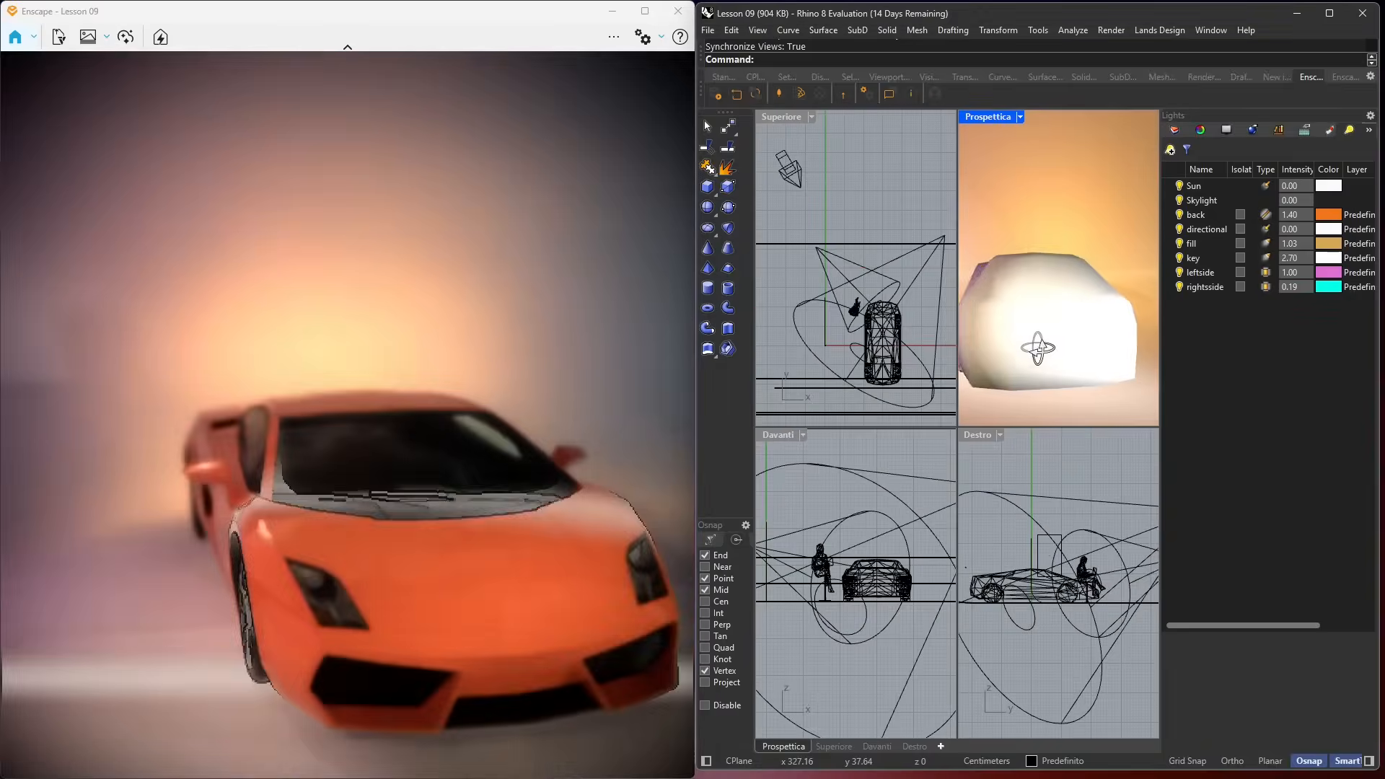
Maximize the Prospettica viewport and open Enscape's visual settings, keeping the settings window away from the middle of the render
{"action": "right_click_drag", "start_coordinate": [1036, 348], "coordinate": [1030, 339]}
{"action": "scroll", "coordinate": [1036, 352], "scroll_direction": "down", "scroll_amount": 3}
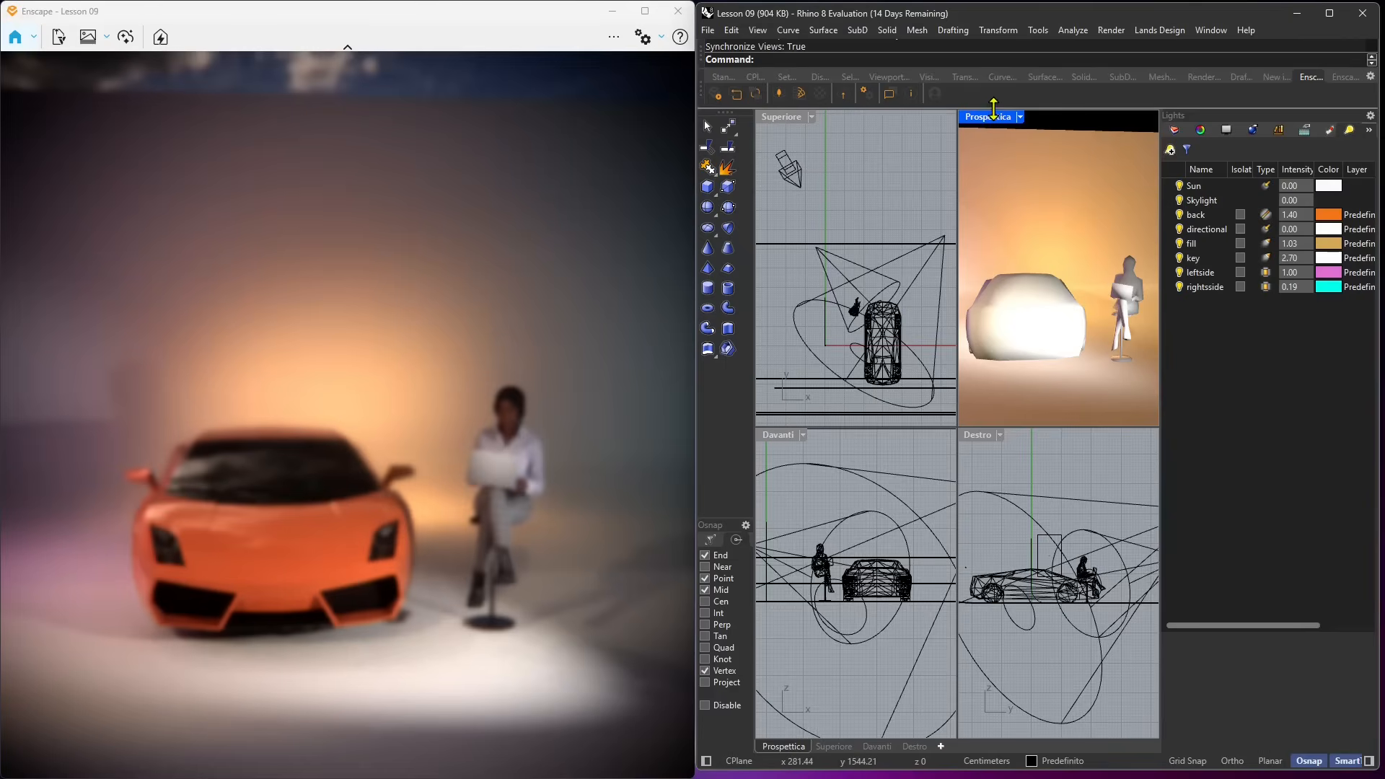
{"action": "key", "text": "ctrl+m"}
{"action": "left_click", "coordinate": [650, 44]}
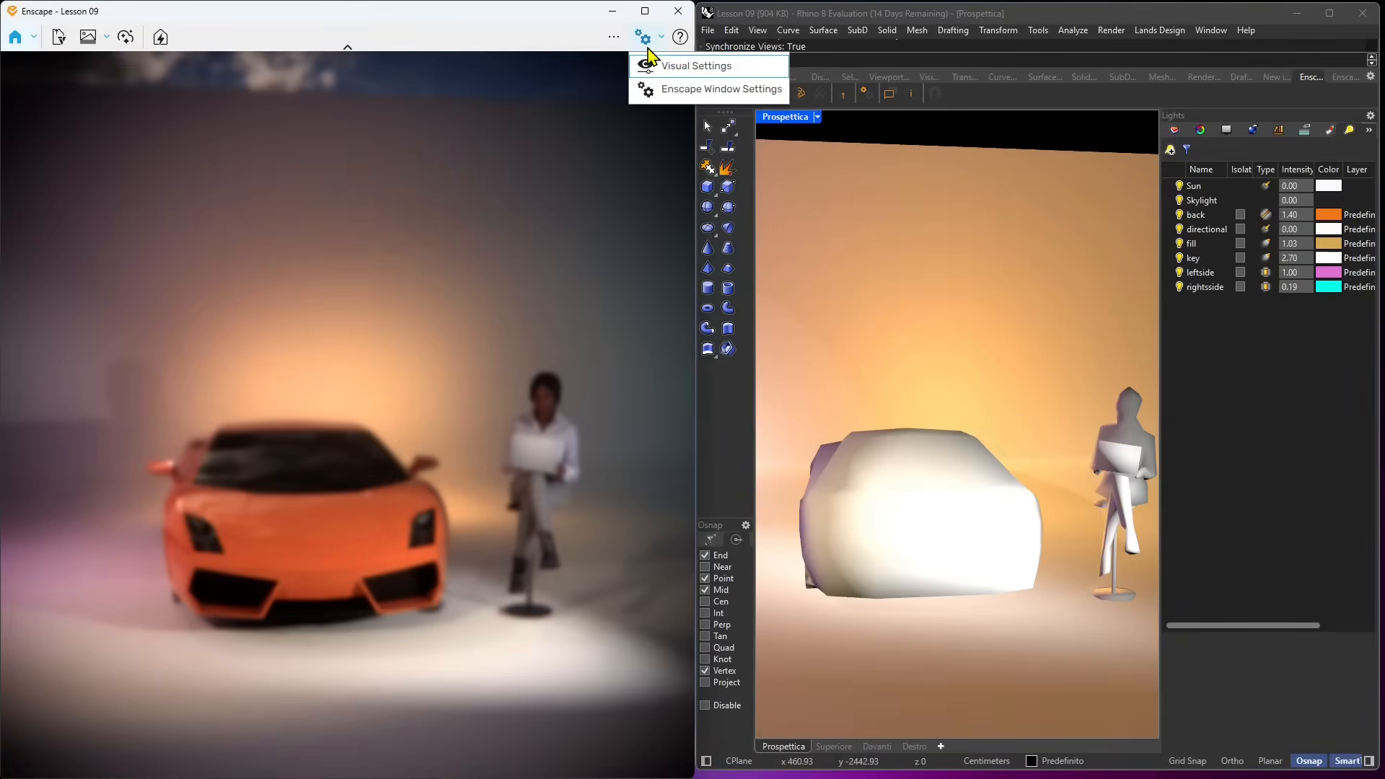
{"action": "left_click", "coordinate": [683, 67]}
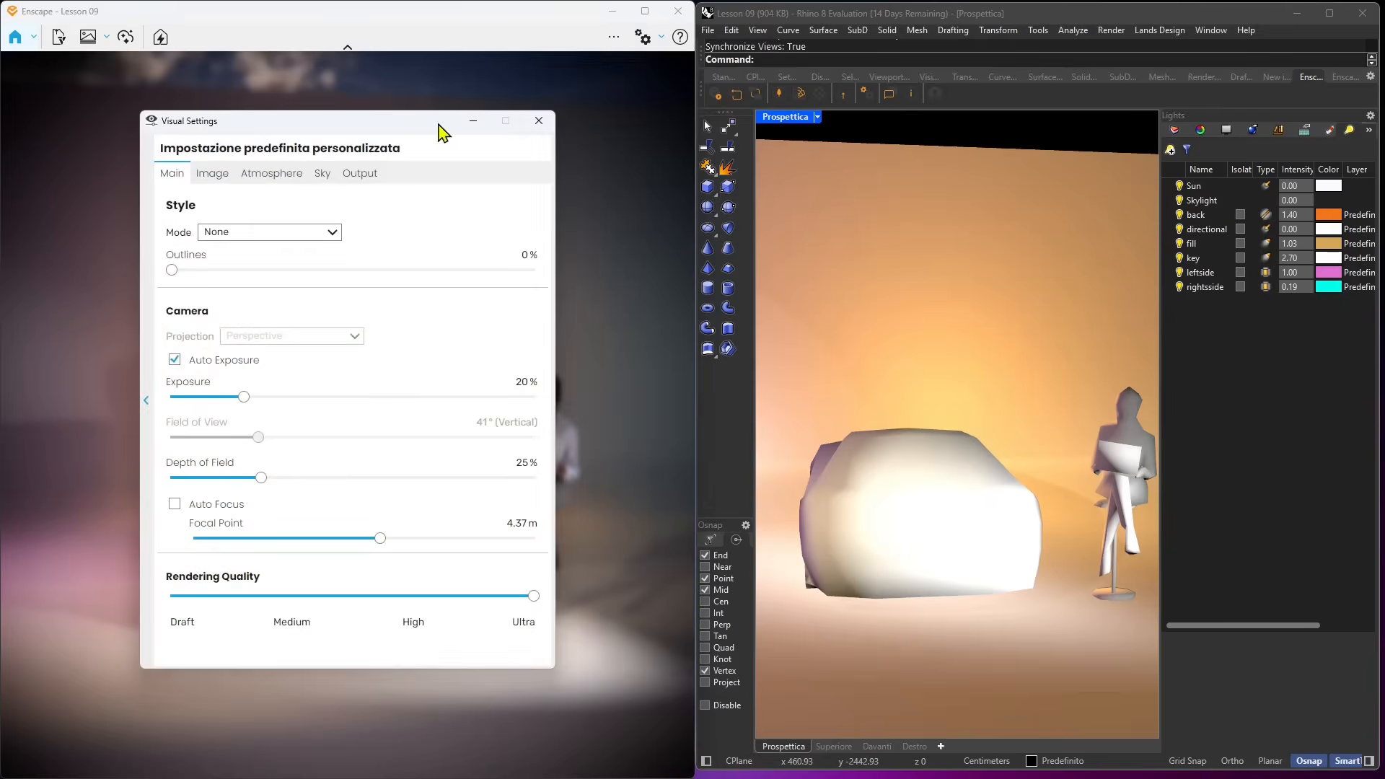
{"action": "left_click_drag", "start_coordinate": [441, 130], "coordinate": [798, 144]}
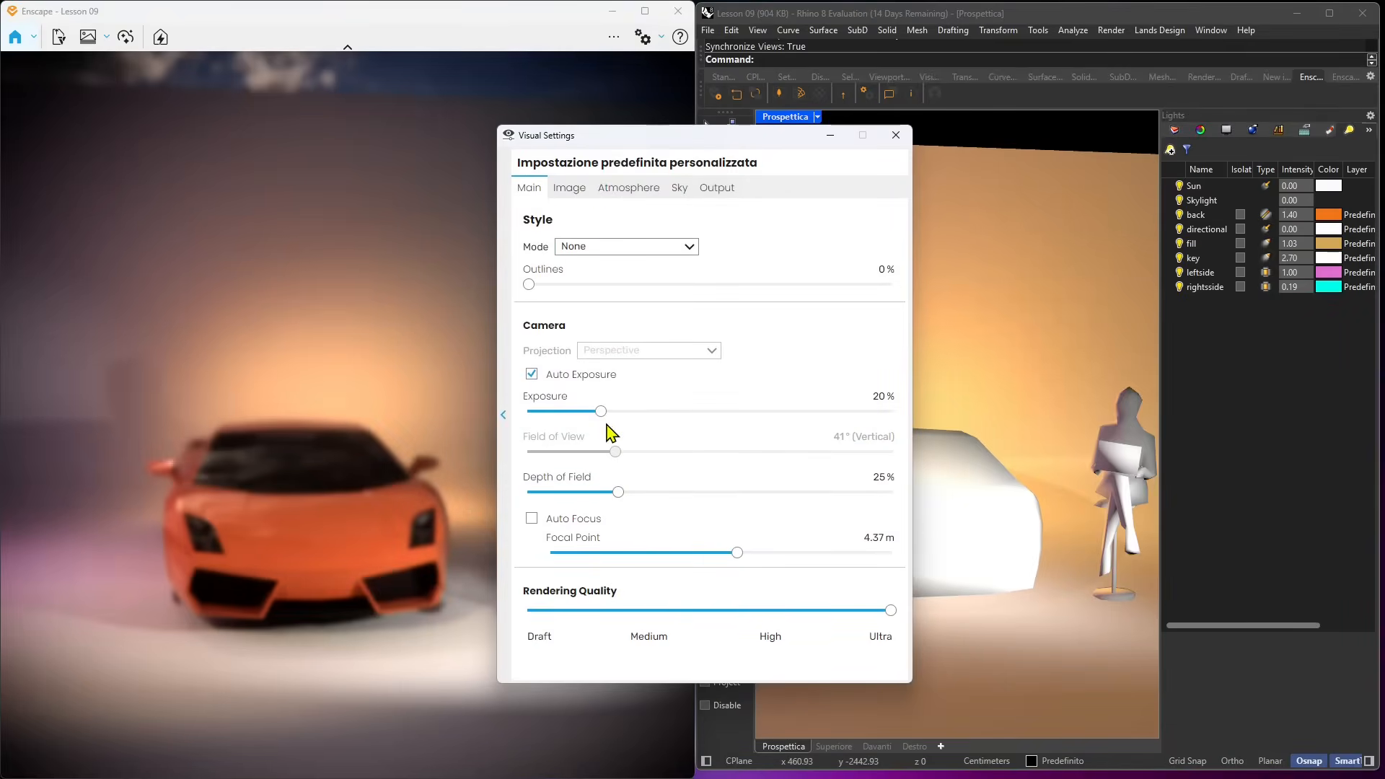
Lower the camera exposure to 16% and compare the render with auto exposure turned off and back on
{"action": "mouse_move", "coordinate": [606, 426]}
{"action": "left_mouse_down"}
{"action": "mouse_move", "coordinate": [642, 426]}
{"action": "mouse_move", "coordinate": [594, 436]}
{"action": "left_mouse_up"}
{"action": "left_click", "coordinate": [532, 374]}
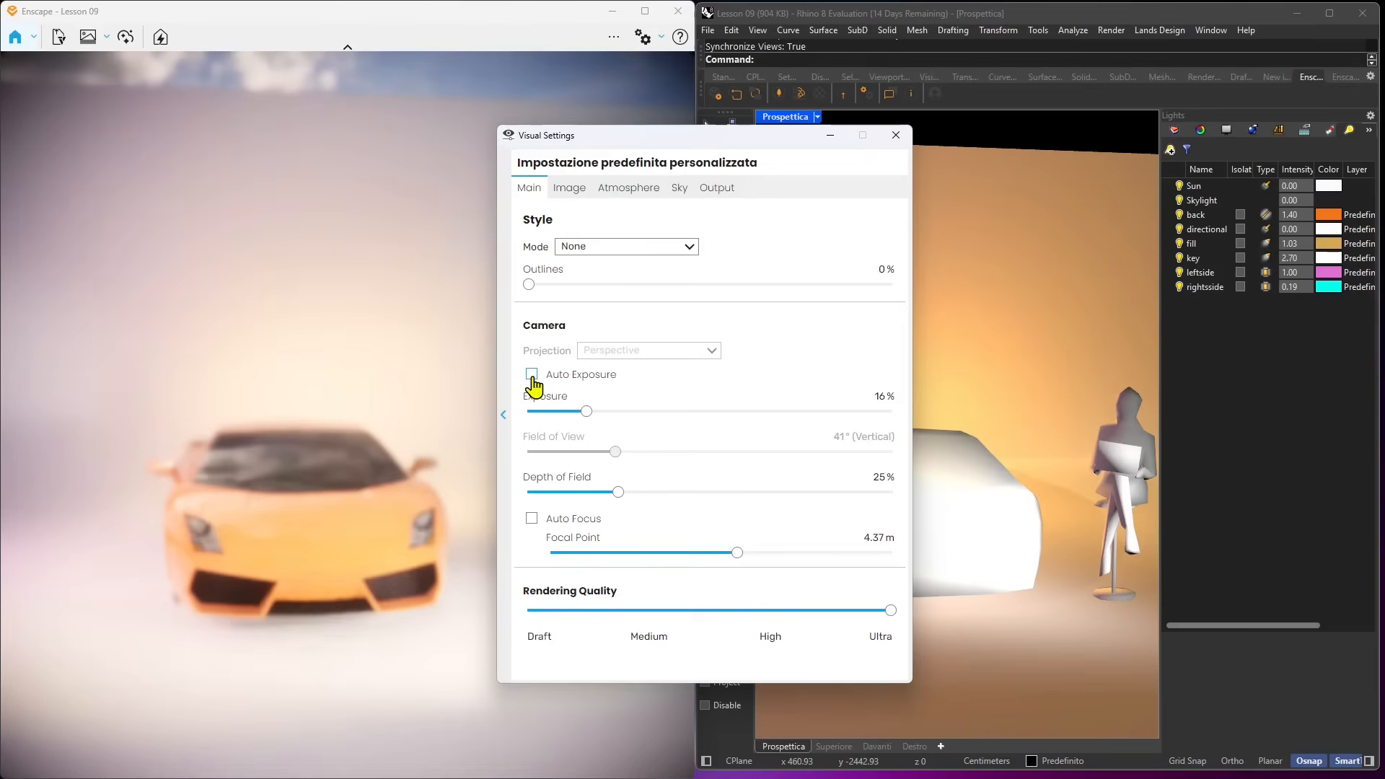
{"action": "left_click_drag", "start_coordinate": [733, 137], "coordinate": [914, 125]}
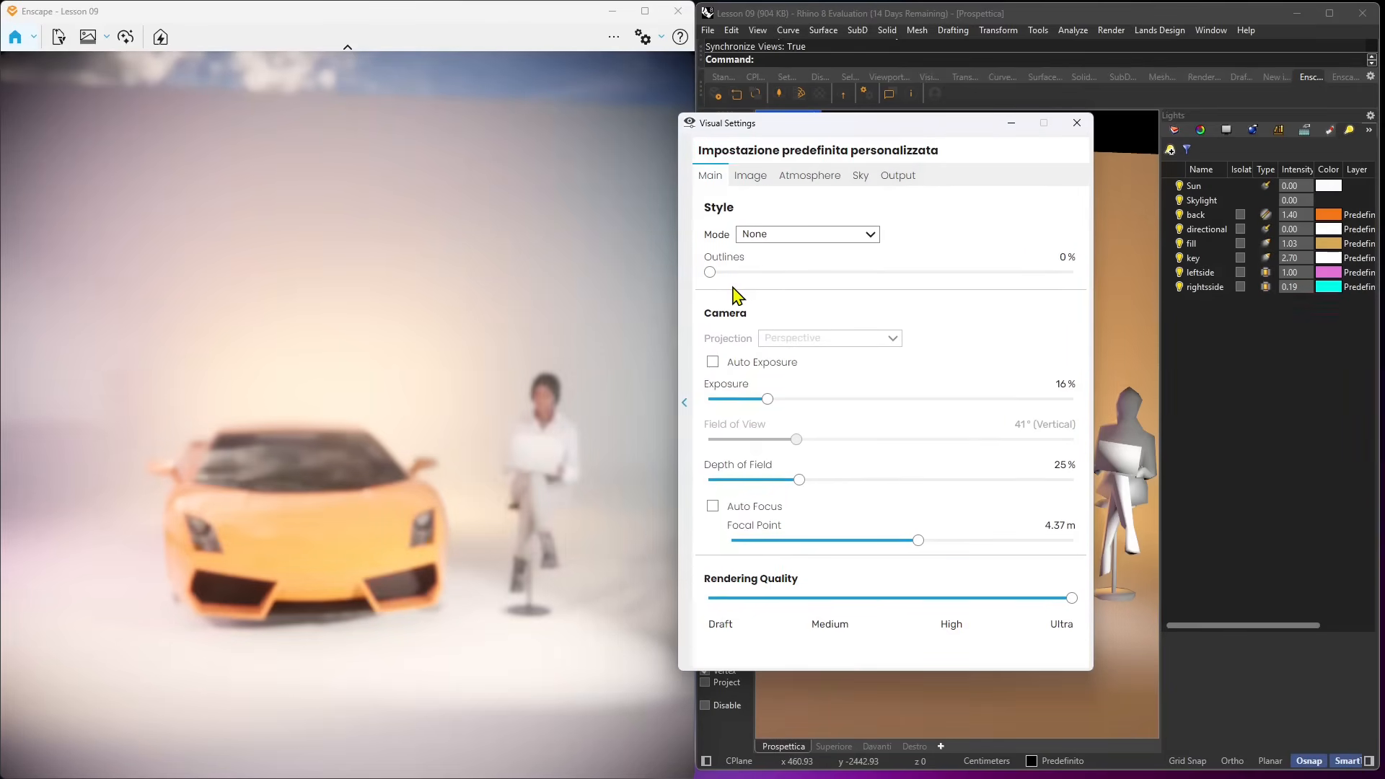
{"action": "left_click", "coordinate": [750, 362]}
Set the depth of field to 0% and move the settings window clear of the render
{"action": "left_click_drag", "start_coordinate": [798, 479], "coordinate": [707, 507]}
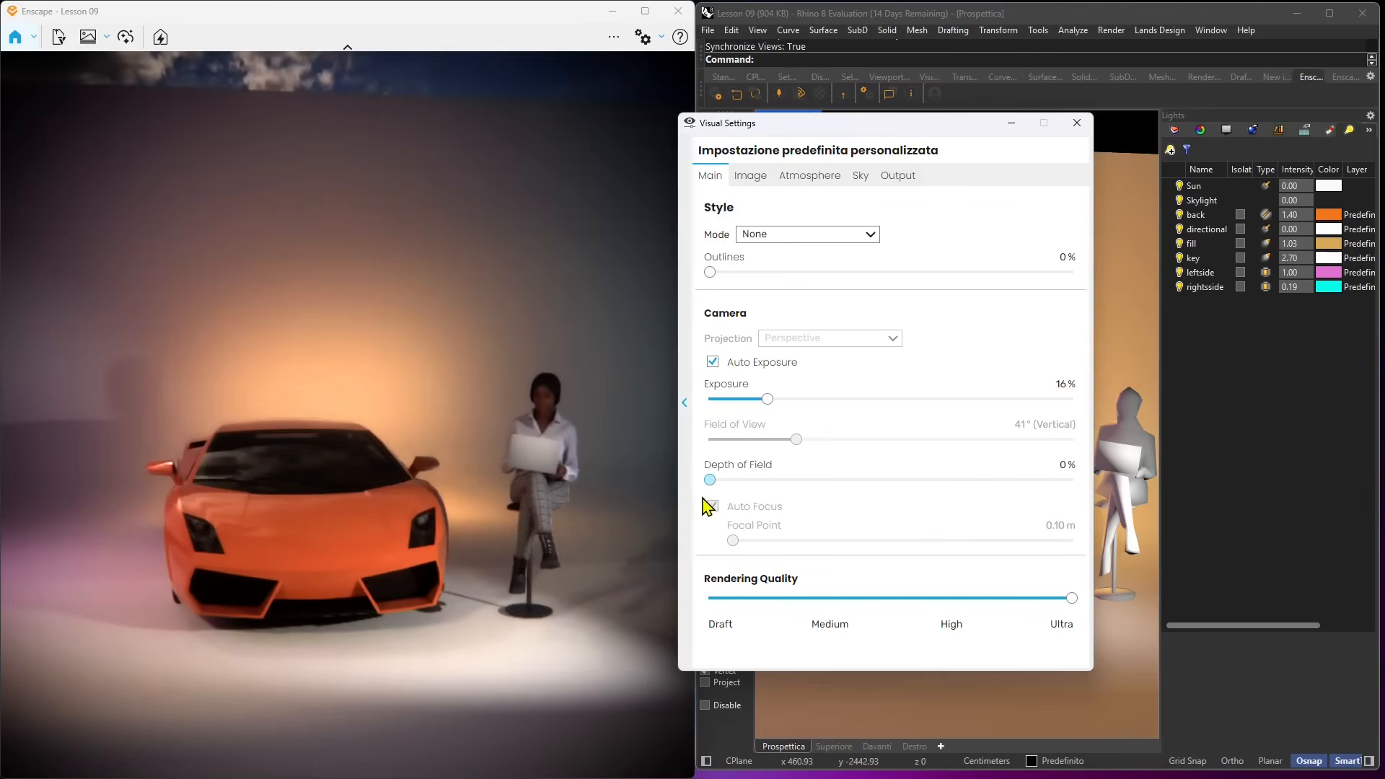
{"action": "left_click_drag", "start_coordinate": [894, 118], "coordinate": [1025, 114]}
{"action": "right_click_drag", "start_coordinate": [404, 404], "coordinate": [433, 412]}
Compare the car and seated woman at Draft and Ultra rendering quality, finishing on Ultra
{"action": "left_click_drag", "start_coordinate": [1201, 597], "coordinate": [966, 602]}
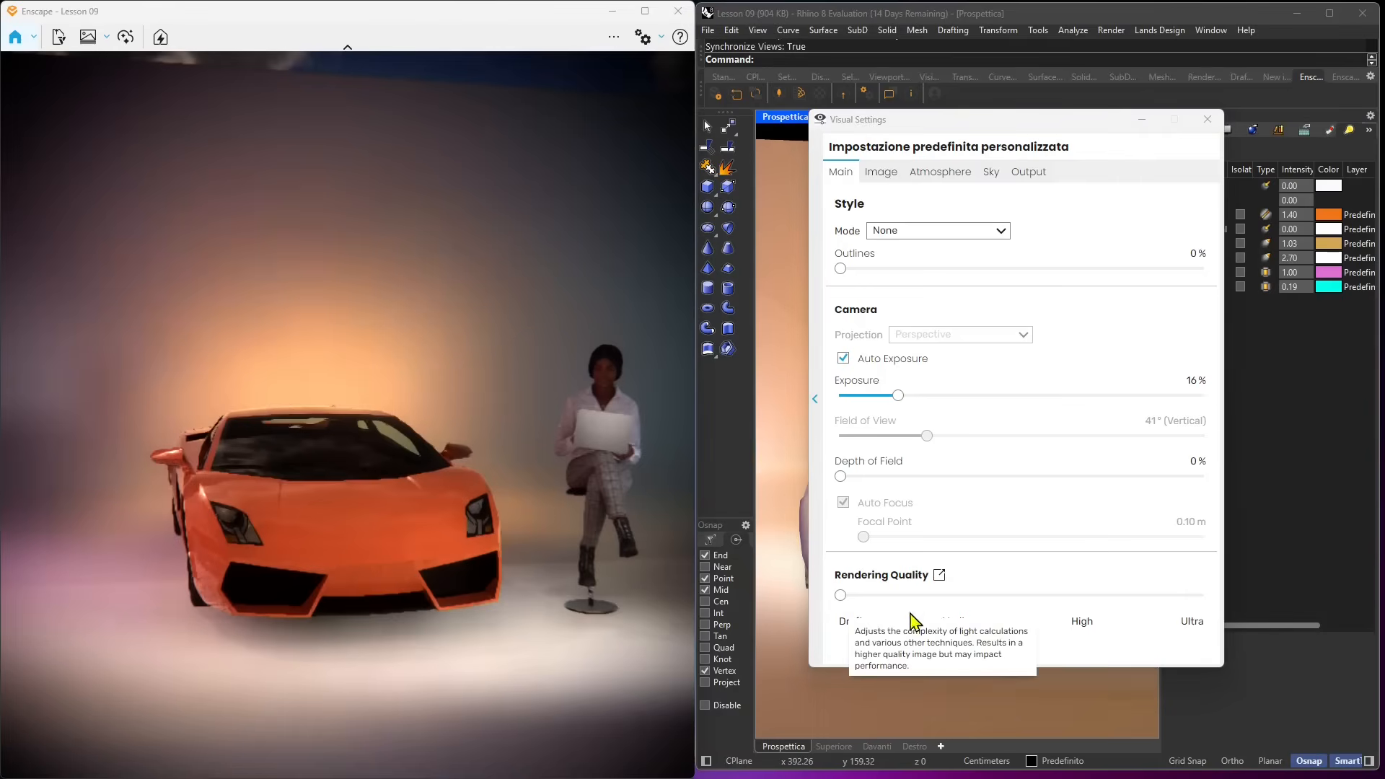
{"action": "right_click_drag", "start_coordinate": [477, 558], "coordinate": [573, 582]}
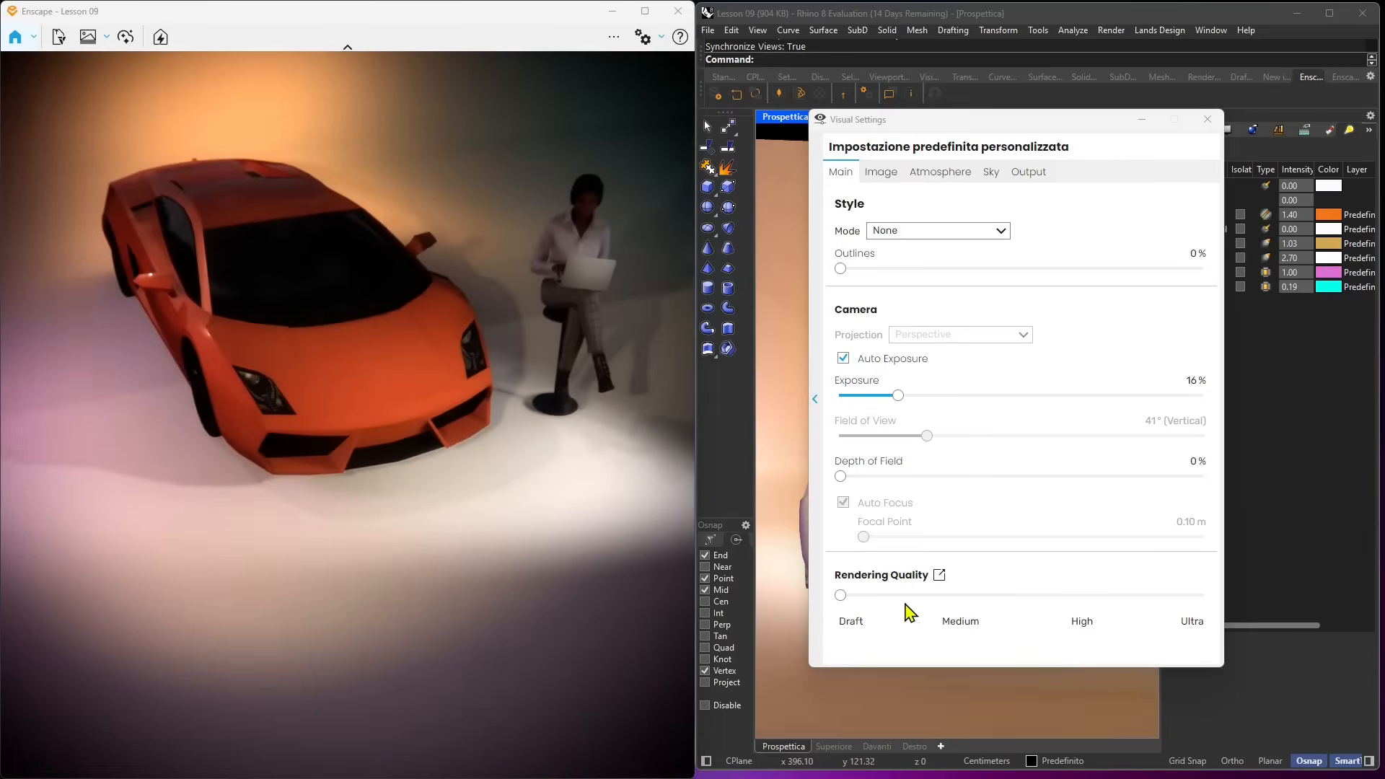
{"action": "left_click_drag", "start_coordinate": [975, 599], "coordinate": [1192, 599]}
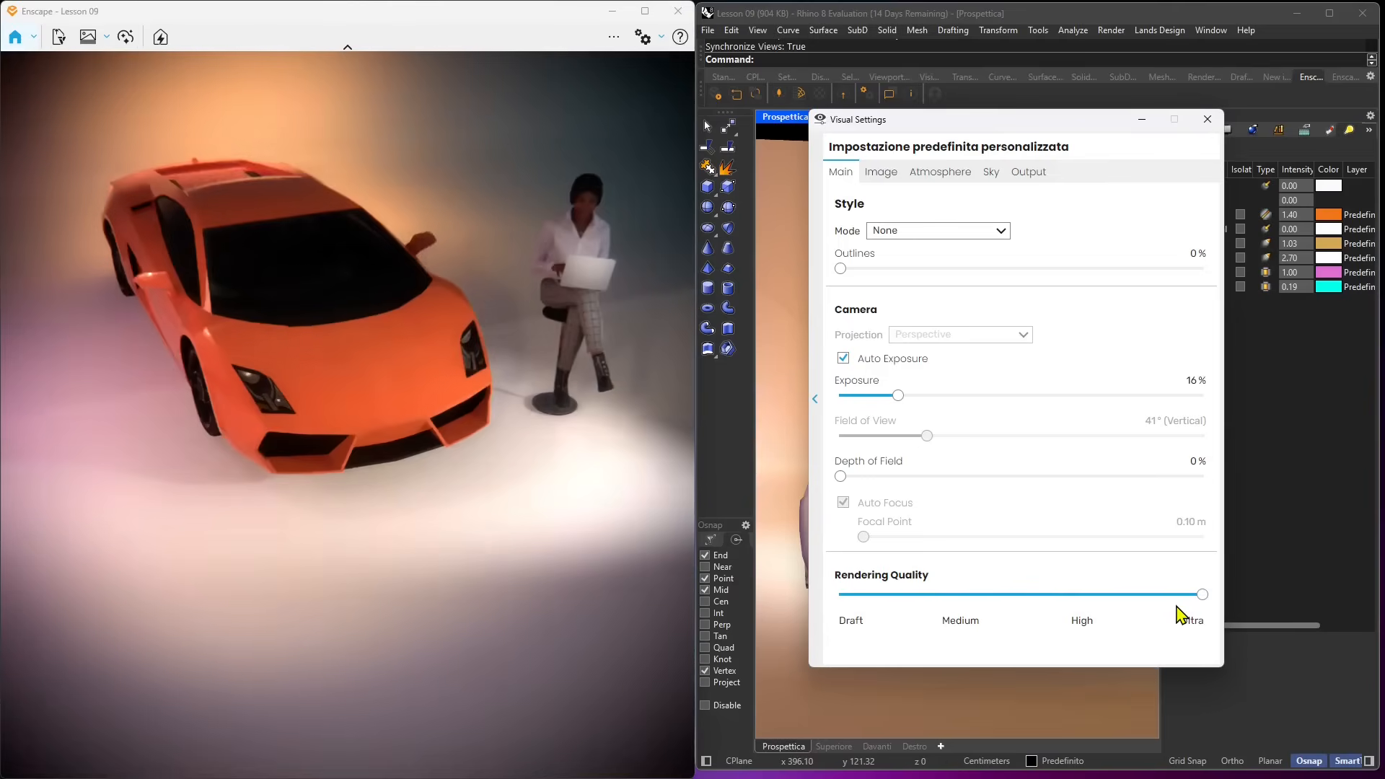
{"action": "right_click_drag", "start_coordinate": [466, 545], "coordinate": [472, 469]}
{"action": "scroll", "coordinate": [465, 311], "scroll_direction": "up", "scroll_amount": 3}
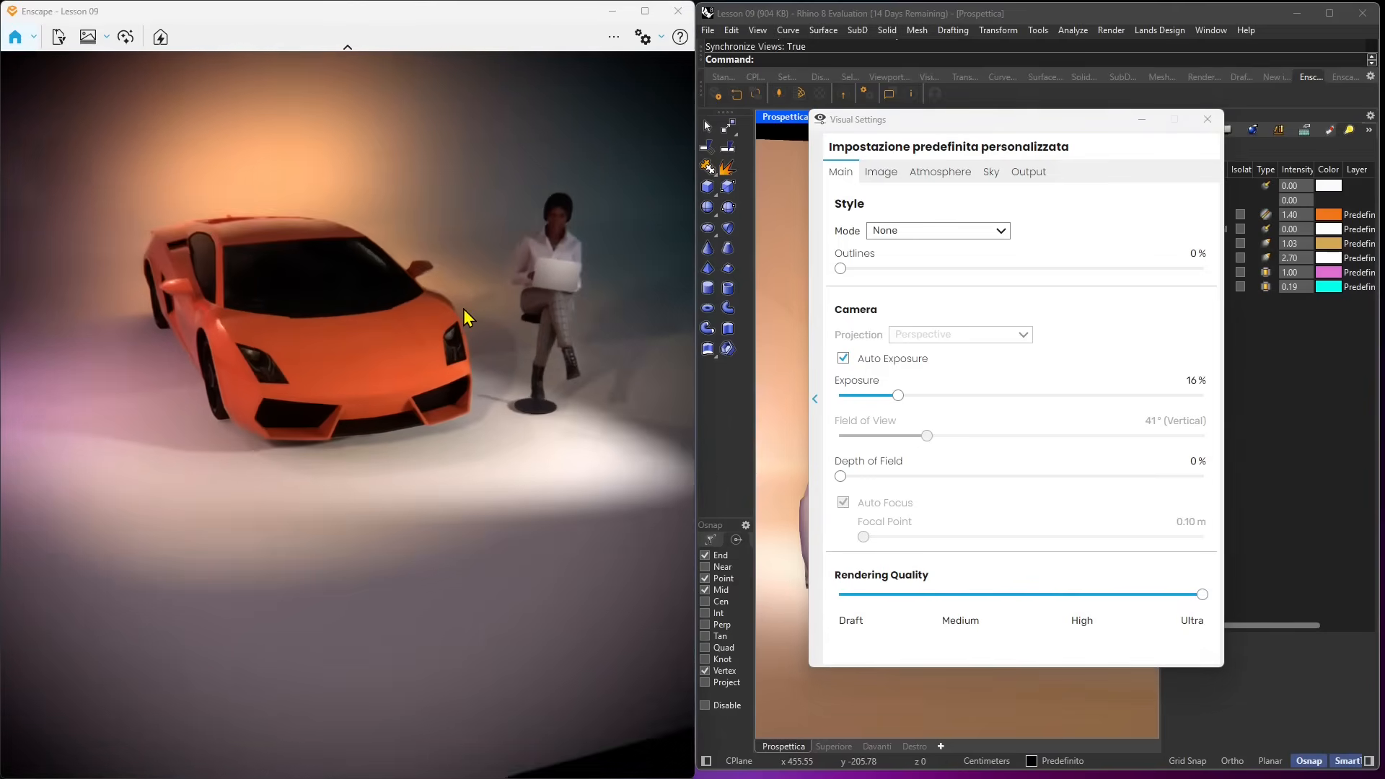
{"action": "right_click_drag", "start_coordinate": [458, 384], "coordinate": [461, 339]}
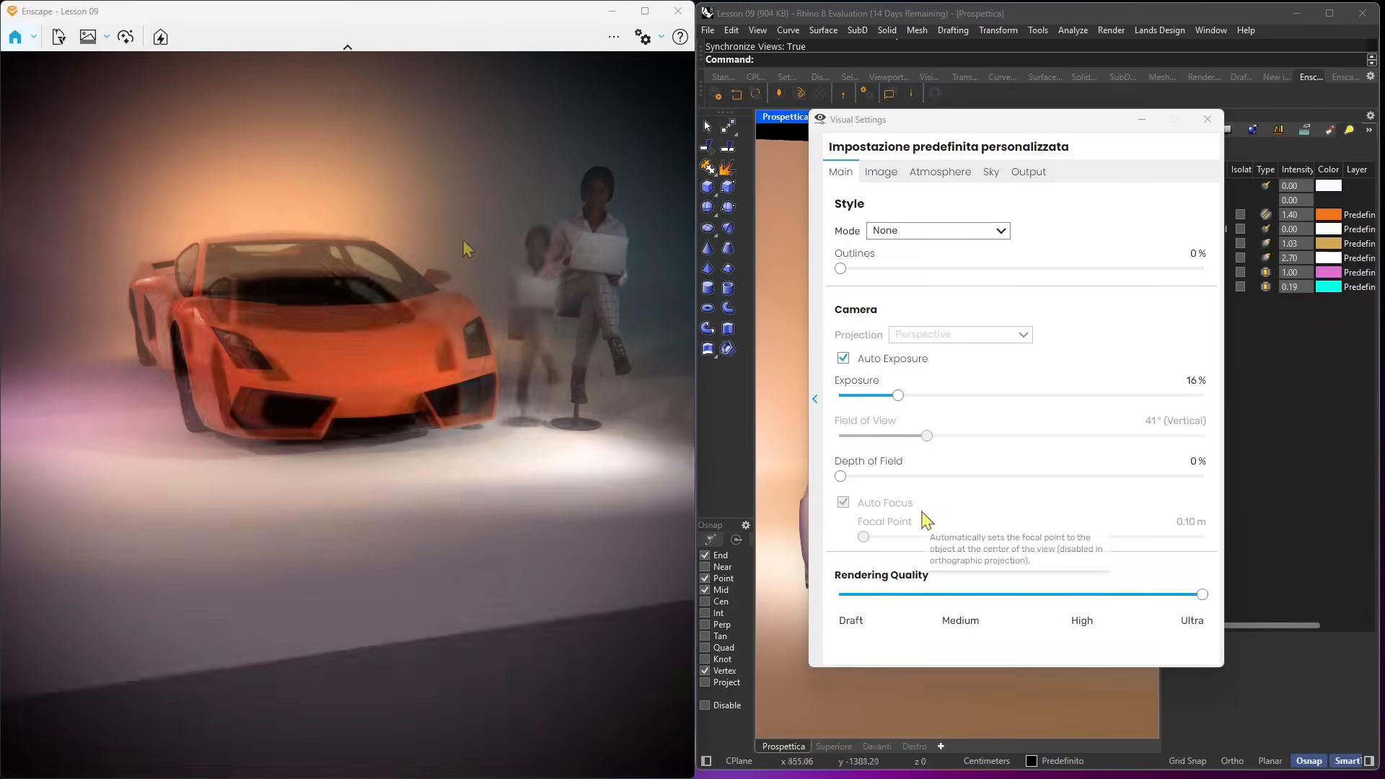
{"action": "right_click_drag", "start_coordinate": [464, 242], "coordinate": [479, 288]}
{"action": "scroll", "coordinate": [478, 288], "scroll_direction": "up", "scroll_amount": 3}
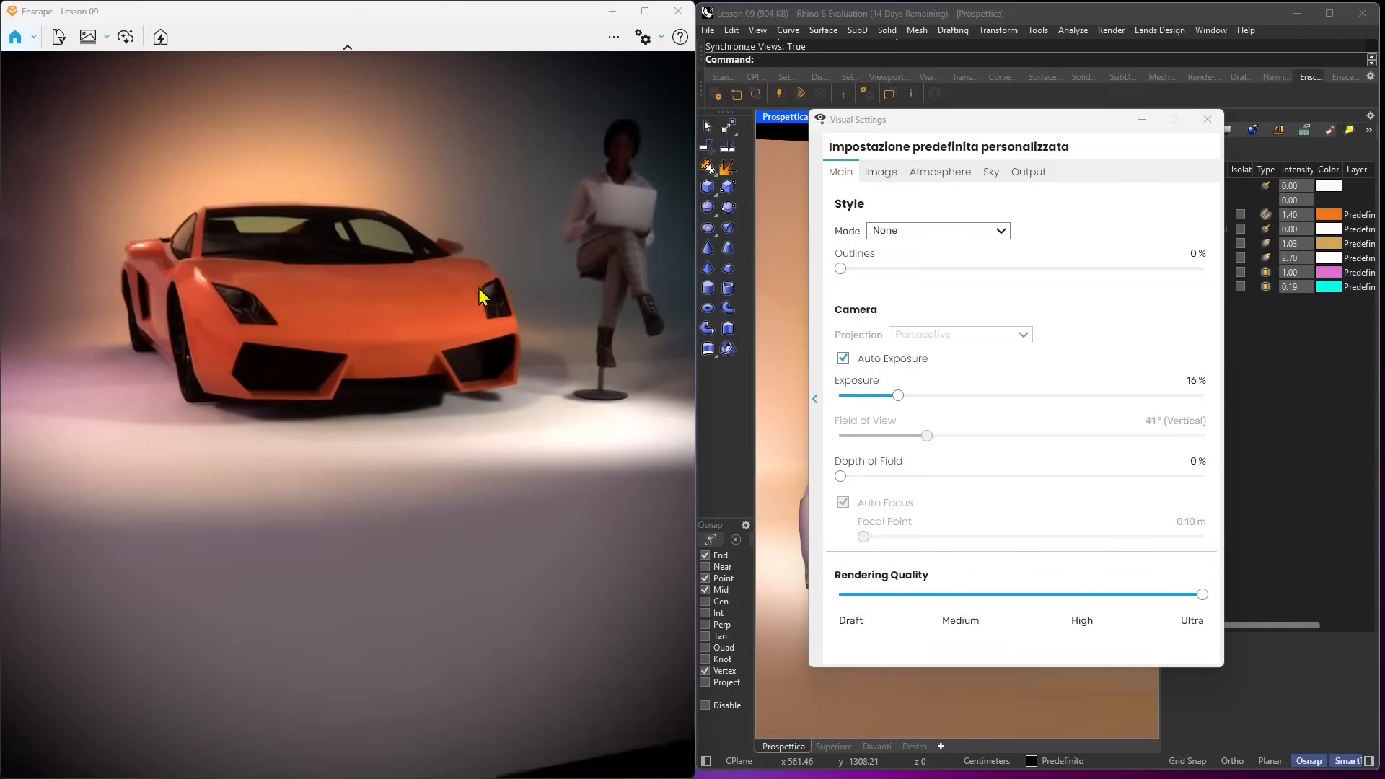
{"action": "key", "text": "d"}
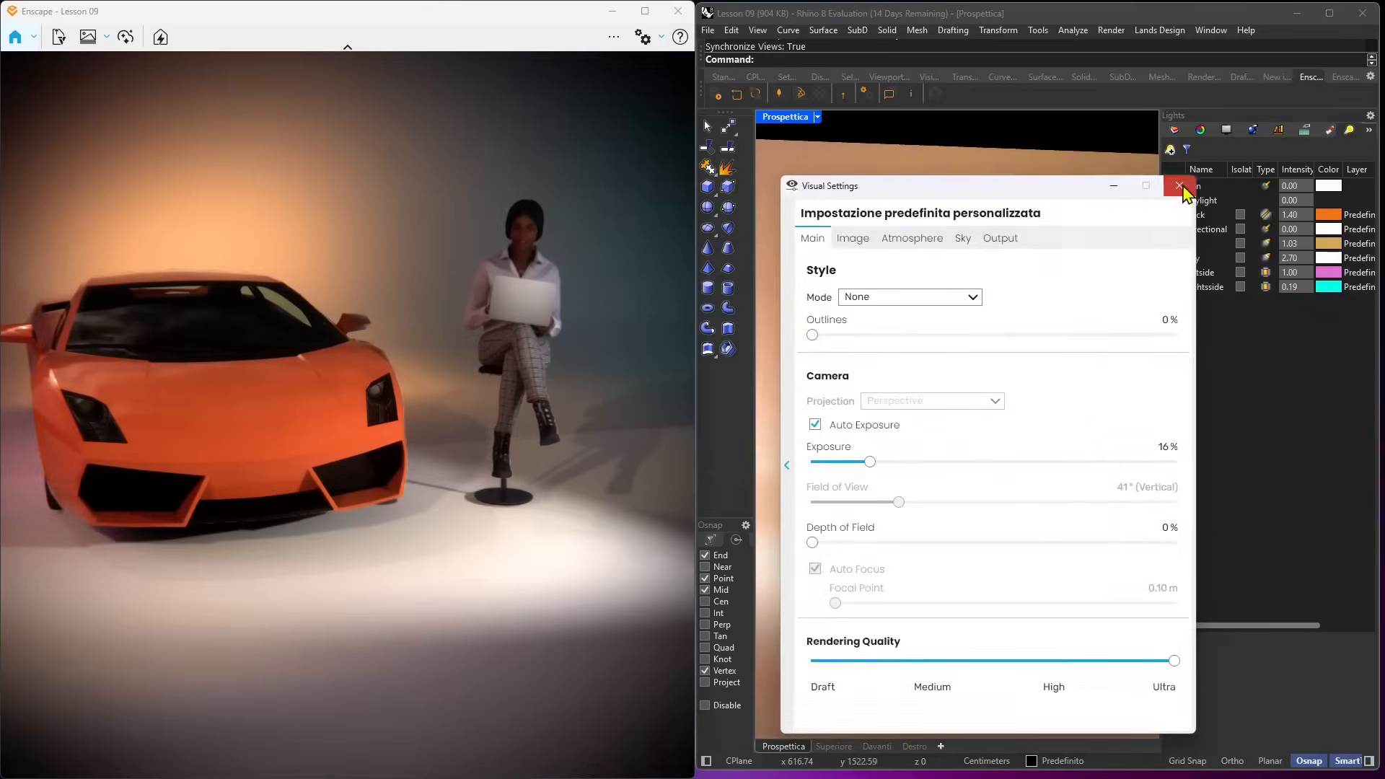
Close the visual settings, turn off view synchronization and test it by navigating the Rhino viewport
{"action": "left_click", "coordinate": [1184, 187]}
{"action": "left_click", "coordinate": [756, 100]}
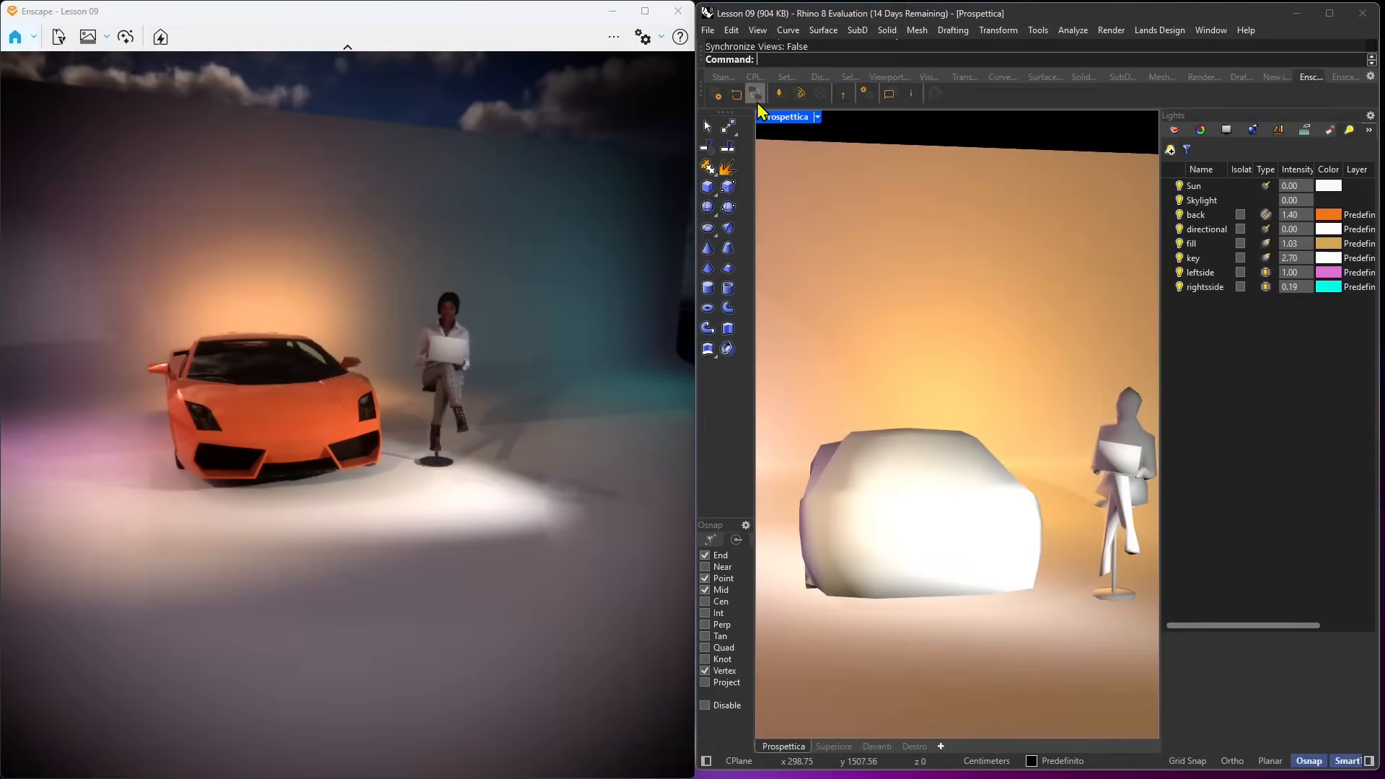
{"action": "right_click_drag", "start_coordinate": [895, 393], "coordinate": [930, 428]}
{"action": "scroll", "coordinate": [930, 428], "scroll_direction": "down", "scroll_amount": 9}
{"action": "scroll", "coordinate": [917, 433], "scroll_direction": "up", "scroll_amount": 10}
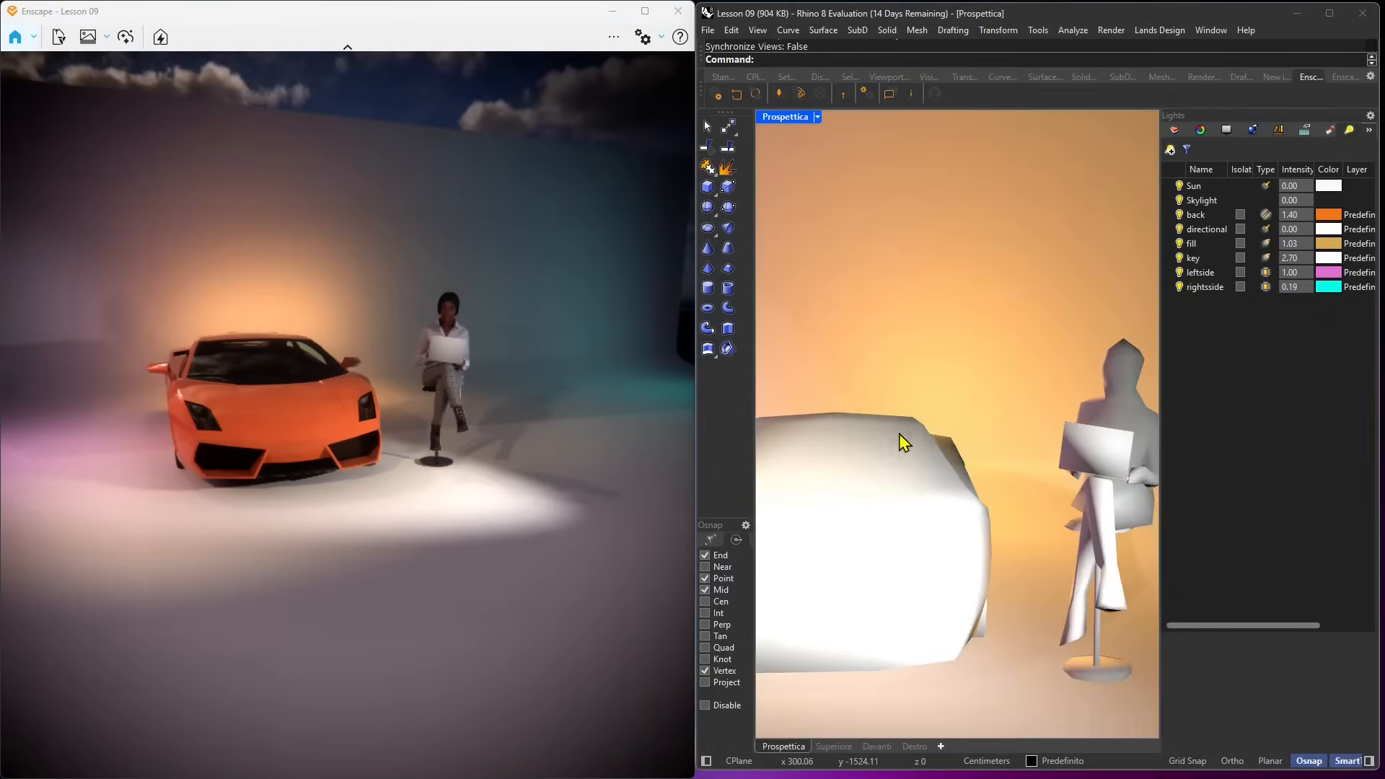
Turn view synchronization back on and test it by zooming the Rhino viewport out and in
{"action": "left_click", "coordinate": [763, 94]}
{"action": "scroll", "coordinate": [883, 427], "scroll_direction": "down", "scroll_amount": 10}
{"action": "scroll", "coordinate": [917, 442], "scroll_direction": "up", "scroll_amount": 8}
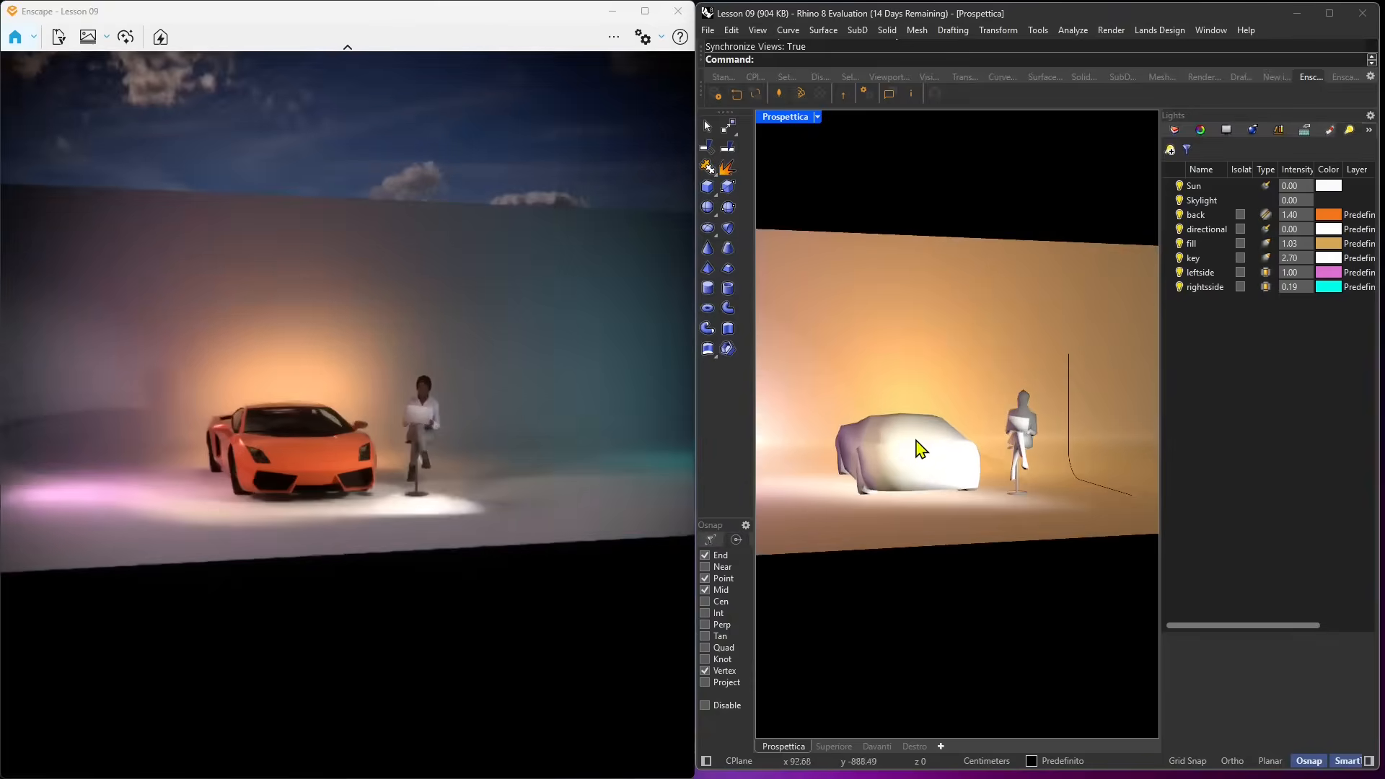
{"action": "scroll", "coordinate": [918, 442], "scroll_direction": "down", "scroll_amount": 9}
{"action": "scroll", "coordinate": [922, 451], "scroll_direction": "up", "scroll_amount": 7}
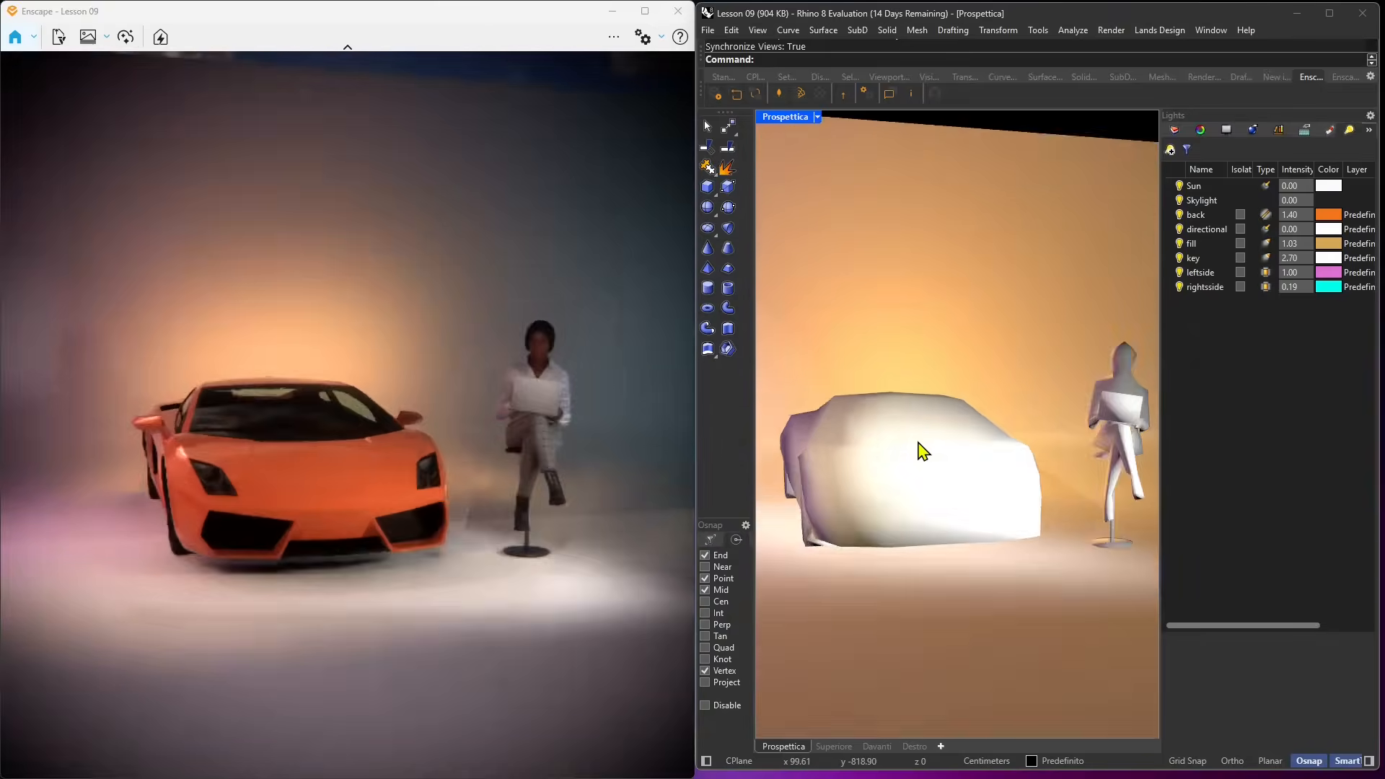
{"action": "scroll", "coordinate": [922, 451], "scroll_direction": "down", "scroll_amount": 2}
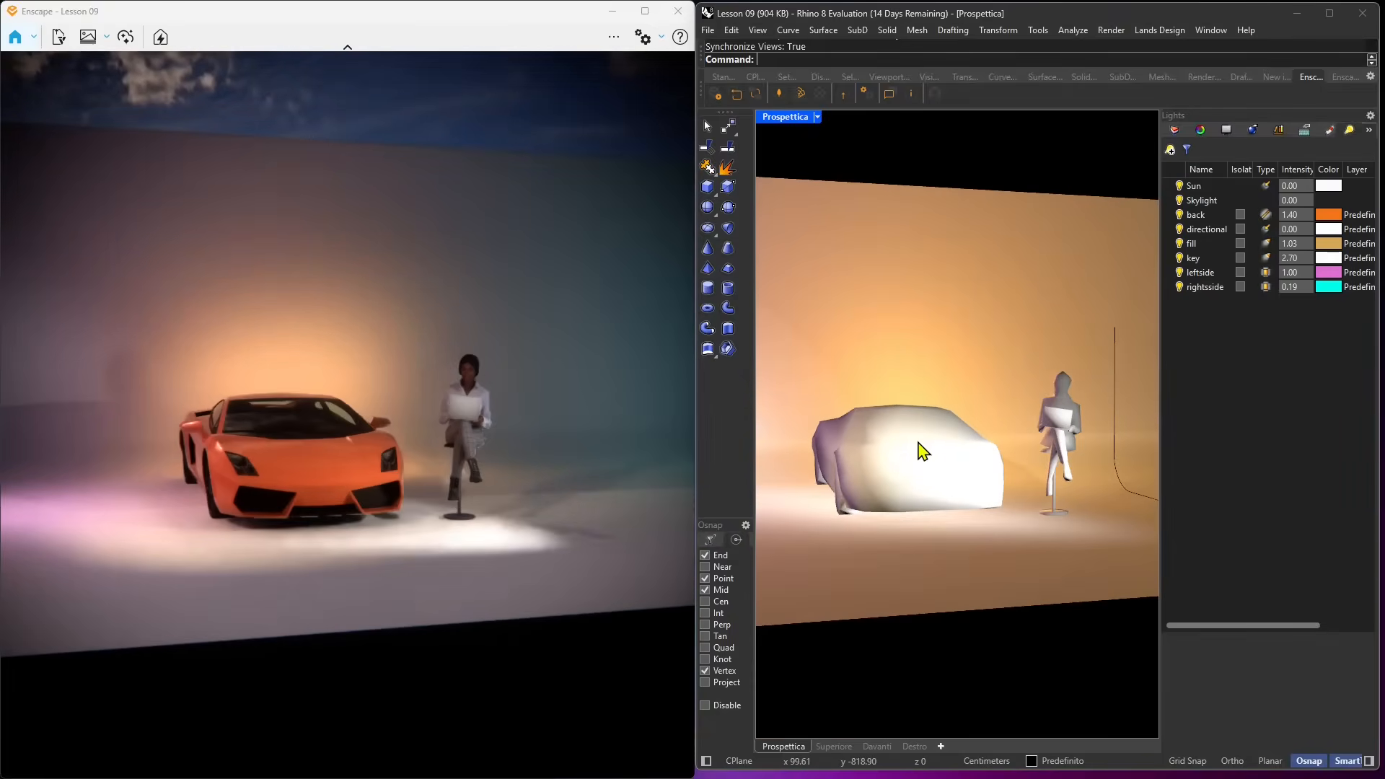
Turn view synchronization off again and frame the car in the Enscape render independently of the Rhino viewport
{"action": "left_click", "coordinate": [755, 94]}
{"action": "right_click_drag", "start_coordinate": [913, 404], "coordinate": [917, 441]}
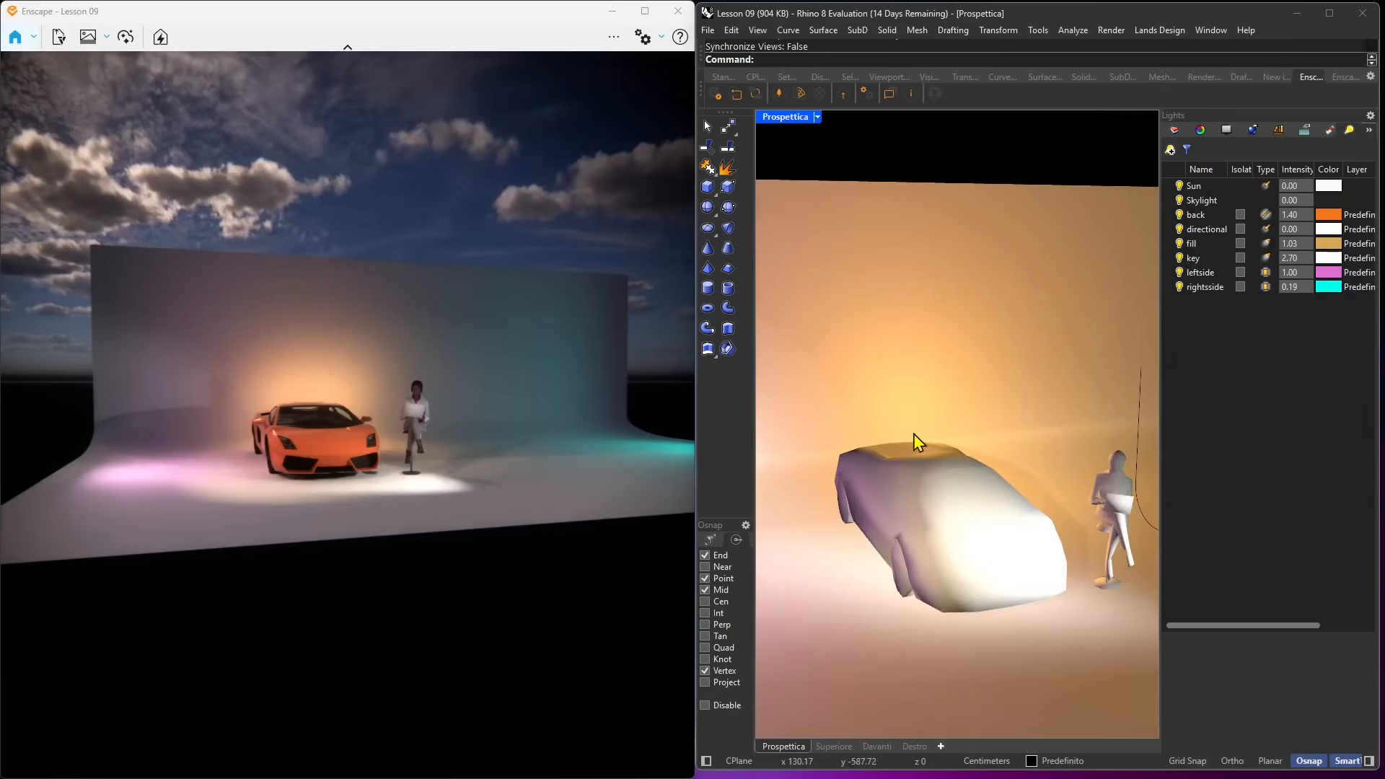
{"action": "left_click", "coordinate": [409, 26]}
{"action": "scroll", "coordinate": [379, 297], "scroll_direction": "up", "scroll_amount": 5}
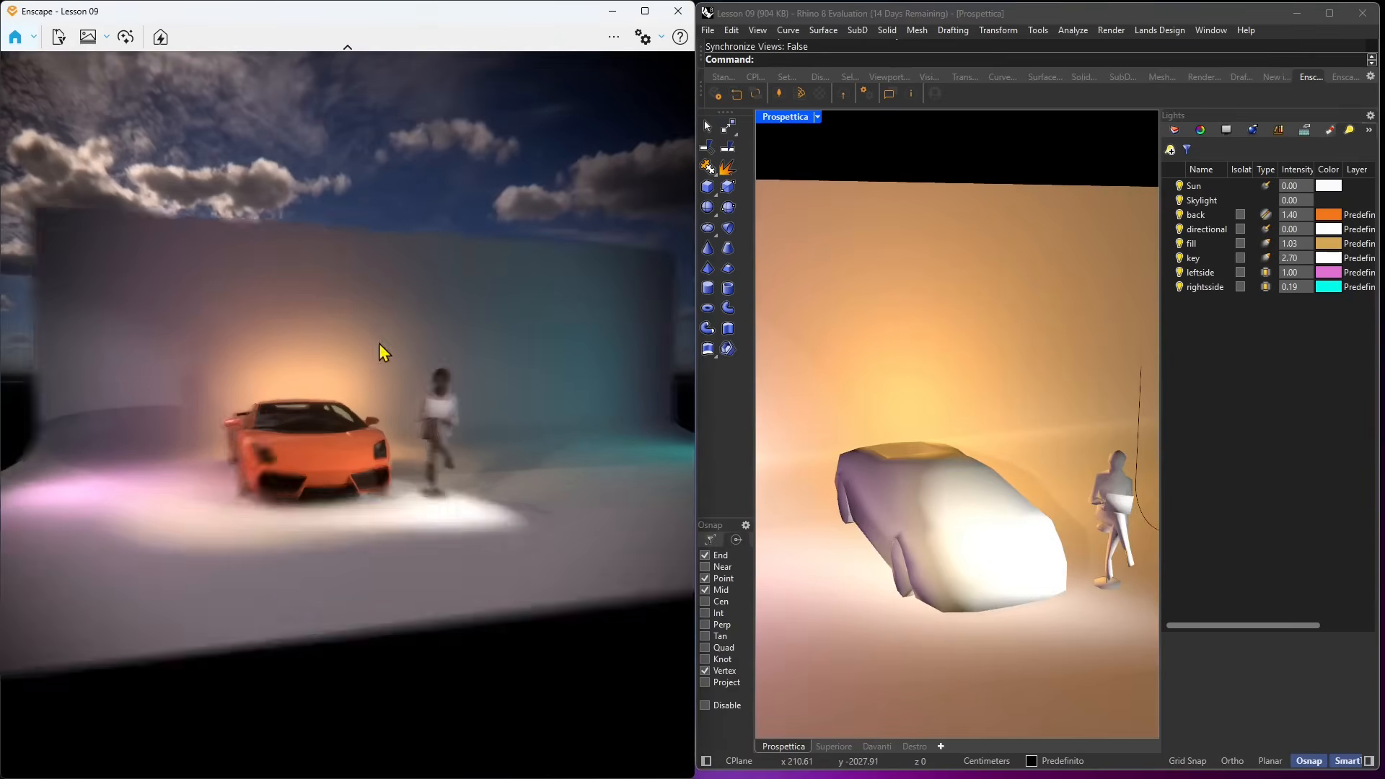
In the visual settings, set the exposure to 15% and the horizontal field of view to 64°
{"action": "left_click", "coordinate": [656, 42]}
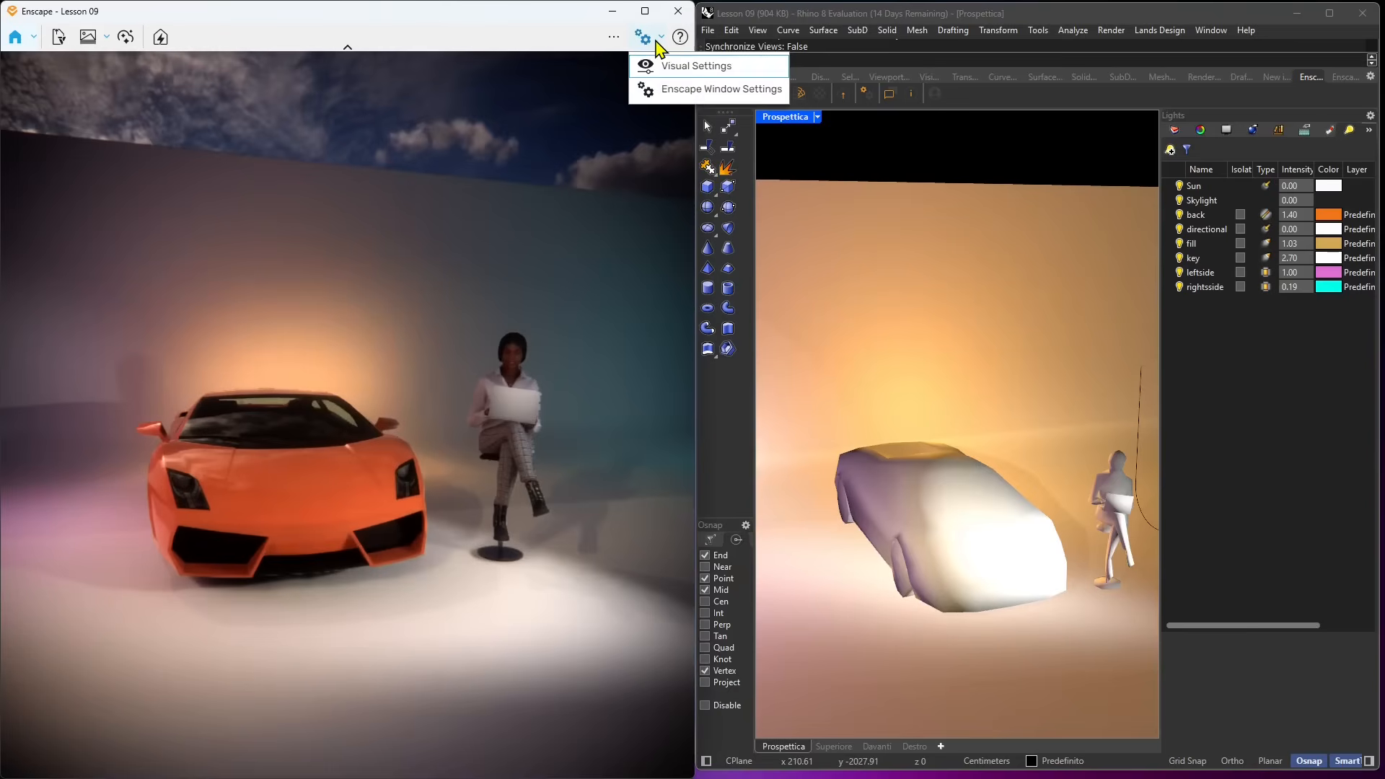
{"action": "left_click", "coordinate": [696, 65]}
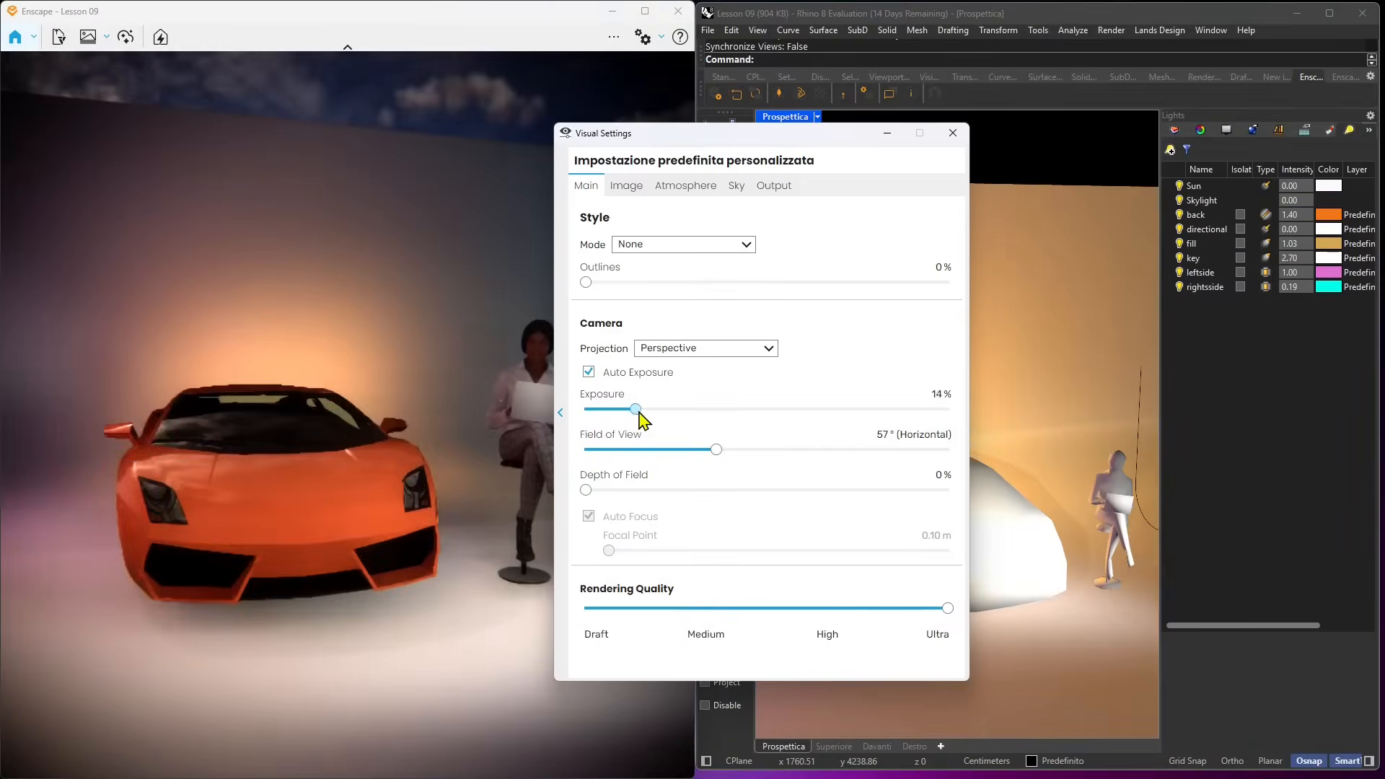
{"action": "left_click_drag", "start_coordinate": [714, 449], "coordinate": [734, 450]}
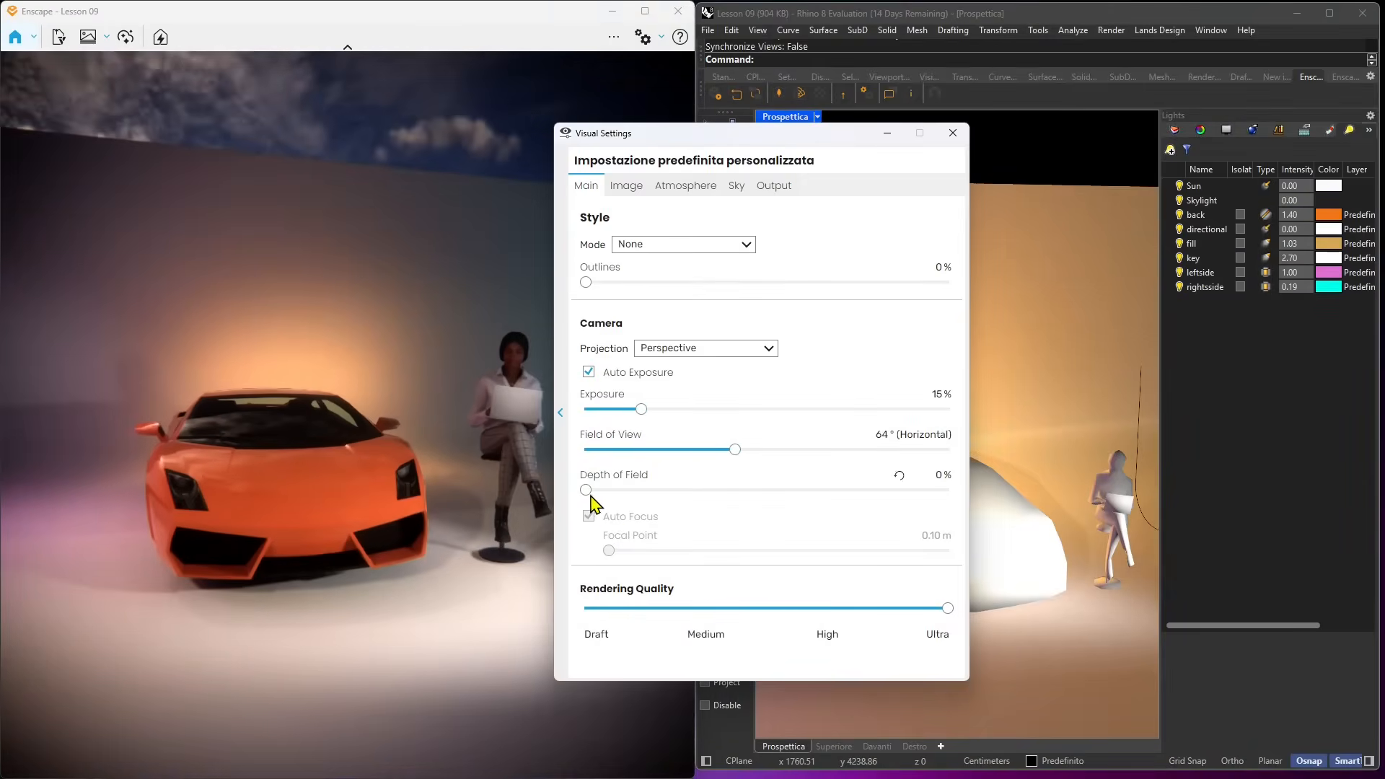
Set the depth of field to 30% and compare auto focus on and off, finishing with it off
{"action": "left_click_drag", "start_coordinate": [589, 494], "coordinate": [726, 498]}
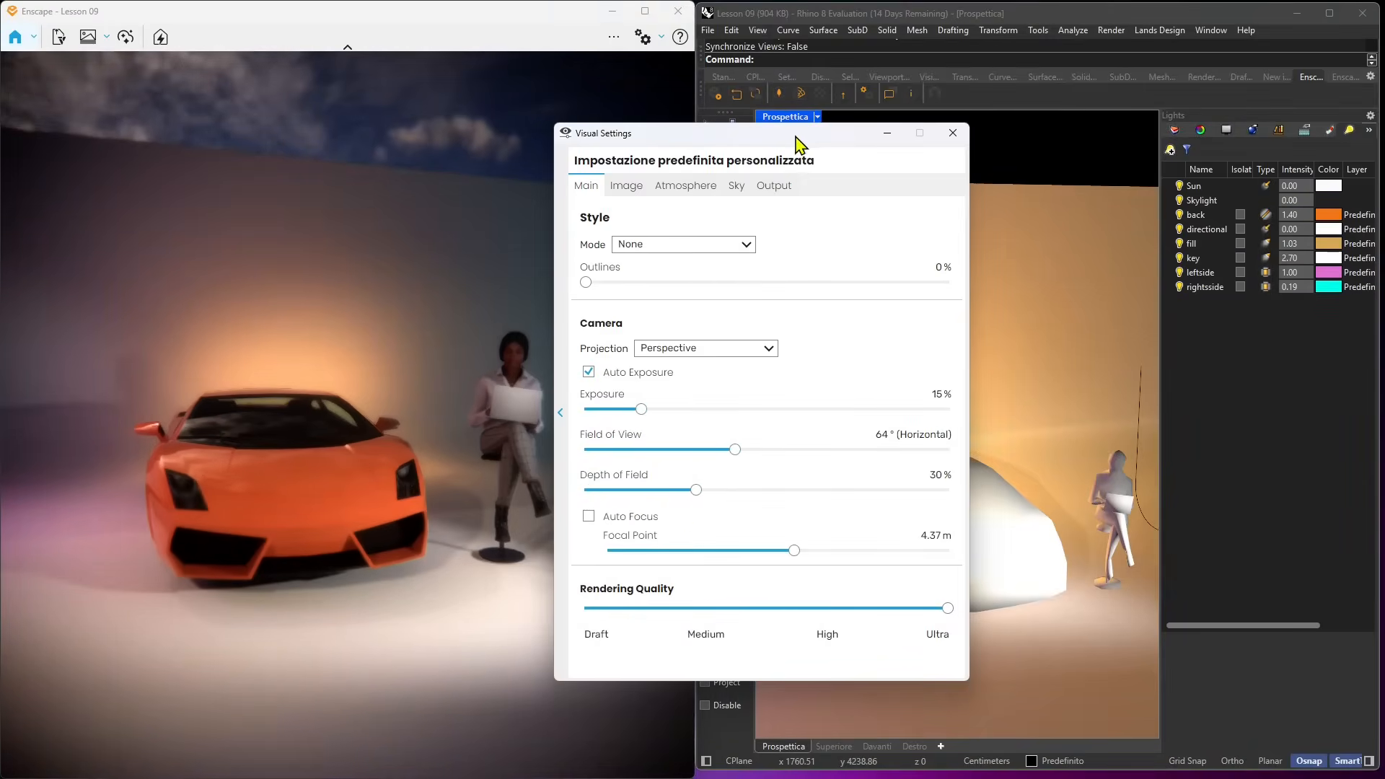
{"action": "left_click_drag", "start_coordinate": [796, 137], "coordinate": [945, 137]}
{"action": "left_click", "coordinate": [739, 515]}
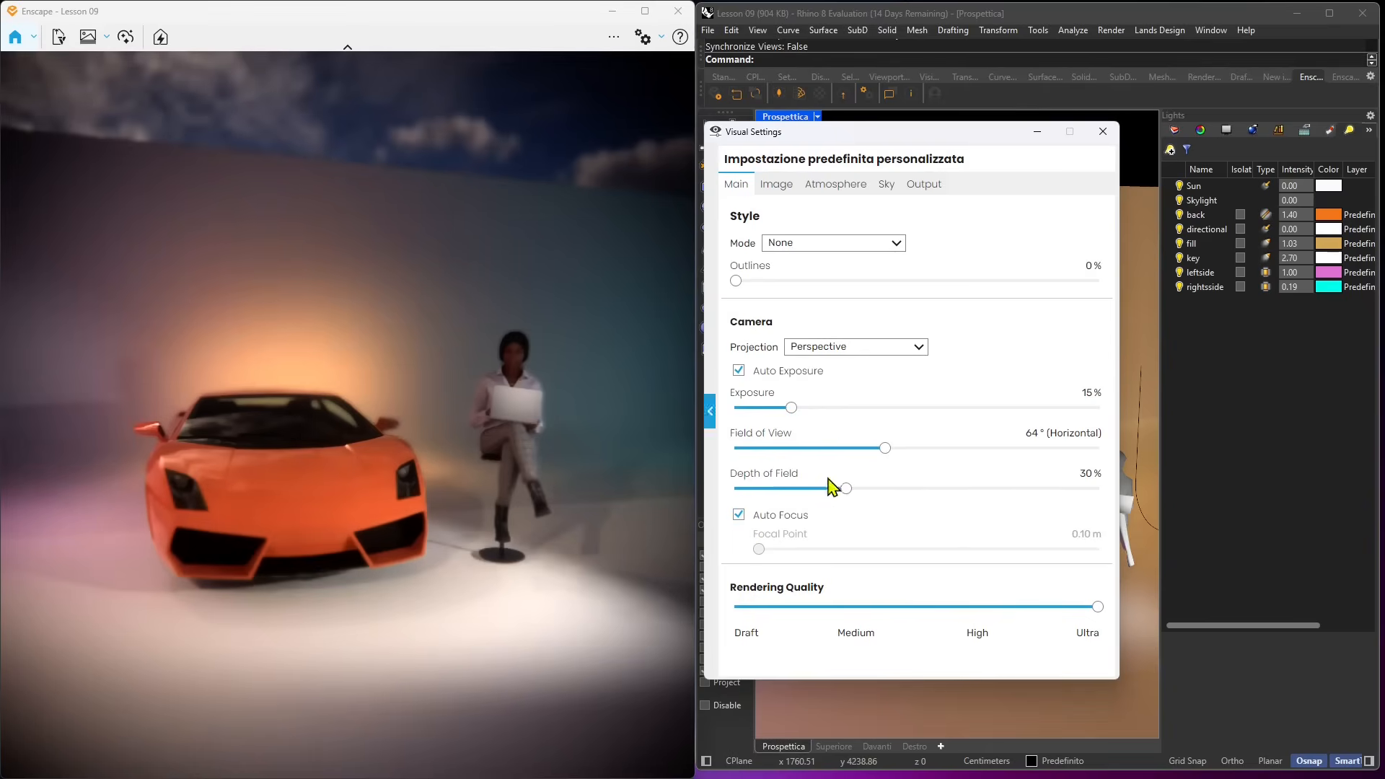
{"action": "left_click", "coordinate": [741, 518]}
{"action": "left_click", "coordinate": [740, 518]}
{"action": "left_click", "coordinate": [740, 518]}
Set the focal point to 3.83 m and lower the depth of field to 12%
{"action": "left_click_drag", "start_coordinate": [945, 552], "coordinate": [939, 579]}
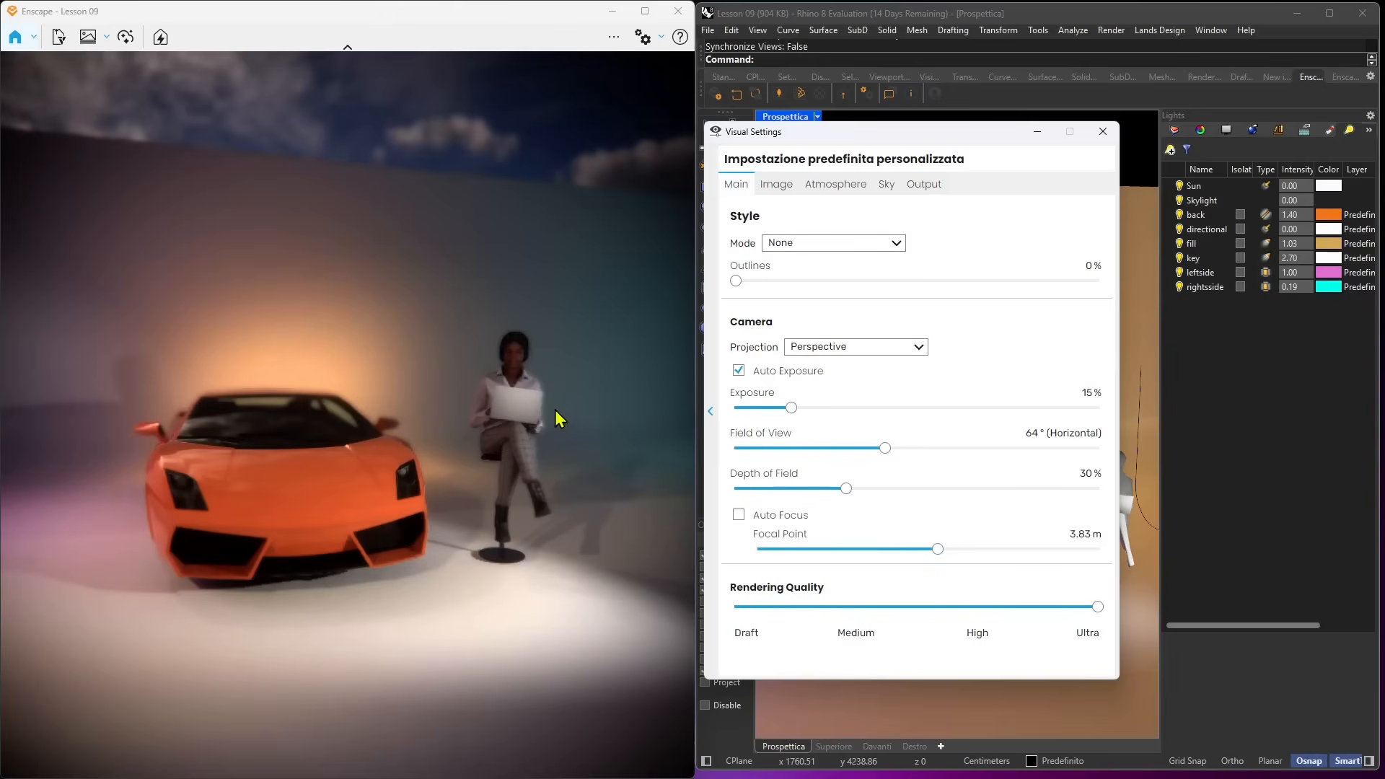
{"action": "left_click_drag", "start_coordinate": [868, 492], "coordinate": [780, 513]}
{"action": "right_click_drag", "start_coordinate": [642, 515], "coordinate": [464, 335]}
{"action": "scroll", "coordinate": [509, 328], "scroll_direction": "up", "scroll_amount": 3}
{"action": "scroll", "coordinate": [509, 328], "scroll_direction": "up", "scroll_amount": 2}
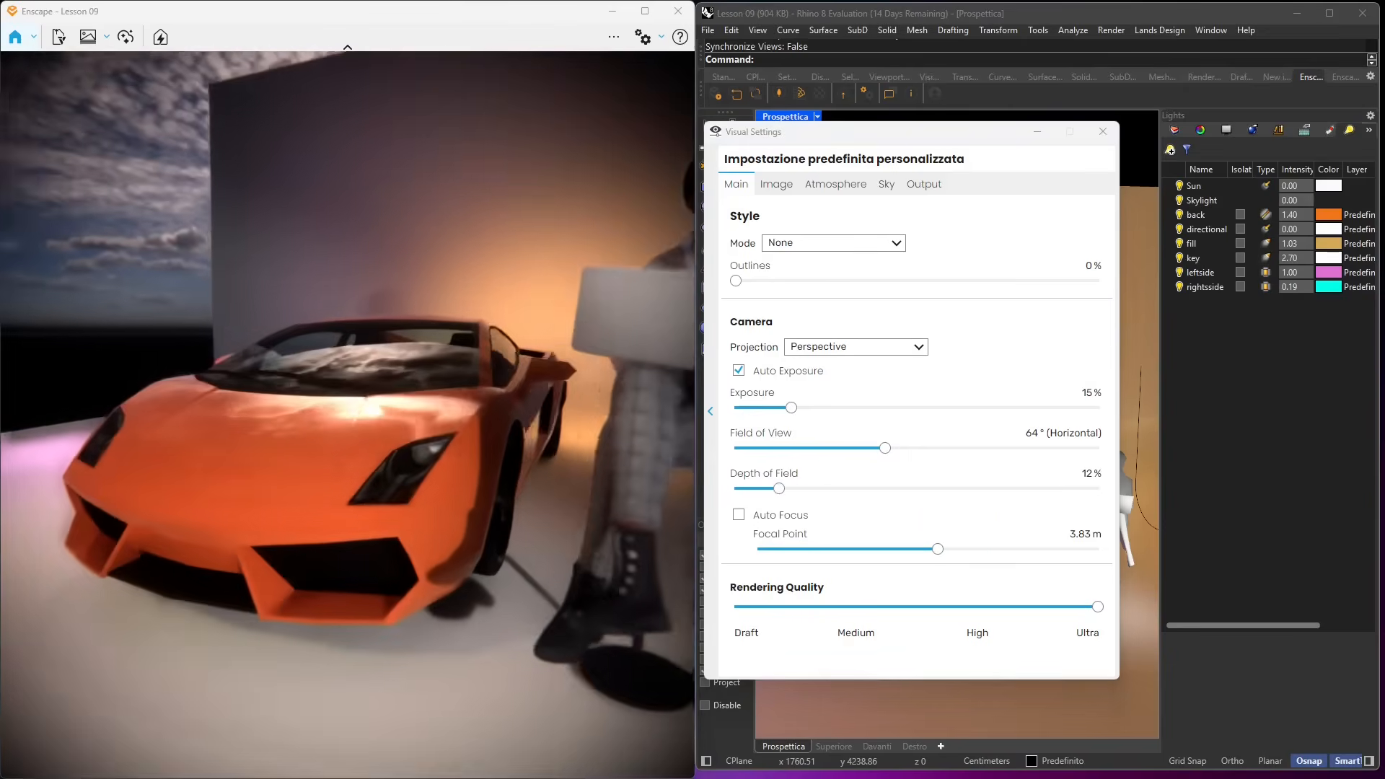
Compare the woman's close-up with 0% depth of field, then use 36% with the focal point at 0.95 m
{"action": "right_click_drag", "start_coordinate": [622, 277], "coordinate": [501, 267]}
{"action": "scroll", "coordinate": [498, 270], "scroll_direction": "up", "scroll_amount": 3}
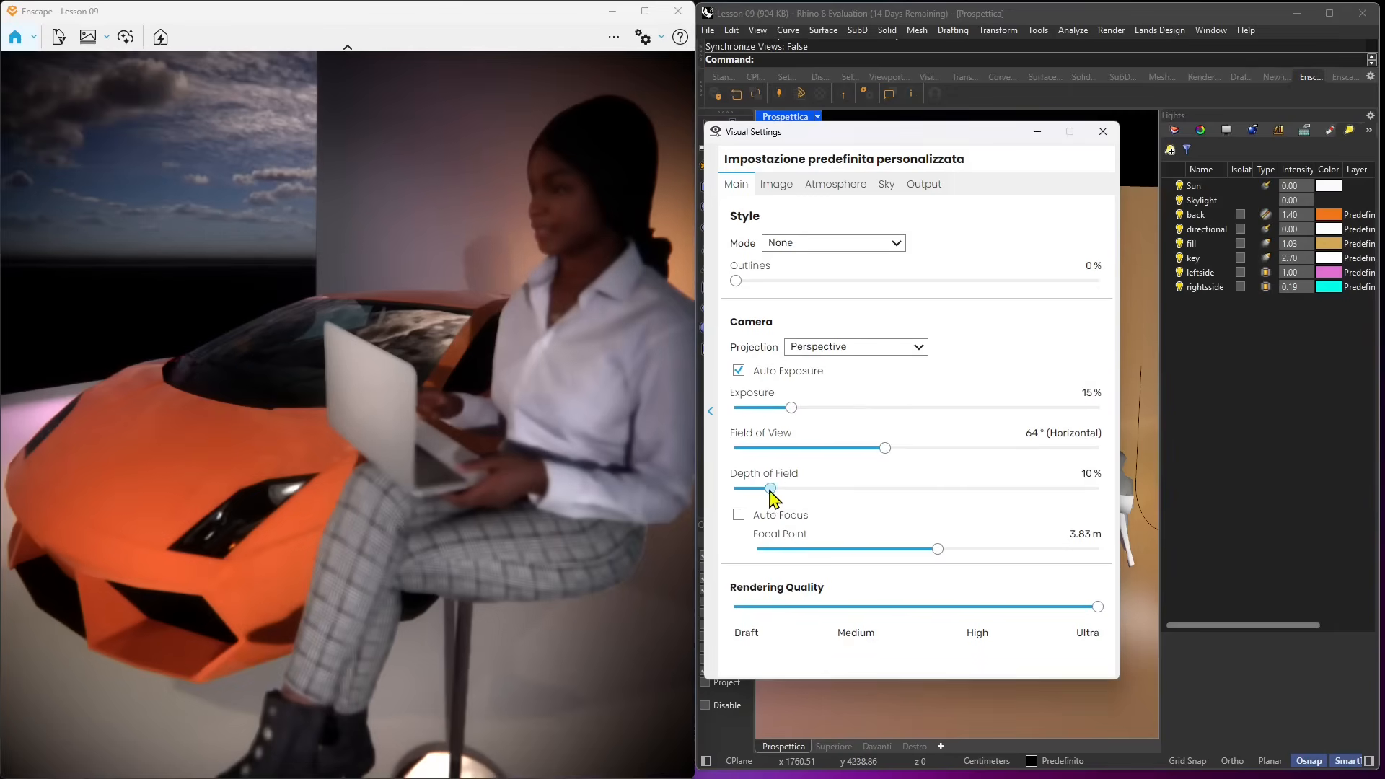
{"action": "left_click_drag", "start_coordinate": [779, 489], "coordinate": [734, 491]}
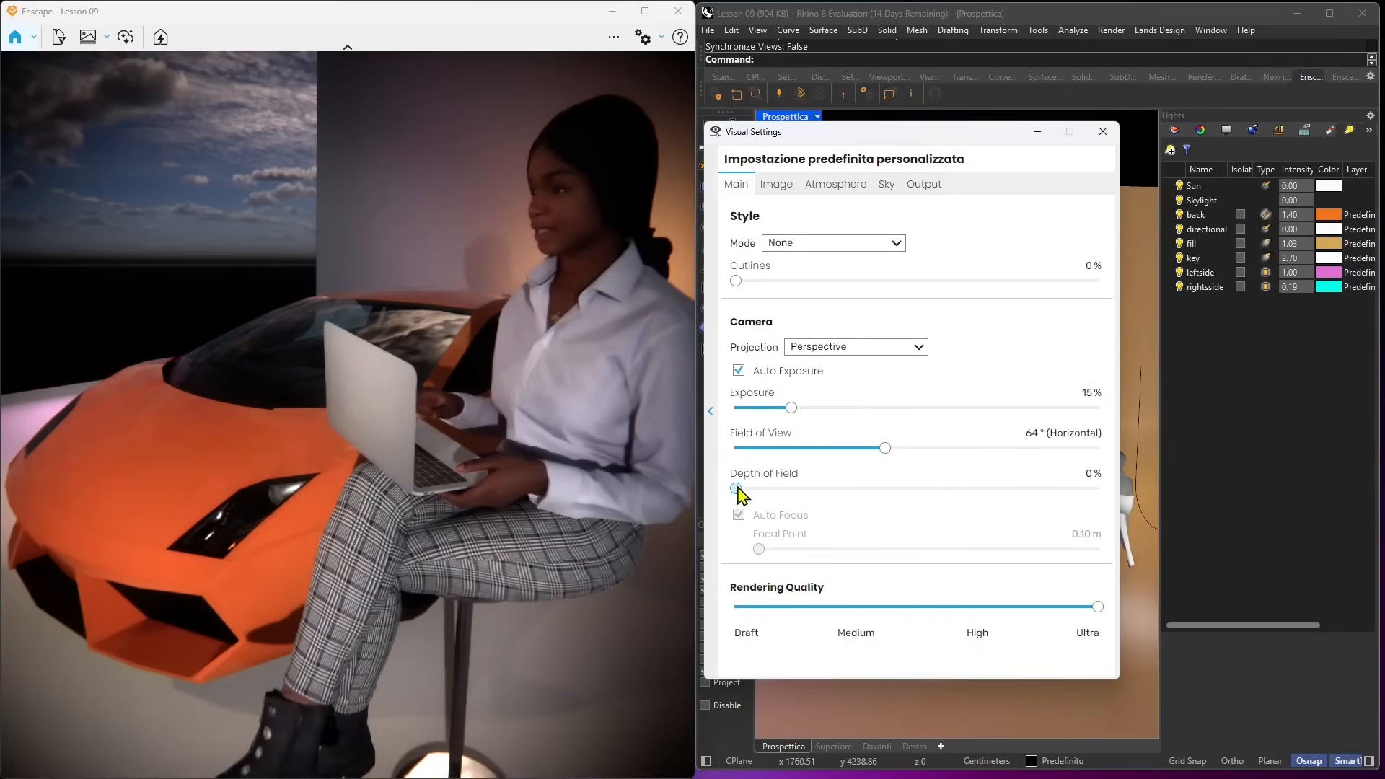
{"action": "left_click_drag", "start_coordinate": [737, 490], "coordinate": [866, 489]}
{"action": "left_click_drag", "start_coordinate": [938, 549], "coordinate": [871, 553]}
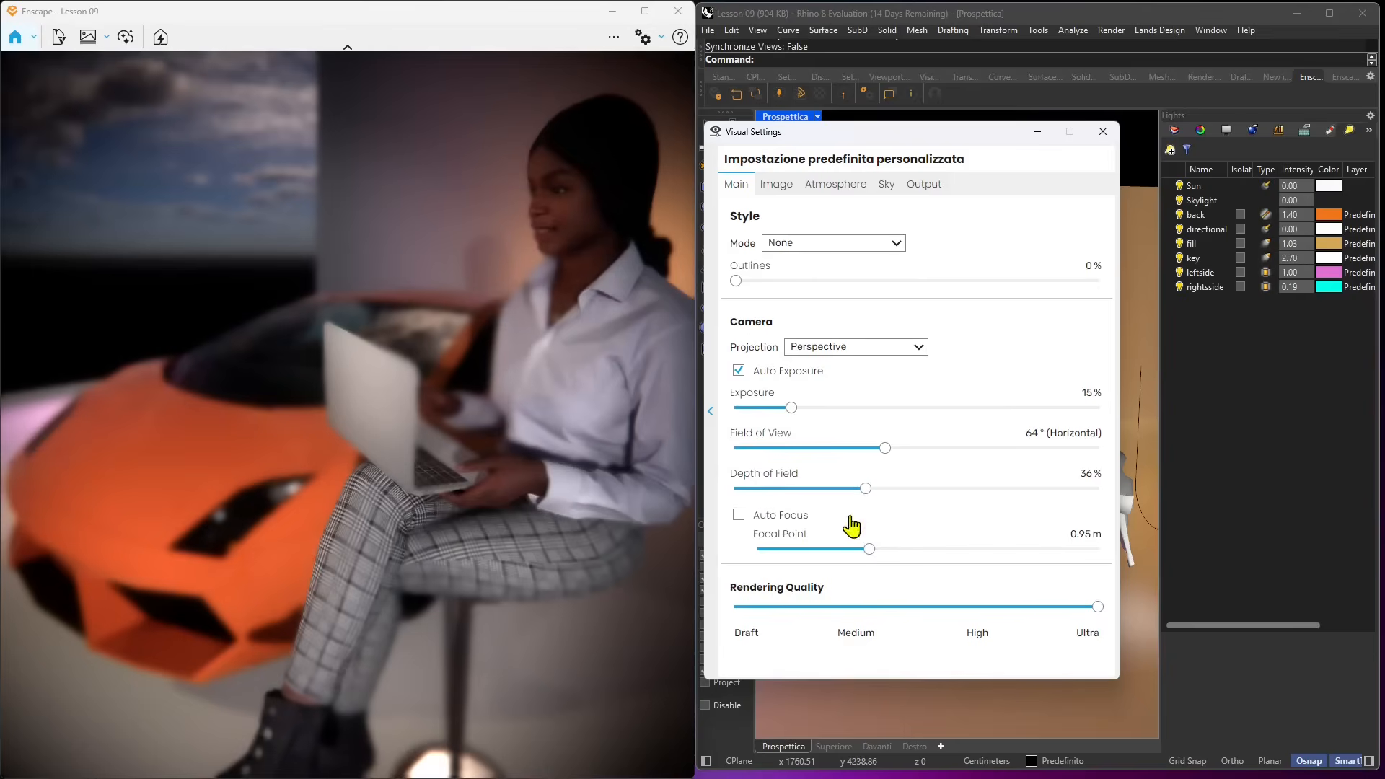
Reduce the depth of field to 20% and move the focal point to 1.89 m to focus on the car
{"action": "left_click_drag", "start_coordinate": [866, 489], "coordinate": [807, 488]}
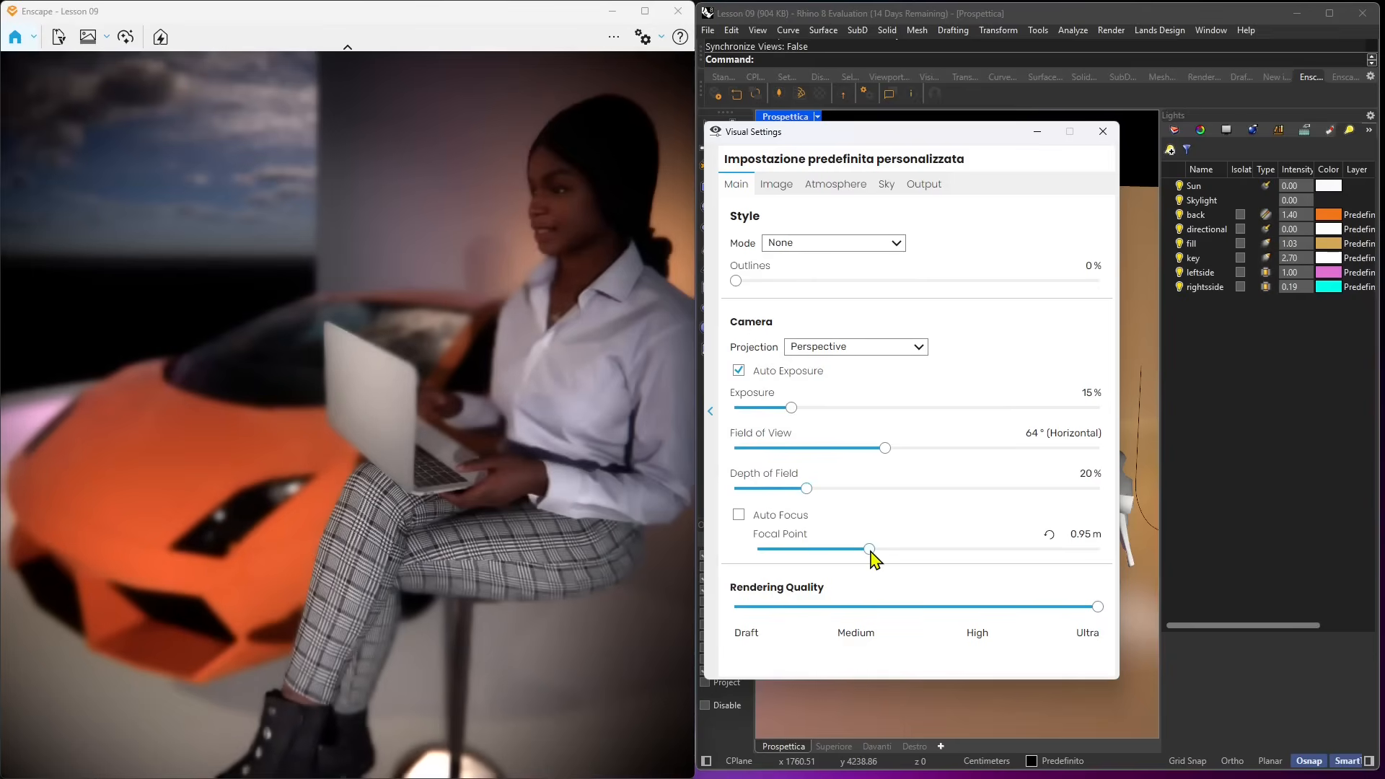
{"action": "left_click_drag", "start_coordinate": [871, 553], "coordinate": [904, 552]}
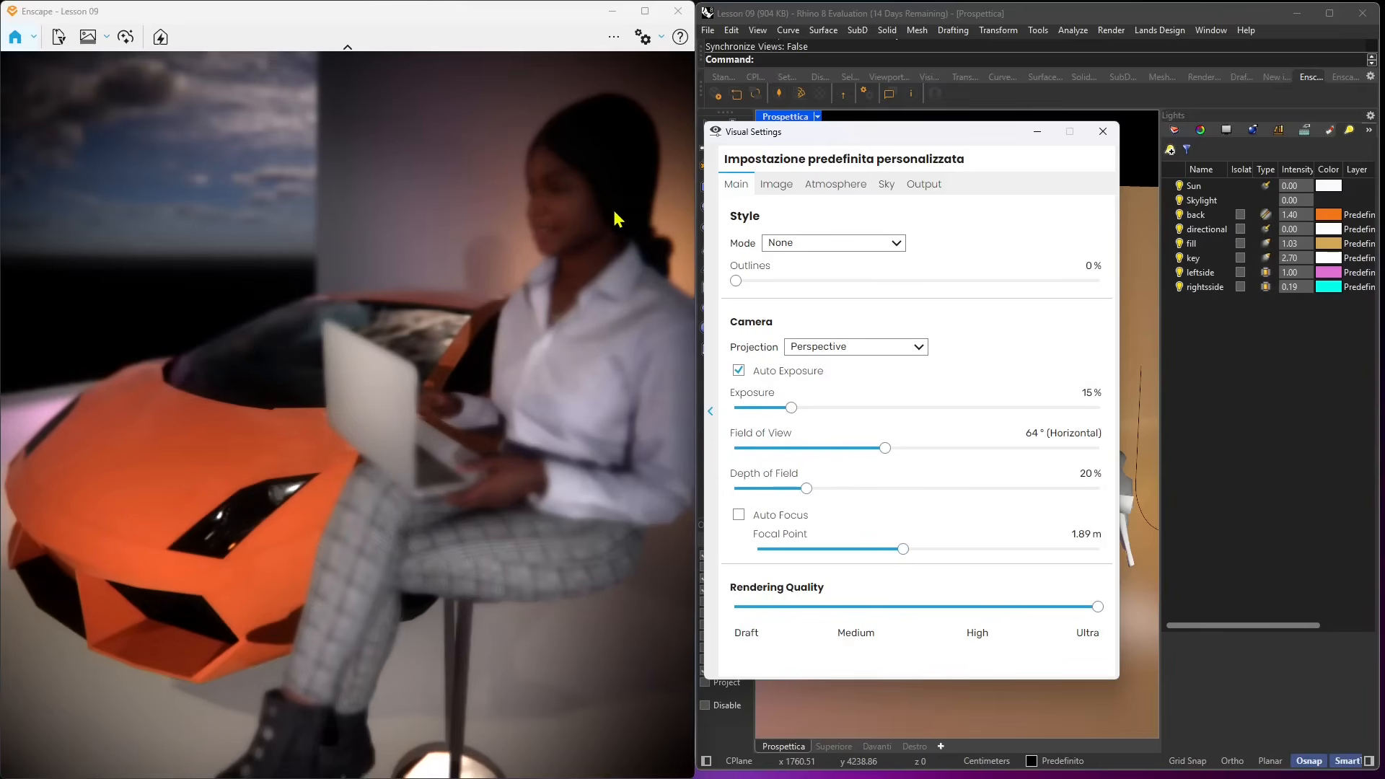
{"action": "right_click_drag", "start_coordinate": [153, 404], "coordinate": [201, 400]}
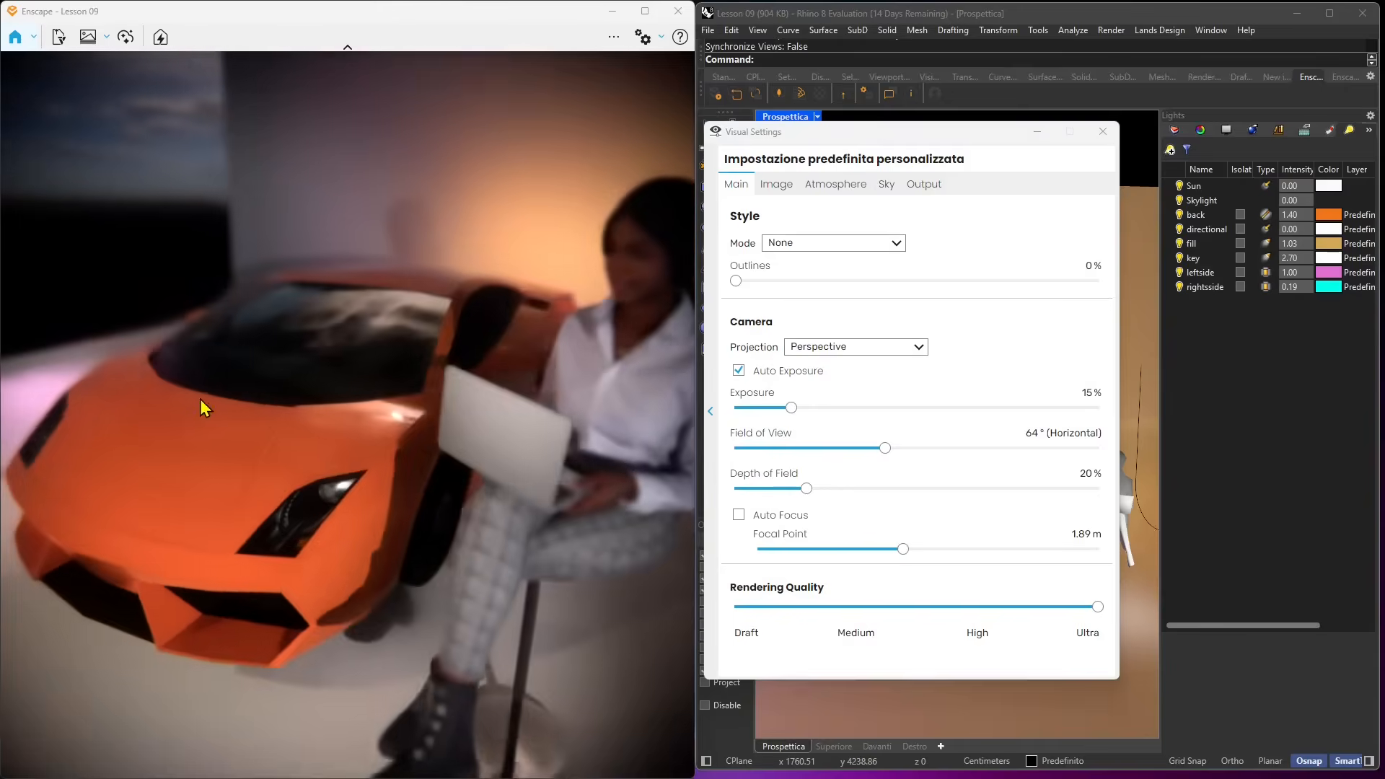
{"action": "scroll", "coordinate": [192, 421], "scroll_direction": "down", "scroll_amount": 5}
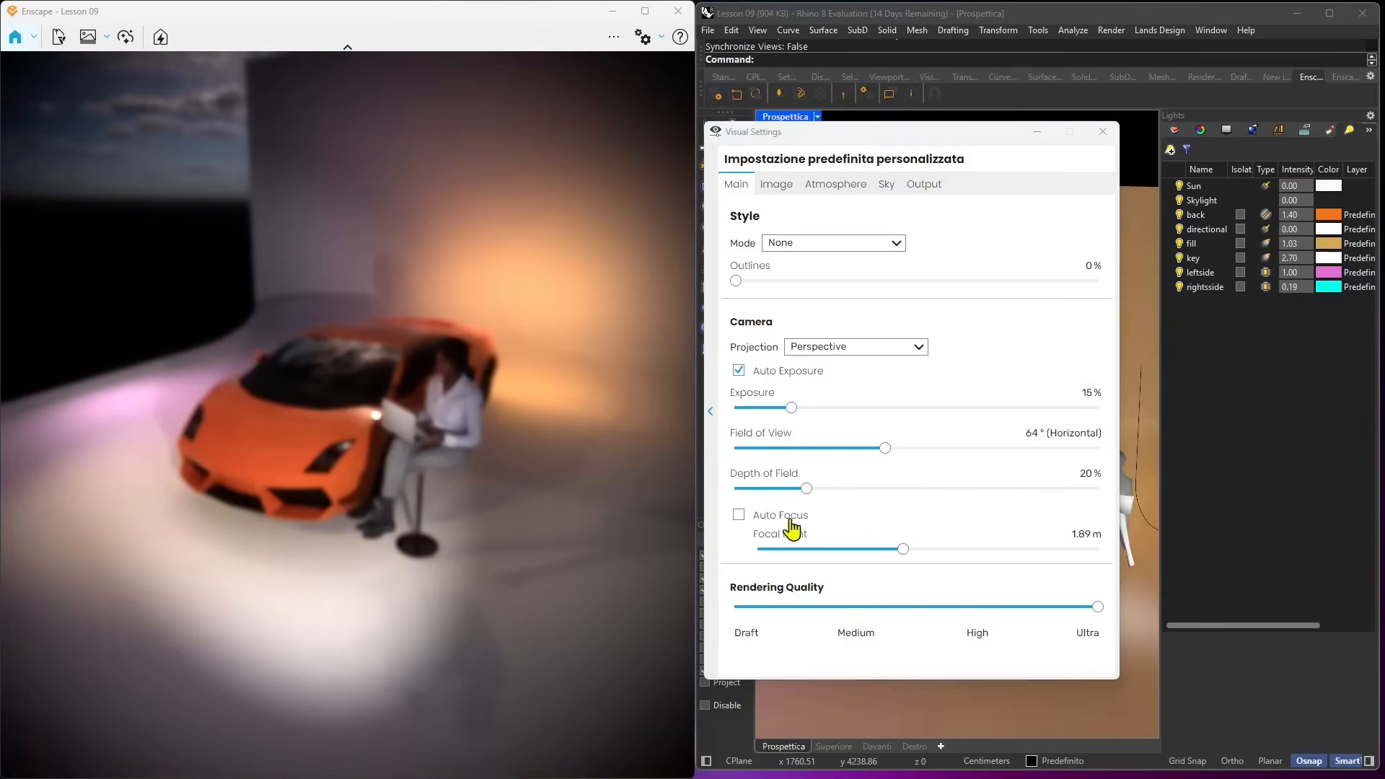
Reduce the depth of field to its minimum
{"action": "left_click_drag", "start_coordinate": [807, 489], "coordinate": [736, 488]}
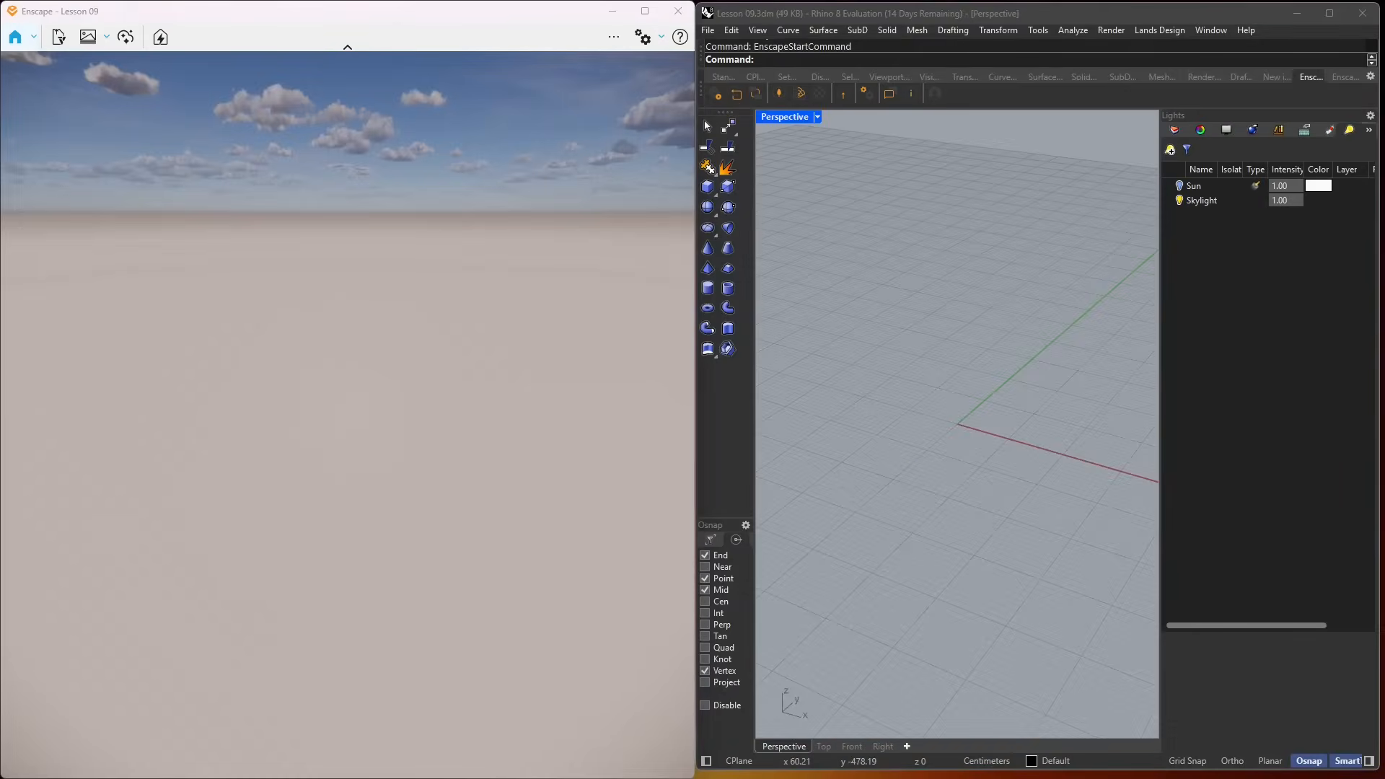
Start a polyline at the origin of the empty scene and draw the floor segment about 1100 cm along the Y axis
{"action": "right_click_drag", "start_coordinate": [930, 467], "coordinate": [995, 470]}
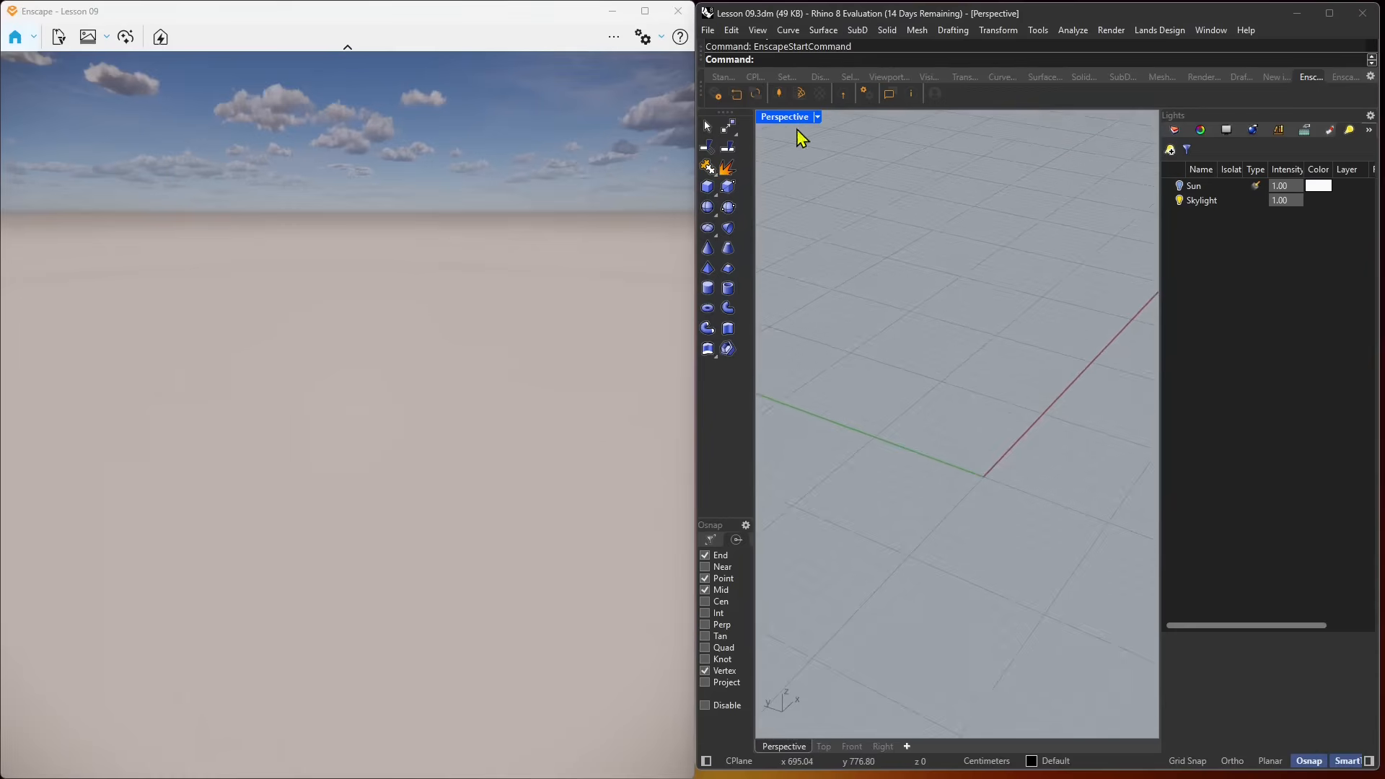
{"action": "left_click", "coordinate": [723, 76]}
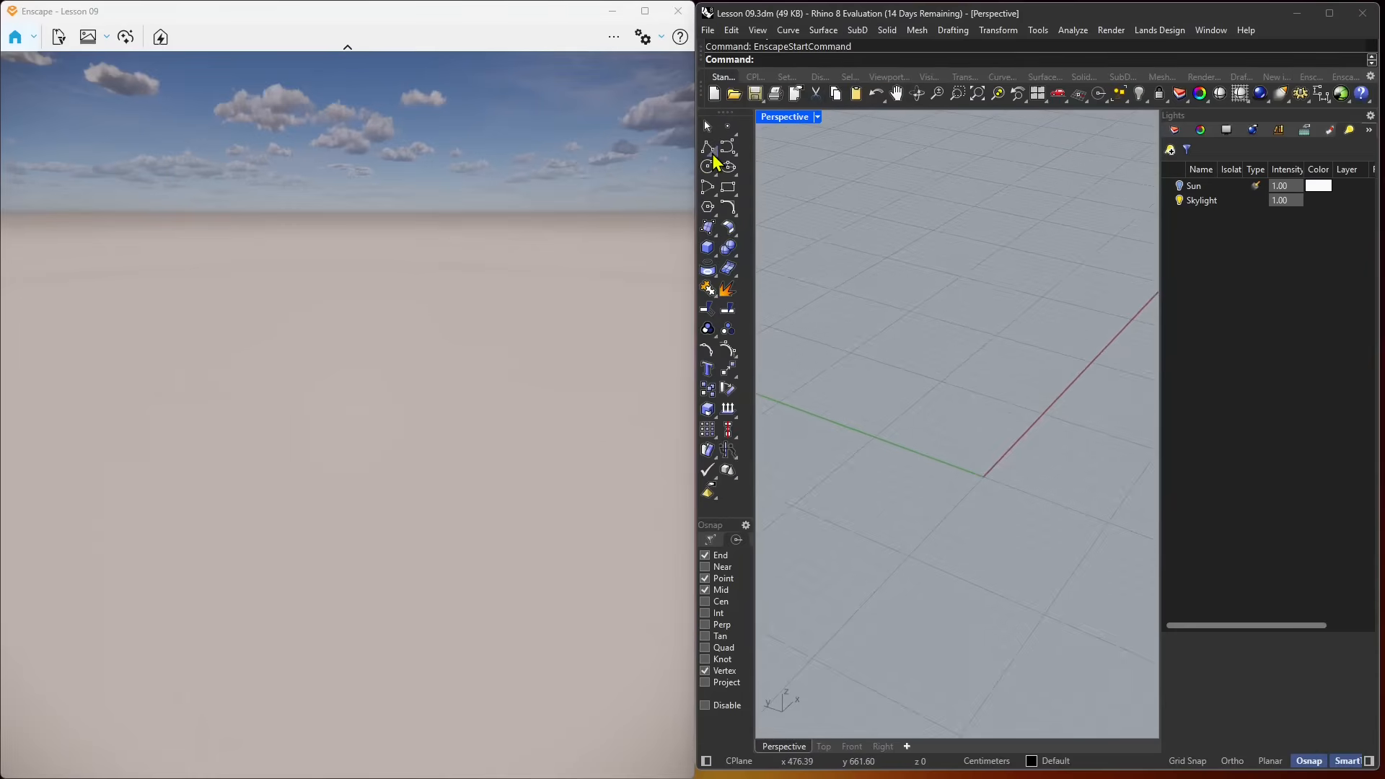
{"action": "left_click", "coordinate": [714, 153]}
{"action": "left_click", "coordinate": [748, 148]}
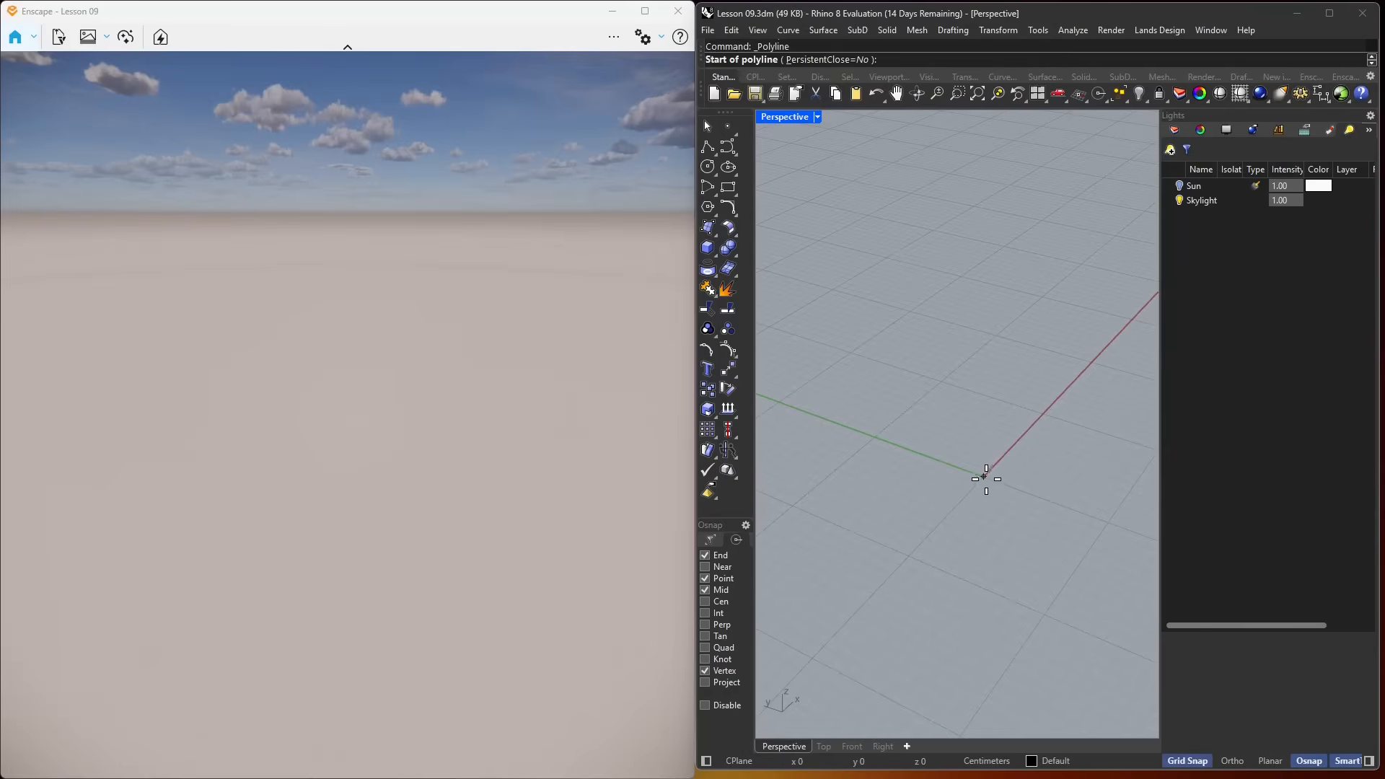
{"action": "left_click", "coordinate": [985, 478]}
{"action": "right_click_drag", "start_coordinate": [957, 485], "coordinate": [887, 490]}
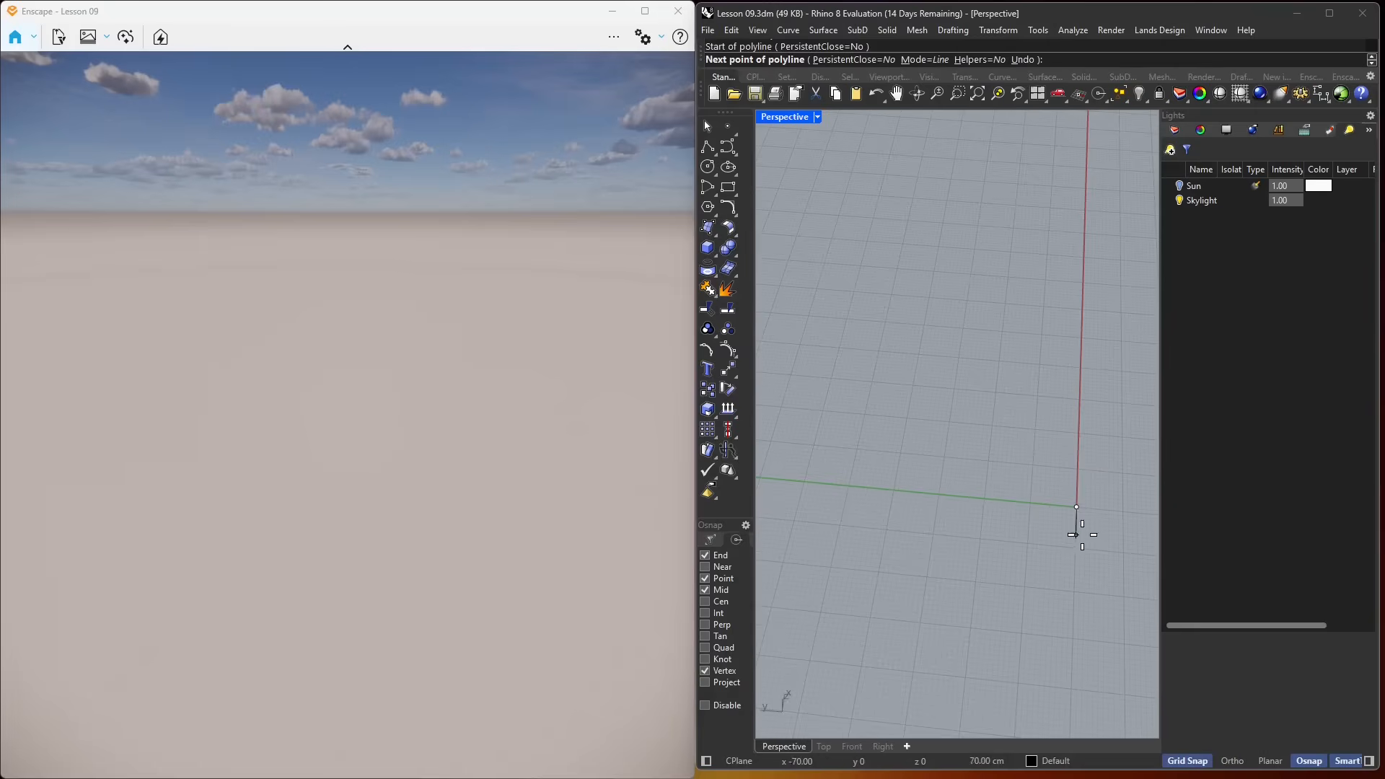
{"action": "right_click_drag", "start_coordinate": [1034, 527], "coordinate": [873, 508]}
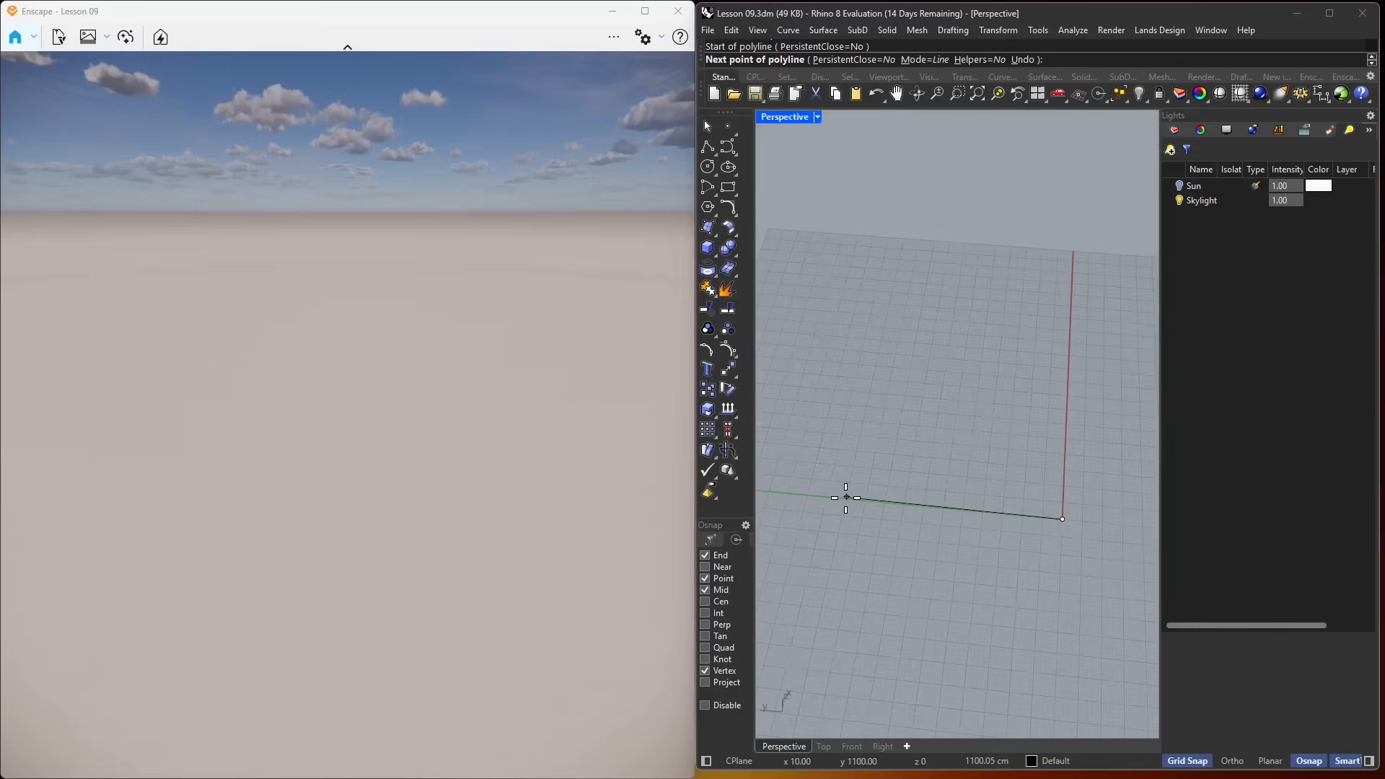
{"action": "left_click", "coordinate": [846, 499]}
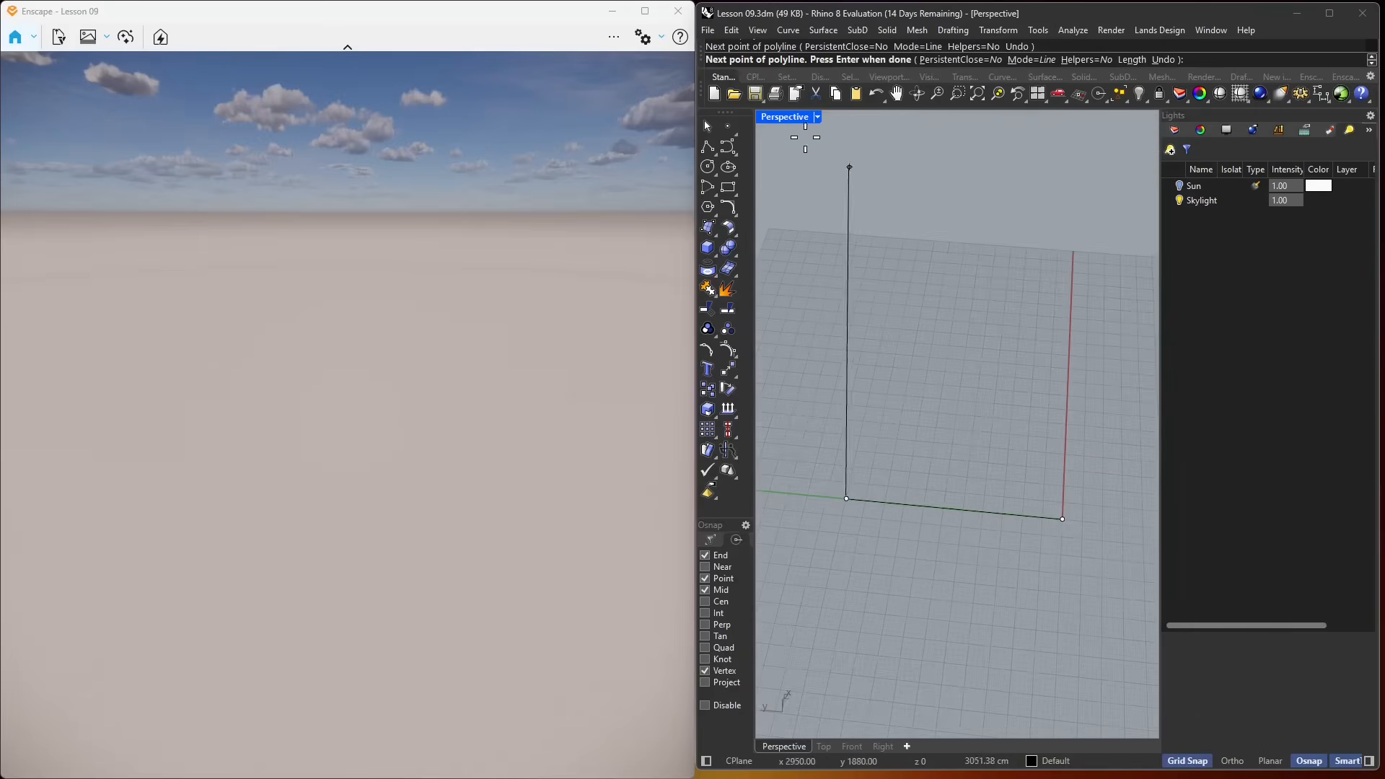
Add a vertical wall segment about 1140 cm high in the Right view with Ortho on, and finish the polyline
{"action": "double_click", "coordinate": [790, 119]}
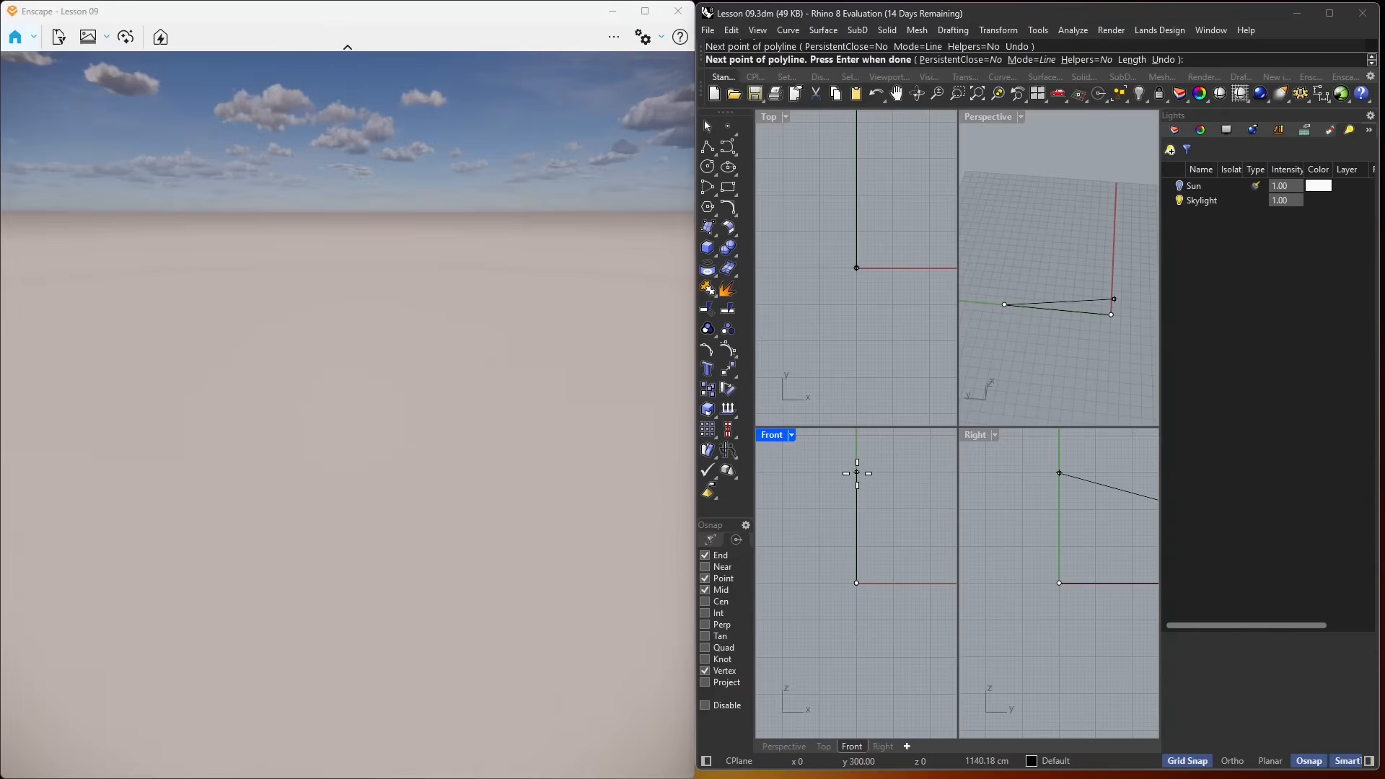
{"action": "scroll", "coordinate": [1046, 505], "scroll_direction": "down", "scroll_amount": 3}
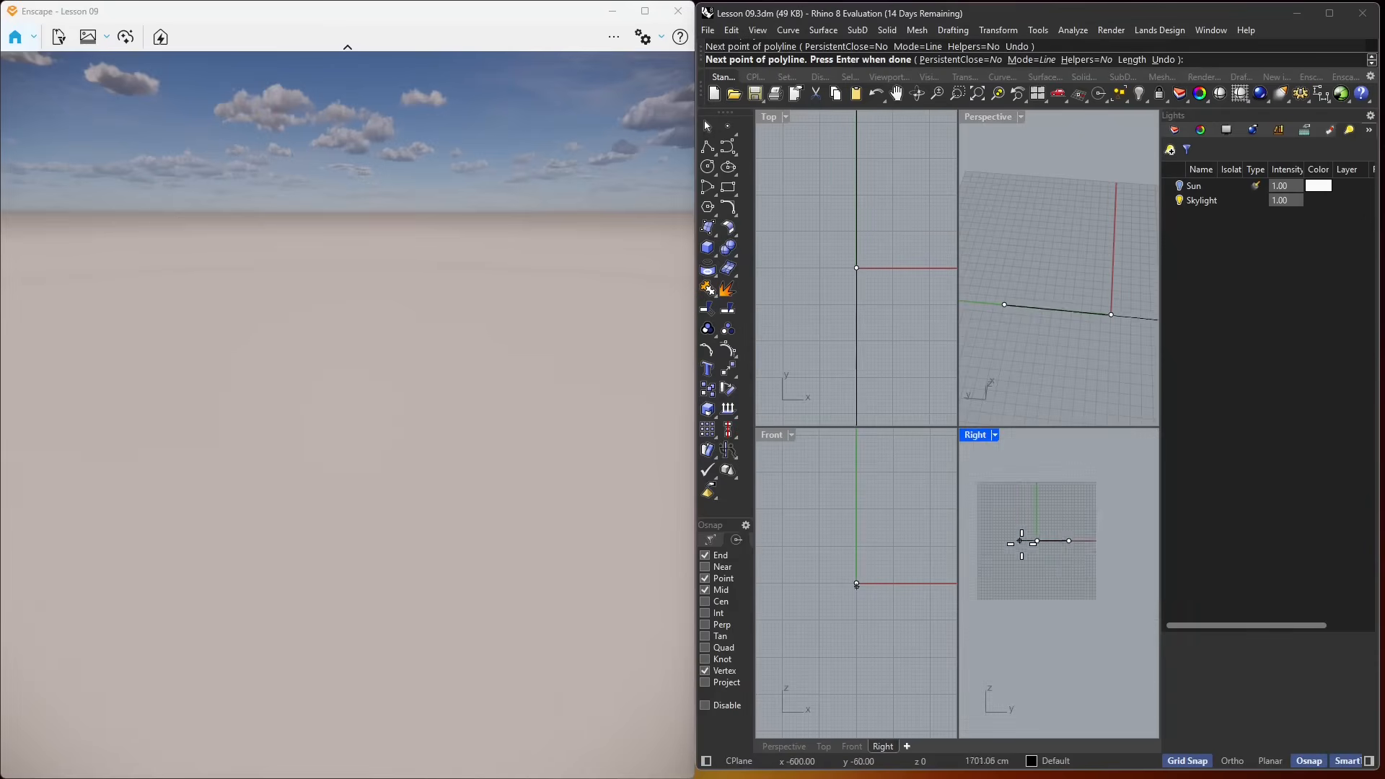
{"action": "scroll", "coordinate": [1047, 505], "scroll_direction": "up", "scroll_amount": 3}
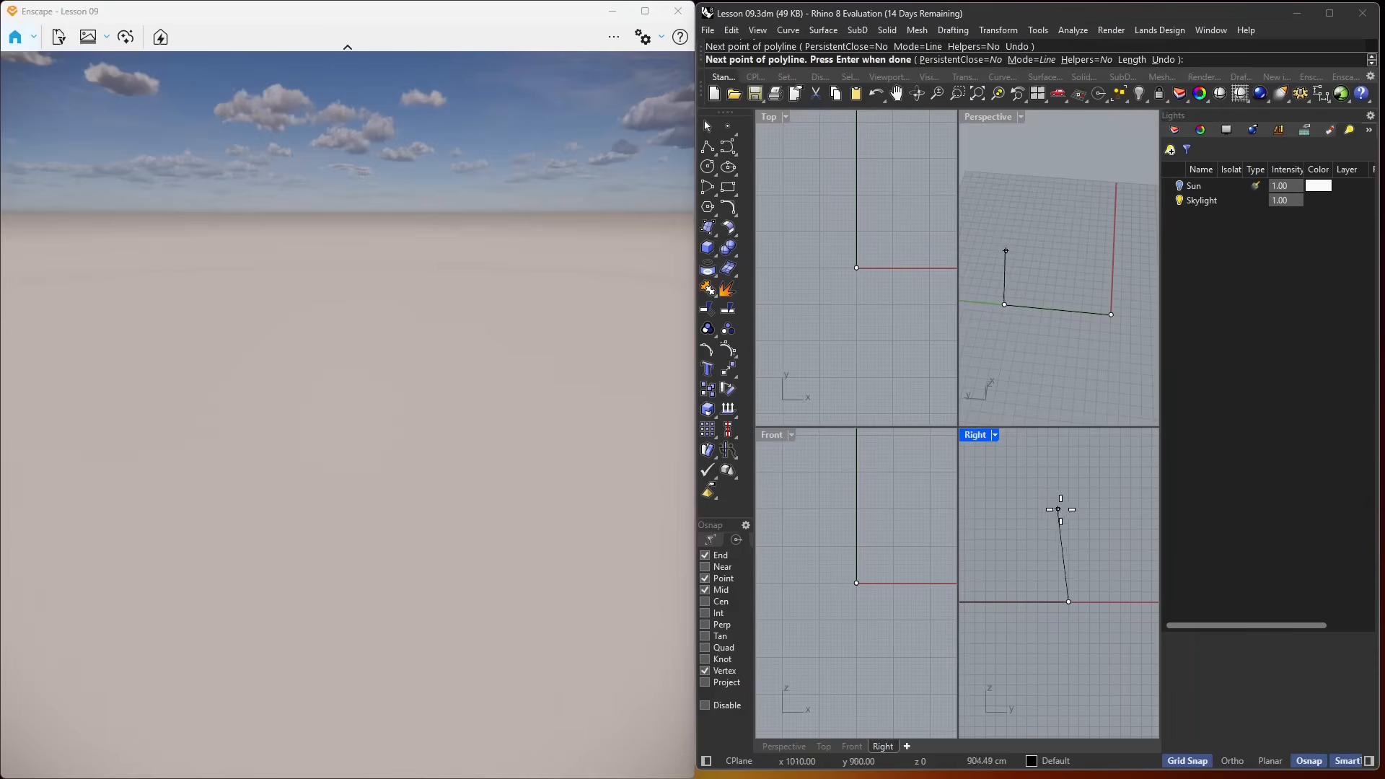
{"action": "key", "text": "F8"}
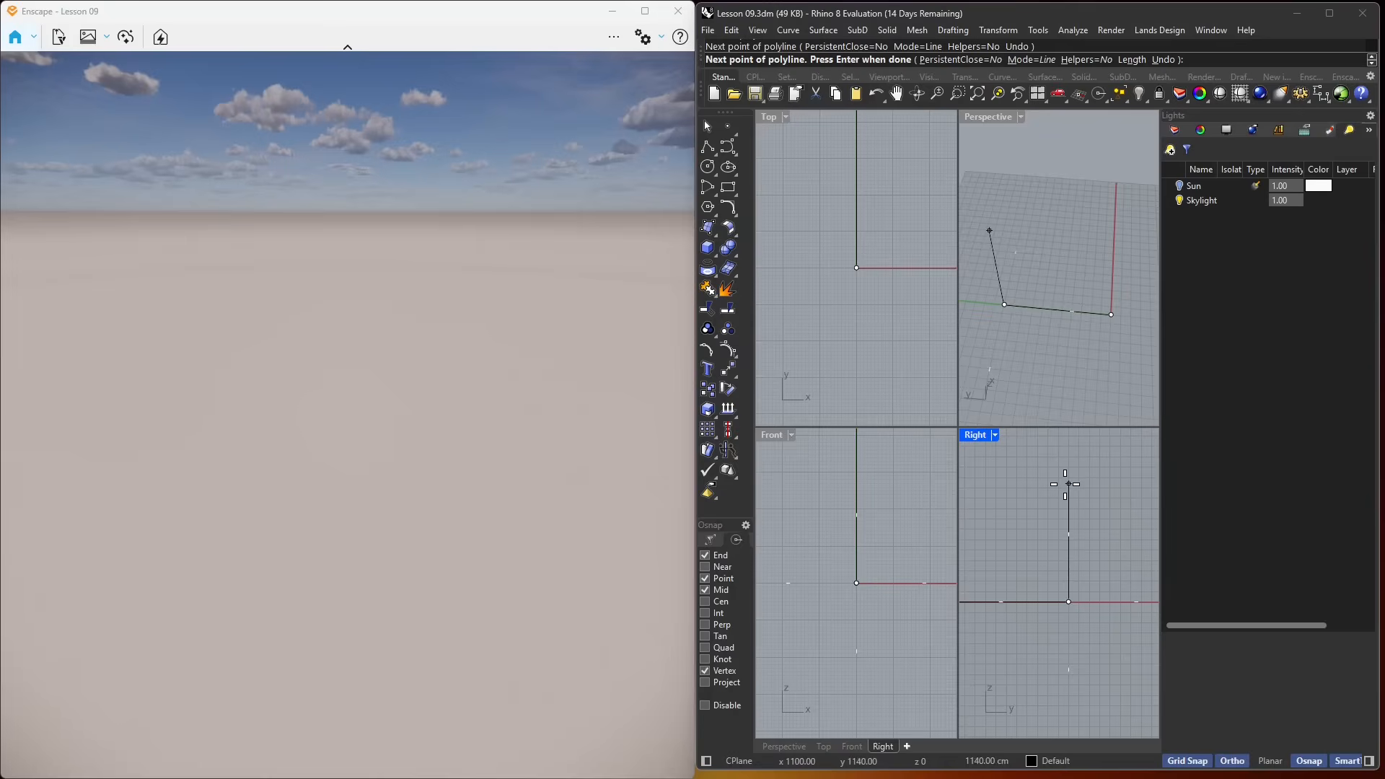
{"action": "left_click", "coordinate": [1068, 483]}
{"action": "key", "text": "F8"}
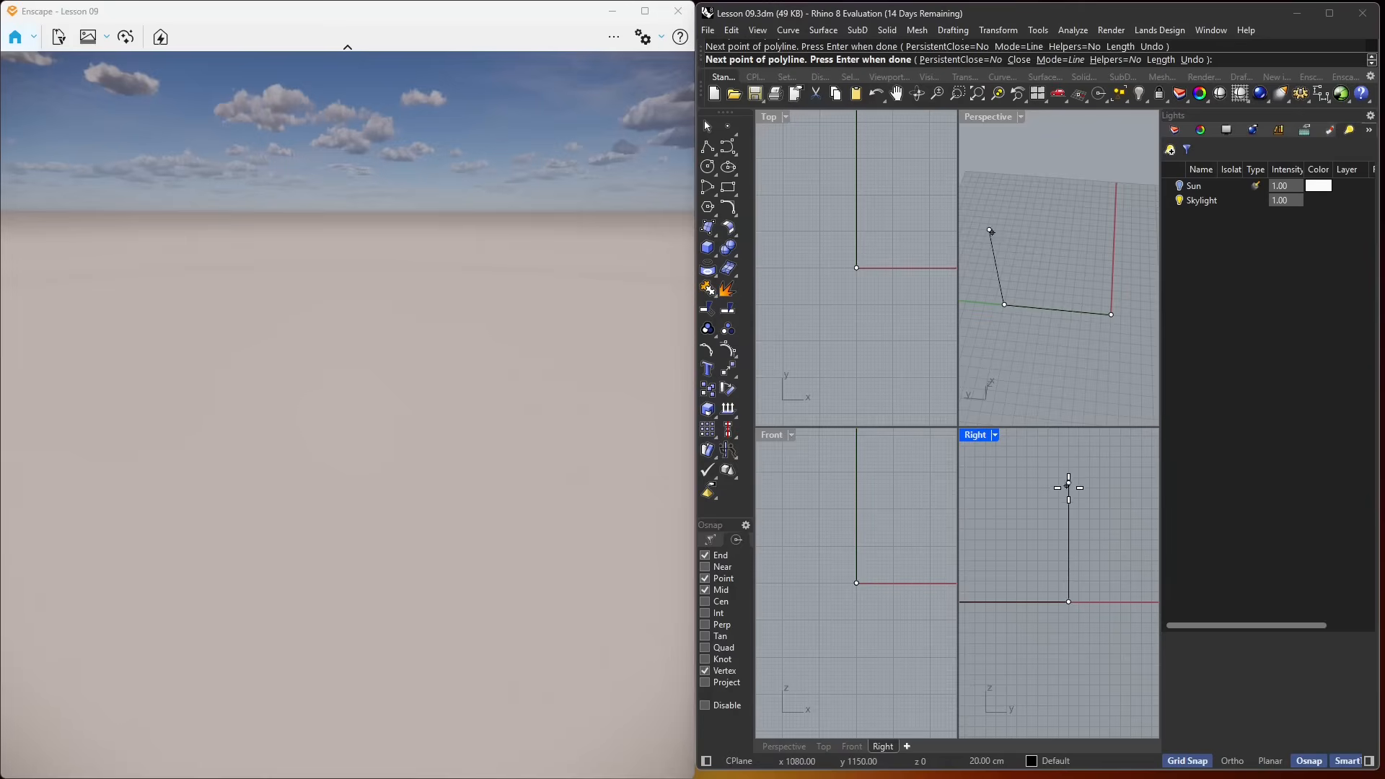
{"action": "key", "text": "Return"}
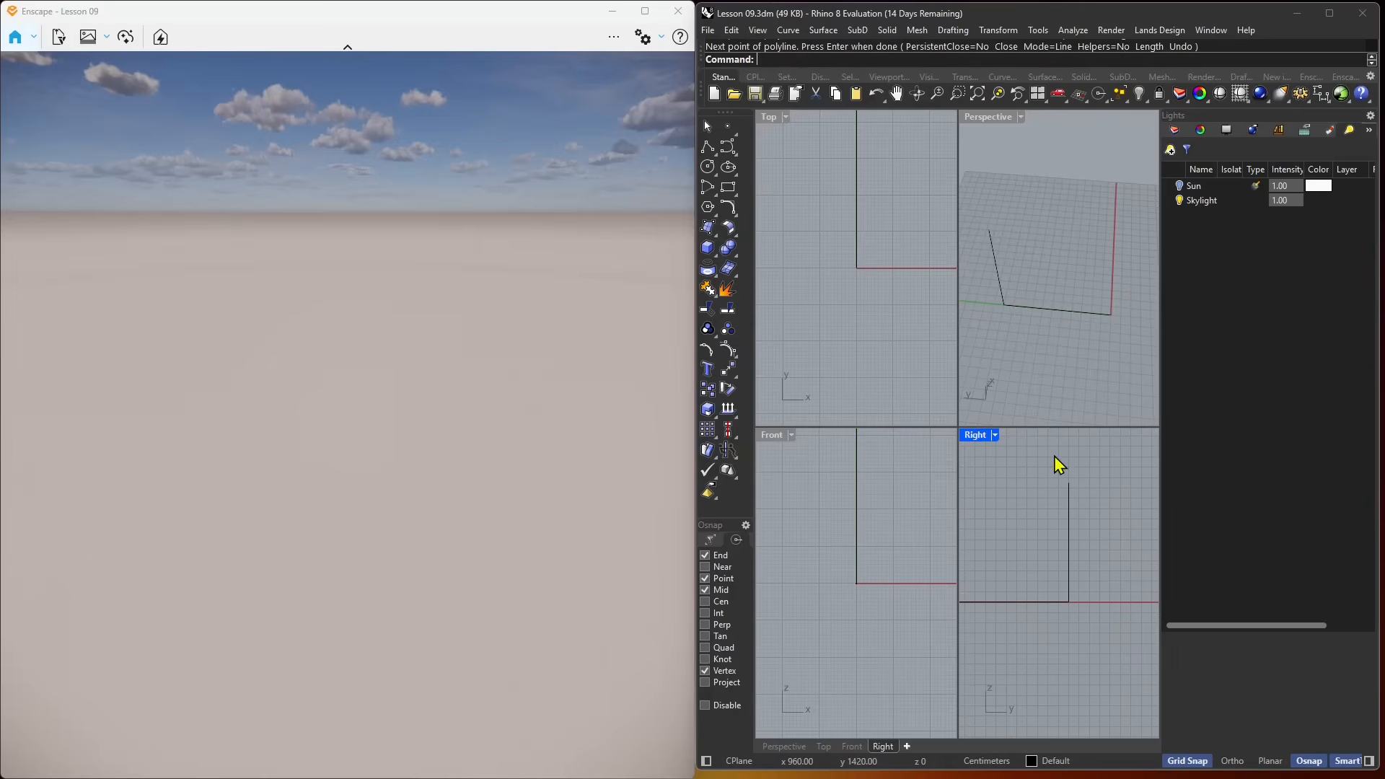
Fillet the corner between the floor and wall segments with a 50 cm radius
{"action": "left_click", "coordinate": [1069, 529]}
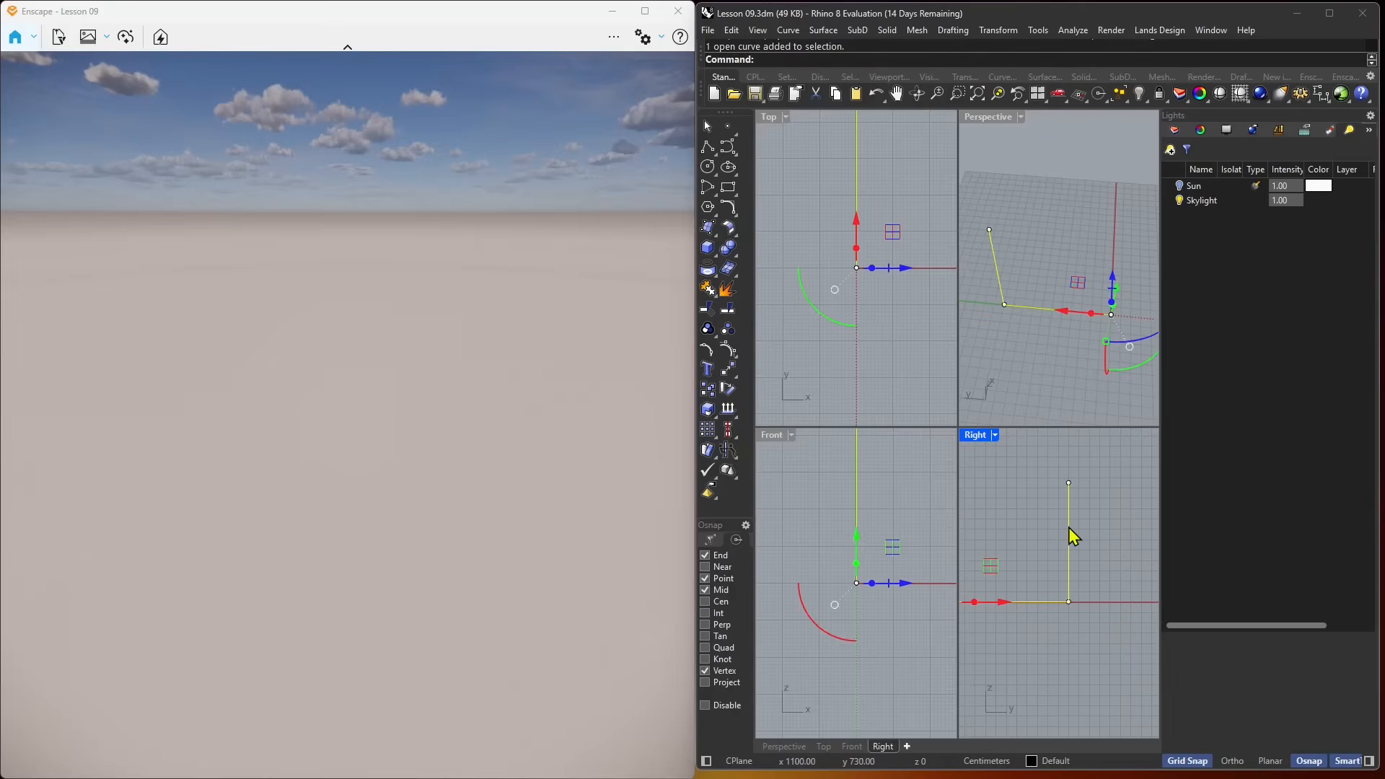
{"action": "left_click", "coordinate": [729, 207]}
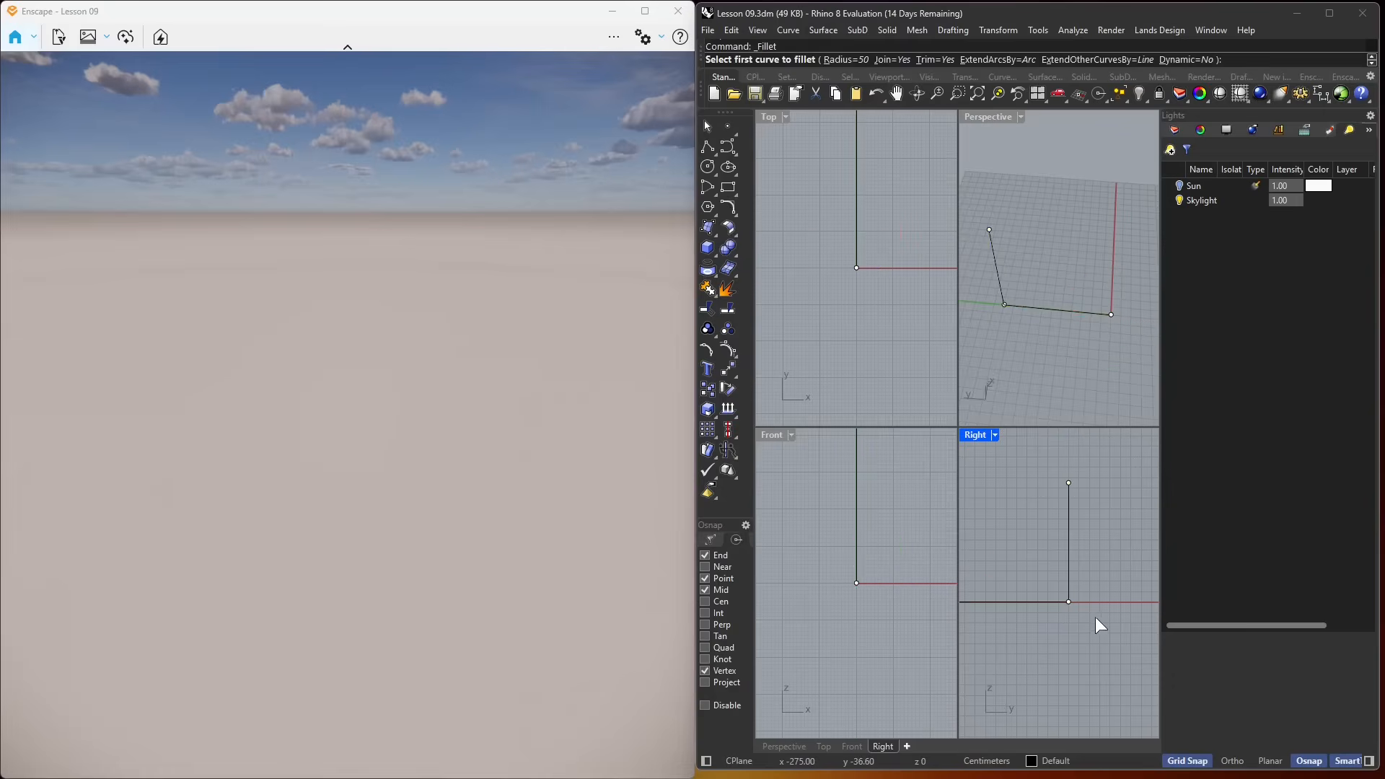
{"action": "scroll", "coordinate": [1069, 614], "scroll_direction": "up", "scroll_amount": 2}
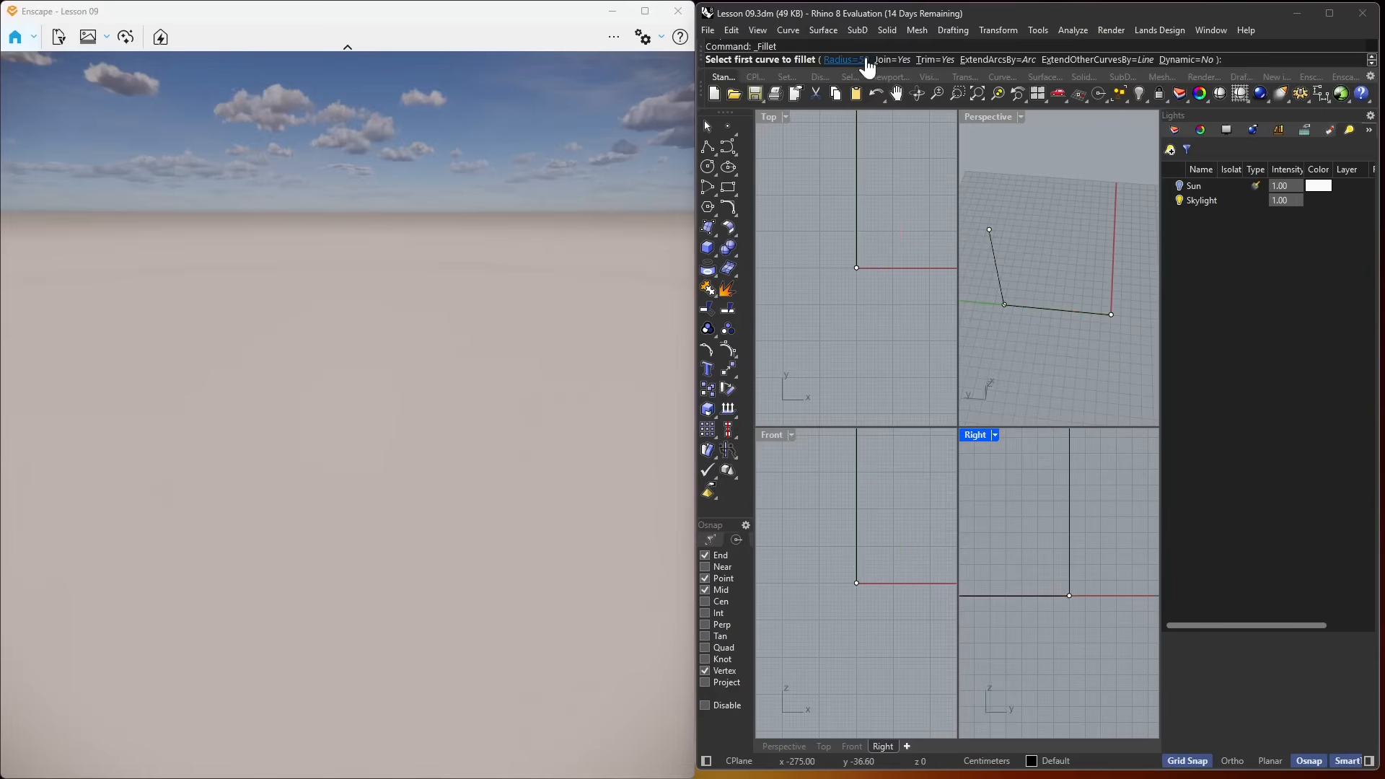
{"action": "left_click", "coordinate": [1018, 596]}
{"action": "left_click", "coordinate": [1071, 527]}
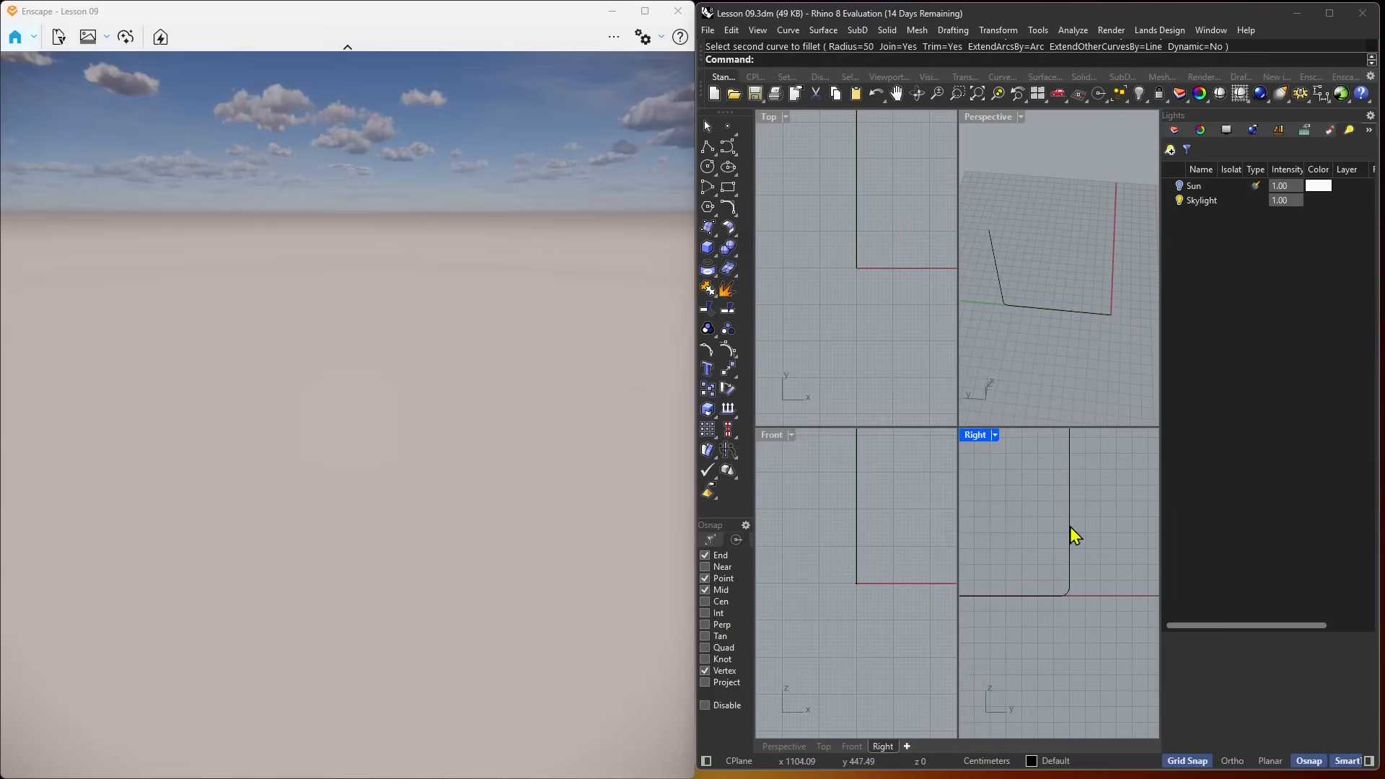
{"action": "scroll", "coordinate": [1071, 620], "scroll_direction": "up", "scroll_amount": 8}
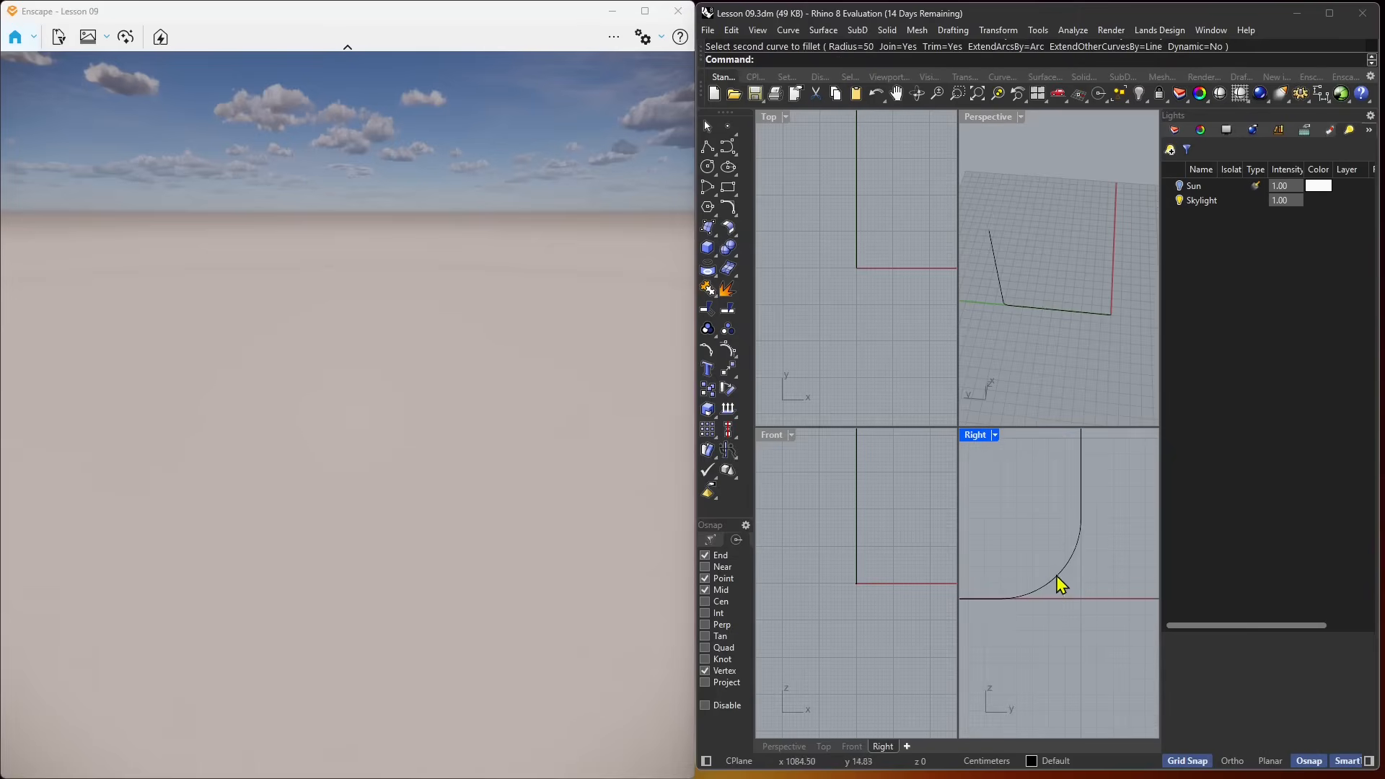
Lower the wall's top end point vertically in the Right view to shorten the wall
{"action": "left_click", "coordinate": [1057, 577]}
{"action": "scroll", "coordinate": [1048, 624], "scroll_direction": "down", "scroll_amount": 8}
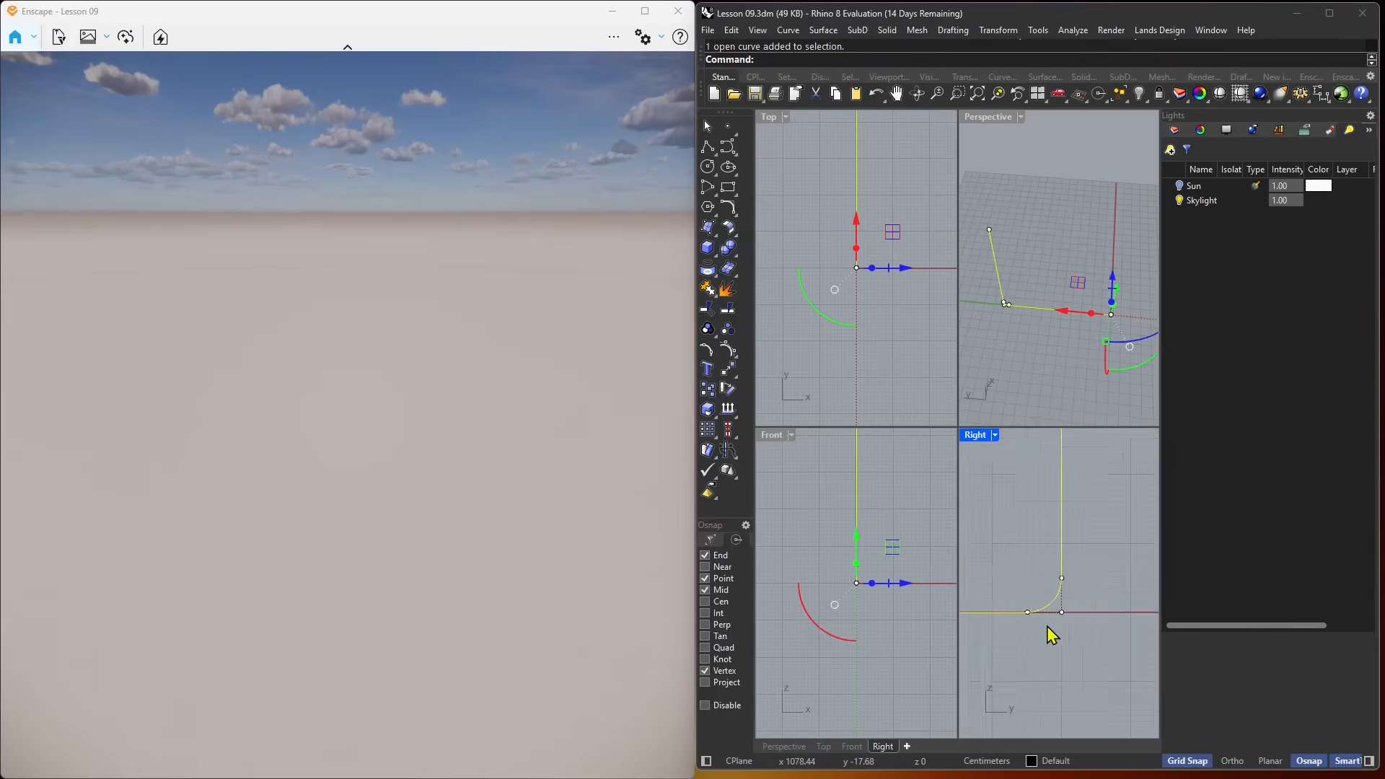
{"action": "left_click", "coordinate": [1051, 482]}
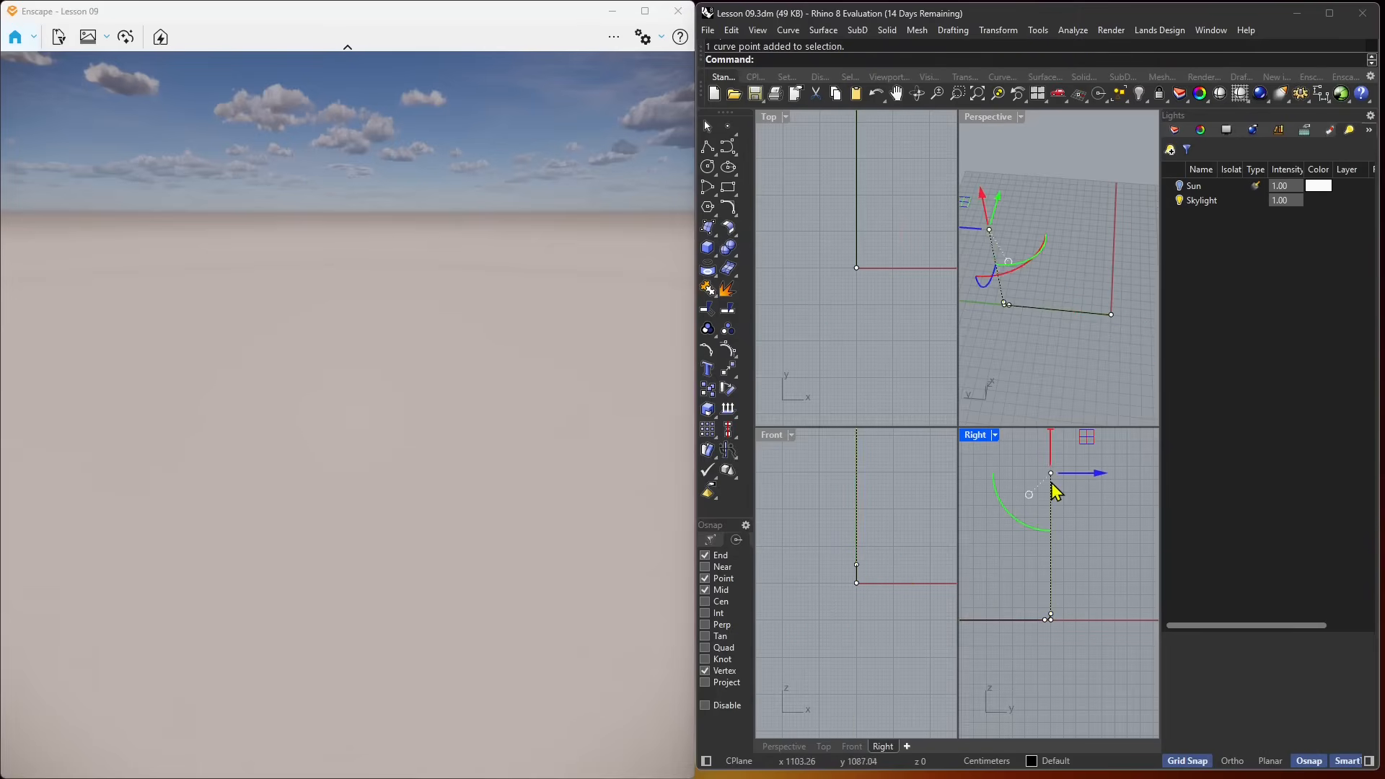
{"action": "left_click_drag", "start_coordinate": [1049, 440], "coordinate": [1058, 525]}
{"action": "left_click", "coordinate": [1022, 573]}
{"action": "scroll", "coordinate": [1026, 581], "scroll_direction": "down", "scroll_amount": 5}
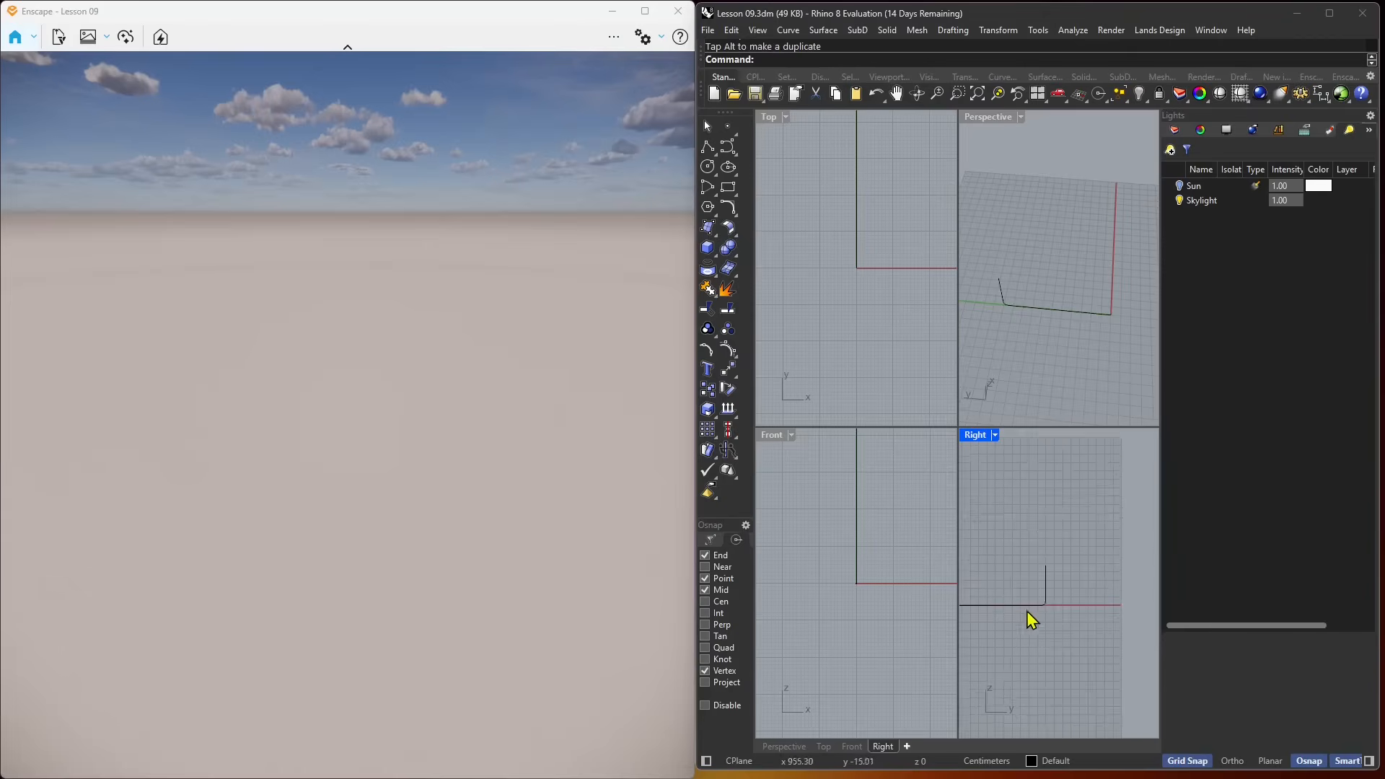
Try moving the whole profile curve along the Y axis with the gumball, and undo each move
{"action": "scroll", "coordinate": [1018, 606], "scroll_direction": "up", "scroll_amount": 8}
{"action": "left_click", "coordinate": [1016, 604]}
{"action": "scroll", "coordinate": [1020, 612], "scroll_direction": "down", "scroll_amount": 3}
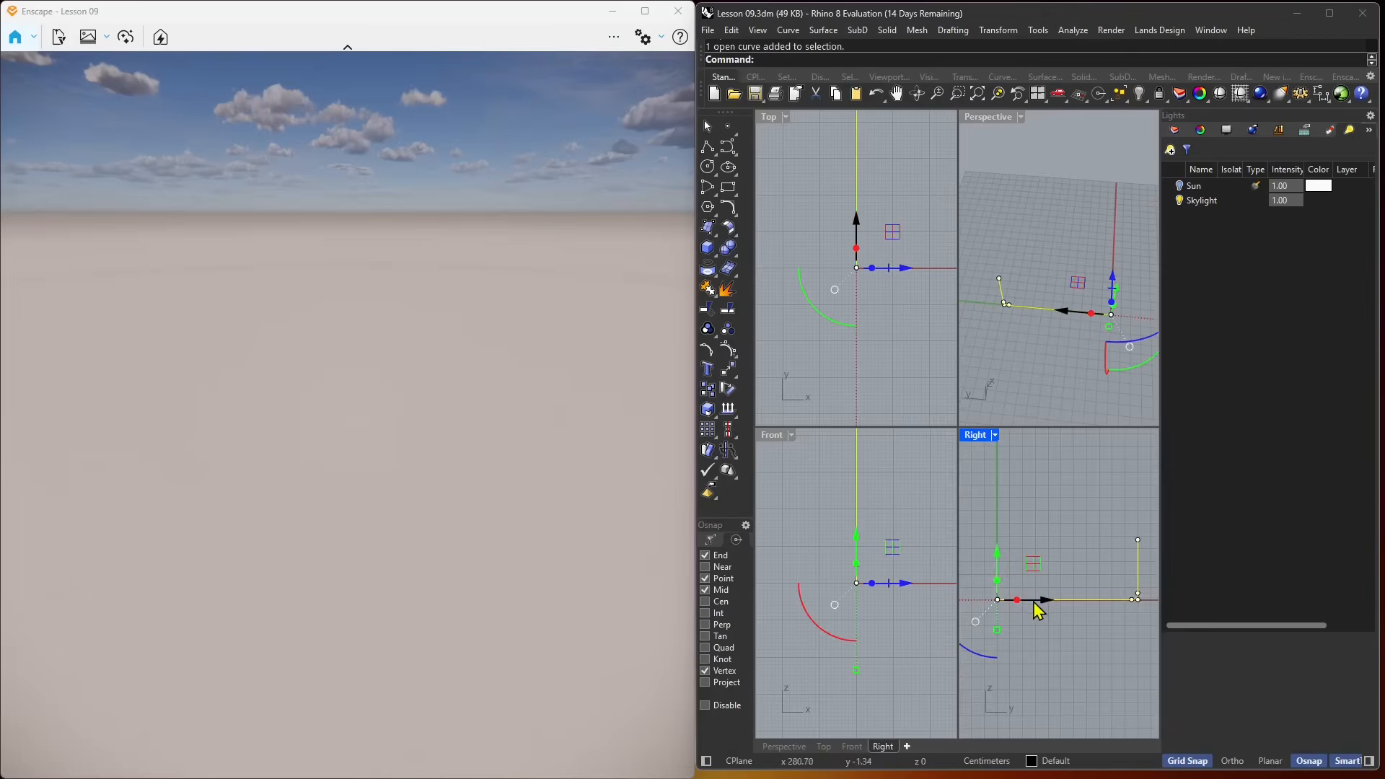
{"action": "mouse_move", "coordinate": [1046, 600]}
{"action": "left_mouse_down"}
{"action": "mouse_move", "coordinate": [1109, 606]}
{"action": "mouse_move", "coordinate": [1048, 605]}
{"action": "left_mouse_up"}
{"action": "key", "text": "ctrl+z"}
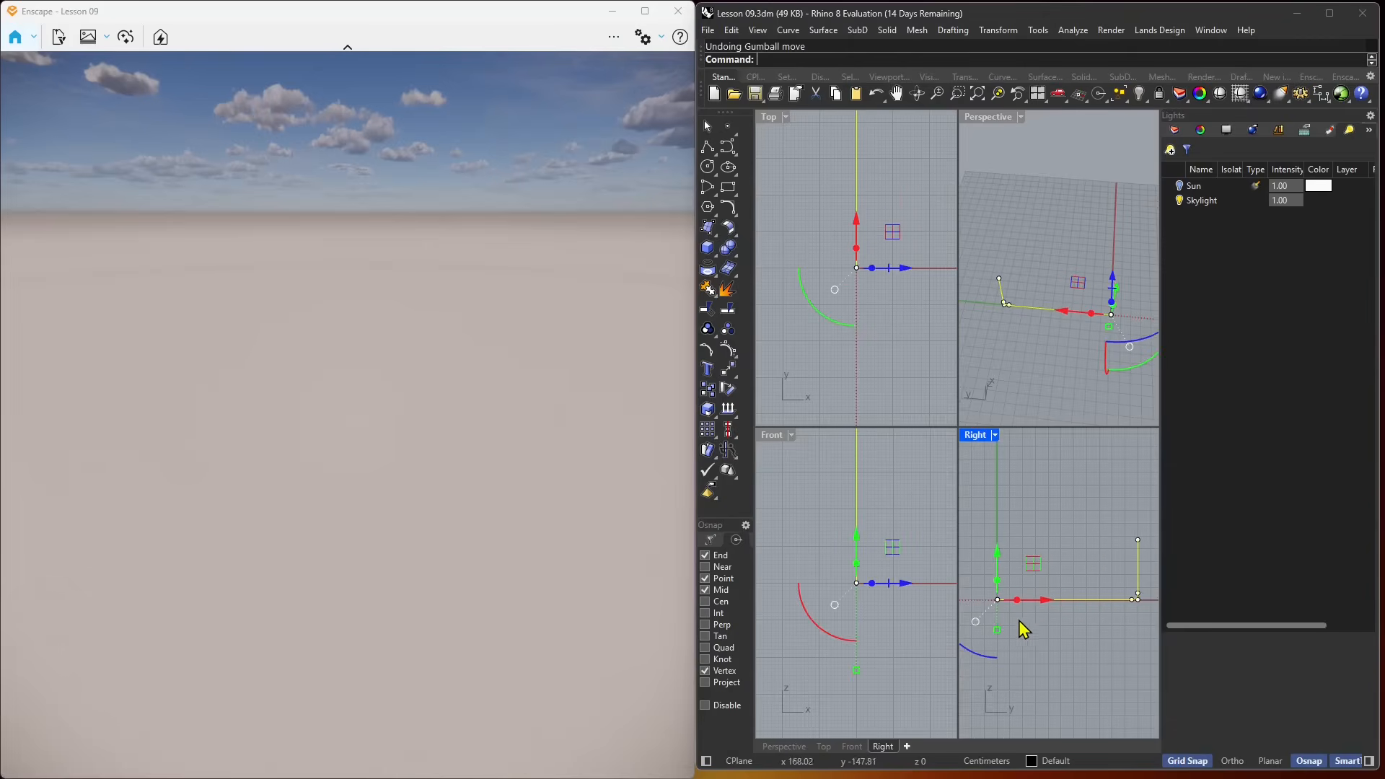
{"action": "scroll", "coordinate": [1021, 625], "scroll_direction": "up", "scroll_amount": 2}
{"action": "right_click_drag", "start_coordinate": [1053, 644], "coordinate": [1042, 629]}
{"action": "left_click", "coordinate": [1042, 629]}
{"action": "left_click", "coordinate": [984, 580]}
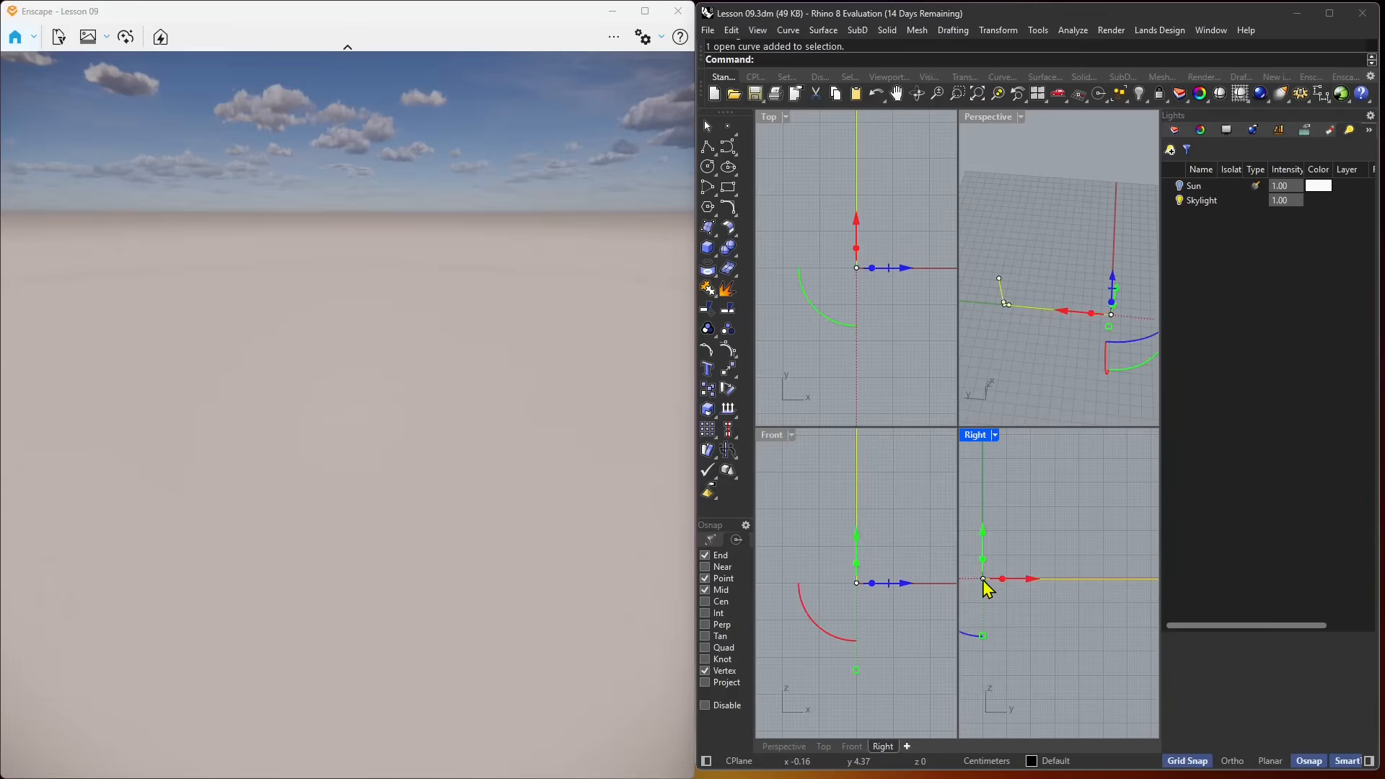
{"action": "scroll", "coordinate": [983, 580], "scroll_direction": "down", "scroll_amount": 4}
{"action": "mouse_move", "coordinate": [1025, 592]}
{"action": "left_mouse_down"}
{"action": "mouse_move", "coordinate": [1042, 581]}
{"action": "mouse_move", "coordinate": [1025, 590]}
{"action": "left_mouse_up"}
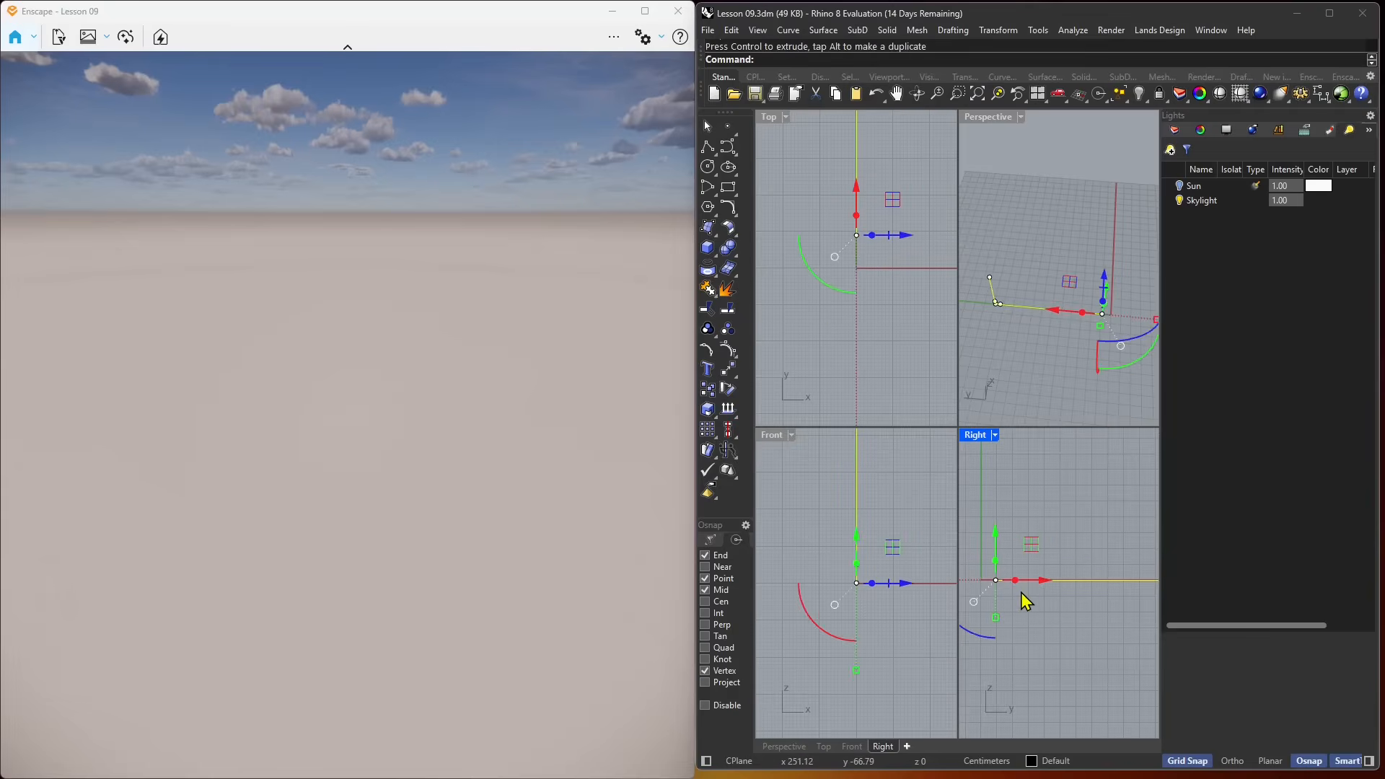
{"action": "key", "text": "ctrl+z"}
Select the profile's four wall and fillet points in the Right view and align the gumball to the CPlane
{"action": "scroll", "coordinate": [992, 608], "scroll_direction": "down", "scroll_amount": 6}
{"action": "left_click", "coordinate": [1057, 590]}
{"action": "left_click", "coordinate": [1051, 553]}
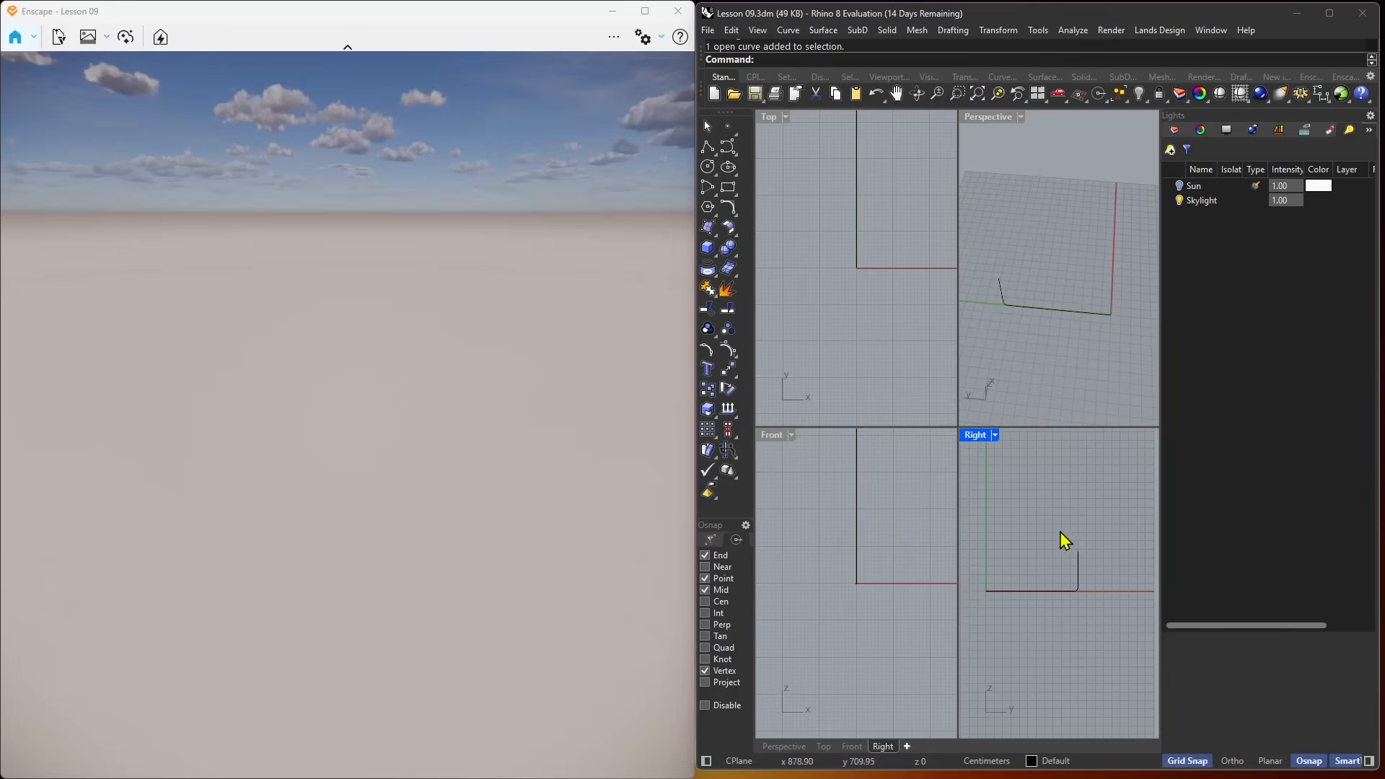
{"action": "left_click", "coordinate": [1079, 575]}
{"action": "left_click_drag", "start_coordinate": [1058, 526], "coordinate": [1106, 624]}
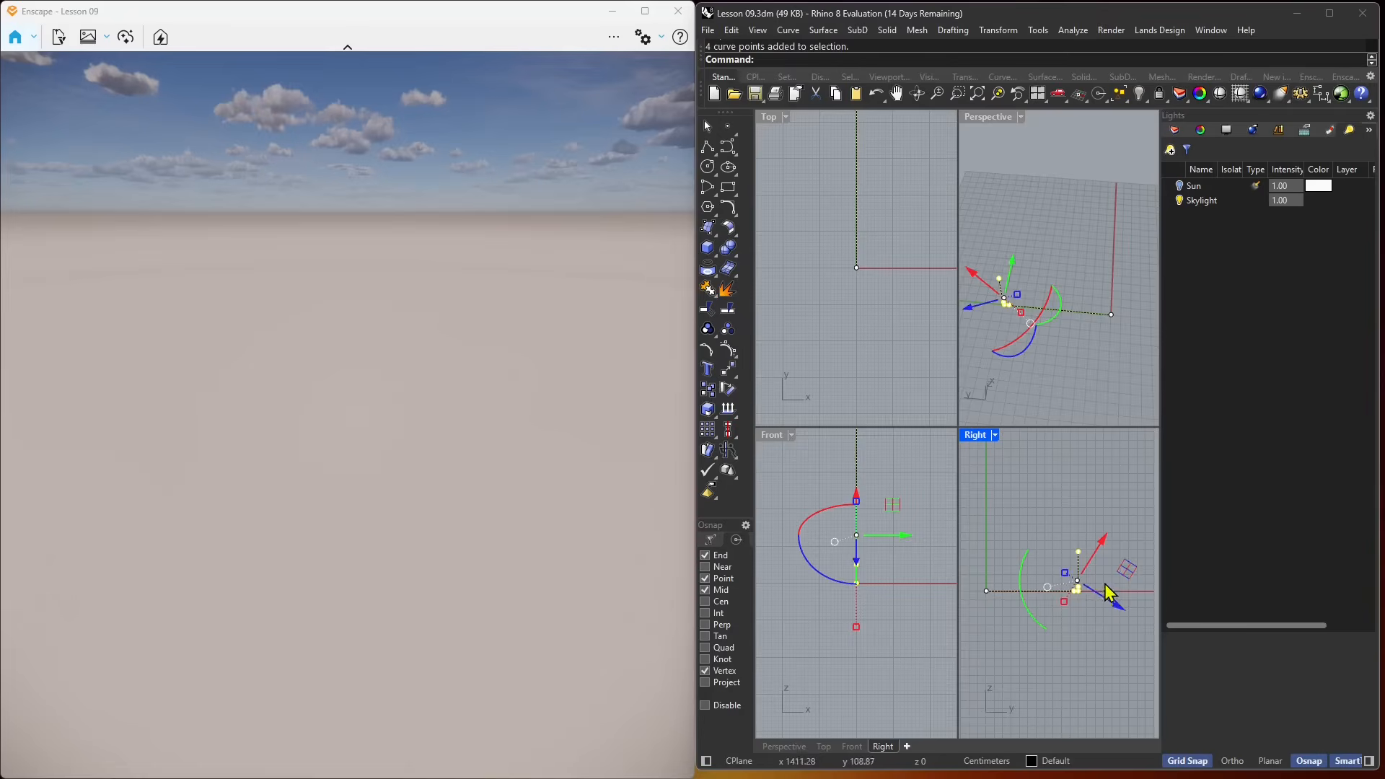
{"action": "scroll", "coordinate": [1083, 606], "scroll_direction": "up", "scroll_amount": 6}
{"action": "left_click", "coordinate": [1043, 565]}
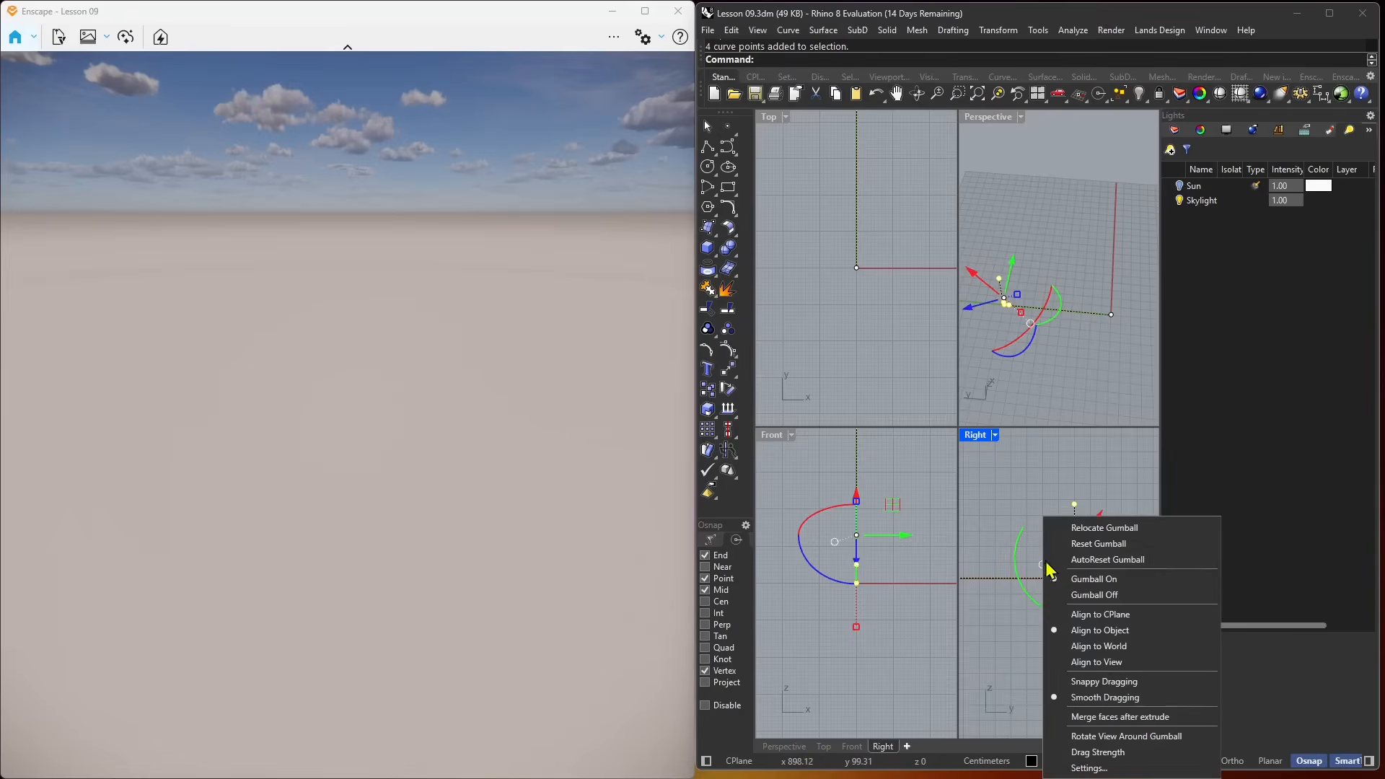
{"action": "left_click", "coordinate": [1090, 614]}
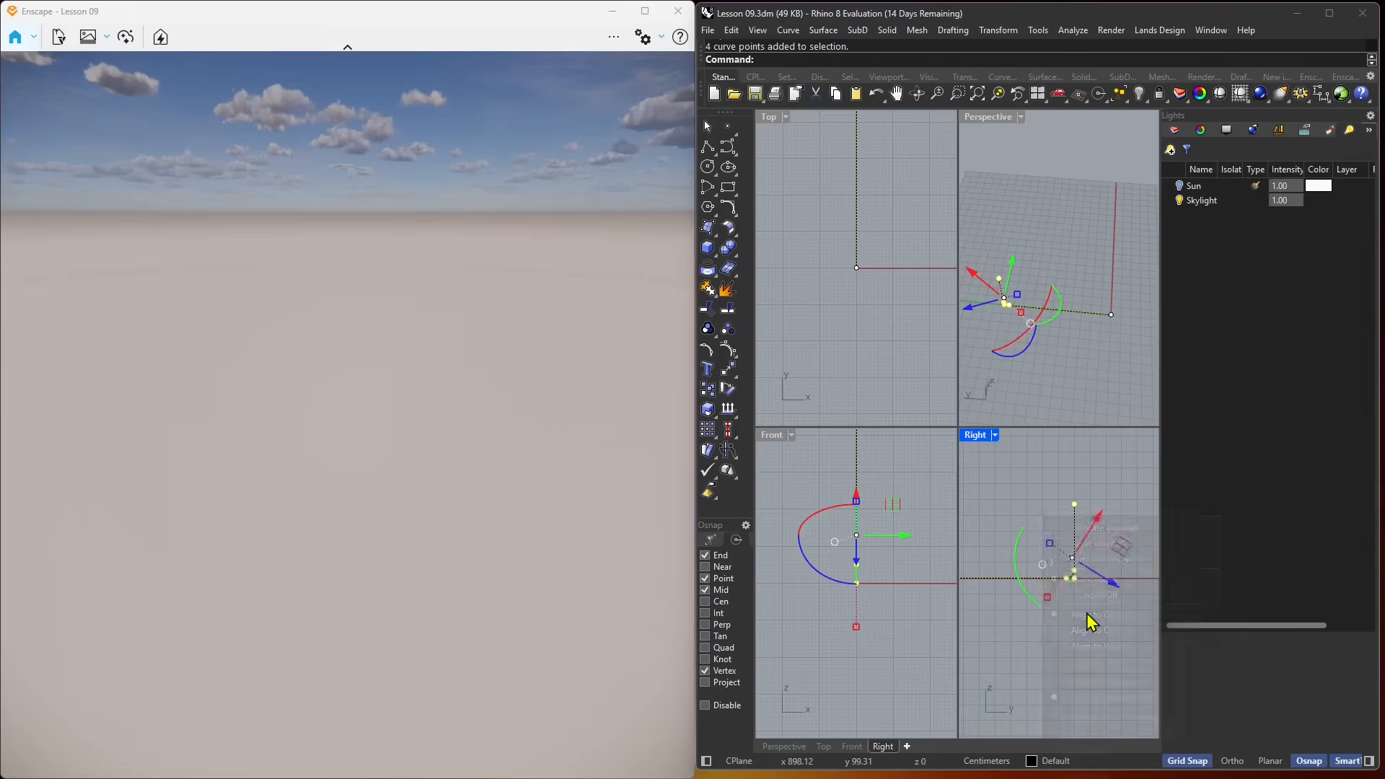
Move the selected wall and fillet points horizontally toward the origin to shorten the floor, and clear the selection
{"action": "left_click_drag", "start_coordinate": [1106, 550], "coordinate": [1057, 545]}
{"action": "scroll", "coordinate": [1086, 556], "scroll_direction": "down", "scroll_amount": 6}
{"action": "scroll", "coordinate": [1040, 566], "scroll_direction": "up", "scroll_amount": 6}
{"action": "scroll", "coordinate": [1075, 560], "scroll_direction": "down", "scroll_amount": 4}
{"action": "scroll", "coordinate": [1013, 567], "scroll_direction": "up", "scroll_amount": 6}
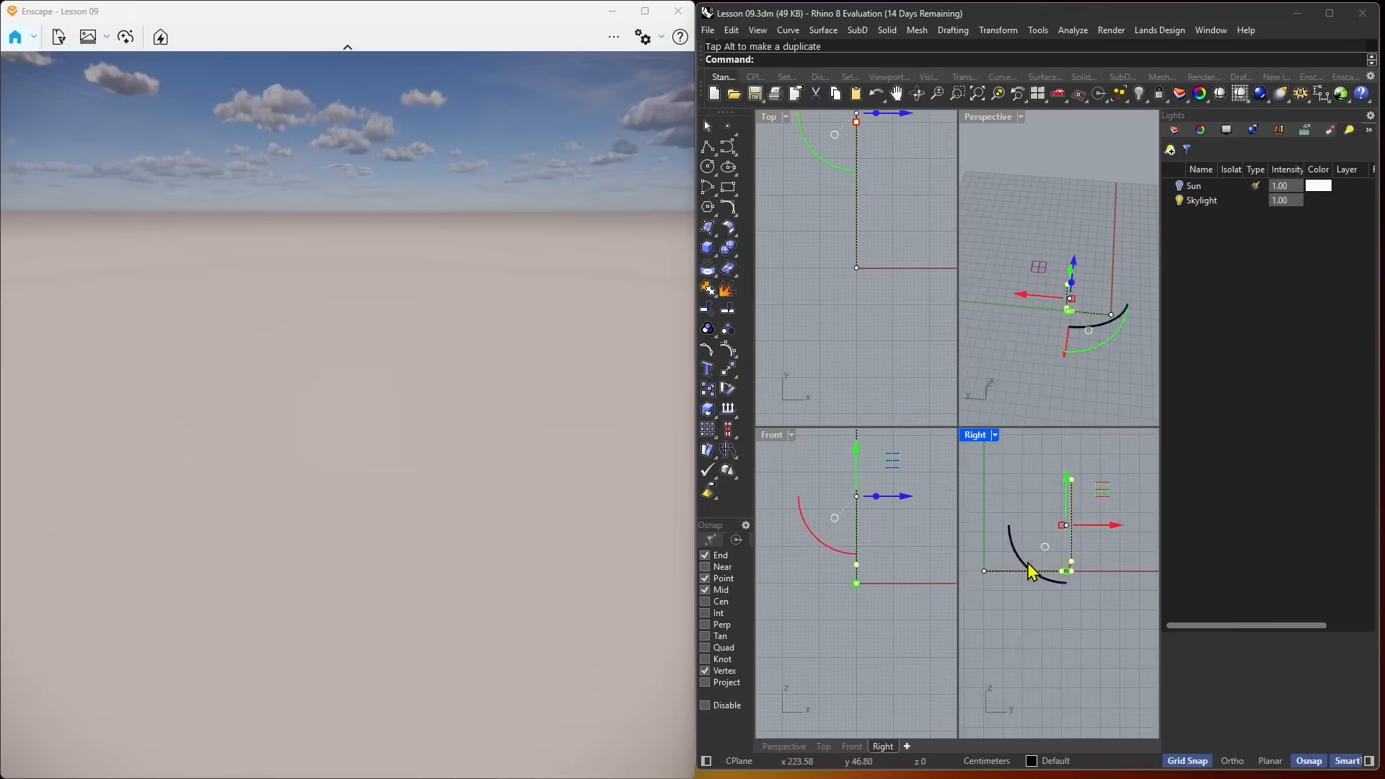
{"action": "left_click", "coordinate": [992, 505]}
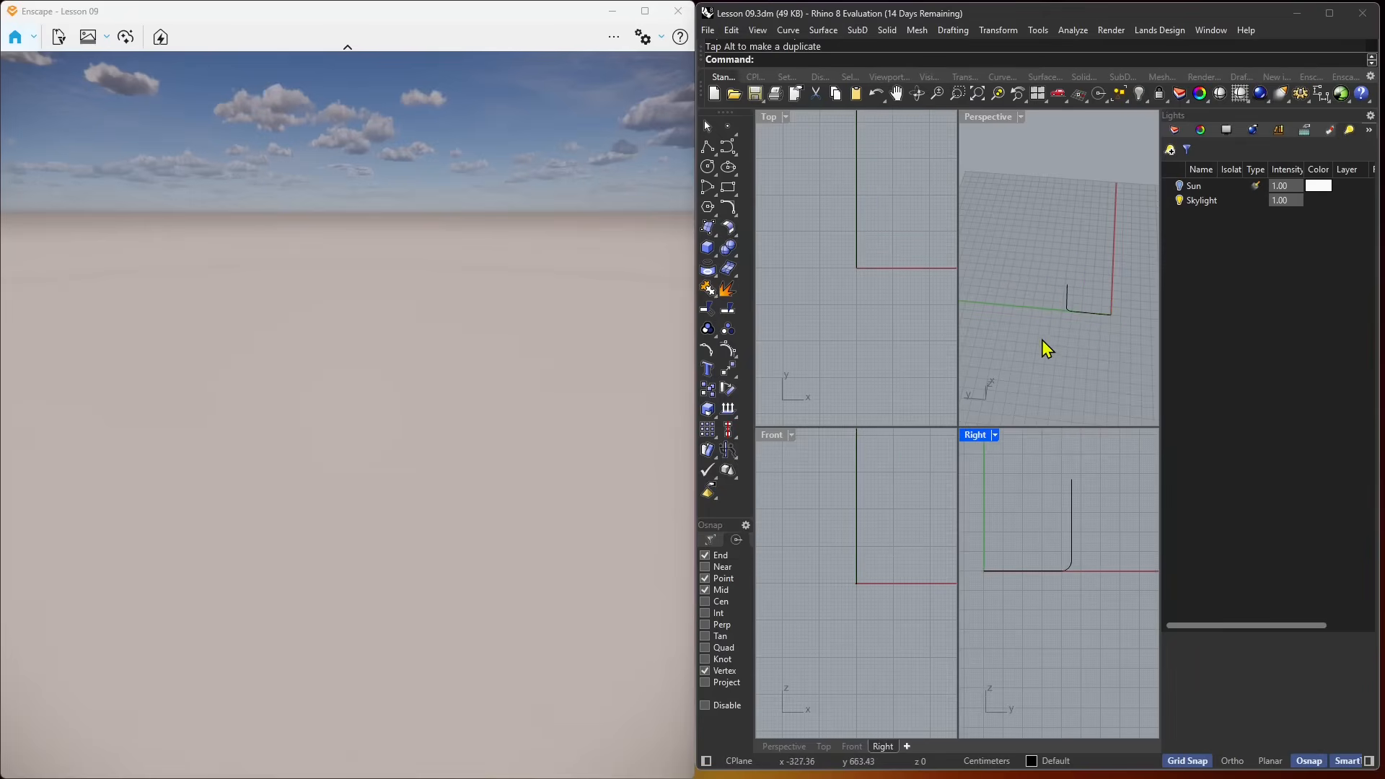
Extrude the filleted floor-and-wall profile curve along the X axis into a long backdrop surface, and clear the selection
{"action": "right_click_drag", "start_coordinate": [1060, 575], "coordinate": [1111, 591]}
{"action": "left_click", "coordinate": [1115, 587]}
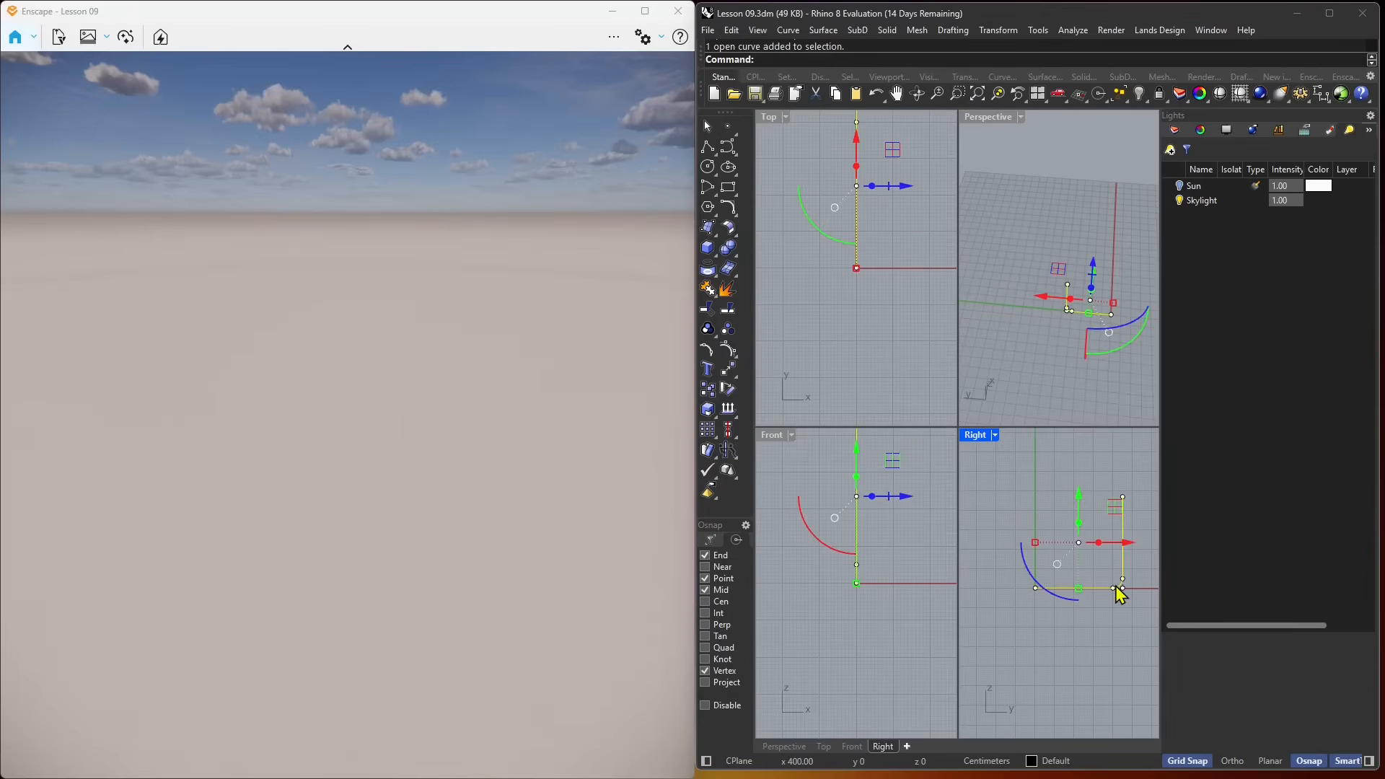
{"action": "type", "text": "Ex"}
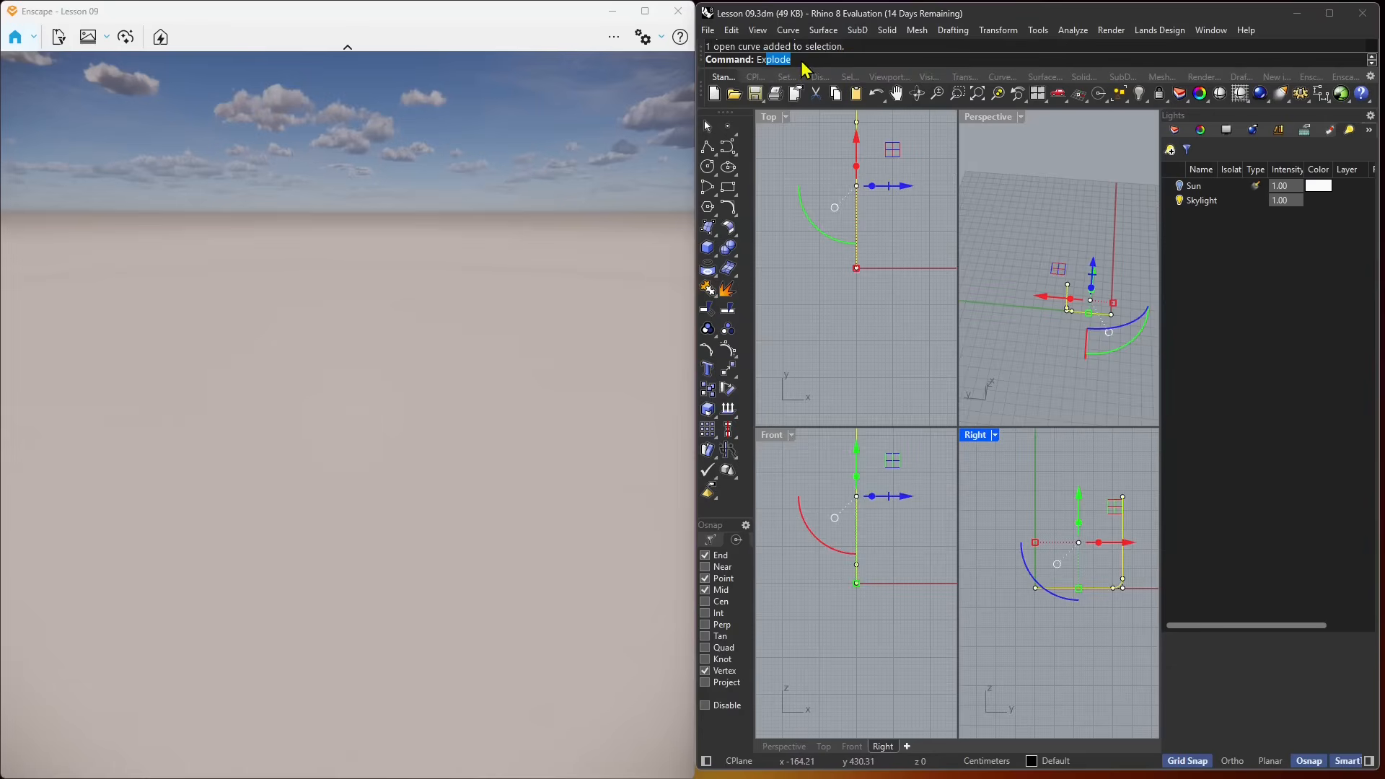
{"action": "type", "text": "tru"}
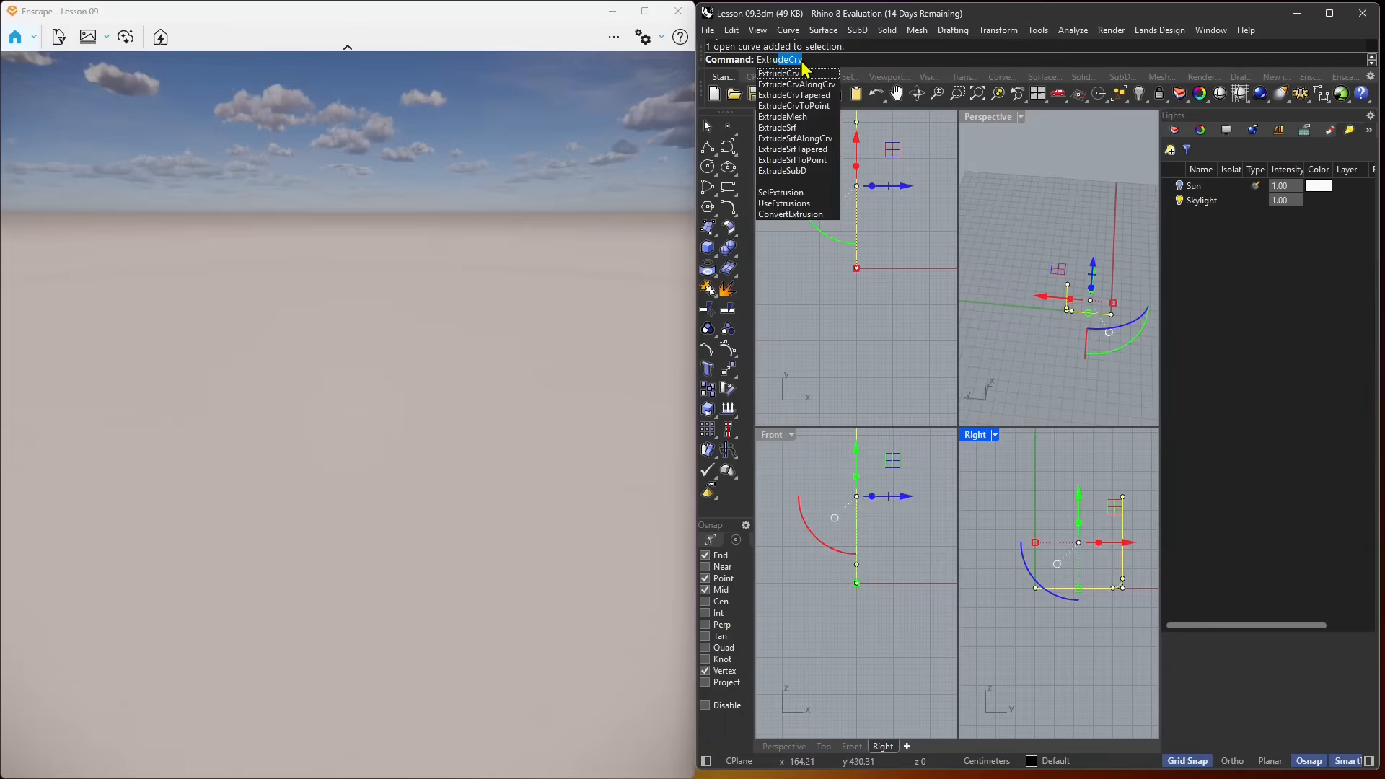
{"action": "key", "text": "Return"}
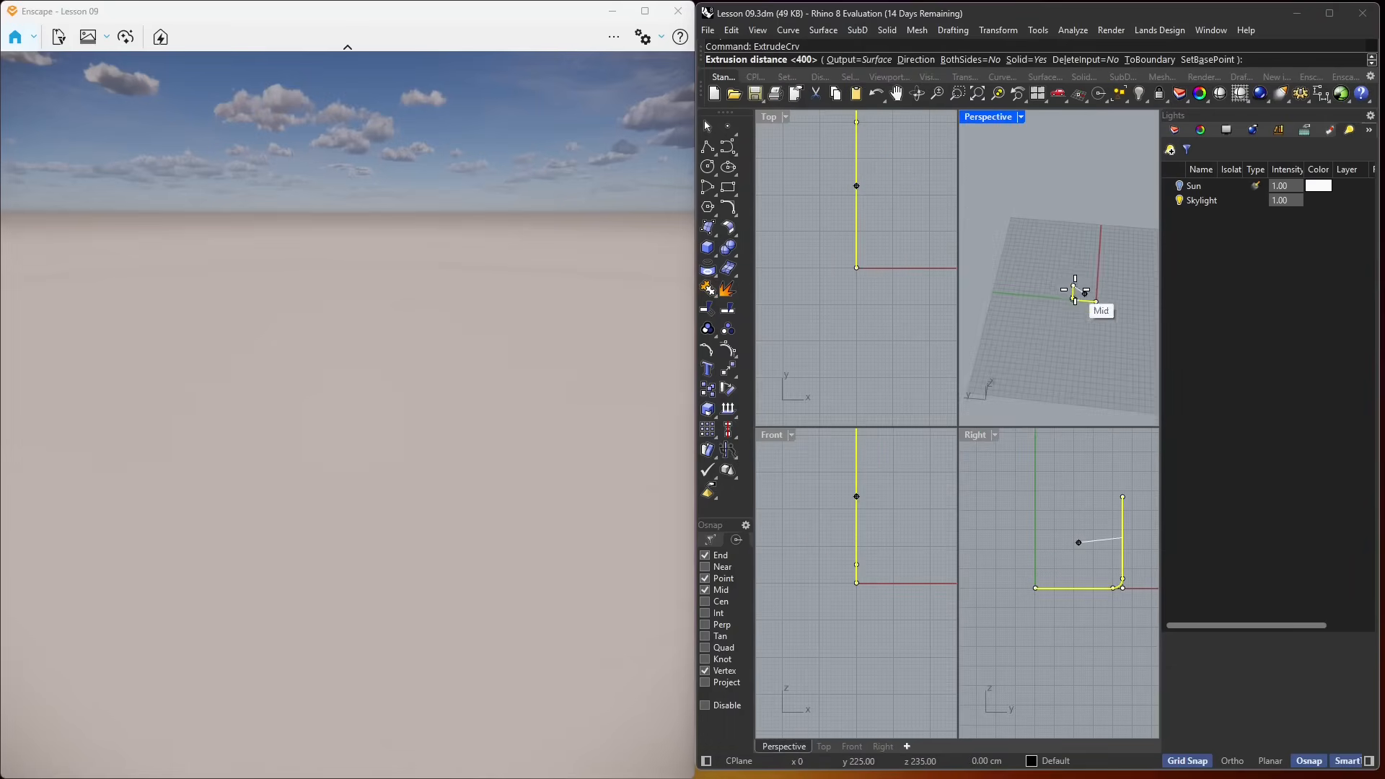
{"action": "right_click_drag", "start_coordinate": [1075, 290], "coordinate": [1044, 322]}
{"action": "left_click", "coordinate": [1147, 276]}
{"action": "scroll", "coordinate": [782, 307], "scroll_direction": "down", "scroll_amount": 12}
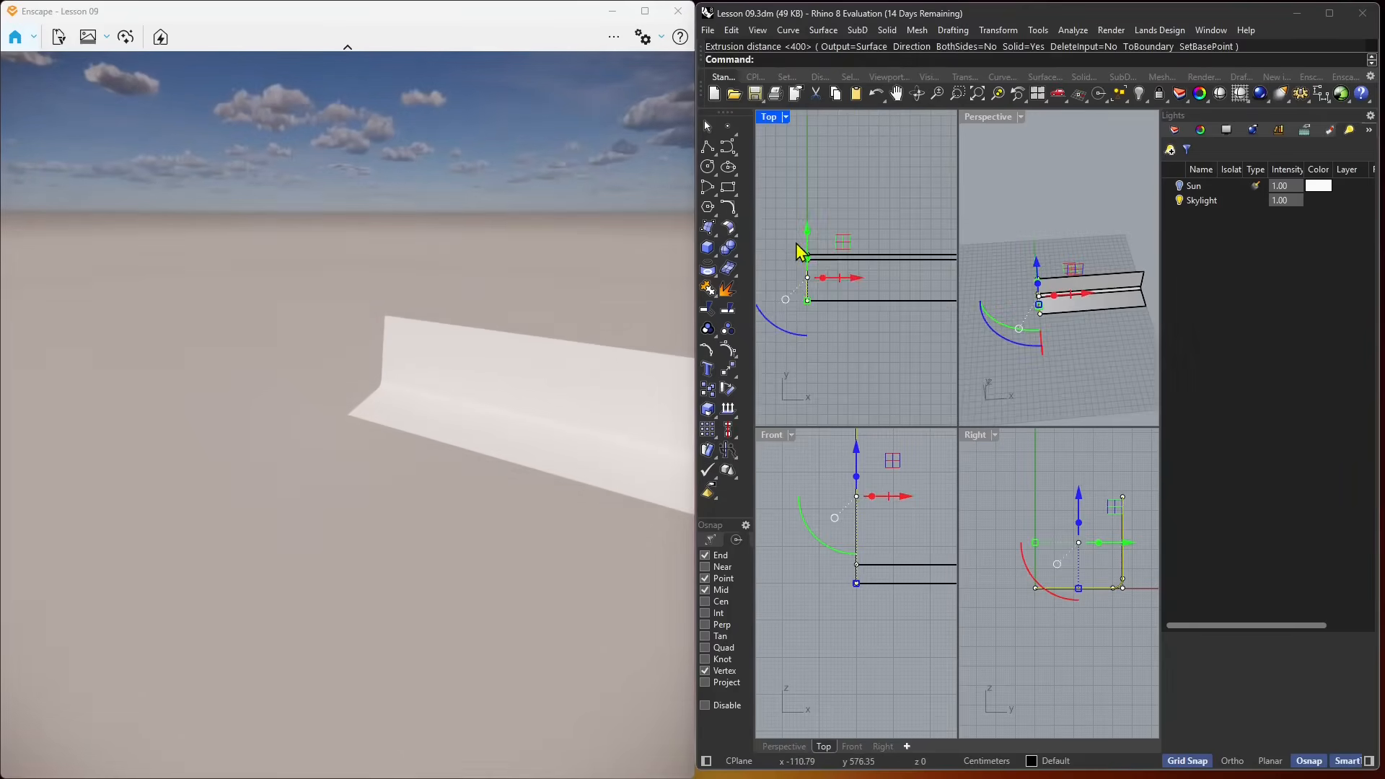
{"action": "scroll", "coordinate": [800, 251], "scroll_direction": "up", "scroll_amount": 5}
{"action": "scroll", "coordinate": [1118, 292], "scroll_direction": "up", "scroll_amount": 6}
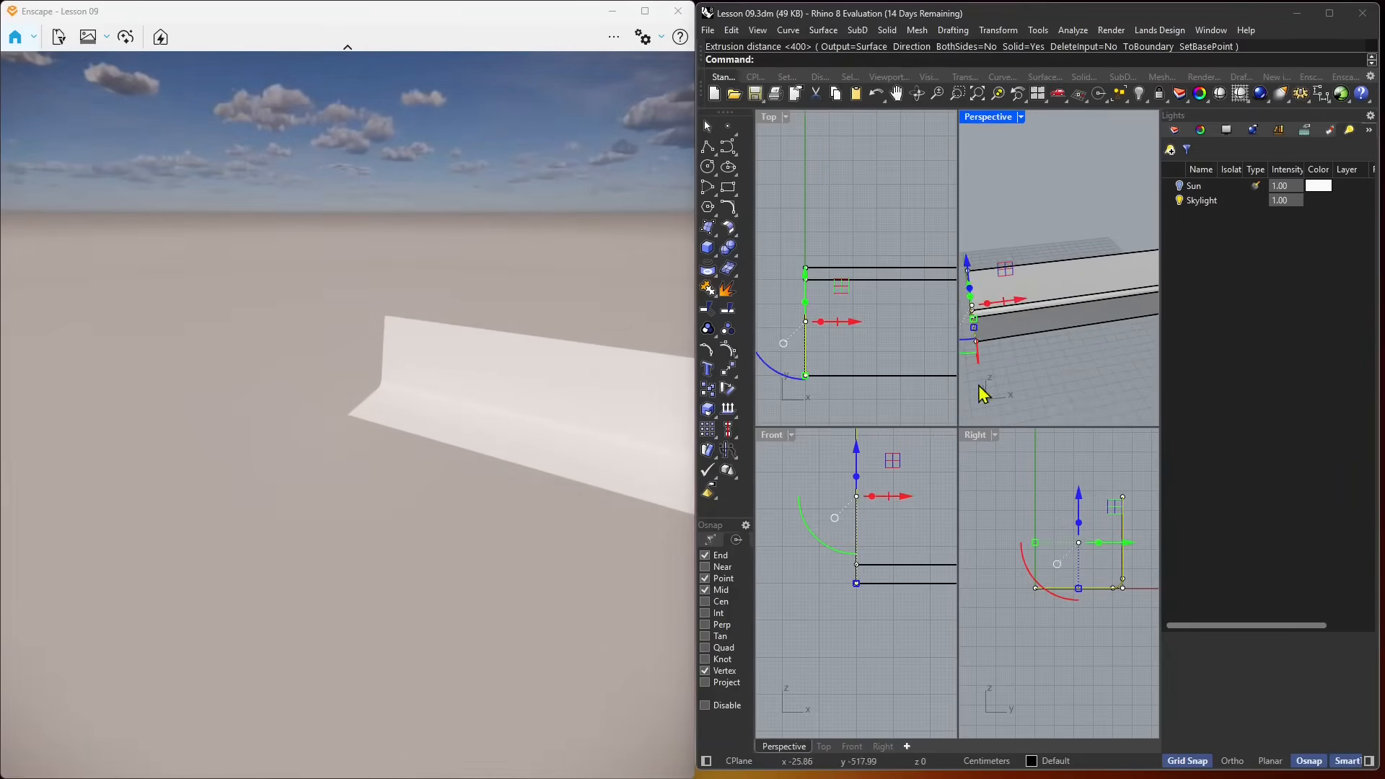
{"action": "right_click_drag", "start_coordinate": [1111, 557], "coordinate": [1039, 562]}
{"action": "right_click_drag", "start_coordinate": [854, 573], "coordinate": [812, 603]}
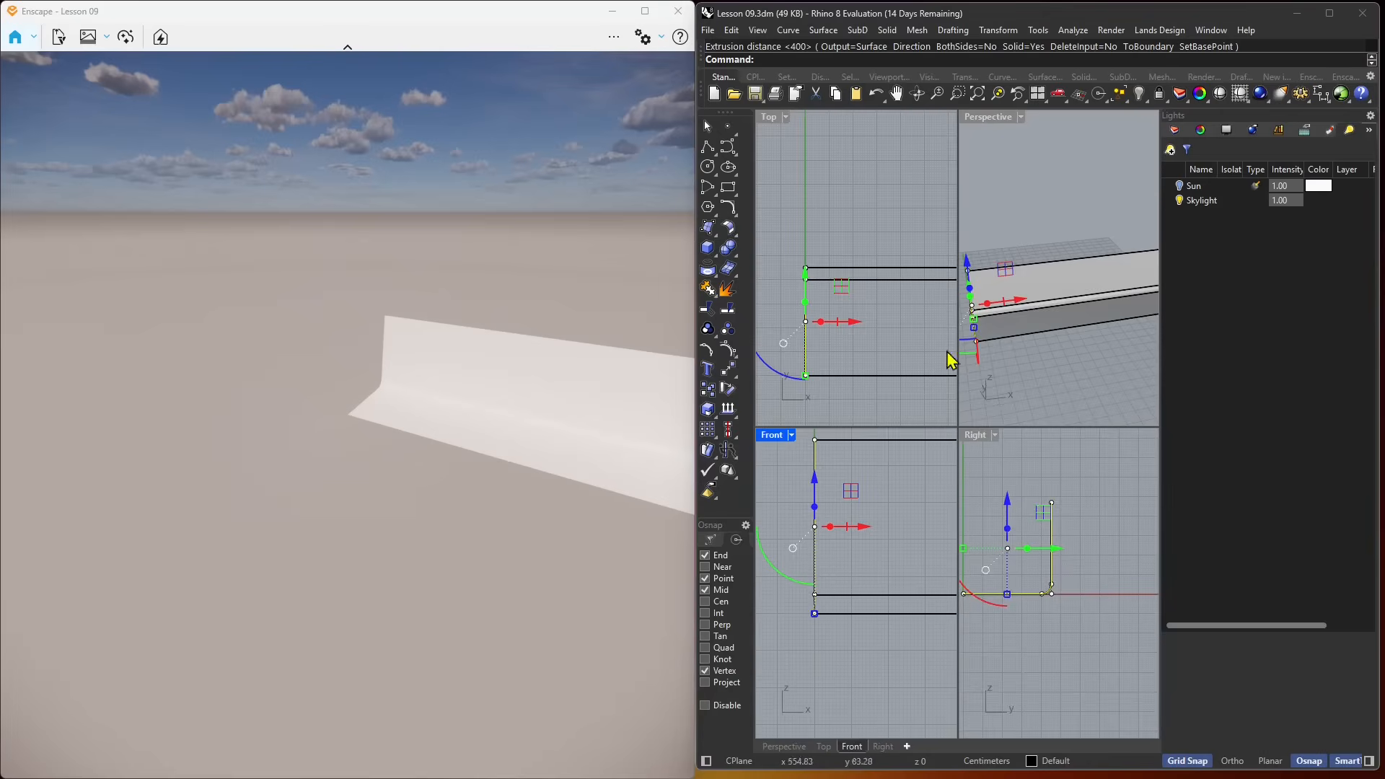
{"action": "left_click", "coordinate": [1085, 229]}
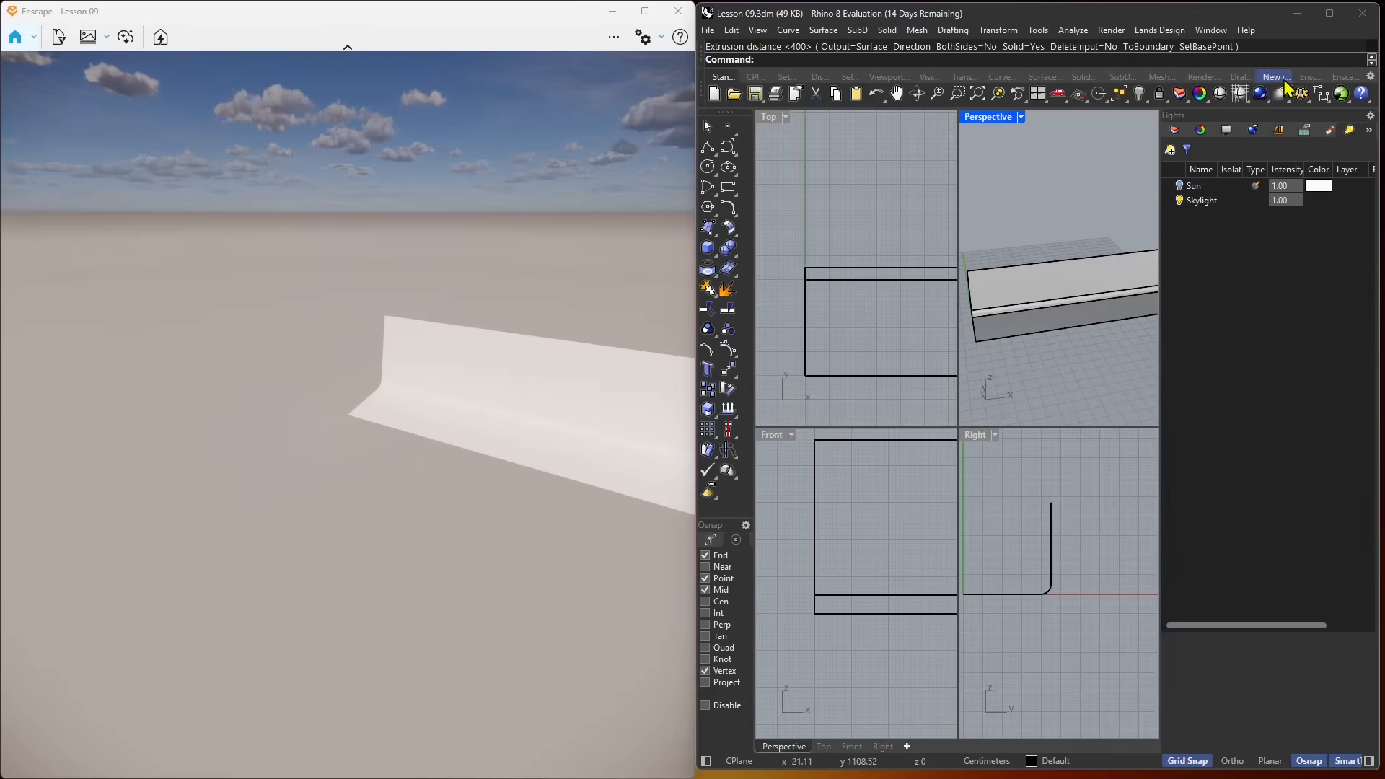
Run the Enscape start command and bring the extruded backdrop into view in the live render
{"action": "left_click", "coordinate": [1311, 77]}
{"action": "left_click", "coordinate": [715, 93]}
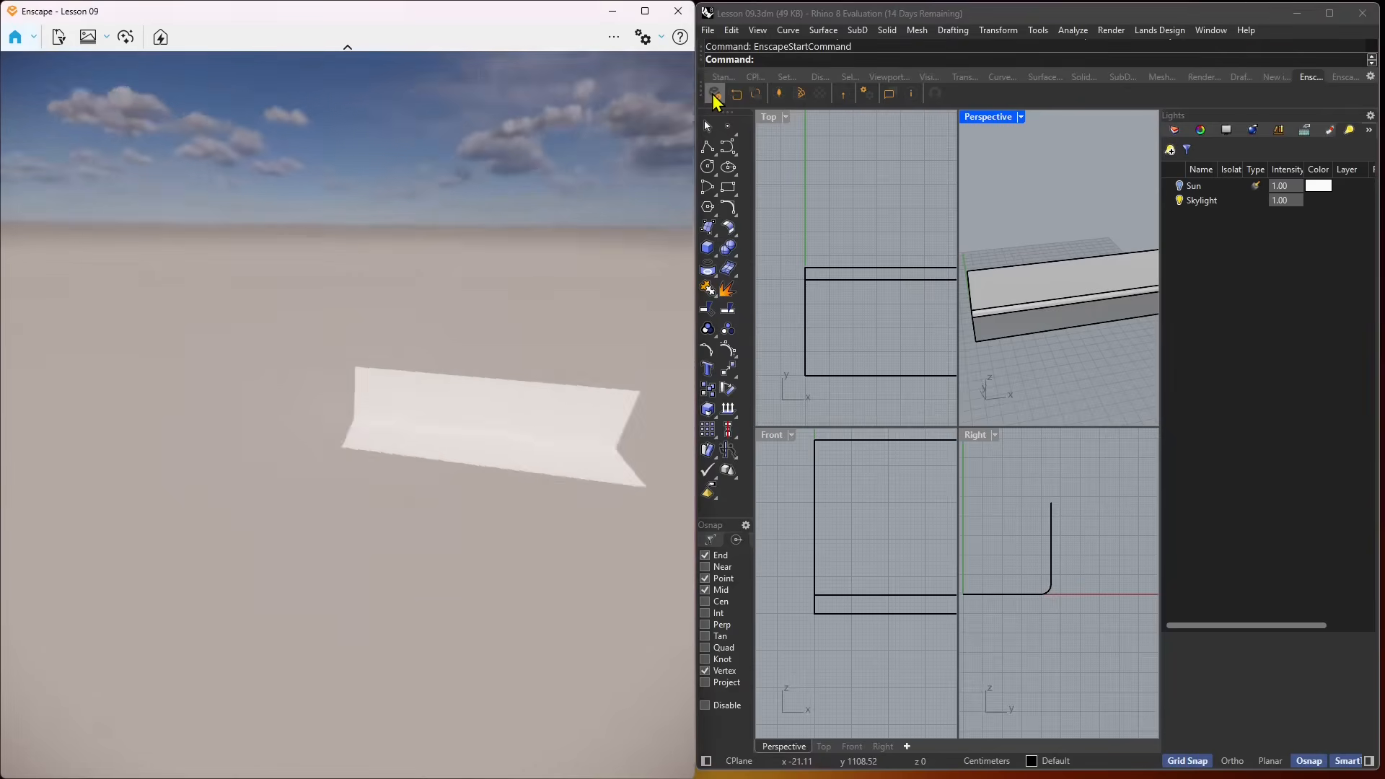
{"action": "right_click_drag", "start_coordinate": [1079, 299], "coordinate": [1005, 245]}
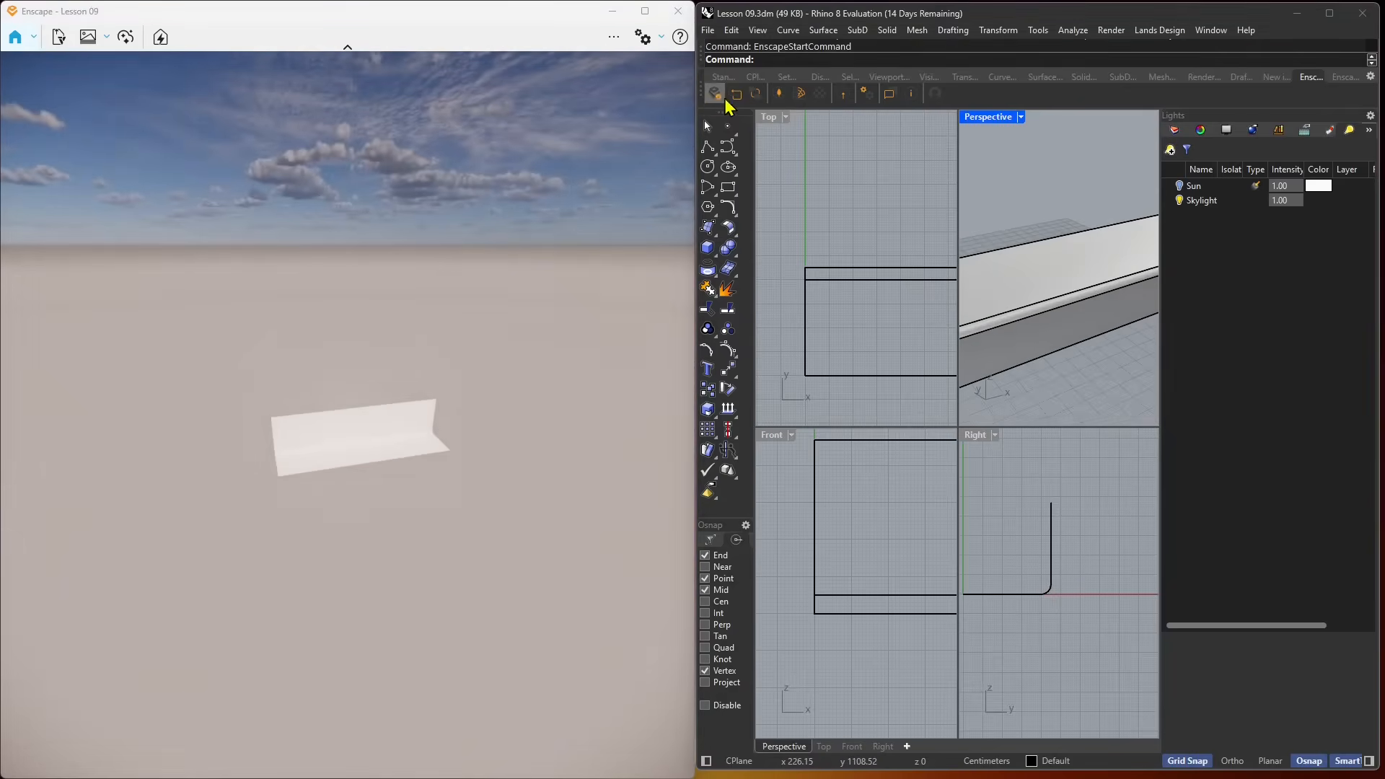
{"action": "left_click", "coordinate": [754, 95]}
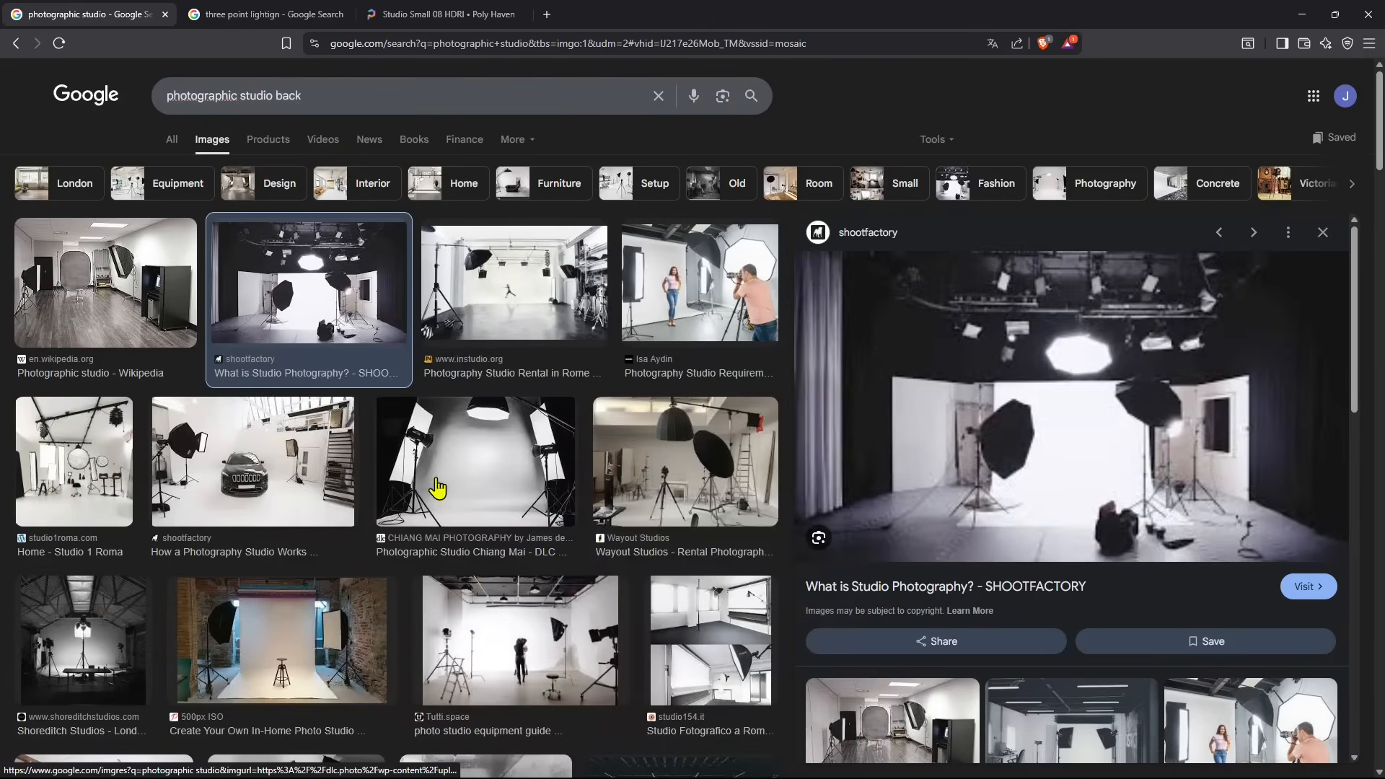
Examine the photographic studio reference images in the browser for backdrop shape and light placement, including the car studio photo
{"action": "left_click", "coordinate": [474, 491]}
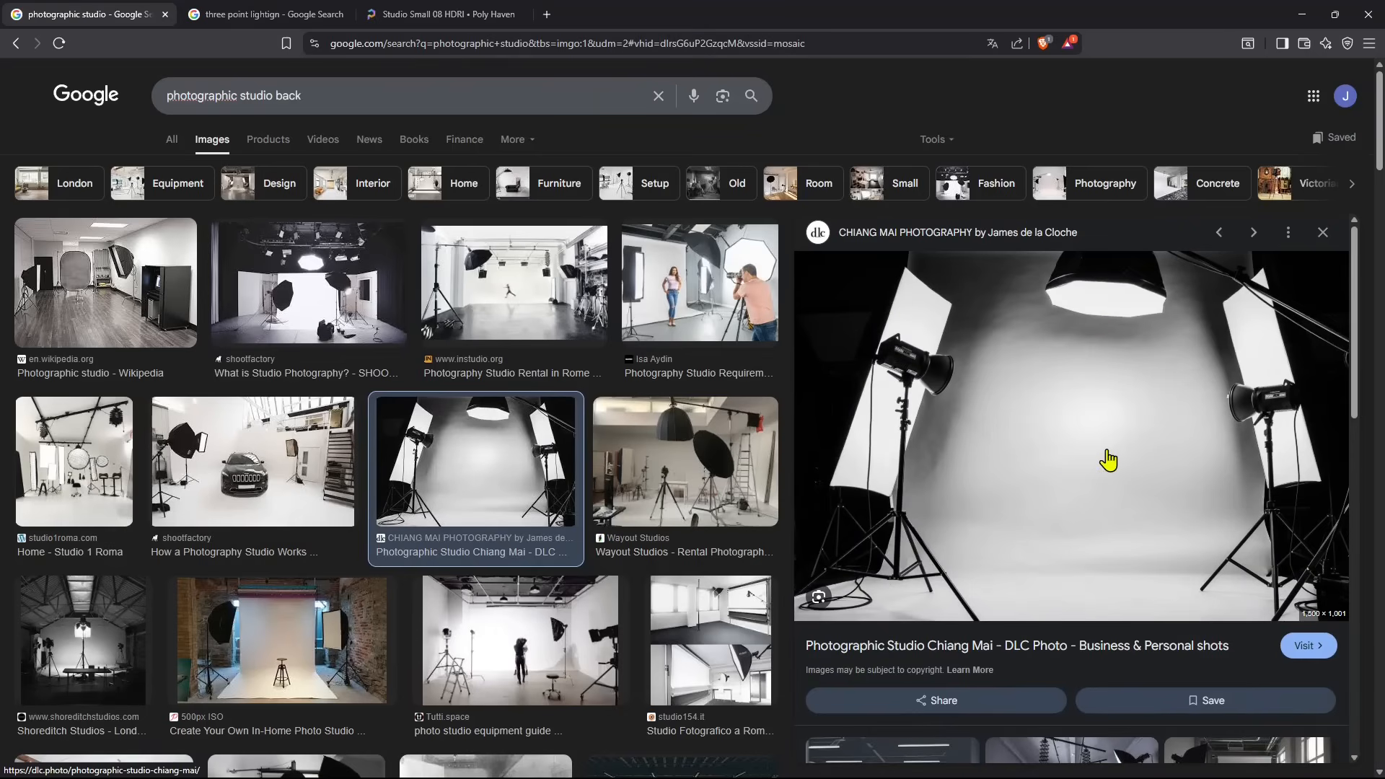
{"action": "left_click", "coordinate": [727, 321]}
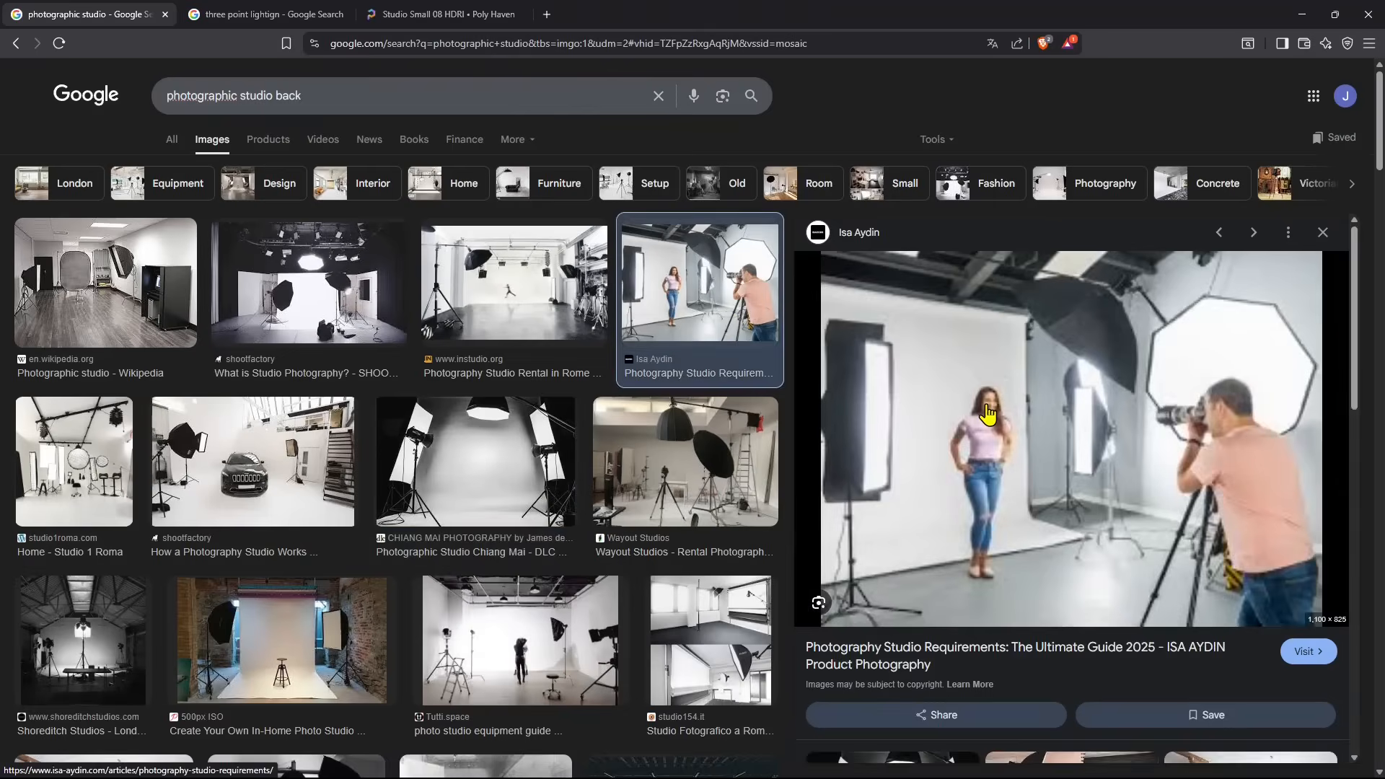
{"action": "left_click", "coordinate": [505, 628]}
{"action": "left_click", "coordinate": [349, 625]}
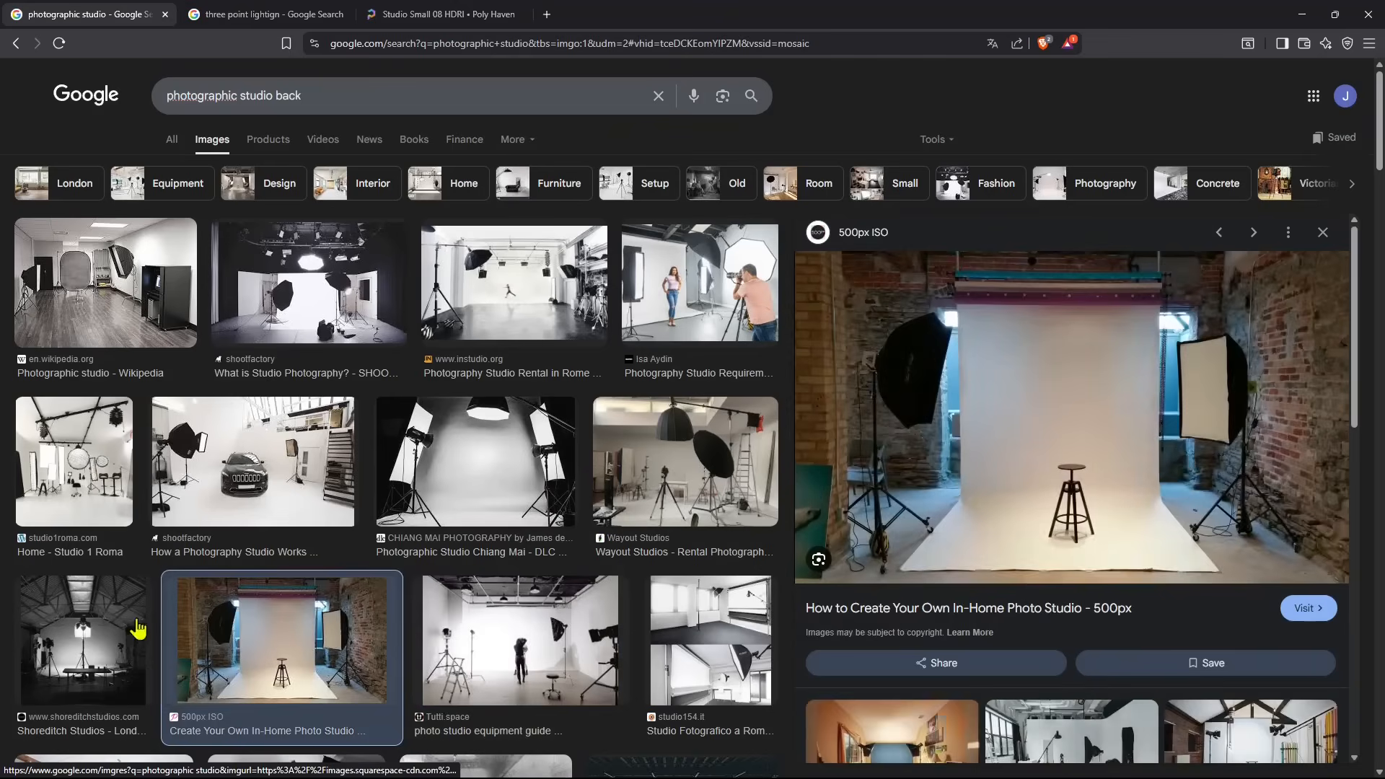
{"action": "left_click", "coordinate": [88, 619]}
{"action": "left_click", "coordinate": [204, 518]}
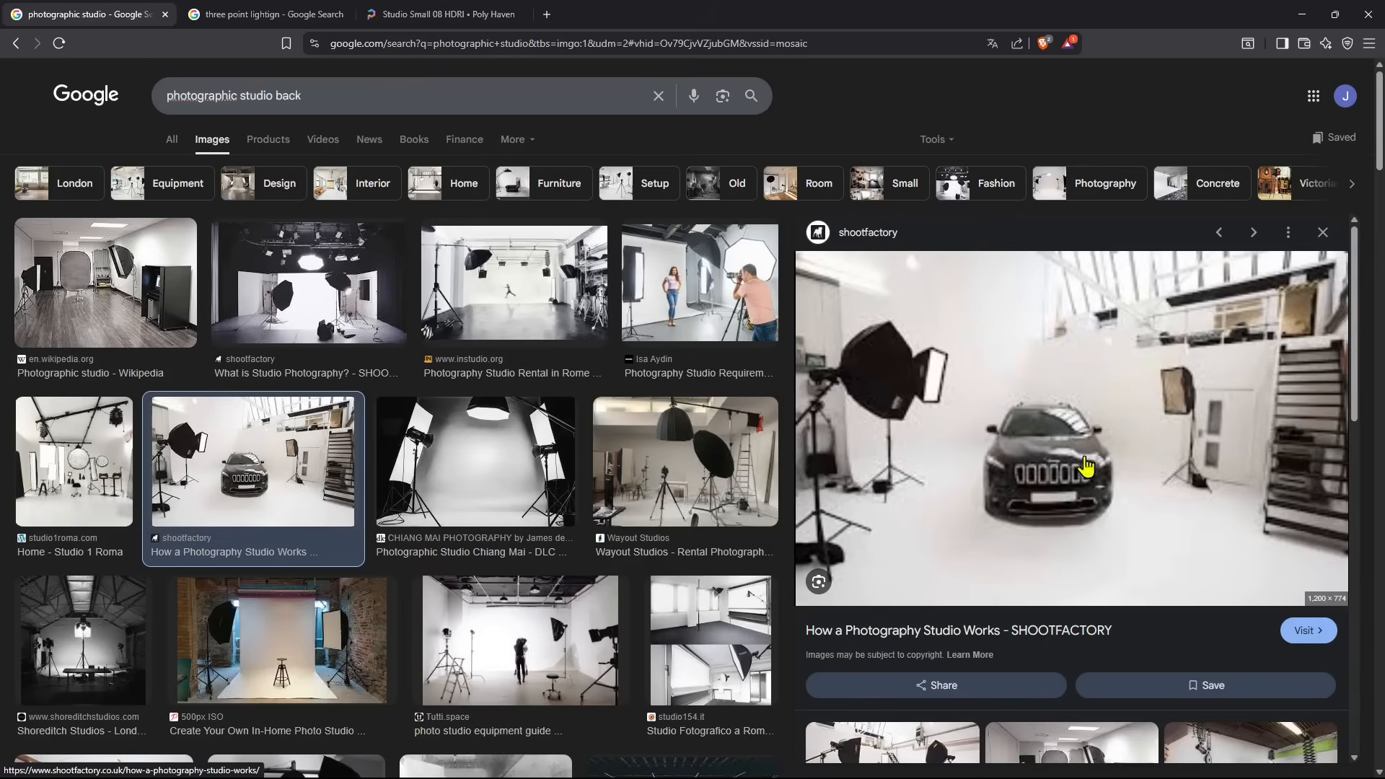
{"action": "scroll", "coordinate": [531, 504], "scroll_direction": "down", "scroll_amount": 8}
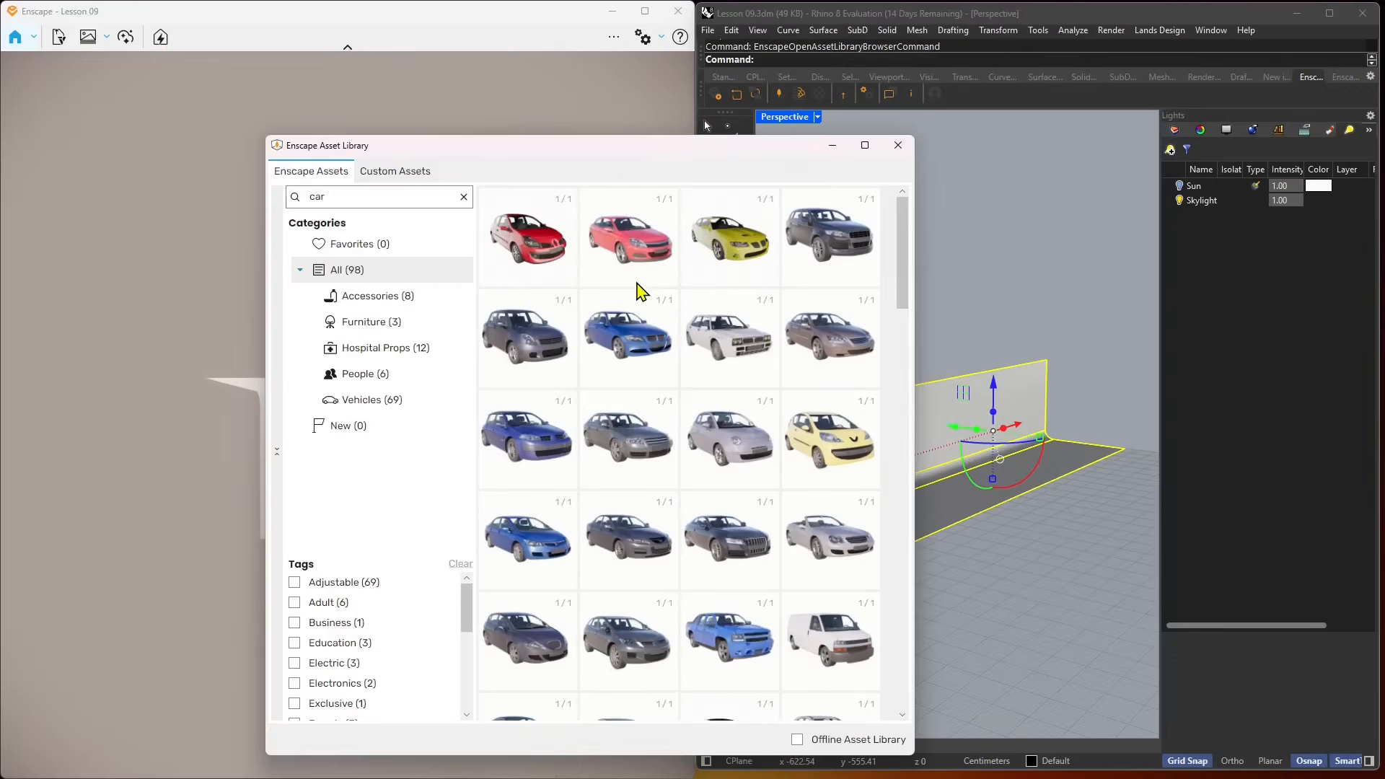
Browse the car results in the Enscape Asset Library and mark the yellow sports car Car 043 as a favorite
{"action": "left_click_drag", "start_coordinate": [527, 153], "coordinate": [545, 126]}
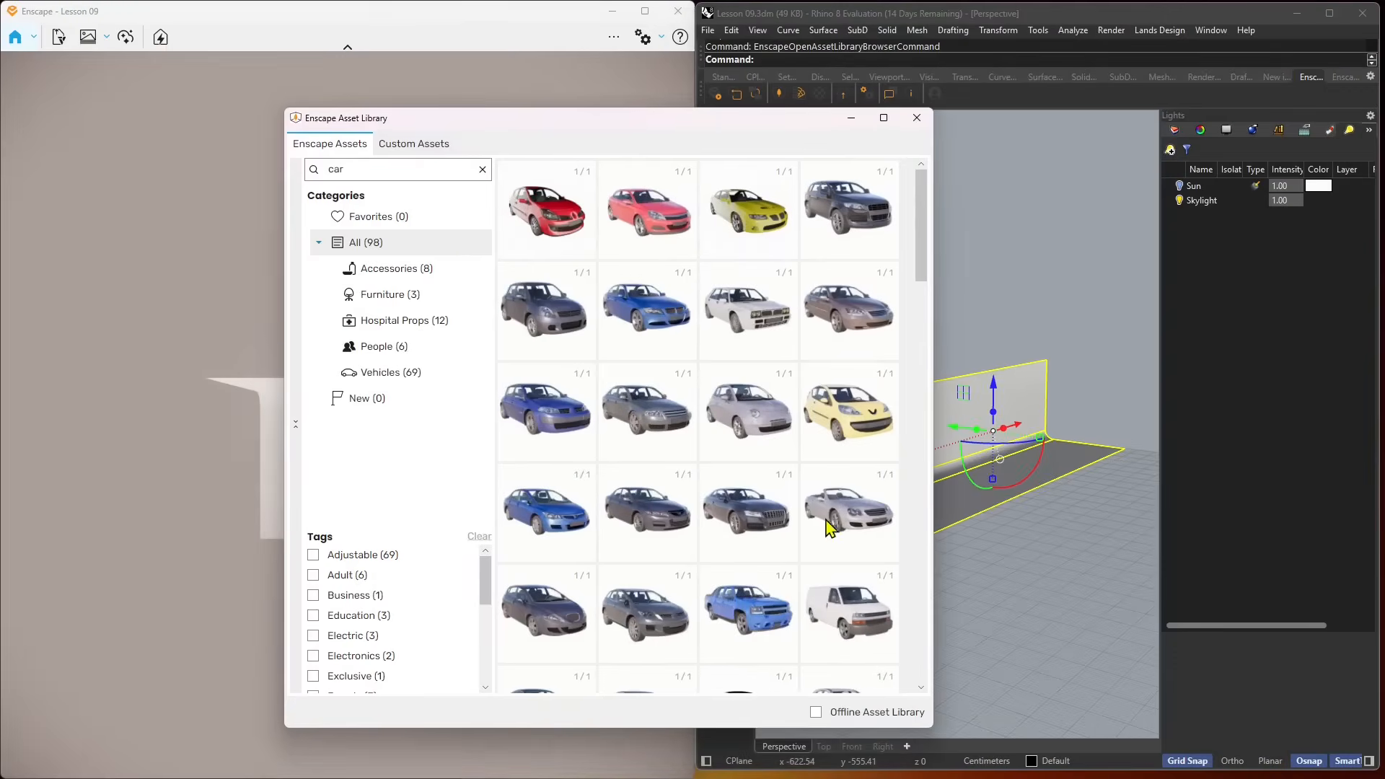
{"action": "scroll", "coordinate": [841, 556], "scroll_direction": "down", "scroll_amount": 8}
{"action": "scroll", "coordinate": [844, 559], "scroll_direction": "down", "scroll_amount": 5}
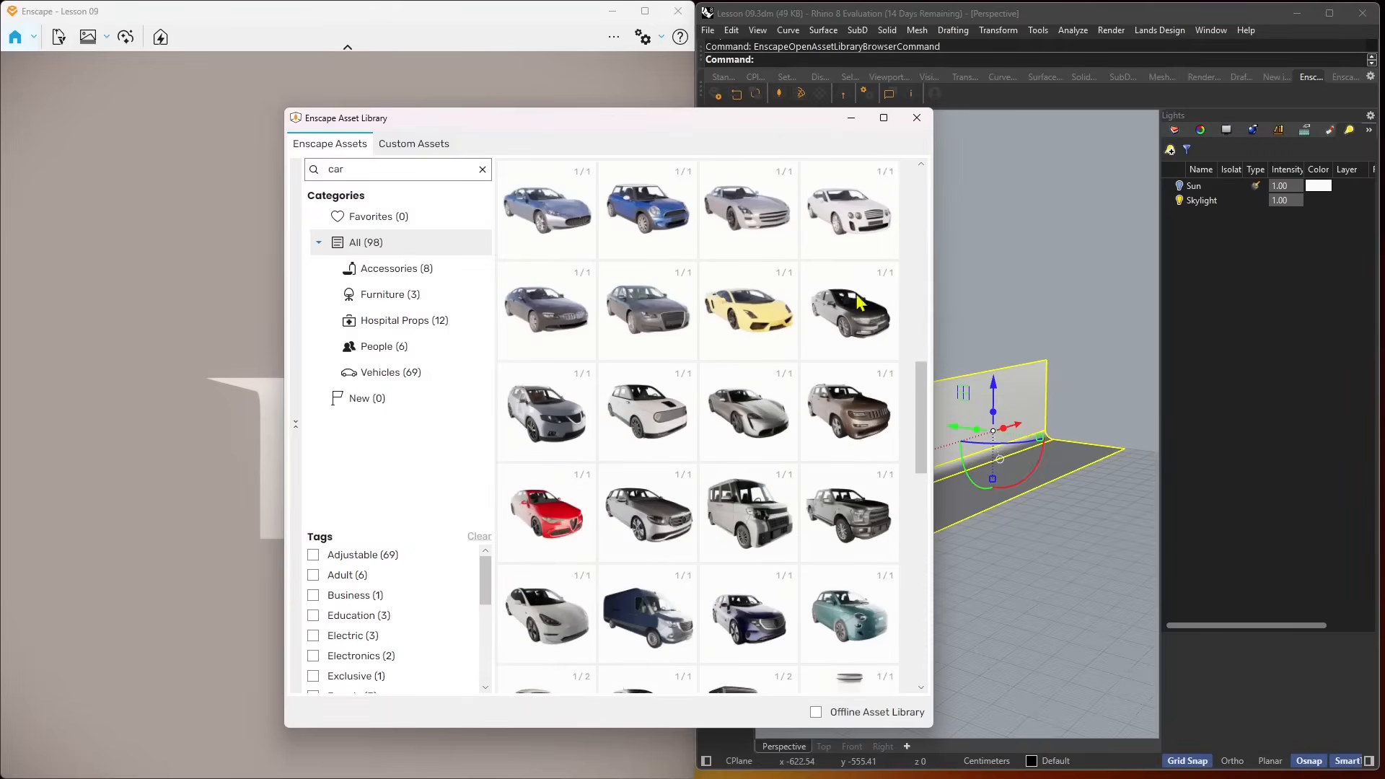
{"action": "mouse_move", "coordinate": [741, 318]}
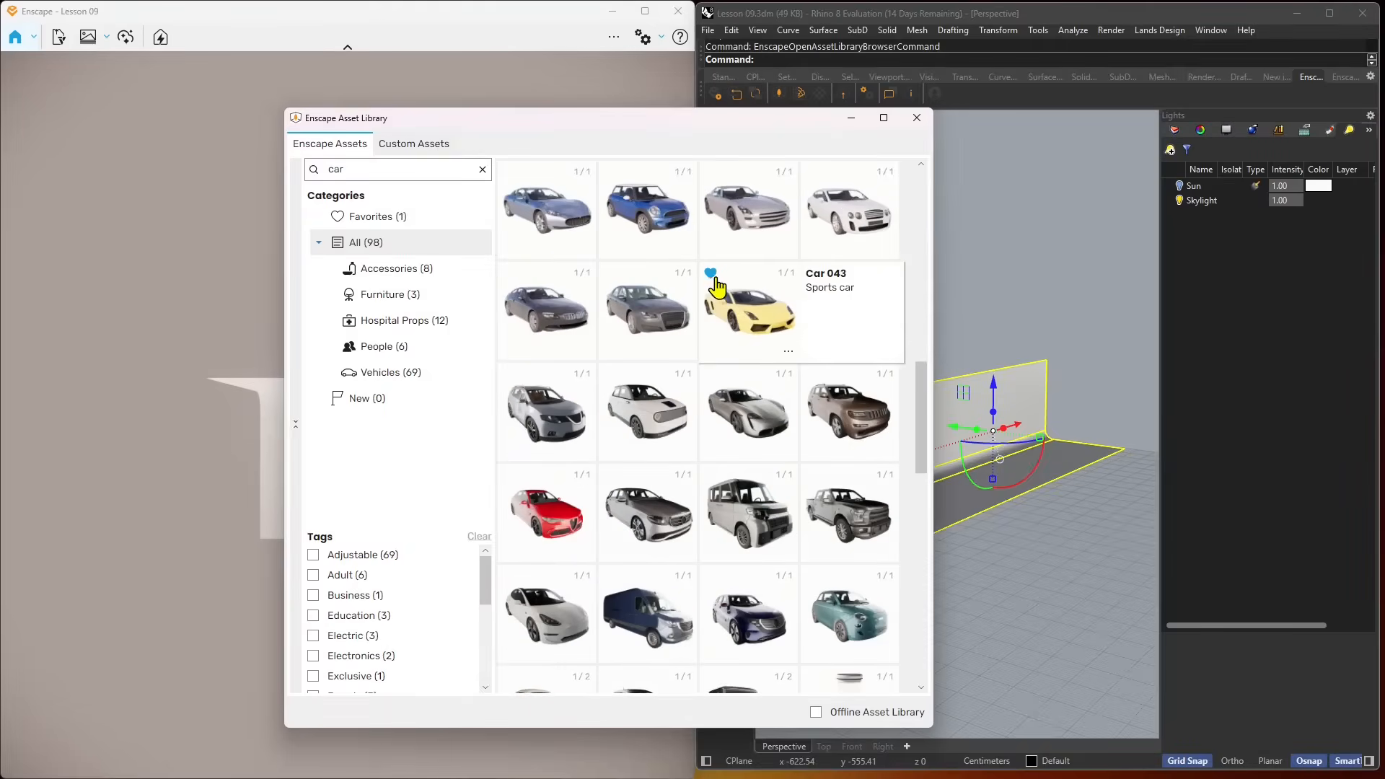
Browse the remaining asset results and mark the assets Carolina 002: Standing and Carolina 001: Sitting as favorites
{"action": "scroll", "coordinate": [715, 583], "scroll_direction": "down", "scroll_amount": 5}
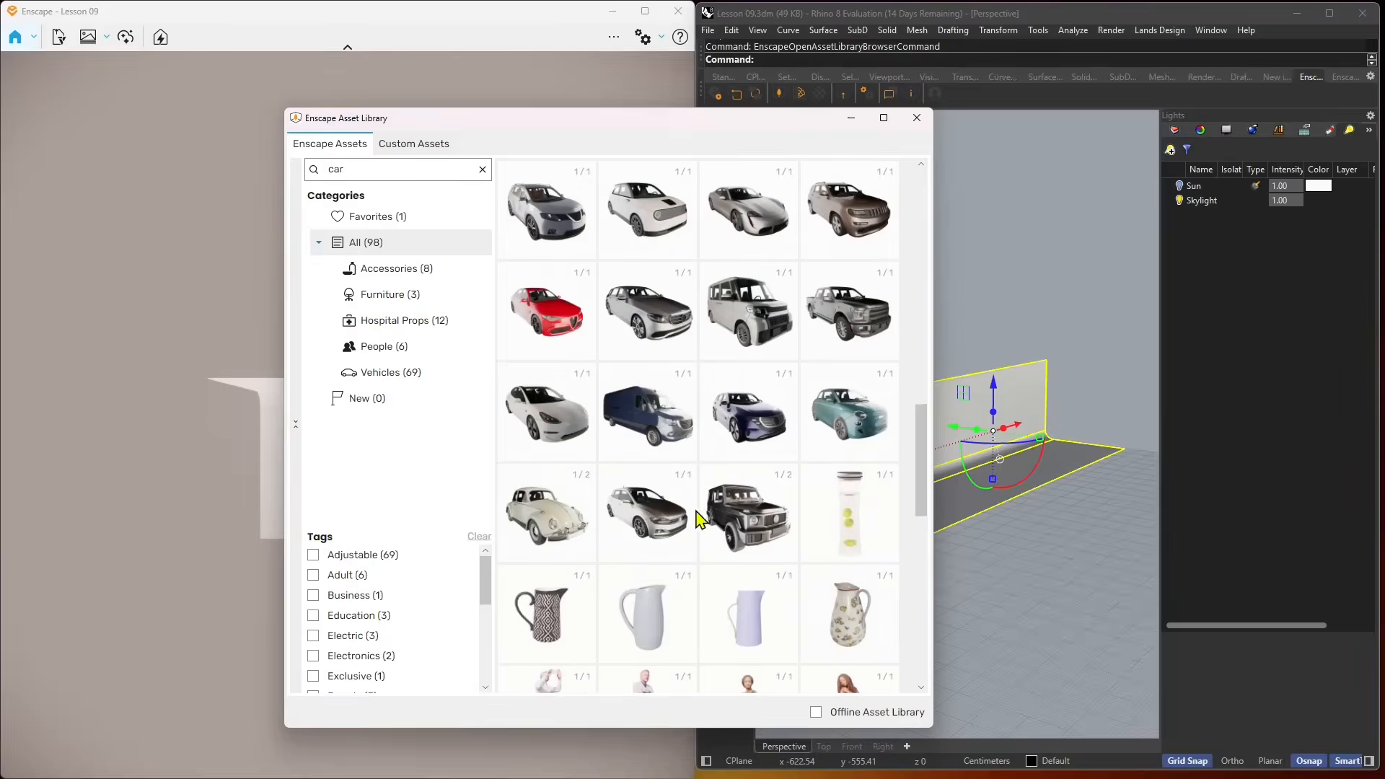
{"action": "scroll", "coordinate": [686, 554], "scroll_direction": "down", "scroll_amount": 3}
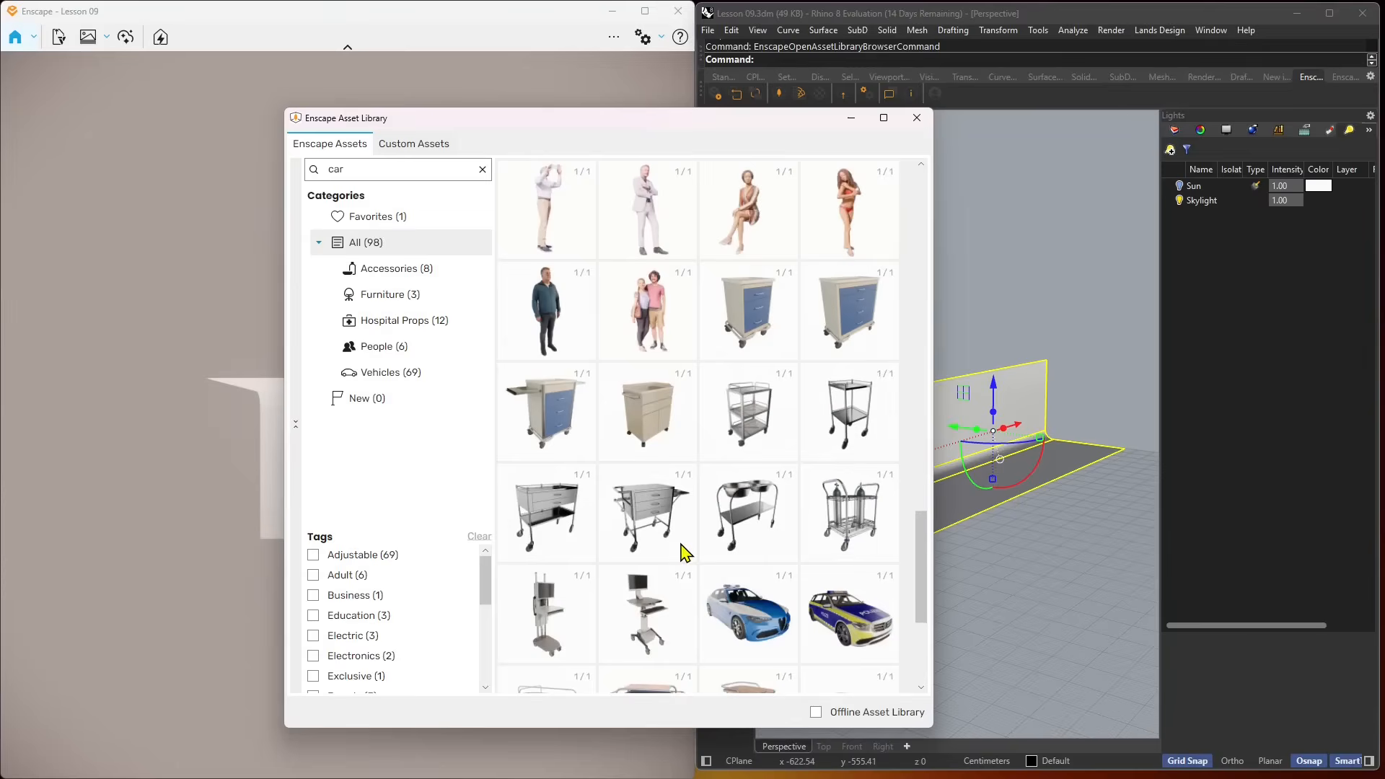
{"action": "scroll", "coordinate": [686, 554], "scroll_direction": "down", "scroll_amount": 2}
{"action": "scroll", "coordinate": [686, 550], "scroll_direction": "up", "scroll_amount": 3}
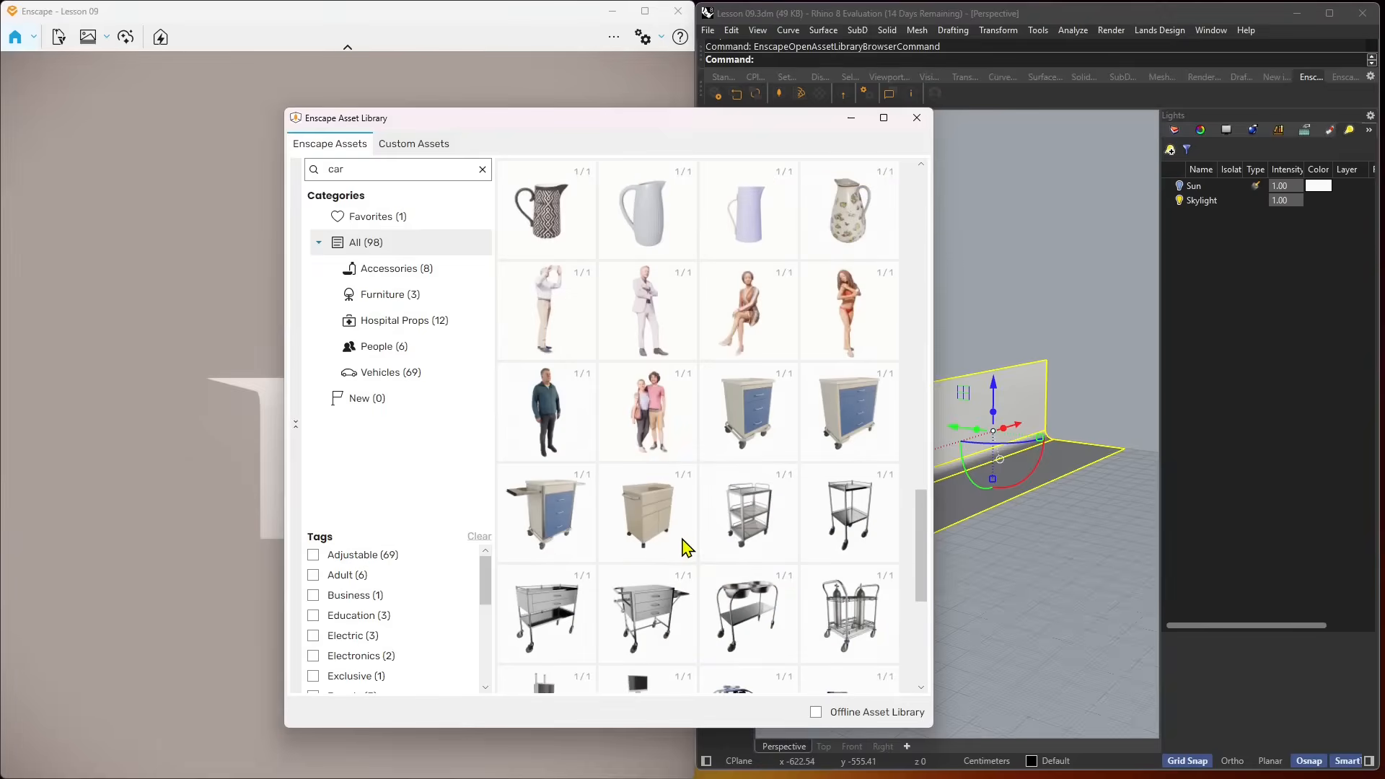
{"action": "mouse_move", "coordinate": [820, 313]}
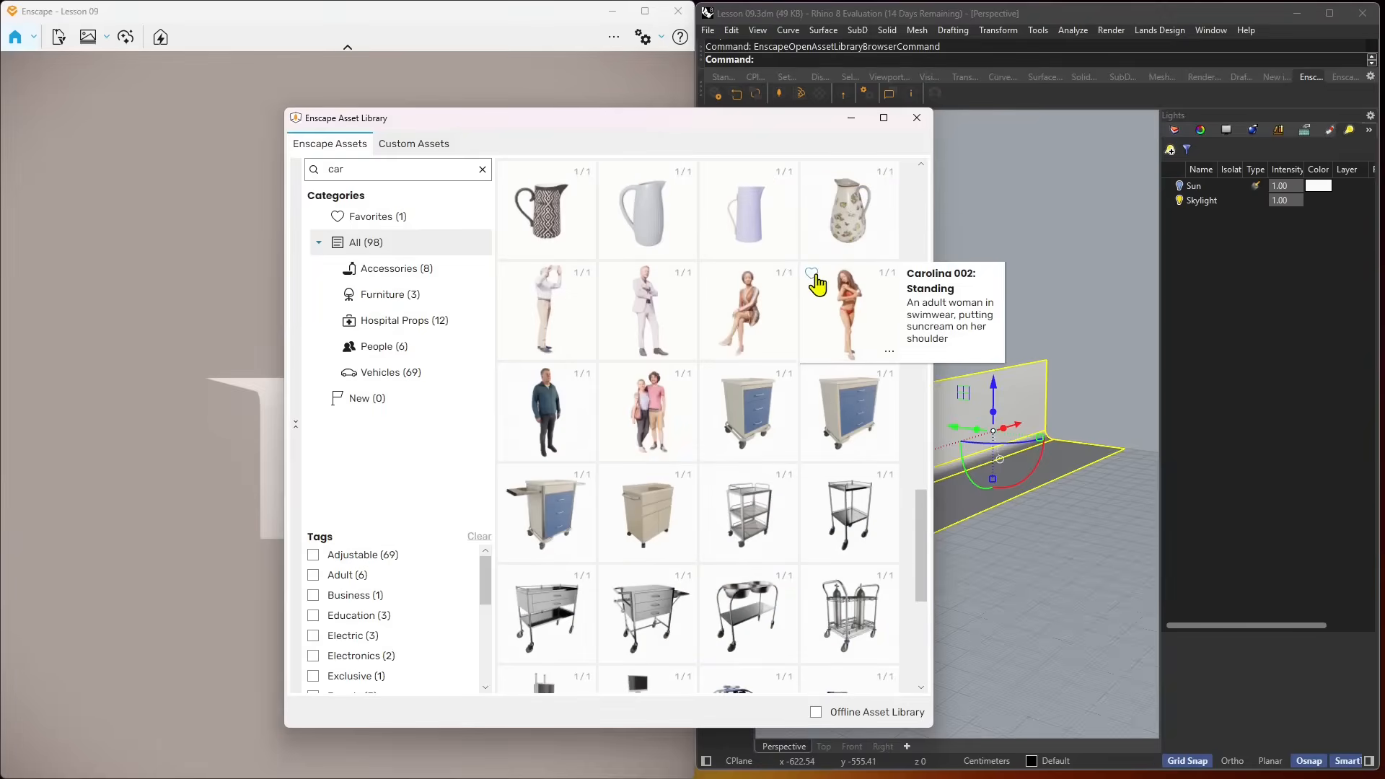
{"action": "mouse_move", "coordinate": [712, 291]}
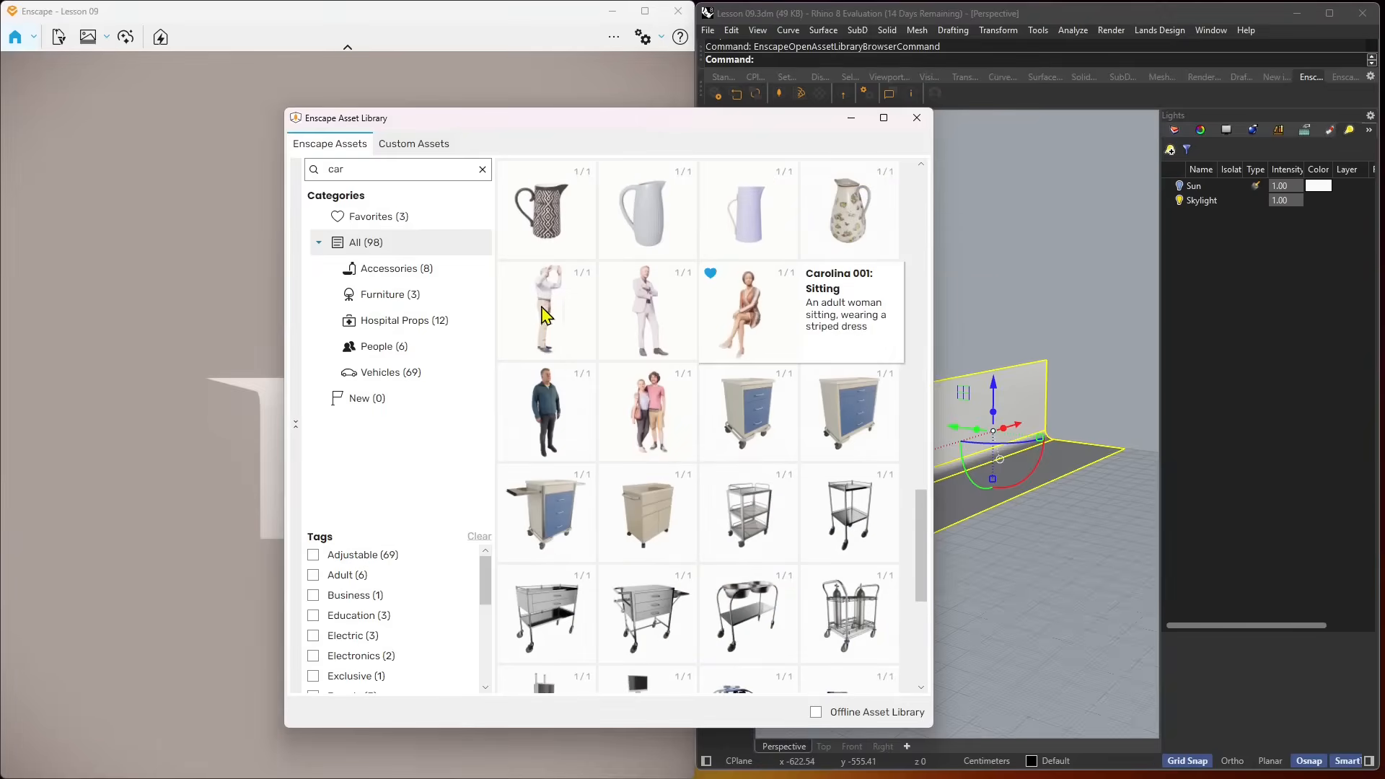
{"action": "scroll", "coordinate": [764, 543], "scroll_direction": "down", "scroll_amount": 5}
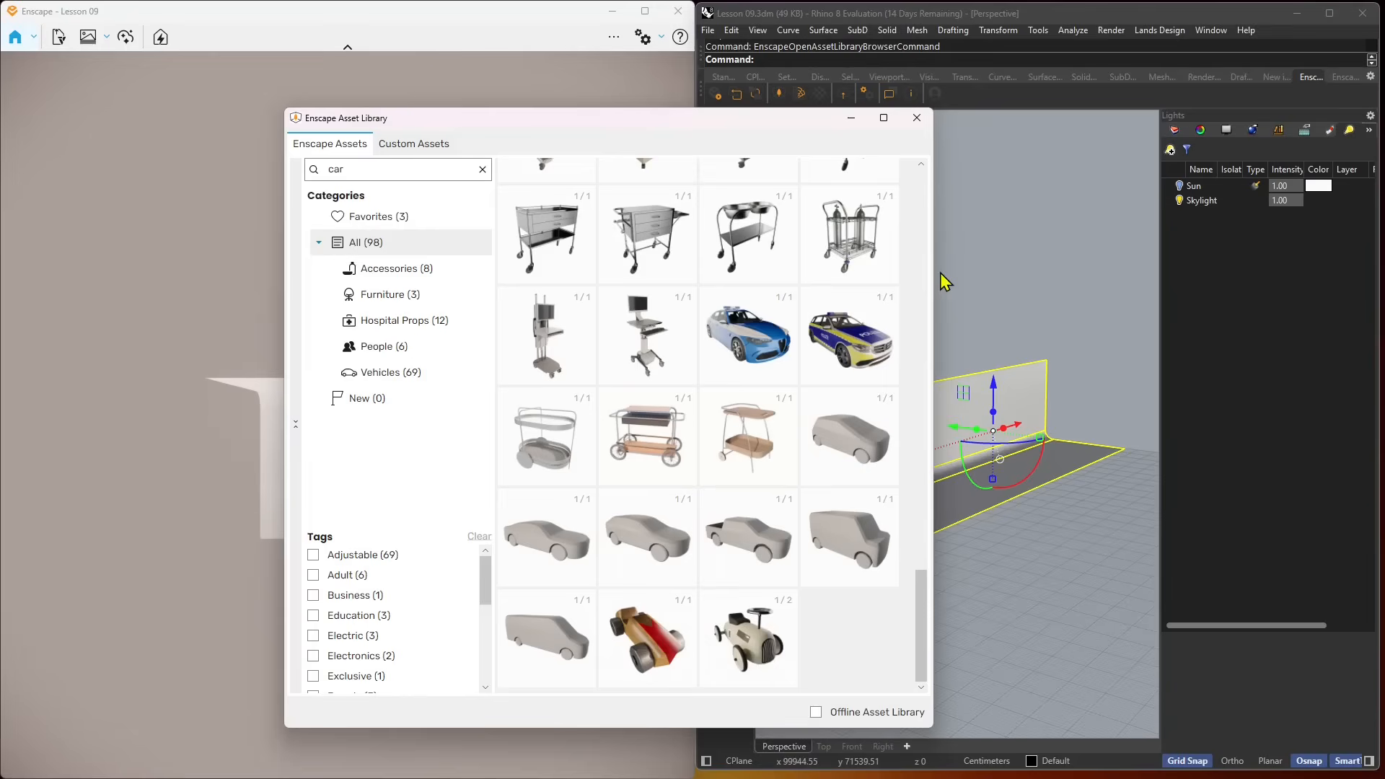
Place the yellow sports car from the favorite assets near the backdrop's wall, and minimize the asset library
{"action": "left_click", "coordinate": [373, 220]}
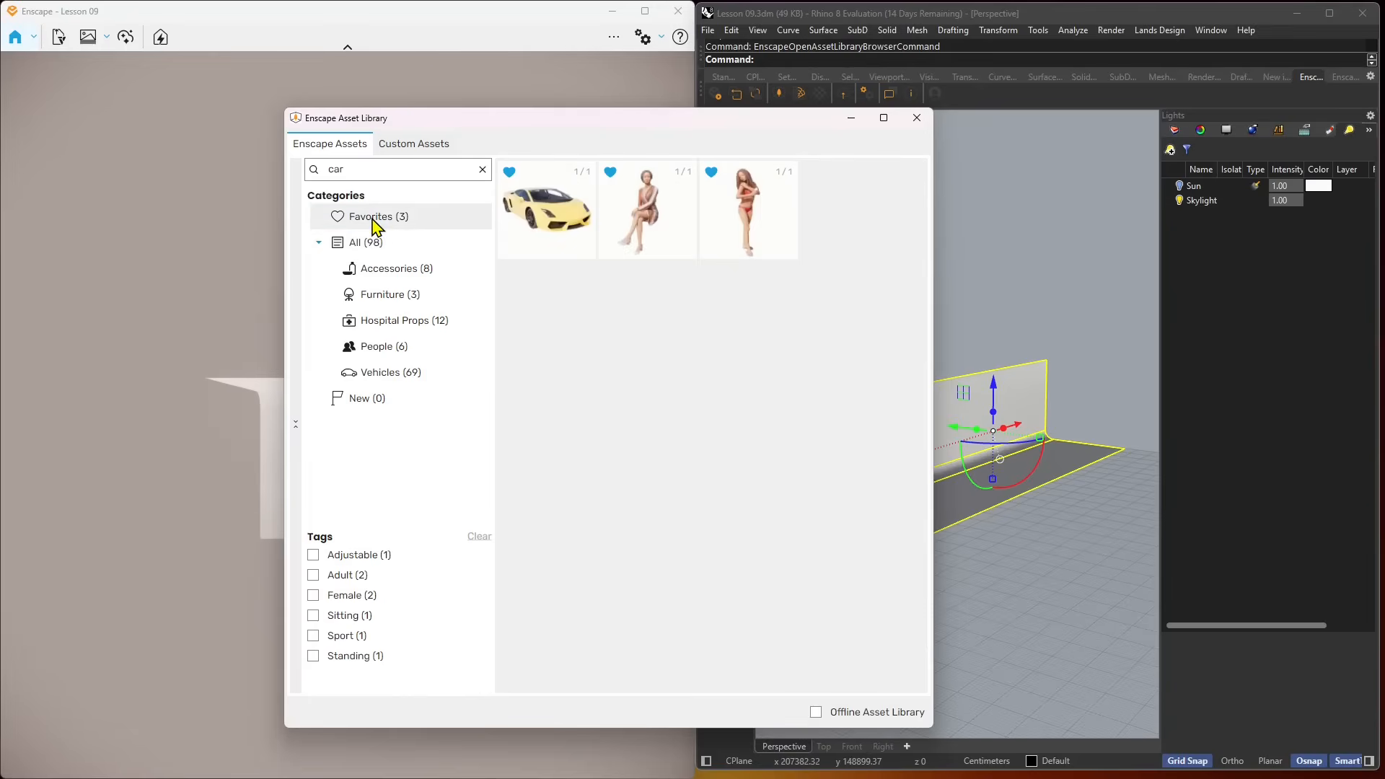
{"action": "left_click", "coordinate": [562, 229]}
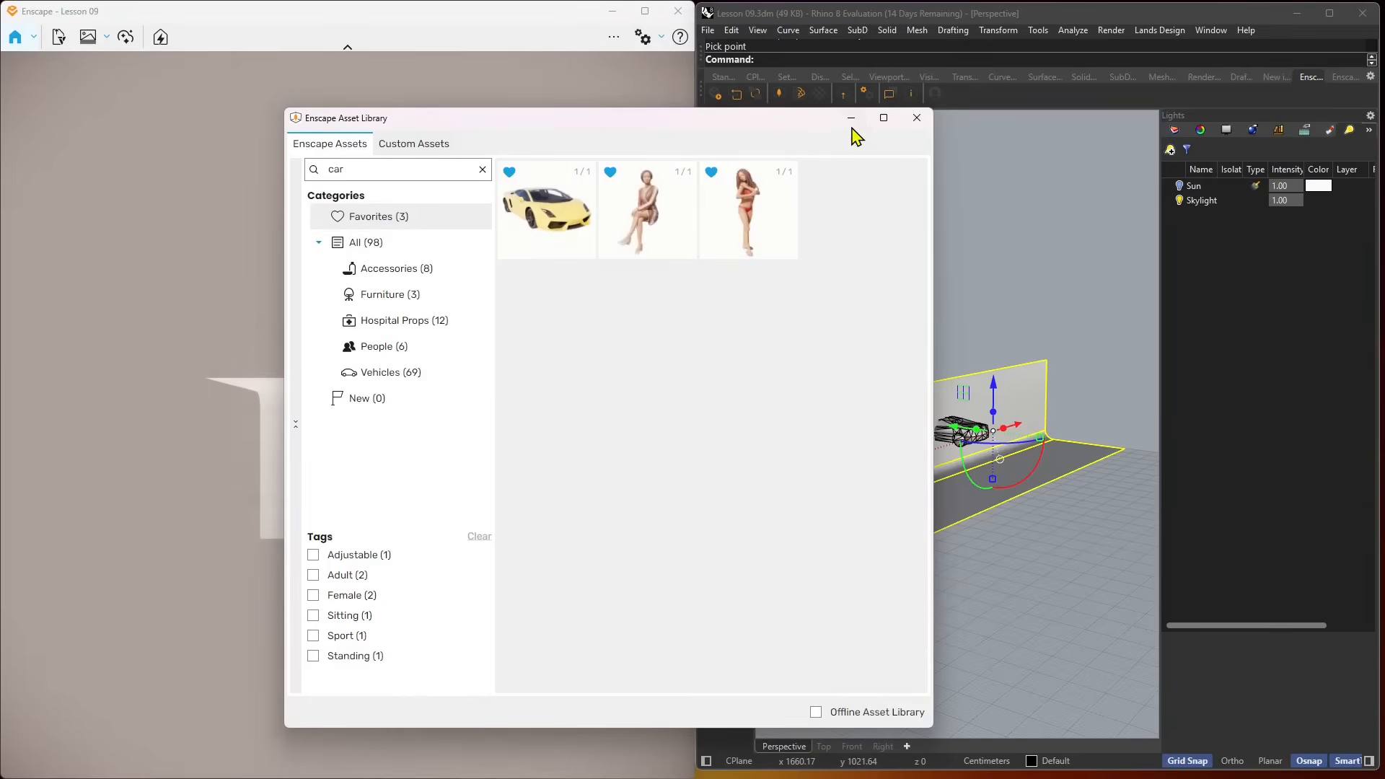
{"action": "left_click", "coordinate": [852, 119]}
{"action": "scroll", "coordinate": [988, 450], "scroll_direction": "up", "scroll_amount": 5}
{"action": "left_click_drag", "start_coordinate": [999, 370], "coordinate": [1003, 404]}
{"action": "key", "text": "ctrl+z"}
Select the placed car and move it along the Y axis out of the wall and over the backdrop's floor
{"action": "left_click", "coordinate": [923, 417]}
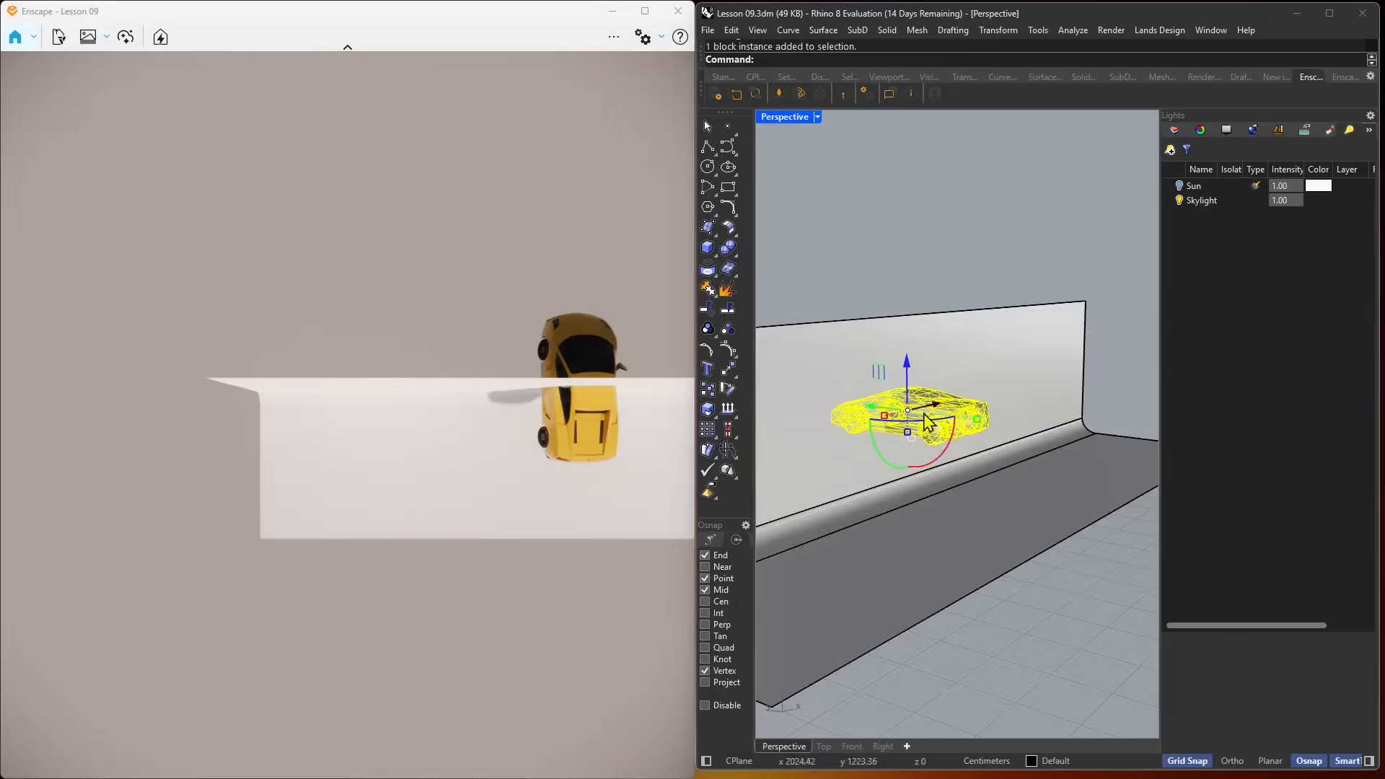
{"action": "right_click_drag", "start_coordinate": [929, 422], "coordinate": [966, 459]}
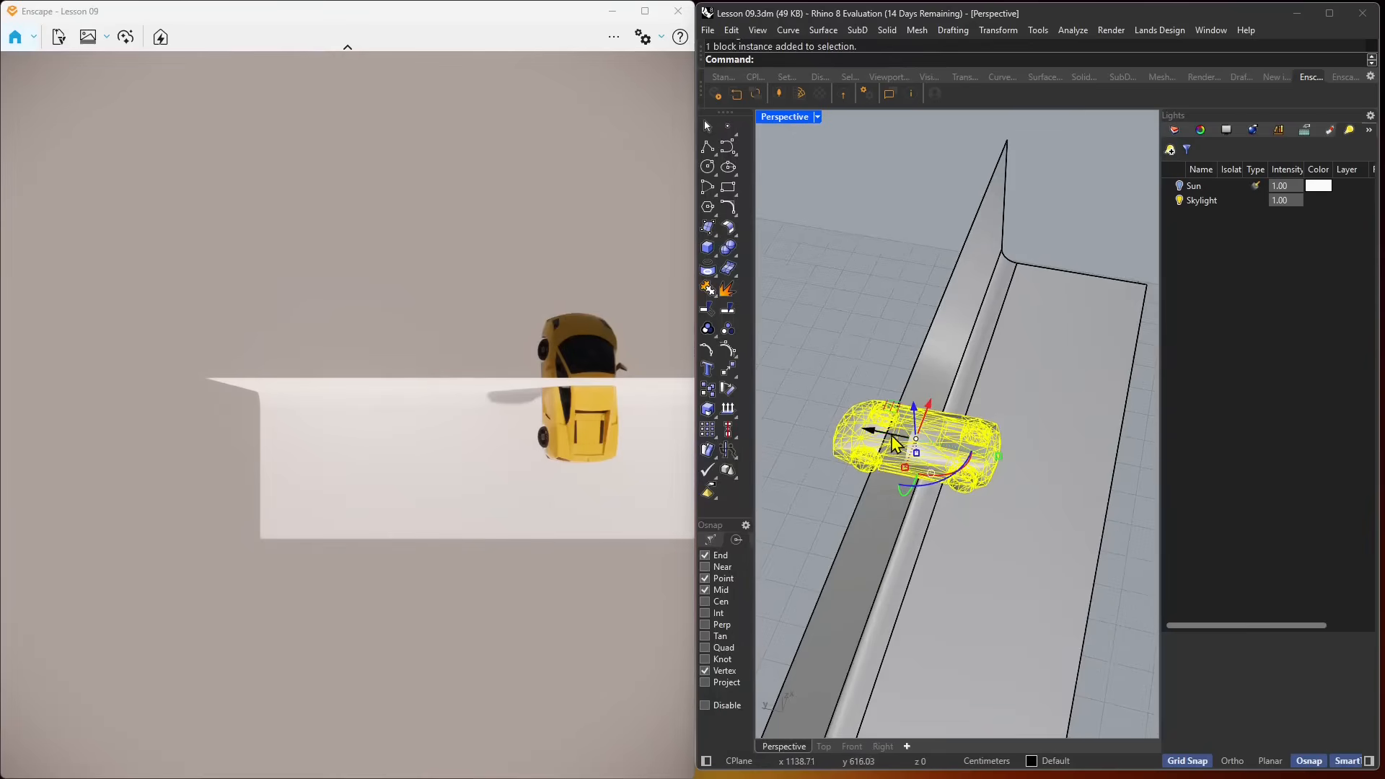
{"action": "left_click_drag", "start_coordinate": [869, 433], "coordinate": [961, 452]}
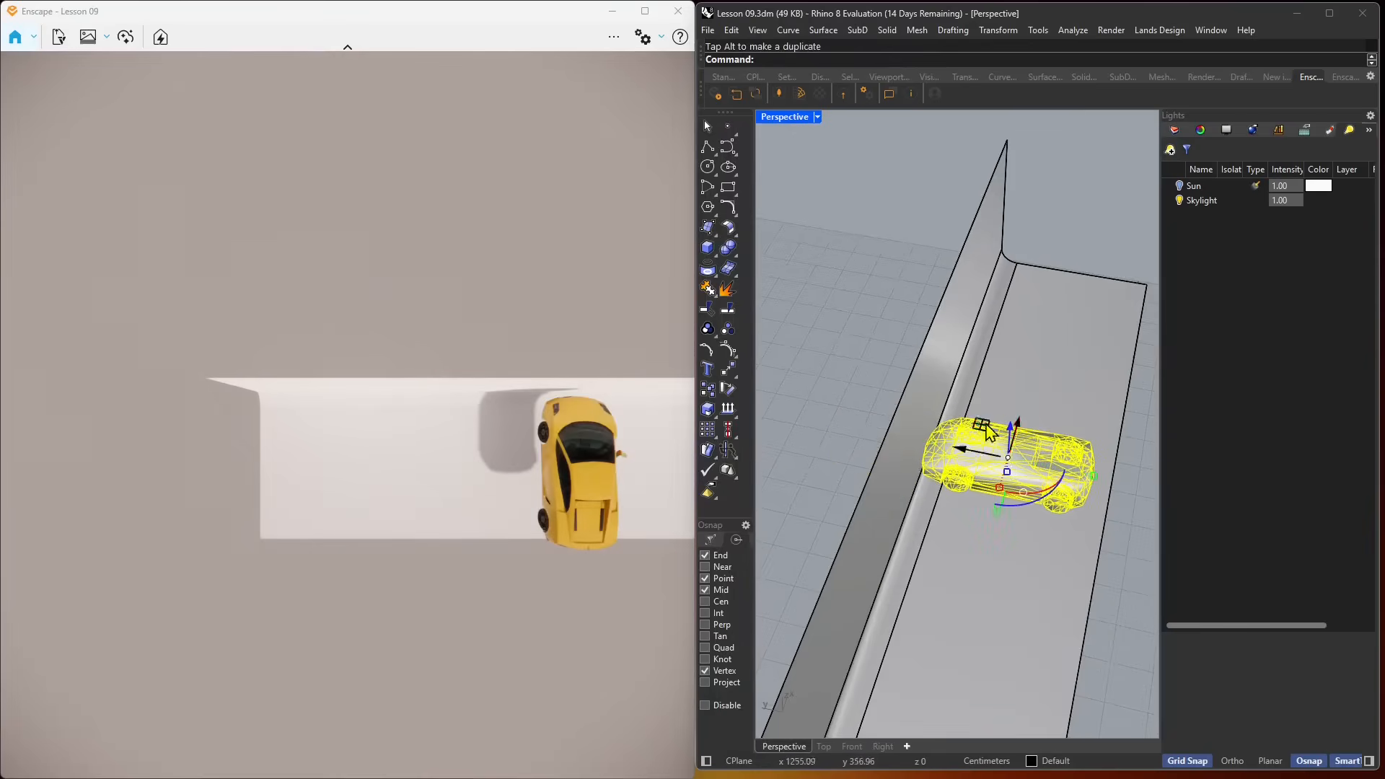
Return to the four-viewport layout and lower the car vertically onto the backdrop's floor in the Right view
{"action": "double_click", "coordinate": [785, 117]}
{"action": "left_click", "coordinate": [1010, 561]}
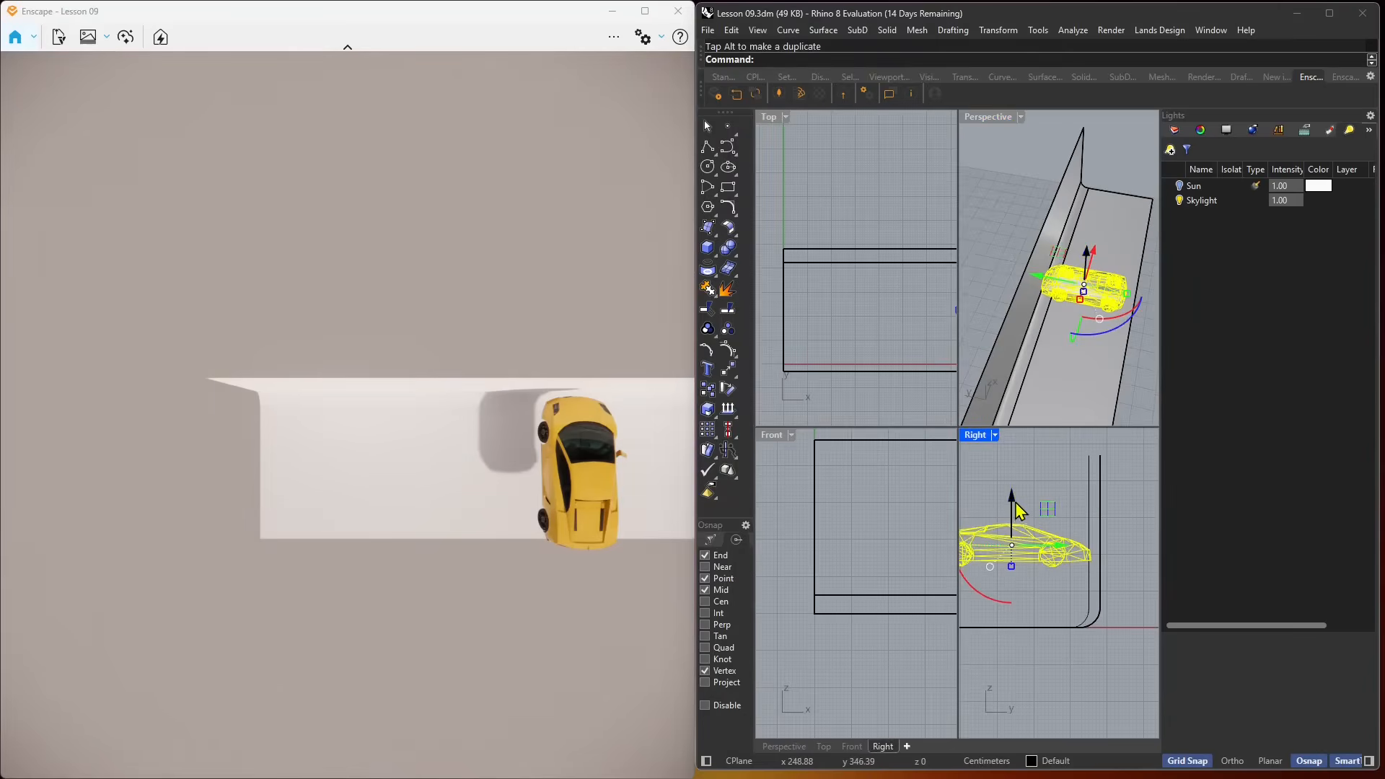
{"action": "left_click_drag", "start_coordinate": [1012, 503], "coordinate": [1026, 664]}
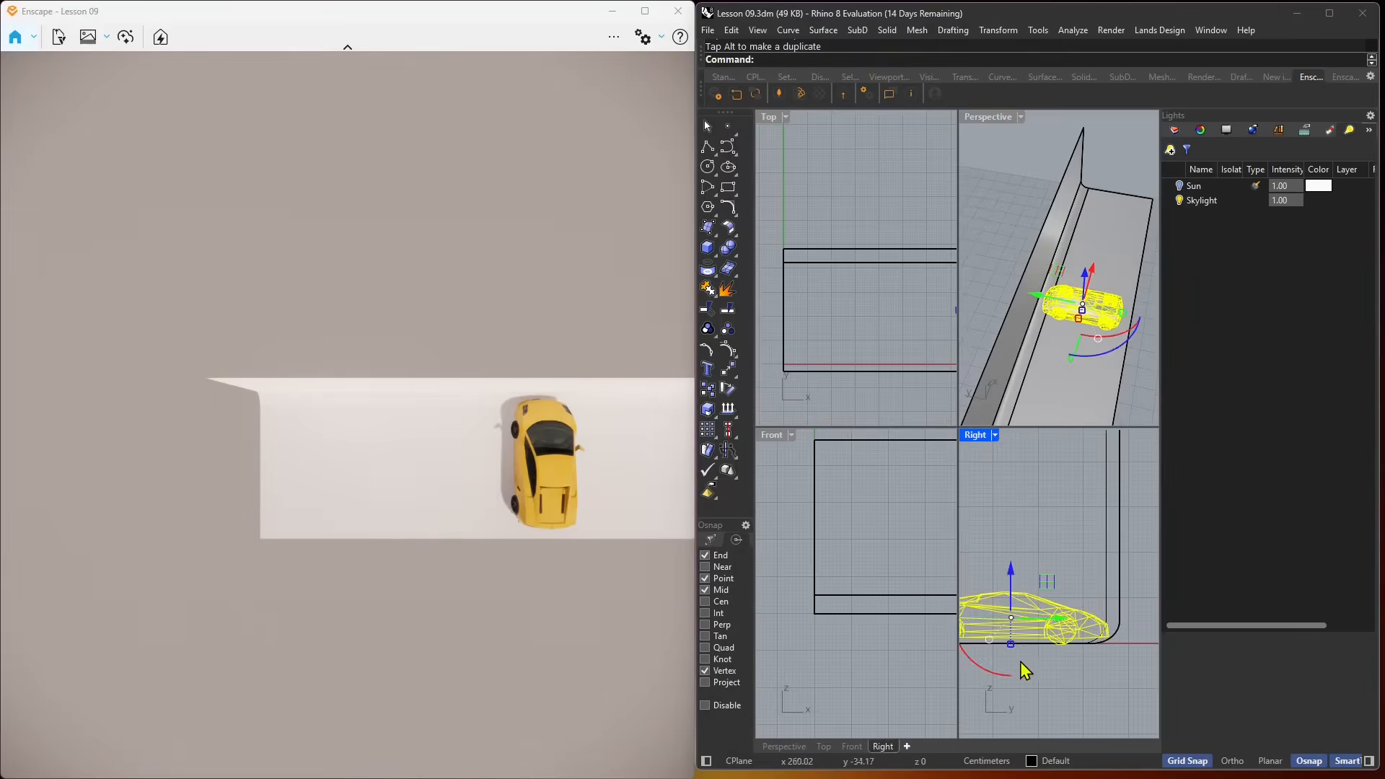
Select the car in the Top view and move it along the Y axis farther from the wall, toward the floor's front edge
{"action": "scroll", "coordinate": [1026, 665], "scroll_direction": "down", "scroll_amount": 1}
{"action": "scroll", "coordinate": [1033, 668], "scroll_direction": "up", "scroll_amount": 4}
{"action": "right_click_drag", "start_coordinate": [1065, 362], "coordinate": [952, 323]}
{"action": "left_click", "coordinate": [859, 322]}
{"action": "scroll", "coordinate": [815, 322], "scroll_direction": "down", "scroll_amount": 10}
{"action": "left_click", "coordinate": [857, 311]}
{"action": "scroll", "coordinate": [858, 307], "scroll_direction": "up", "scroll_amount": 8}
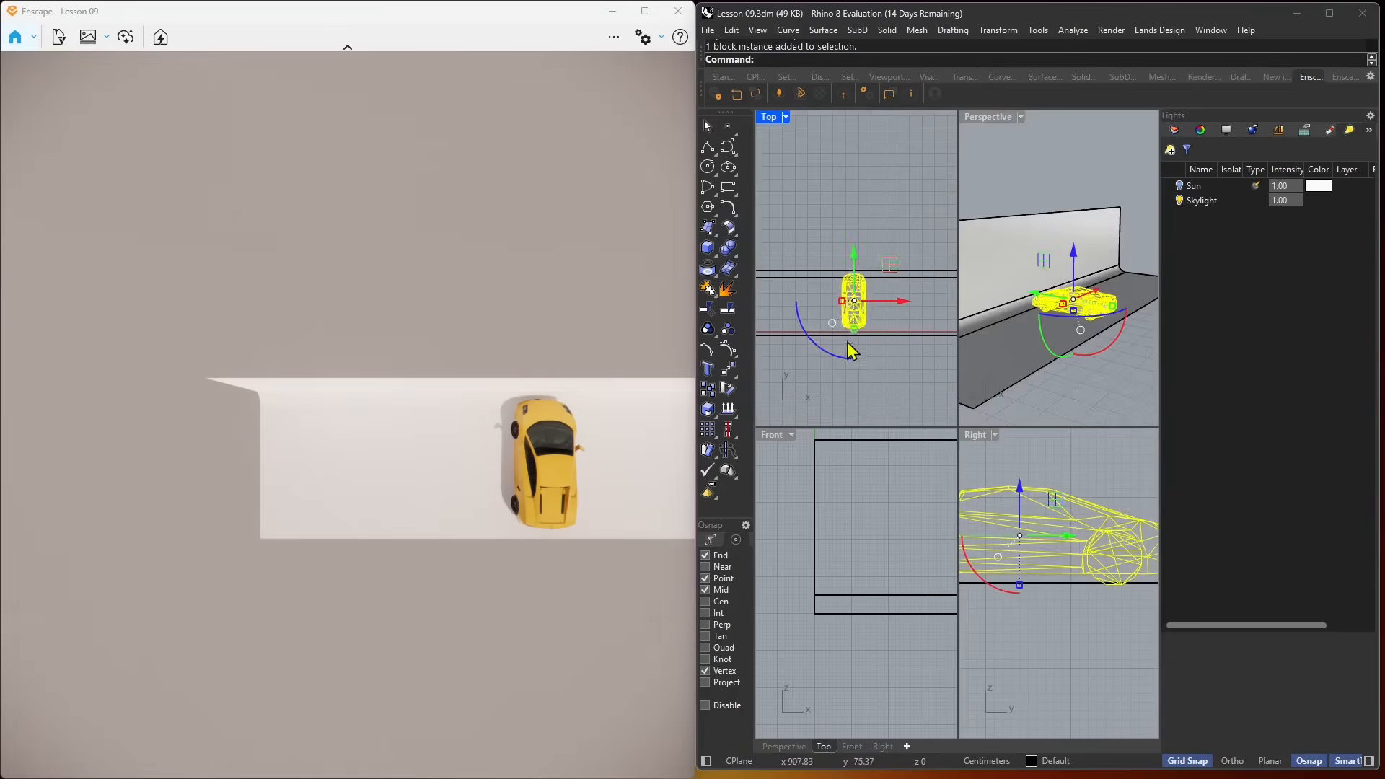
{"action": "scroll", "coordinate": [853, 540], "scroll_direction": "down", "scroll_amount": 3}
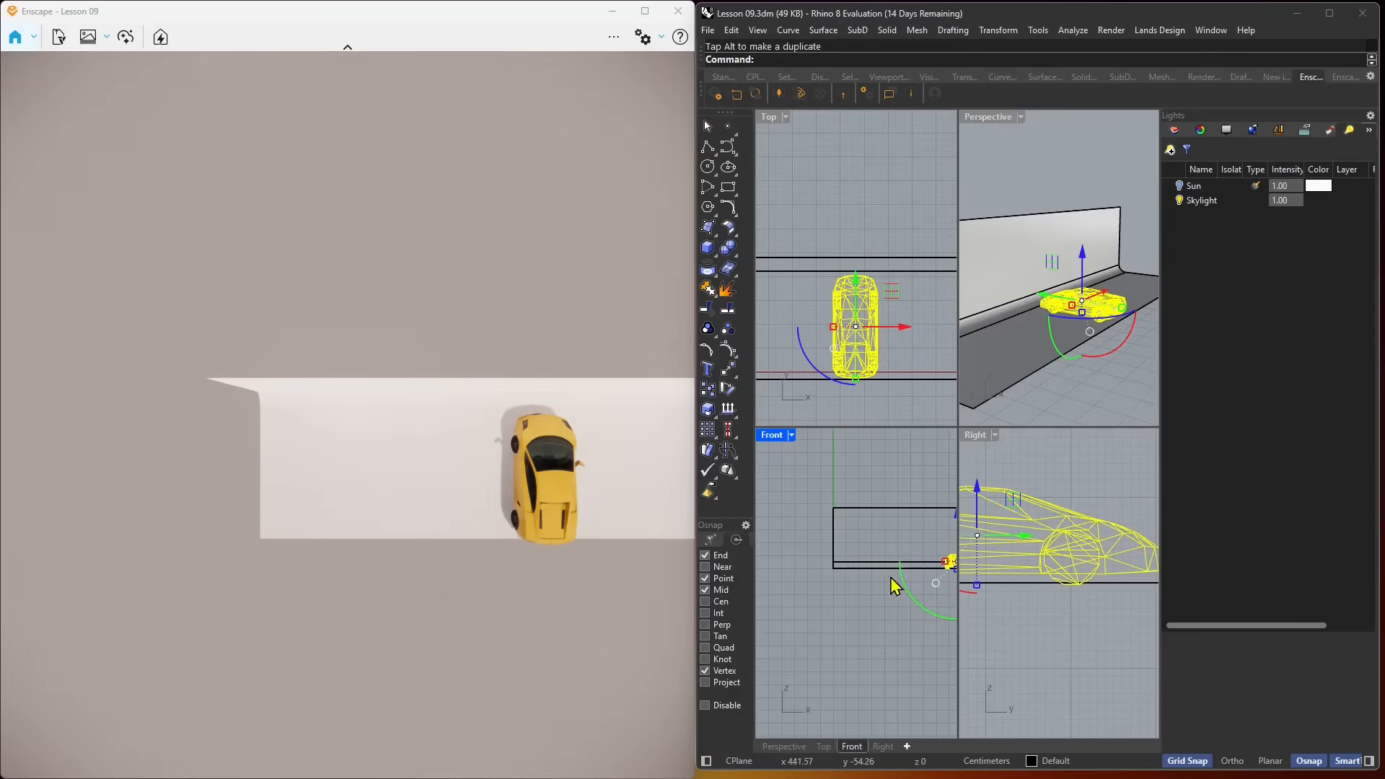
{"action": "scroll", "coordinate": [894, 582], "scroll_direction": "up", "scroll_amount": 8}
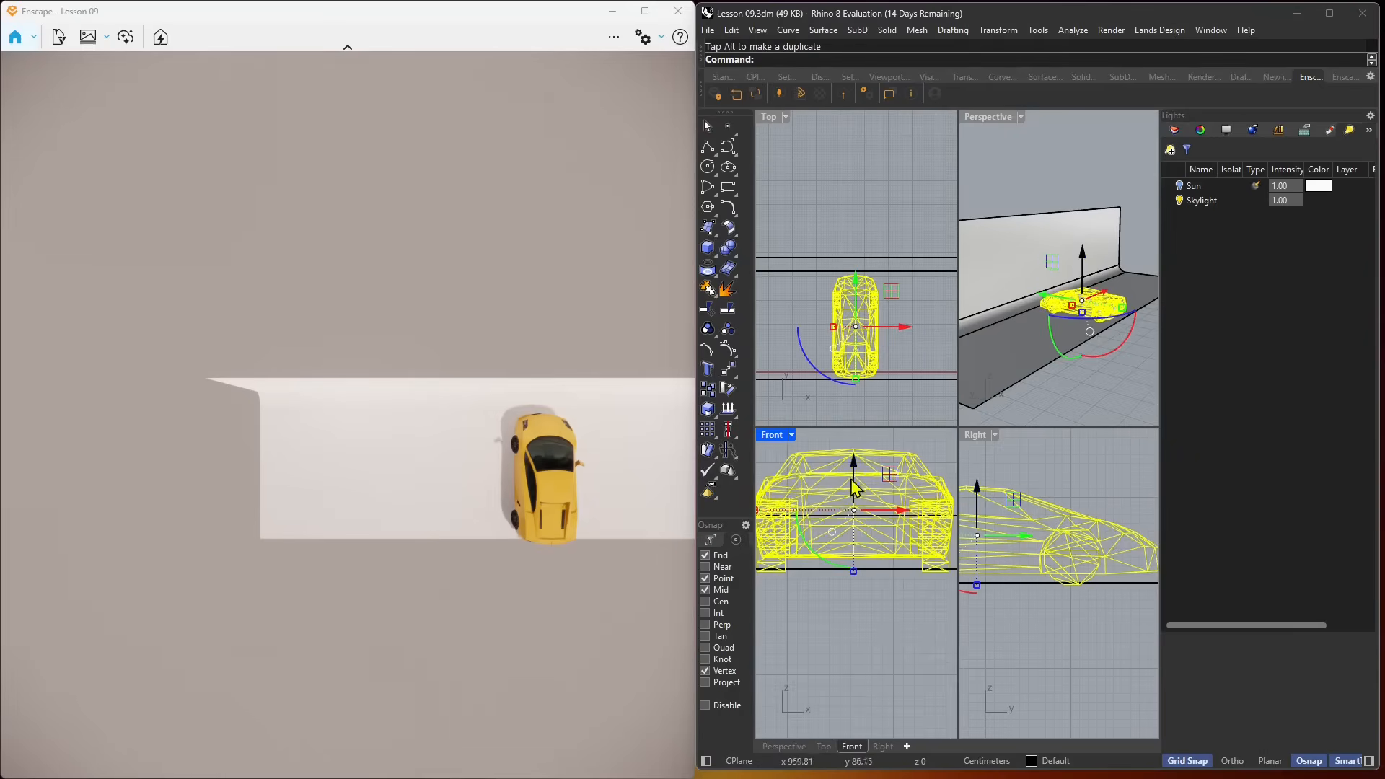
Synchronize the render with the Perspective view and rotate the car in the Top view so its front faces away from the wall
{"action": "left_click_drag", "start_coordinate": [854, 482], "coordinate": [856, 482]}
{"action": "right_click_drag", "start_coordinate": [1072, 305], "coordinate": [1039, 300]}
{"action": "scroll", "coordinate": [1061, 296], "scroll_direction": "up", "scroll_amount": 3}
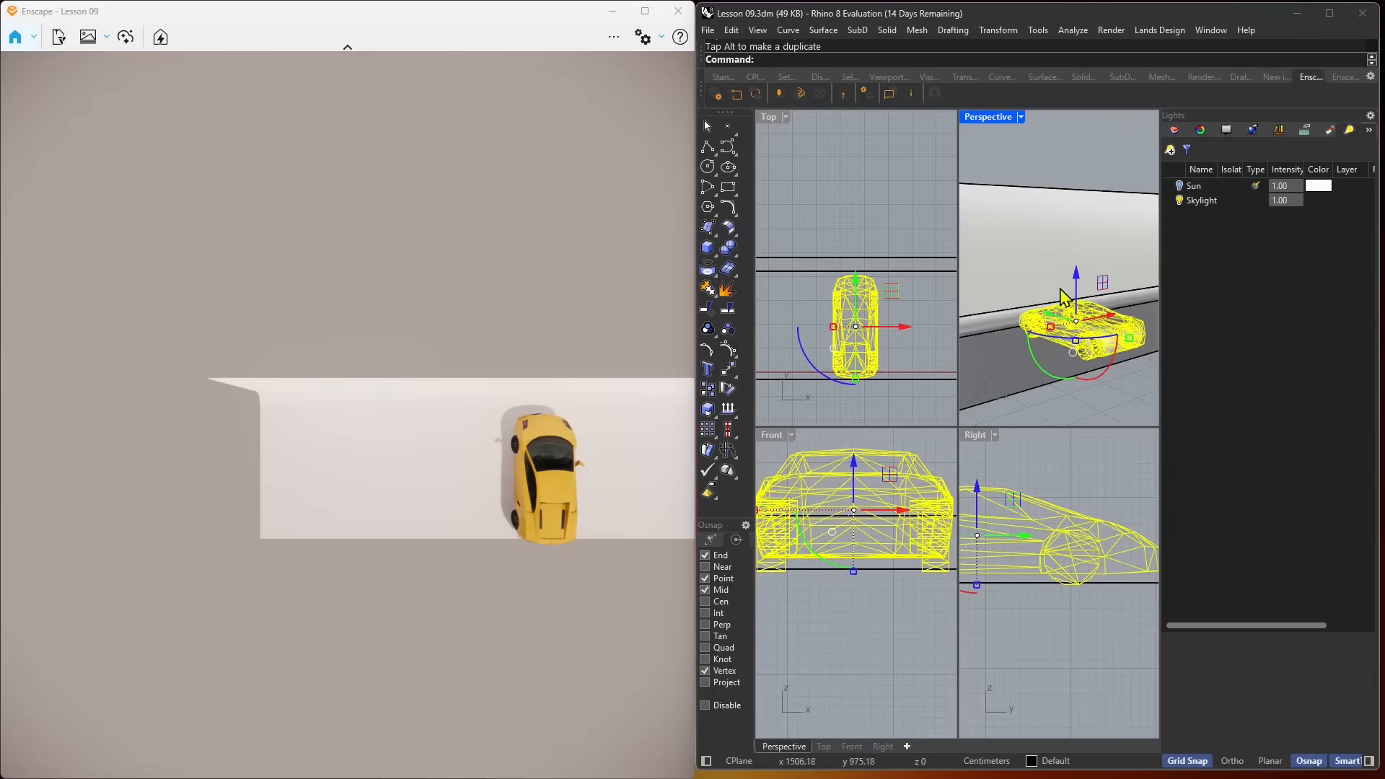
{"action": "left_click", "coordinate": [754, 94]}
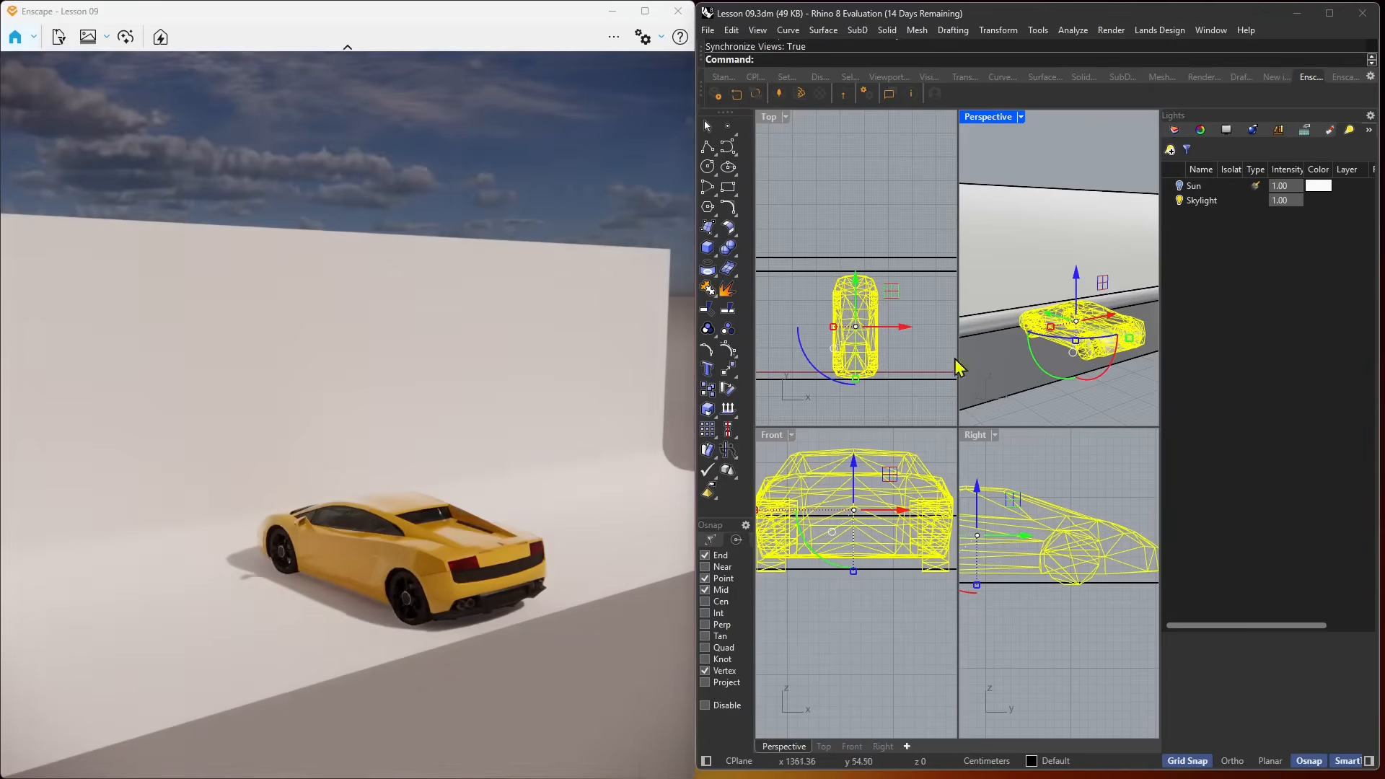
{"action": "left_click_drag", "start_coordinate": [815, 376], "coordinate": [911, 280]}
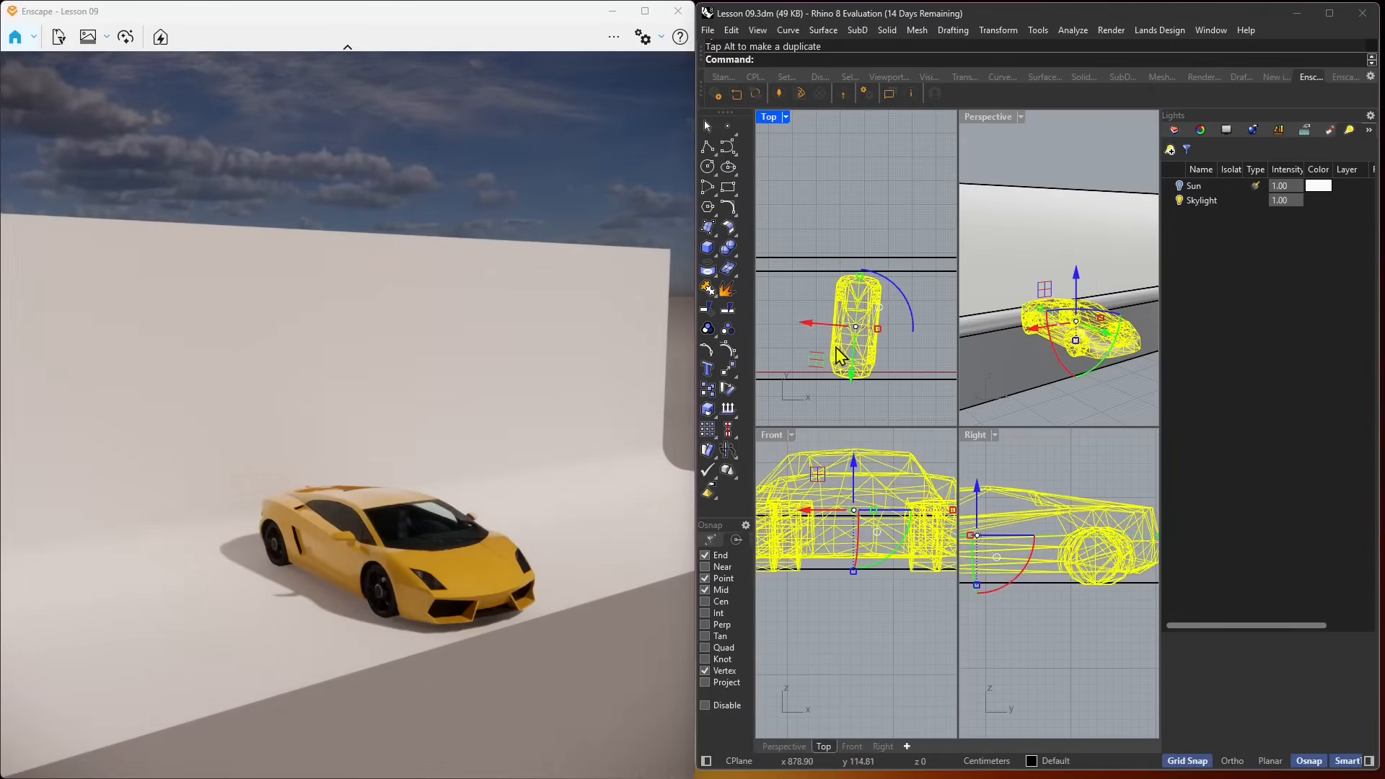
Select the backdrop and scale it along the Y axis in the Top view to make its floor deeper around the car
{"action": "scroll", "coordinate": [839, 346], "scroll_direction": "down", "scroll_amount": 2}
{"action": "left_click", "coordinate": [925, 265]}
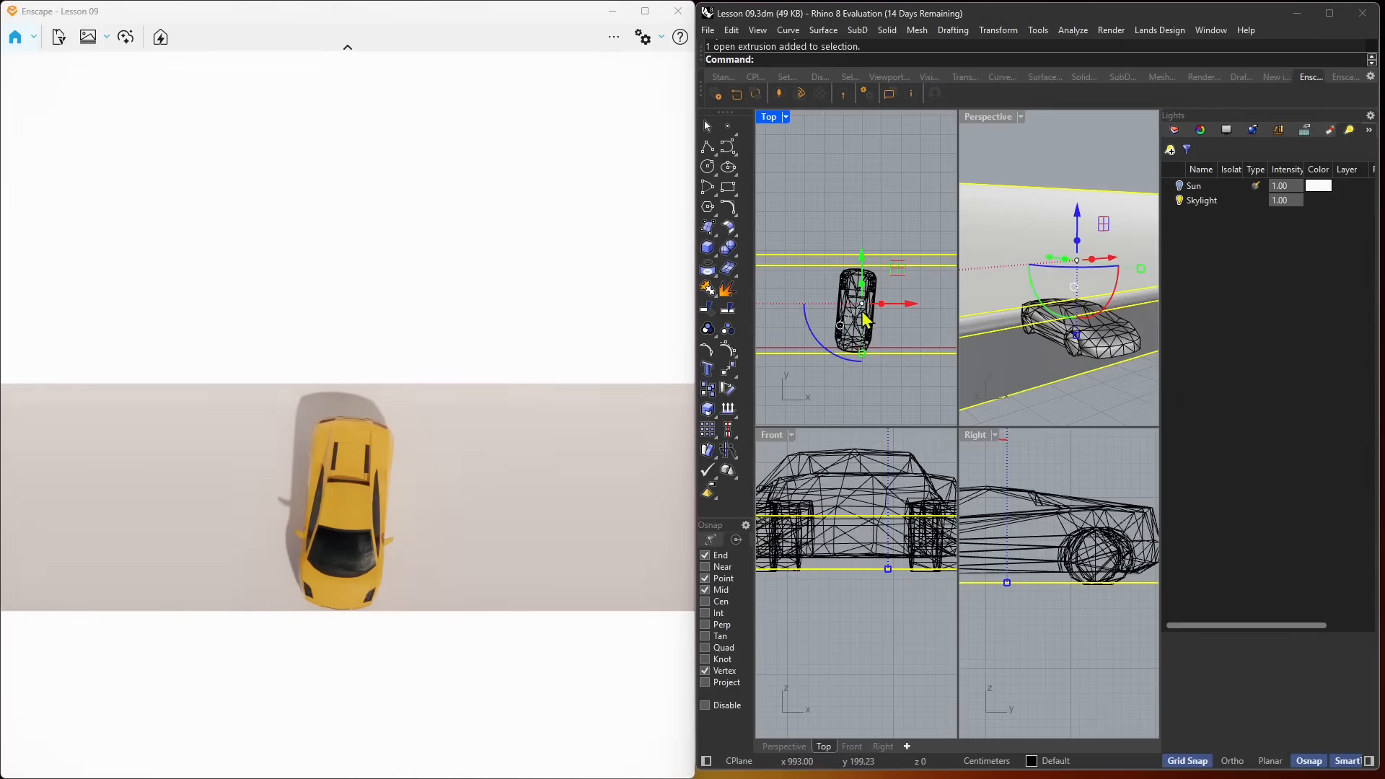
{"action": "left_click_drag", "start_coordinate": [863, 355], "coordinate": [866, 387]}
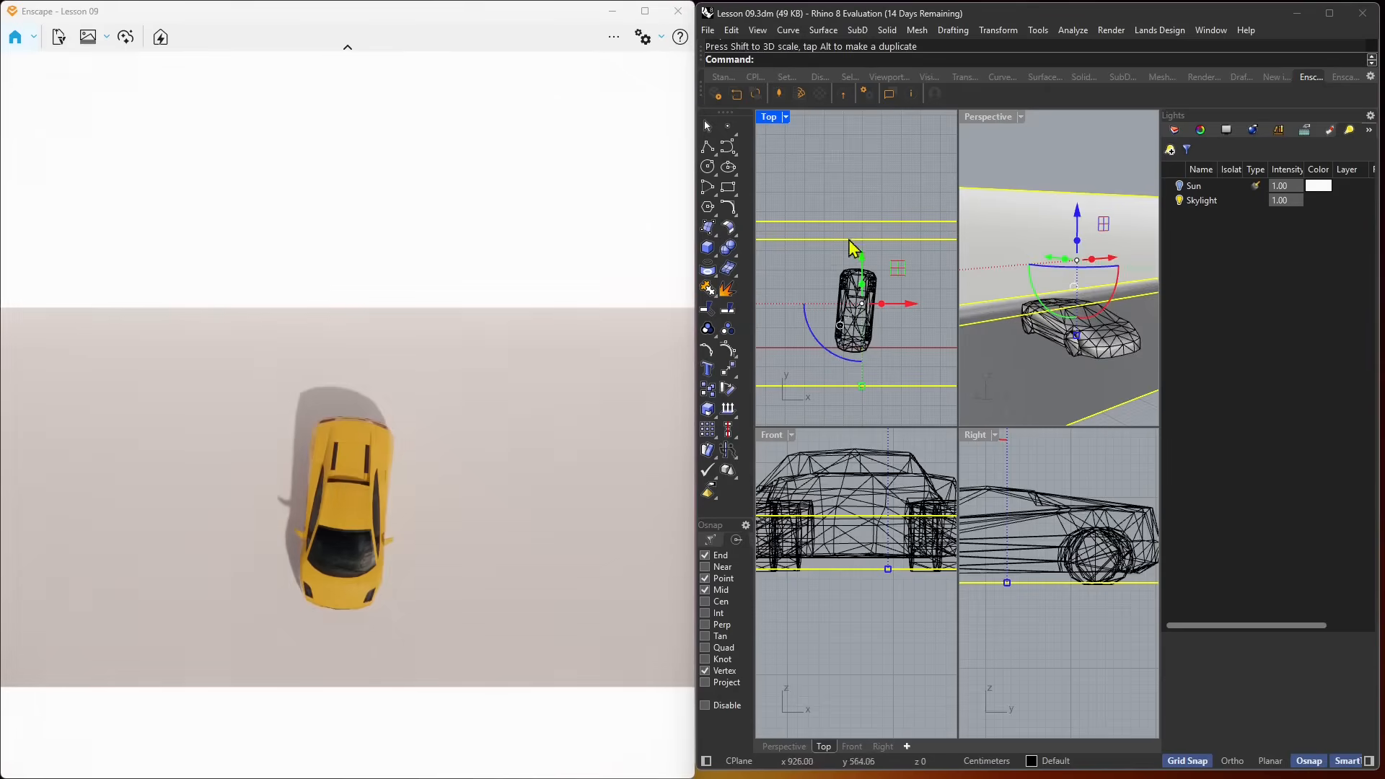
{"action": "right_click_drag", "start_coordinate": [1071, 281], "coordinate": [1058, 342]}
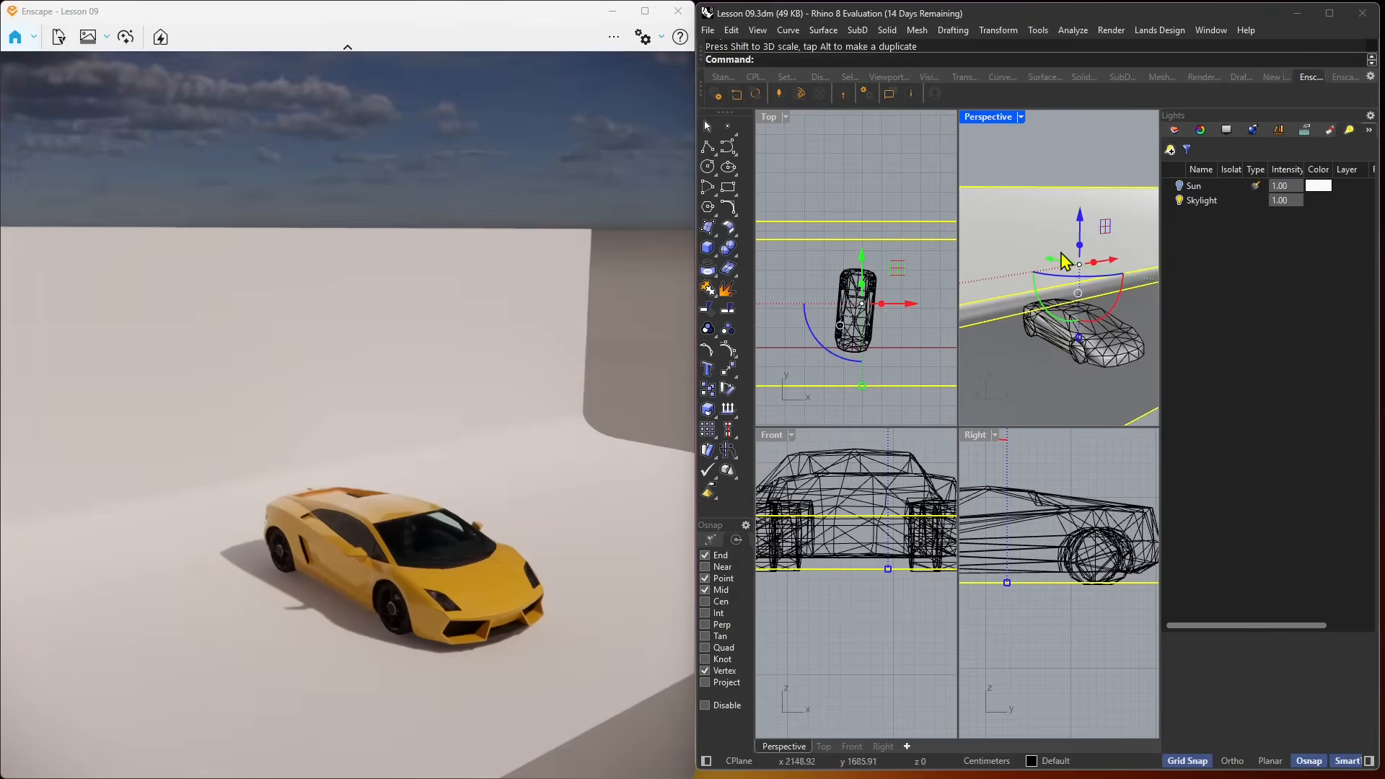
Select the car, move it along the Y axis toward the wall, and check its position from several angles in the render
{"action": "left_click", "coordinate": [1091, 362]}
{"action": "left_click_drag", "start_coordinate": [1066, 323], "coordinate": [1035, 311]}
{"action": "right_click_drag", "start_coordinate": [393, 516], "coordinate": [430, 670]}
{"action": "right_click_drag", "start_coordinate": [435, 596], "coordinate": [563, 459]}
{"action": "right_click_drag", "start_coordinate": [476, 463], "coordinate": [445, 486]}
{"action": "scroll", "coordinate": [297, 556], "scroll_direction": "up", "scroll_amount": 2}
{"action": "mouse_move", "coordinate": [297, 561]}
{"action": "right_mouse_down"}
{"action": "mouse_move", "coordinate": [224, 566]}
{"action": "mouse_move", "coordinate": [235, 591]}
{"action": "mouse_move", "coordinate": [267, 593]}
{"action": "mouse_move", "coordinate": [285, 559]}
{"action": "right_mouse_up"}
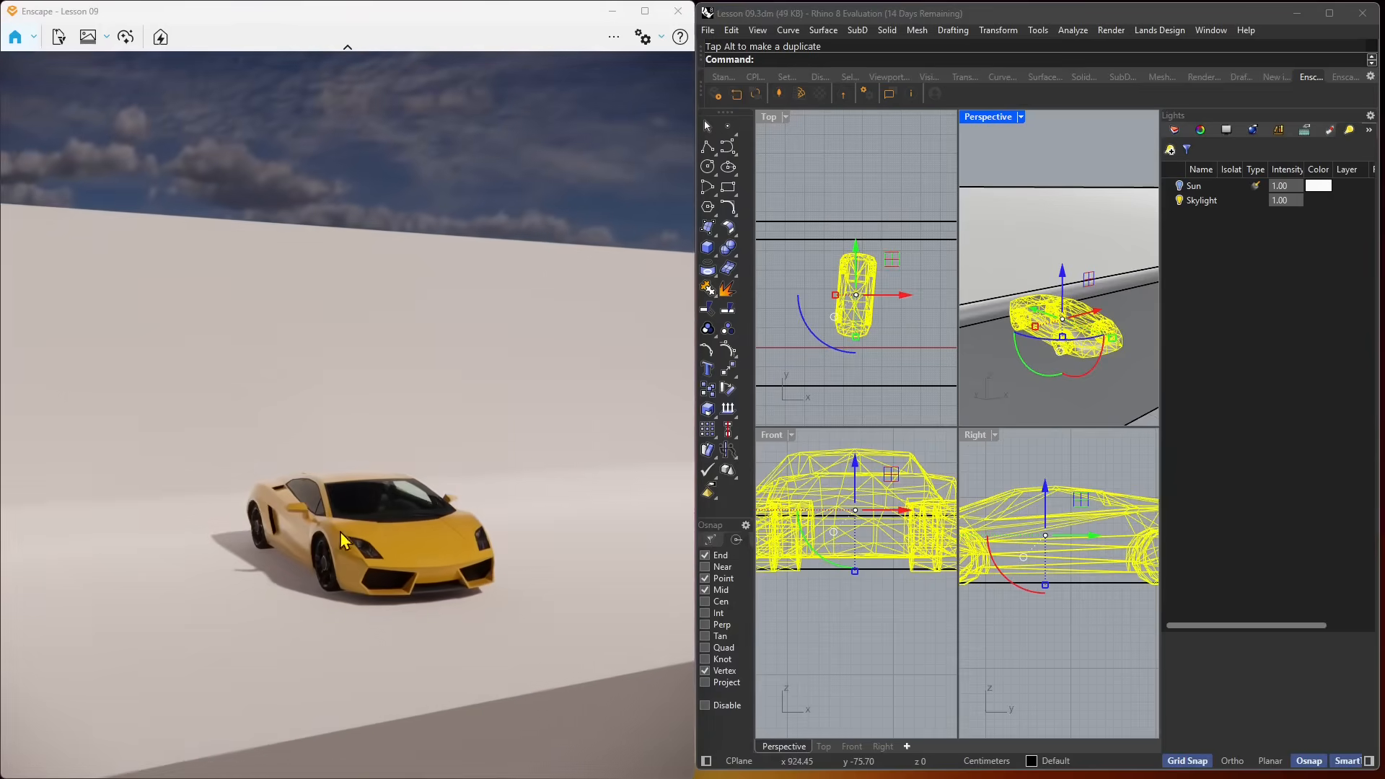
Open the asset library, browse the Lighting category to the studio lights, and move the library clear of the modeling viewports
{"action": "left_click", "coordinate": [16, 36]}
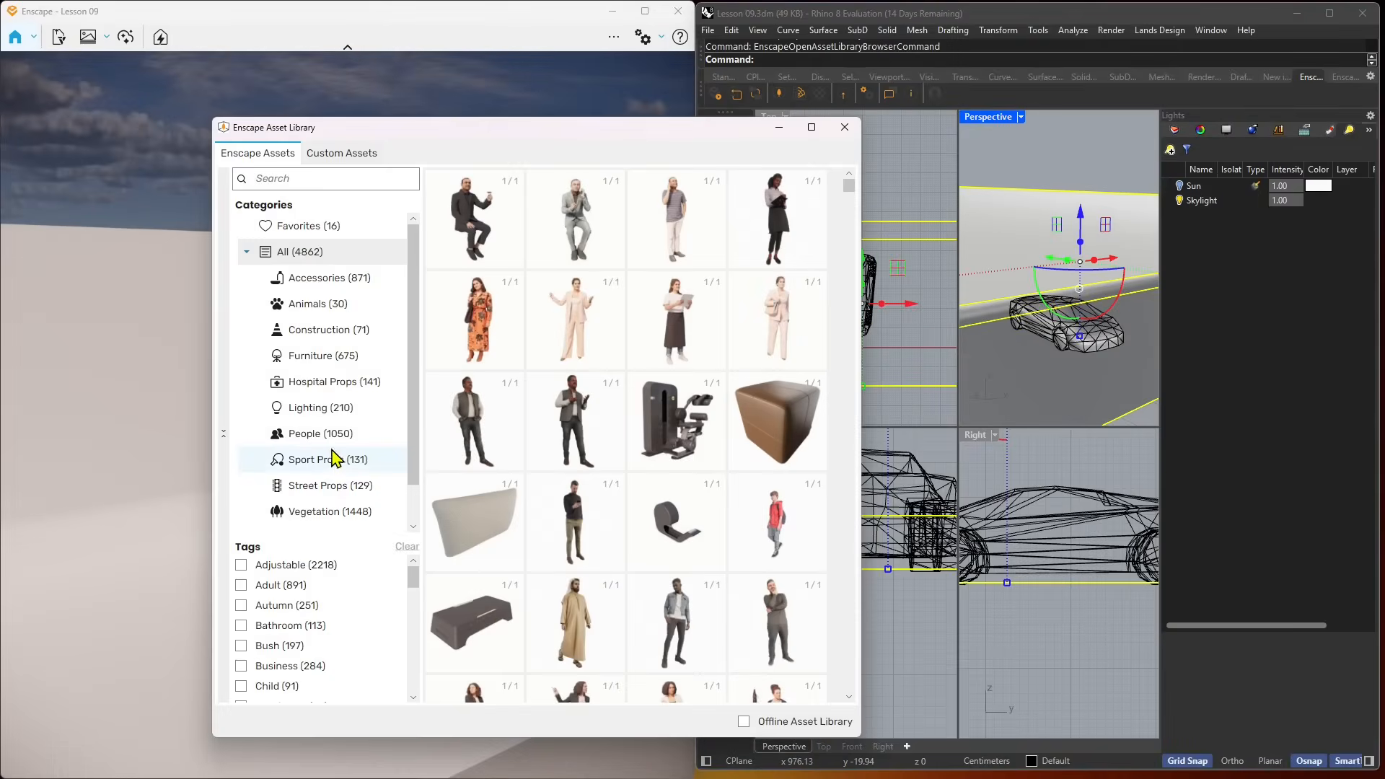
{"action": "left_click", "coordinate": [320, 410]}
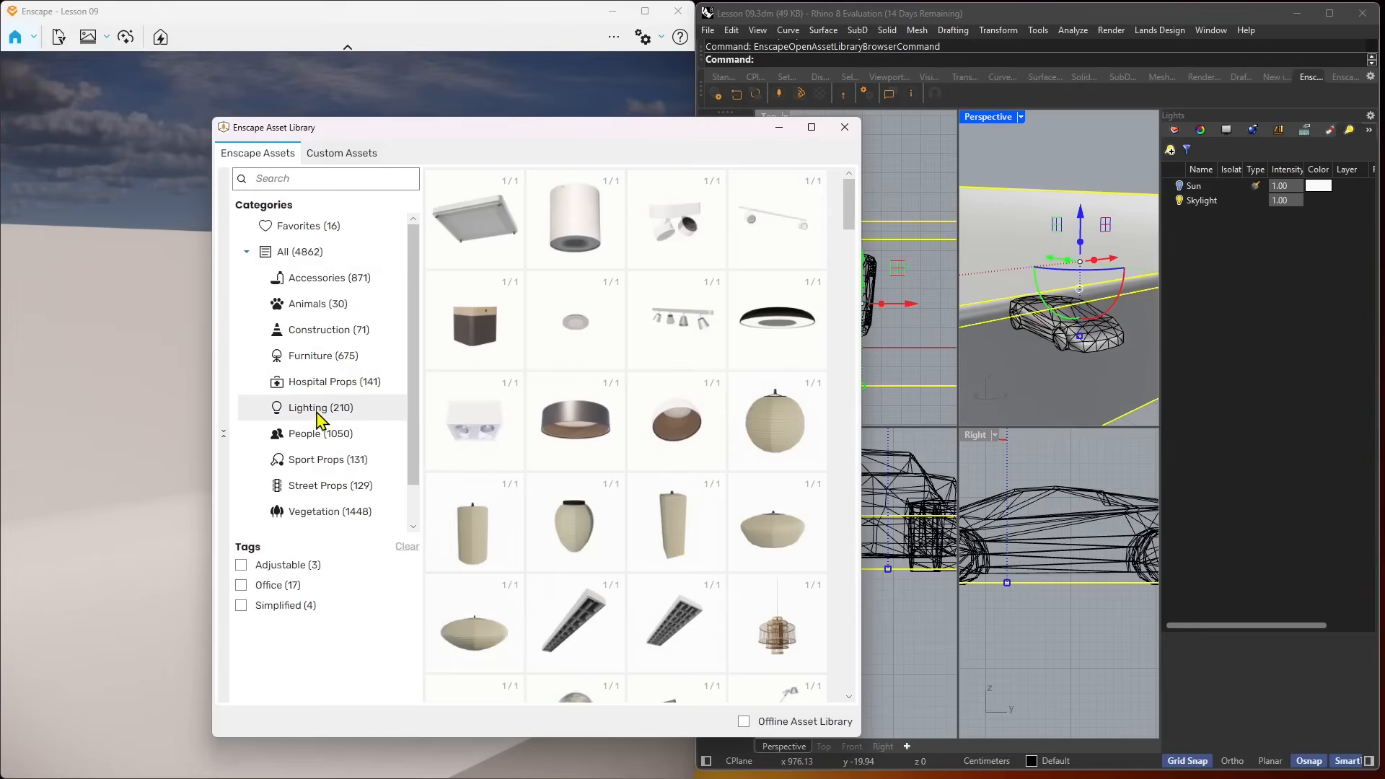
{"action": "left_click_drag", "start_coordinate": [849, 215], "coordinate": [848, 435]}
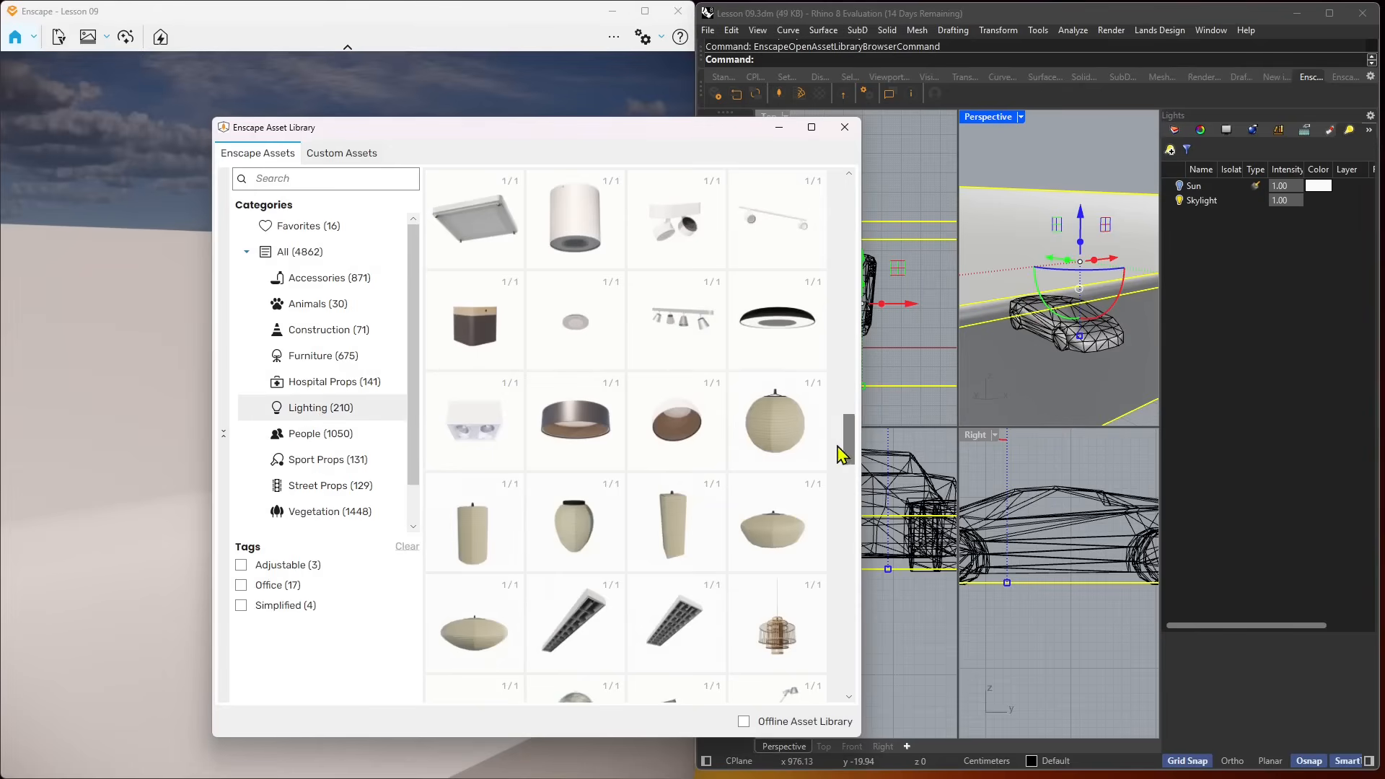
{"action": "scroll", "coordinate": [646, 498], "scroll_direction": "down", "scroll_amount": 12}
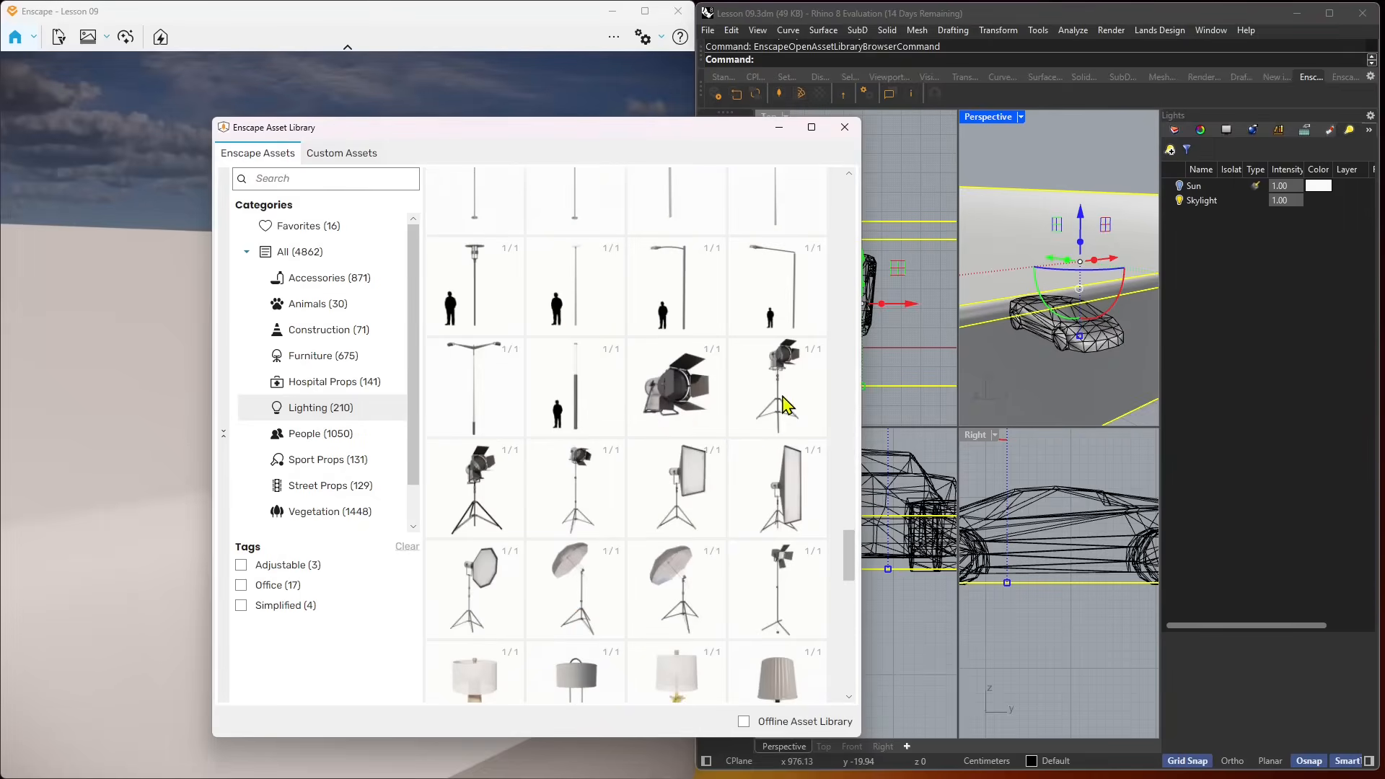
{"action": "left_click_drag", "start_coordinate": [611, 142], "coordinate": [412, 141]}
Add Studio Light 004 and Studio Light 005 to the favorite assets
{"action": "mouse_move", "coordinate": [381, 497]}
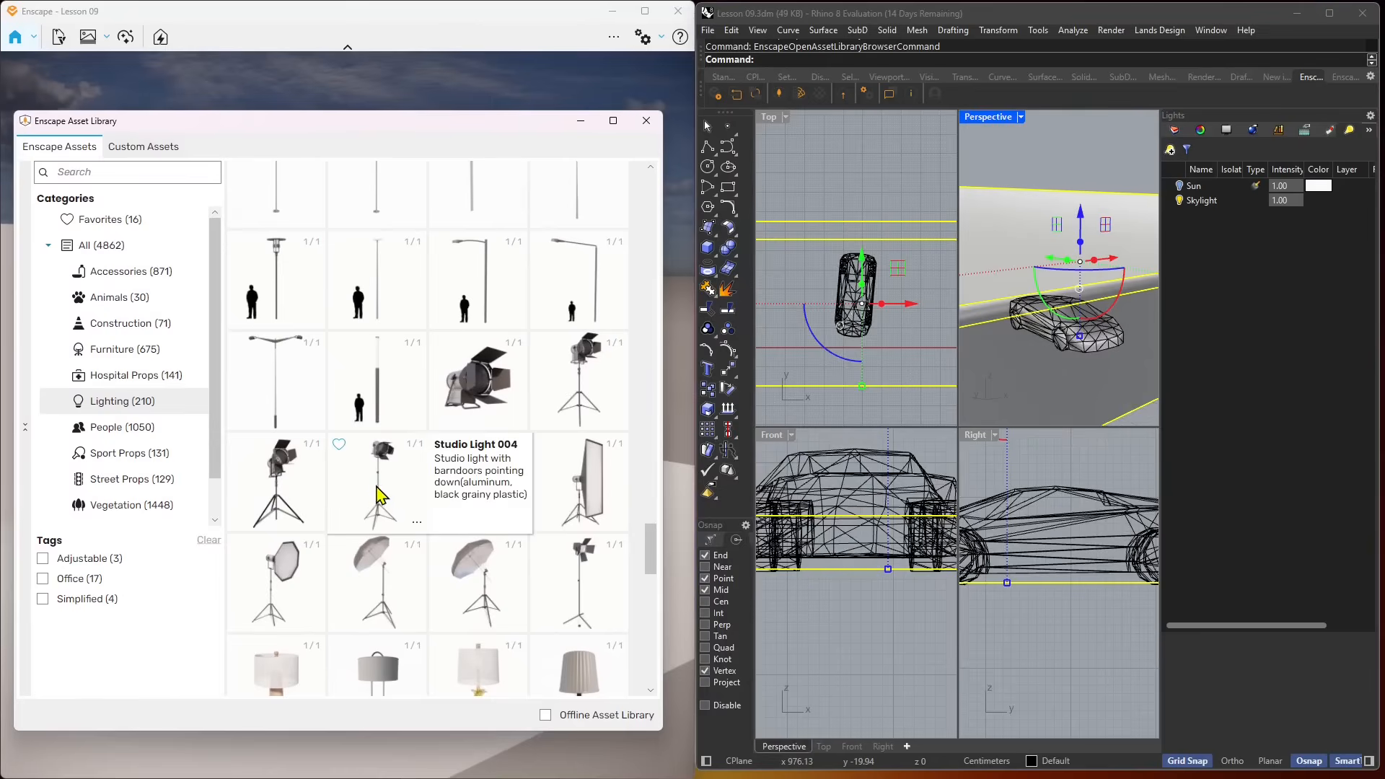
{"action": "left_click", "coordinate": [338, 444]}
{"action": "mouse_move", "coordinate": [593, 398]}
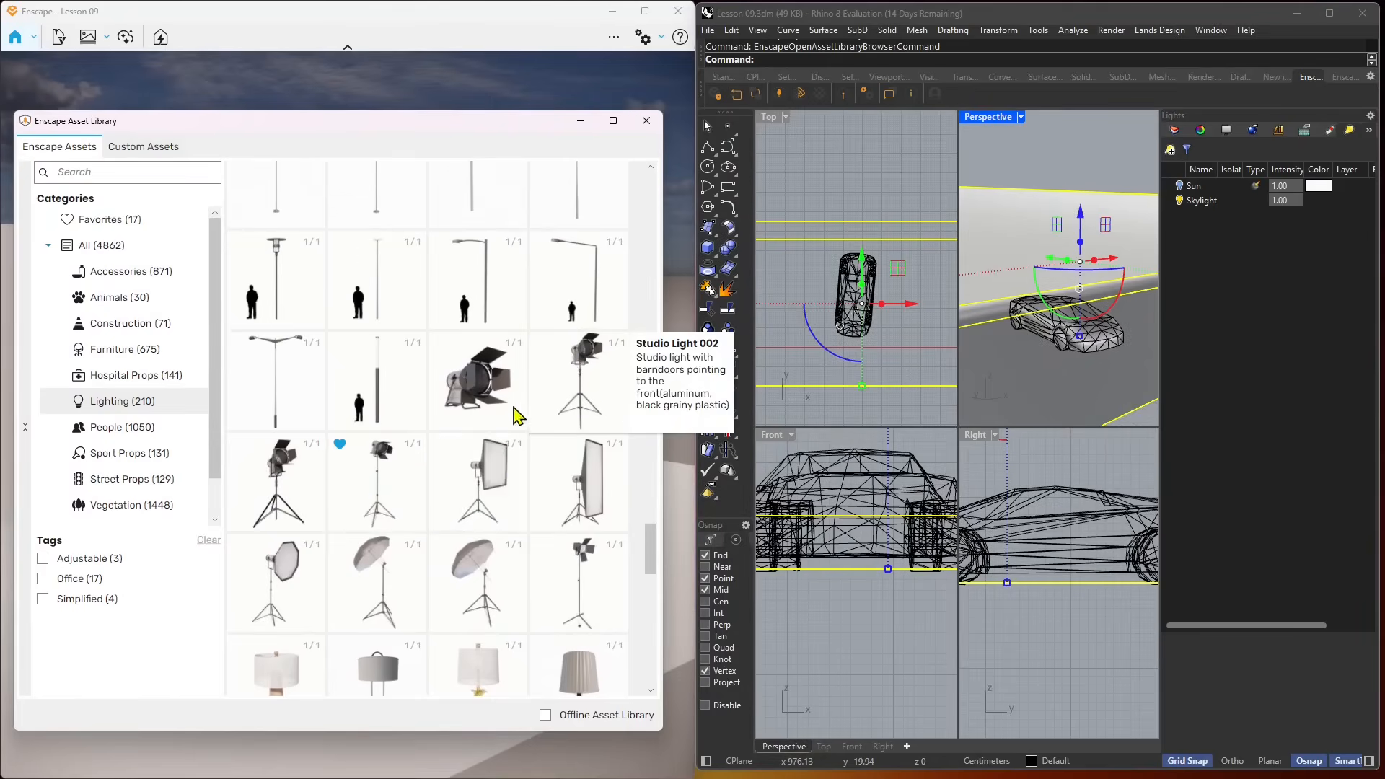
{"action": "mouse_move", "coordinate": [527, 482]}
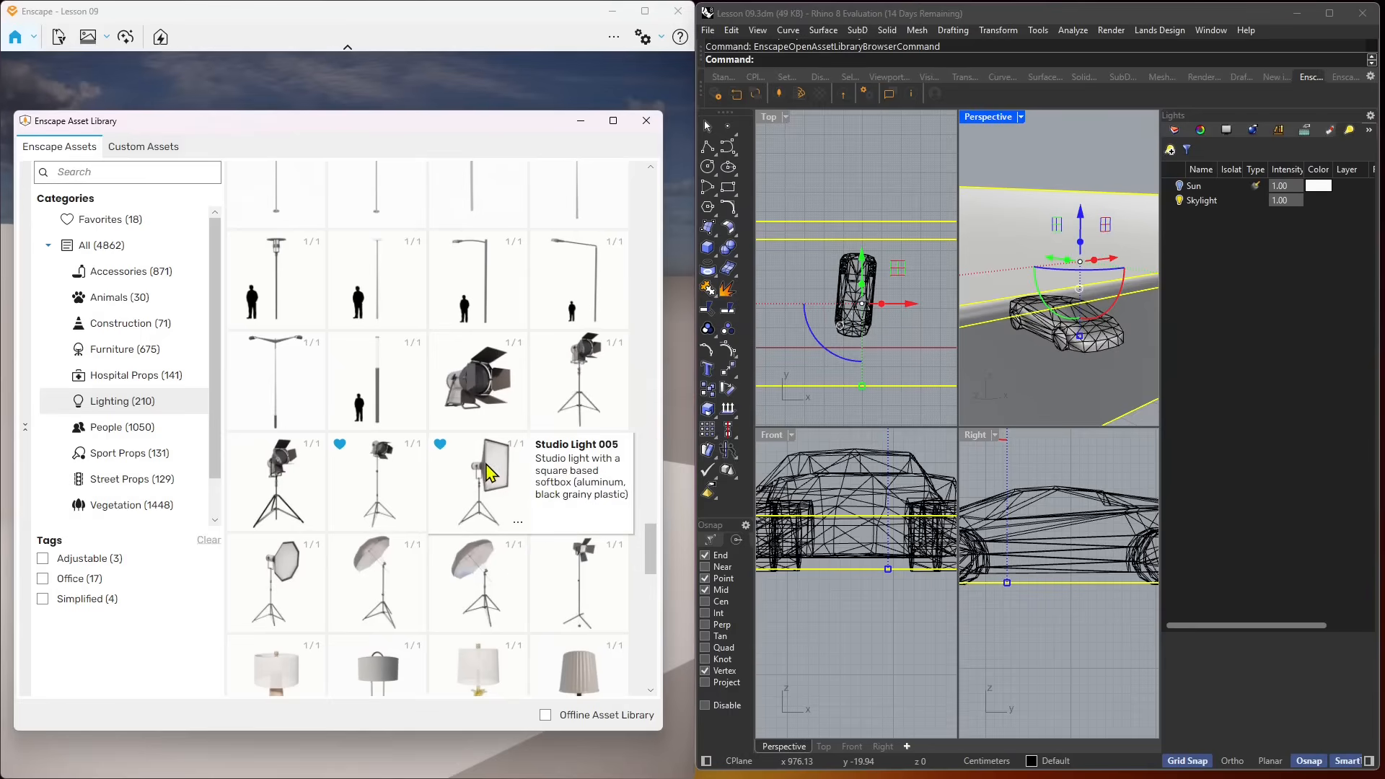
{"action": "scroll", "coordinate": [390, 468], "scroll_direction": "up", "scroll_amount": 5}
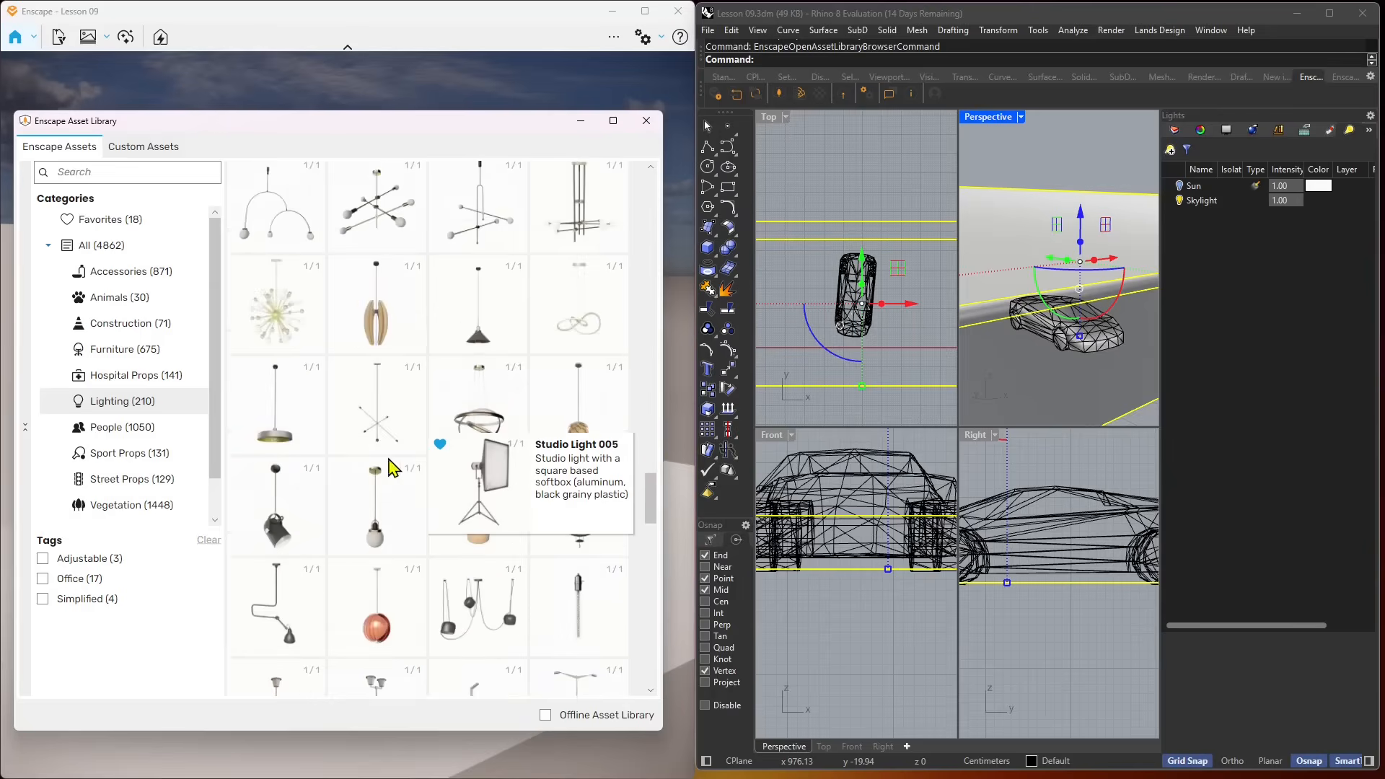
{"action": "scroll", "coordinate": [459, 544], "scroll_direction": "down", "scroll_amount": 5}
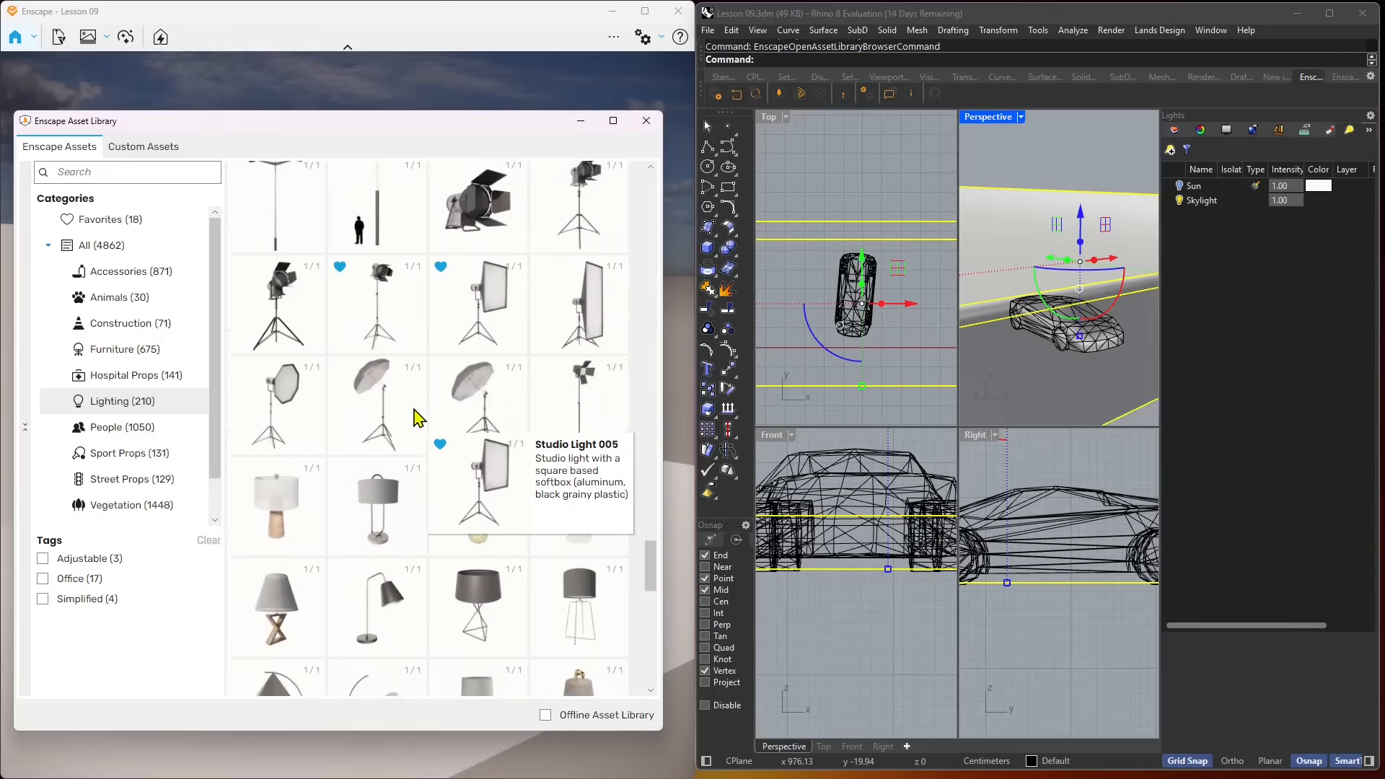
{"action": "scroll", "coordinate": [414, 419], "scroll_direction": "up", "scroll_amount": 2}
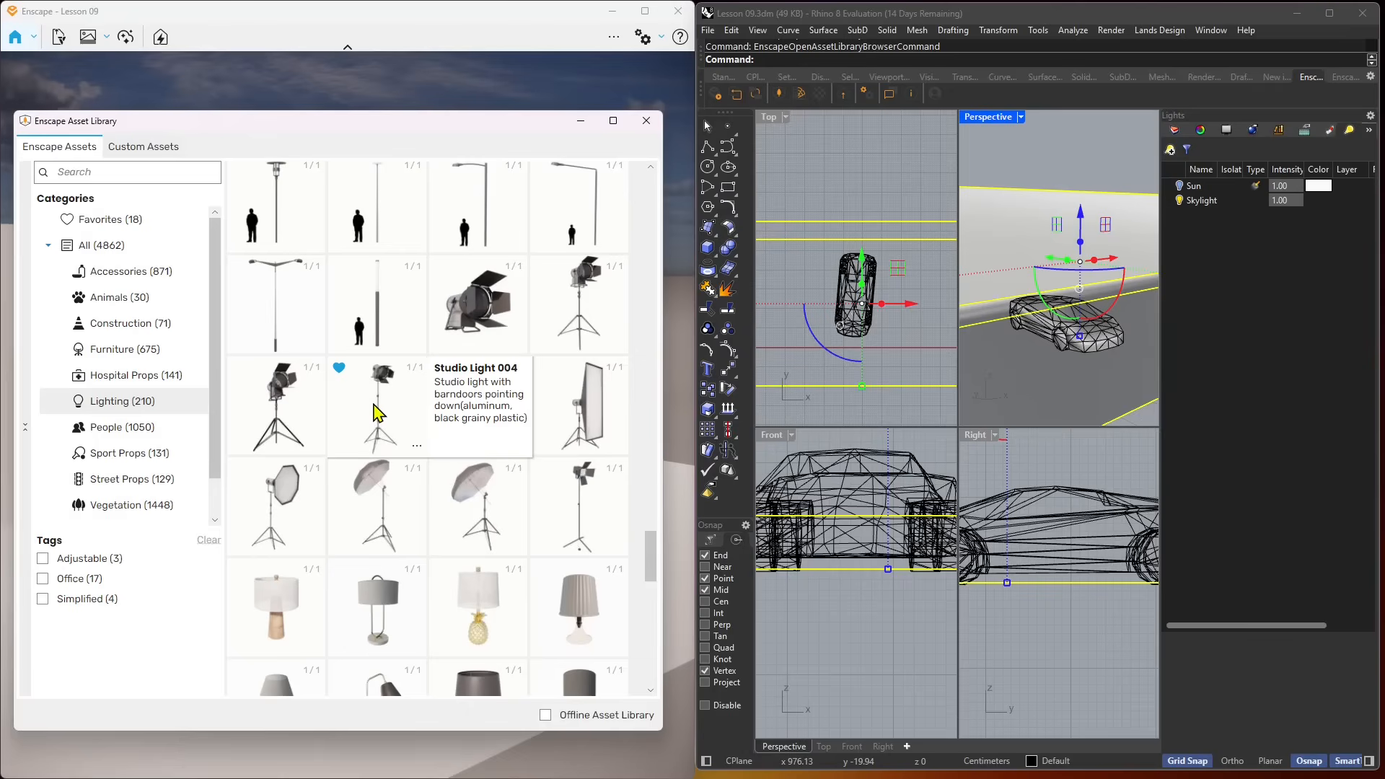
Add Studio Lights 006, 007, 008 and 009 and the tripod barndoor light beside them to the favorite assets
{"action": "mouse_move", "coordinate": [605, 432]}
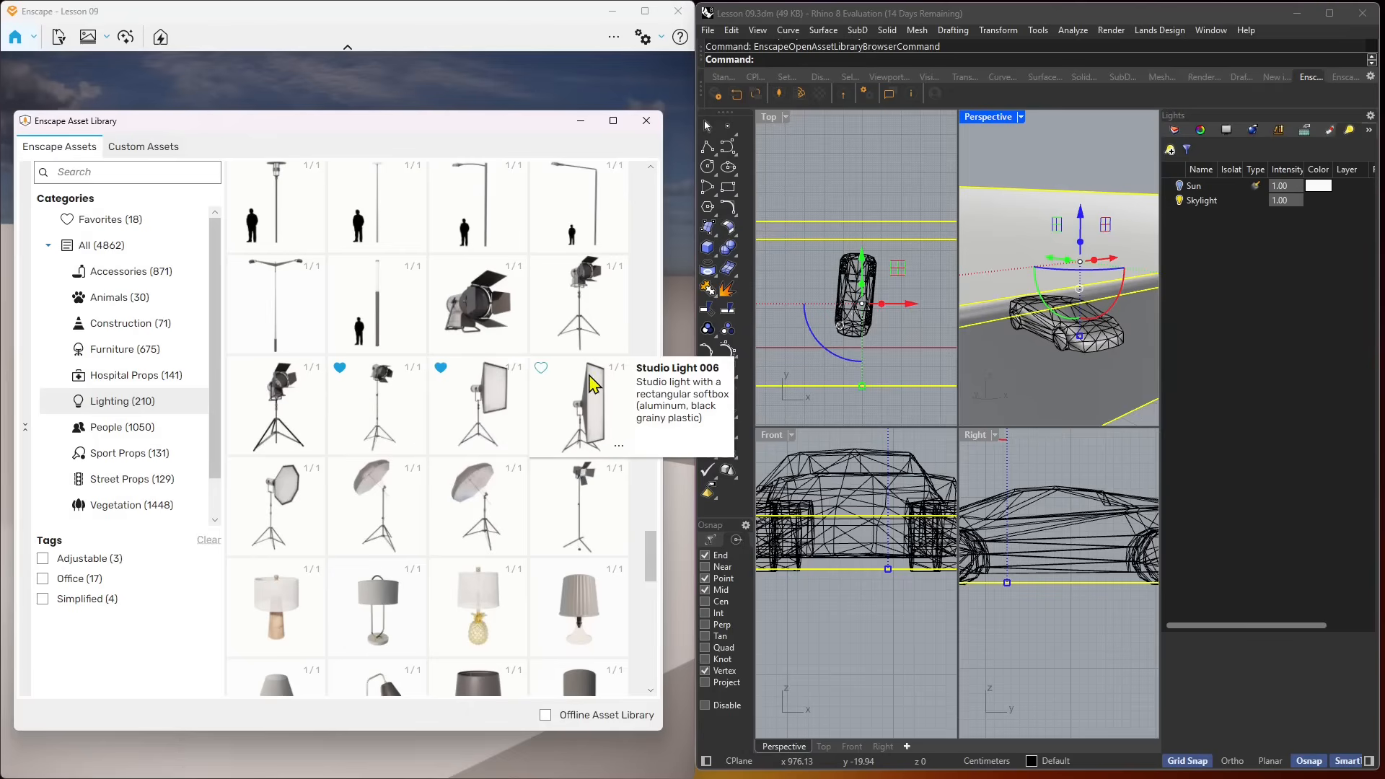
{"action": "left_click", "coordinate": [542, 369]}
{"action": "mouse_move", "coordinate": [288, 521]}
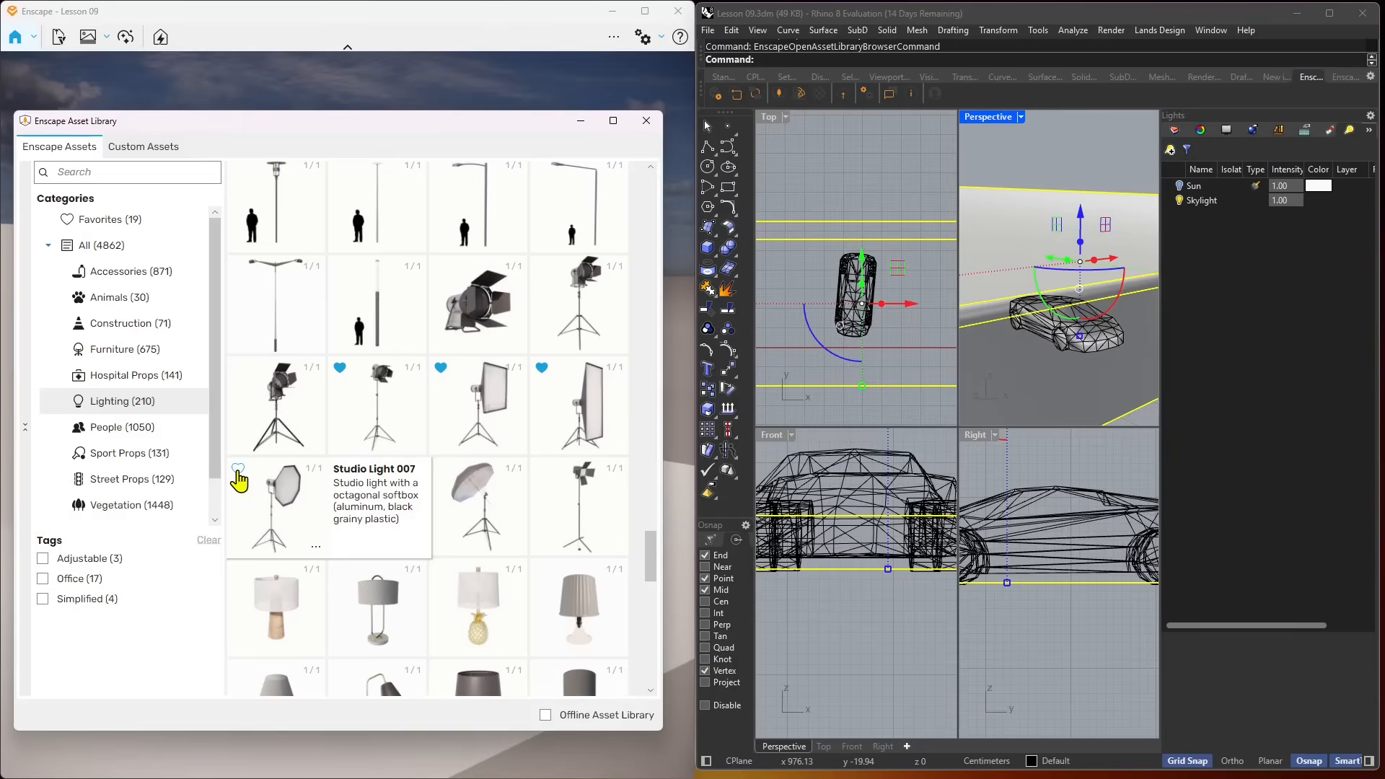
{"action": "left_click", "coordinate": [238, 469]}
{"action": "mouse_move", "coordinate": [479, 514]}
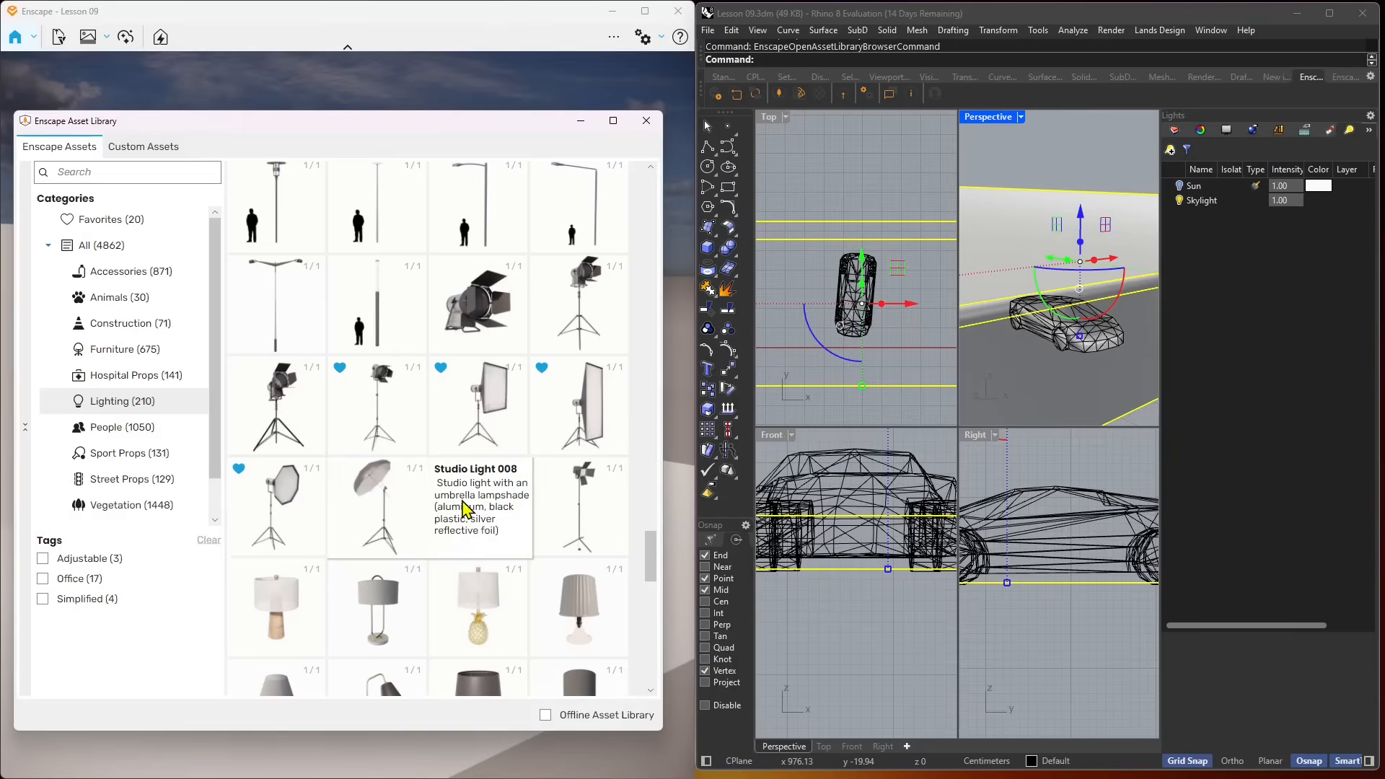
{"action": "left_click", "coordinate": [339, 470]}
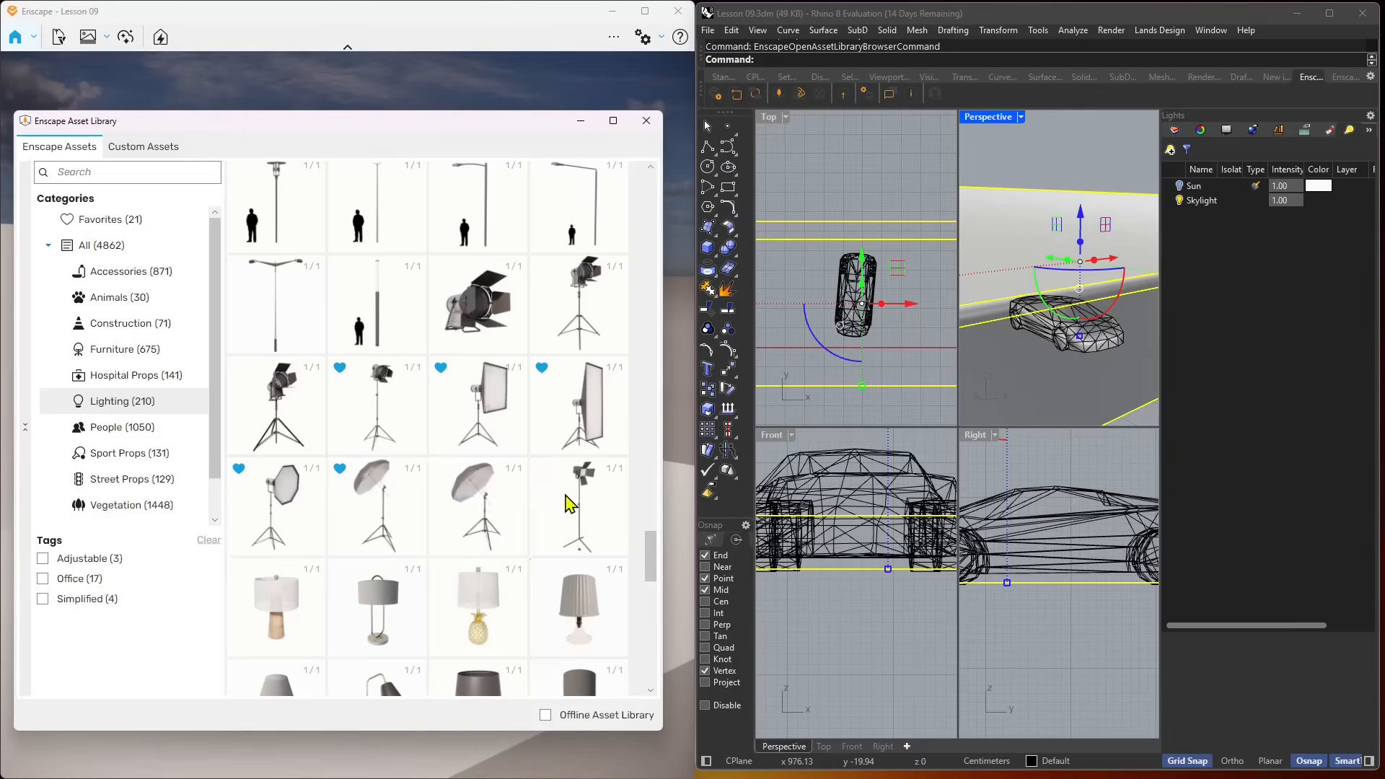
{"action": "mouse_move", "coordinate": [484, 498]}
{"action": "left_click", "coordinate": [440, 469]}
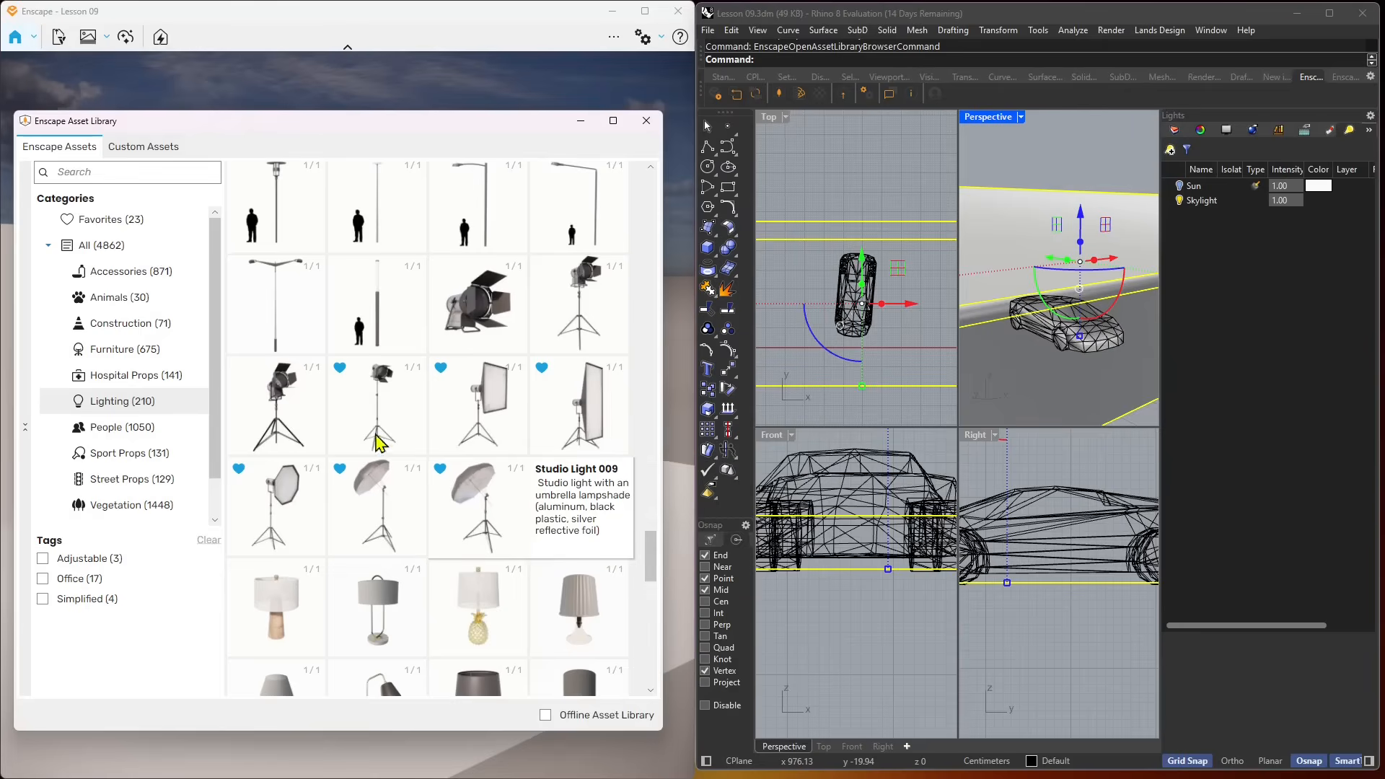
{"action": "mouse_move", "coordinate": [579, 352]}
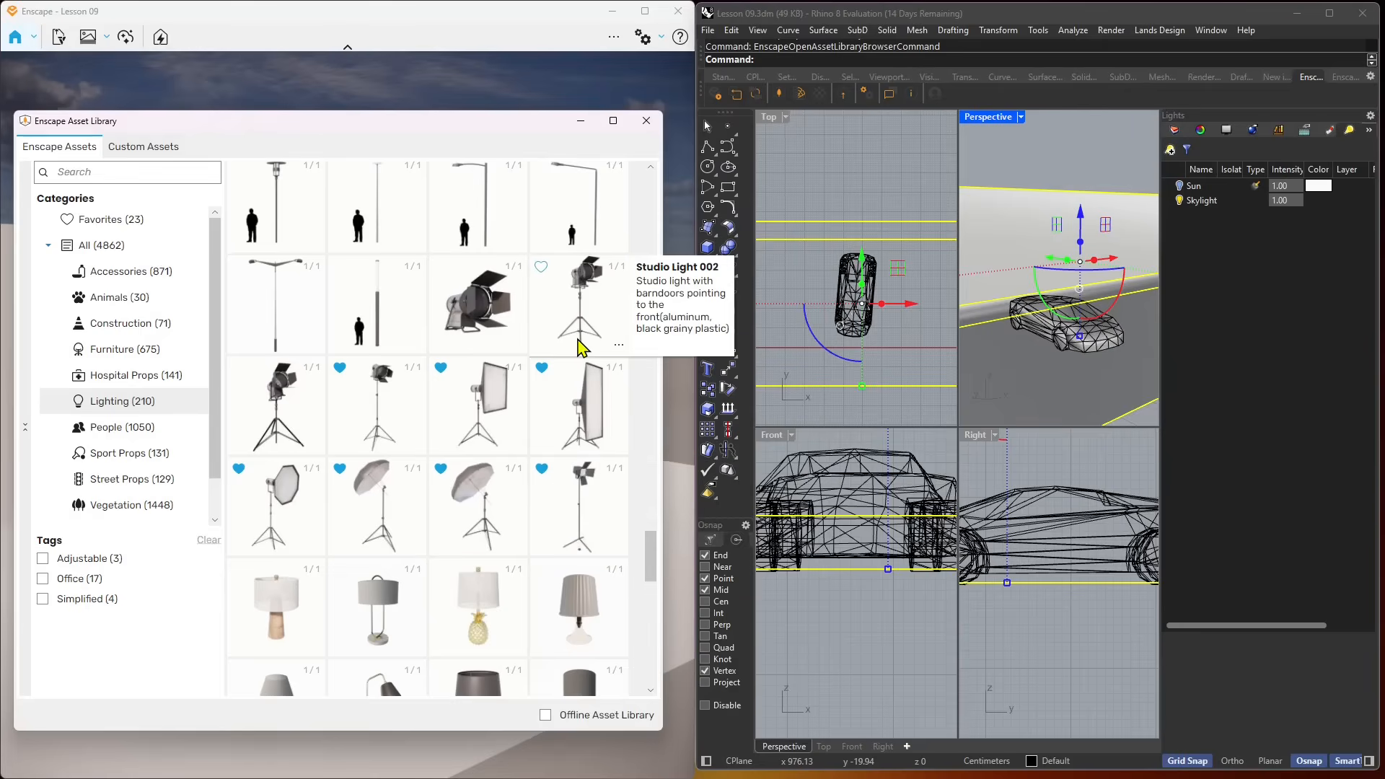
Place Studio Light 004 on the backdrop's floor near the car's front corner in the Top view
{"action": "mouse_move", "coordinate": [402, 404]}
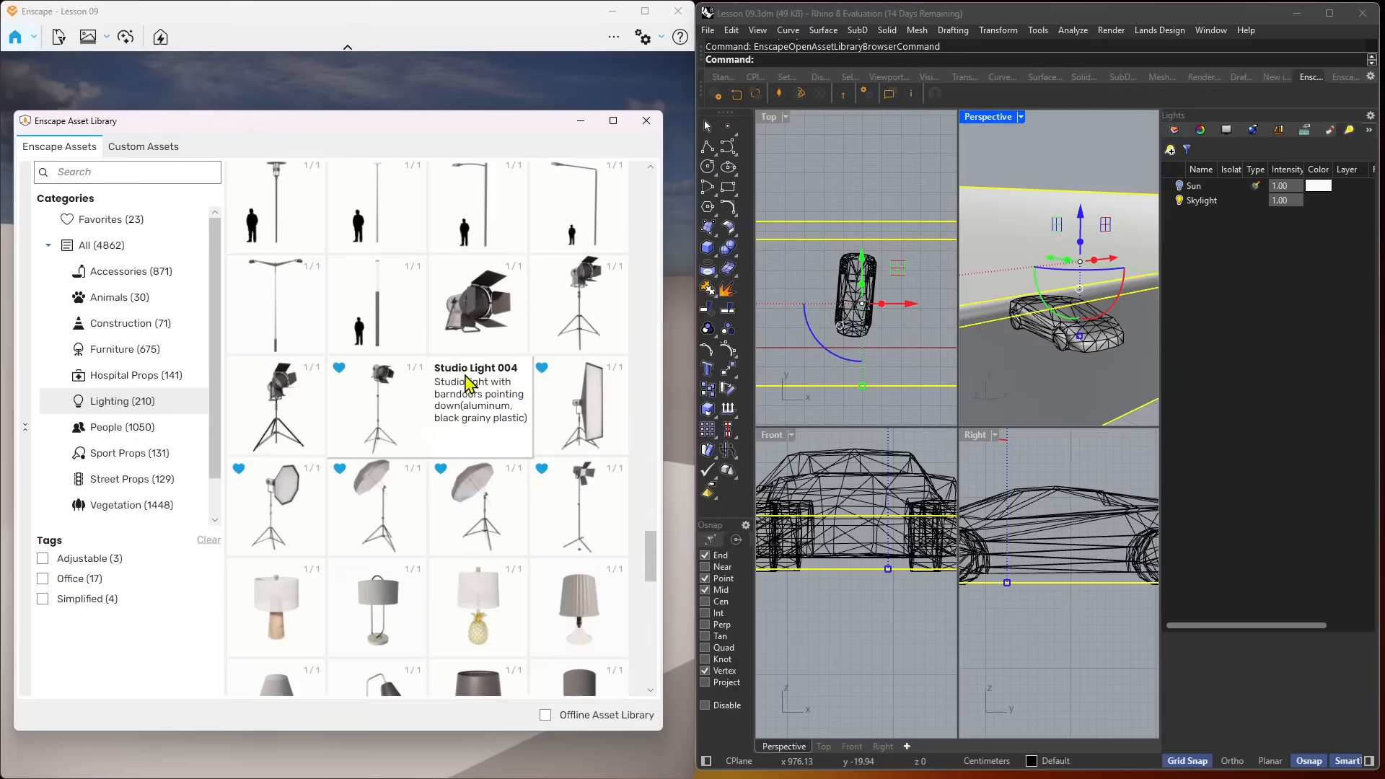
{"action": "left_click", "coordinate": [380, 431]}
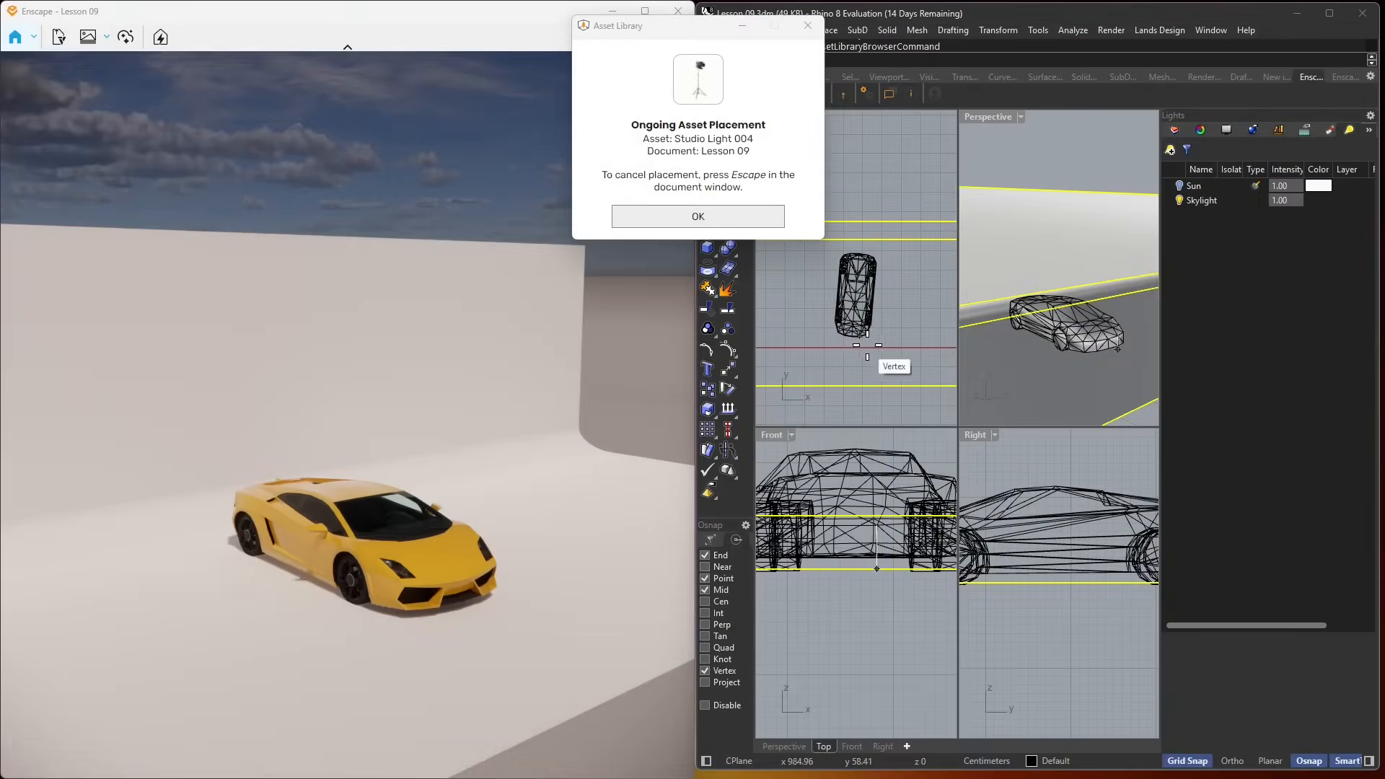
{"action": "scroll", "coordinate": [877, 300], "scroll_direction": "up", "scroll_amount": 4}
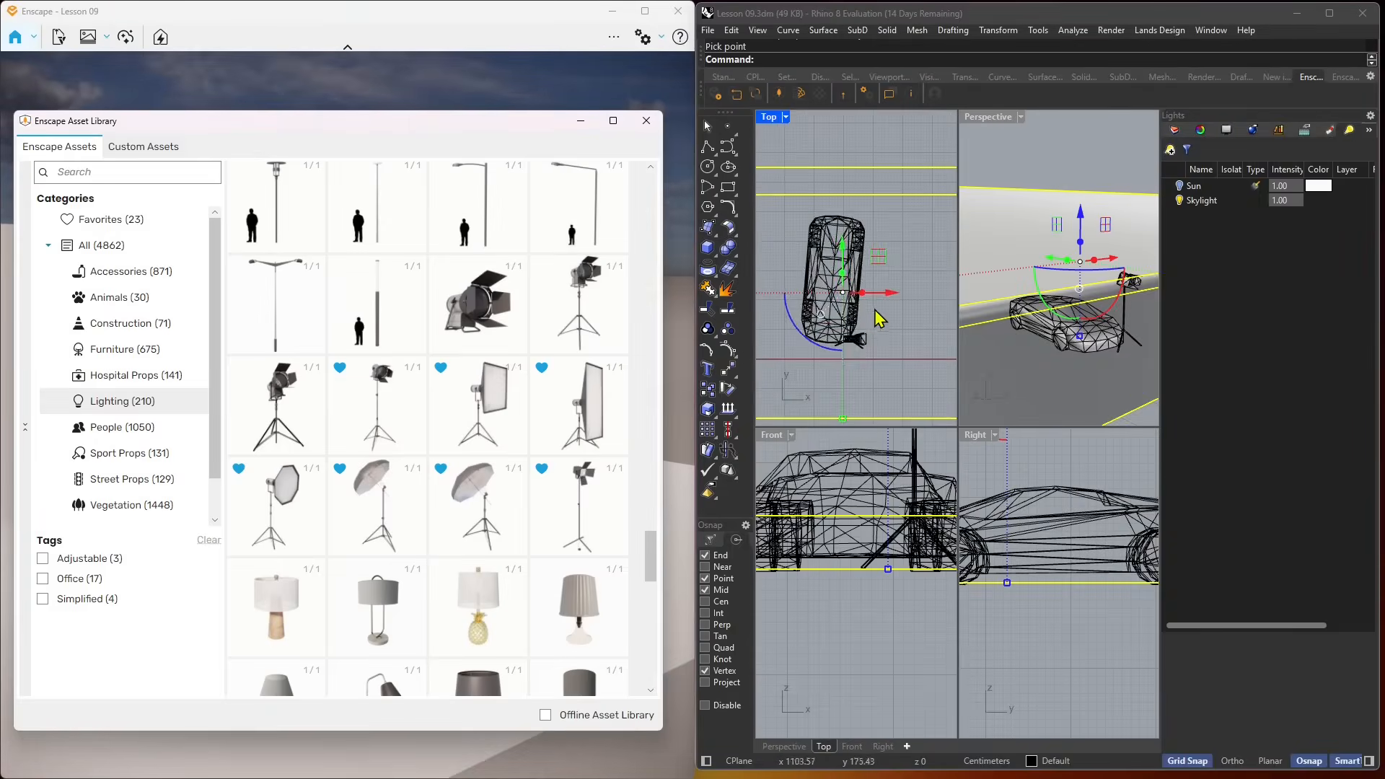
Undo the accidental backdrop change, then select the placed studio light and move it away from the car's front corner
{"action": "left_click_drag", "start_coordinate": [870, 240], "coordinate": [929, 324]}
{"action": "key", "text": "ctrl+z"}
{"action": "left_click", "coordinate": [1133, 284]}
{"action": "scroll", "coordinate": [913, 247], "scroll_direction": "down", "scroll_amount": 2}
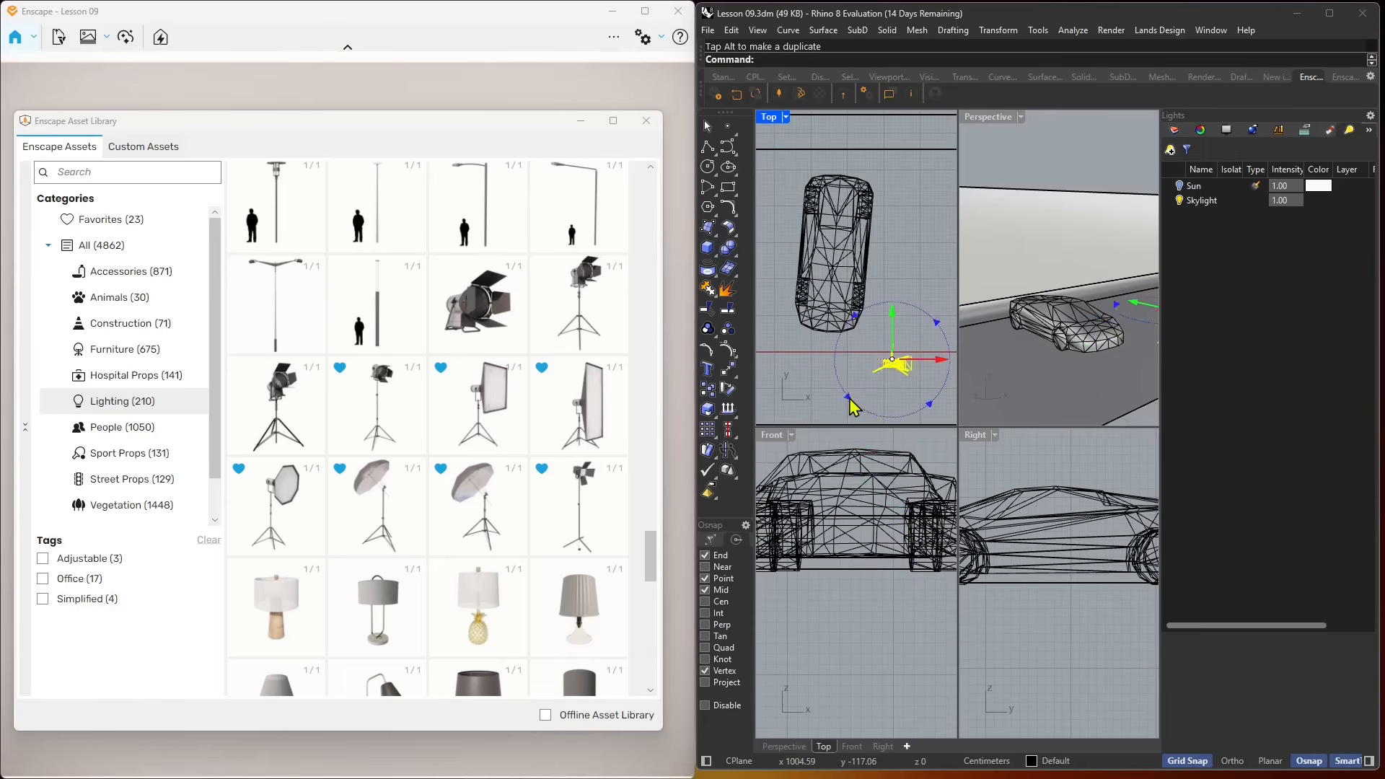
Rotate the studio light in the Top view to face the car and move it farther back from the car
{"action": "left_click_drag", "start_coordinate": [853, 402], "coordinate": [940, 373]}
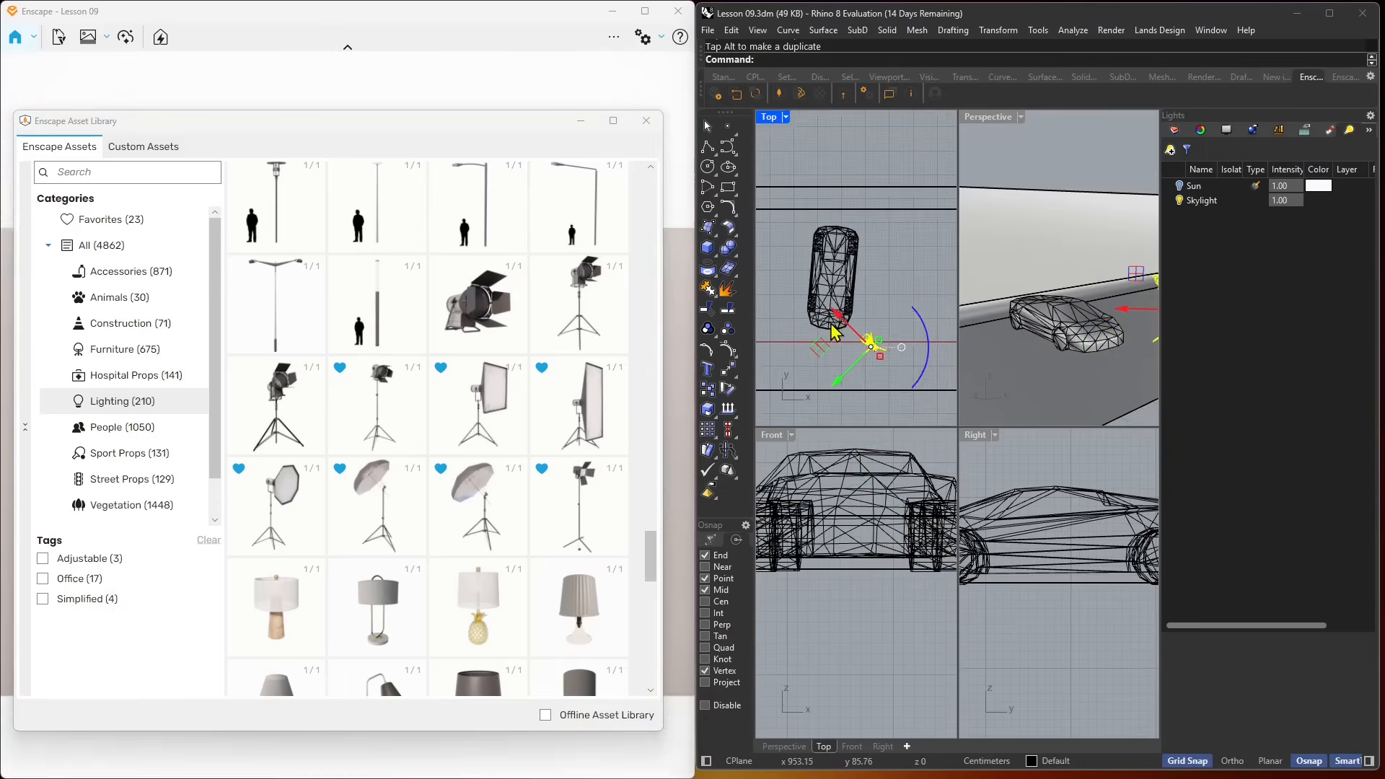
{"action": "scroll", "coordinate": [908, 372], "scroll_direction": "down", "scroll_amount": 1}
{"action": "left_click_drag", "start_coordinate": [843, 323], "coordinate": [876, 354]}
{"action": "scroll", "coordinate": [906, 331], "scroll_direction": "down", "scroll_amount": 4}
{"action": "scroll", "coordinate": [909, 339], "scroll_direction": "up", "scroll_amount": 1}
{"action": "scroll", "coordinate": [1035, 354], "scroll_direction": "down", "scroll_amount": 3}
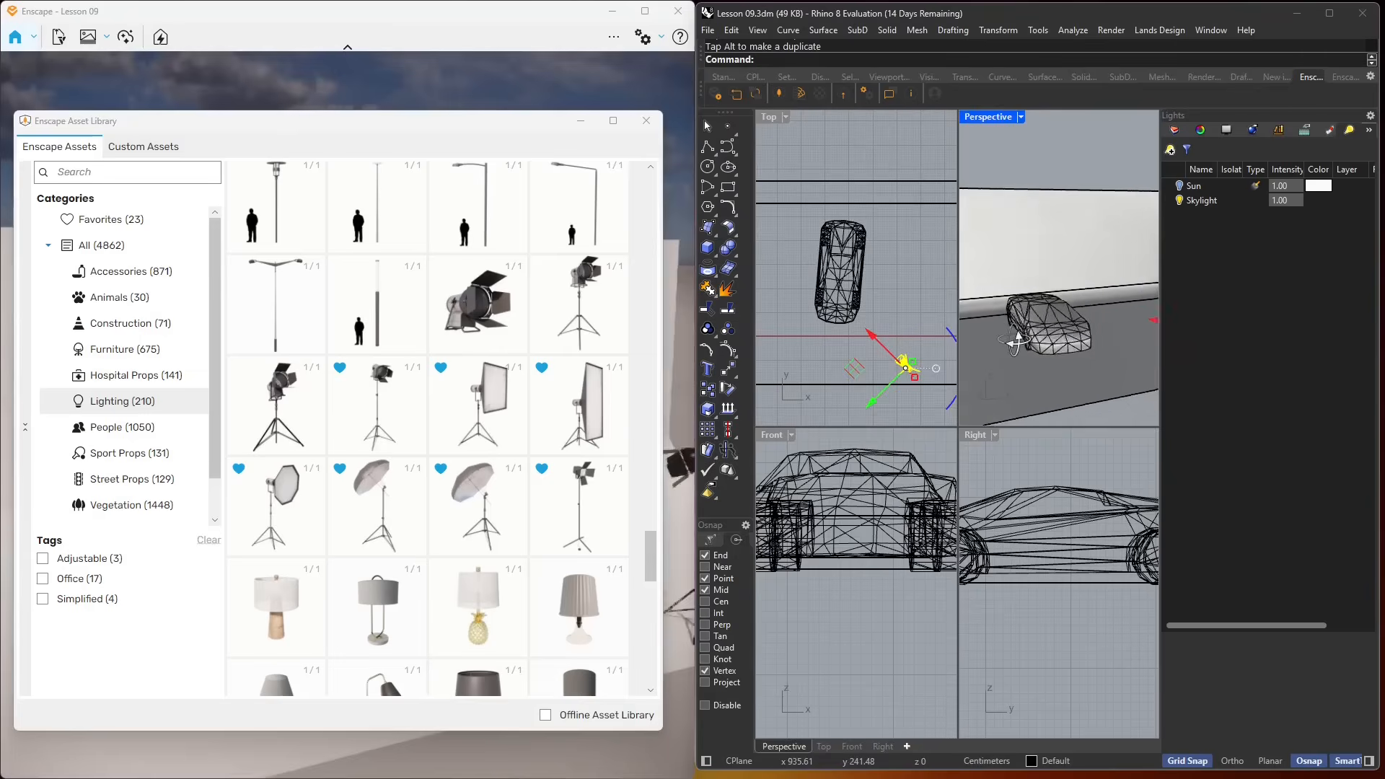
{"action": "scroll", "coordinate": [1083, 335], "scroll_direction": "up", "scroll_amount": 1}
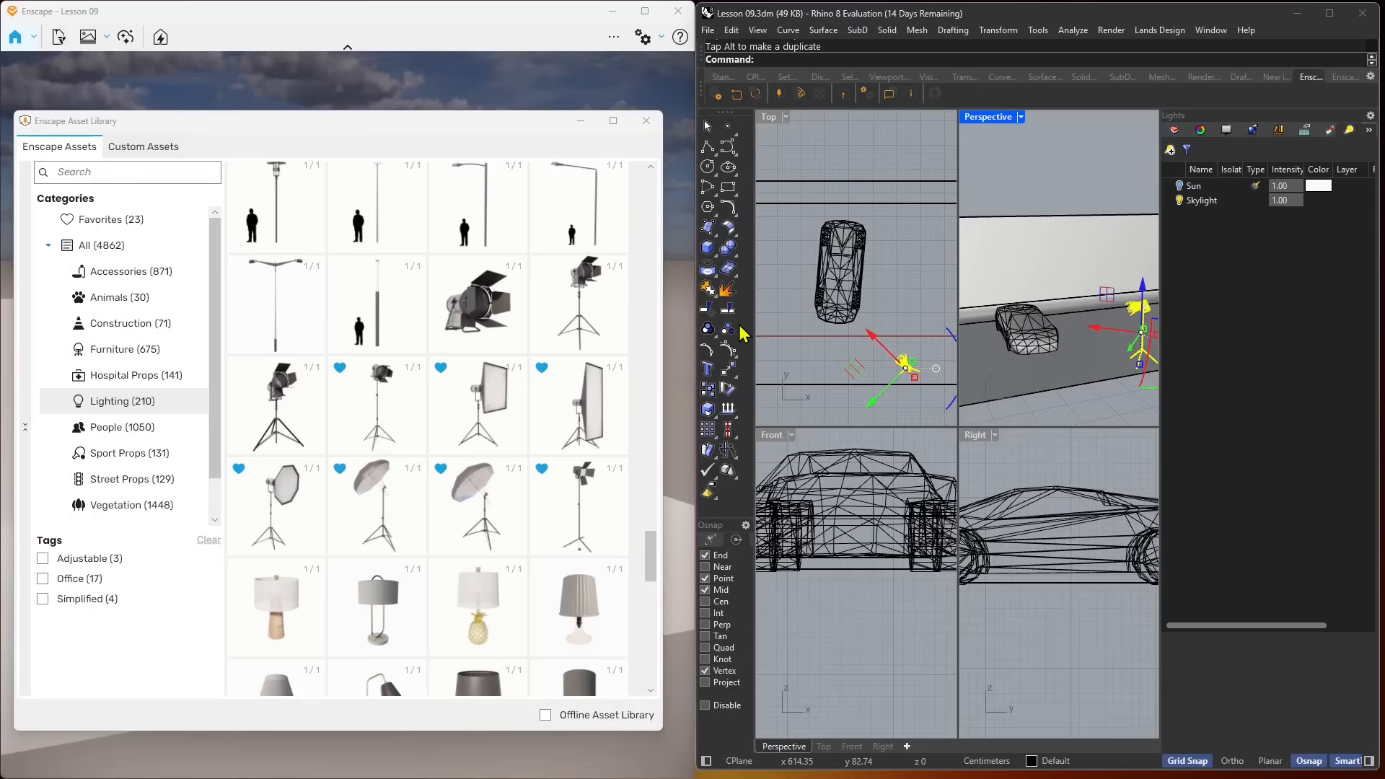
{"action": "scroll", "coordinate": [877, 336], "scroll_direction": "down", "scroll_amount": 1}
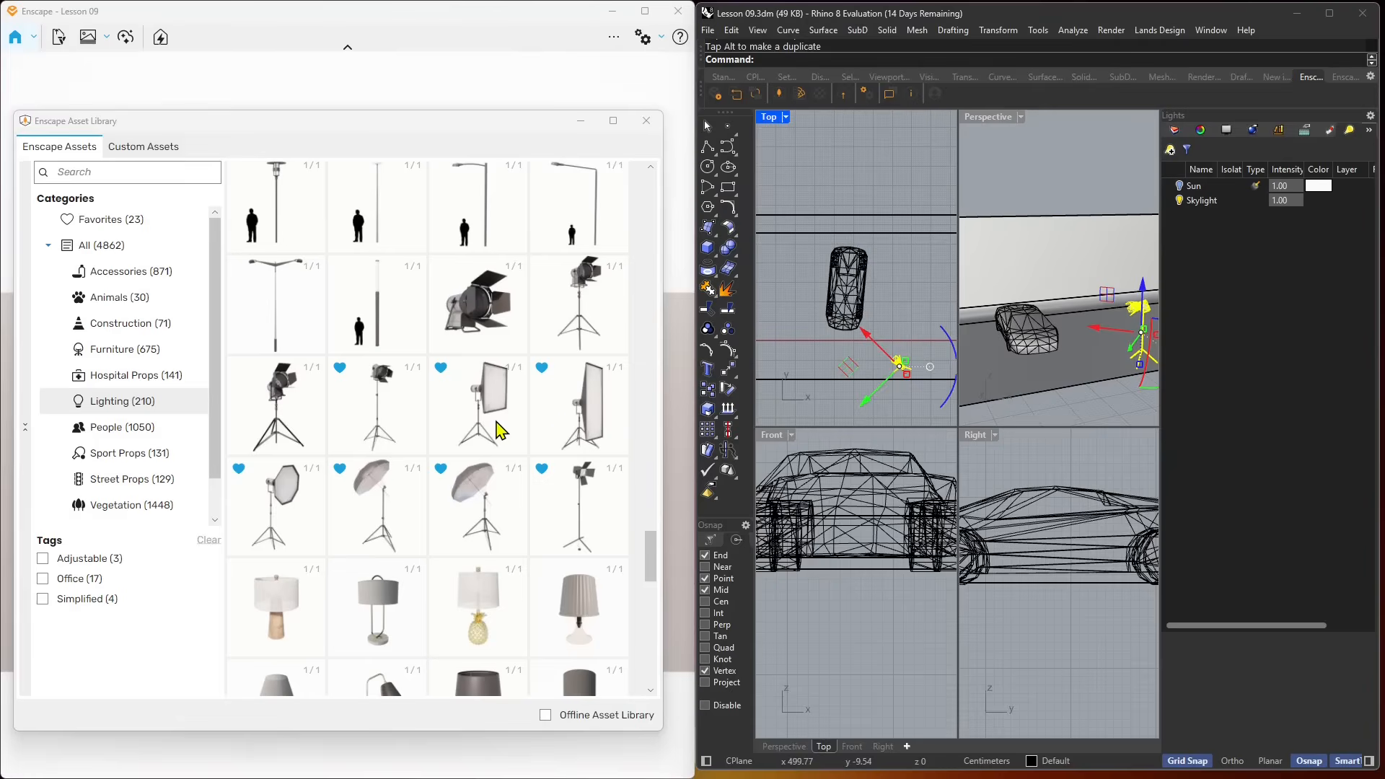
Place Studio Light 006 beside the car, opposite the softbox light on its other side, and close the asset library
{"action": "mouse_move", "coordinate": [501, 430]}
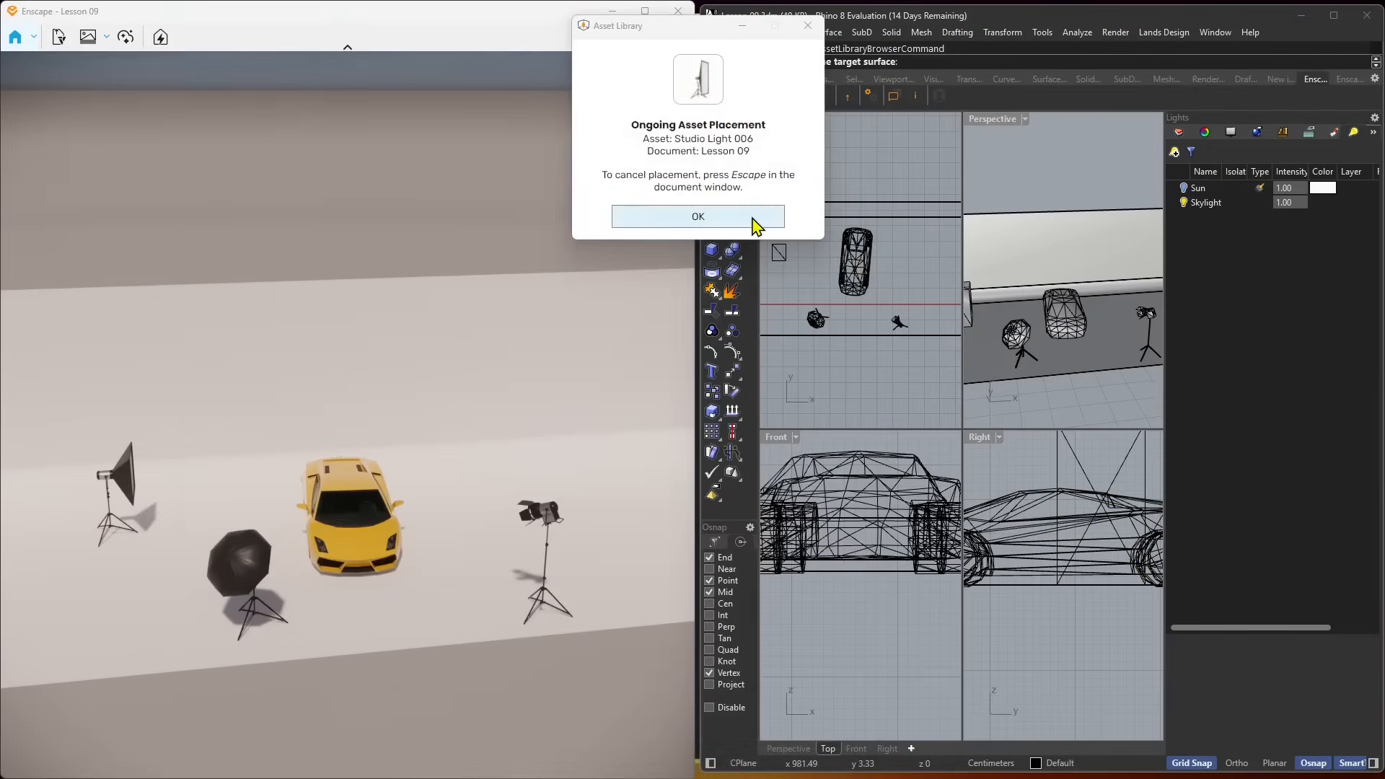
{"action": "left_click", "coordinate": [754, 218]}
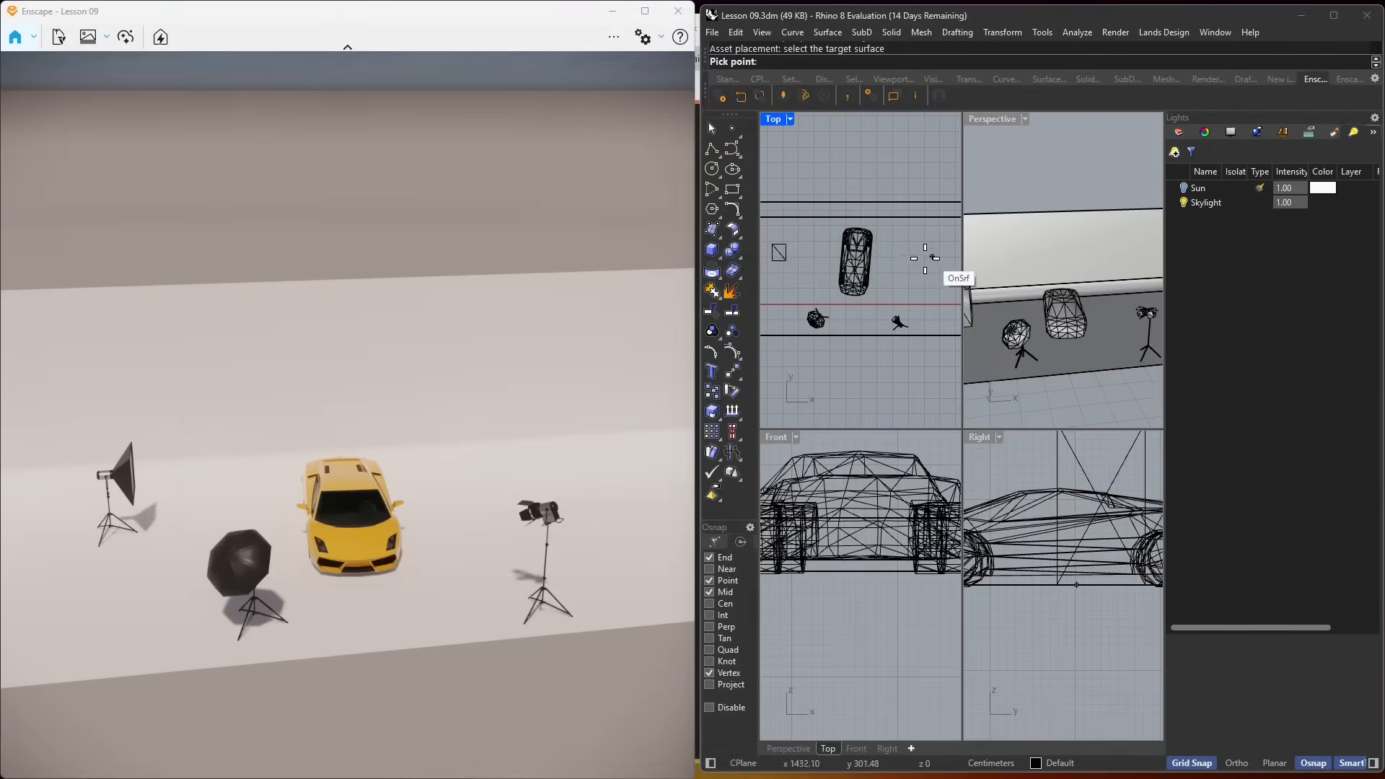
{"action": "left_click", "coordinate": [925, 258]}
{"action": "scroll", "coordinate": [1073, 349], "scroll_direction": "up", "scroll_amount": 3}
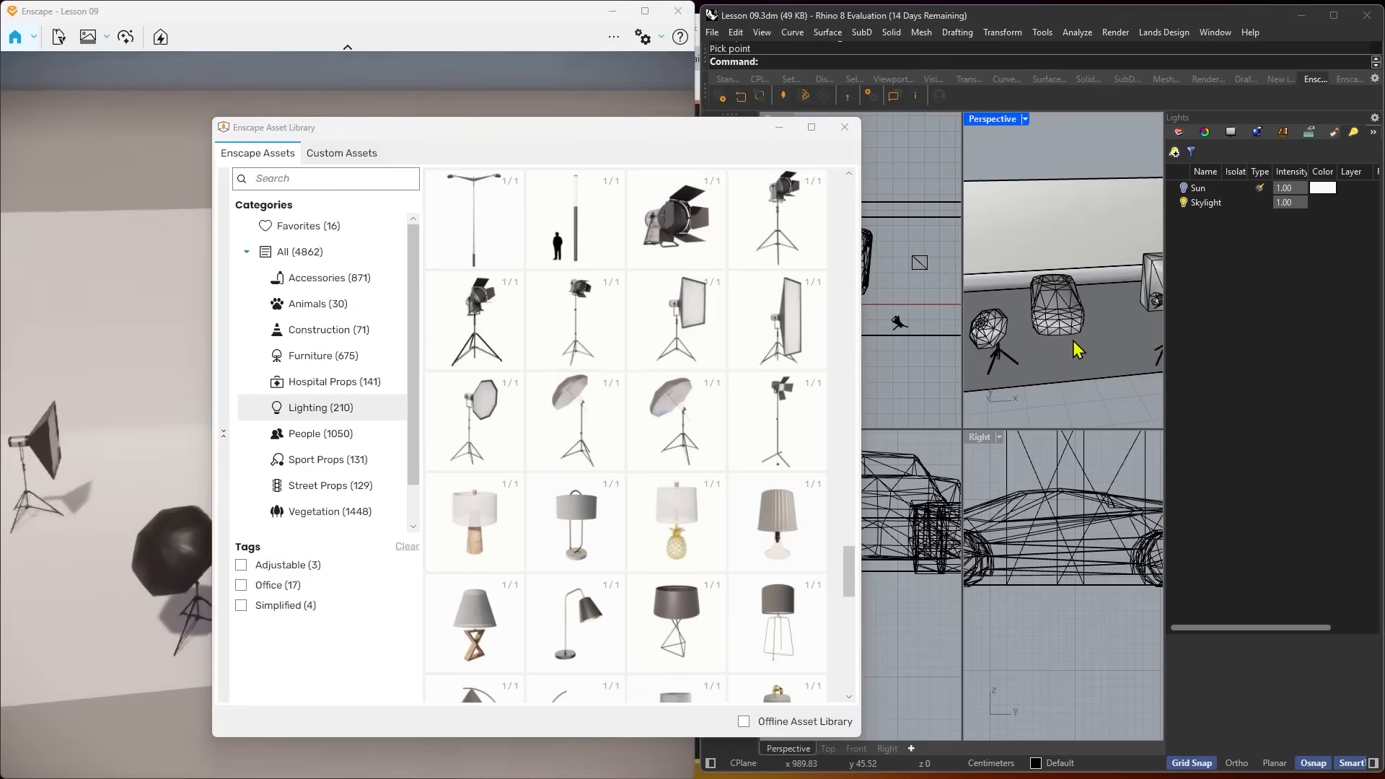
{"action": "left_click", "coordinate": [845, 127]}
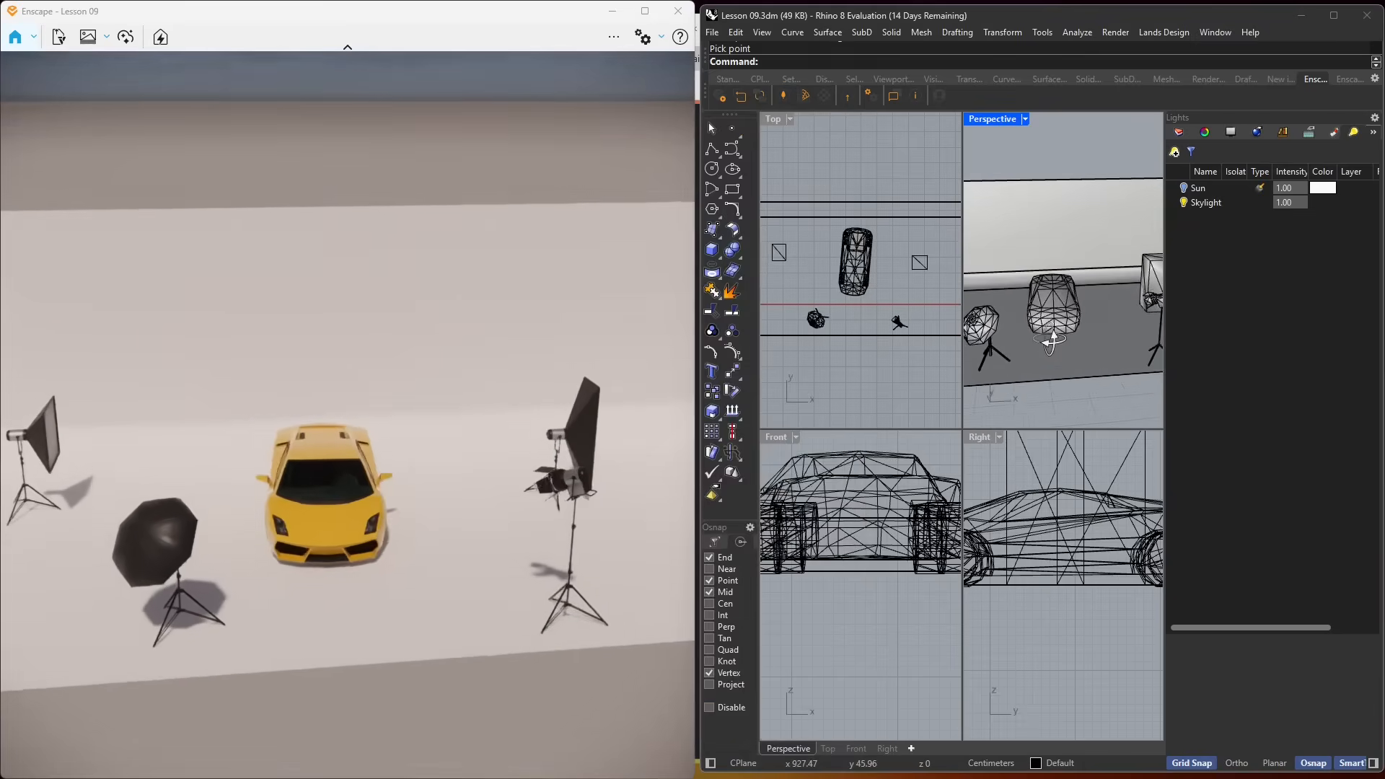
Shift the rendered scene's time of day to night so the studio lights become the main light source
{"action": "right_click_drag", "start_coordinate": [1052, 340], "coordinate": [1064, 329]}
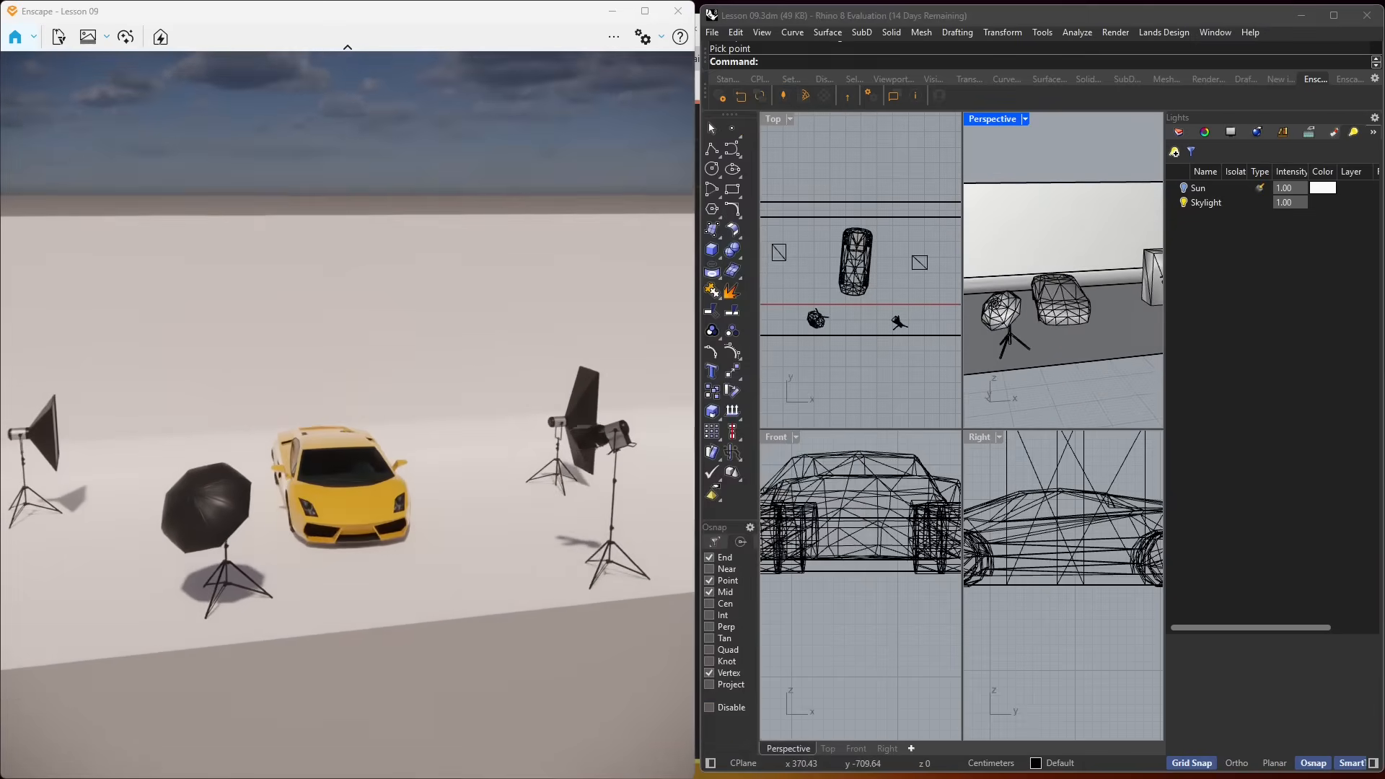
{"action": "right_click_drag", "start_coordinate": [426, 603], "coordinate": [600, 544]}
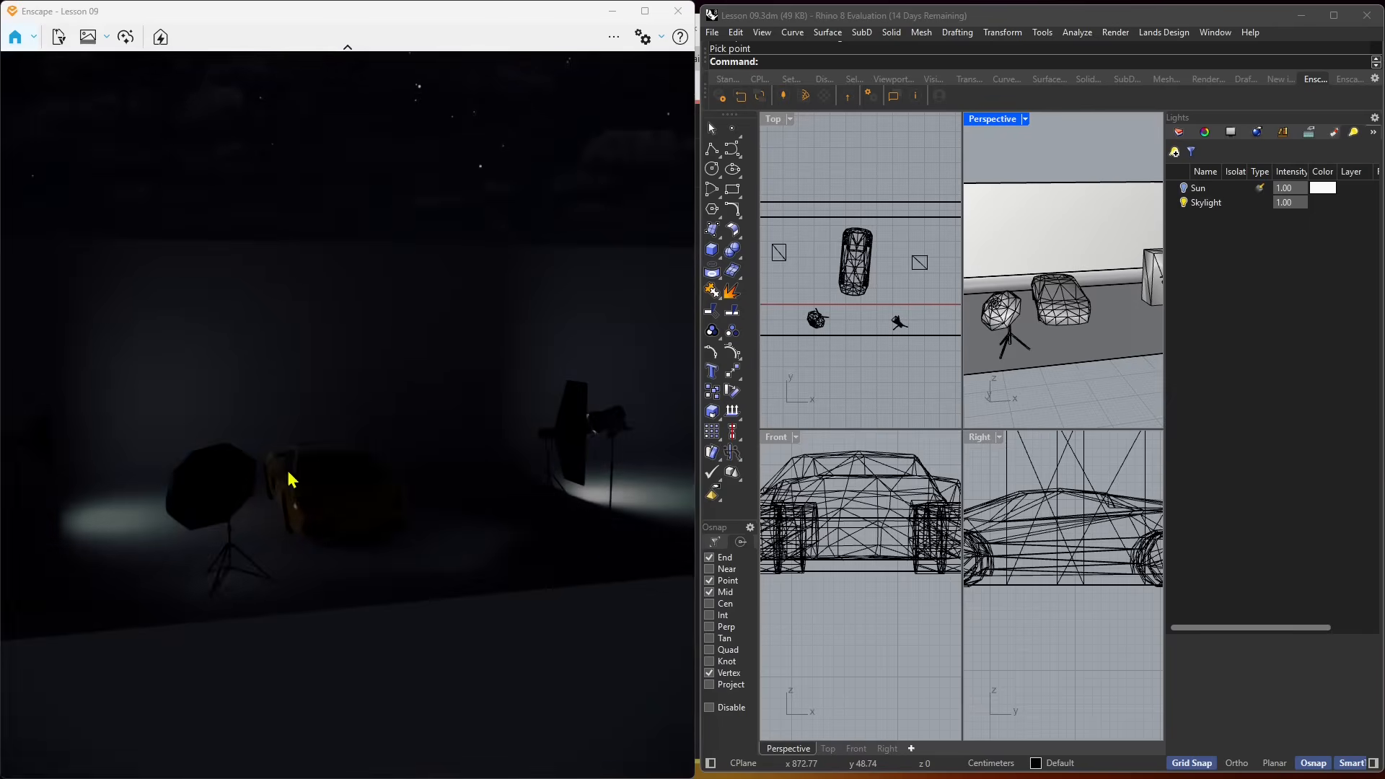
Rotate Studio Light 006 so its lit panel faces the car, and move it farther away from the car
{"action": "left_click", "coordinate": [920, 264]}
{"action": "scroll", "coordinate": [930, 264], "scroll_direction": "up", "scroll_amount": 2}
{"action": "scroll", "coordinate": [930, 265], "scroll_direction": "down", "scroll_amount": 4}
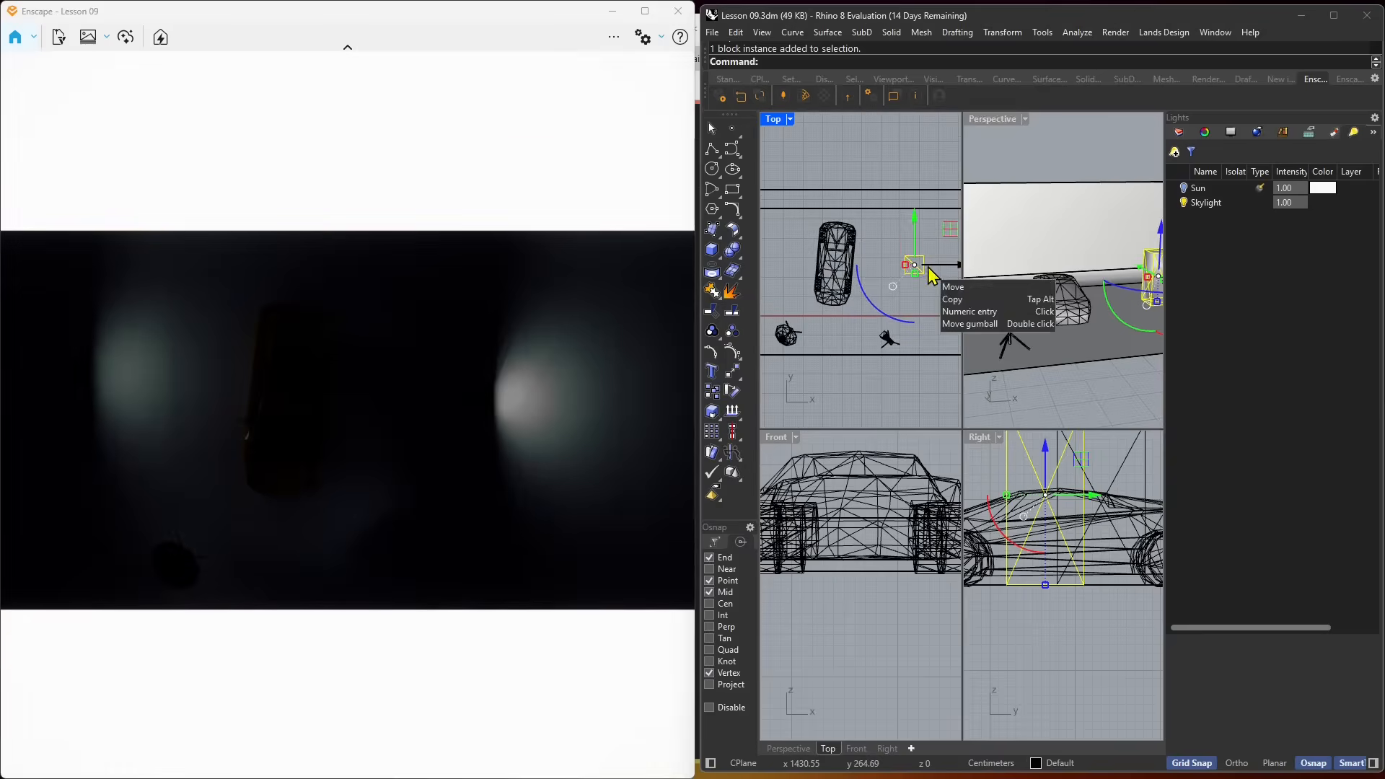
{"action": "right_click_drag", "start_coordinate": [1087, 306], "coordinate": [1048, 314]}
{"action": "scroll", "coordinate": [1048, 313], "scroll_direction": "down", "scroll_amount": 4}
{"action": "scroll", "coordinate": [1113, 299], "scroll_direction": "up", "scroll_amount": 2}
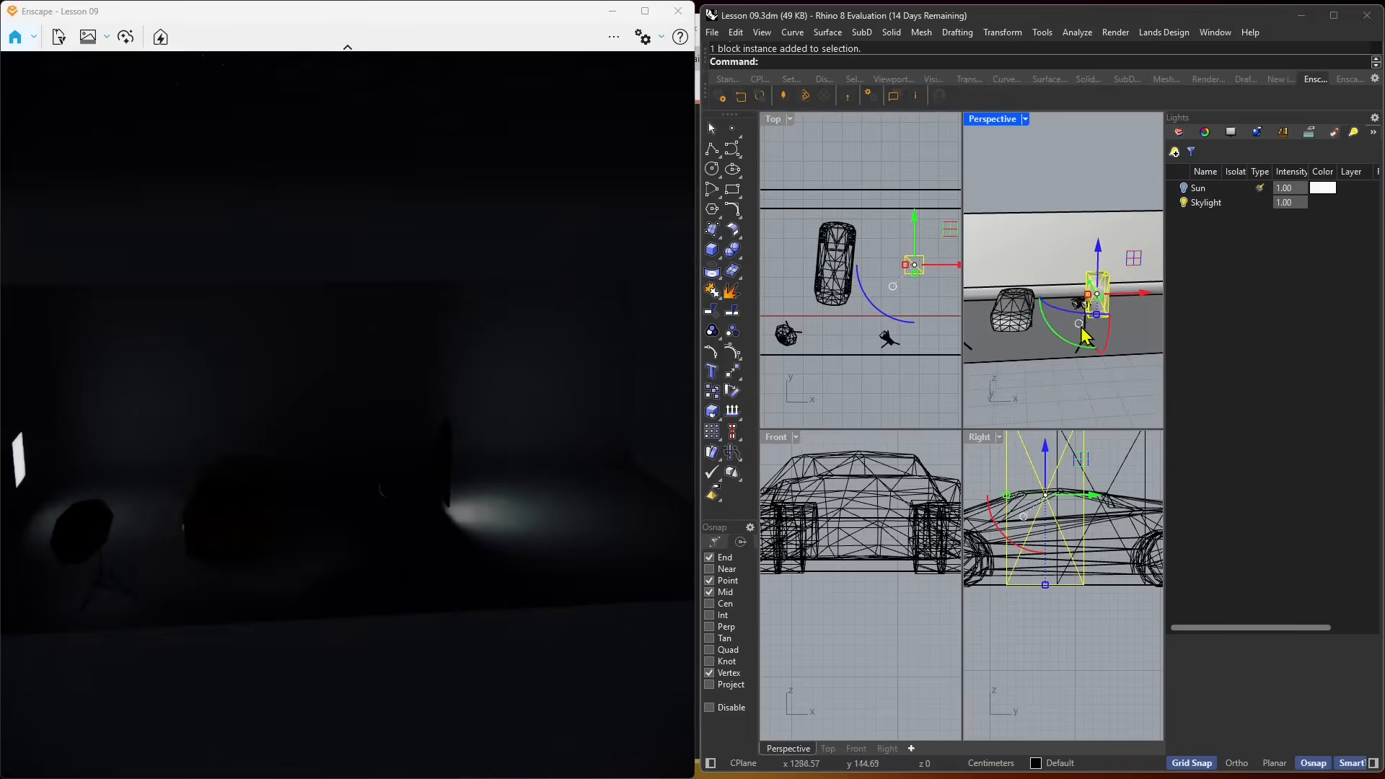
{"action": "left_click_drag", "start_coordinate": [1058, 309], "coordinate": [1129, 288]}
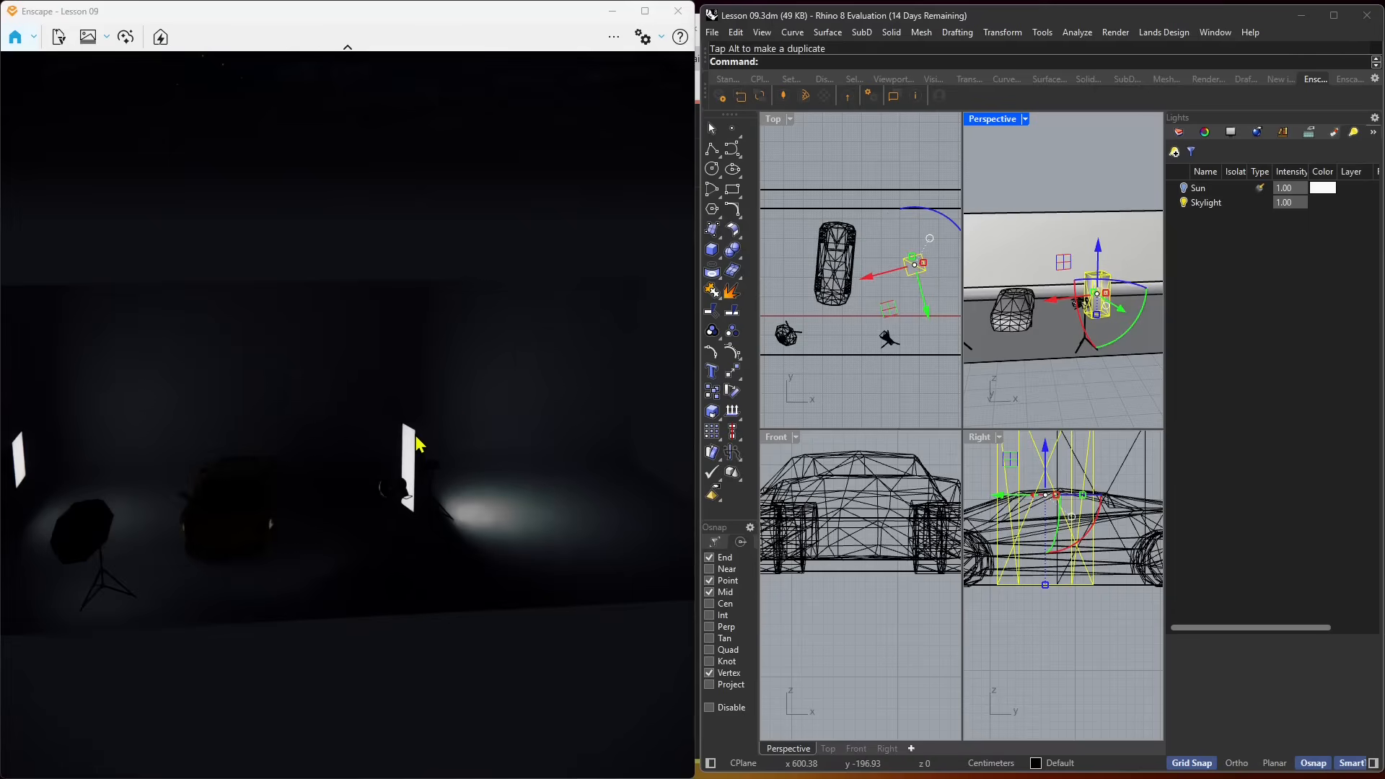
{"action": "left_click_drag", "start_coordinate": [1052, 299], "coordinate": [1073, 298]}
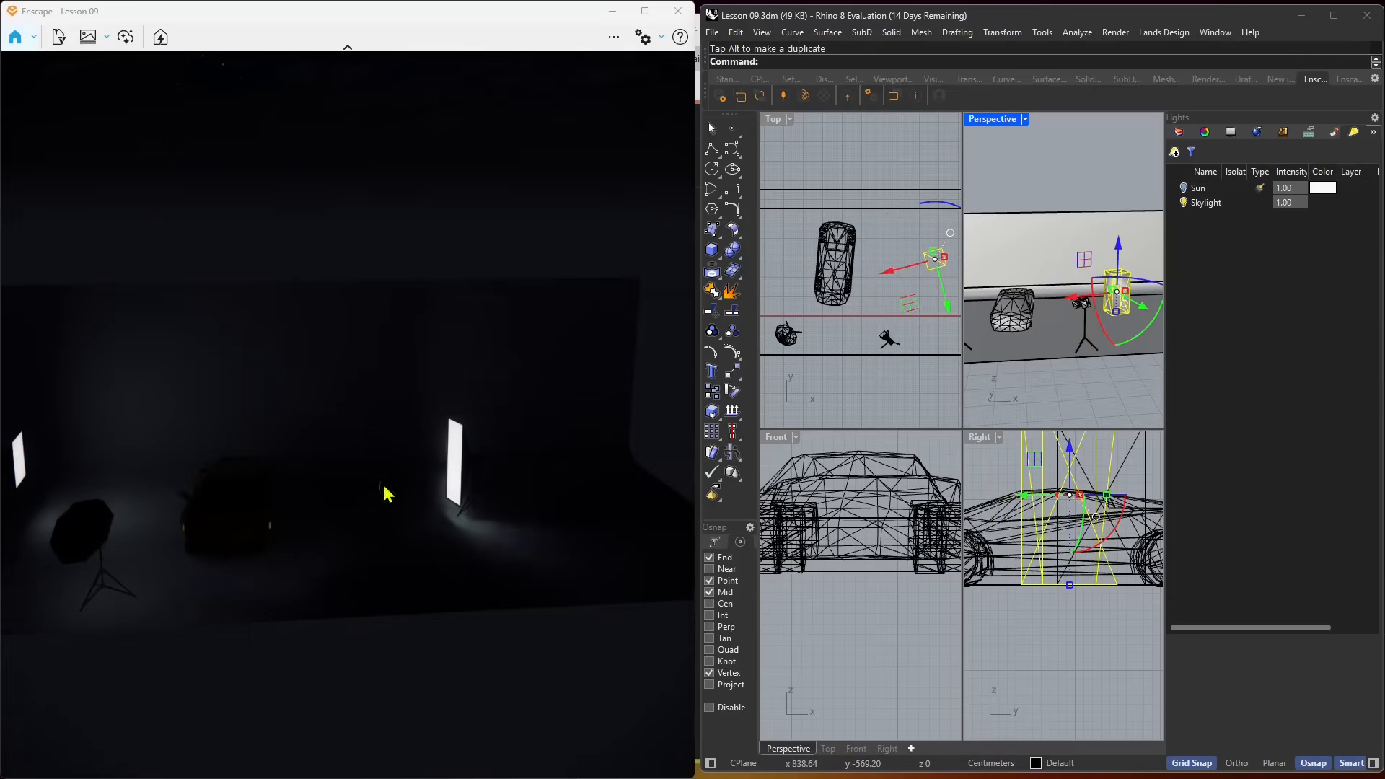
Try rotating the softbox light on the car's opposite side, and undo that rotation
{"action": "scroll", "coordinate": [1015, 325], "scroll_direction": "down", "scroll_amount": 4}
{"action": "scroll", "coordinate": [1015, 325], "scroll_direction": "up", "scroll_amount": 3}
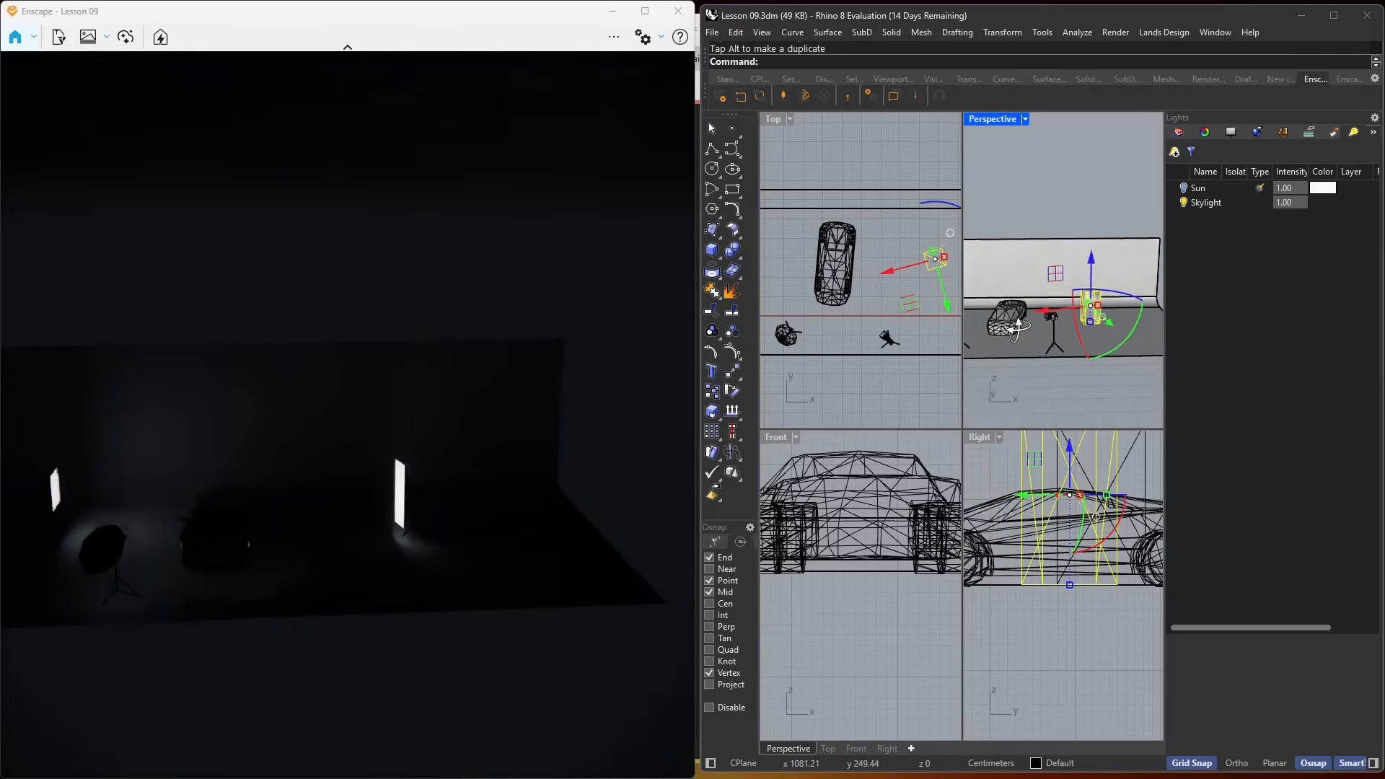
{"action": "mouse_move", "coordinate": [1014, 325]}
{"action": "right_mouse_down"}
{"action": "mouse_move", "coordinate": [1092, 326]}
{"action": "mouse_move", "coordinate": [1008, 329]}
{"action": "right_mouse_up"}
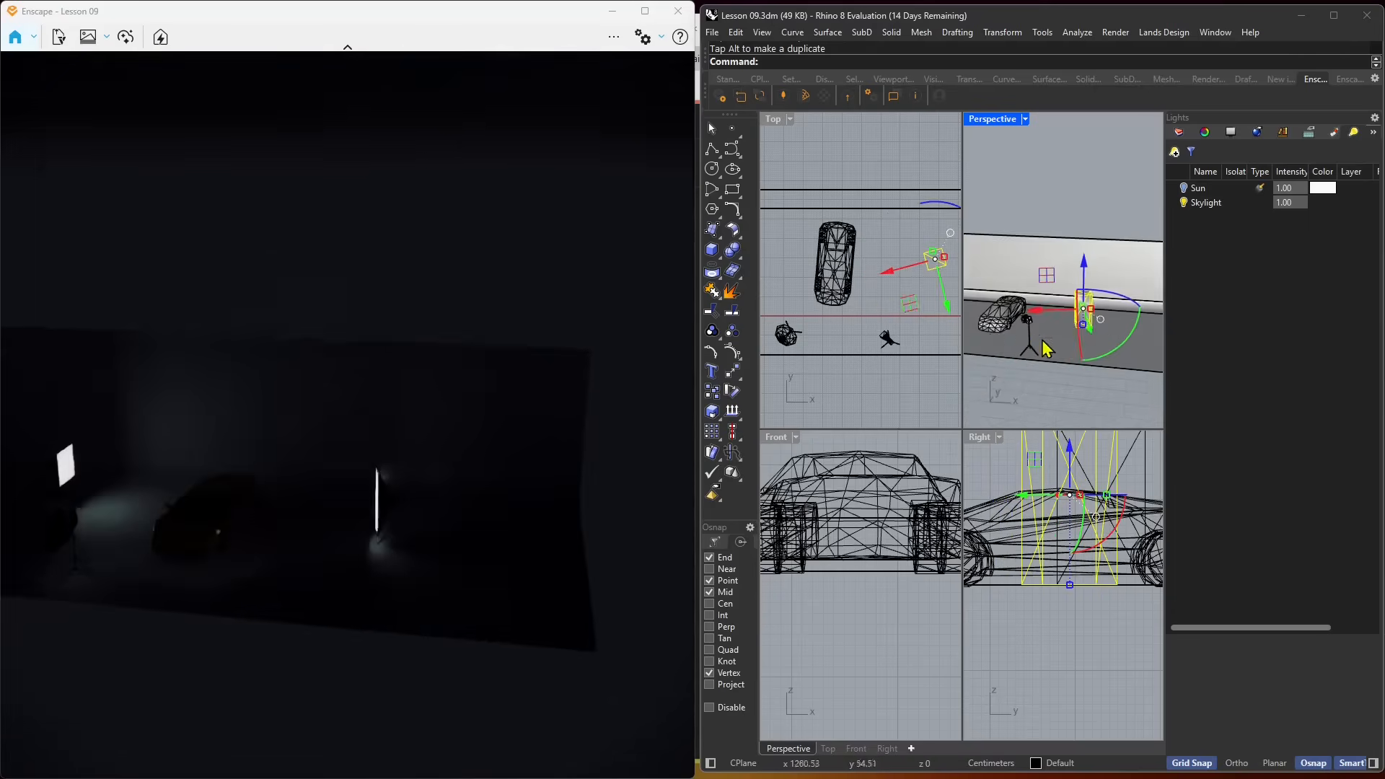
{"action": "scroll", "coordinate": [1003, 328], "scroll_direction": "down", "scroll_amount": 4}
{"action": "scroll", "coordinate": [1002, 327], "scroll_direction": "up", "scroll_amount": 4}
{"action": "left_click", "coordinate": [1002, 326]}
{"action": "scroll", "coordinate": [996, 335], "scroll_direction": "up", "scroll_amount": 4}
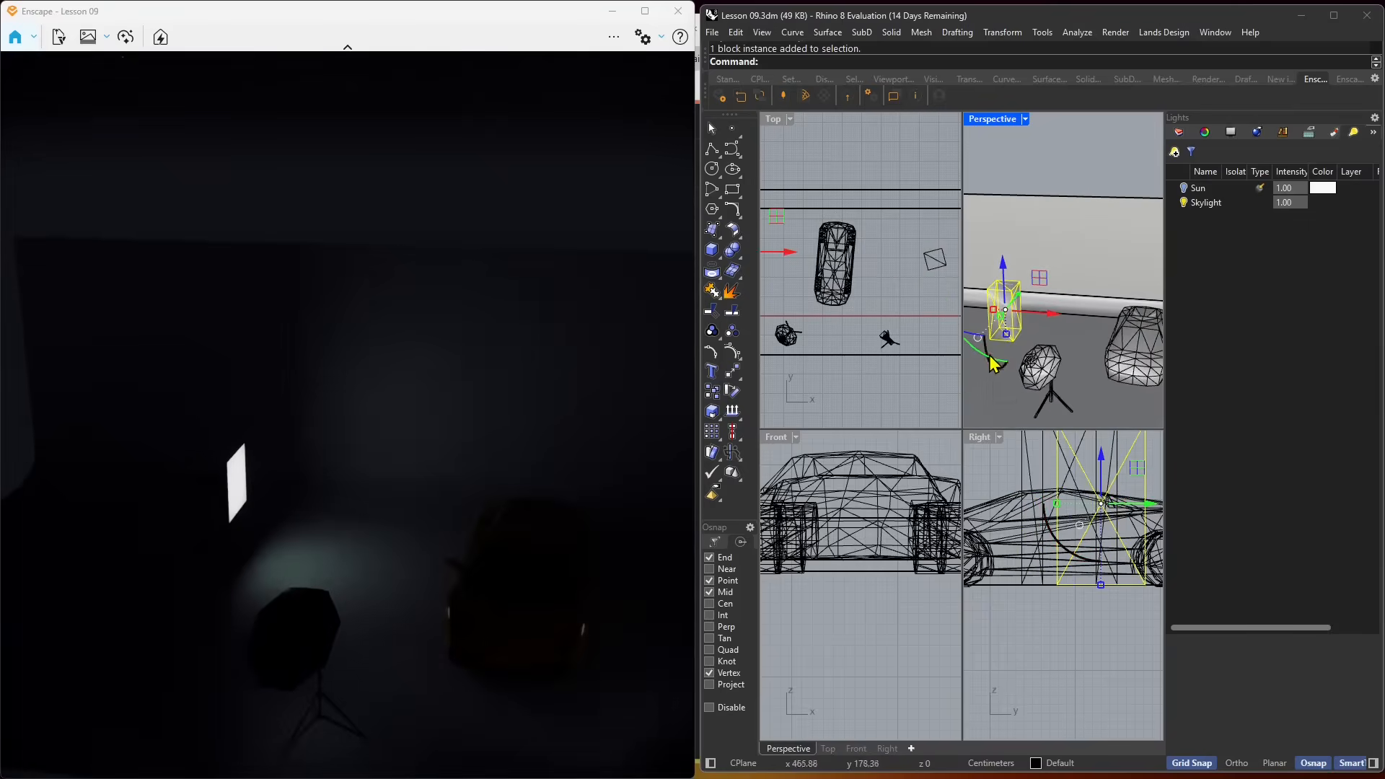
{"action": "left_click_drag", "start_coordinate": [988, 353], "coordinate": [1019, 359]}
{"action": "key", "text": "ctrl+z"}
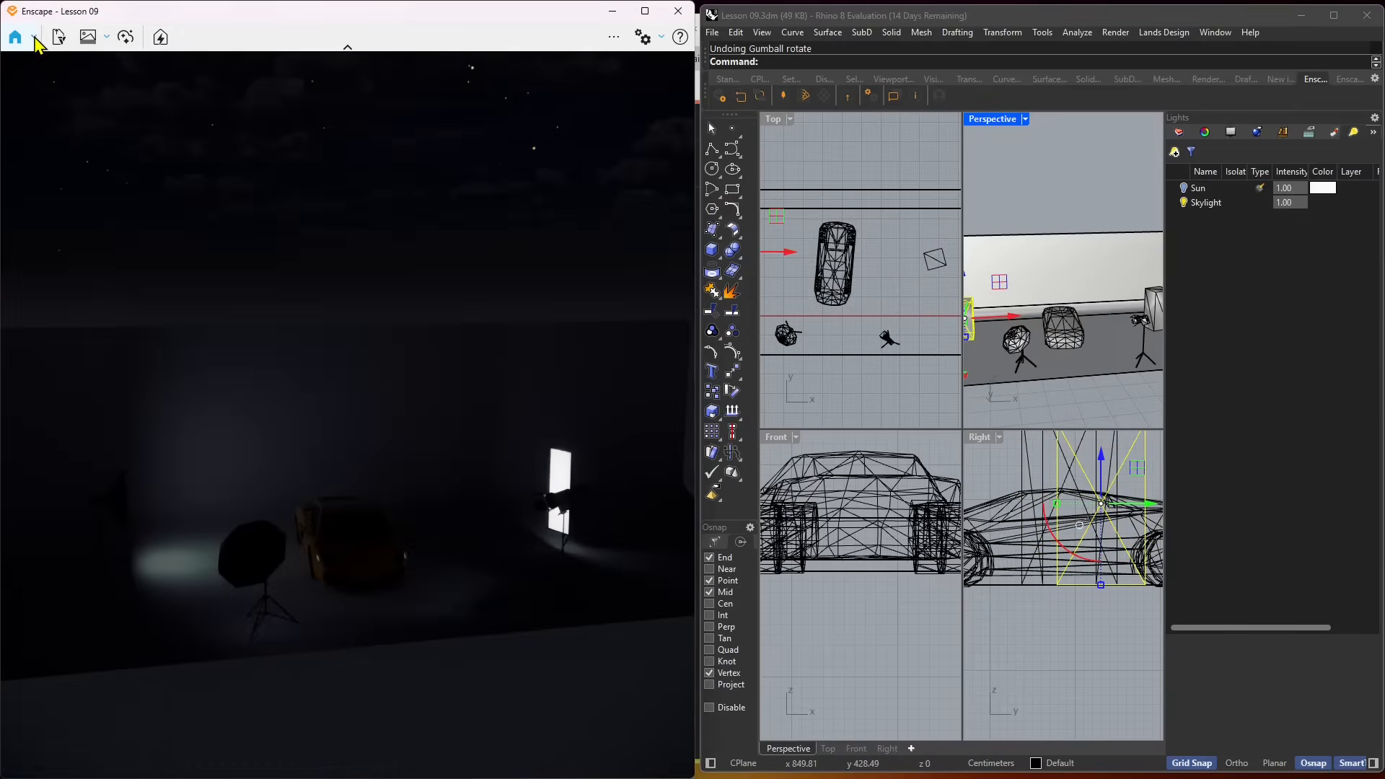
Open the asset library and select Studio Light 006 to check whether it has editable options
{"action": "left_click", "coordinate": [34, 38]}
{"action": "left_click", "coordinate": [83, 171]}
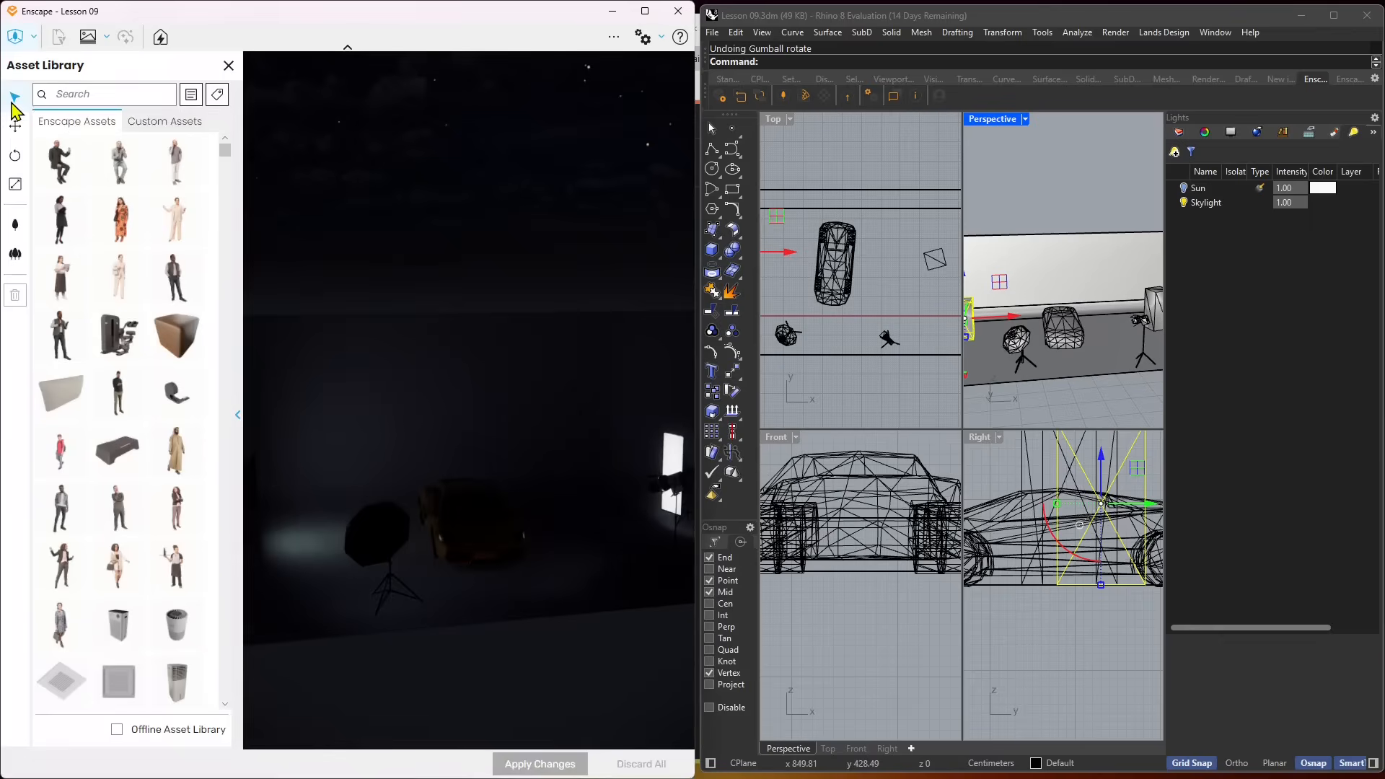
{"action": "left_click", "coordinate": [667, 462]}
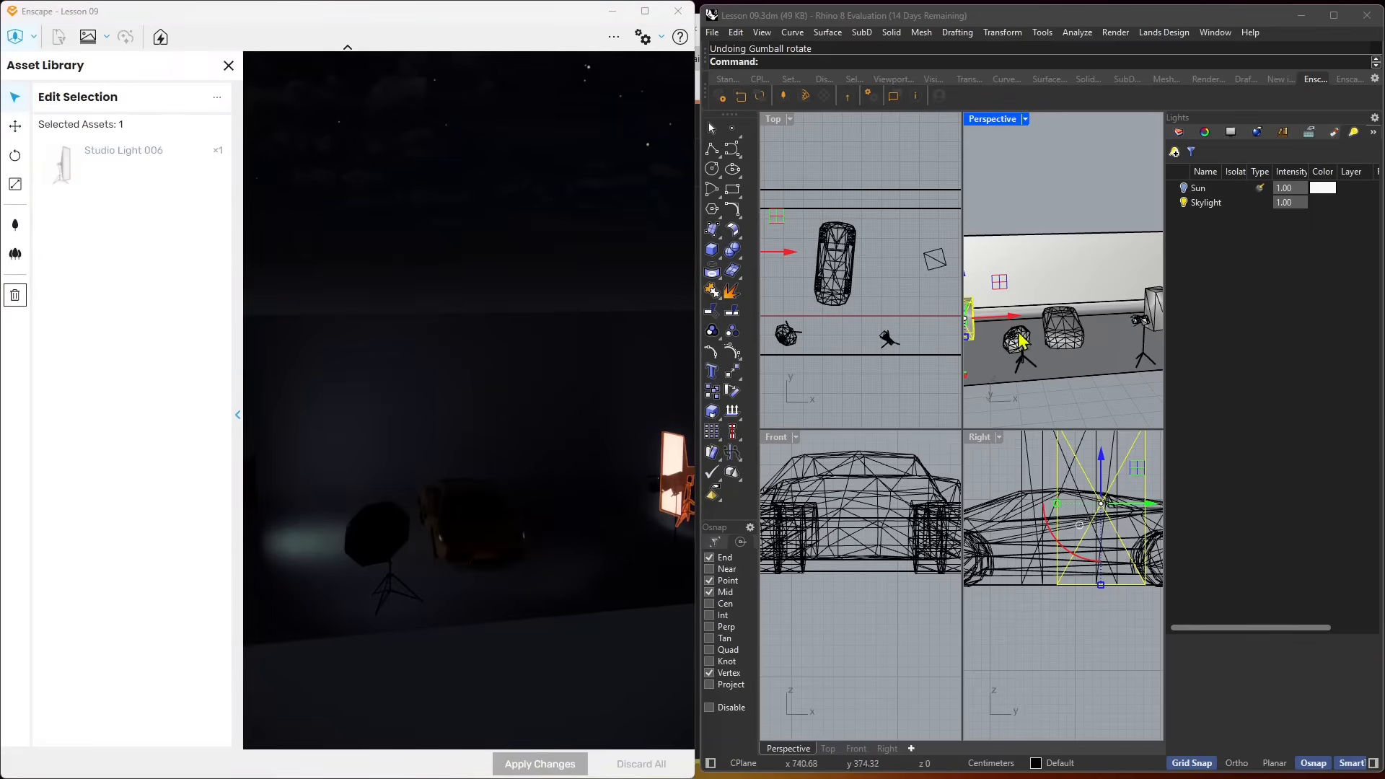
{"action": "right_click_drag", "start_coordinate": [1020, 337], "coordinate": [1013, 345]}
{"action": "scroll", "coordinate": [1041, 329], "scroll_direction": "down", "scroll_amount": 5}
{"action": "scroll", "coordinate": [1075, 330], "scroll_direction": "up", "scroll_amount": 2}
{"action": "left_click", "coordinate": [1134, 318]}
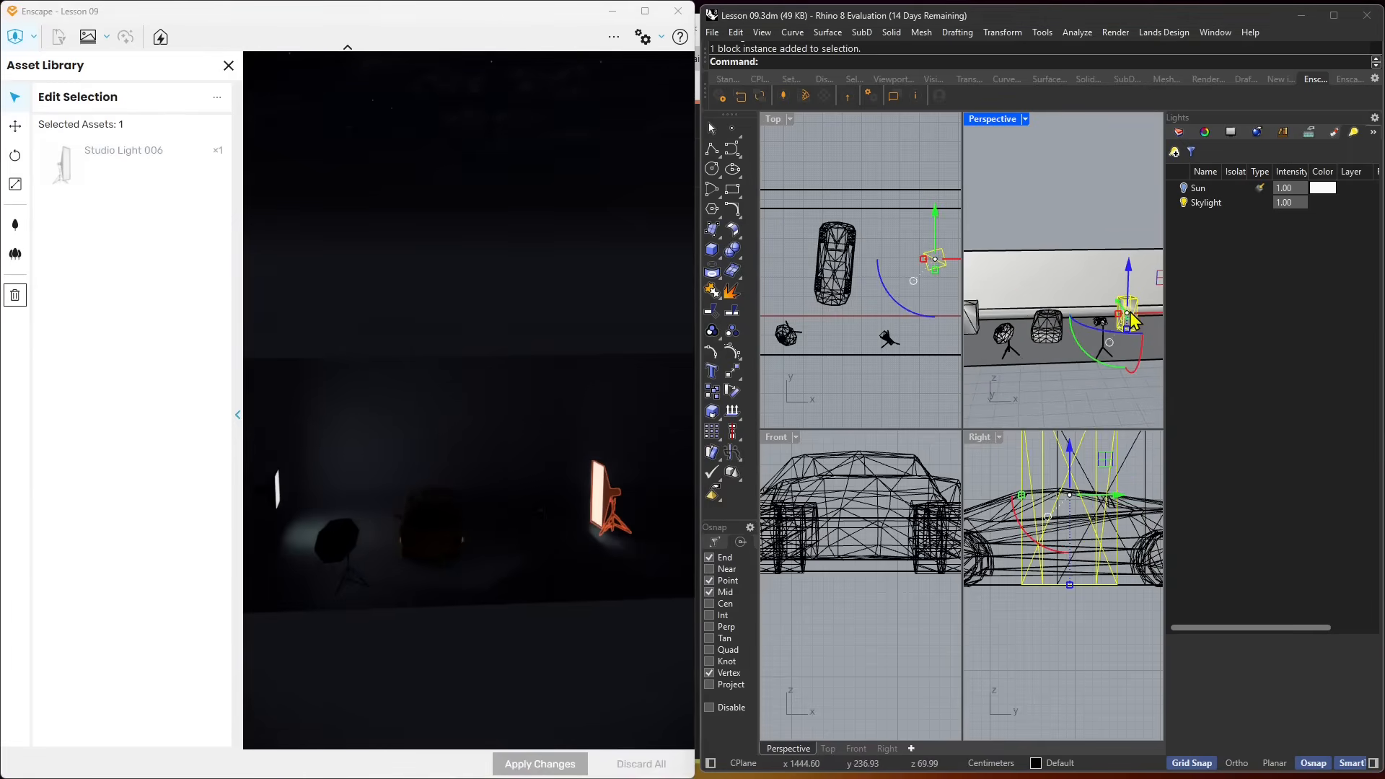
{"action": "left_click", "coordinate": [116, 169]}
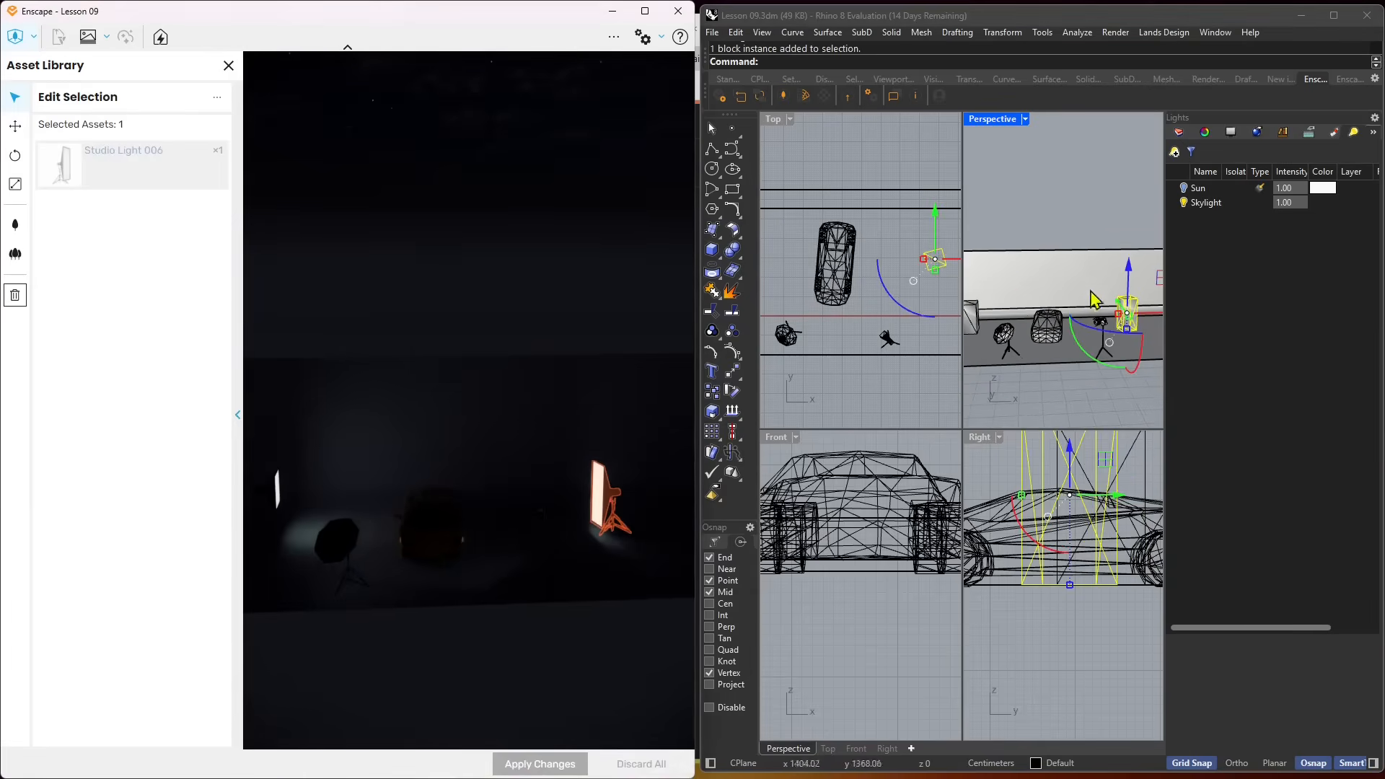
Select the other softbox light in the Top view and call up the asset library again to check its options
{"action": "scroll", "coordinate": [925, 300], "scroll_direction": "down", "scroll_amount": 5}
{"action": "scroll", "coordinate": [832, 285], "scroll_direction": "up", "scroll_amount": 3}
{"action": "scroll", "coordinate": [815, 276], "scroll_direction": "up", "scroll_amount": 4}
{"action": "left_click", "coordinate": [814, 275]}
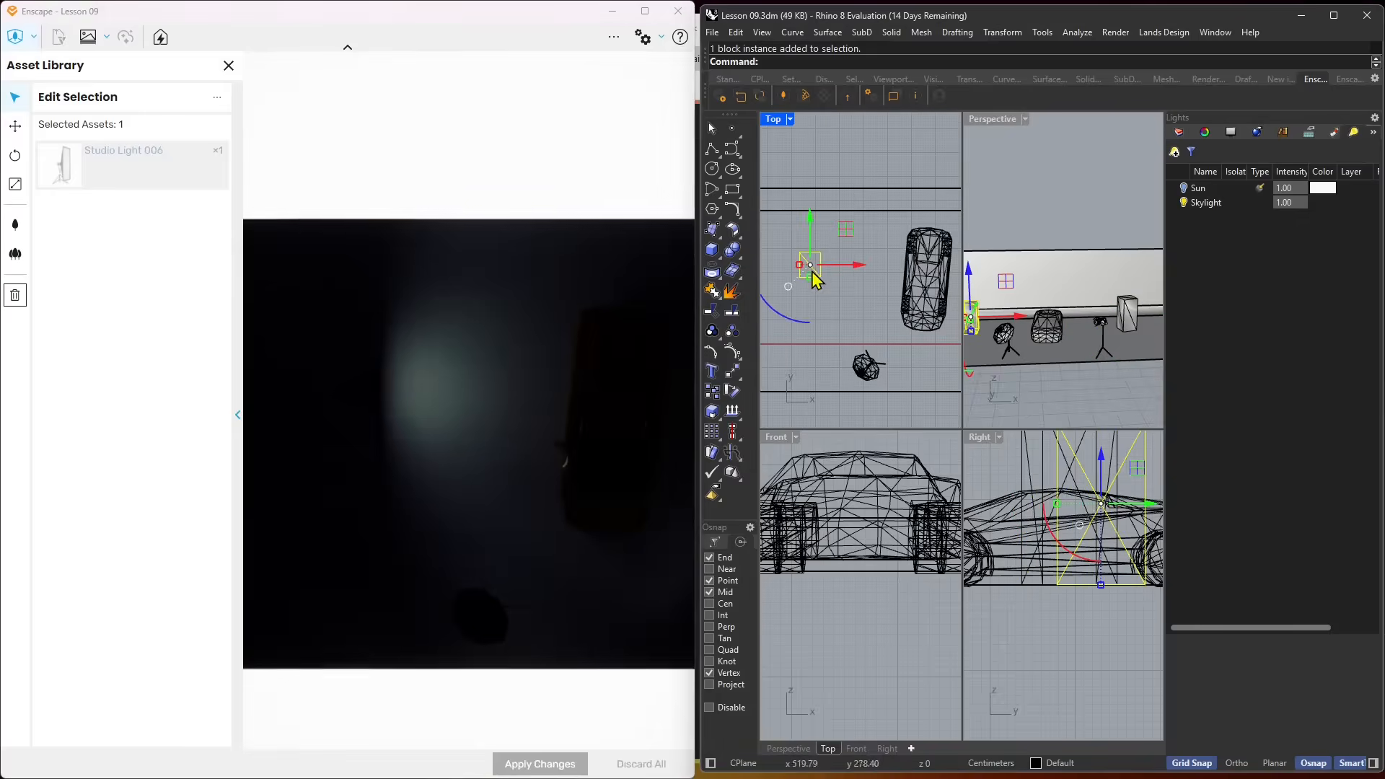
{"action": "right_click_drag", "start_coordinate": [1029, 342], "coordinate": [993, 330]}
{"action": "left_click", "coordinate": [844, 128]}
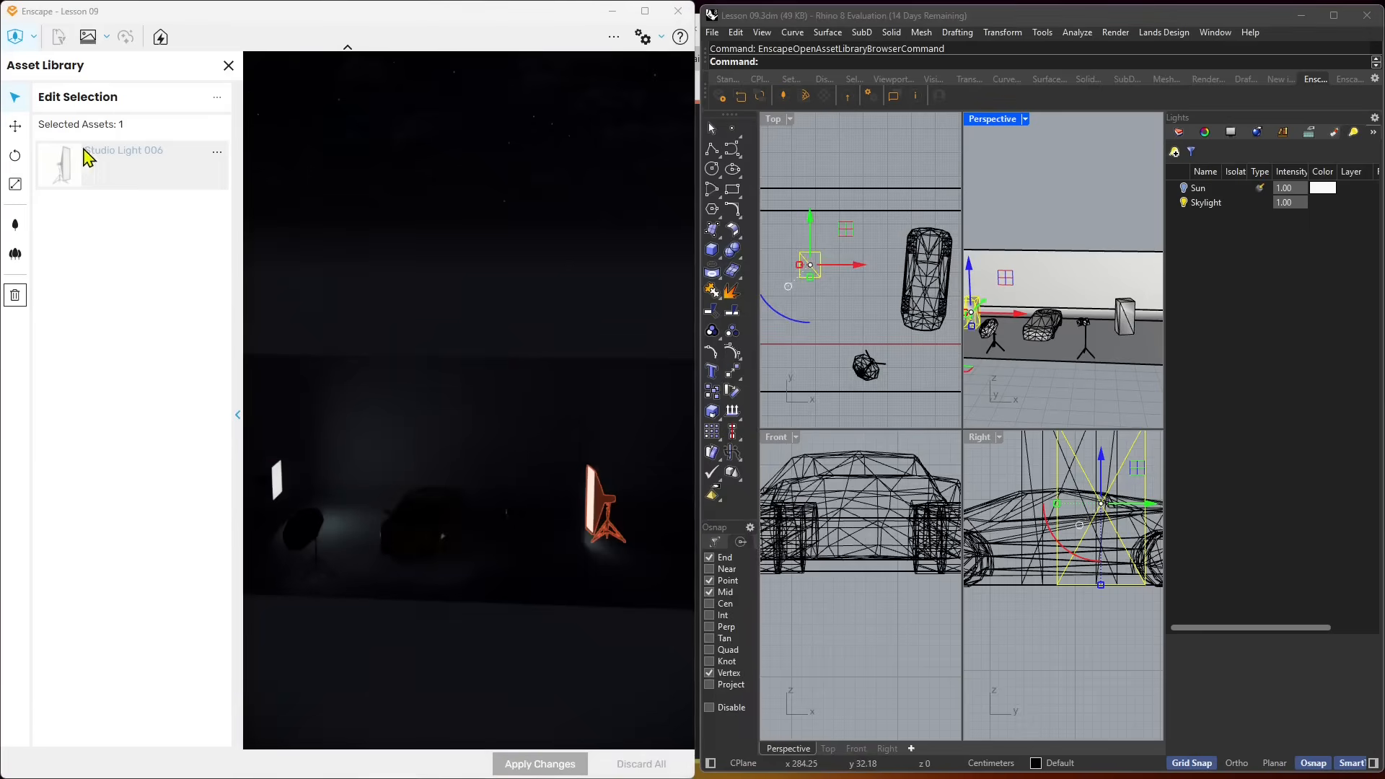
Select Car 043 in the rendered scene and open its material options for editing
{"action": "left_click", "coordinate": [1047, 337]}
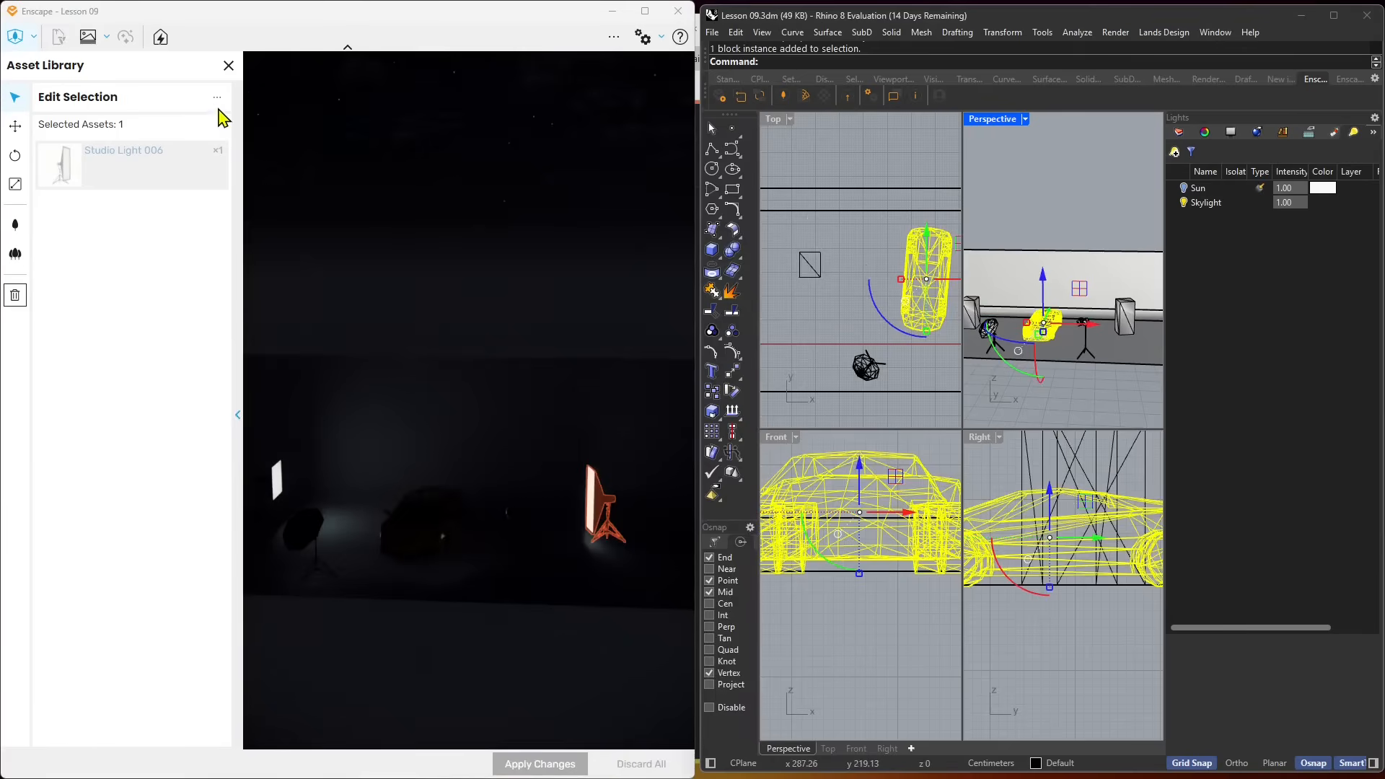
{"action": "left_click", "coordinate": [443, 475]}
{"action": "left_click", "coordinate": [449, 509]}
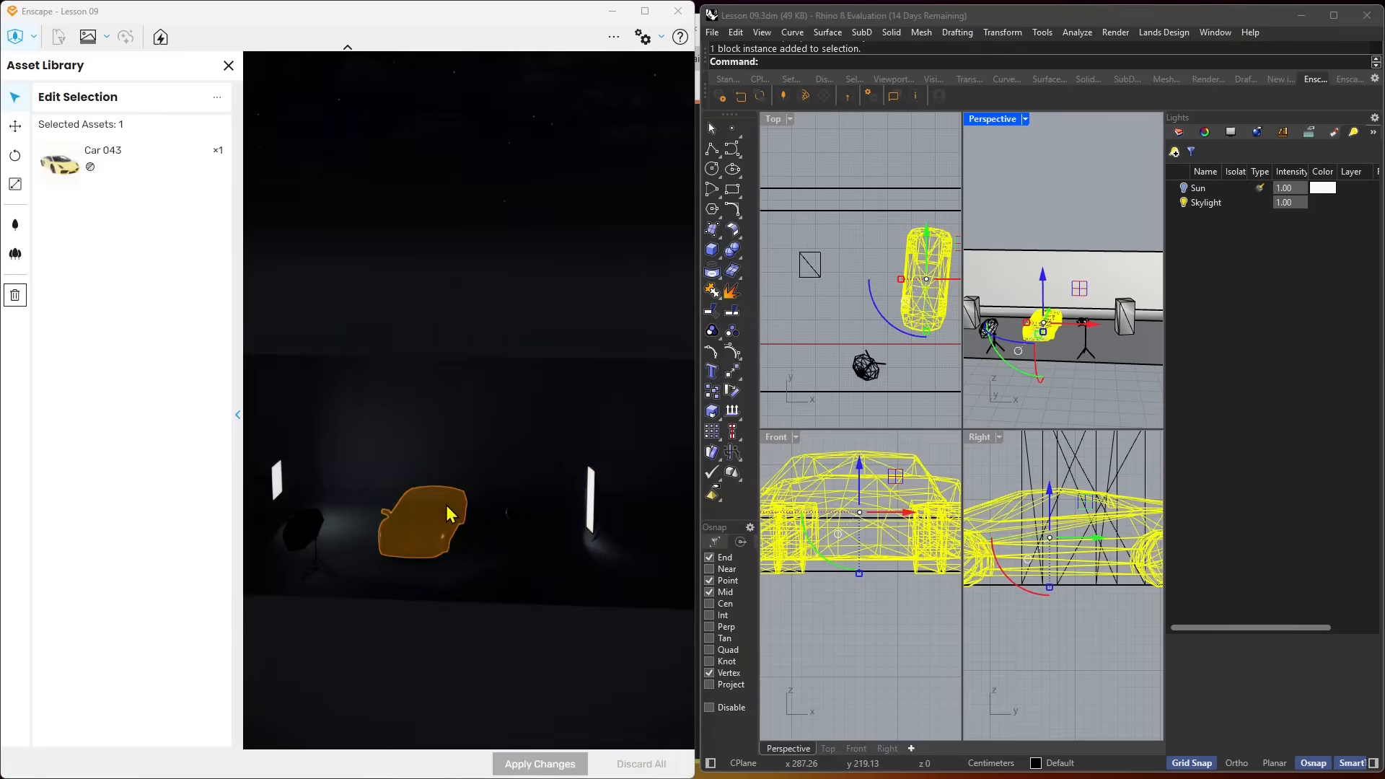
{"action": "left_click", "coordinate": [125, 176]}
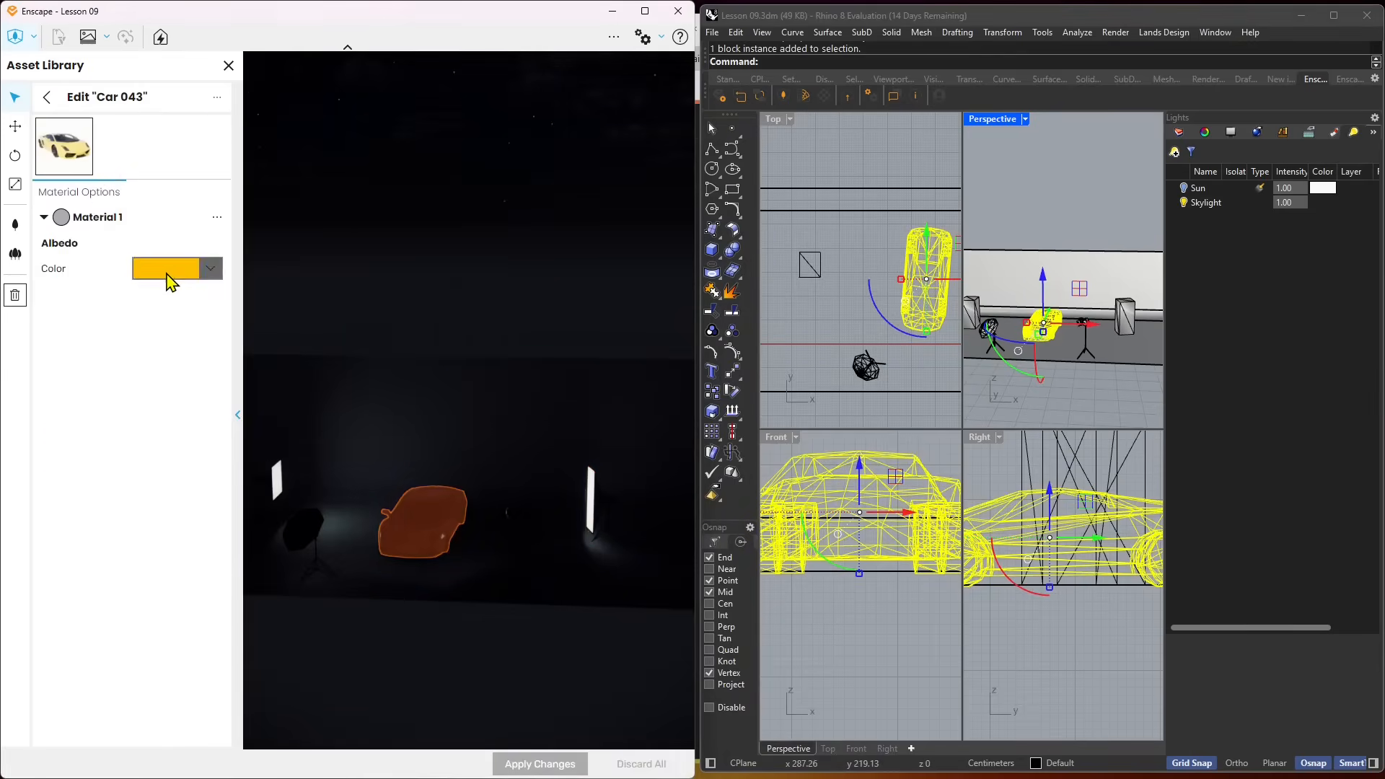
Try orange and light green as the albedo color of Car 043's Material 1
{"action": "left_click", "coordinate": [168, 274]}
{"action": "left_click", "coordinate": [100, 330]}
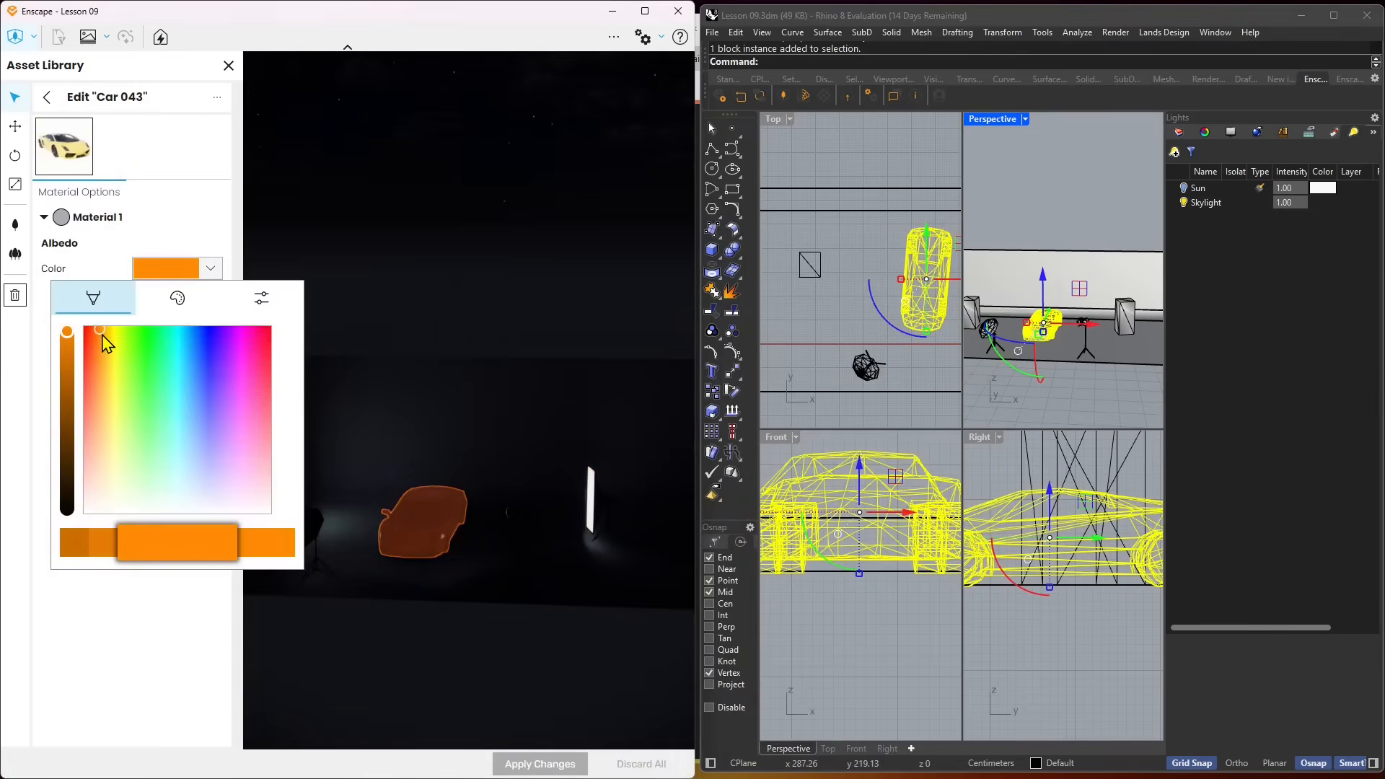
{"action": "left_click", "coordinate": [153, 402]}
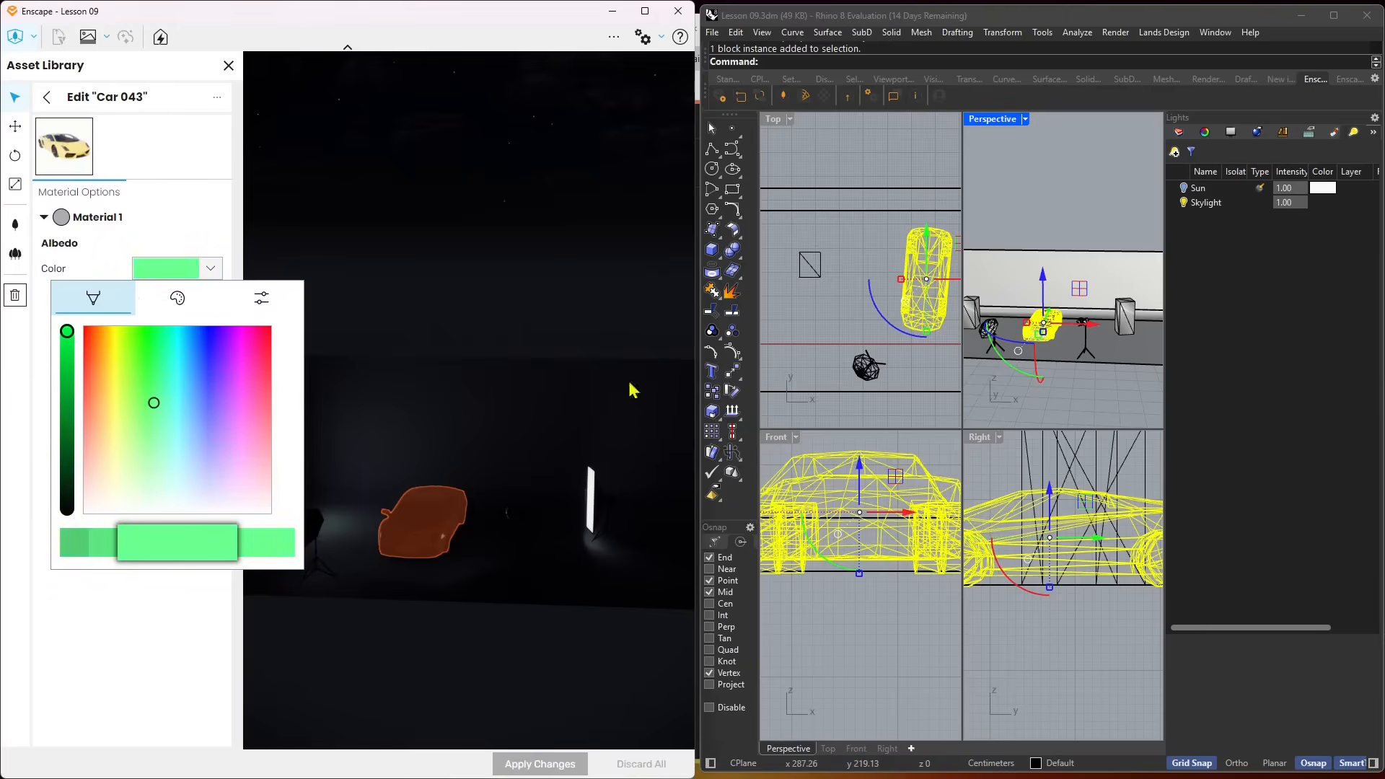
{"action": "left_click", "coordinate": [574, 358]}
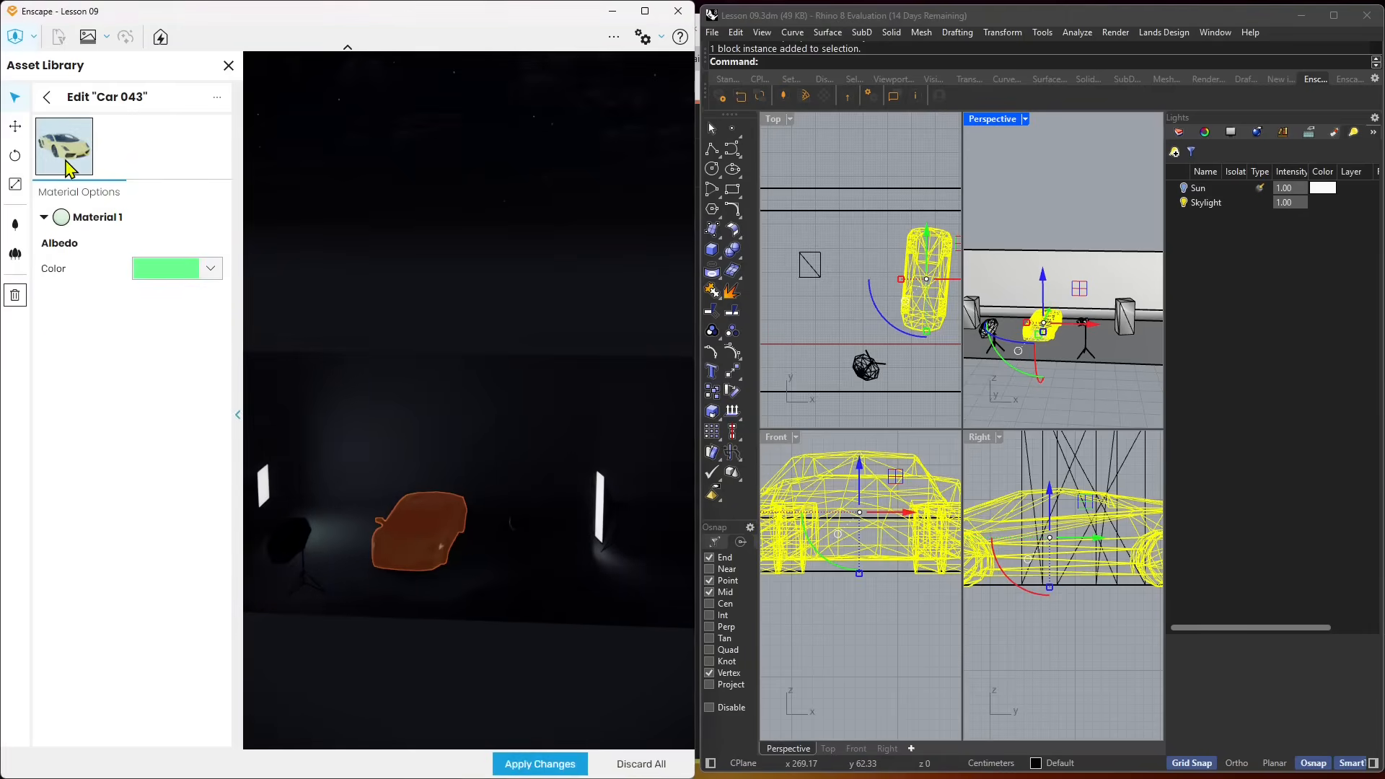
Set Car 043's albedo color to orange-red, apply the changes and close the asset library
{"action": "left_click", "coordinate": [177, 273]}
{"action": "left_click_drag", "start_coordinate": [112, 371], "coordinate": [94, 325]}
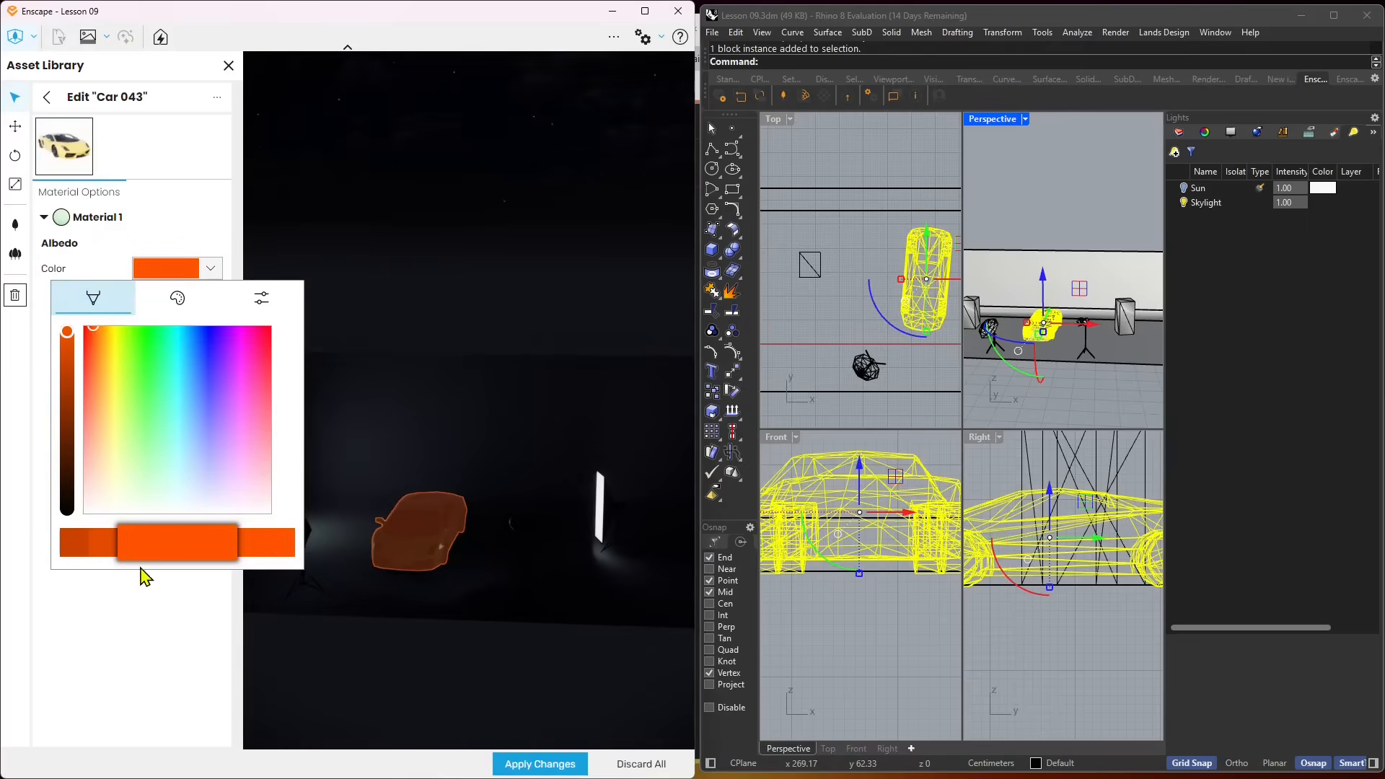
{"action": "left_click", "coordinate": [180, 631]}
{"action": "left_click", "coordinate": [511, 761]}
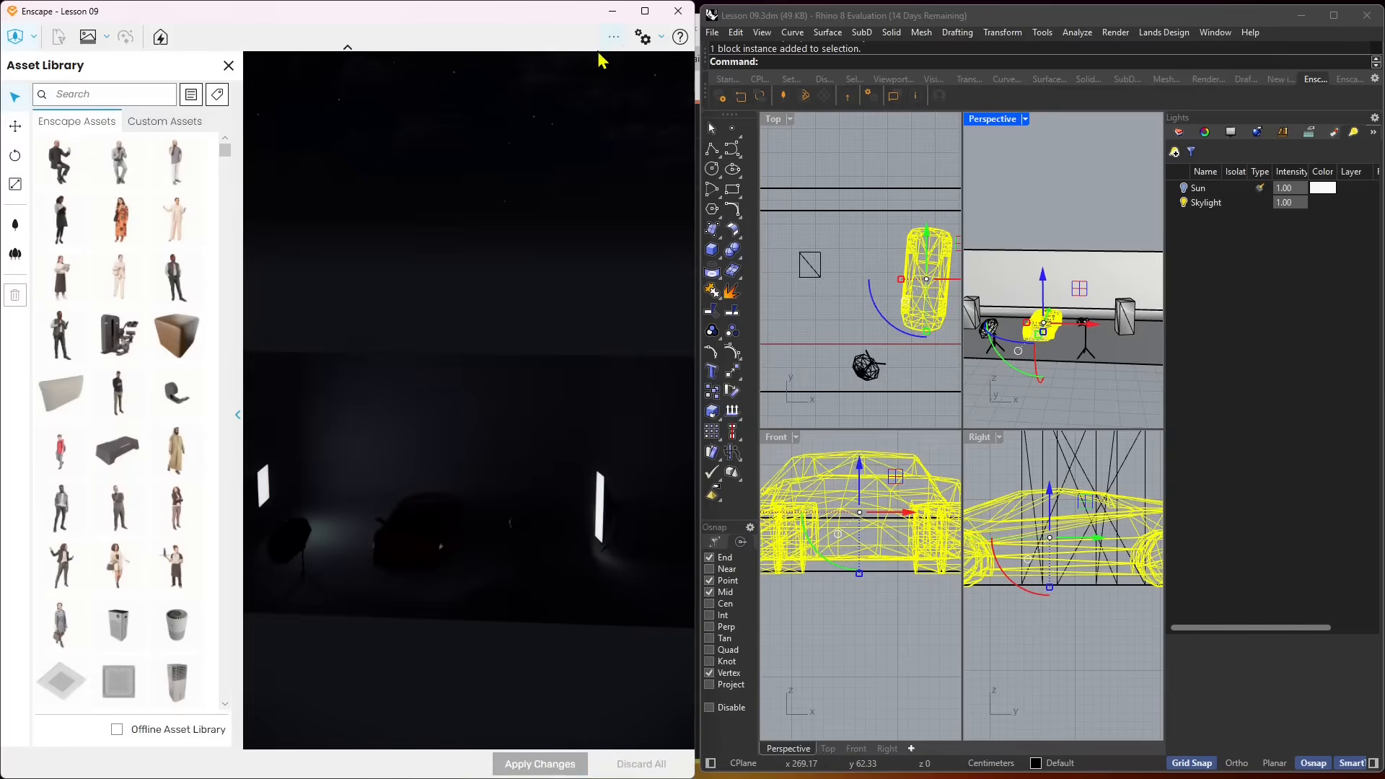
{"action": "left_click", "coordinate": [228, 66]}
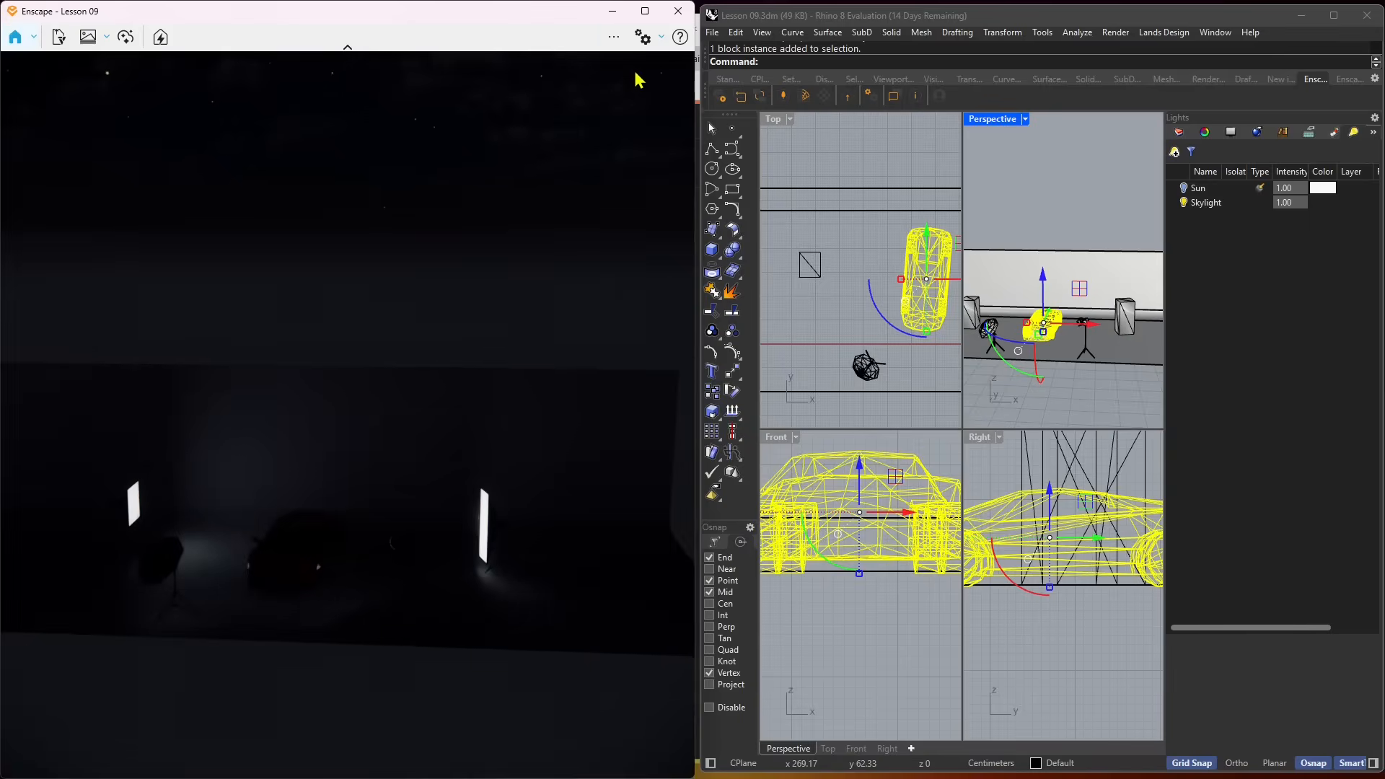
Open the visual settings, turn off auto exposure and raise the camera exposure to 100%
{"action": "left_click", "coordinate": [643, 37]}
{"action": "left_click", "coordinate": [645, 64]}
{"action": "left_click_drag", "start_coordinate": [376, 128], "coordinate": [866, 140]}
{"action": "left_click", "coordinate": [664, 370]}
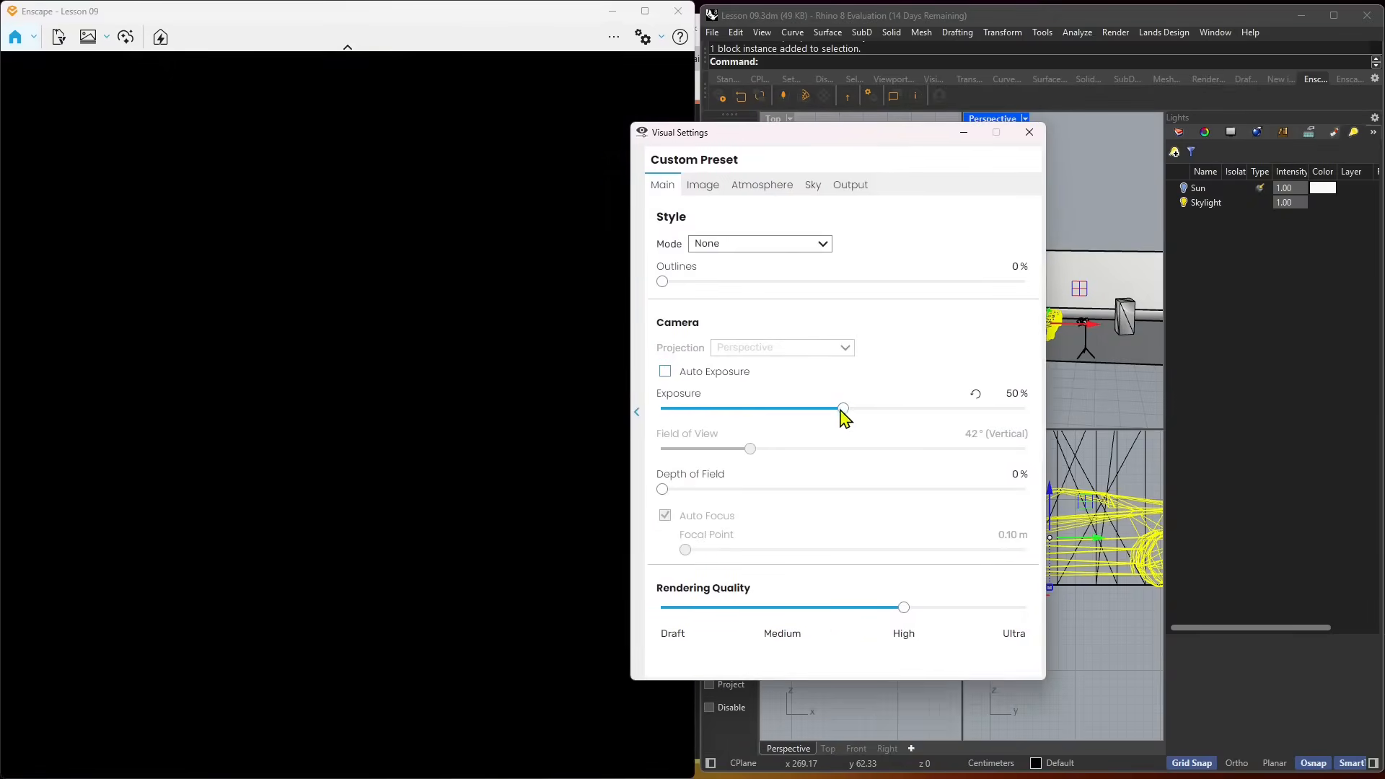
{"action": "left_click_drag", "start_coordinate": [843, 408], "coordinate": [1055, 441]}
Turn auto exposure back on, set the exposure to 60% and choose Ultra rendering quality
{"action": "left_click", "coordinate": [664, 373]}
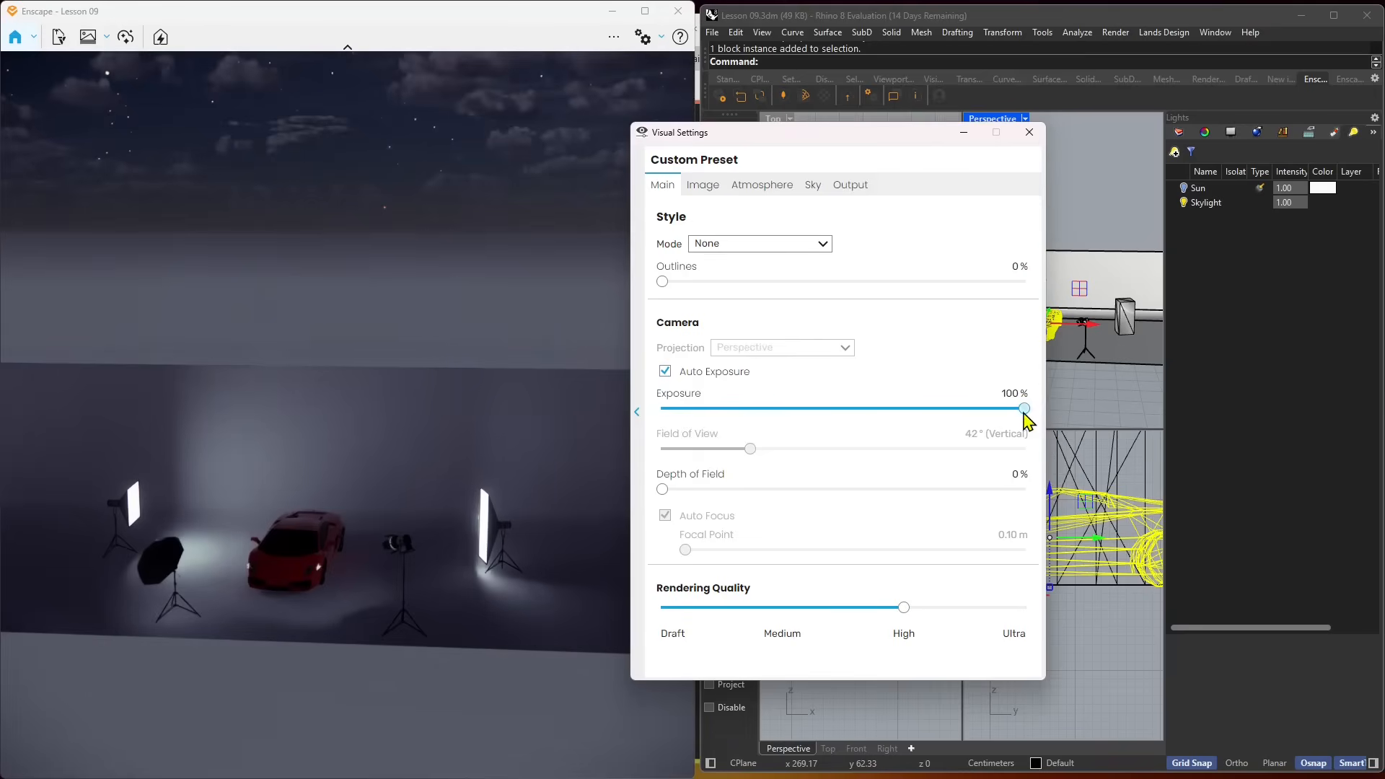
{"action": "left_click_drag", "start_coordinate": [1026, 416], "coordinate": [881, 430]}
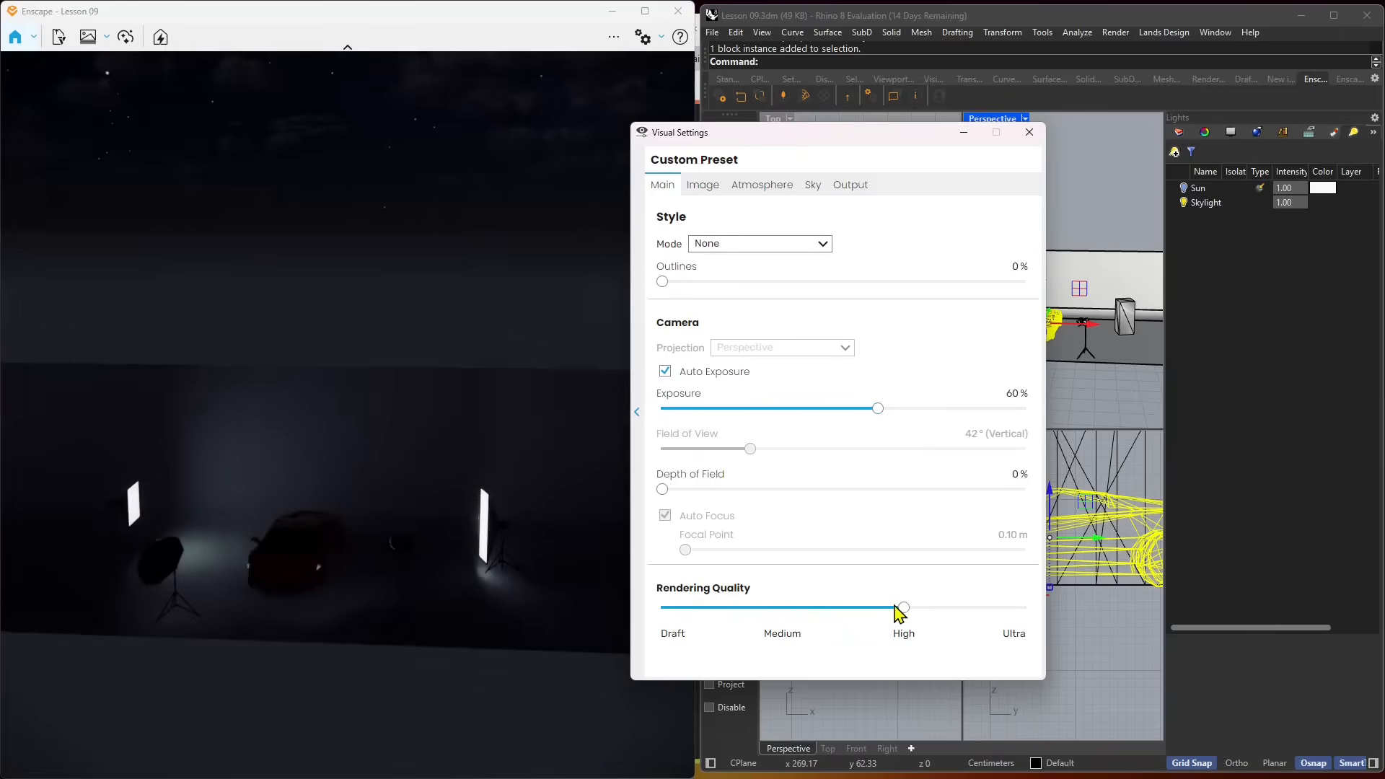
{"action": "left_click", "coordinate": [1019, 629]}
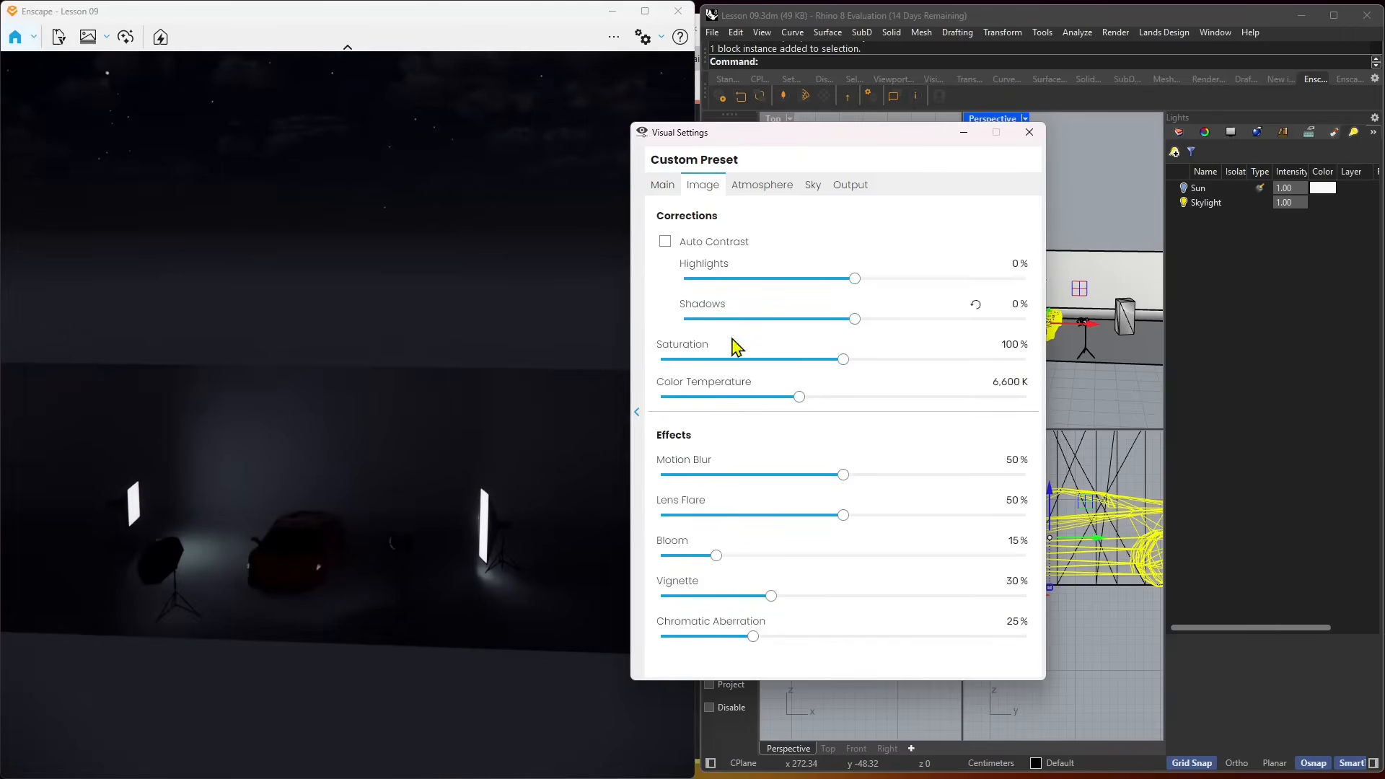
Set the image corrections to 79% highlights and -29% shadows
{"action": "left_click_drag", "start_coordinate": [849, 283], "coordinate": [933, 285]}
{"action": "left_click_drag", "start_coordinate": [855, 318], "coordinate": [805, 322]}
{"action": "left_click_drag", "start_coordinate": [935, 280], "coordinate": [987, 280]}
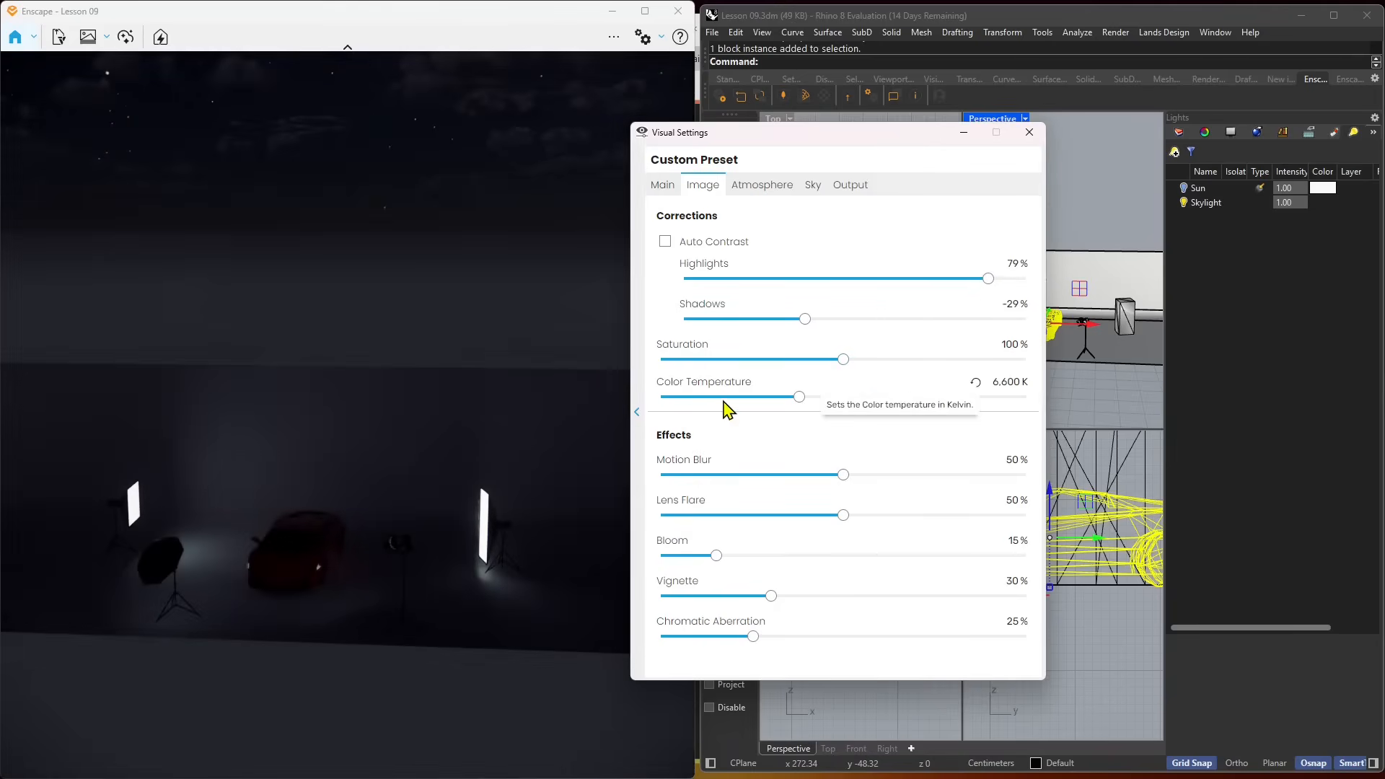
Set the color temperature to 8,600 K, the vignette to 38% and the chromatic aberration to 85%
{"action": "left_click_drag", "start_coordinate": [799, 398], "coordinate": [855, 407]}
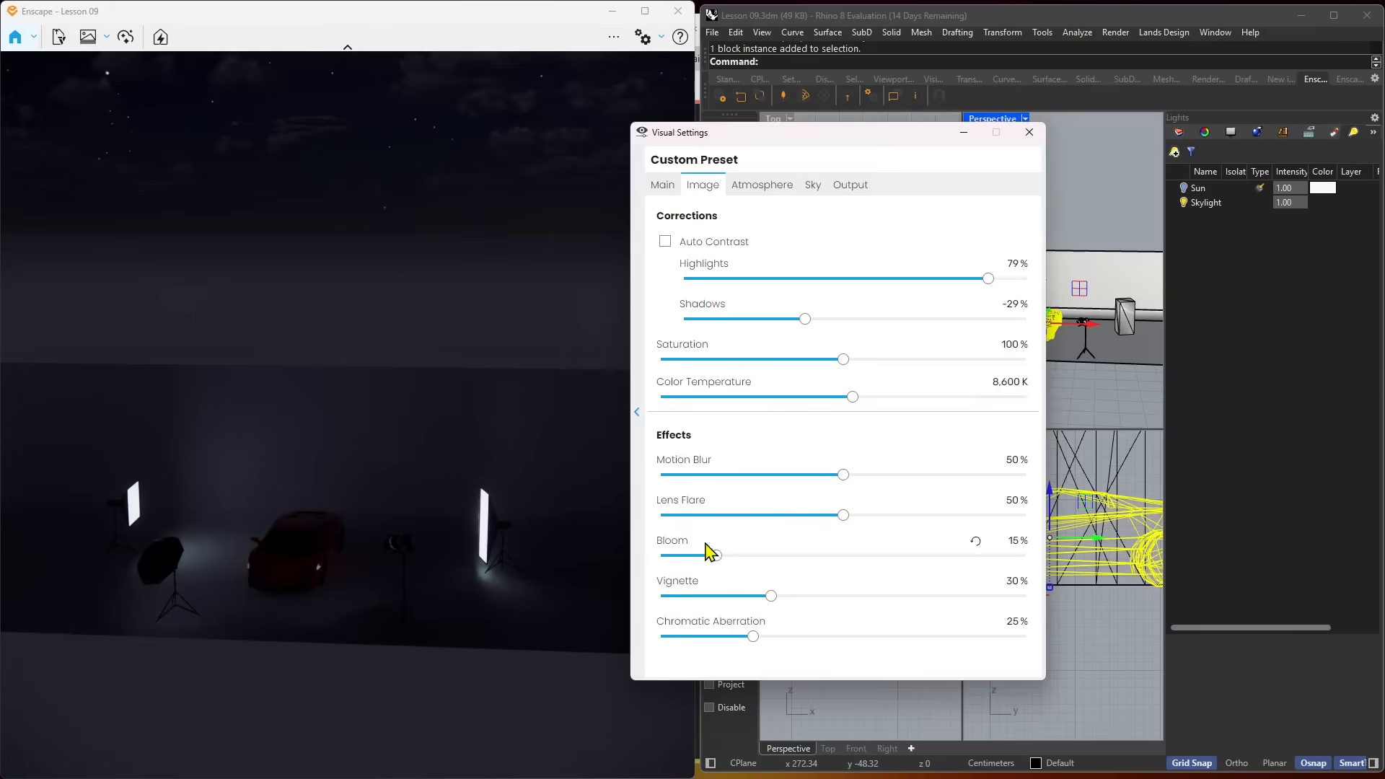
{"action": "mouse_move", "coordinate": [786, 605]}
{"action": "left_mouse_down"}
{"action": "mouse_move", "coordinate": [982, 608]}
{"action": "mouse_move", "coordinate": [799, 602]}
{"action": "left_mouse_up"}
{"action": "left_click_drag", "start_coordinate": [749, 639], "coordinate": [972, 650]}
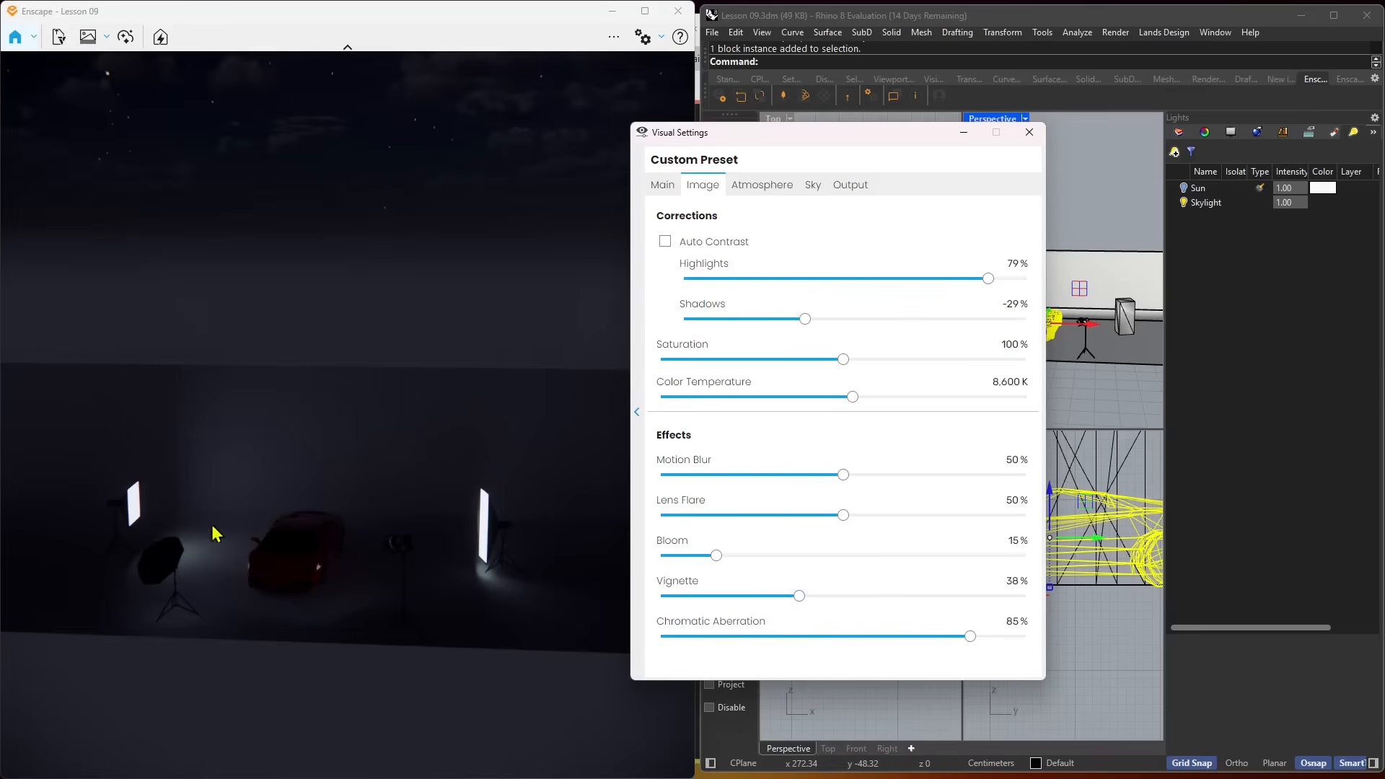
Examine the effect of the image settings on the car and studio lights up close
{"action": "scroll", "coordinate": [144, 552], "scroll_direction": "up", "scroll_amount": 3}
{"action": "right_click_drag", "start_coordinate": [372, 603], "coordinate": [370, 597]}
{"action": "left_click_drag", "start_coordinate": [937, 134], "coordinate": [845, 142]}
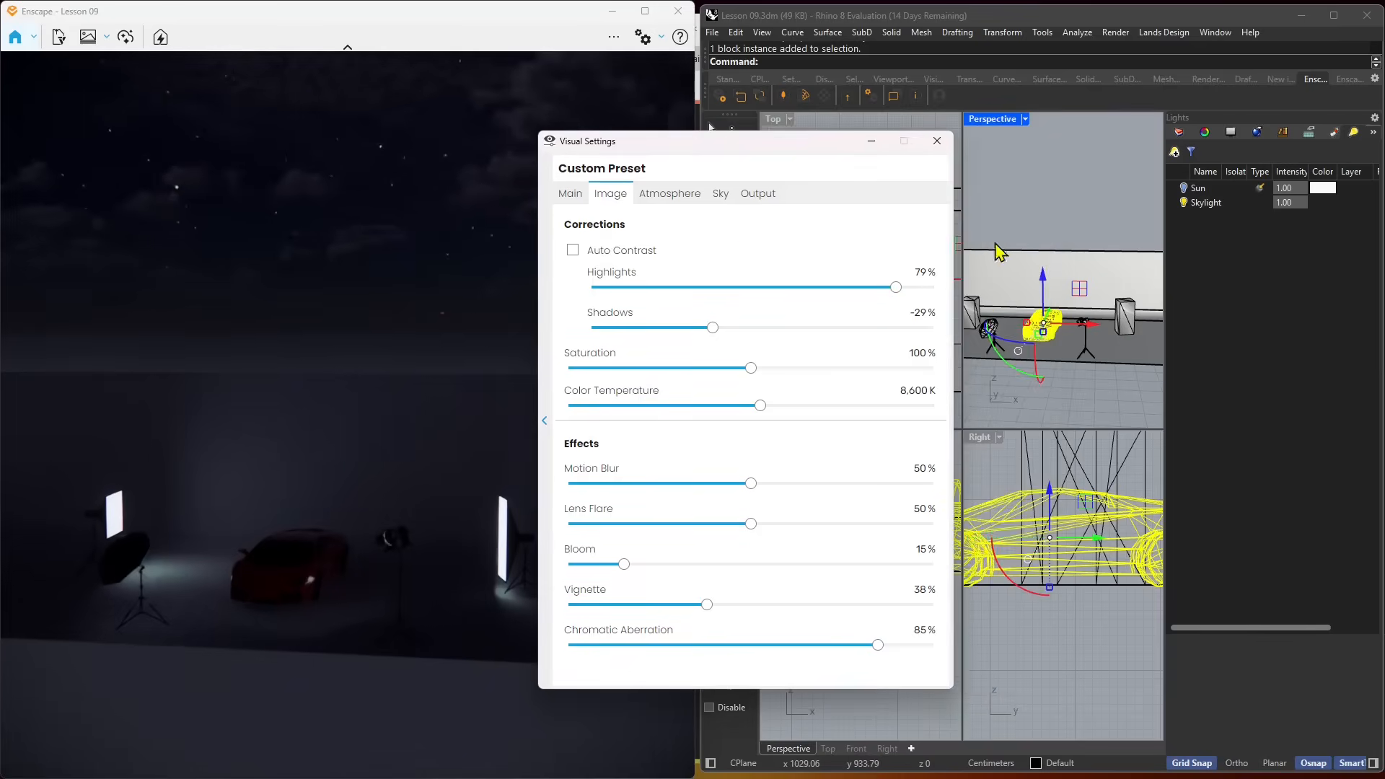
{"action": "right_click_drag", "start_coordinate": [1052, 323], "coordinate": [1002, 333]}
{"action": "scroll", "coordinate": [1003, 334], "scroll_direction": "up", "scroll_amount": 3}
{"action": "scroll", "coordinate": [1004, 325], "scroll_direction": "up", "scroll_amount": 5}
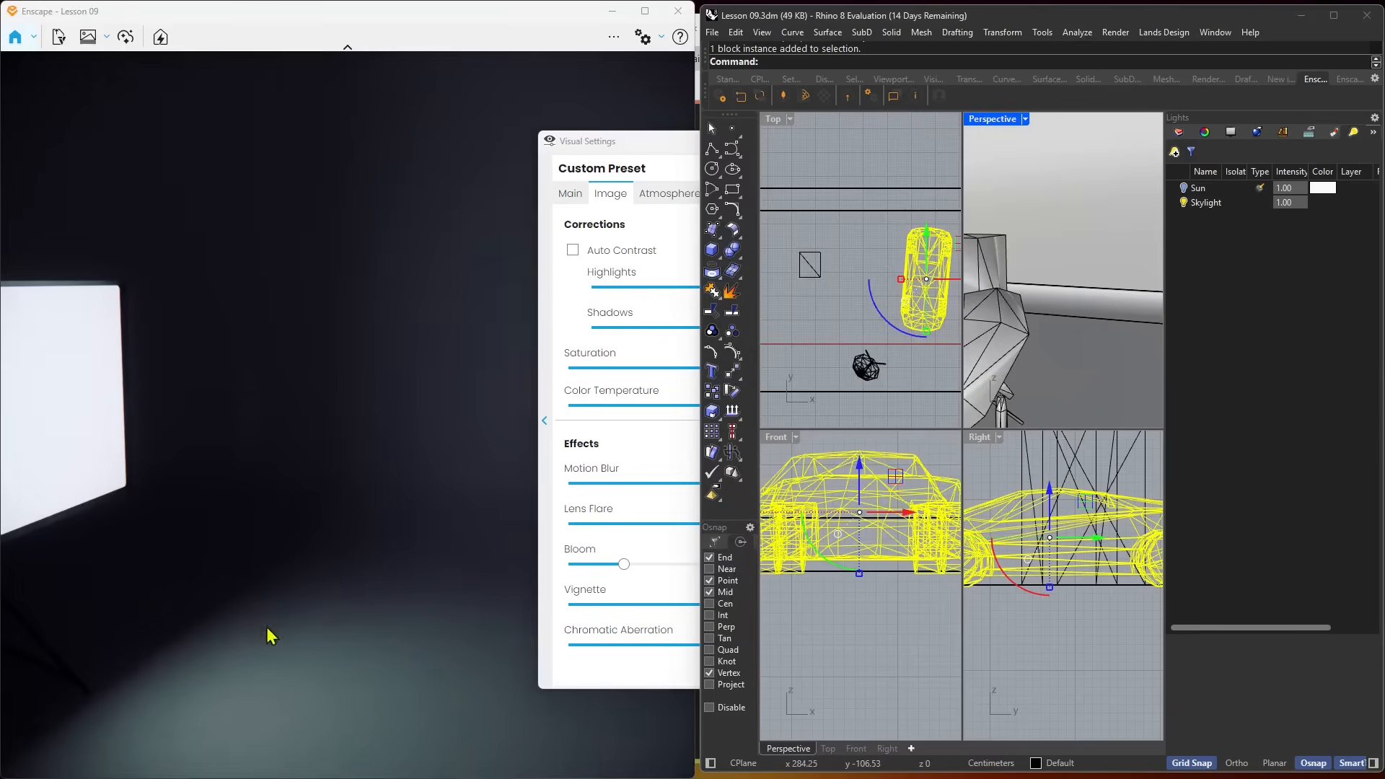
Frame the car with its studio lights and adjust the rendered scene's time of day to 02:01
{"action": "scroll", "coordinate": [179, 571], "scroll_direction": "down", "scroll_amount": 6}
{"action": "right_click_drag", "start_coordinate": [169, 570], "coordinate": [218, 600]}
{"action": "right_click_drag", "start_coordinate": [458, 521], "coordinate": [463, 521], "text": "shift"}
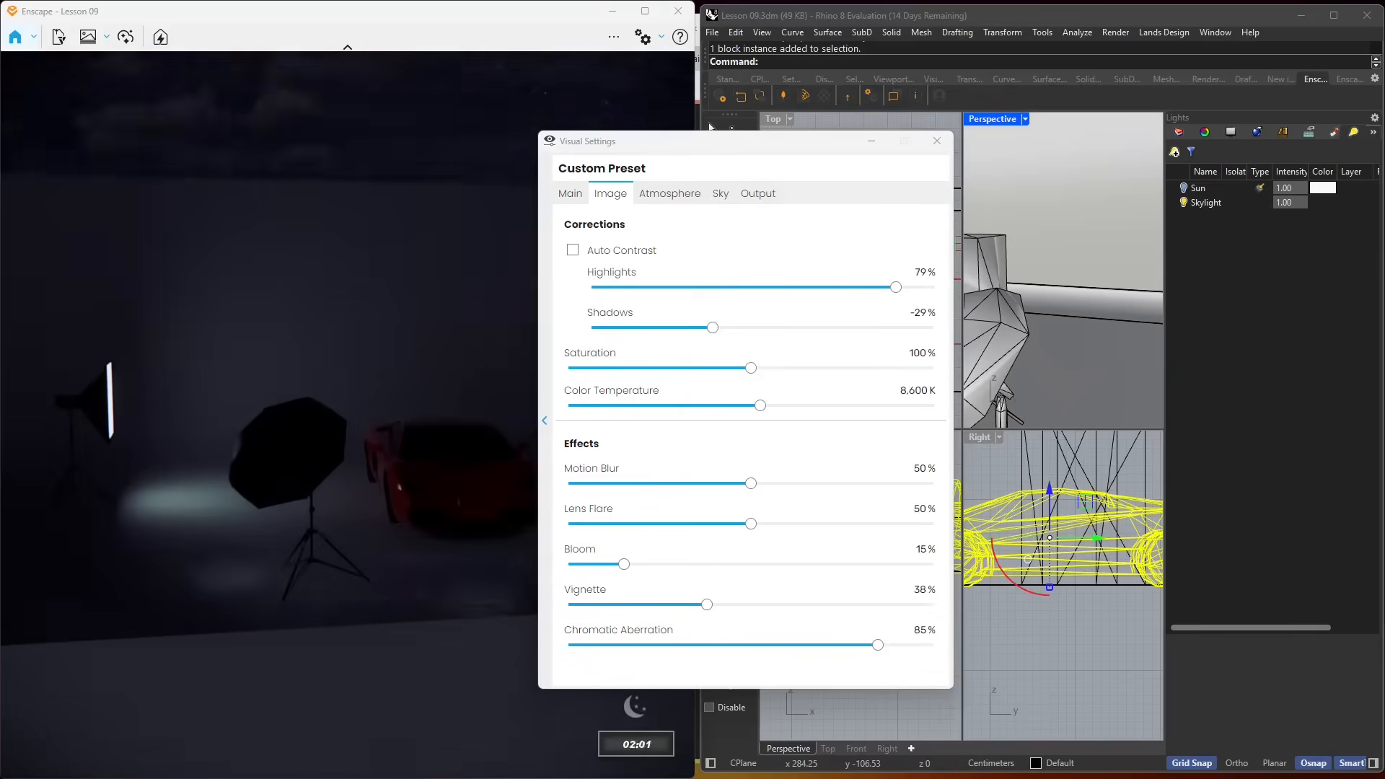
Examine the night studio scene from close and from afar, and frame the car together with its studio lights
{"action": "mouse_move", "coordinate": [1089, 339]}
{"action": "right_mouse_down"}
{"action": "mouse_move", "coordinate": [1045, 328]}
{"action": "mouse_move", "coordinate": [1087, 334]}
{"action": "right_mouse_up"}
{"action": "scroll", "coordinate": [1032, 321], "scroll_direction": "down", "scroll_amount": 8}
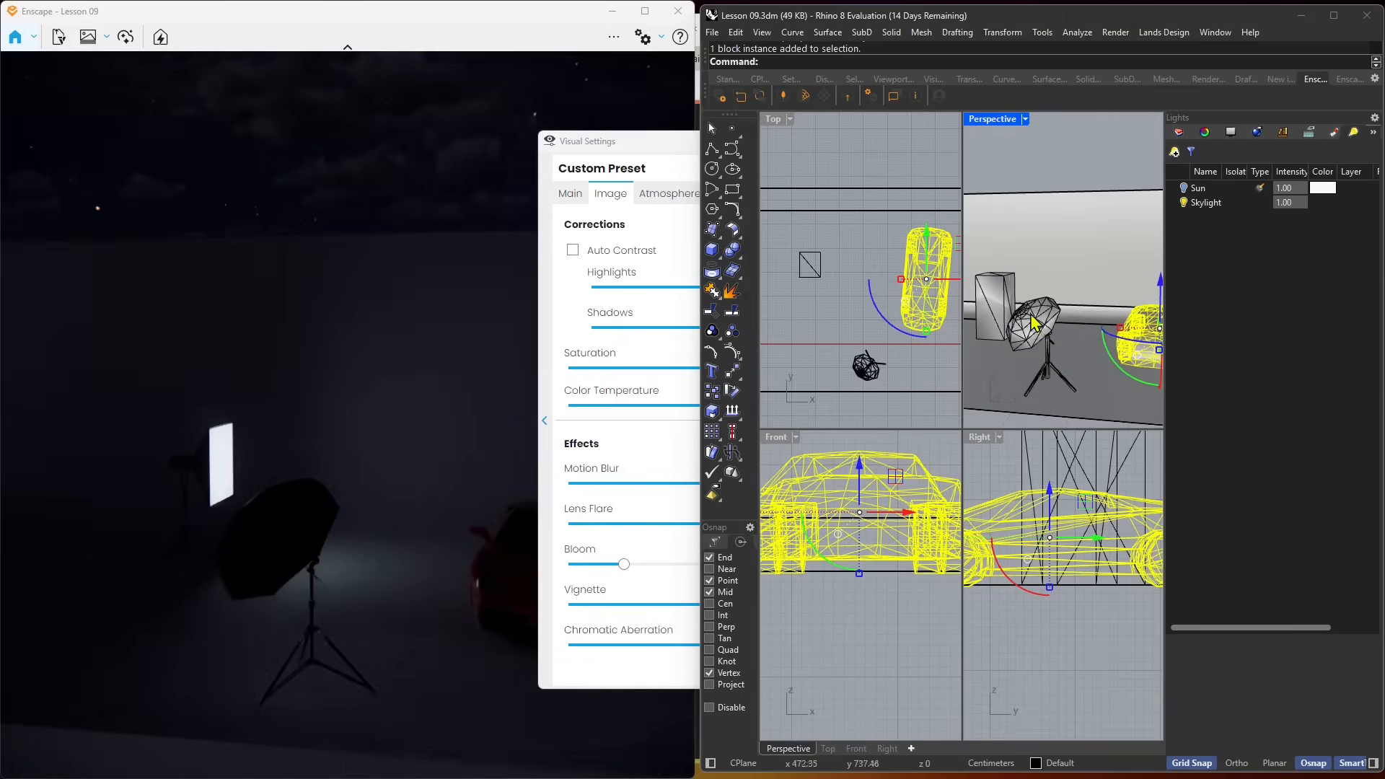
{"action": "scroll", "coordinate": [1035, 324], "scroll_direction": "down", "scroll_amount": 10}
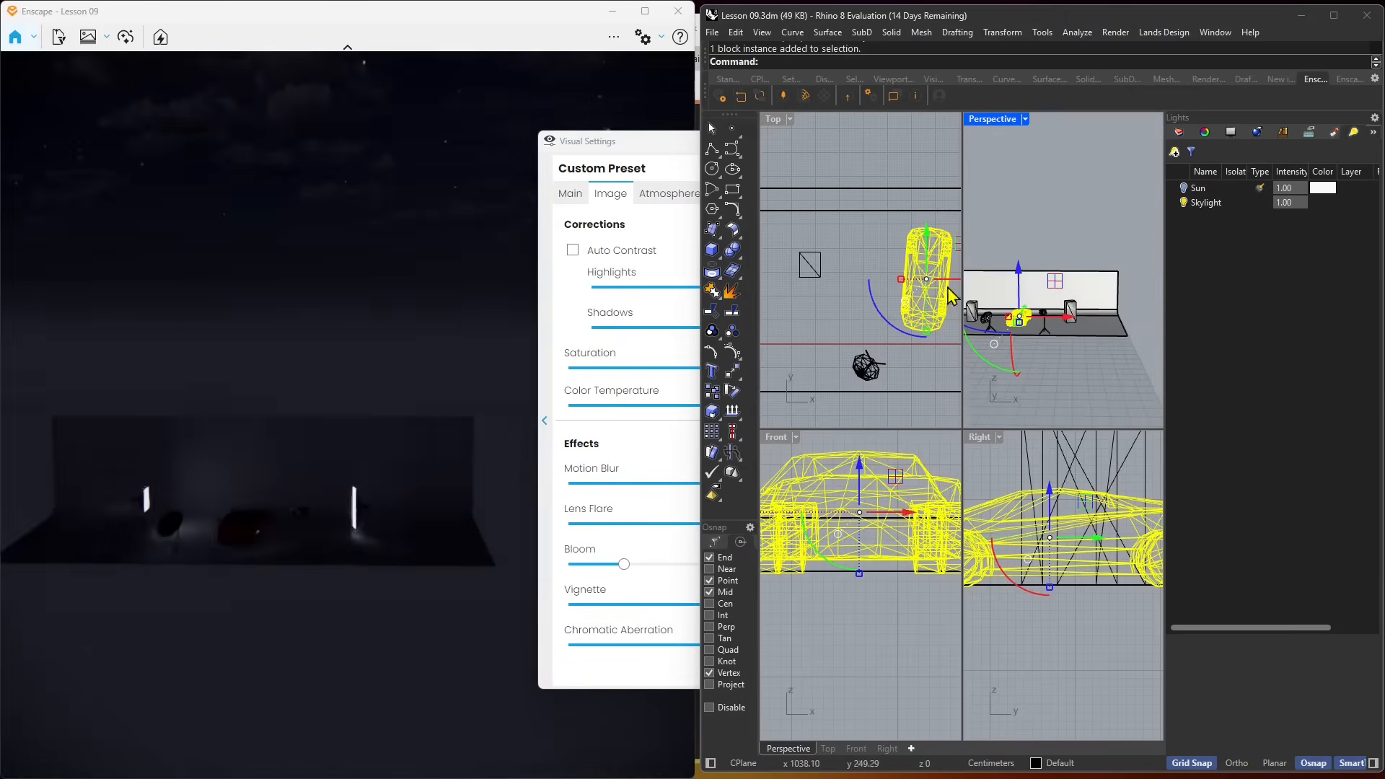
{"action": "scroll", "coordinate": [945, 285], "scroll_direction": "up", "scroll_amount": 5}
{"action": "scroll", "coordinate": [995, 314], "scroll_direction": "down", "scroll_amount": 3}
{"action": "scroll", "coordinate": [847, 330], "scroll_direction": "down", "scroll_amount": 2}
{"action": "scroll", "coordinate": [1014, 323], "scroll_direction": "up", "scroll_amount": 3}
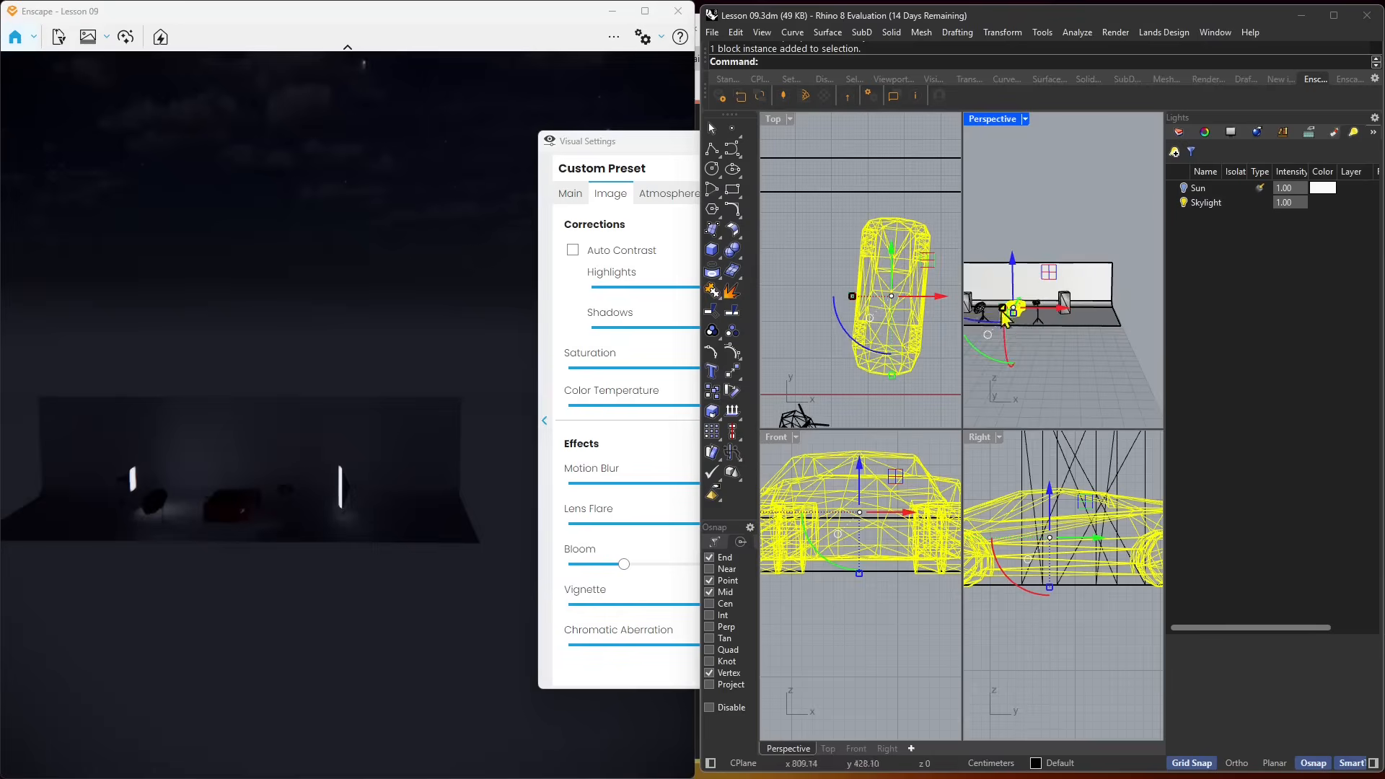
{"action": "scroll", "coordinate": [1006, 317], "scroll_direction": "up", "scroll_amount": 4}
Set the atmosphere's sun brightness to 0% and its night sky brightness to 15%
{"action": "left_click", "coordinate": [671, 158]}
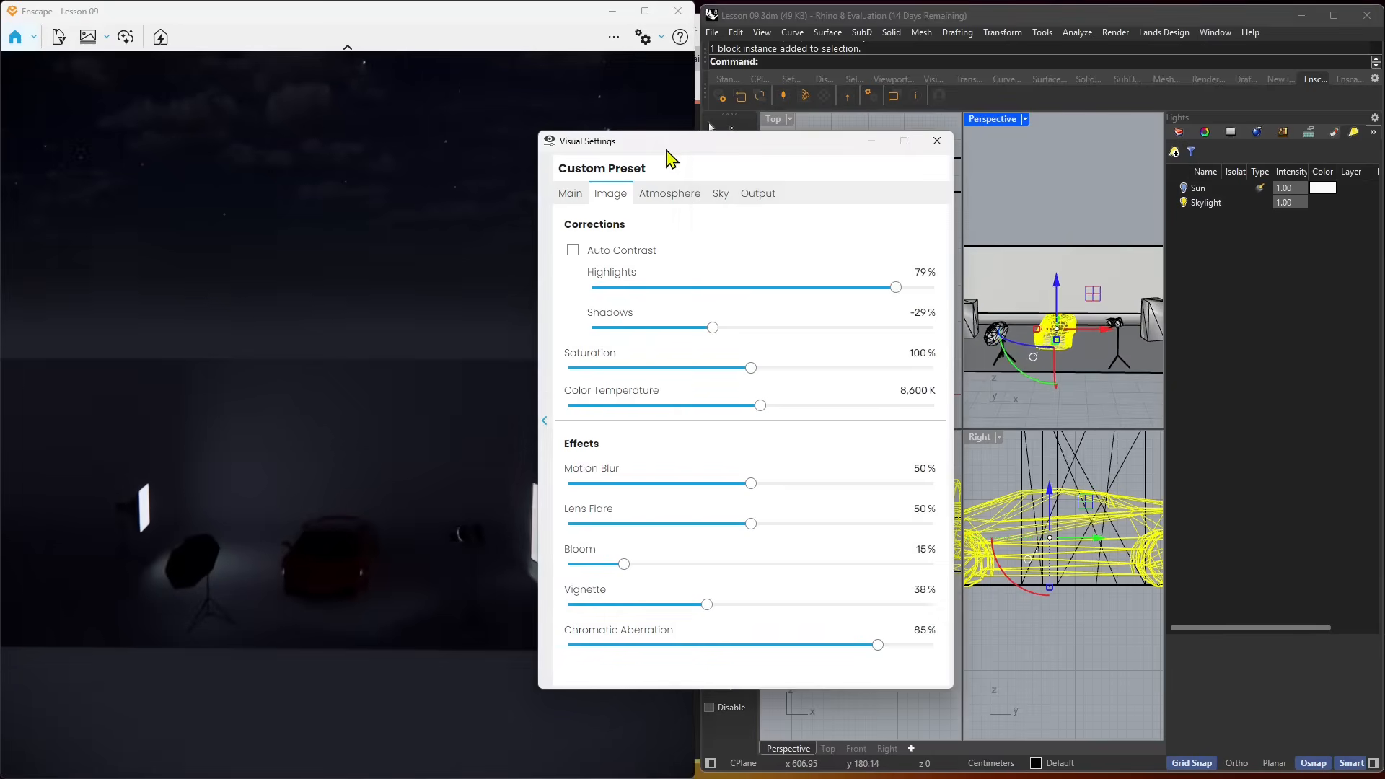
{"action": "left_click", "coordinate": [669, 194]}
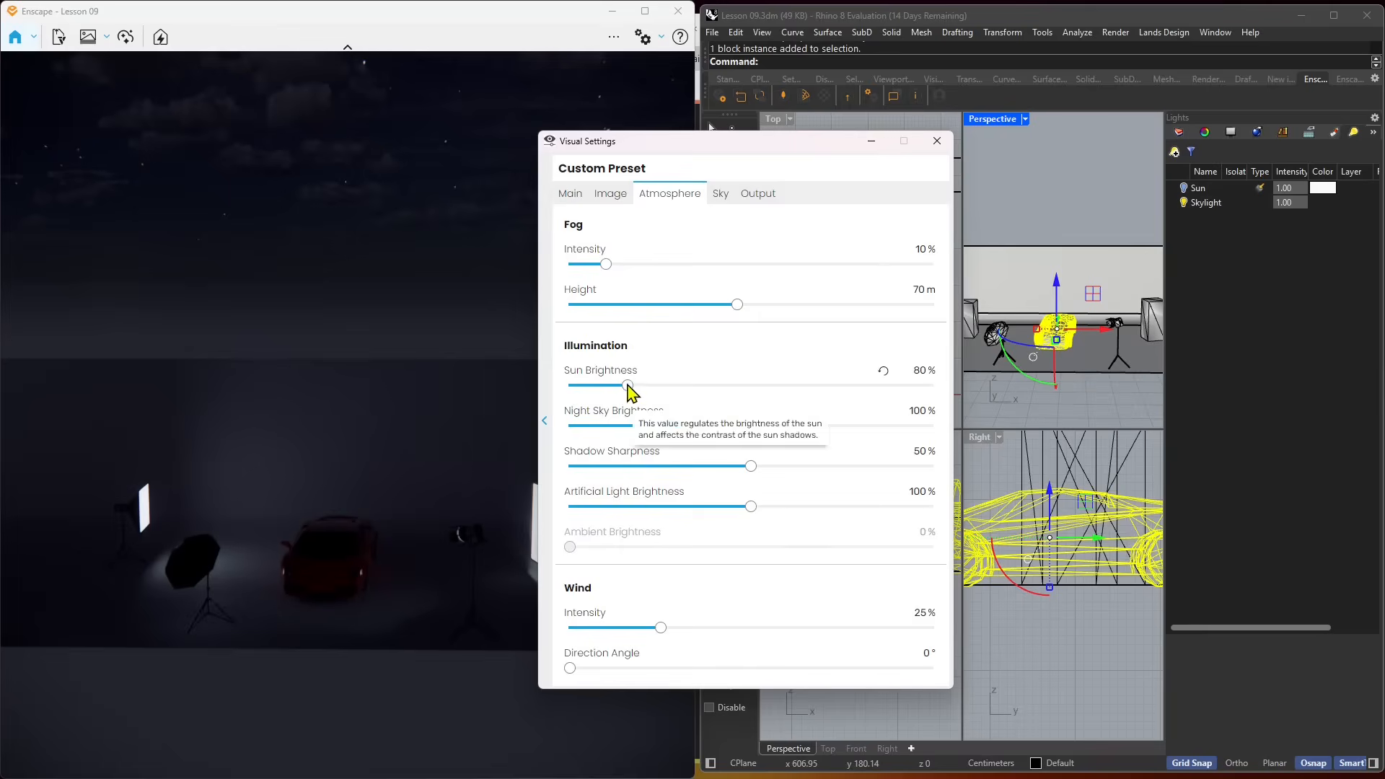
{"action": "left_click_drag", "start_coordinate": [628, 385], "coordinate": [572, 386]}
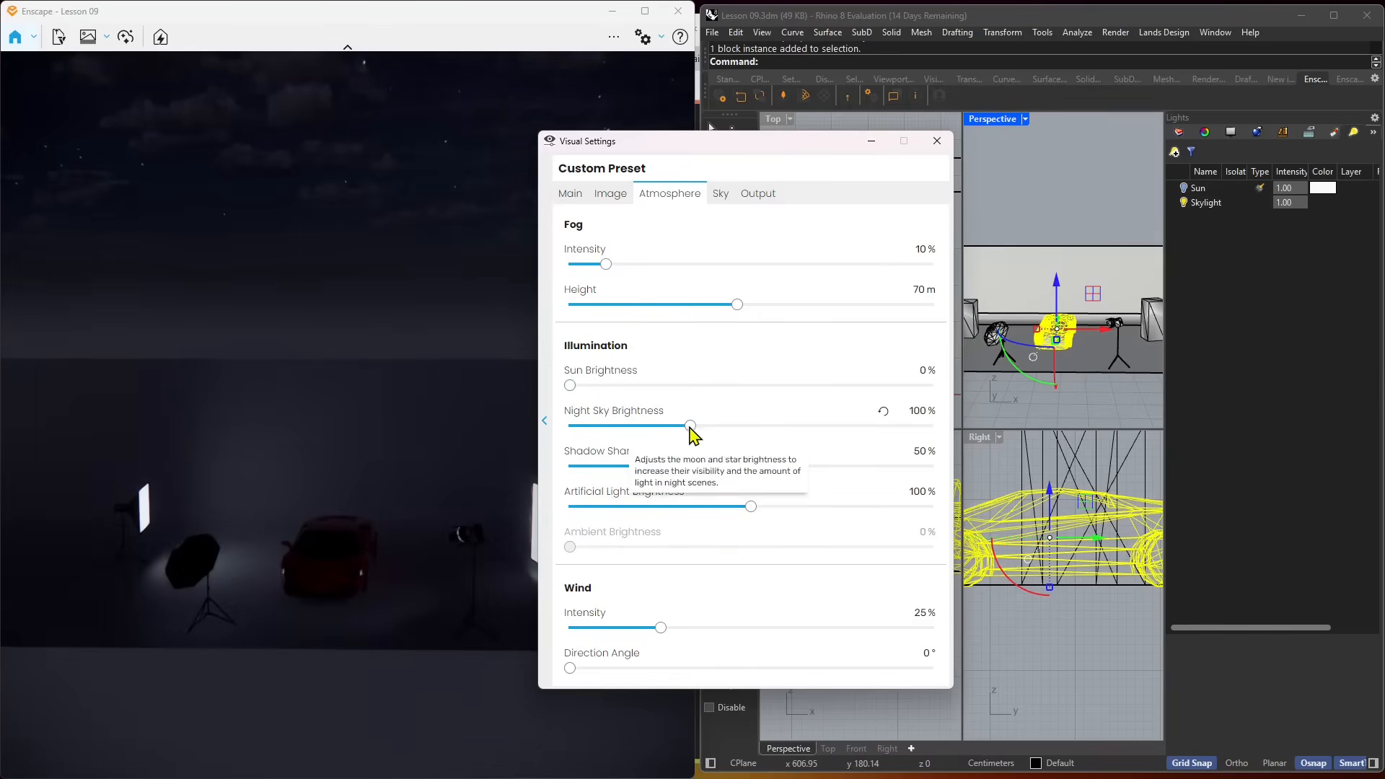
{"action": "left_click_drag", "start_coordinate": [691, 426], "coordinate": [596, 449]}
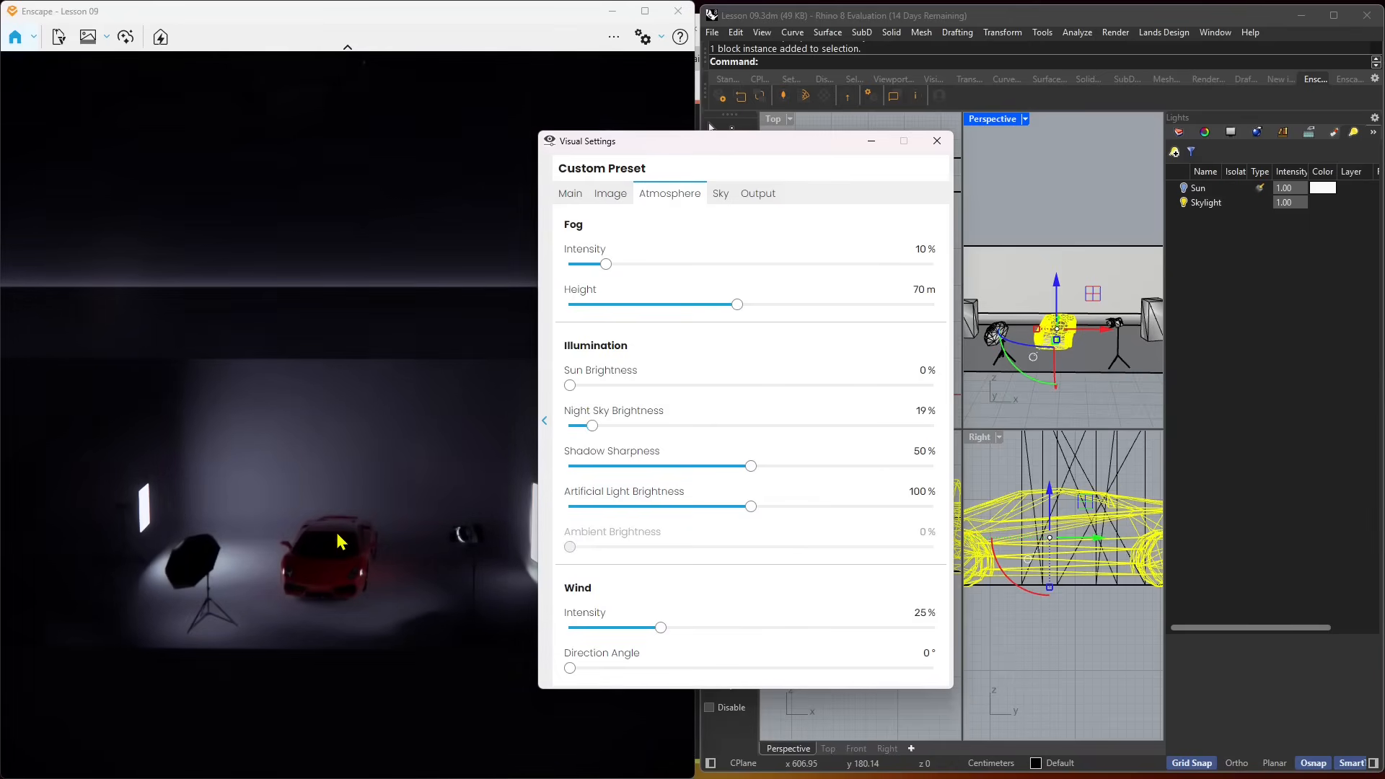
{"action": "mouse_move", "coordinate": [585, 433]}
{"action": "left_mouse_down"}
{"action": "mouse_move", "coordinate": [566, 434]}
{"action": "mouse_move", "coordinate": [588, 437]}
{"action": "left_mouse_up"}
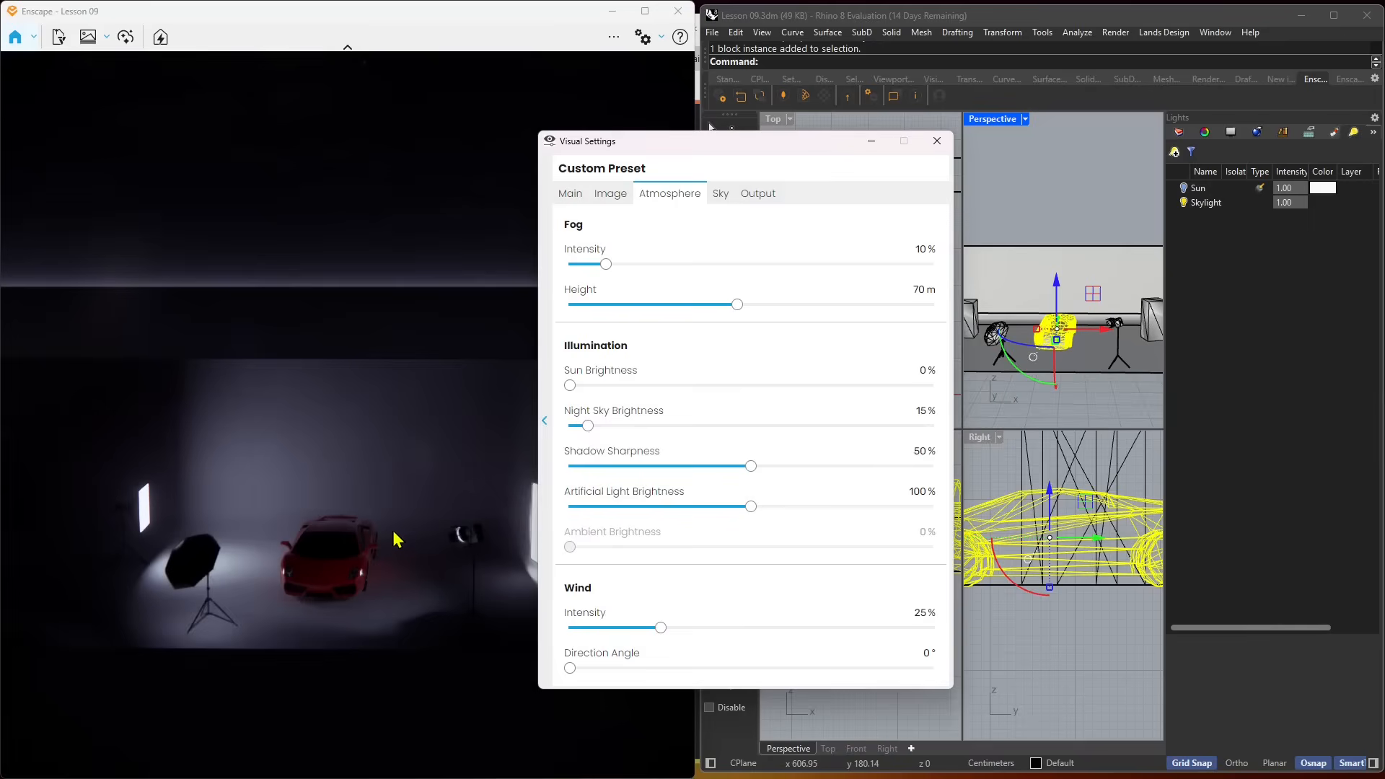
Set the shadow sharpness to 91%, and try the artificial light brightness at 200% before lowering it to 75%
{"action": "left_click_drag", "start_coordinate": [754, 469], "coordinate": [900, 476]}
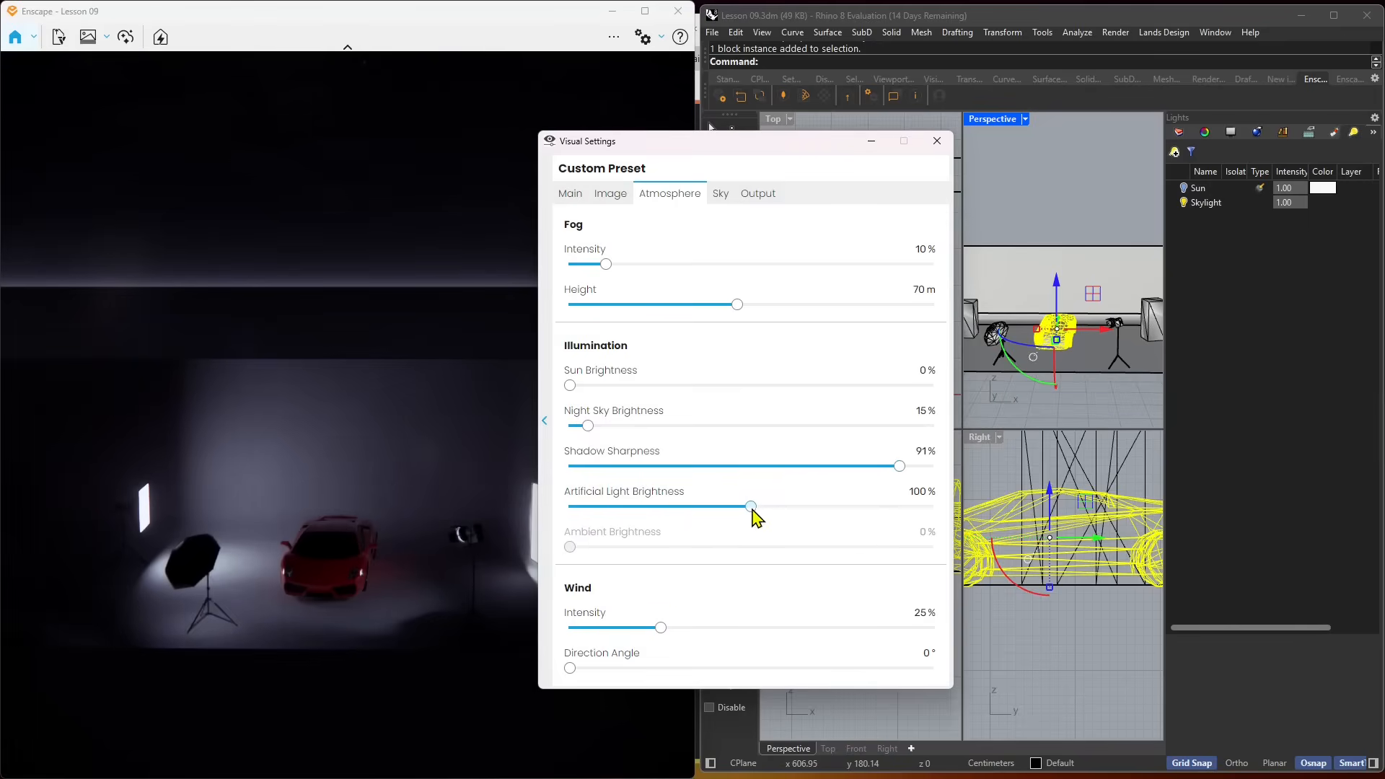
{"action": "left_click_drag", "start_coordinate": [752, 508], "coordinate": [938, 528]}
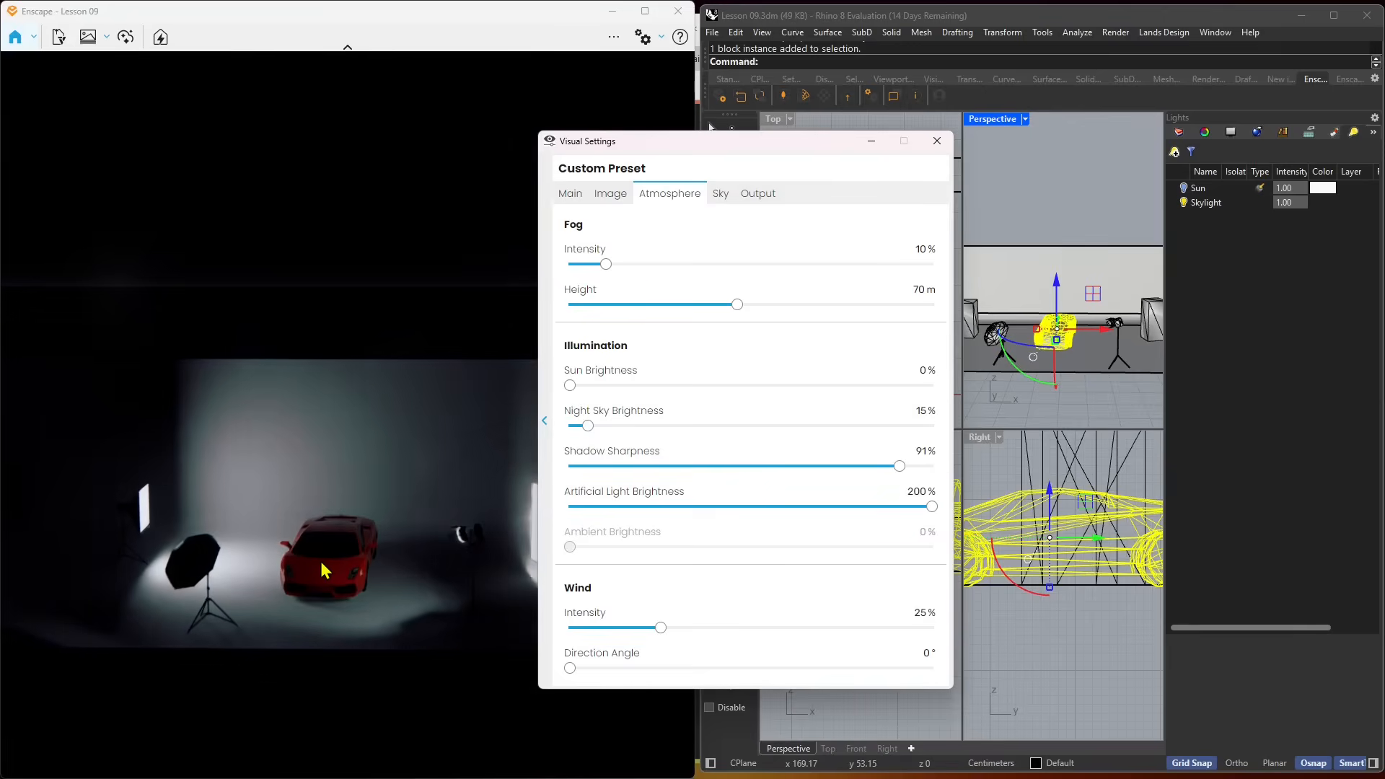
{"action": "left_click_drag", "start_coordinate": [667, 146], "coordinate": [846, 143]}
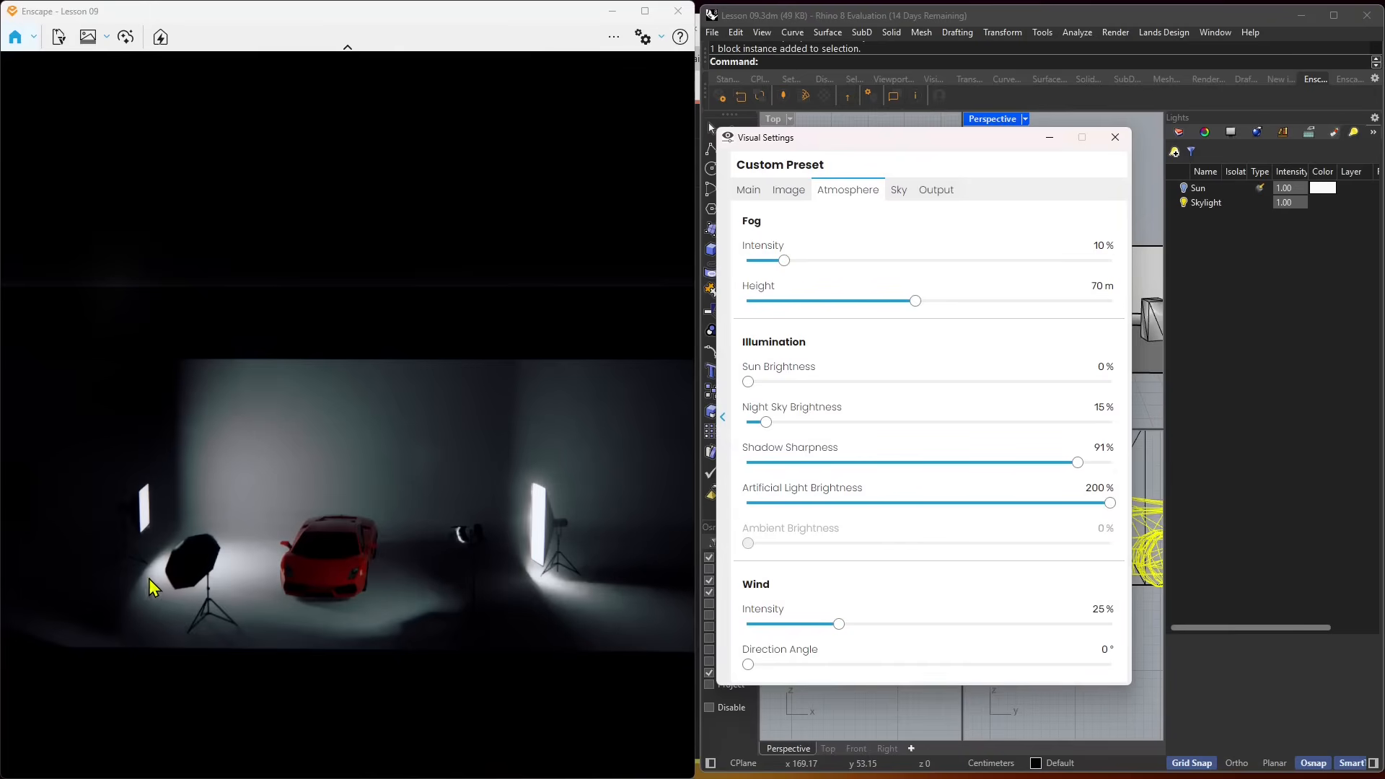
{"action": "left_click", "coordinate": [458, 535]}
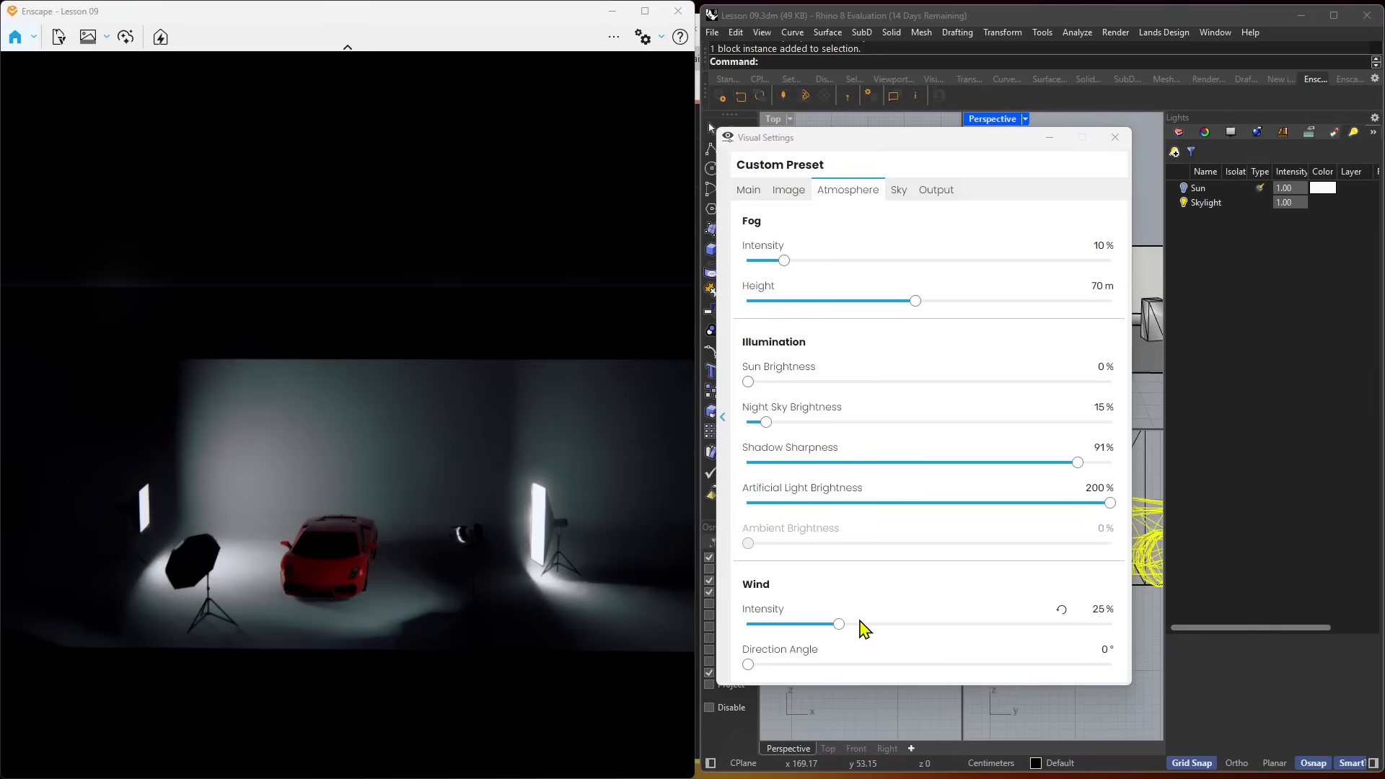
{"action": "left_click_drag", "start_coordinate": [1110, 503], "coordinate": [890, 525]}
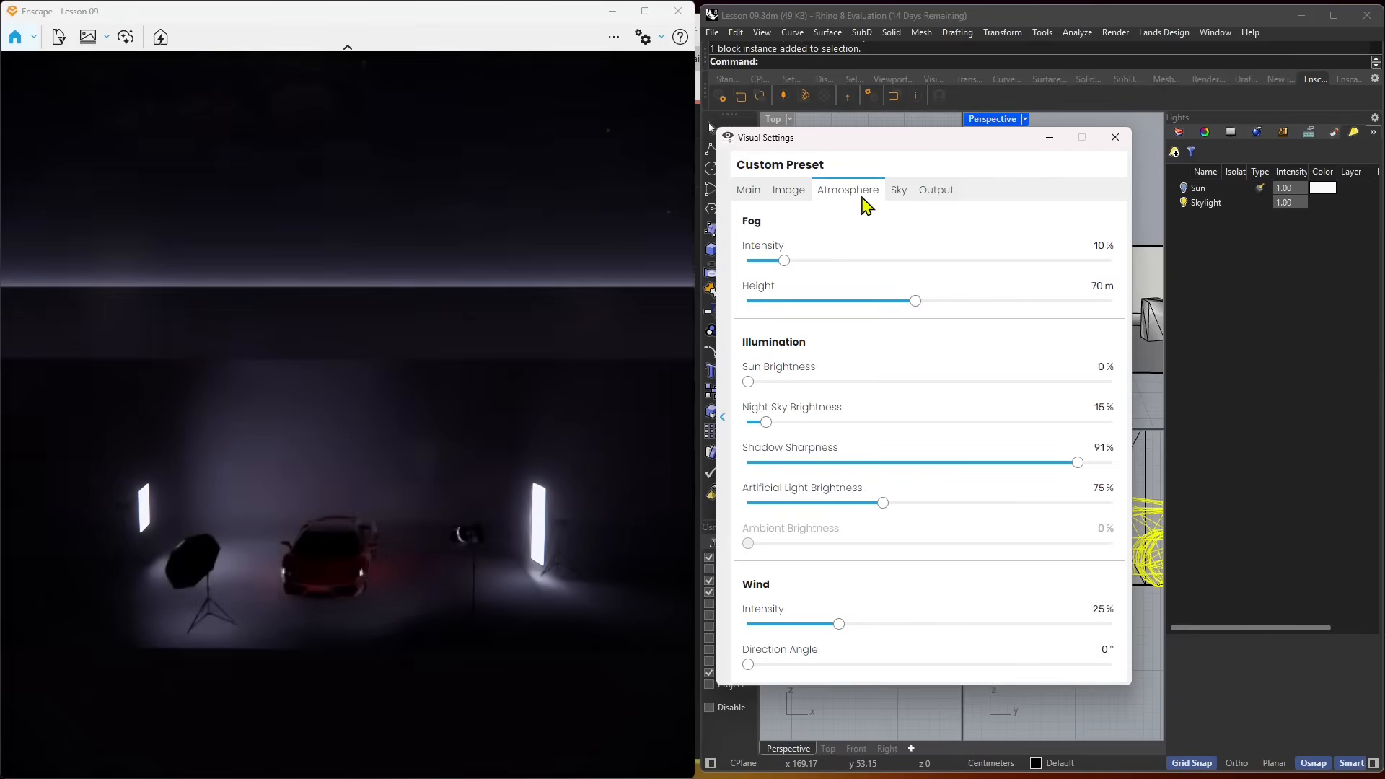
Try the white sky background on the studio scene and turn it off again
{"action": "left_click", "coordinate": [900, 192]}
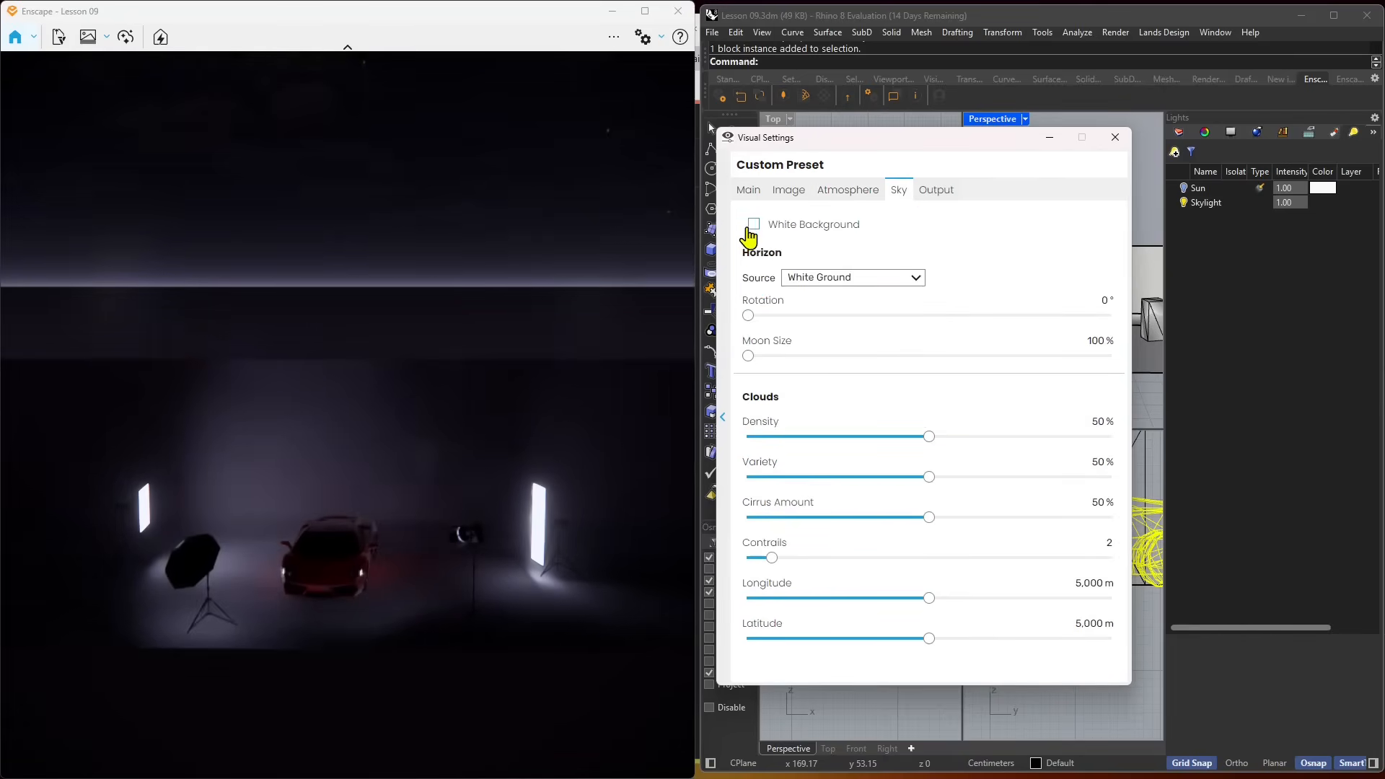
{"action": "left_click", "coordinate": [753, 225]}
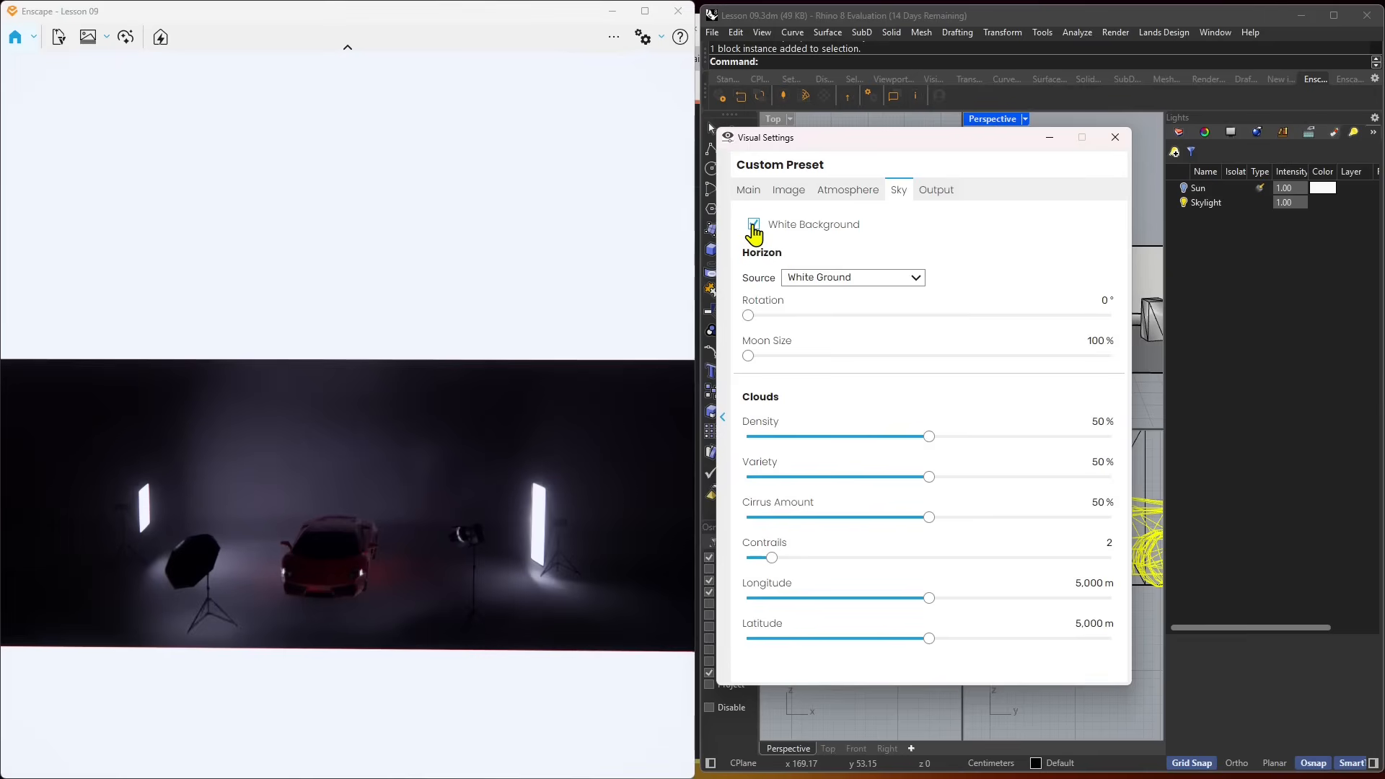
{"action": "left_click", "coordinate": [754, 225]}
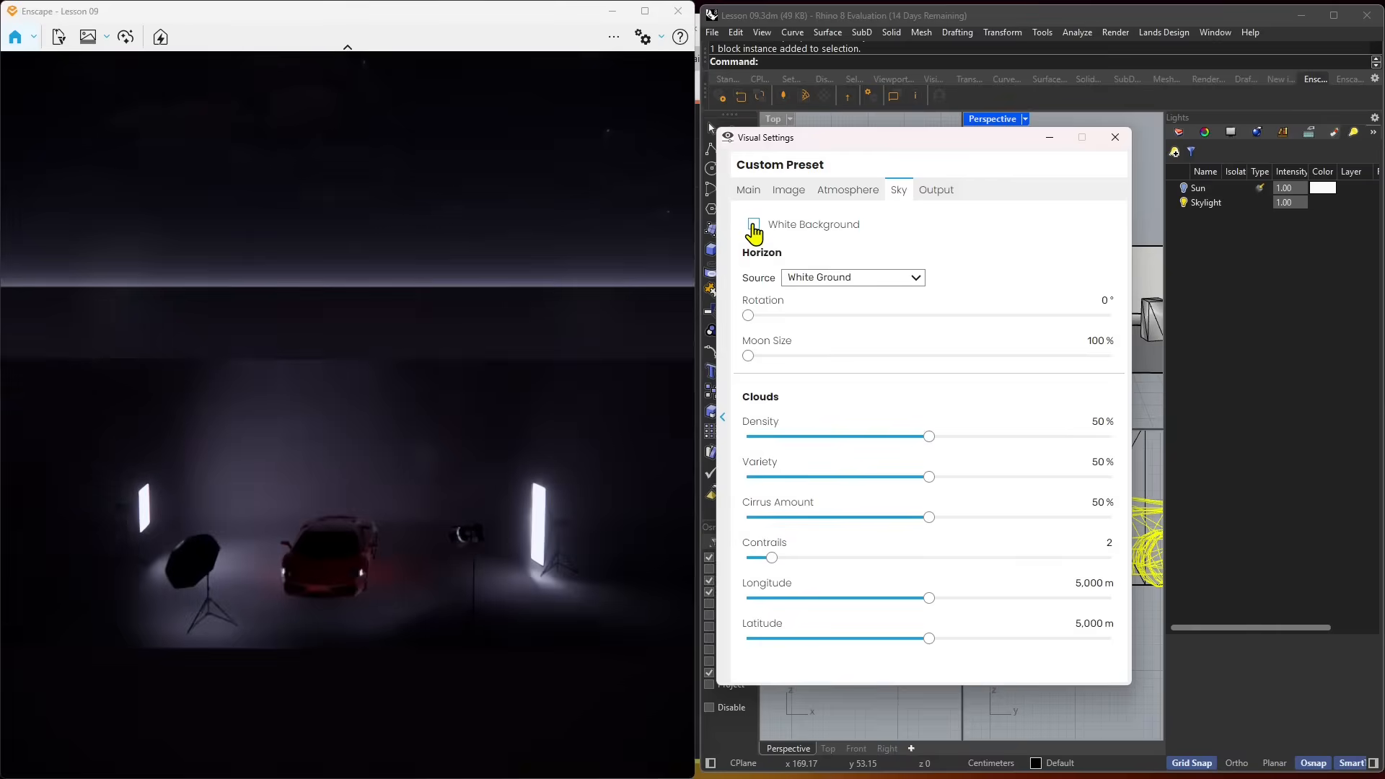
{"action": "left_click", "coordinate": [754, 225]}
{"action": "left_click", "coordinate": [754, 226]}
Compare the Clear, Forest, Construction Site and Town horizon sources and set the horizon to Clear
{"action": "left_click", "coordinate": [829, 277]}
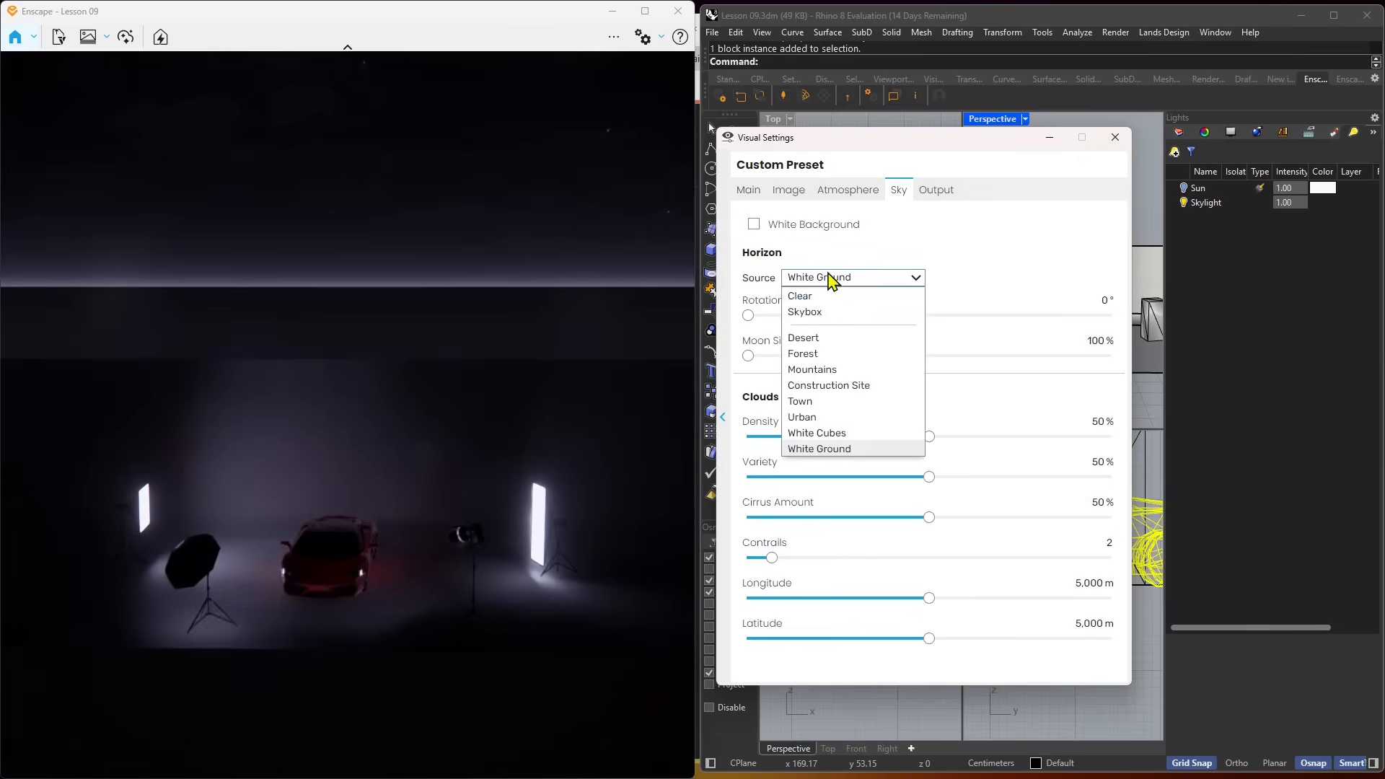
{"action": "left_click", "coordinate": [798, 296]}
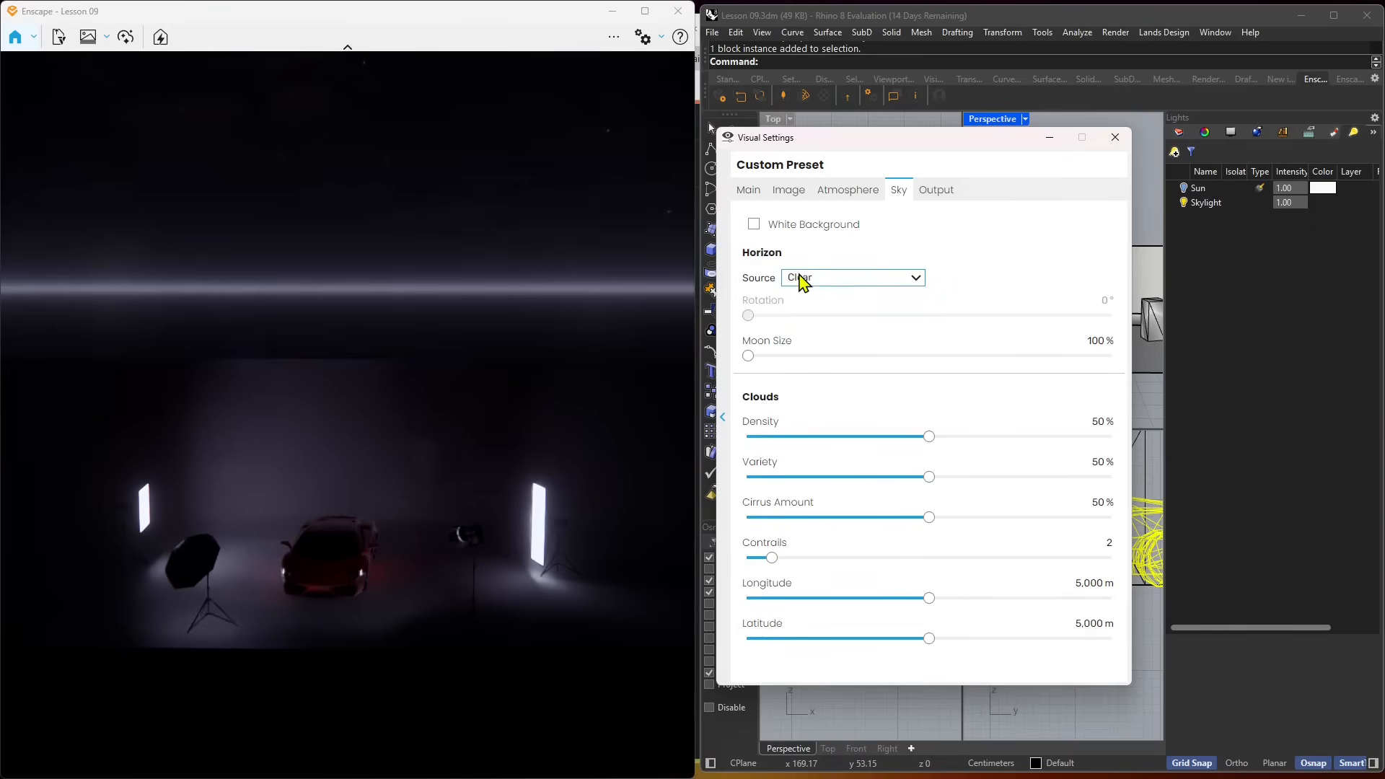
{"action": "left_click", "coordinate": [800, 280]}
{"action": "left_click", "coordinate": [811, 353]}
{"action": "left_click", "coordinate": [814, 282]}
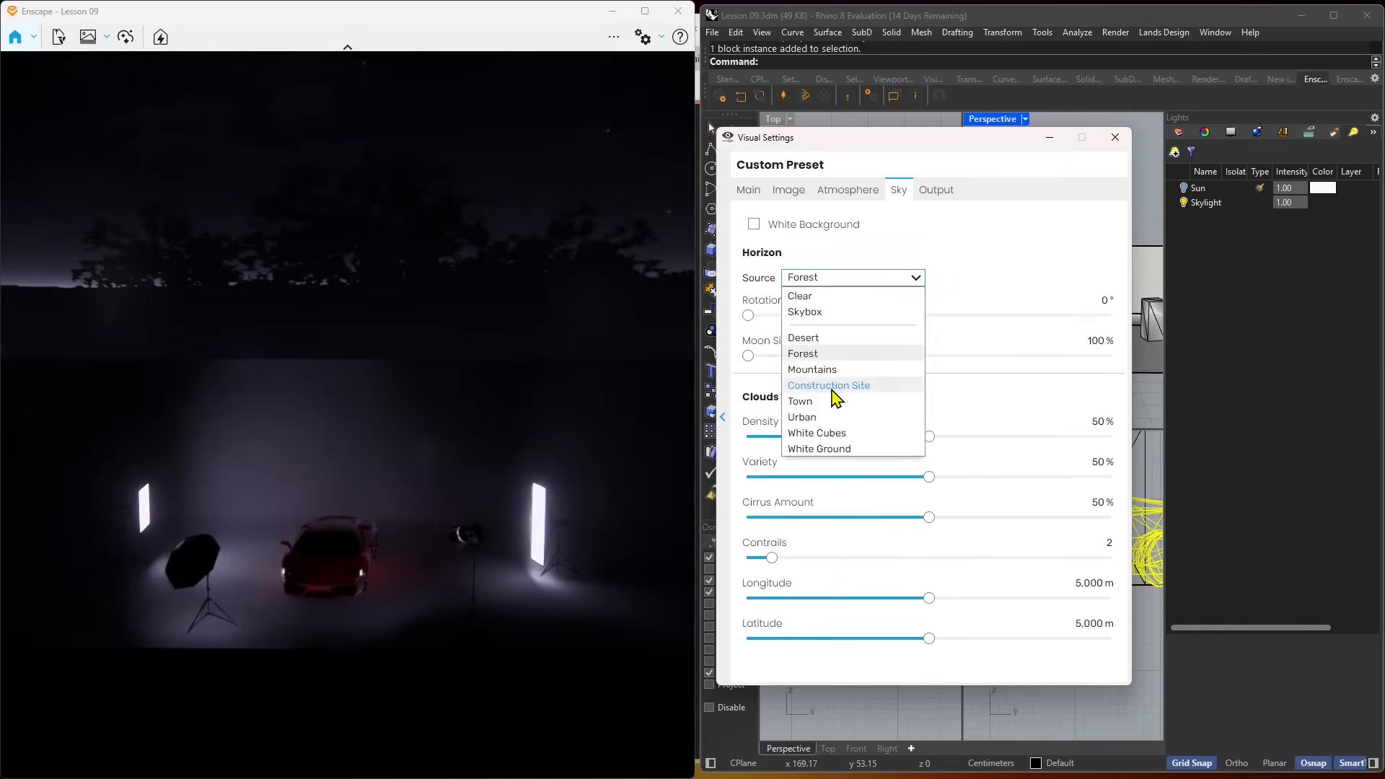
{"action": "left_click", "coordinate": [832, 387]}
{"action": "left_click", "coordinate": [834, 280]}
{"action": "left_click", "coordinate": [815, 401]}
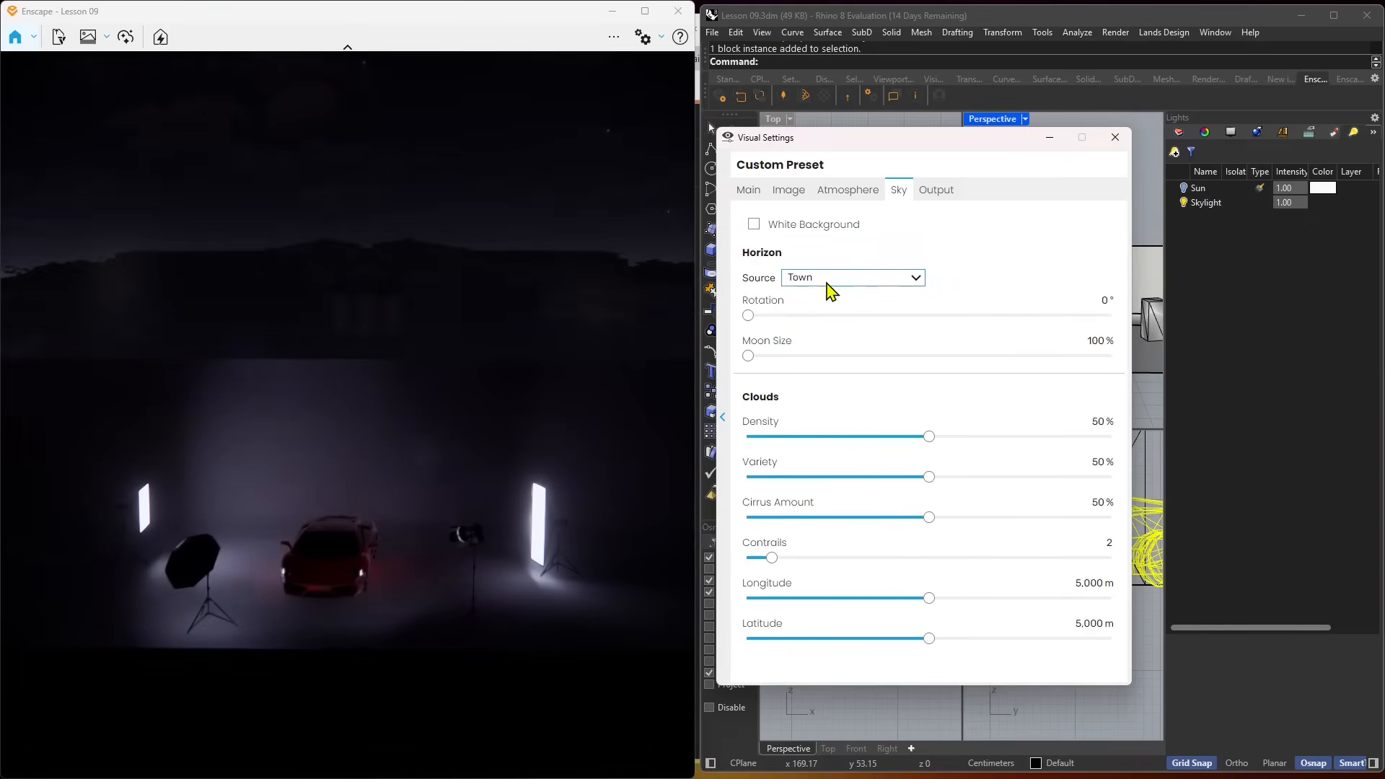
{"action": "left_click", "coordinate": [832, 282]}
{"action": "left_click", "coordinate": [809, 296]}
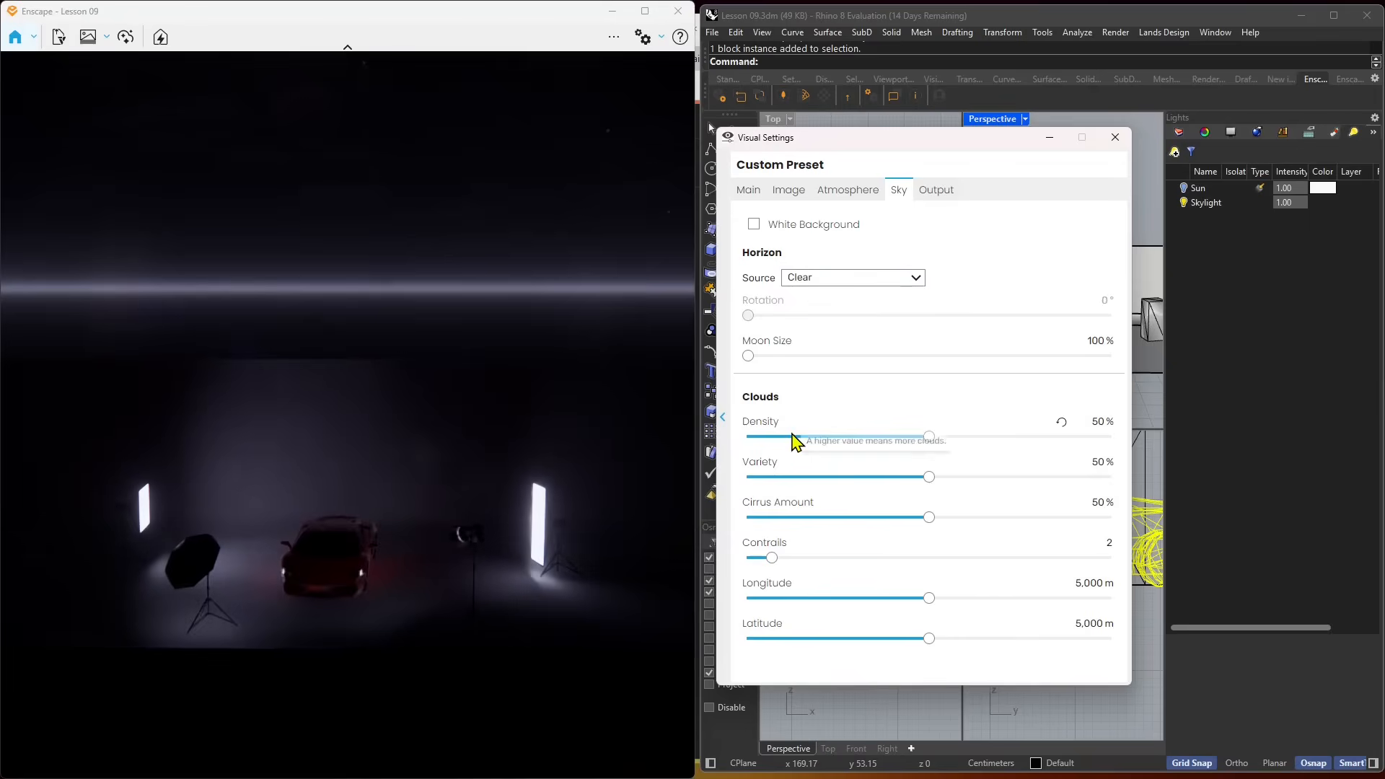
Set the clouds to 56% density, 53% variety, 42% cirrus, 7 contrails, 3,606 m longitude and 4,841 m latitude
{"action": "left_click_drag", "start_coordinate": [926, 439], "coordinate": [889, 534]}
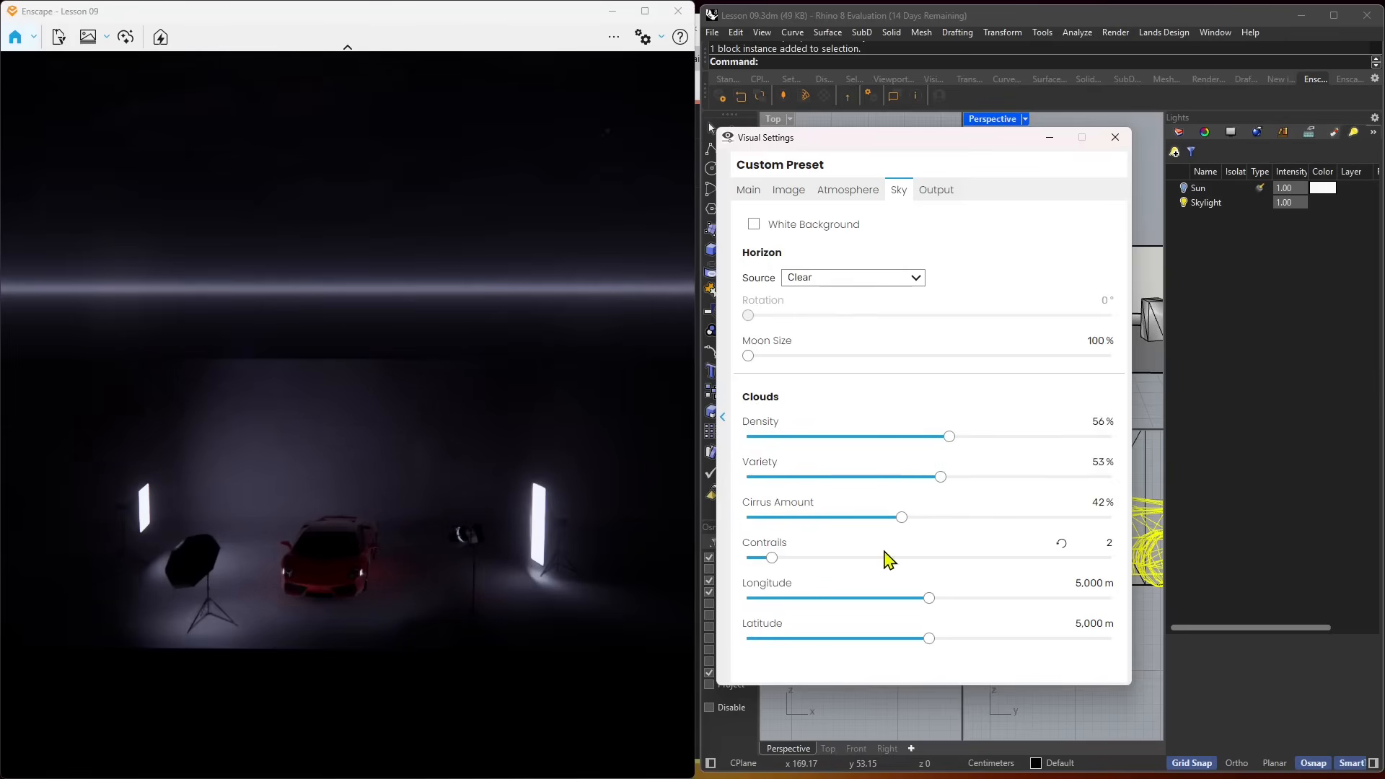
{"action": "left_click_drag", "start_coordinate": [773, 560], "coordinate": [833, 560]}
{"action": "left_click_drag", "start_coordinate": [931, 599], "coordinate": [876, 604]}
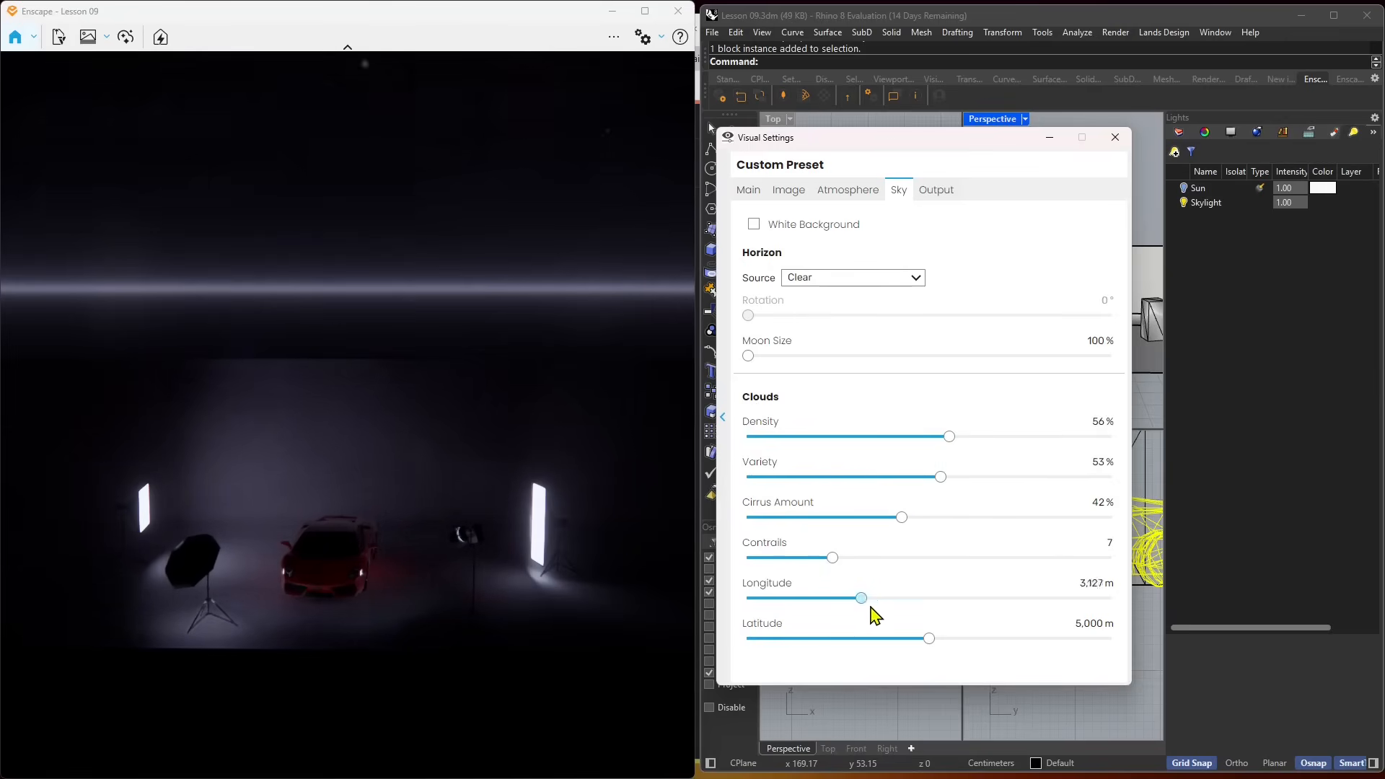
{"action": "left_click", "coordinate": [918, 640]}
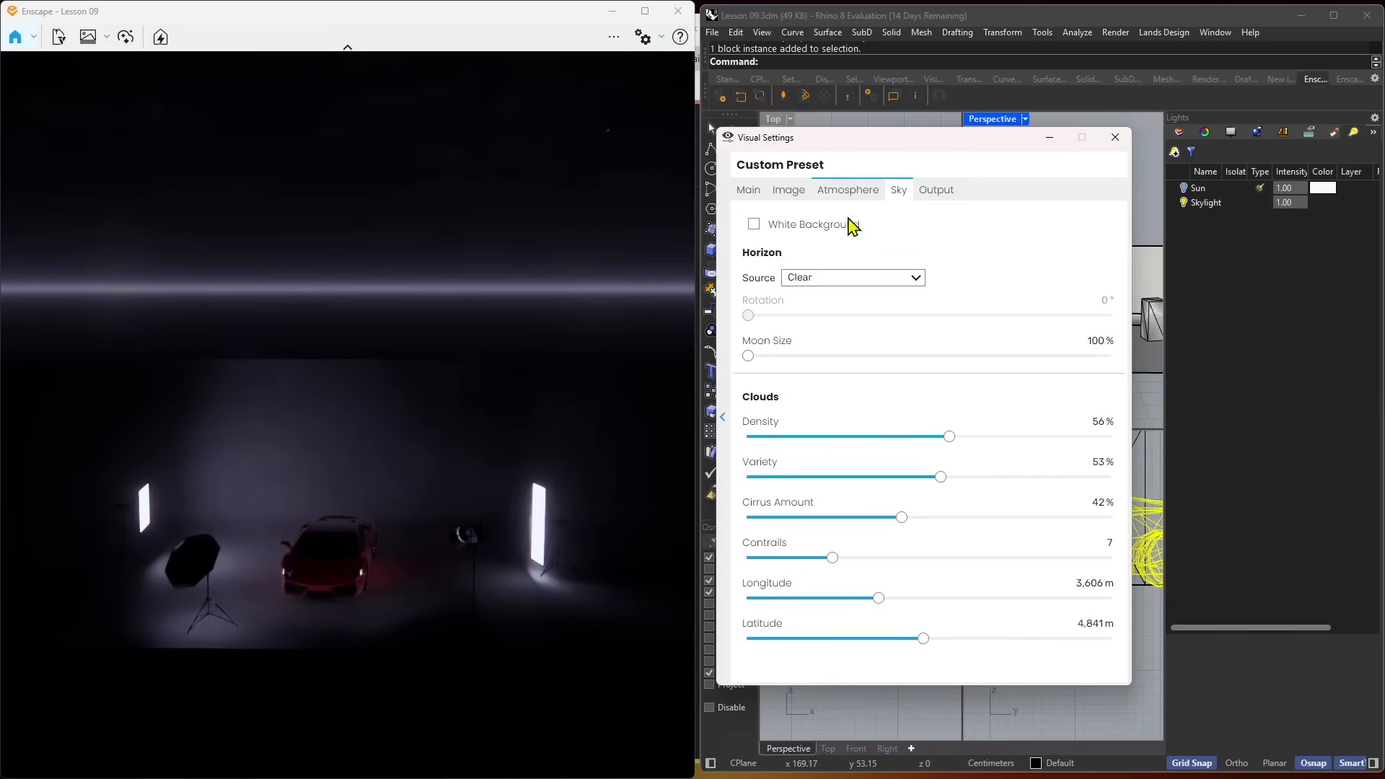
Review the resolution, image, video and panorama output settings and close the visual settings
{"action": "left_click", "coordinate": [934, 194]}
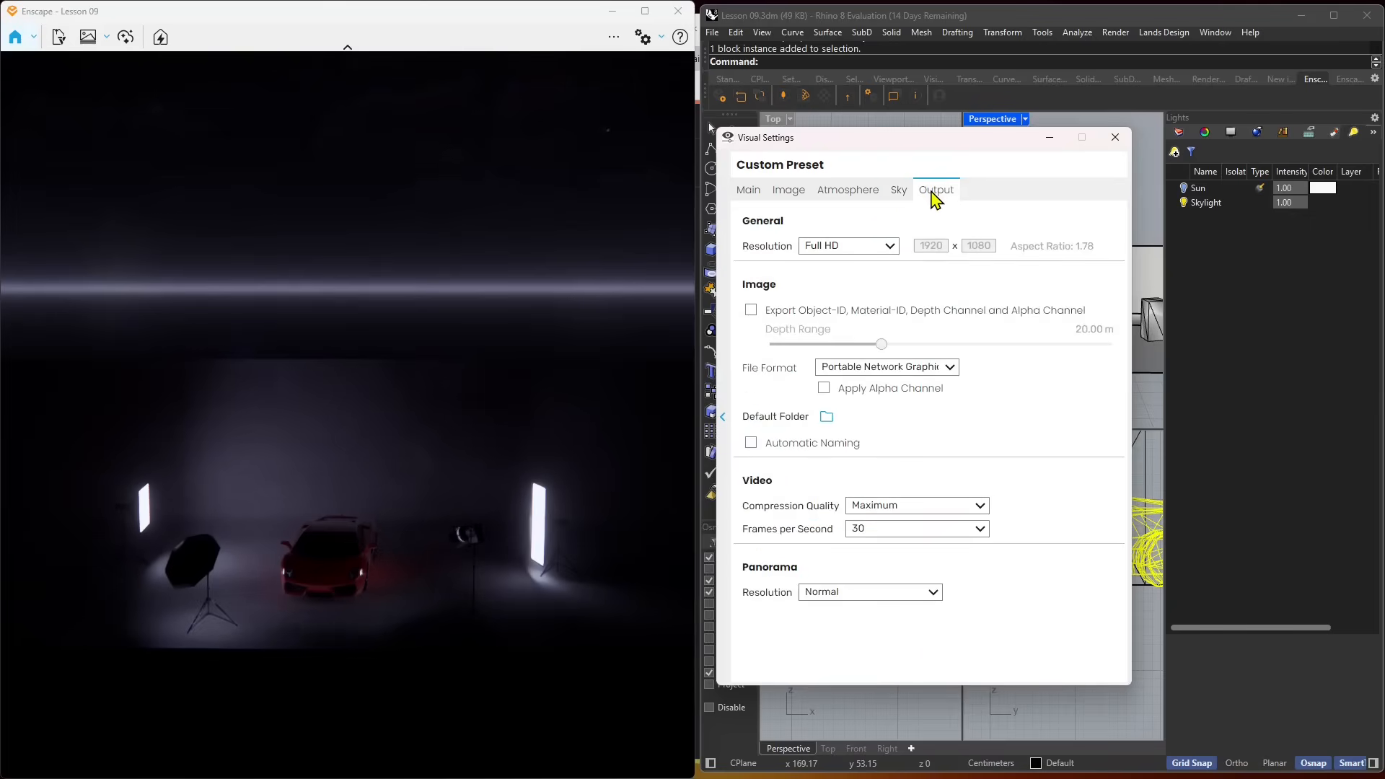
{"action": "left_click_drag", "start_coordinate": [993, 137], "coordinate": [739, 184]}
{"action": "left_click", "coordinate": [864, 181]}
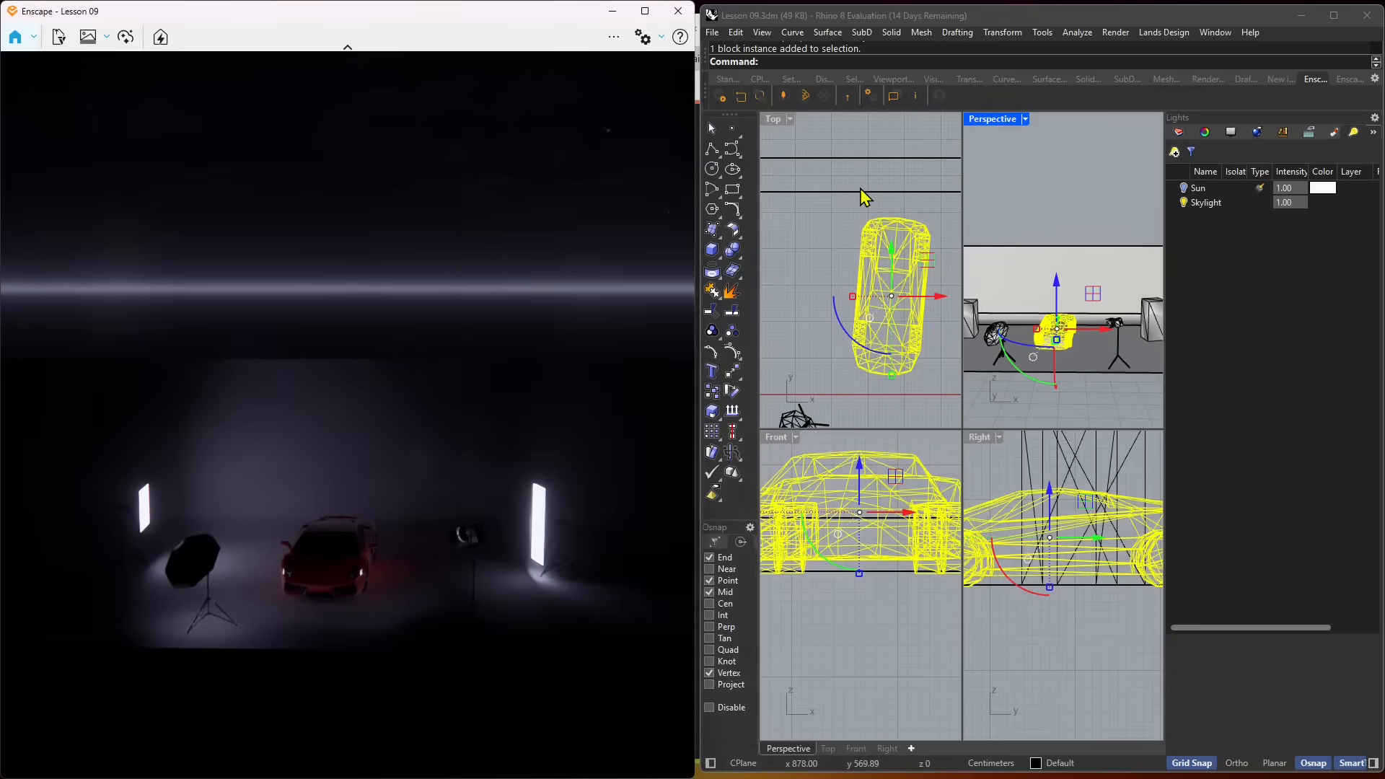
Enlarge the Rhino window over the Enscape render and frame the car from the front in perspective
{"action": "left_click", "coordinate": [1212, 257]}
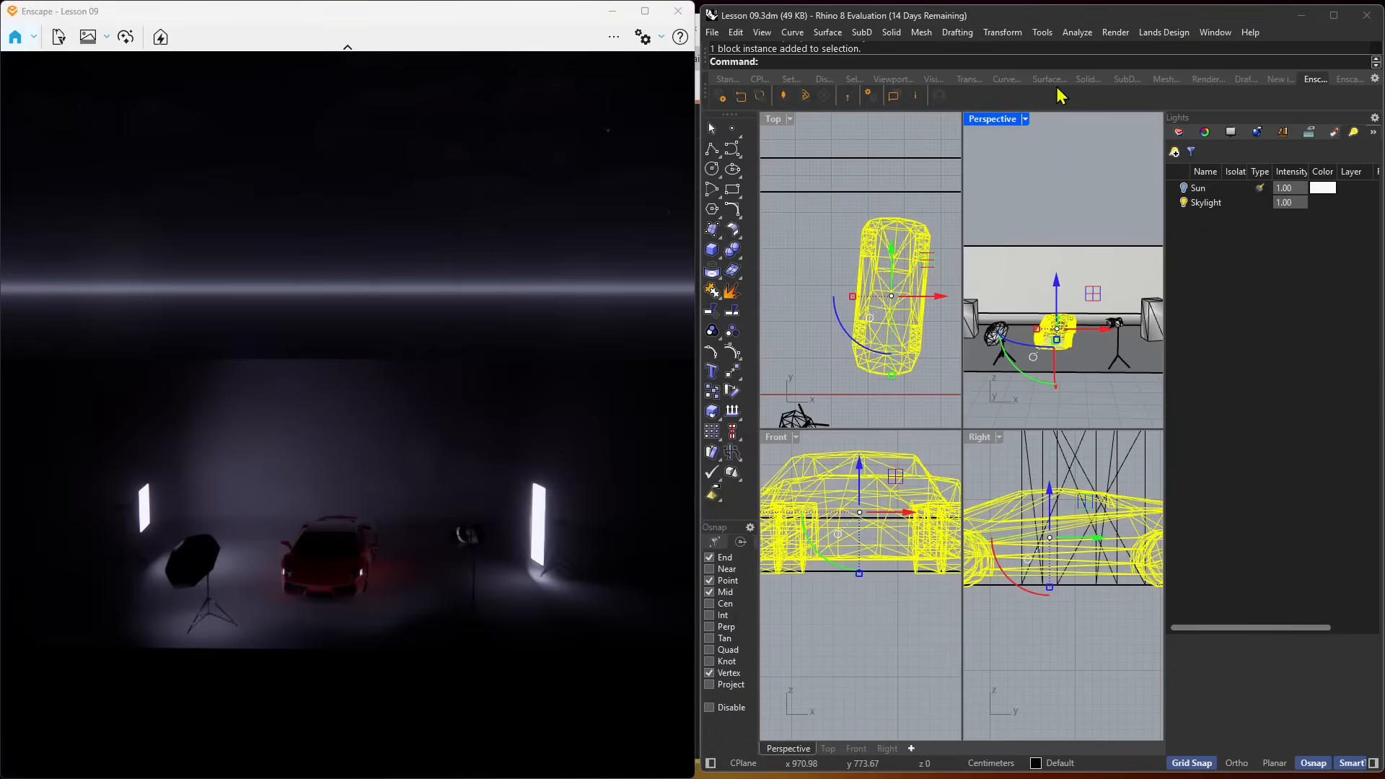
{"action": "left_click_drag", "start_coordinate": [699, 136], "coordinate": [489, 136]}
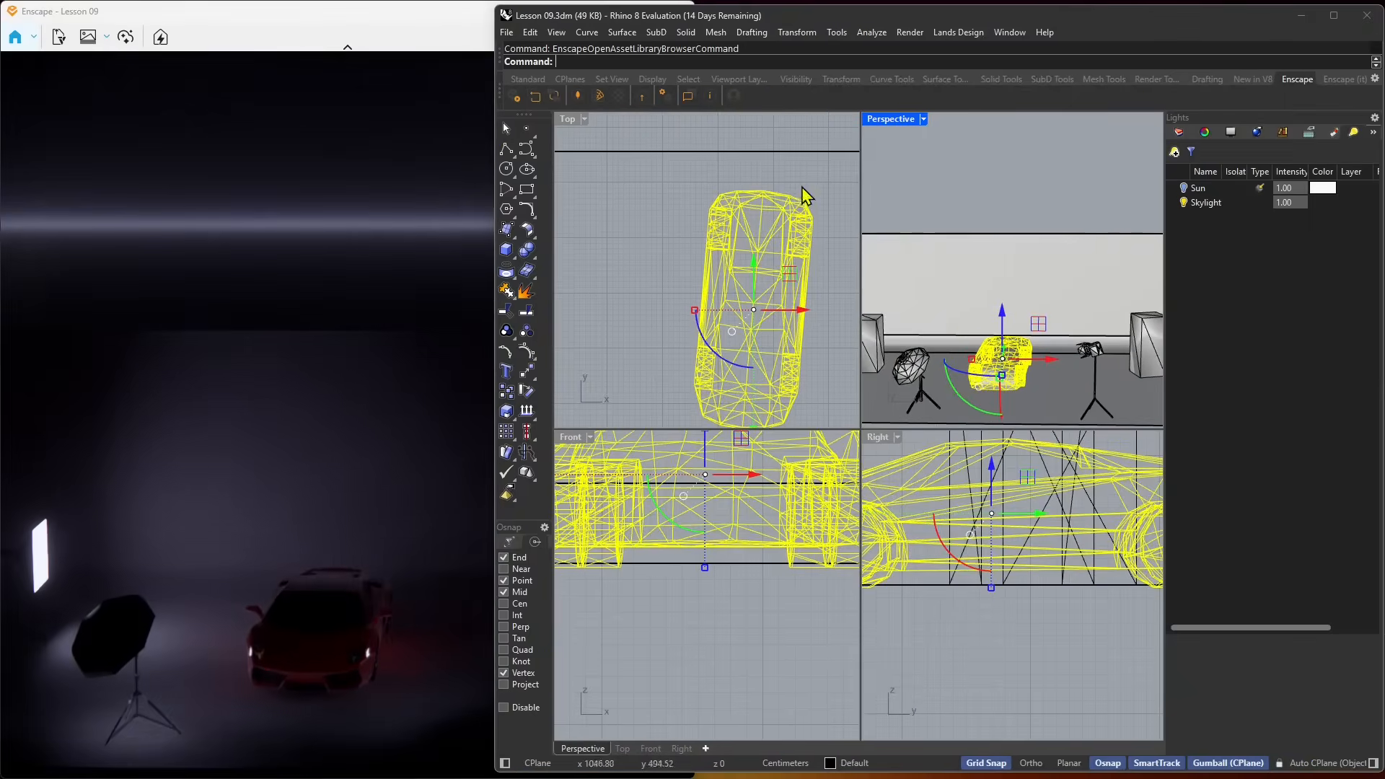
{"action": "scroll", "coordinate": [983, 194], "scroll_direction": "down", "scroll_amount": 3}
{"action": "scroll", "coordinate": [1002, 239], "scroll_direction": "up", "scroll_amount": 5}
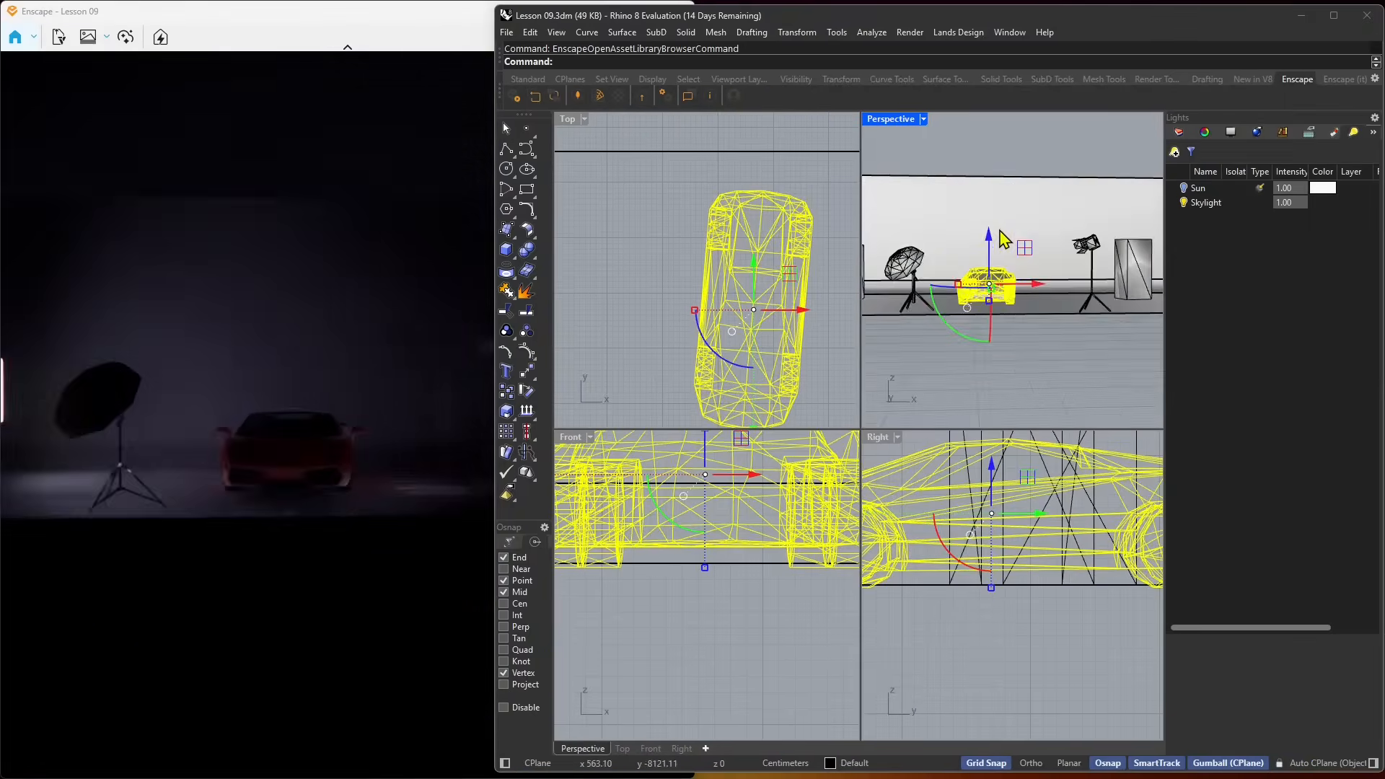
{"action": "right_click_drag", "start_coordinate": [1001, 238], "coordinate": [1034, 263]}
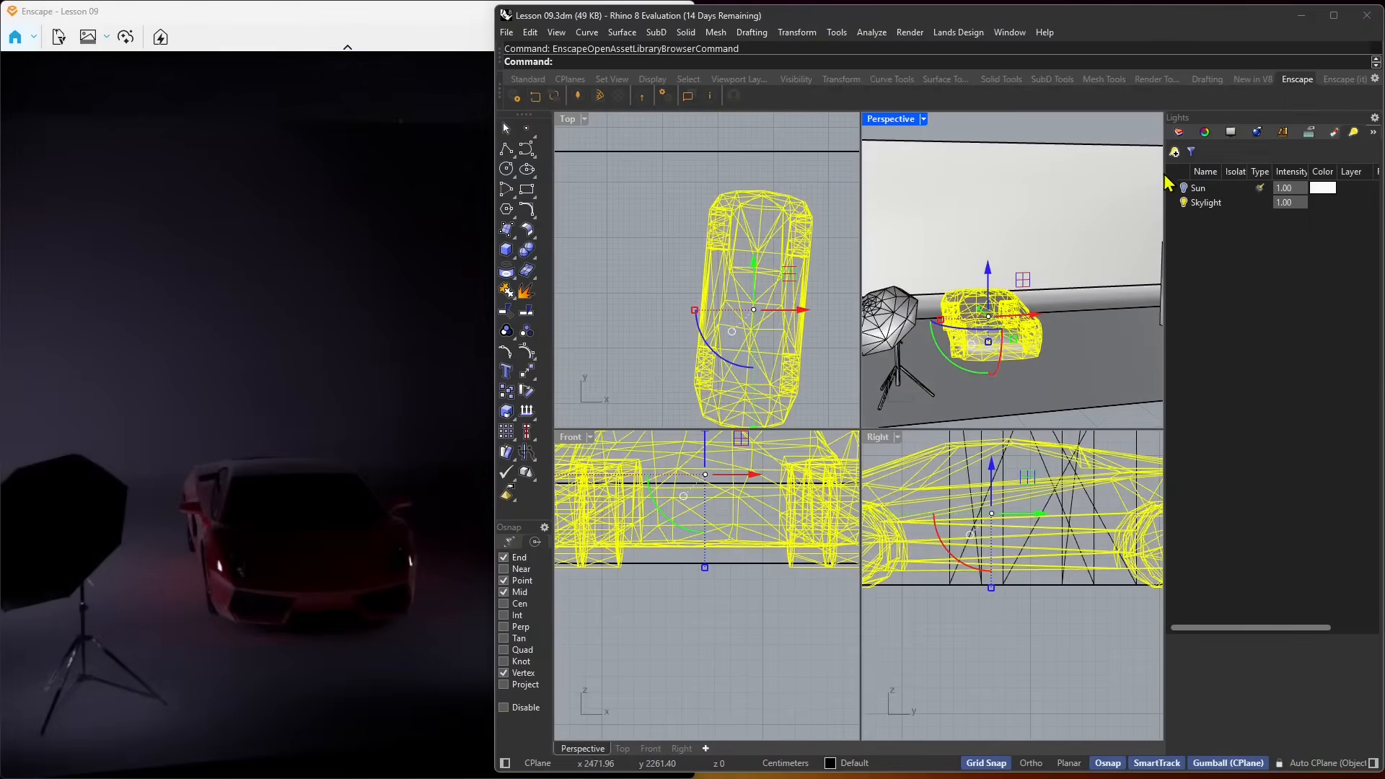
Maximize the Perspective viewport and widen the list of lights with its name and intensity columns
{"action": "double_click", "coordinate": [889, 121]}
{"action": "left_click_drag", "start_coordinate": [1161, 349], "coordinate": [983, 344]}
{"action": "left_click_drag", "start_coordinate": [1191, 172], "coordinate": [1248, 174]}
{"action": "left_click_drag", "start_coordinate": [1156, 171], "coordinate": [1051, 173]}
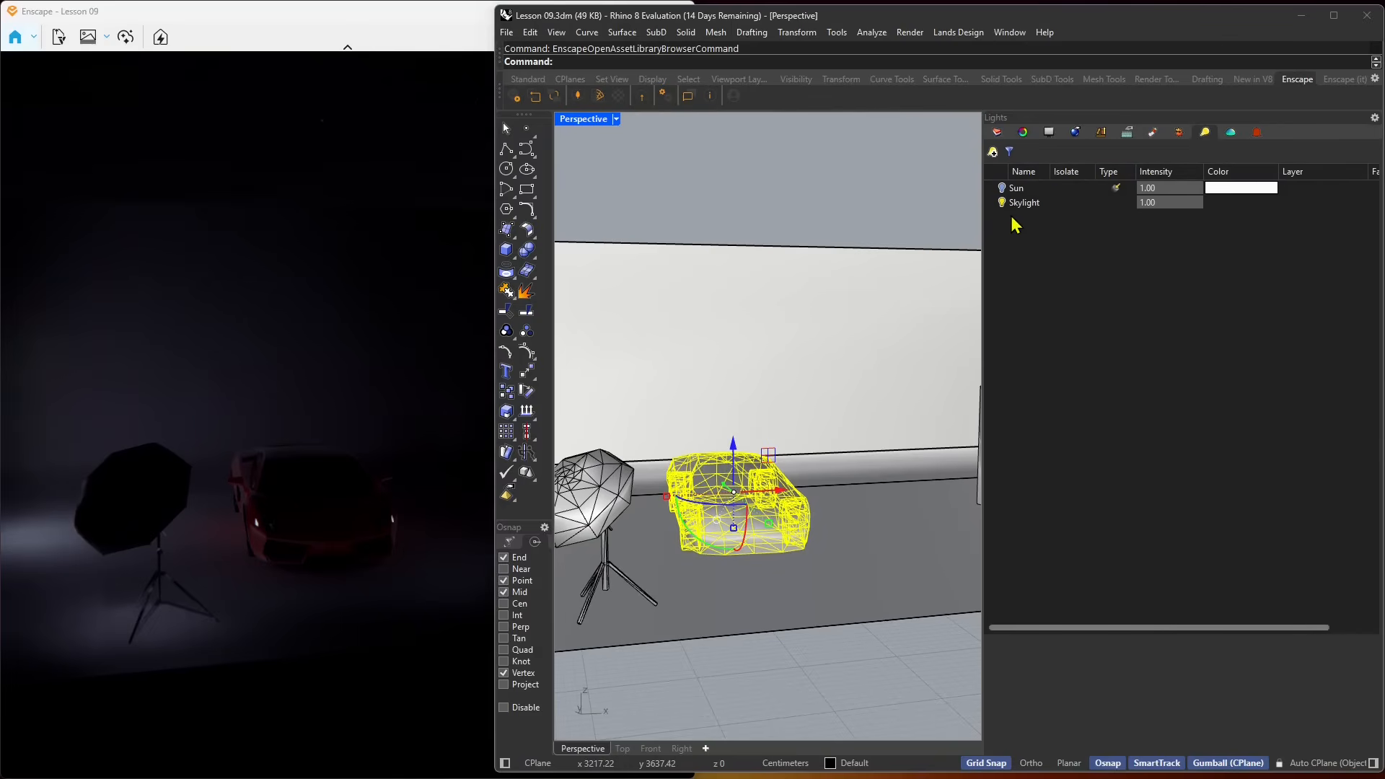
Switch the Perspective viewport to the Rendered display mode and deselect the car
{"action": "scroll", "coordinate": [916, 355], "scroll_direction": "down", "scroll_amount": 2}
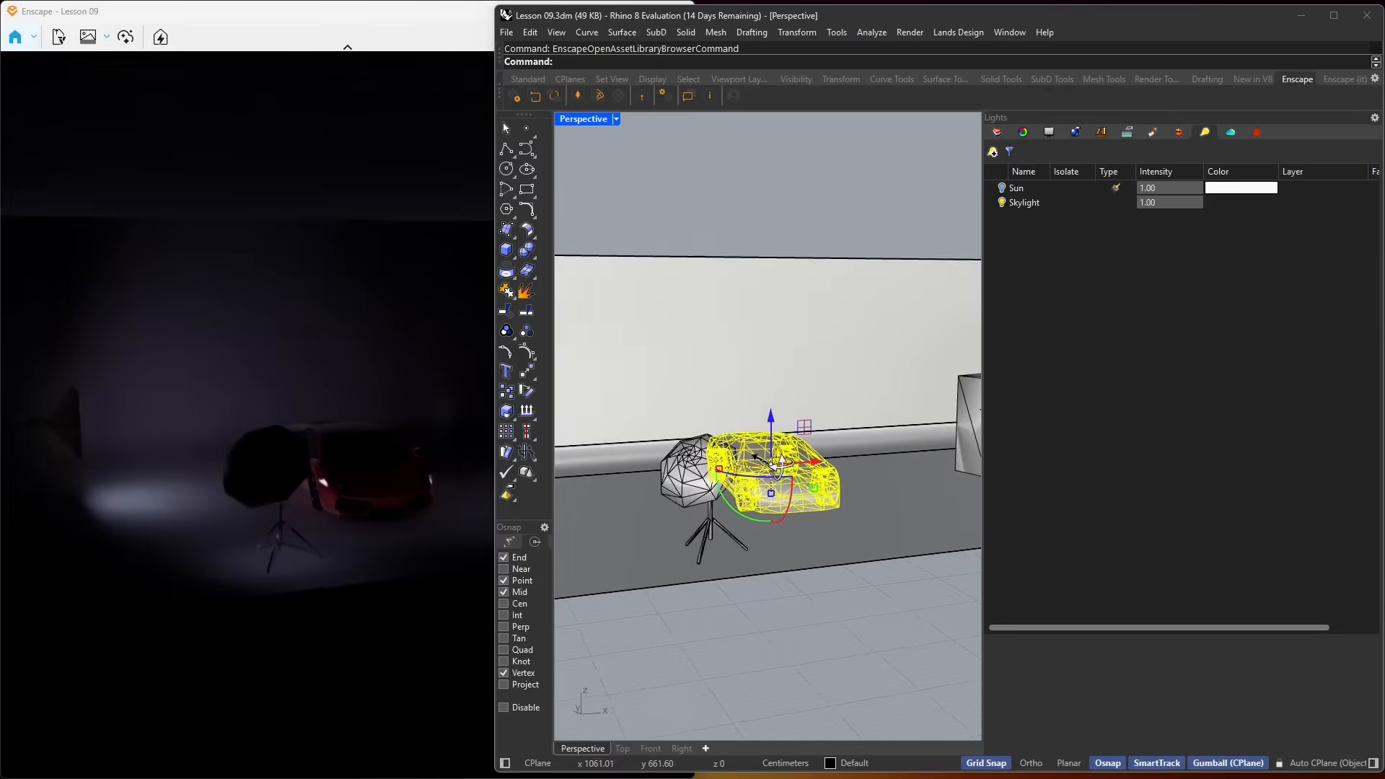
{"action": "left_click", "coordinate": [616, 120]}
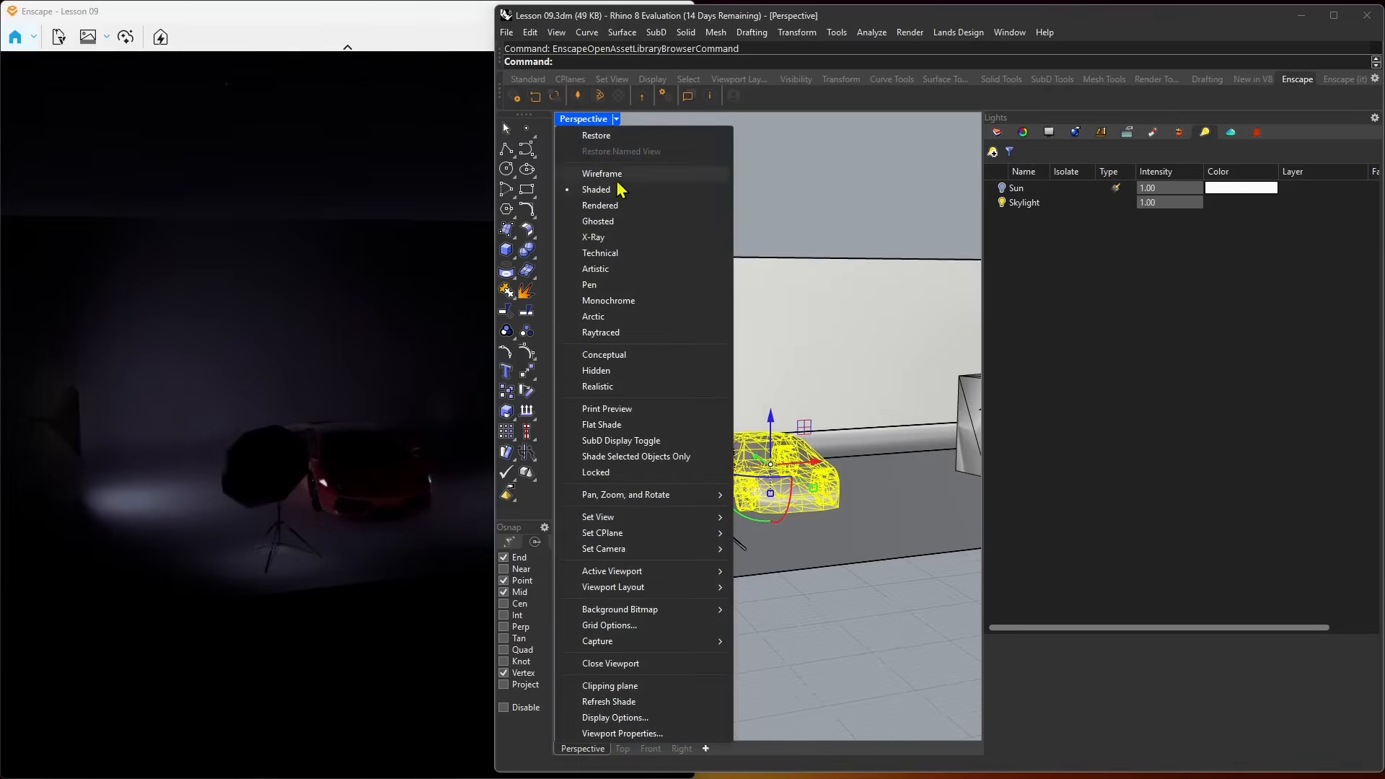
{"action": "left_click", "coordinate": [599, 207]}
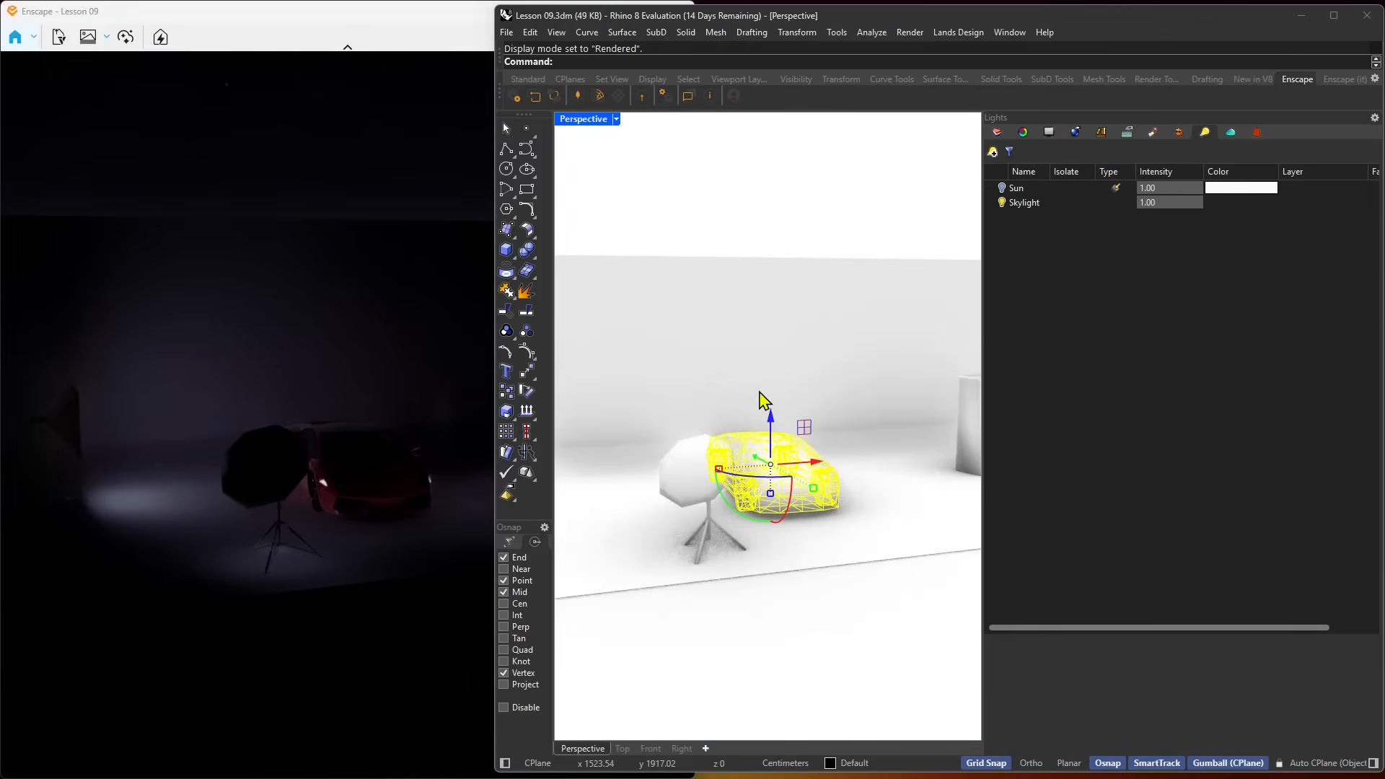
{"action": "left_click", "coordinate": [738, 229]}
{"action": "right_click_drag", "start_coordinate": [766, 479], "coordinate": [731, 410]}
{"action": "right_click_drag", "start_coordinate": [809, 432], "coordinate": [878, 479]}
{"action": "scroll", "coordinate": [835, 503], "scroll_direction": "down", "scroll_amount": 10}
{"action": "scroll", "coordinate": [811, 495], "scroll_direction": "up", "scroll_amount": 9}
{"action": "scroll", "coordinate": [842, 486], "scroll_direction": "down", "scroll_amount": 3}
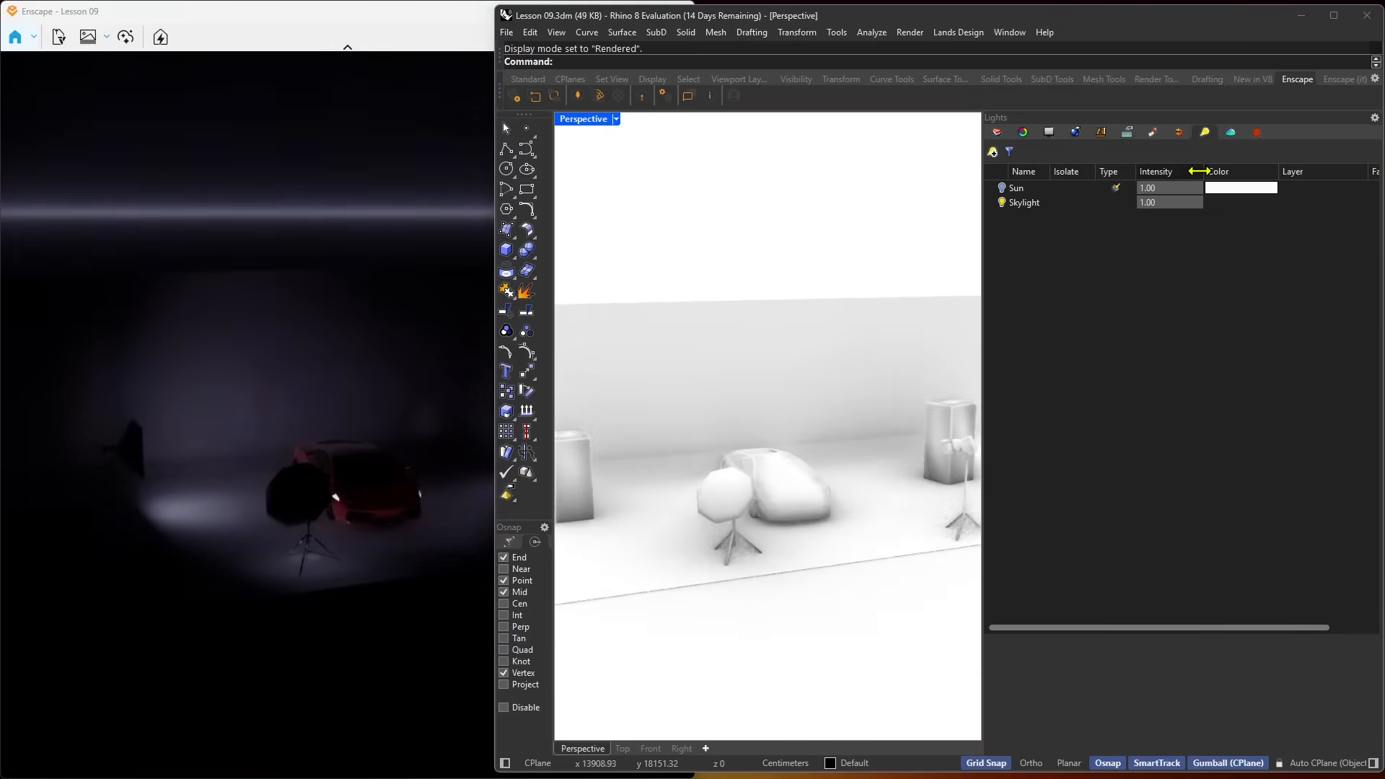
Set the Skylight's intensity to 0 in Rhino's list of lights
{"action": "left_click", "coordinate": [1025, 204]}
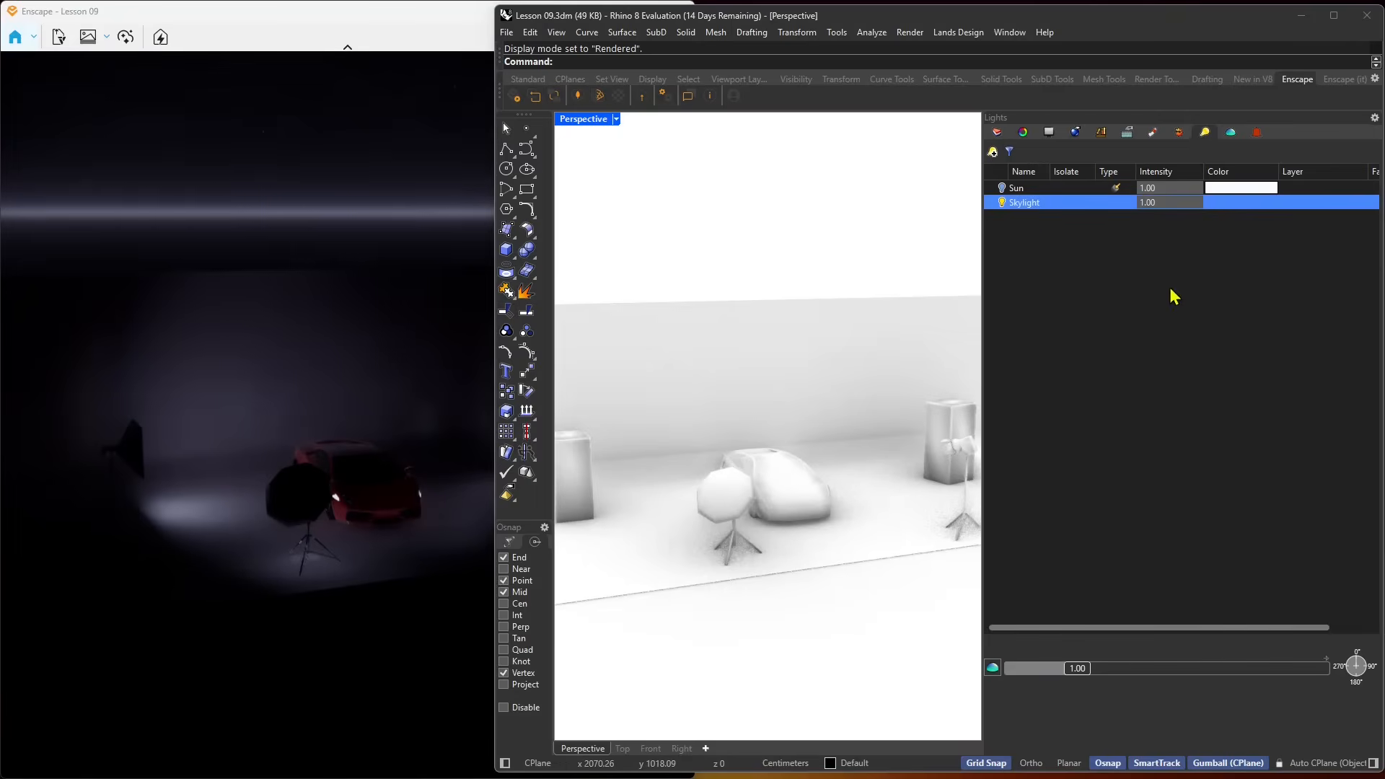
{"action": "type", "text": "0"}
{"action": "key", "text": "Return"}
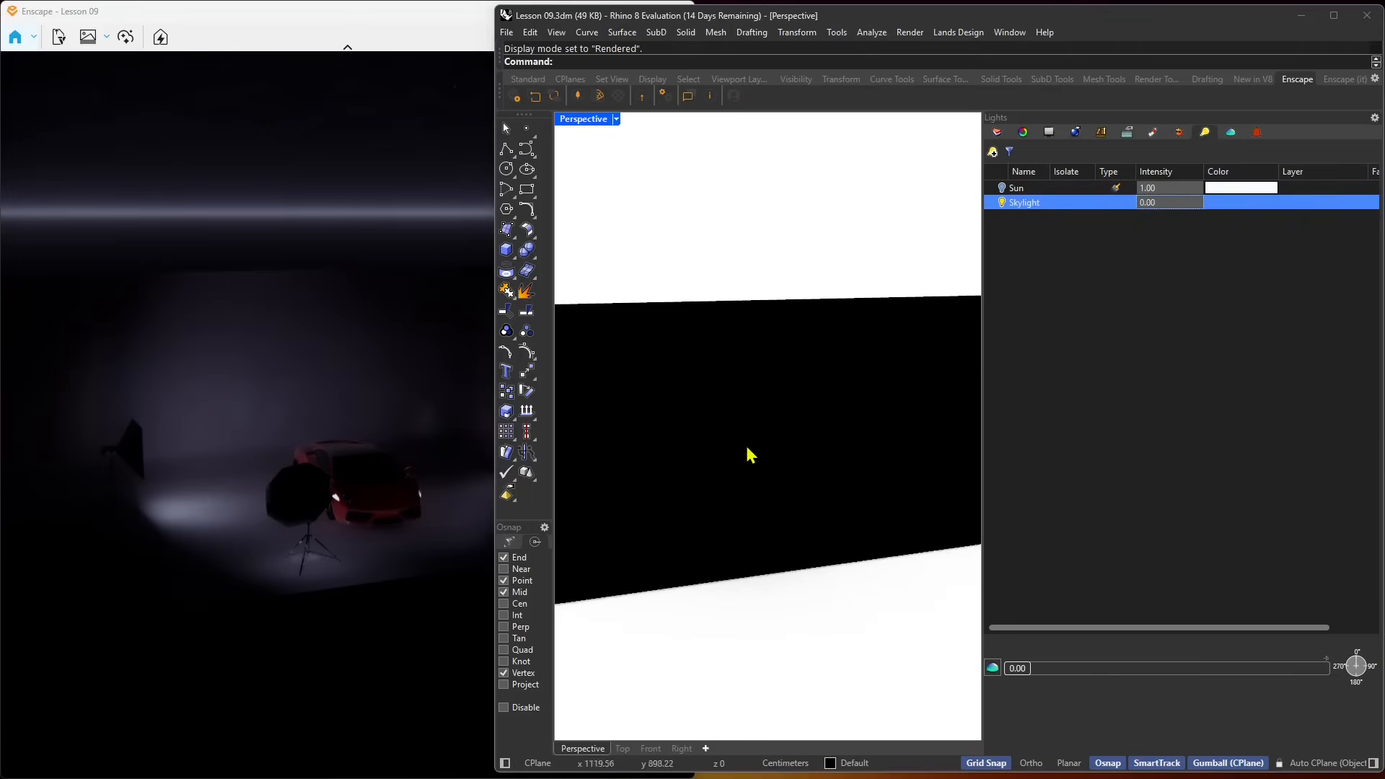
Toggle the Sun light on and off to compare the viewports, leave it off and set its intensity to 0
{"action": "left_click", "coordinate": [1102, 189]}
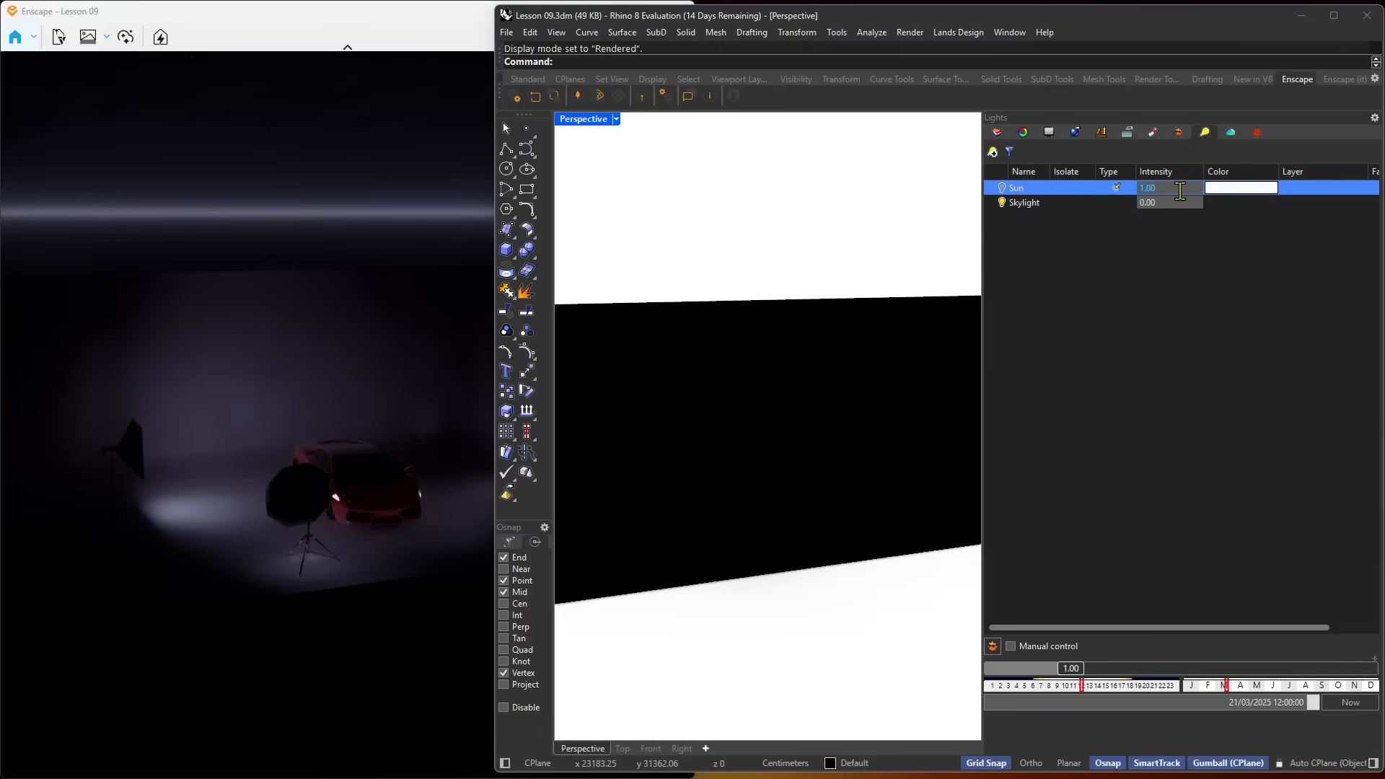
{"action": "left_click", "coordinate": [1002, 188]}
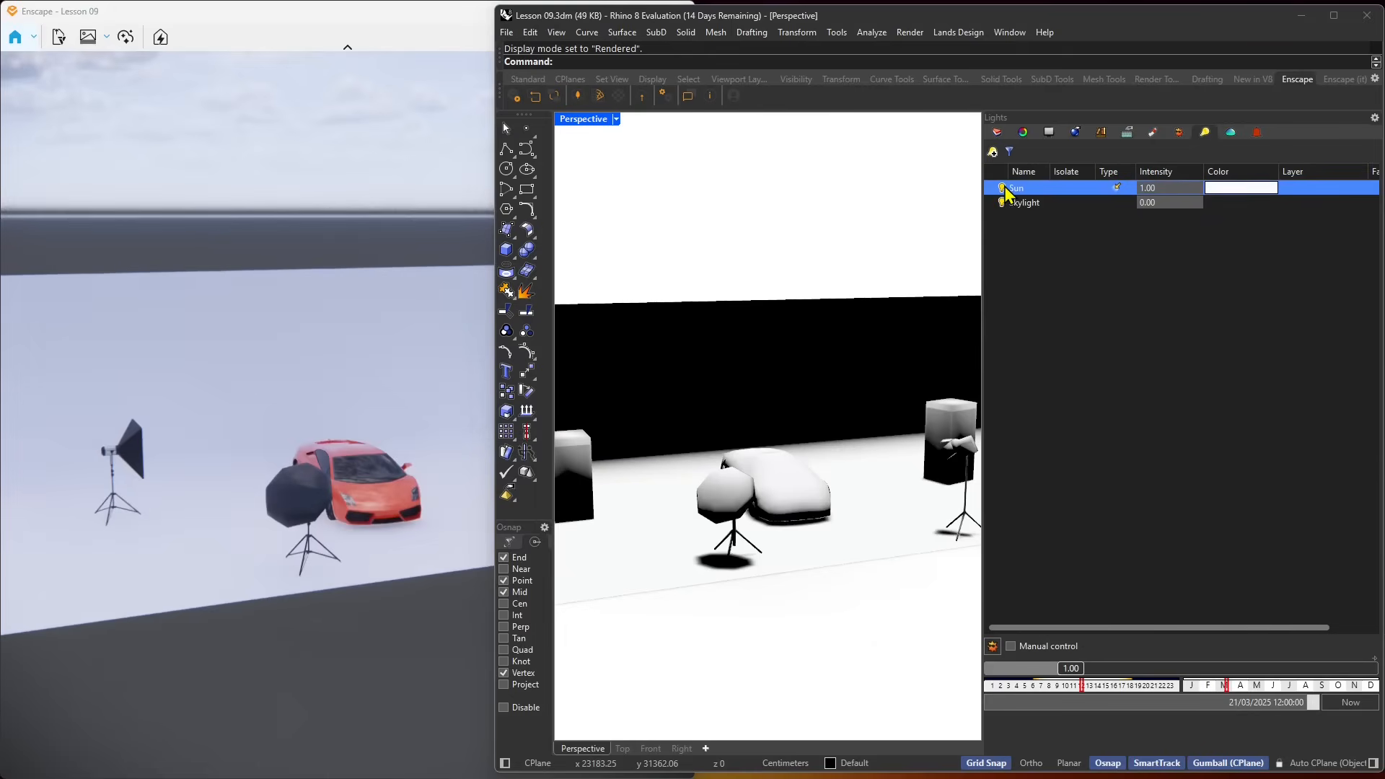
{"action": "left_click", "coordinate": [1005, 188]}
{"action": "left_click", "coordinate": [1004, 187]}
{"action": "left_click", "coordinate": [1004, 187]}
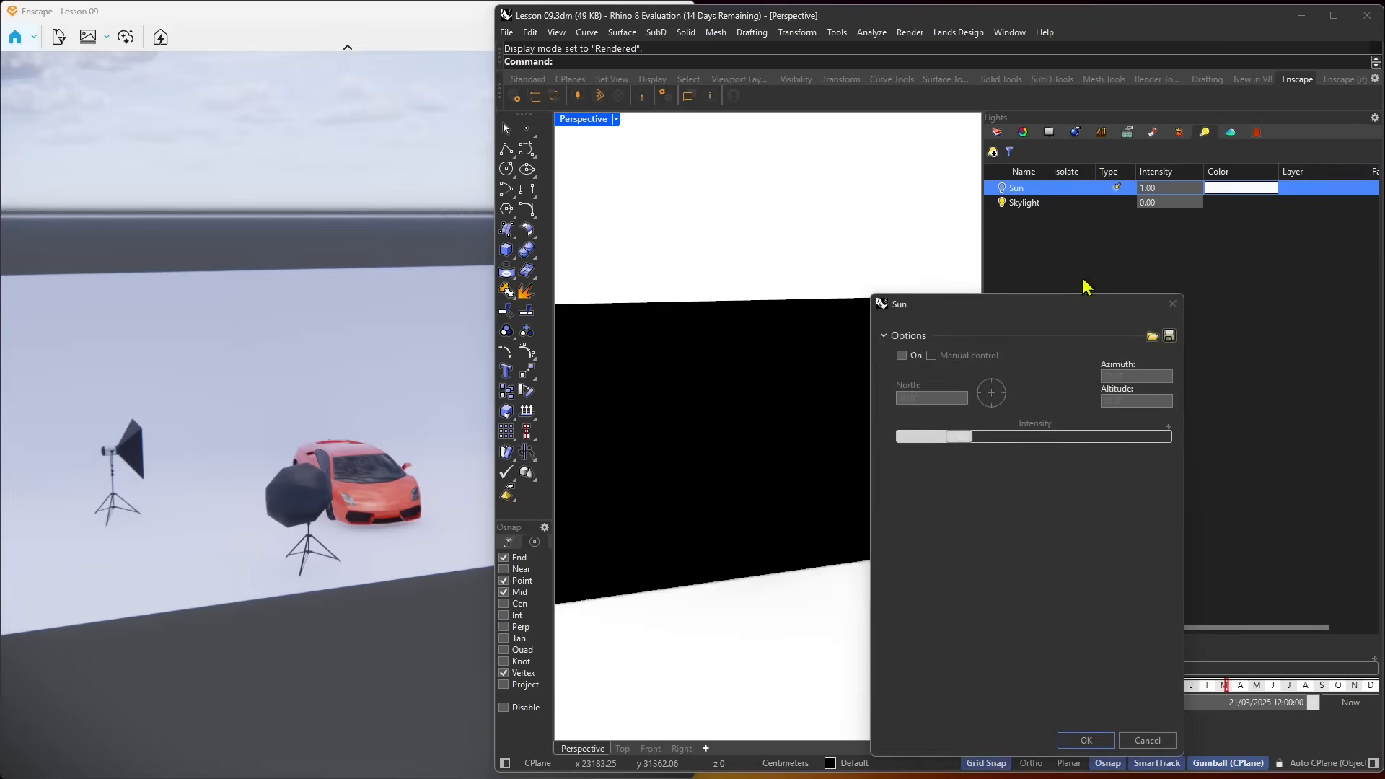
{"action": "left_click", "coordinate": [1172, 304]}
{"action": "left_click", "coordinate": [1002, 189]}
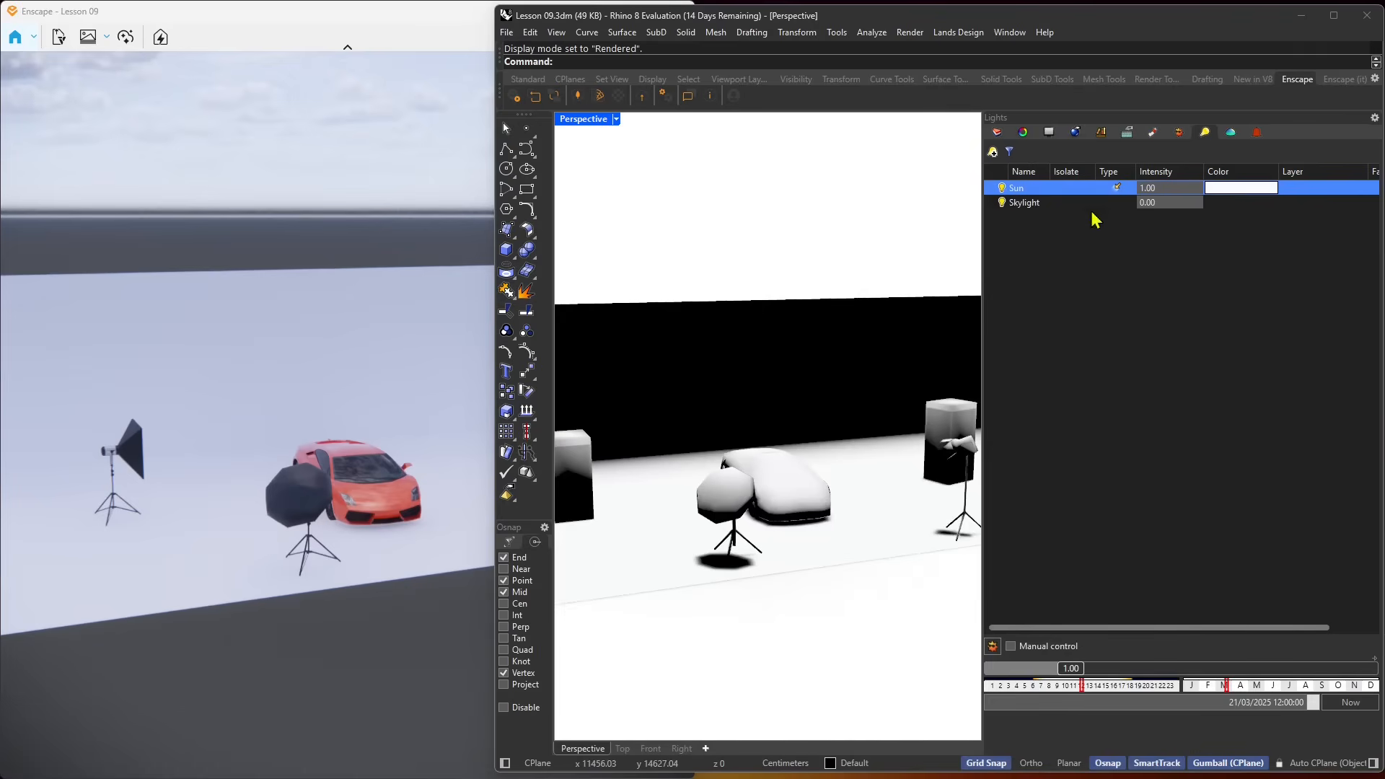
{"action": "left_click", "coordinate": [1002, 189]}
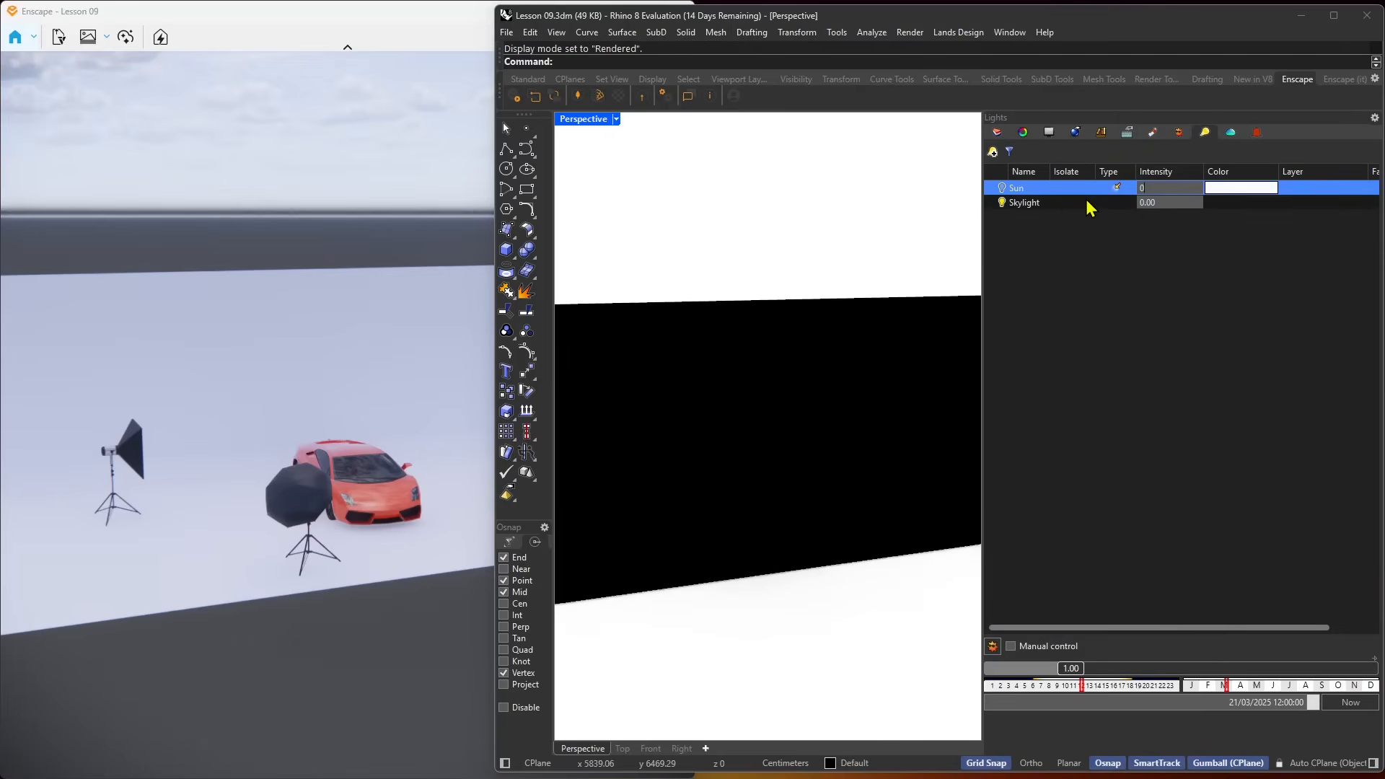
Switch to Enscape, shift the time of day to 20:35 and return to Rhino
{"action": "left_click", "coordinate": [491, 600]}
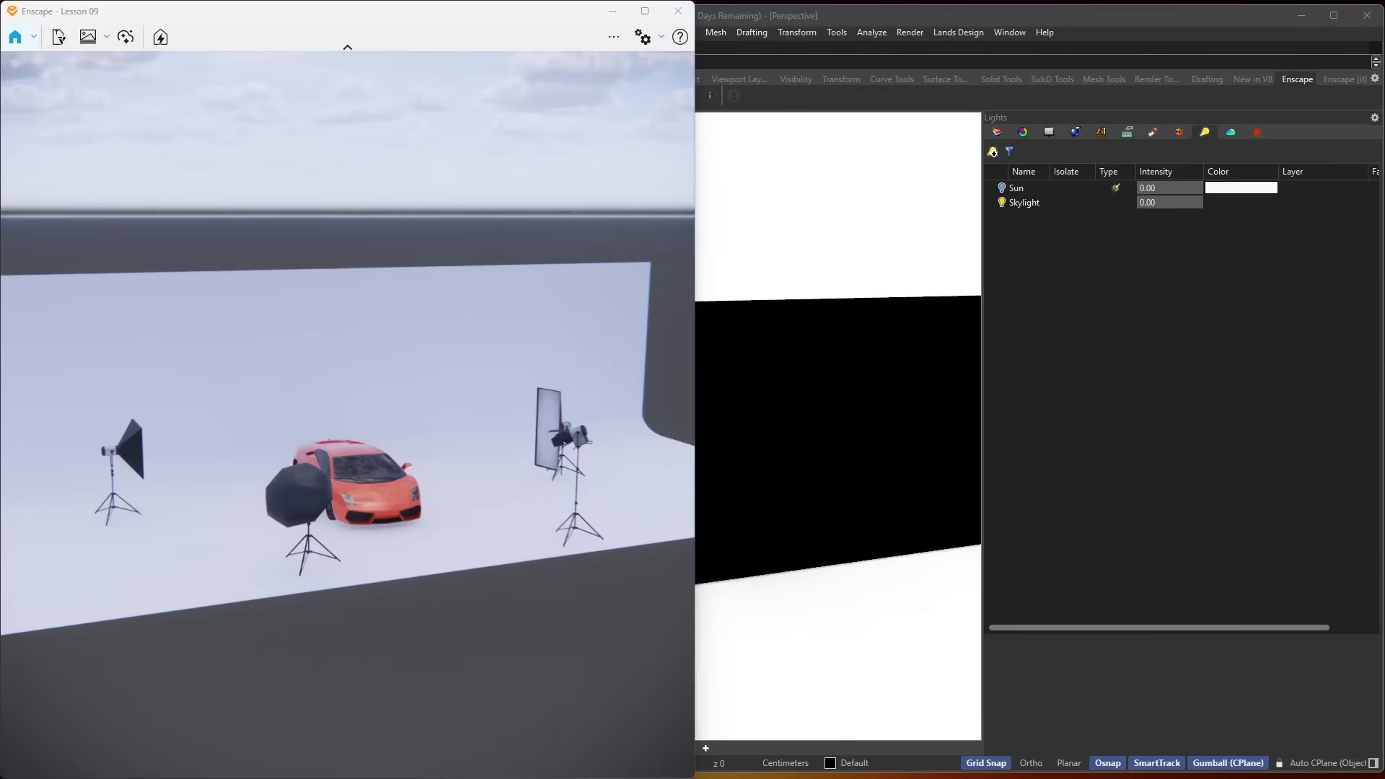
{"action": "right_click_drag", "start_coordinate": [376, 608], "coordinate": [604, 608], "text": "shift"}
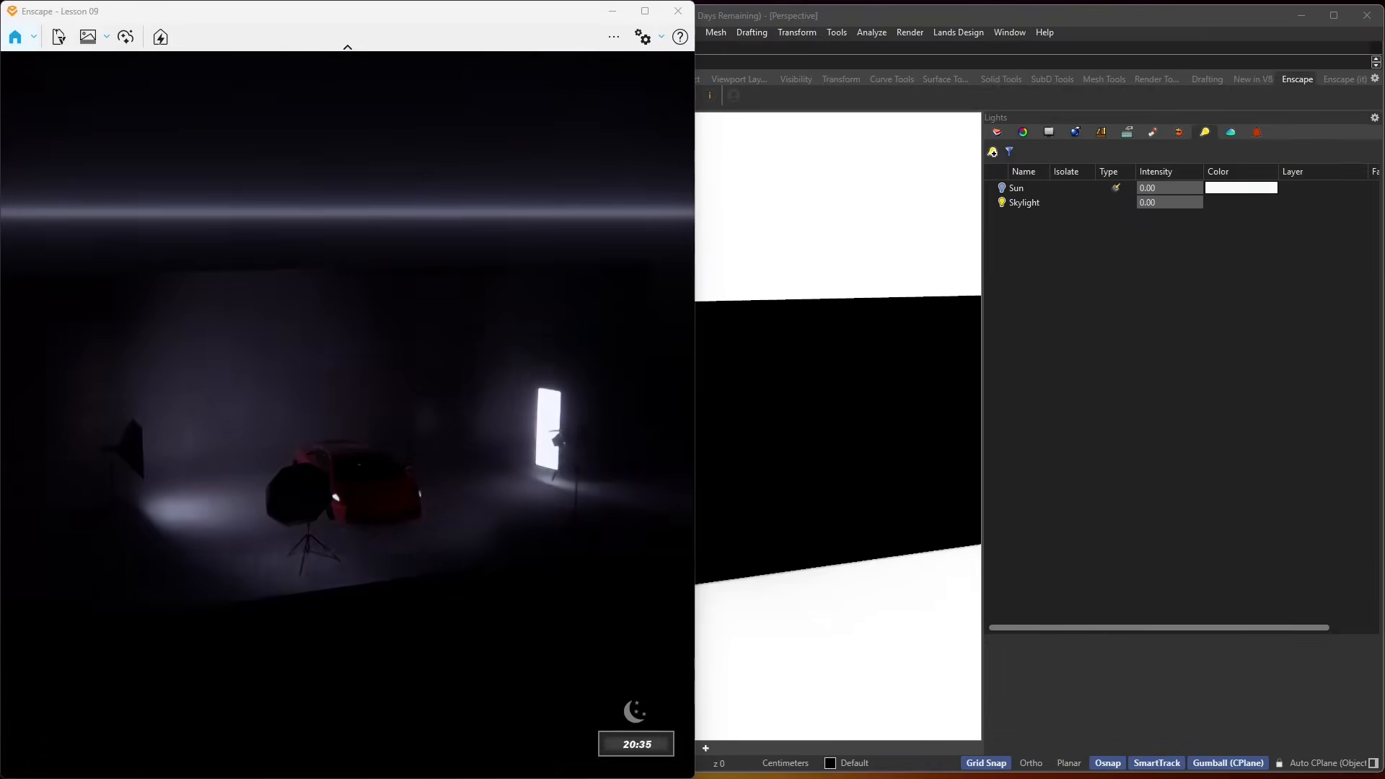
{"action": "left_click", "coordinate": [1126, 306]}
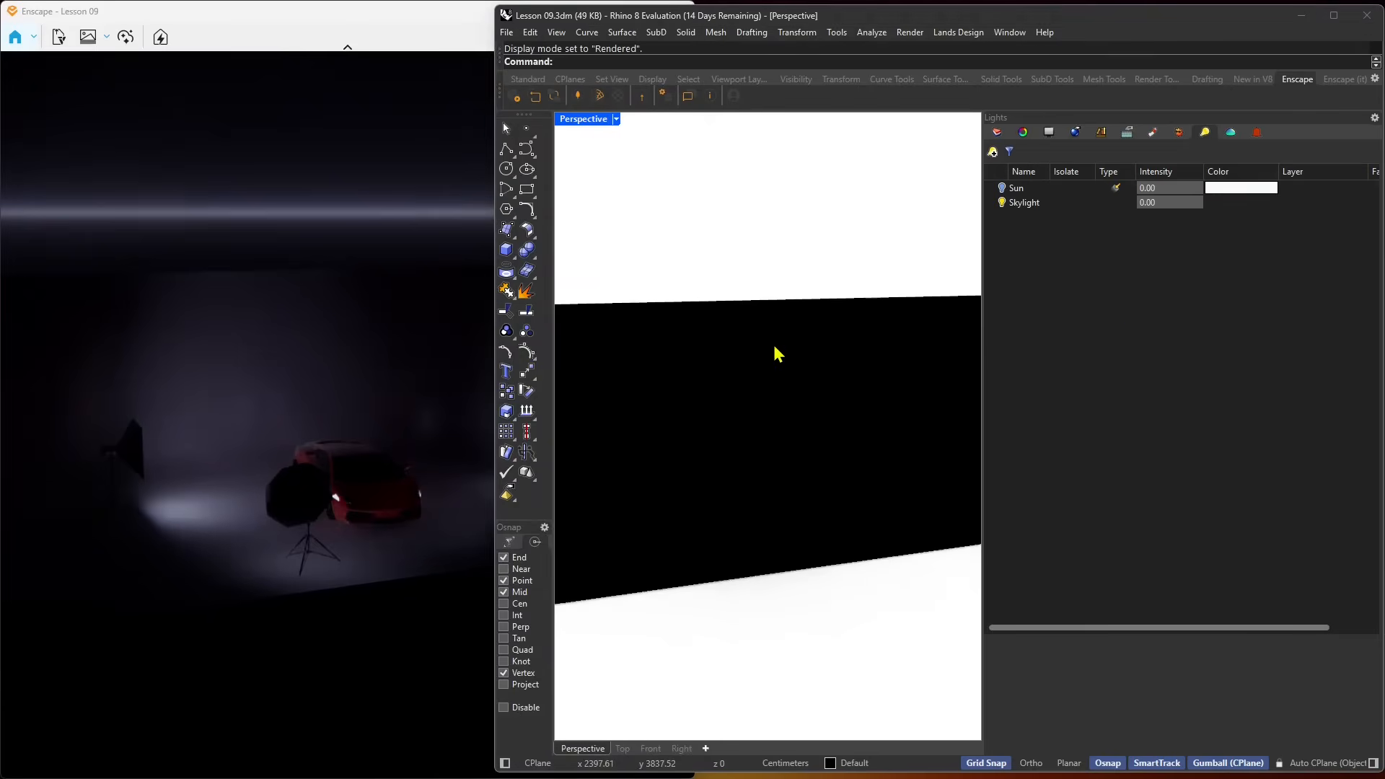
Display the Textures palette alongside Rhino's other rendering palettes
{"action": "scroll", "coordinate": [819, 408], "scroll_direction": "down", "scroll_amount": 5}
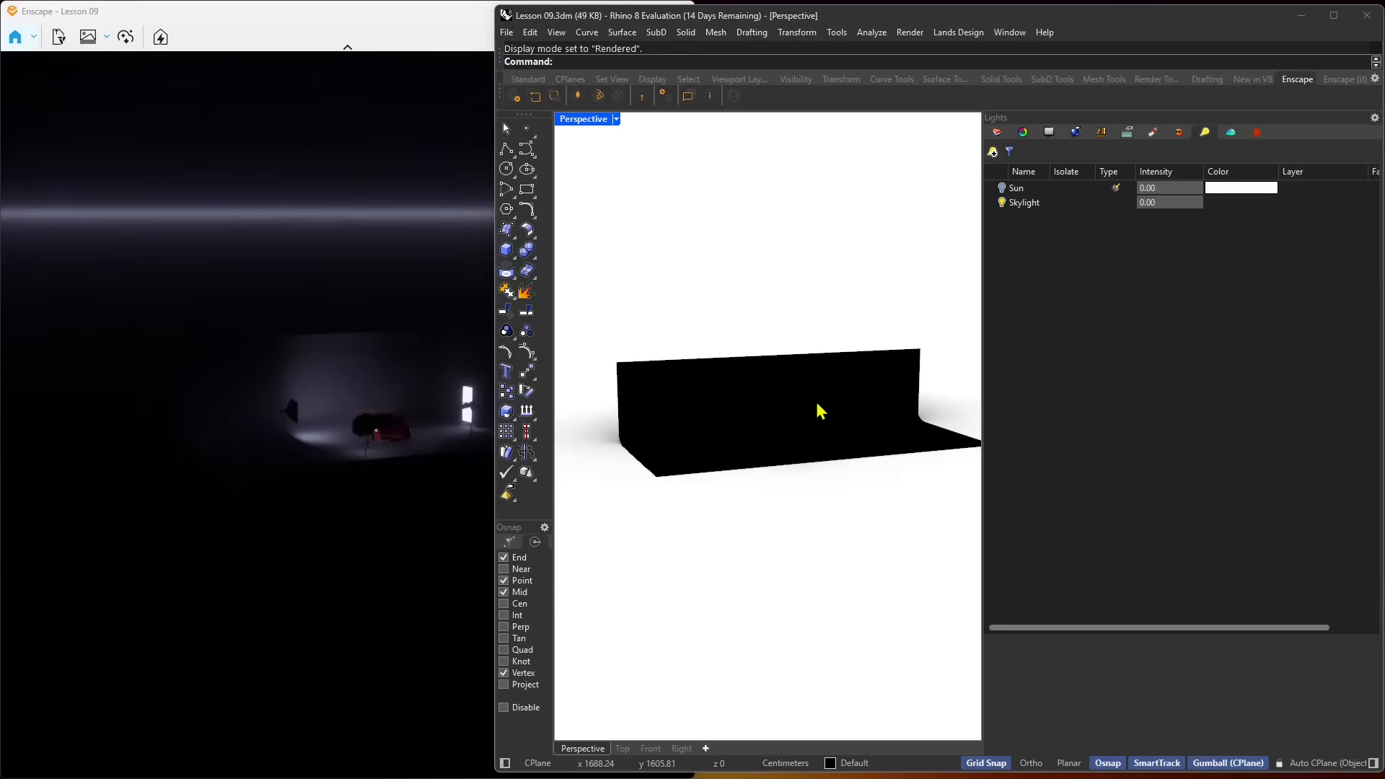
{"action": "scroll", "coordinate": [829, 404], "scroll_direction": "up", "scroll_amount": 4}
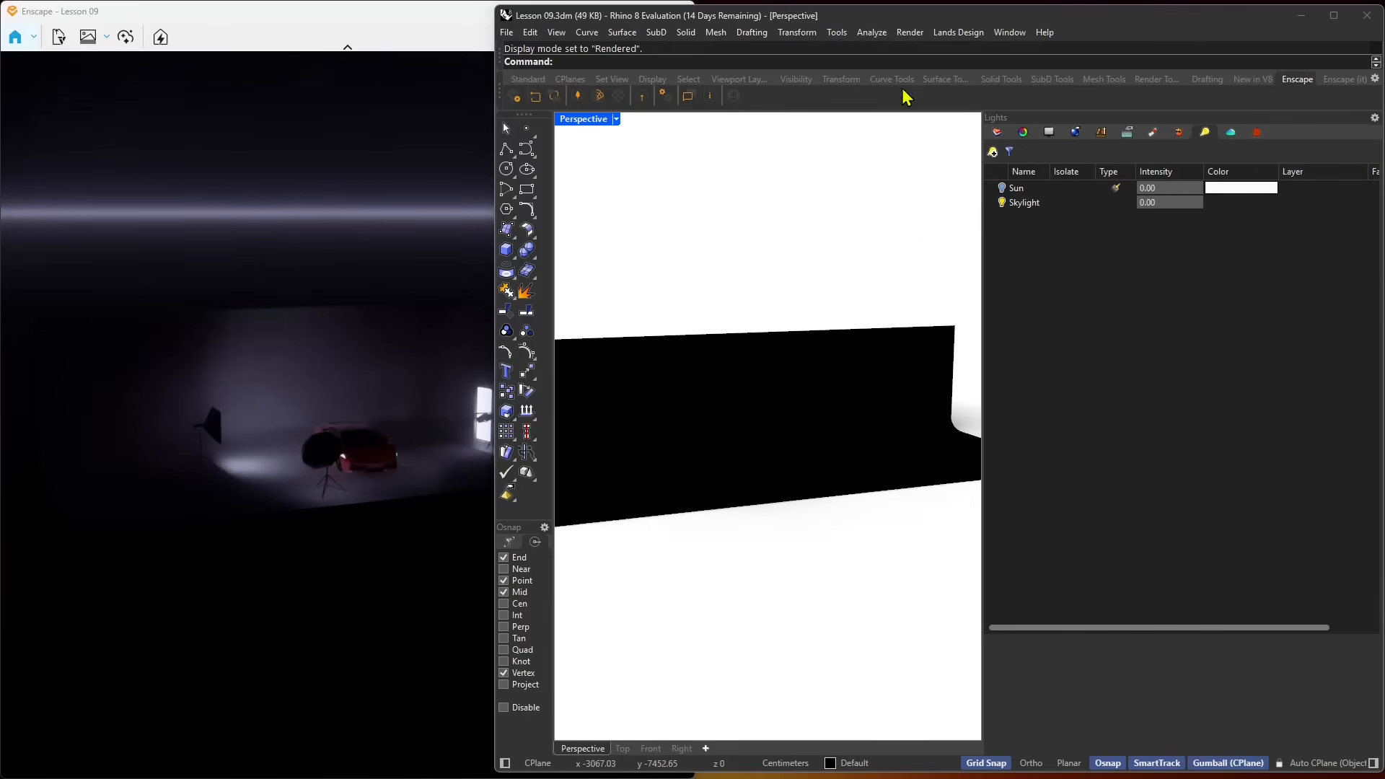
{"action": "left_click", "coordinate": [910, 33]}
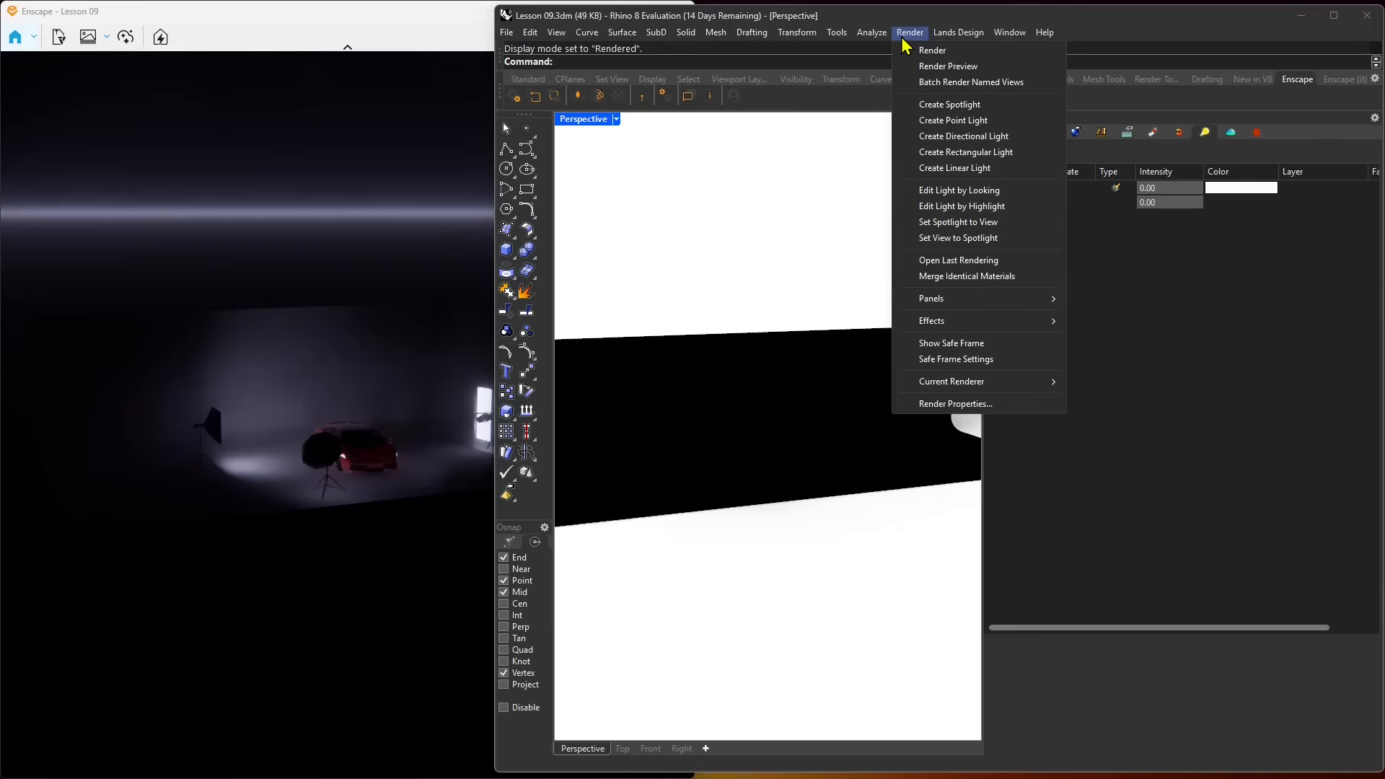
{"action": "mouse_move", "coordinate": [954, 300]}
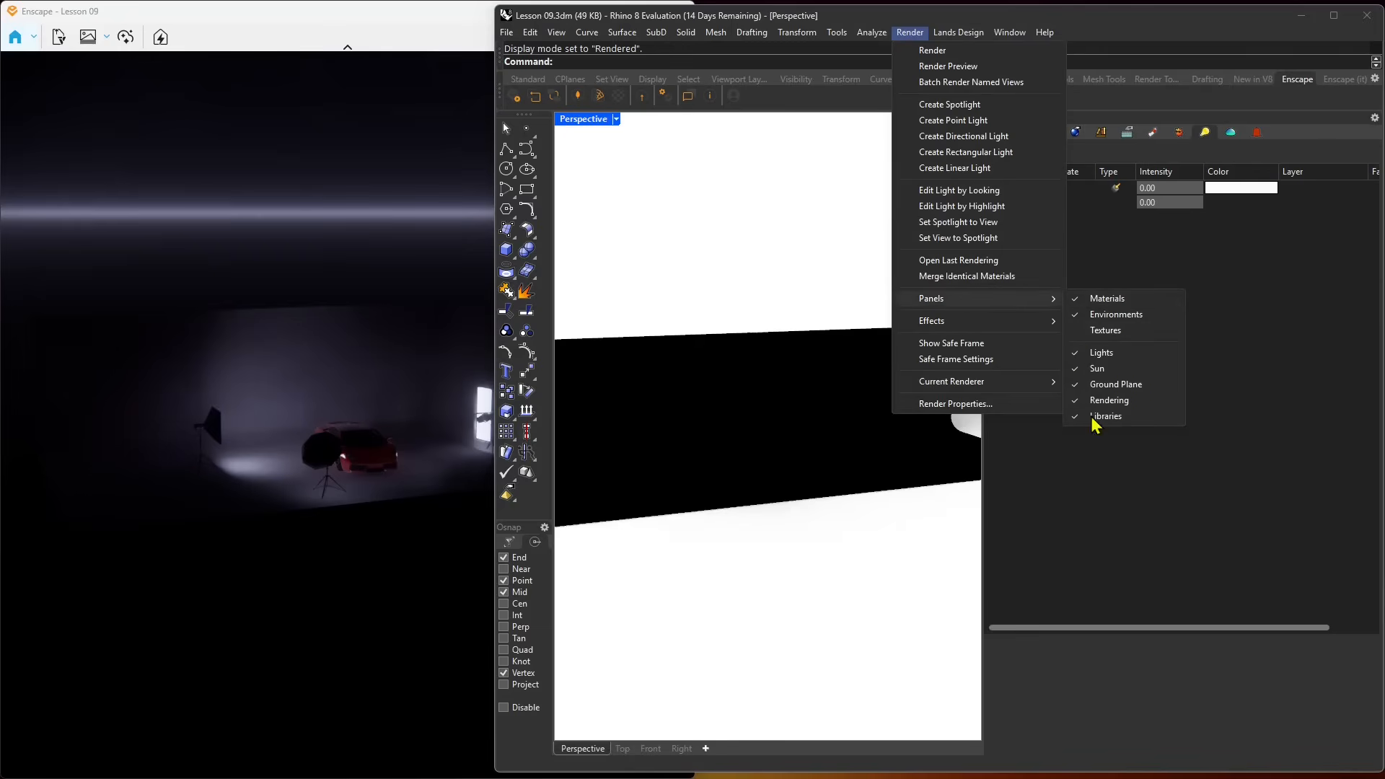
{"action": "left_click", "coordinate": [1105, 331]}
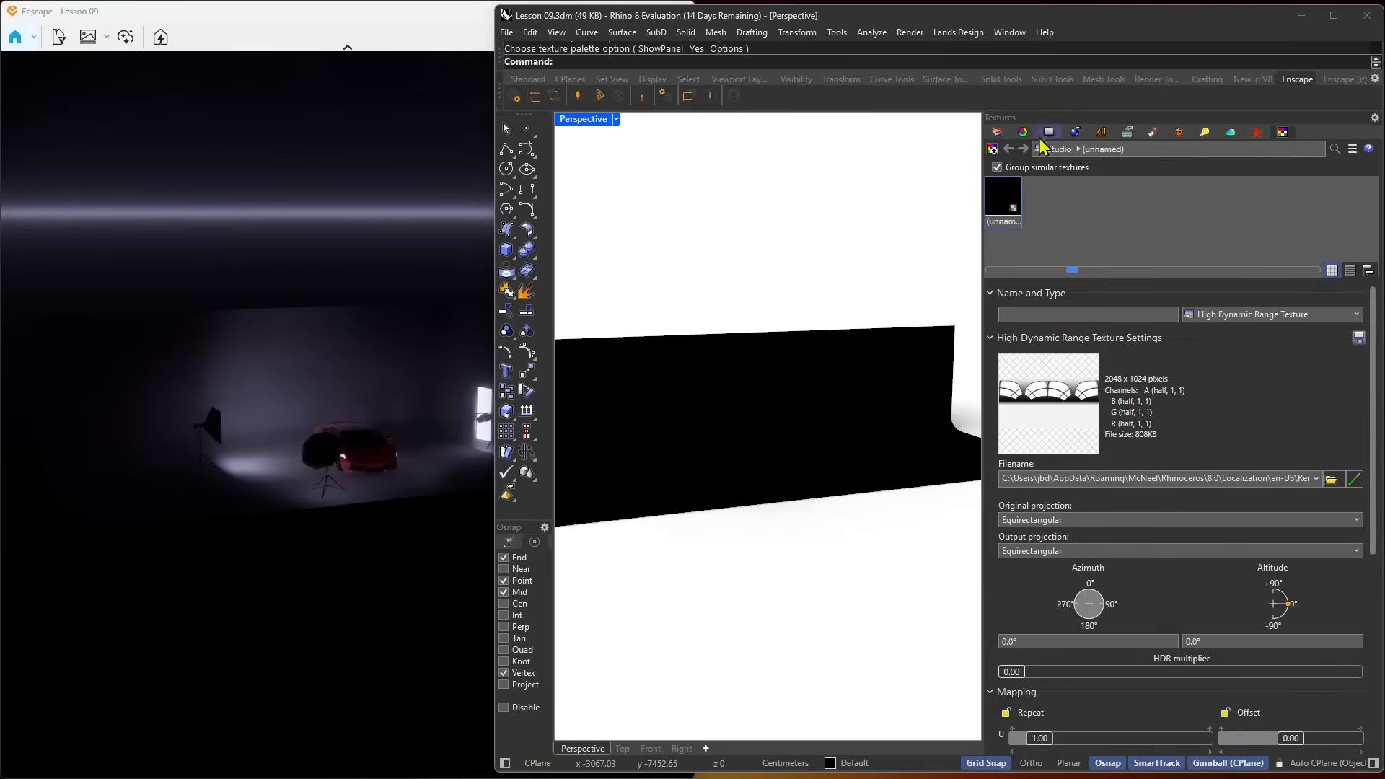
Set the solid background color in the Rhino Render settings to black
{"action": "left_click", "coordinate": [1076, 135]}
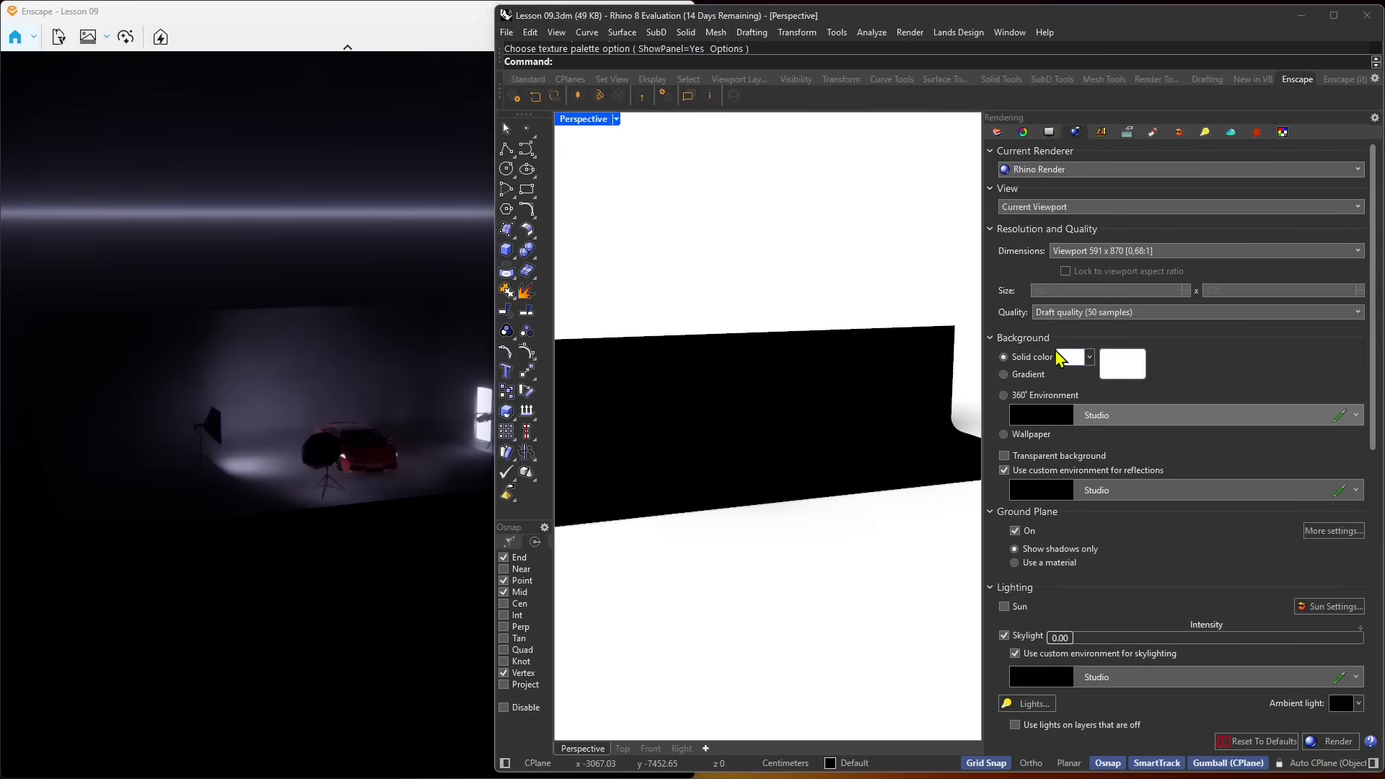
{"action": "left_click", "coordinate": [1090, 358]}
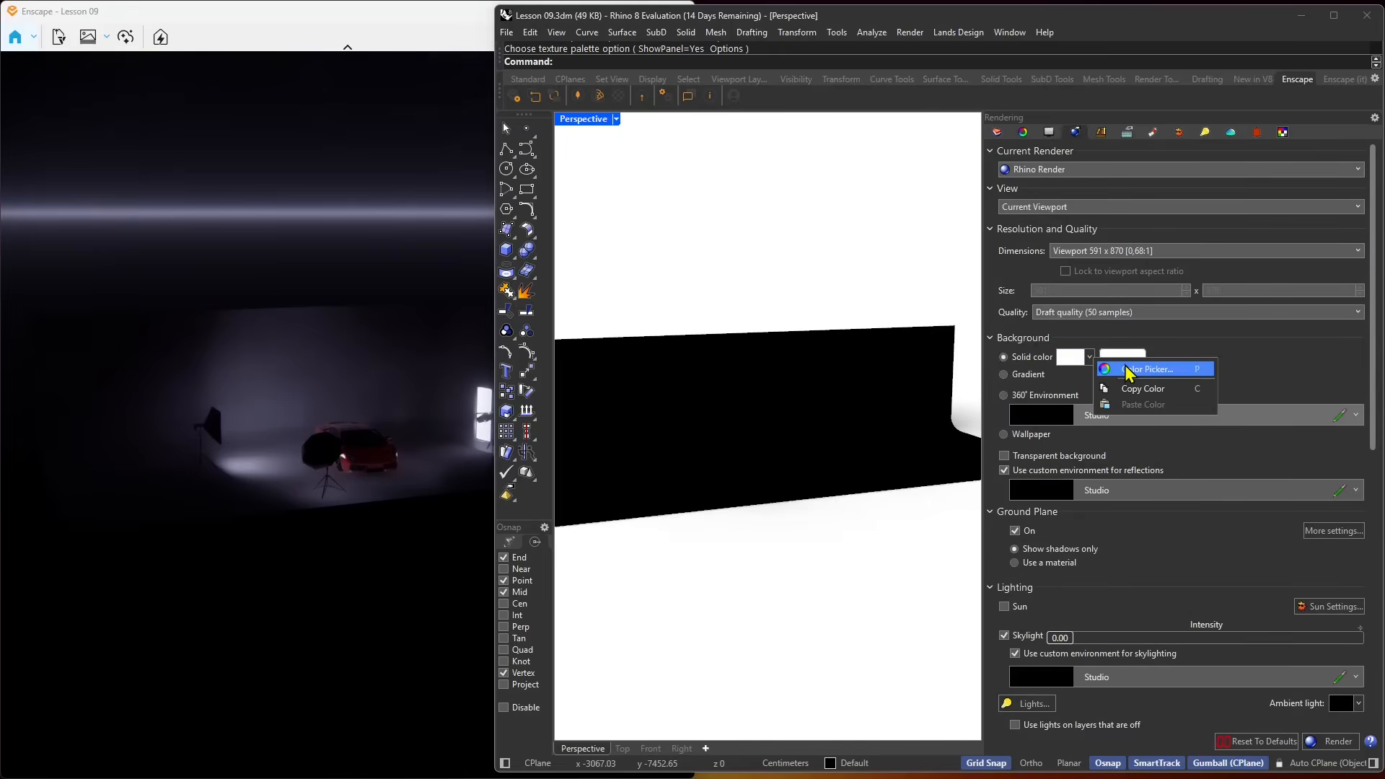
{"action": "left_click", "coordinate": [1127, 369]}
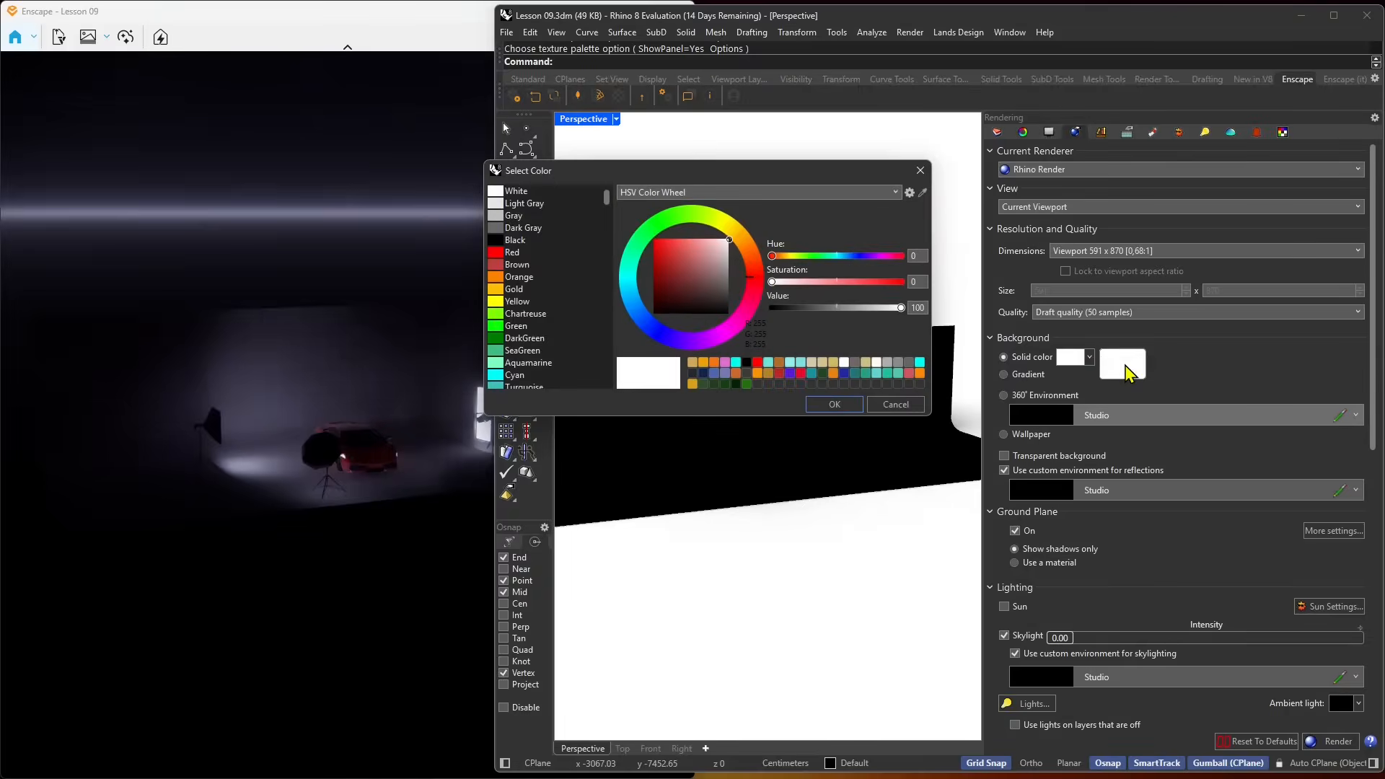
{"action": "left_click", "coordinate": [746, 362]}
{"action": "left_click", "coordinate": [846, 407]}
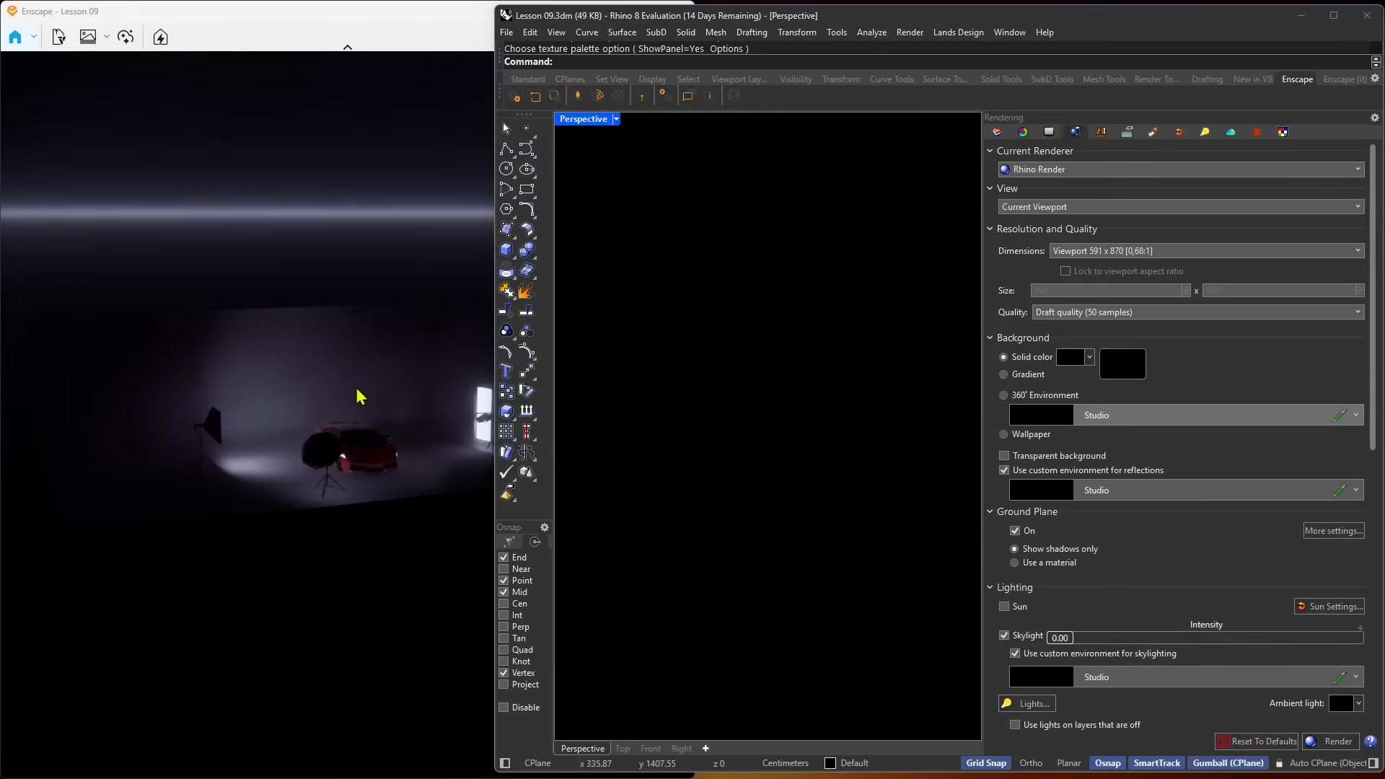
Try the gradient and solid color backgrounds, and set the render background to the Studio 360° Environment
{"action": "left_click", "coordinate": [1004, 375]}
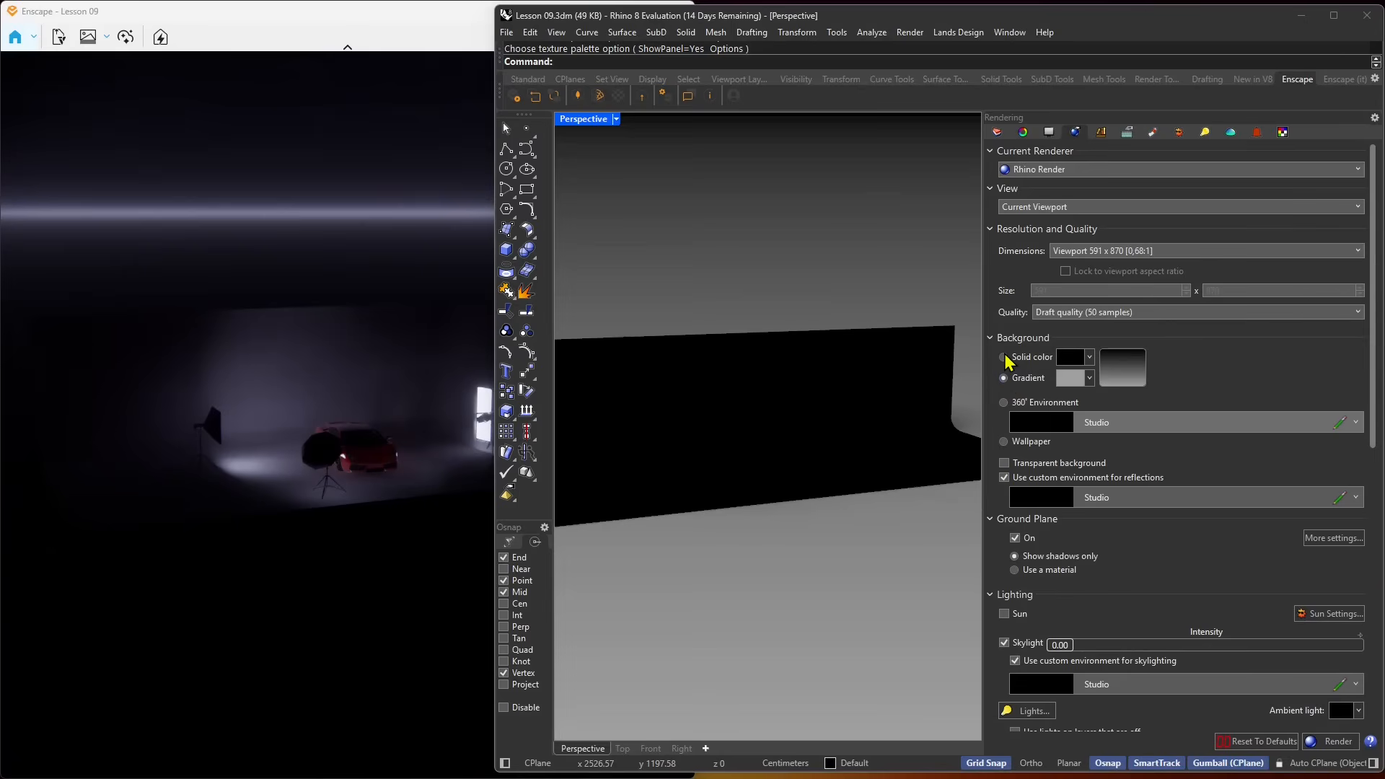
{"action": "left_click", "coordinate": [1004, 357]}
{"action": "left_click", "coordinate": [1004, 402]}
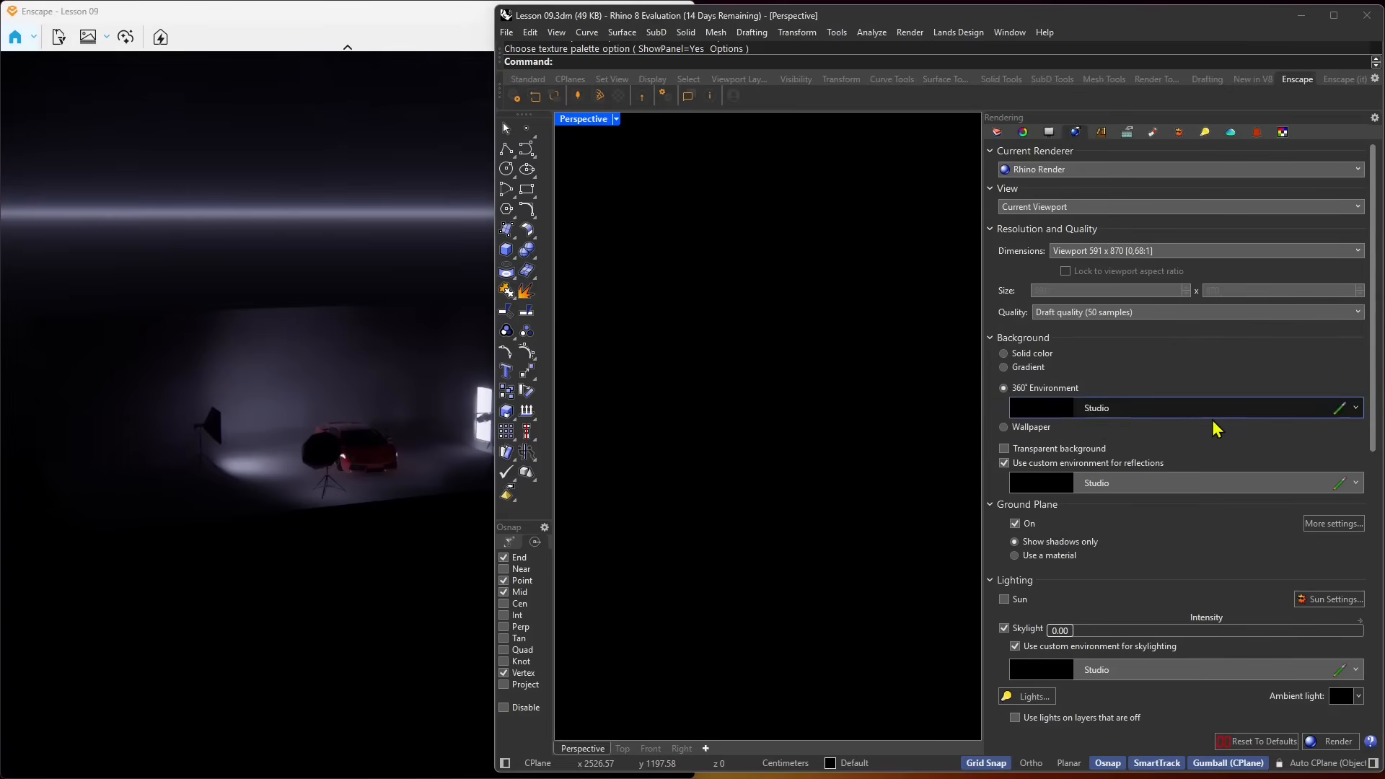
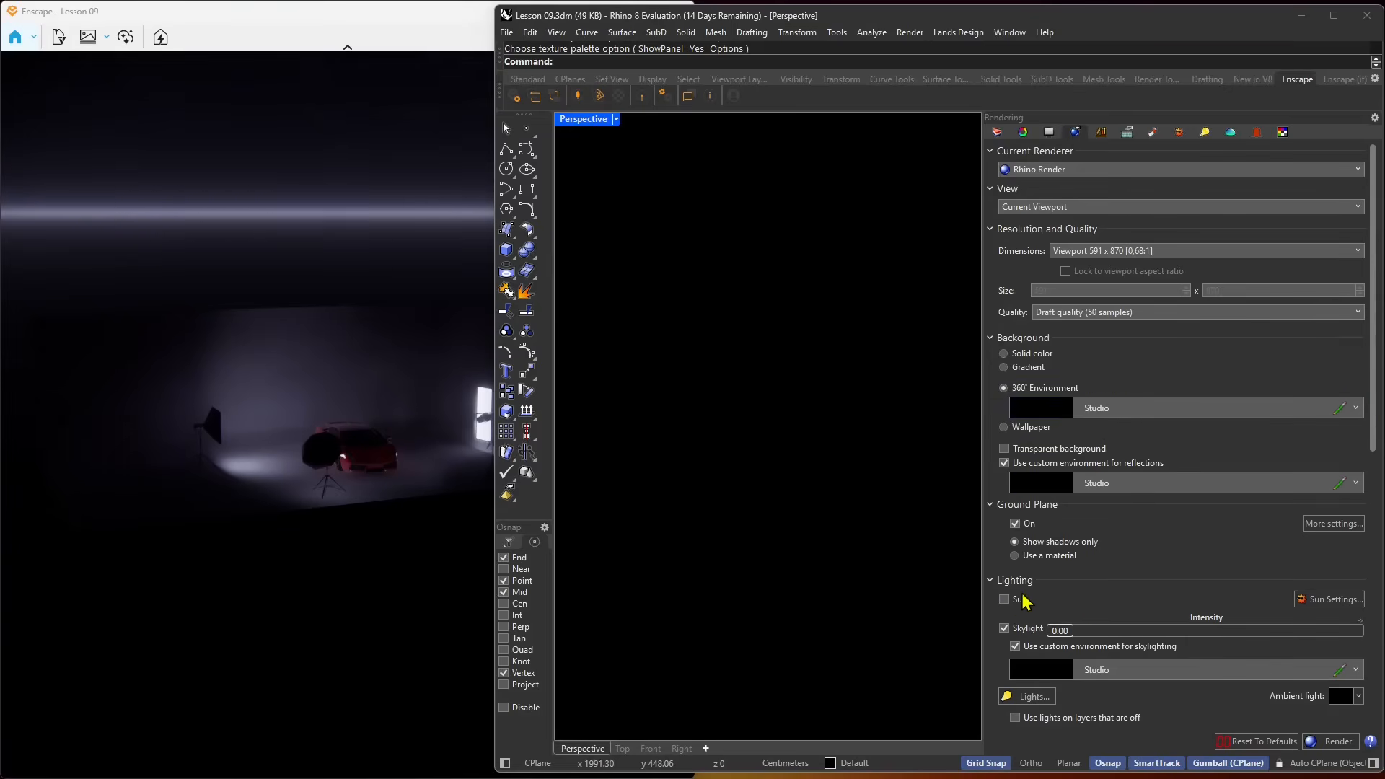
Review the render libraries, ground plane and materials, switching the ground plane off and on
{"action": "left_click", "coordinate": [1015, 525]}
{"action": "left_click", "coordinate": [1015, 524]}
{"action": "left_click", "coordinate": [1099, 134]}
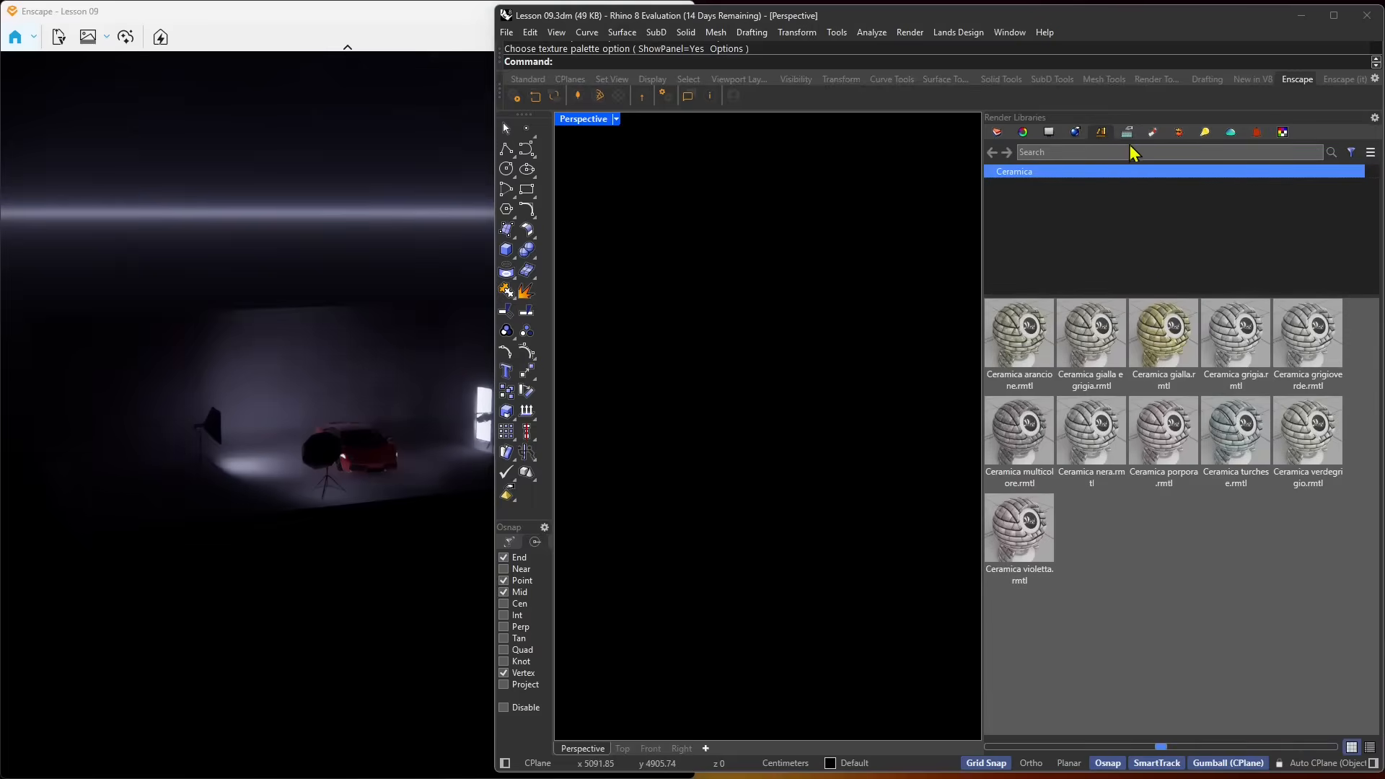
{"action": "left_click", "coordinate": [1128, 134]}
{"action": "left_click", "coordinate": [997, 153]}
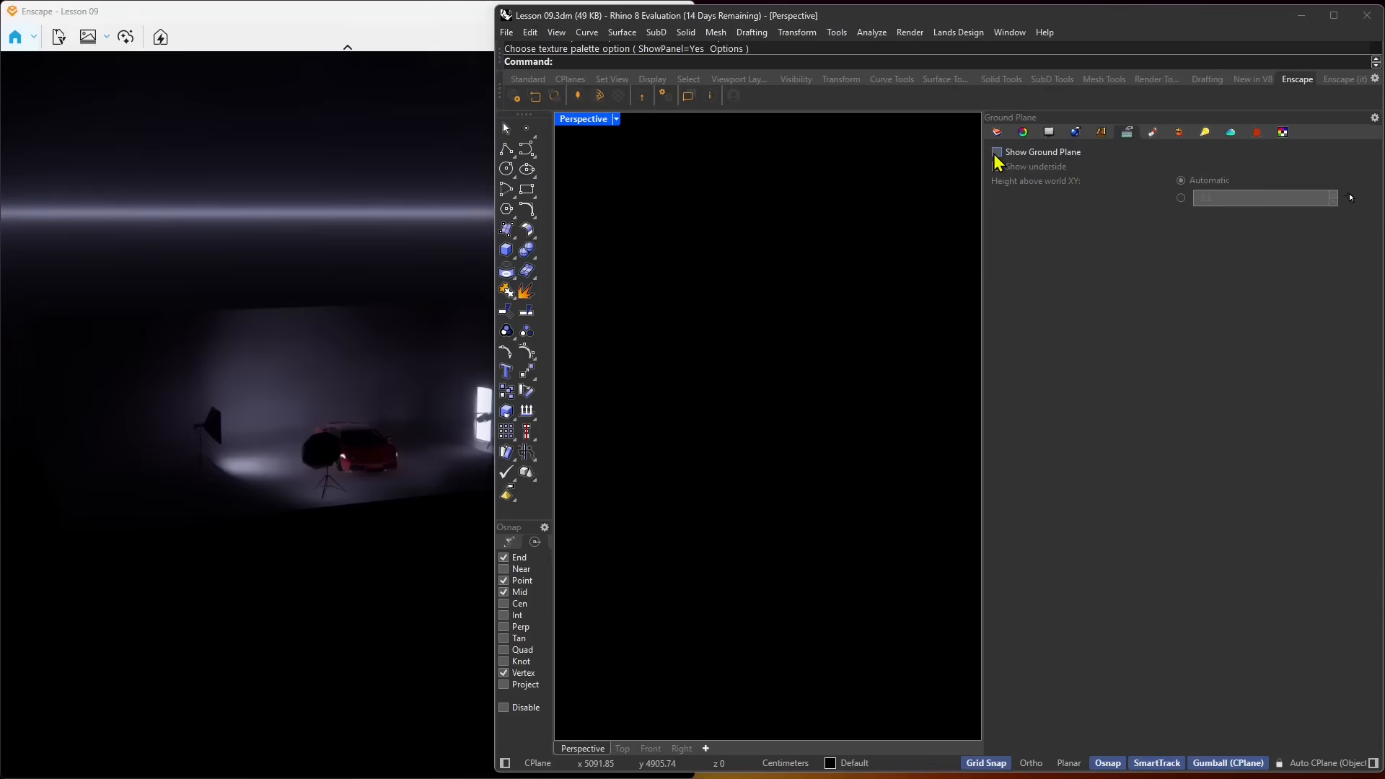
{"action": "left_click", "coordinate": [1001, 153]}
{"action": "left_click", "coordinate": [1002, 154]}
{"action": "left_click", "coordinate": [1155, 135]}
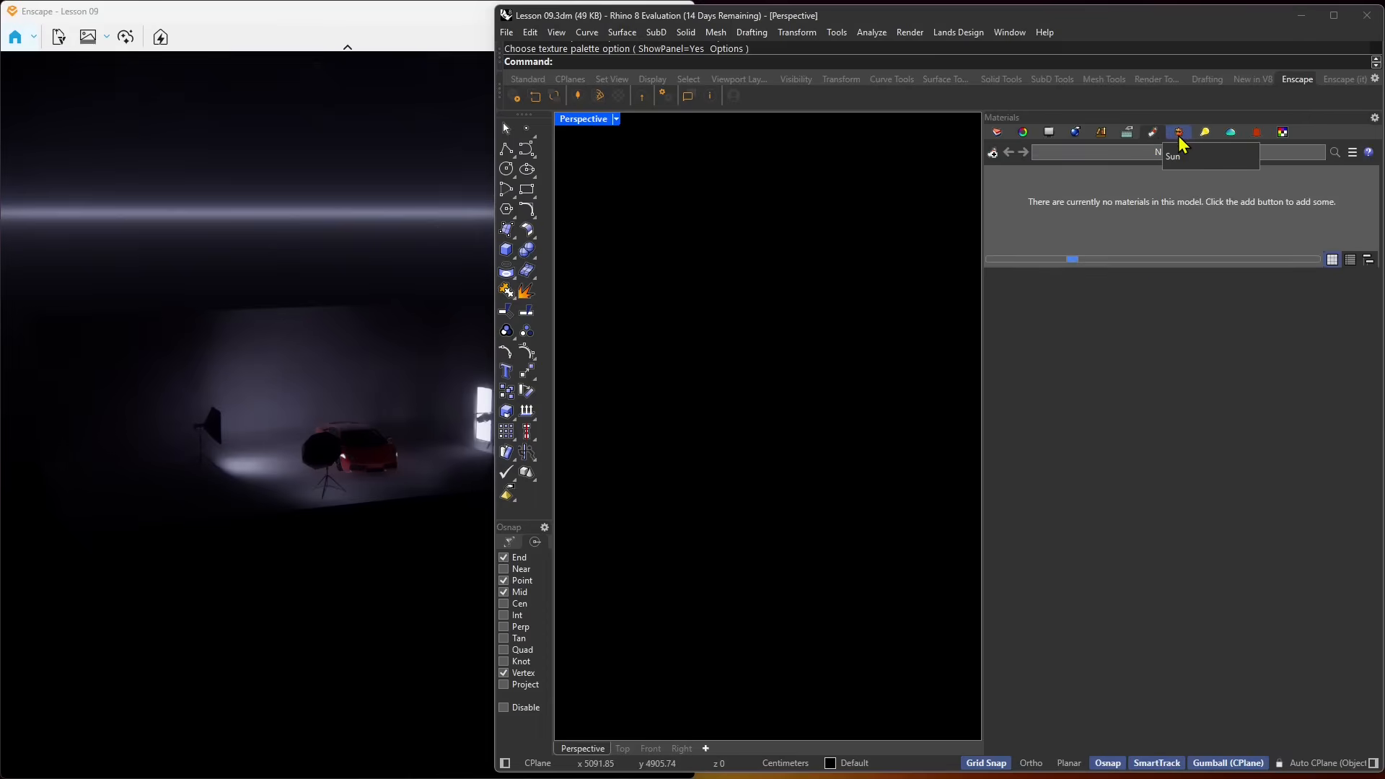
Turn on Rhino's sun, set its north angle to 42° and raise its intensity to 1.85
{"action": "left_click", "coordinate": [1180, 137]}
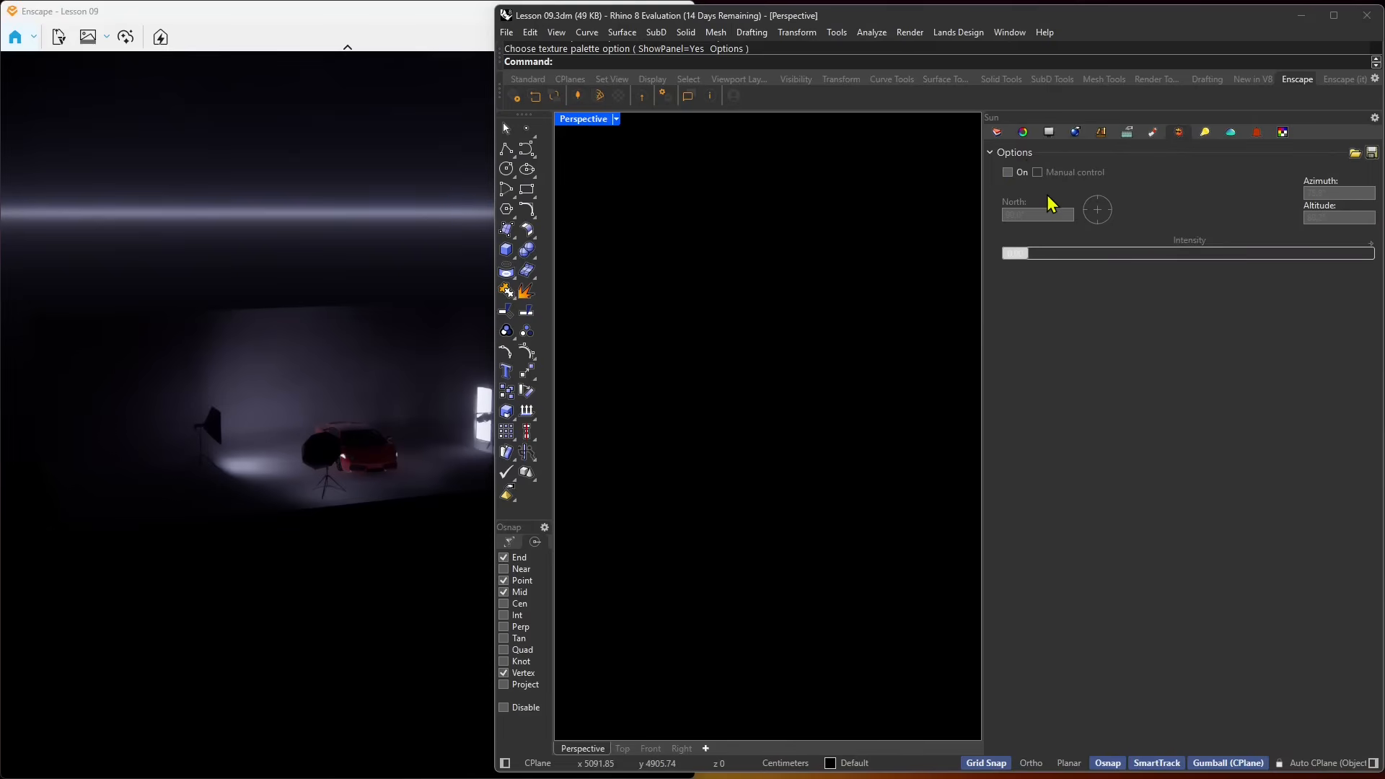
{"action": "left_click", "coordinate": [1008, 173]}
{"action": "left_click_drag", "start_coordinate": [1102, 211], "coordinate": [1110, 204]}
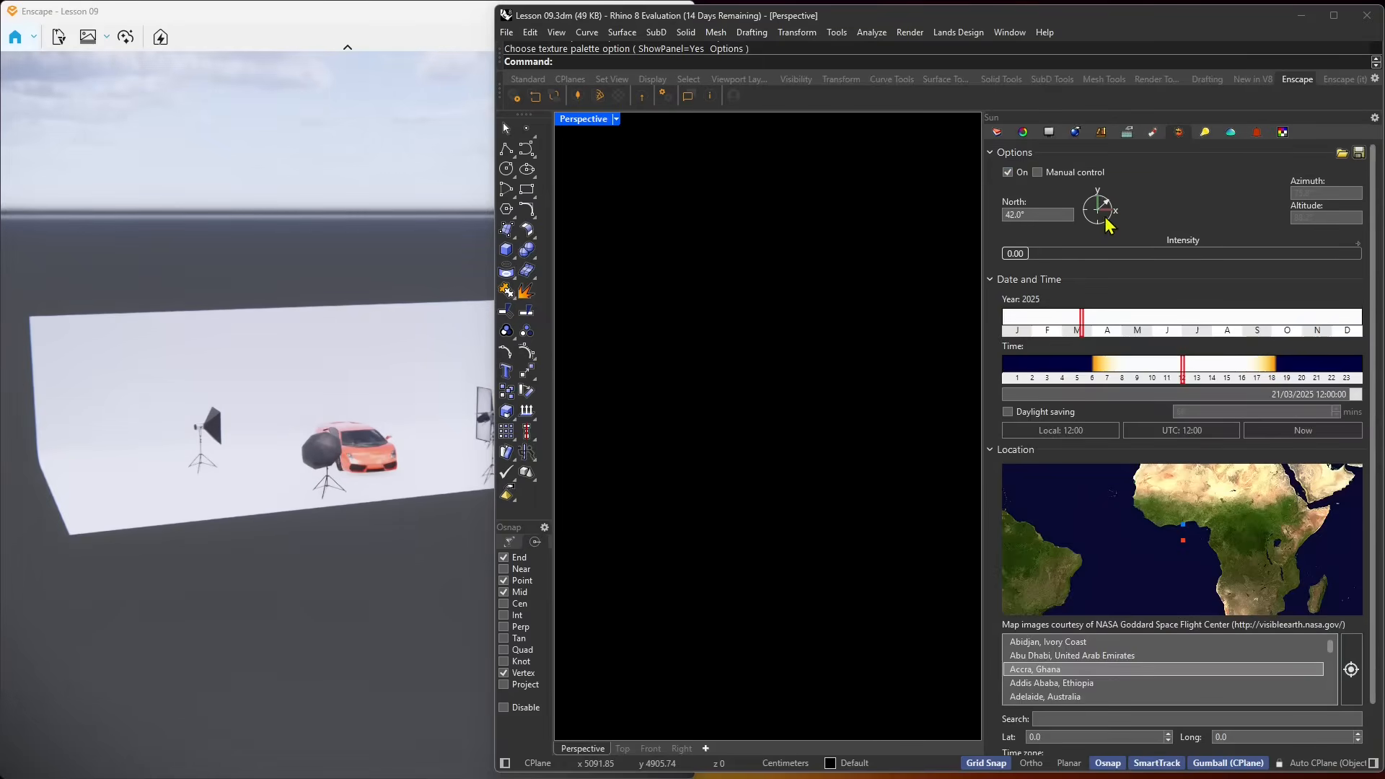
{"action": "left_click_drag", "start_coordinate": [1017, 254], "coordinate": [1142, 273]}
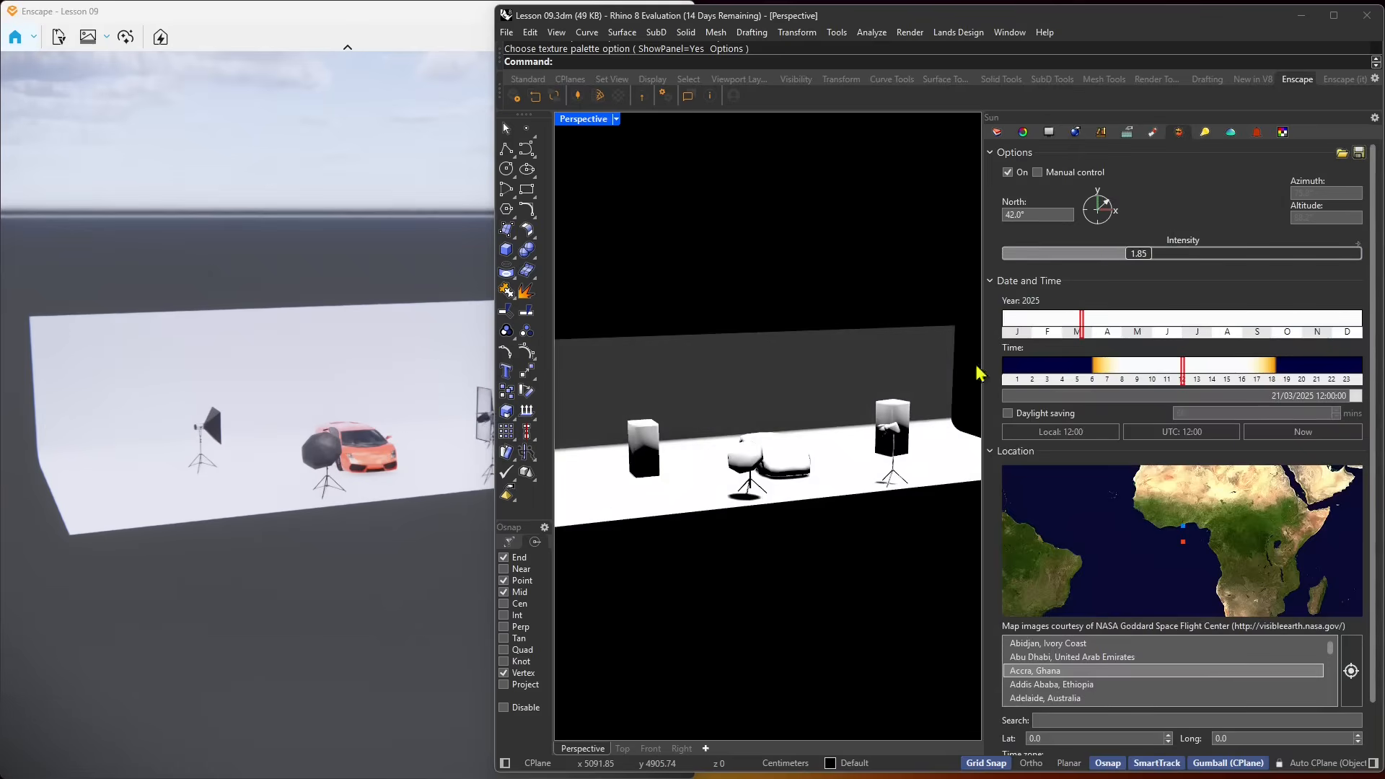
Set the sun's date and time to 10/07/2025 16:00 and its location near Rome, Italy, at latitude 40.3 and longitude 10.8
{"action": "scroll", "coordinate": [765, 476], "scroll_direction": "up", "scroll_amount": 5}
{"action": "right_click_drag", "start_coordinate": [795, 504], "coordinate": [784, 483]}
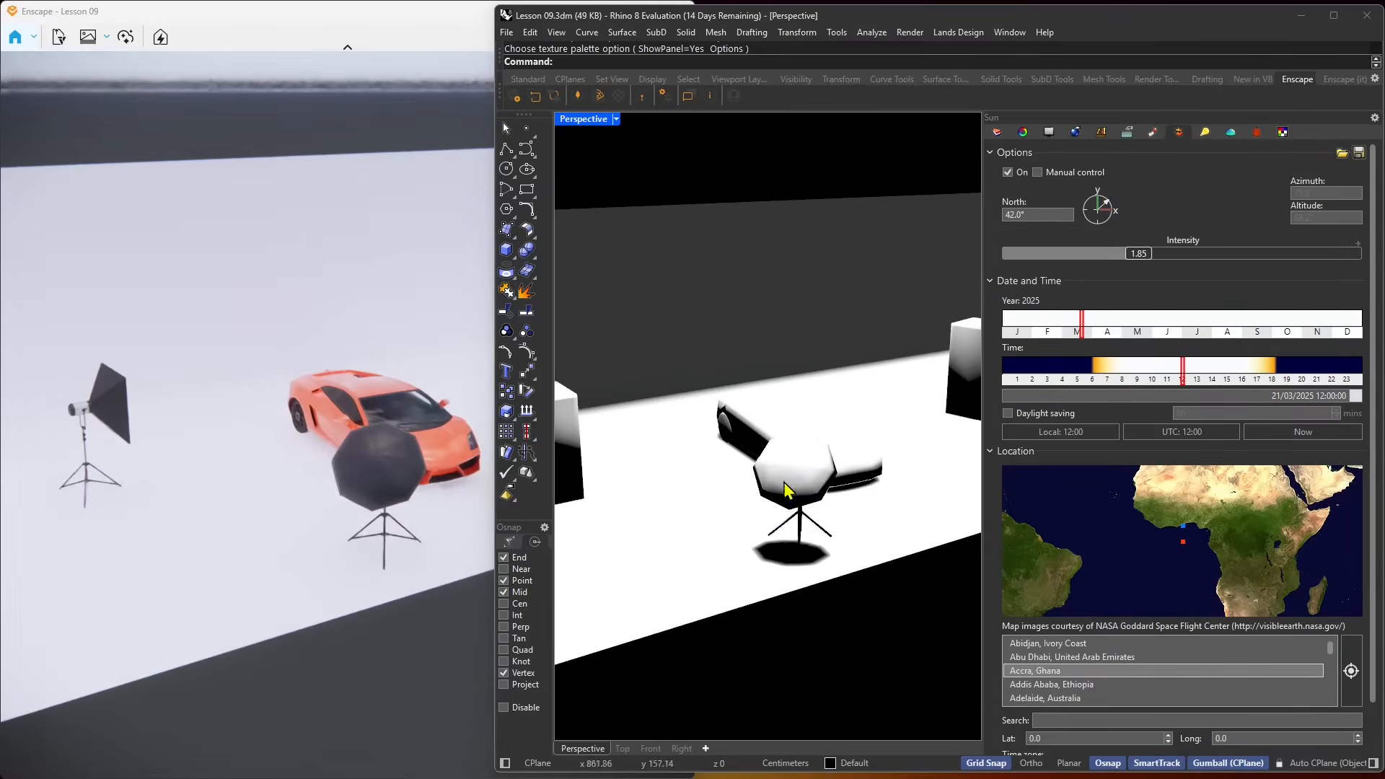
{"action": "mouse_move", "coordinate": [1184, 373]}
{"action": "left_mouse_down"}
{"action": "mouse_move", "coordinate": [1107, 368]}
{"action": "mouse_move", "coordinate": [1179, 327]}
{"action": "left_mouse_up"}
{"action": "mouse_move", "coordinate": [1117, 376]}
{"action": "left_mouse_down"}
{"action": "mouse_move", "coordinate": [1270, 376]}
{"action": "mouse_move", "coordinate": [1242, 377]}
{"action": "left_mouse_up"}
{"action": "left_click_drag", "start_coordinate": [1187, 526], "coordinate": [1174, 596]}
{"action": "scroll", "coordinate": [1188, 526], "scroll_direction": "down", "scroll_amount": 2}
{"action": "left_click", "coordinate": [1203, 451]}
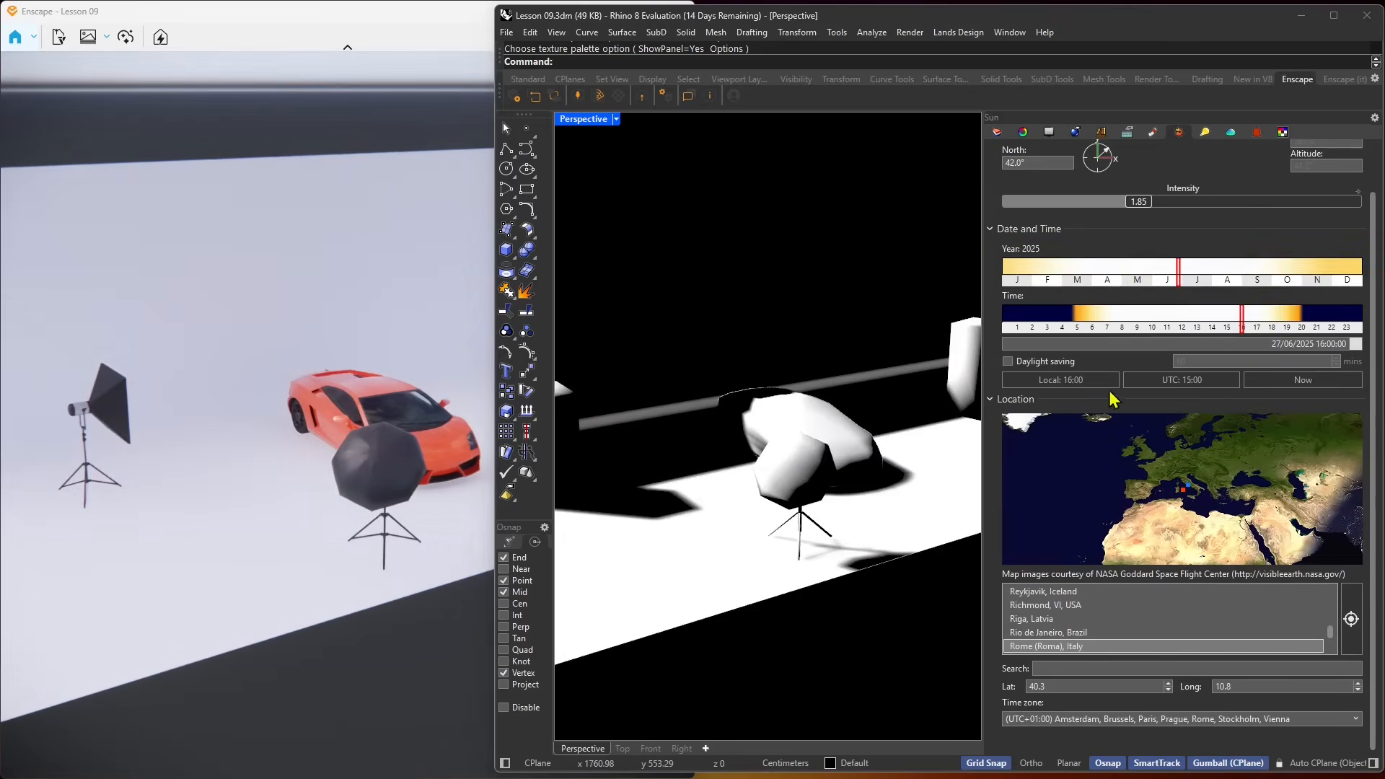
{"action": "left_click", "coordinate": [1191, 273]}
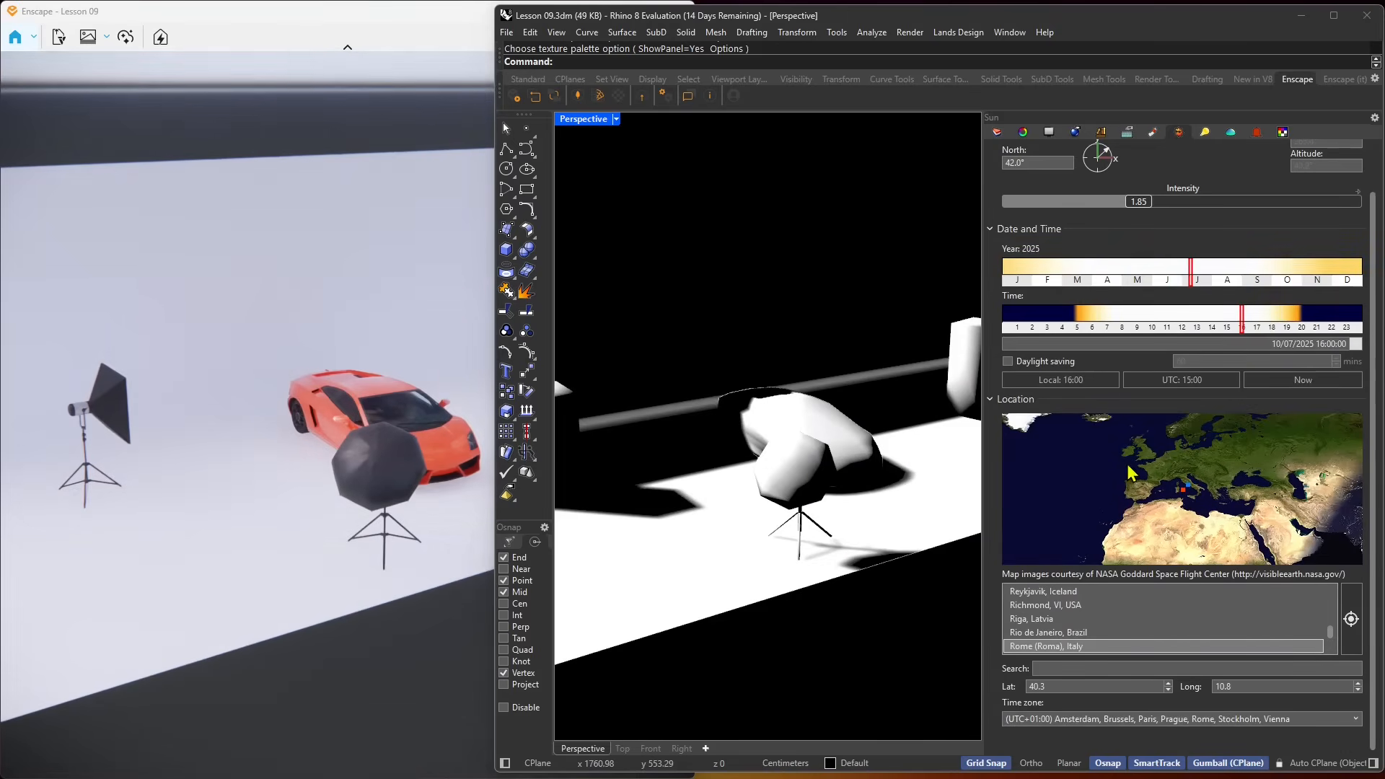
{"action": "scroll", "coordinate": [1158, 628], "scroll_direction": "down", "scroll_amount": 1}
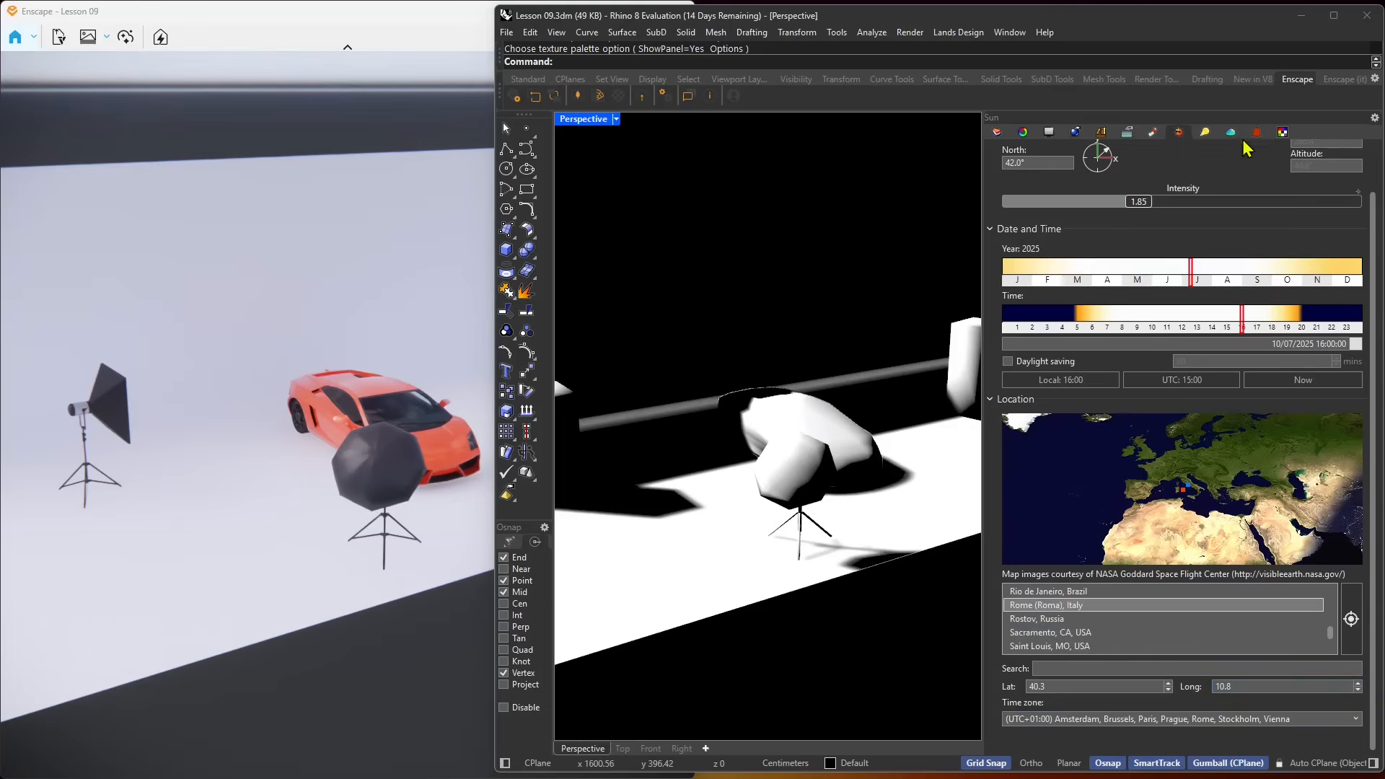
Shift Enscape's time of day to 21:18 and return to Rhino's list of lights
{"action": "right_click_drag", "start_coordinate": [343, 418], "coordinate": [469, 382]}
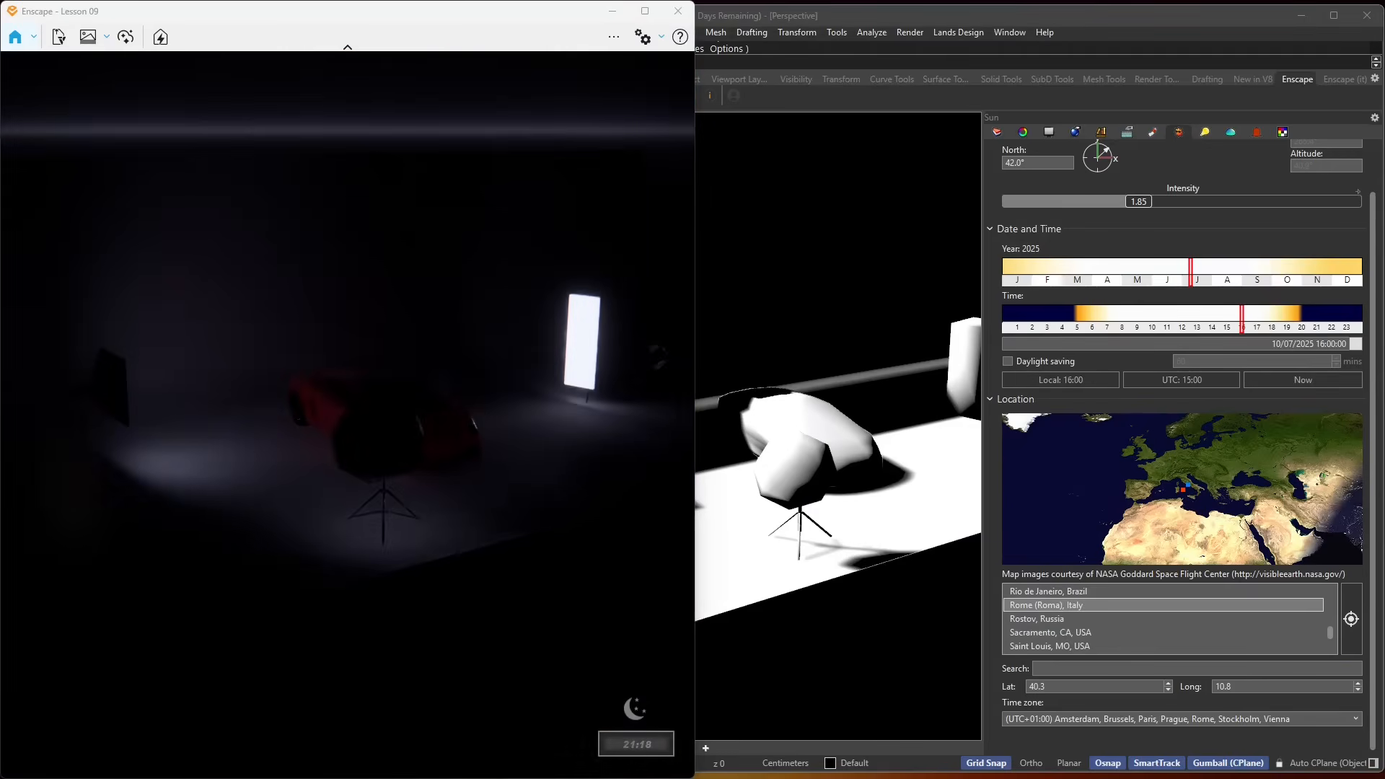
{"action": "left_click", "coordinate": [1112, 21]}
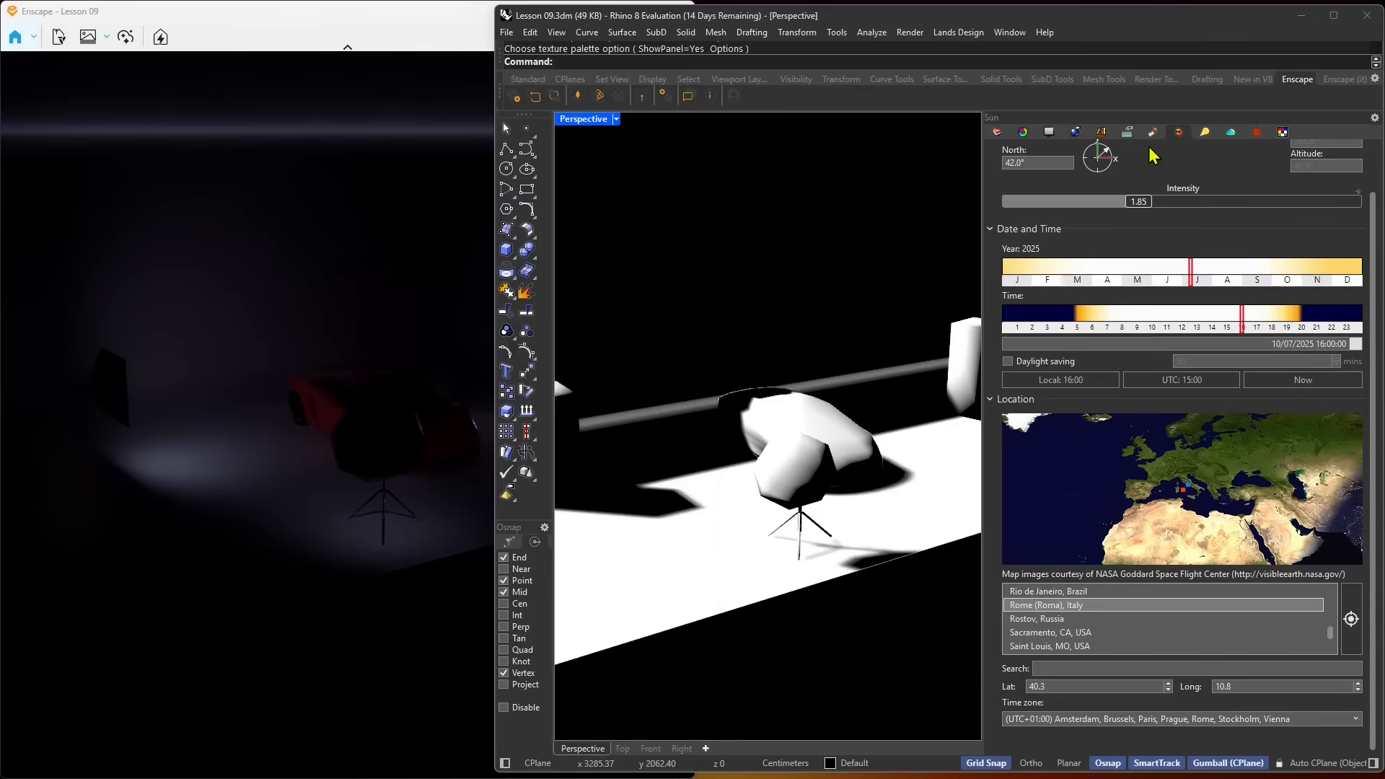
{"action": "left_click", "coordinate": [1205, 132]}
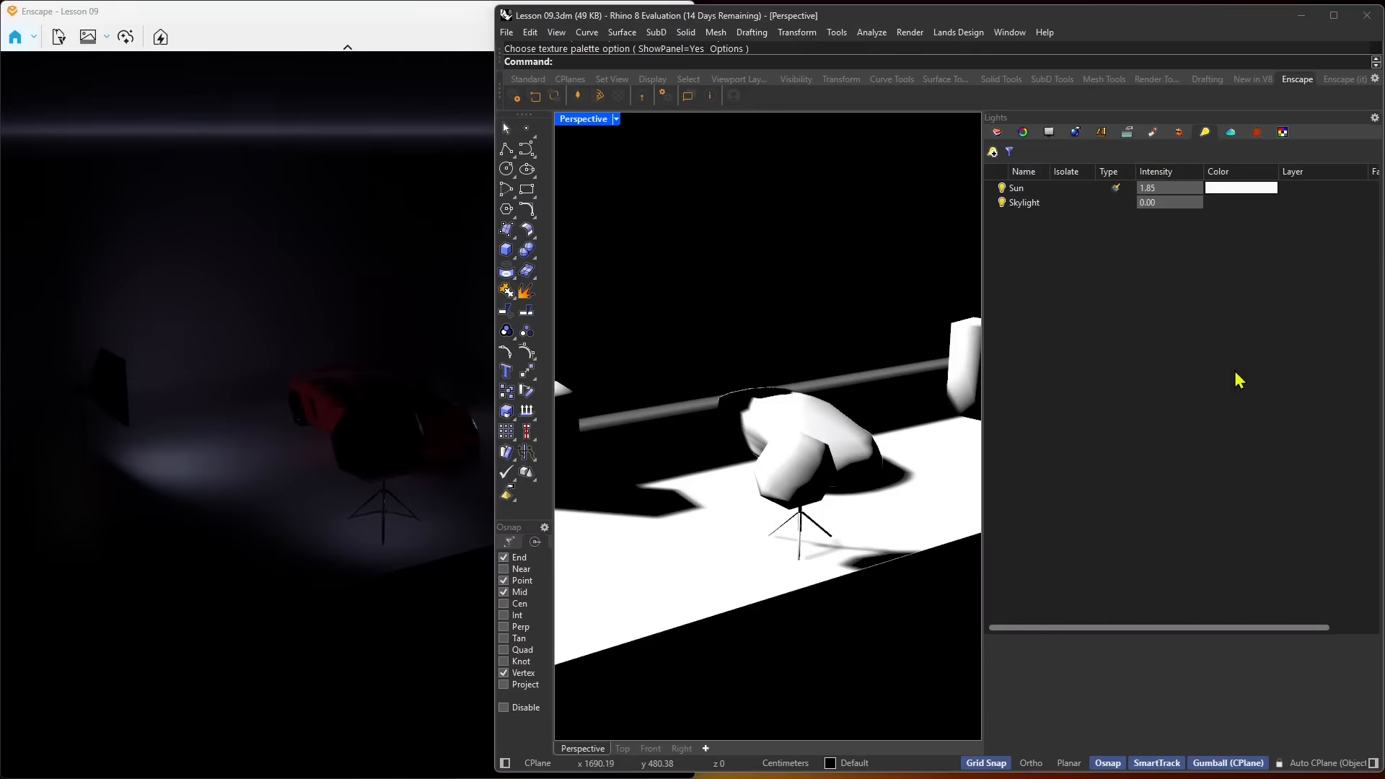
Turn off the sun in Rhino's lights list, switch the skylight off and back on, and select the skylight
{"action": "left_click", "coordinate": [1001, 189]}
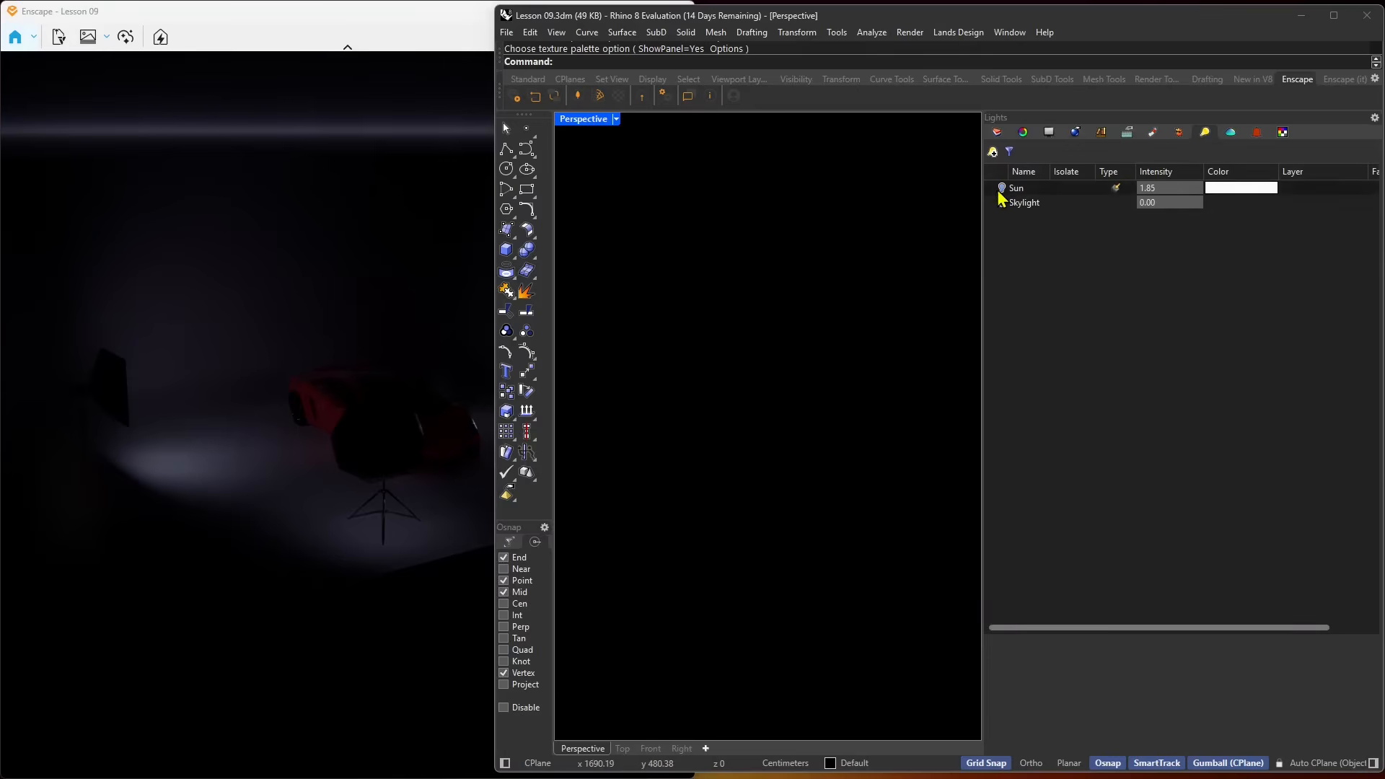
{"action": "left_click", "coordinate": [1001, 202]}
{"action": "left_click", "coordinate": [1001, 202]}
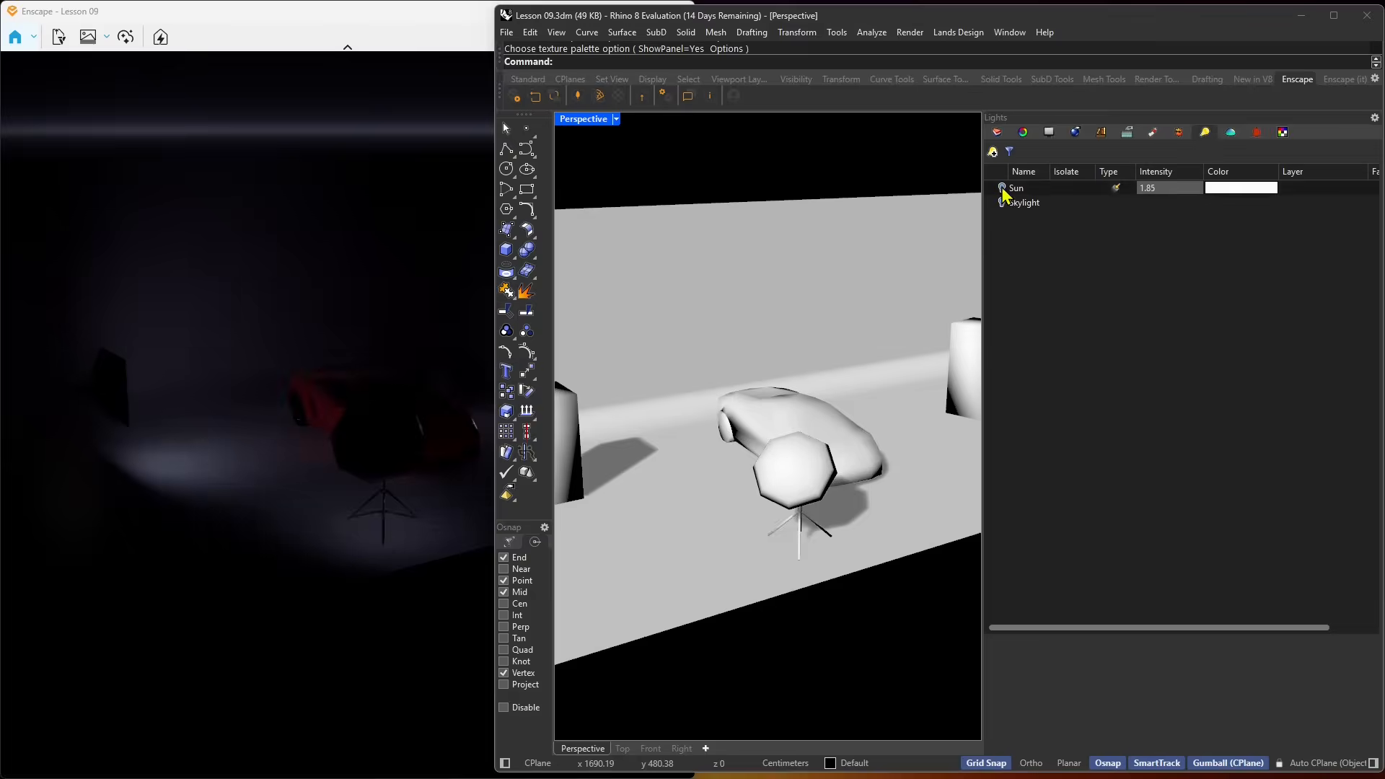
{"action": "left_click", "coordinate": [1001, 203]}
{"action": "left_click", "coordinate": [1002, 203]}
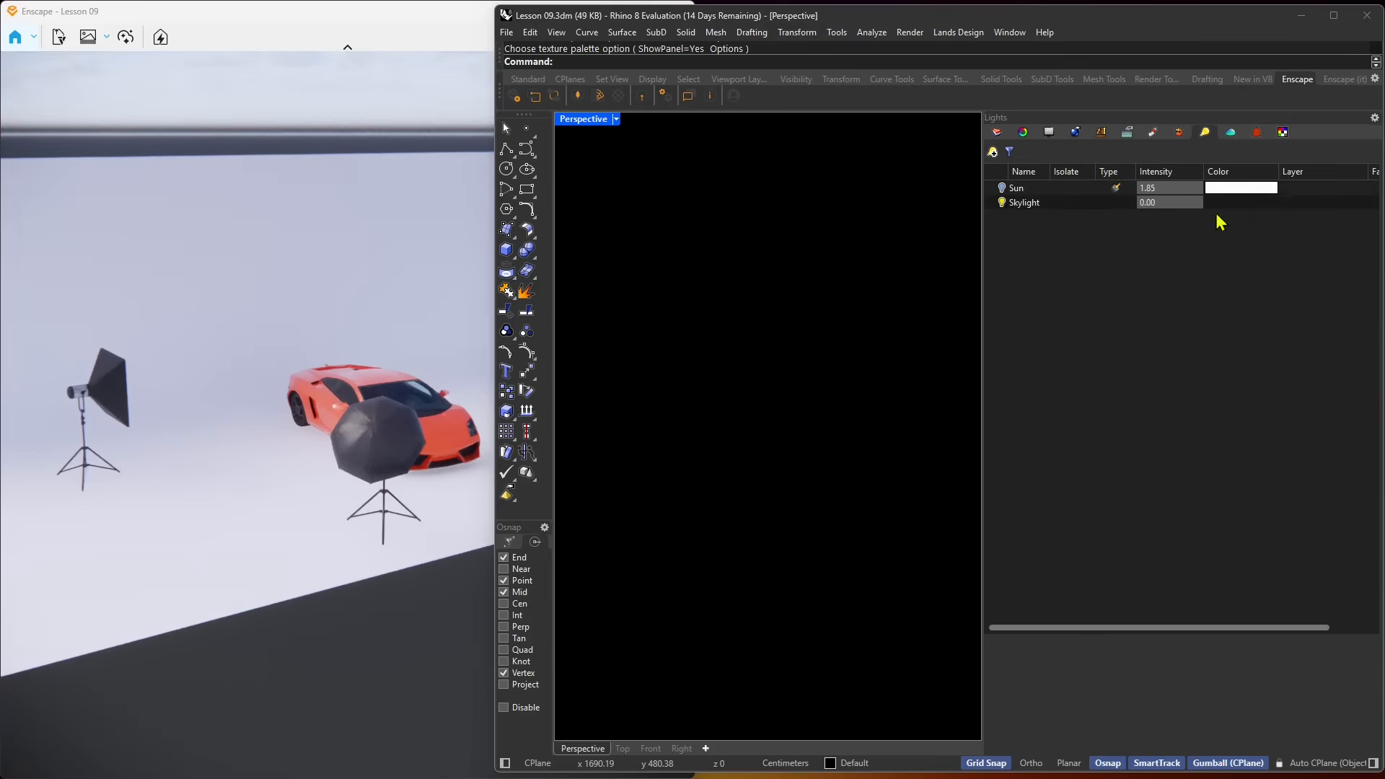
{"action": "left_click", "coordinate": [1037, 206]}
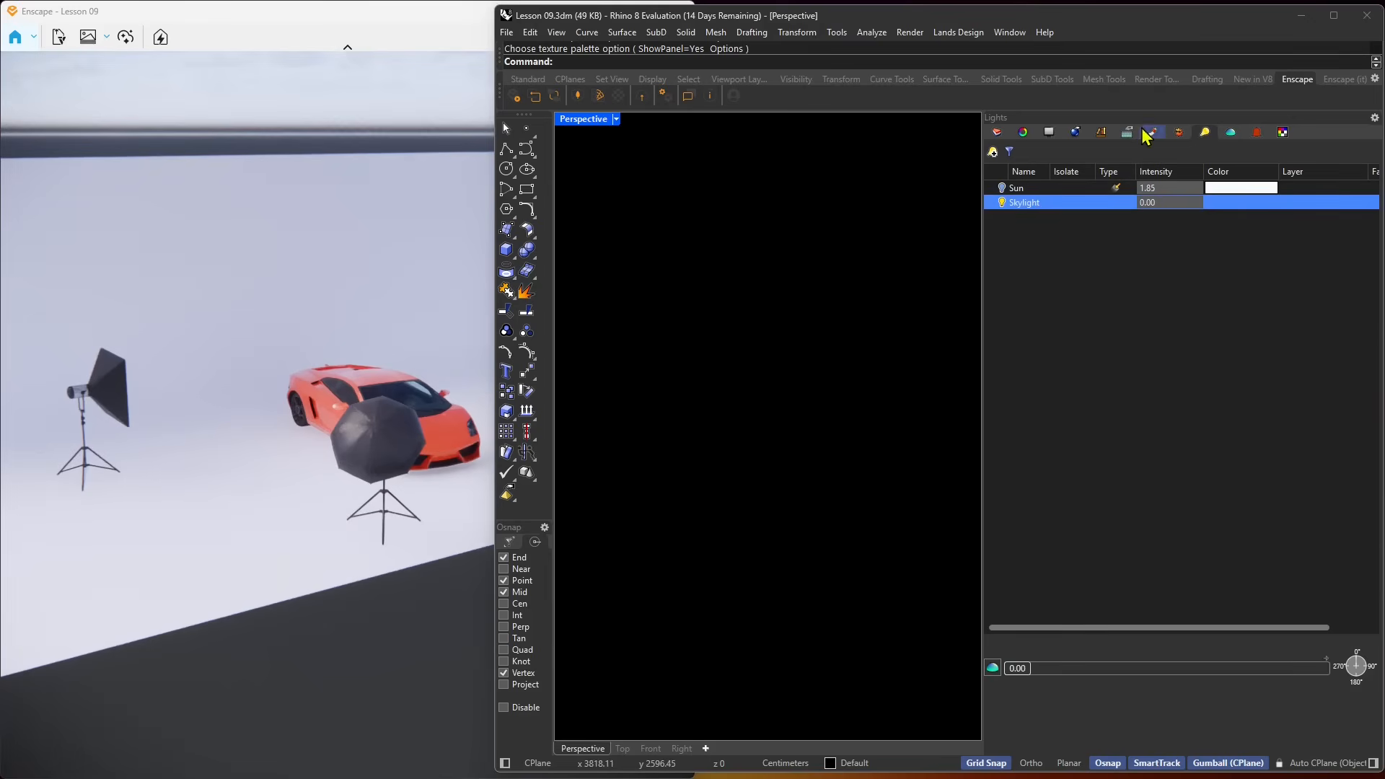
Review the Studio environment's settings, Rhino's notifications and the high dynamic range texture's settings
{"action": "left_click", "coordinate": [1232, 133]}
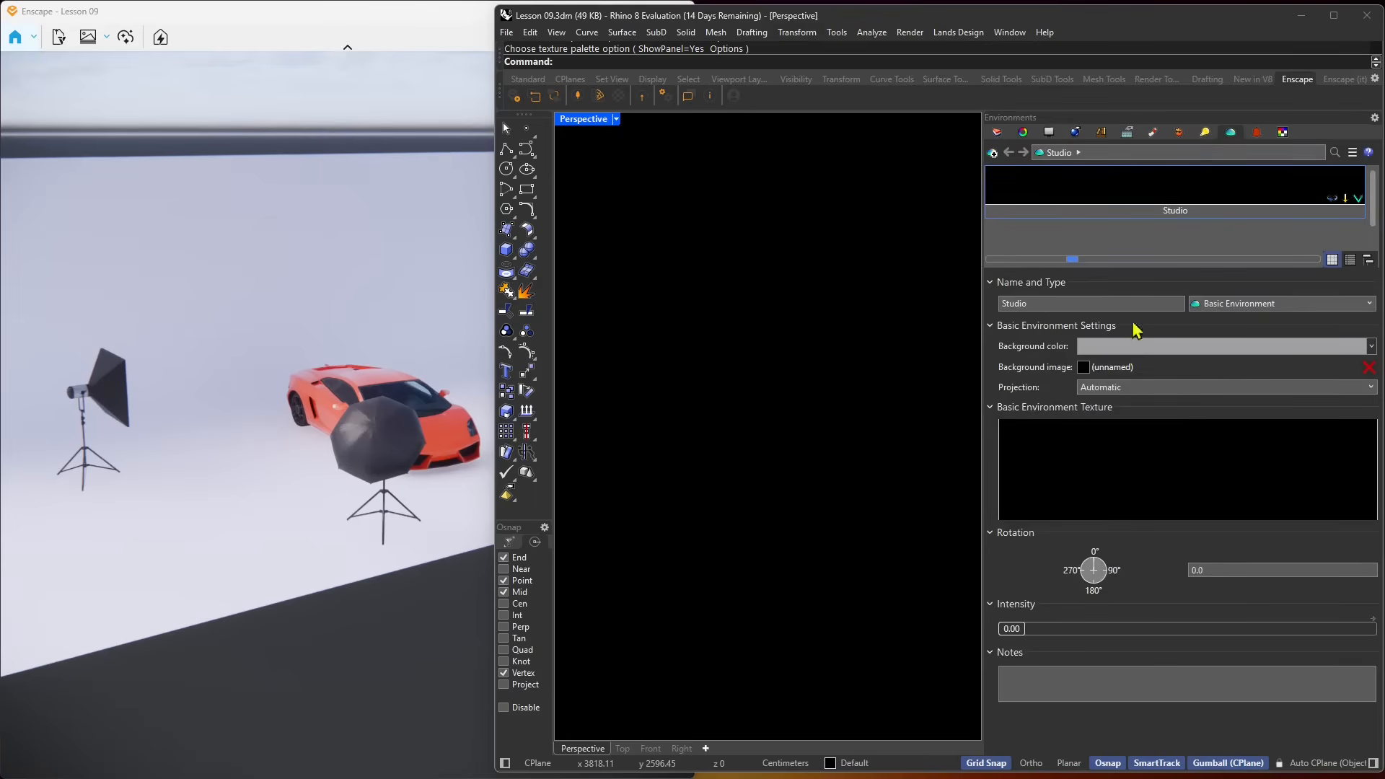
{"action": "left_click", "coordinate": [1253, 136]}
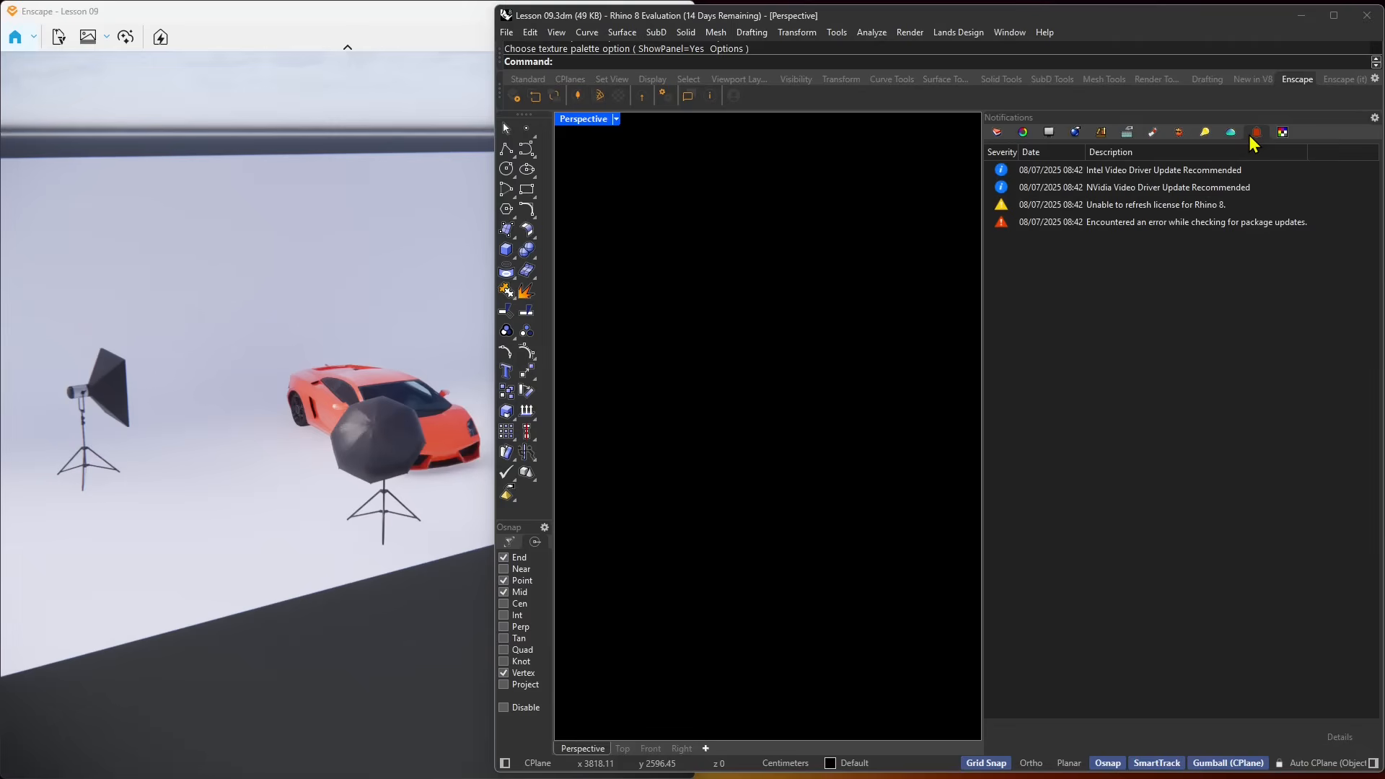
{"action": "left_click", "coordinate": [1258, 136]}
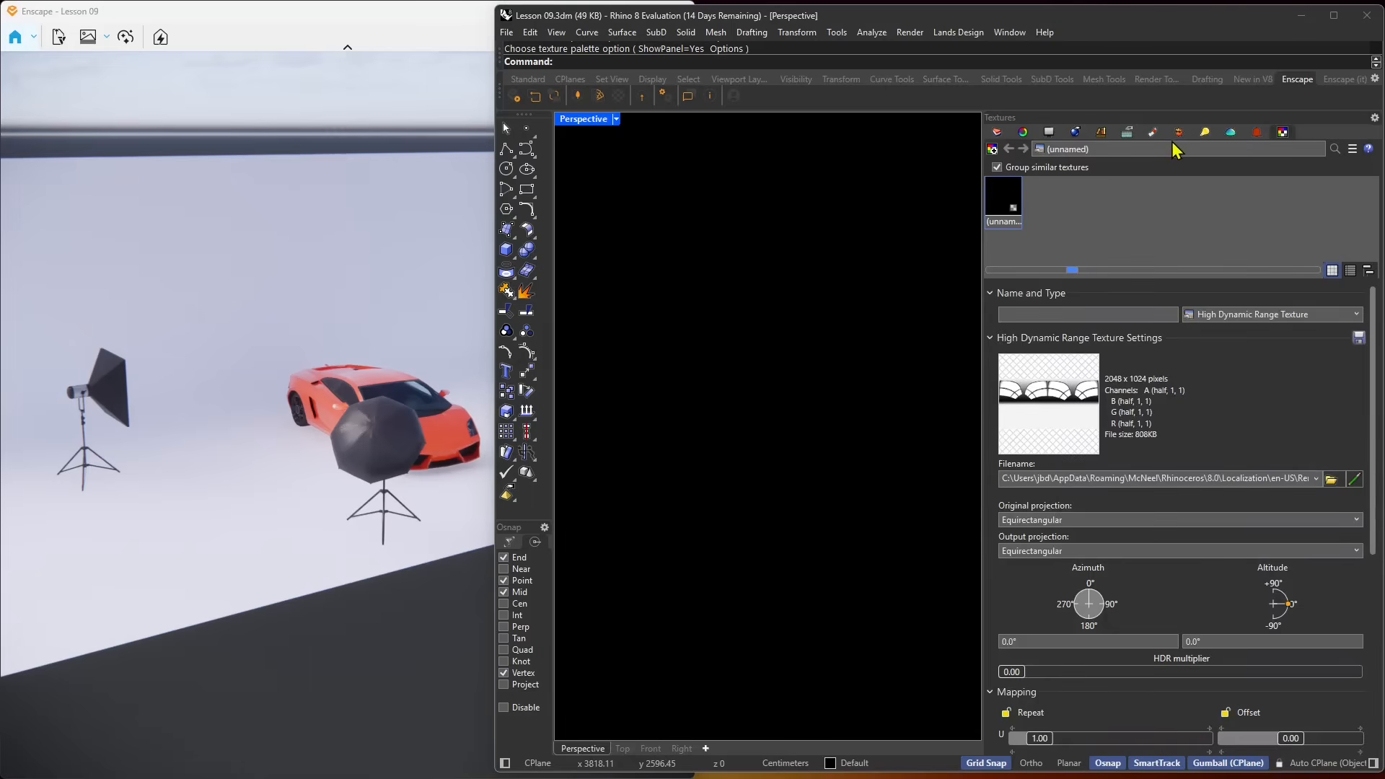
Show the scene's light list and change the time of day in the Enscape render to night
{"action": "left_click", "coordinate": [1205, 134]}
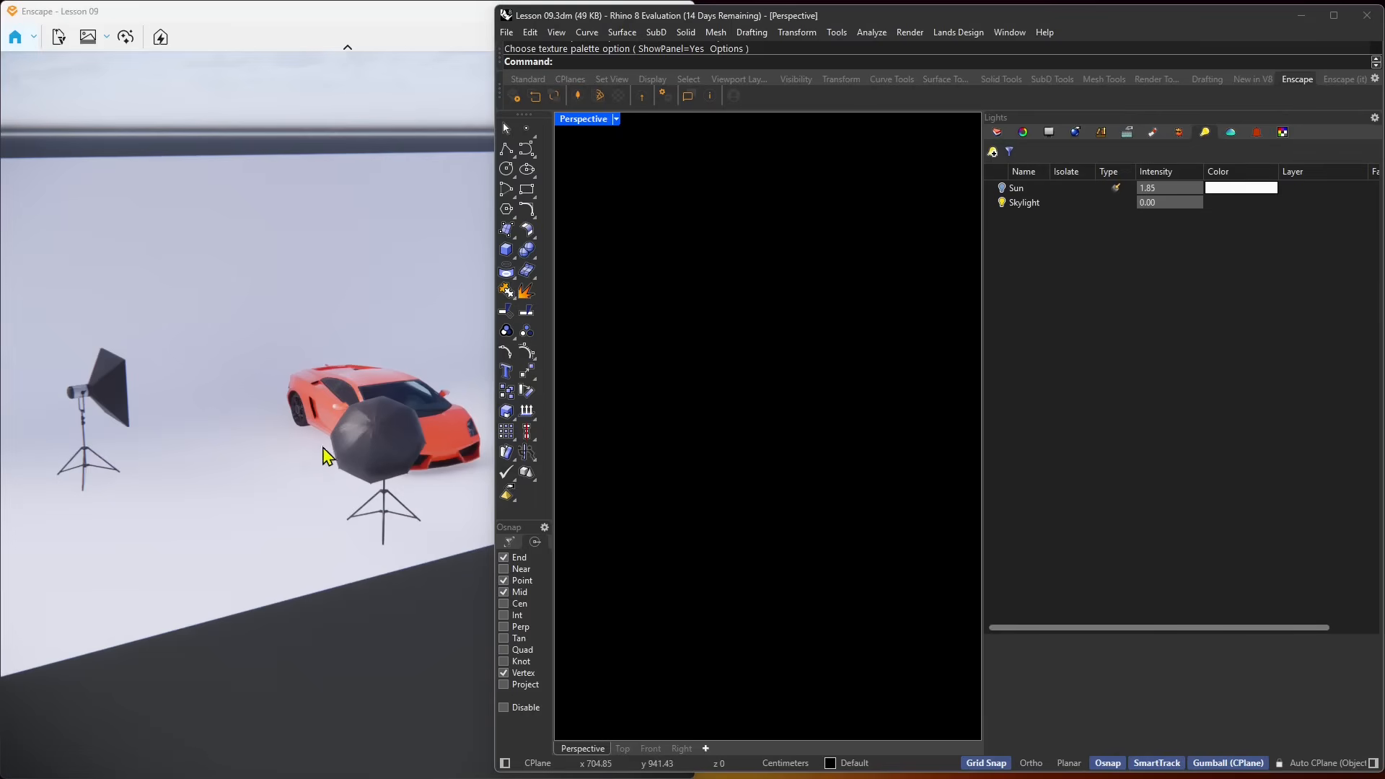
{"action": "right_click_drag", "start_coordinate": [323, 447], "coordinate": [491, 428]}
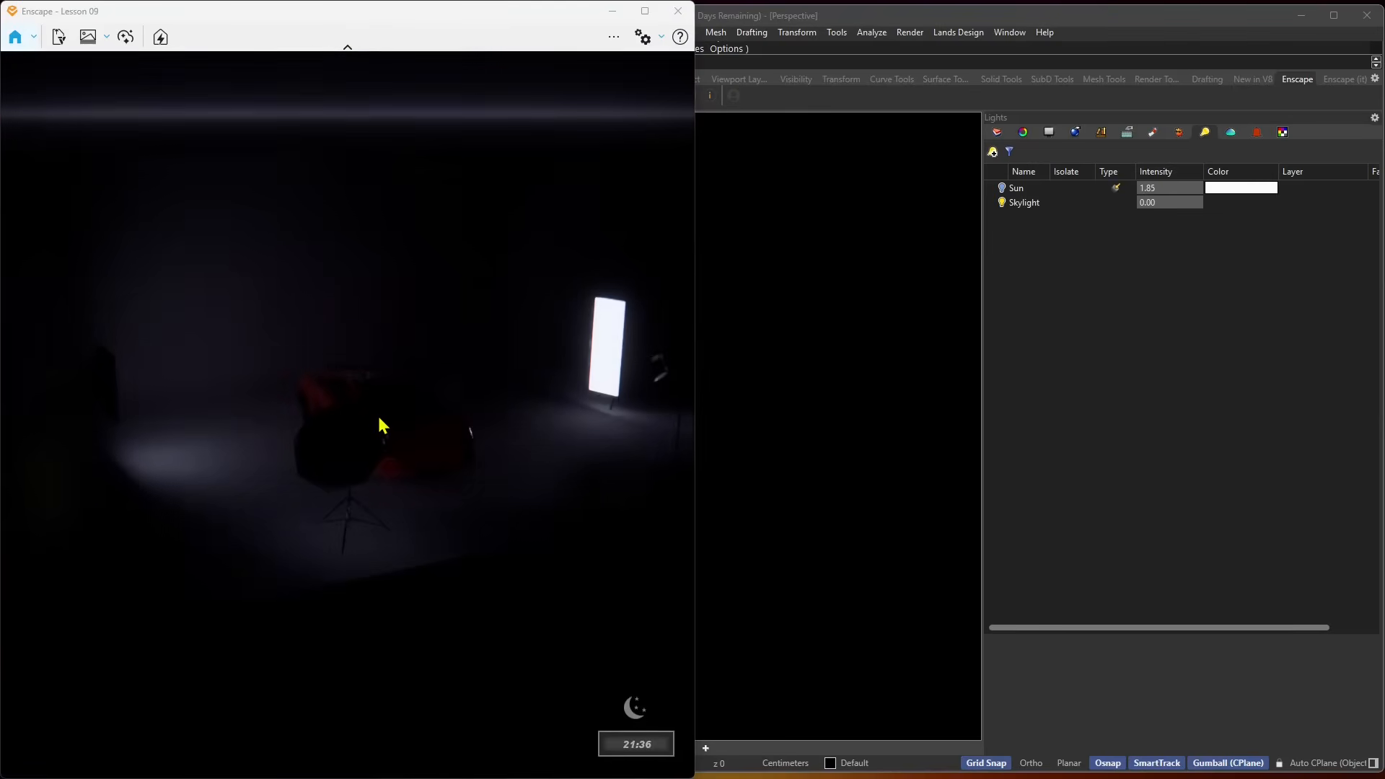
{"action": "left_click", "coordinate": [1046, 36]}
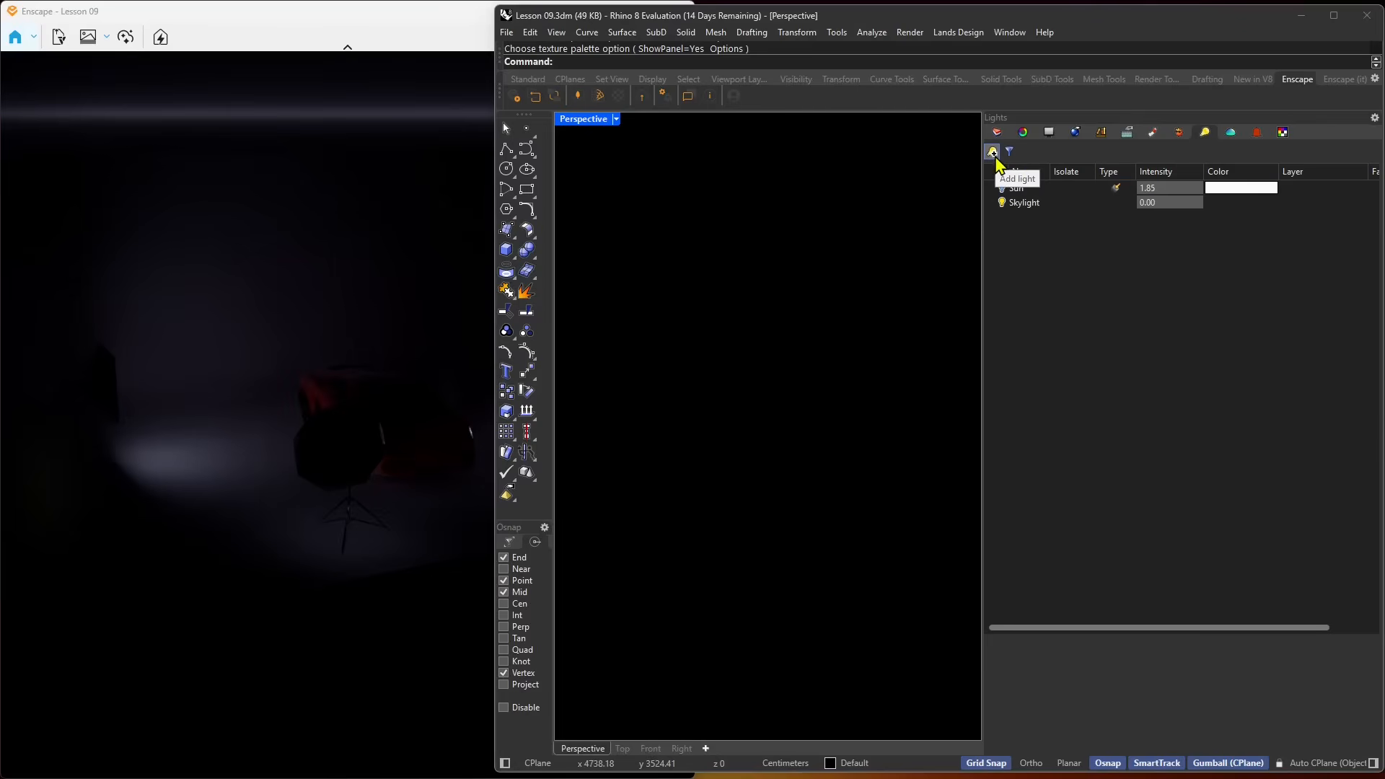
{"action": "left_click", "coordinate": [1143, 81]}
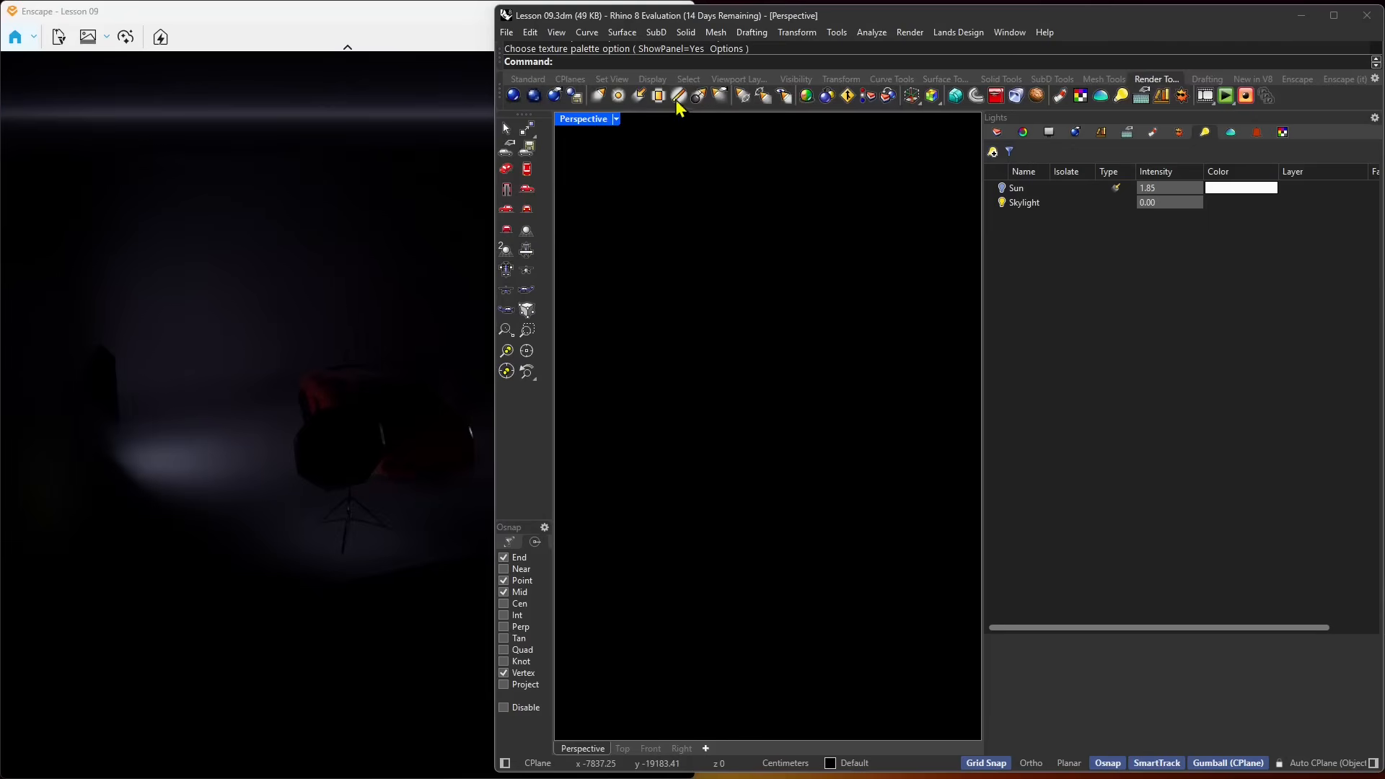
{"action": "left_click", "coordinate": [910, 33]}
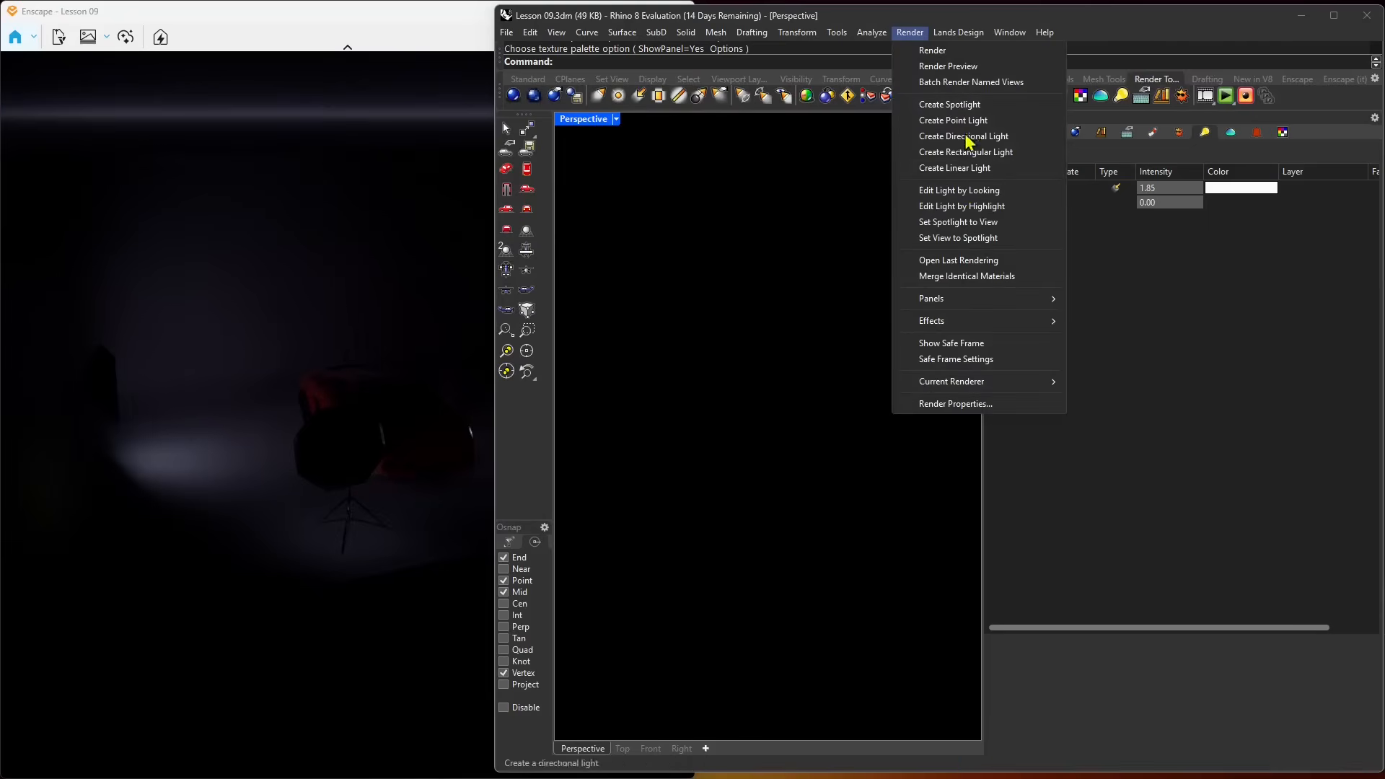
{"action": "left_click", "coordinate": [1124, 237]}
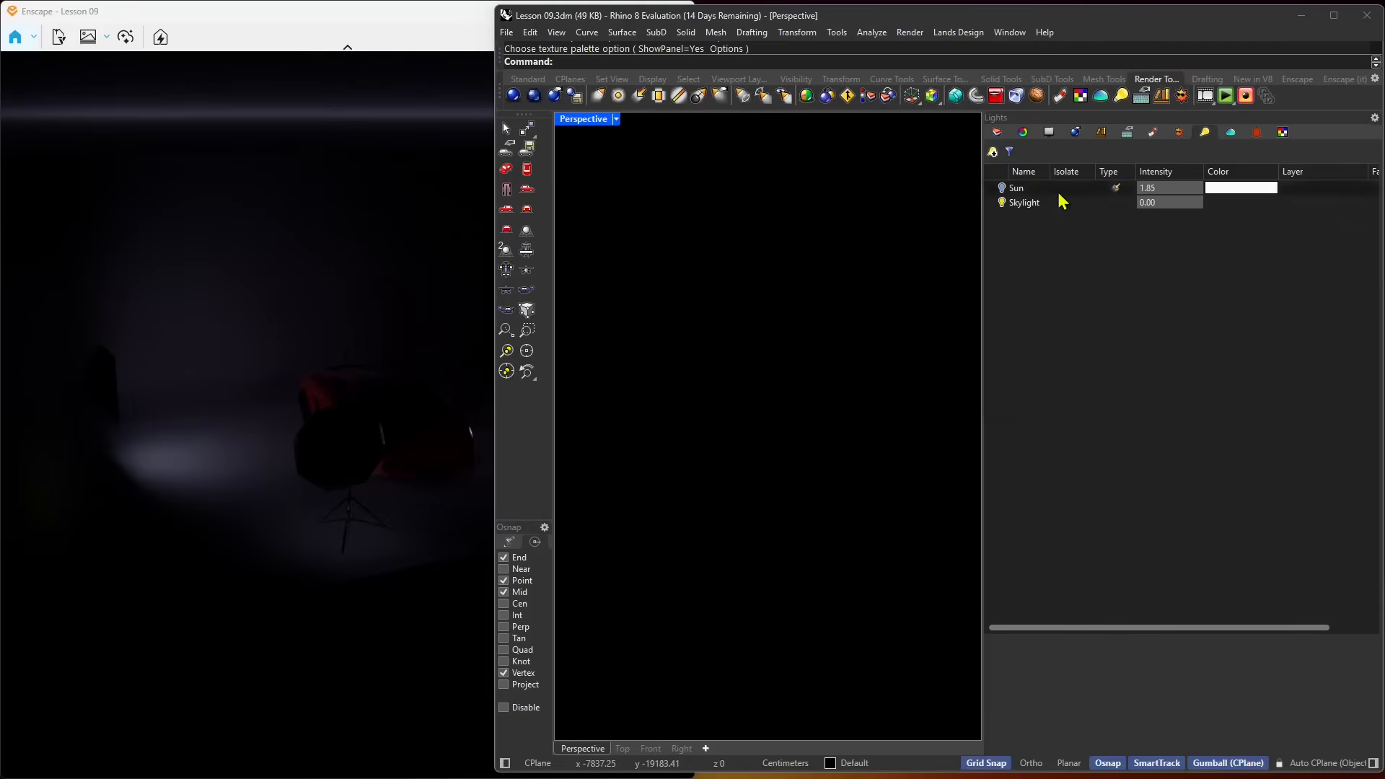
Start a spotlight and switch from the single Perspective view to the four-viewport layout, with the car framed in the Top view
{"action": "left_click", "coordinate": [993, 151]}
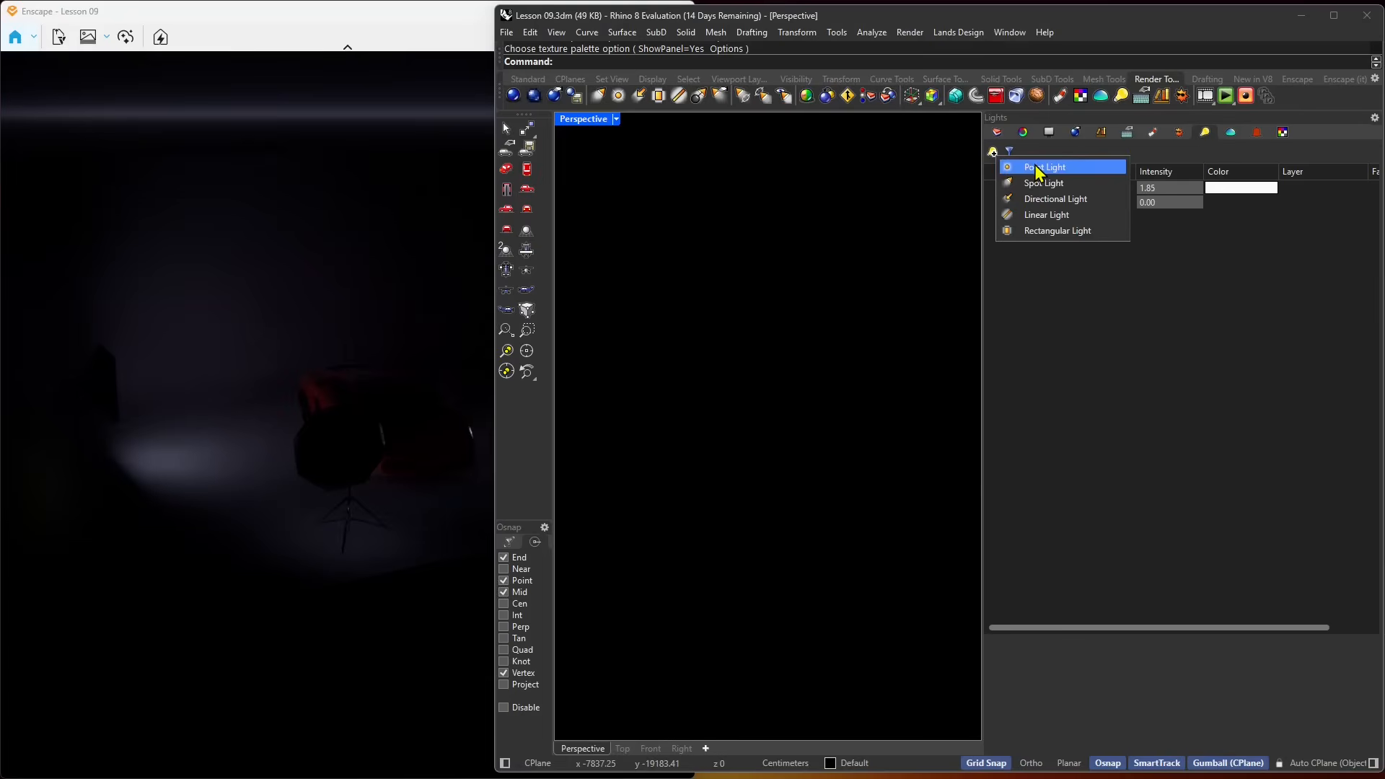
{"action": "left_click", "coordinate": [1045, 185]}
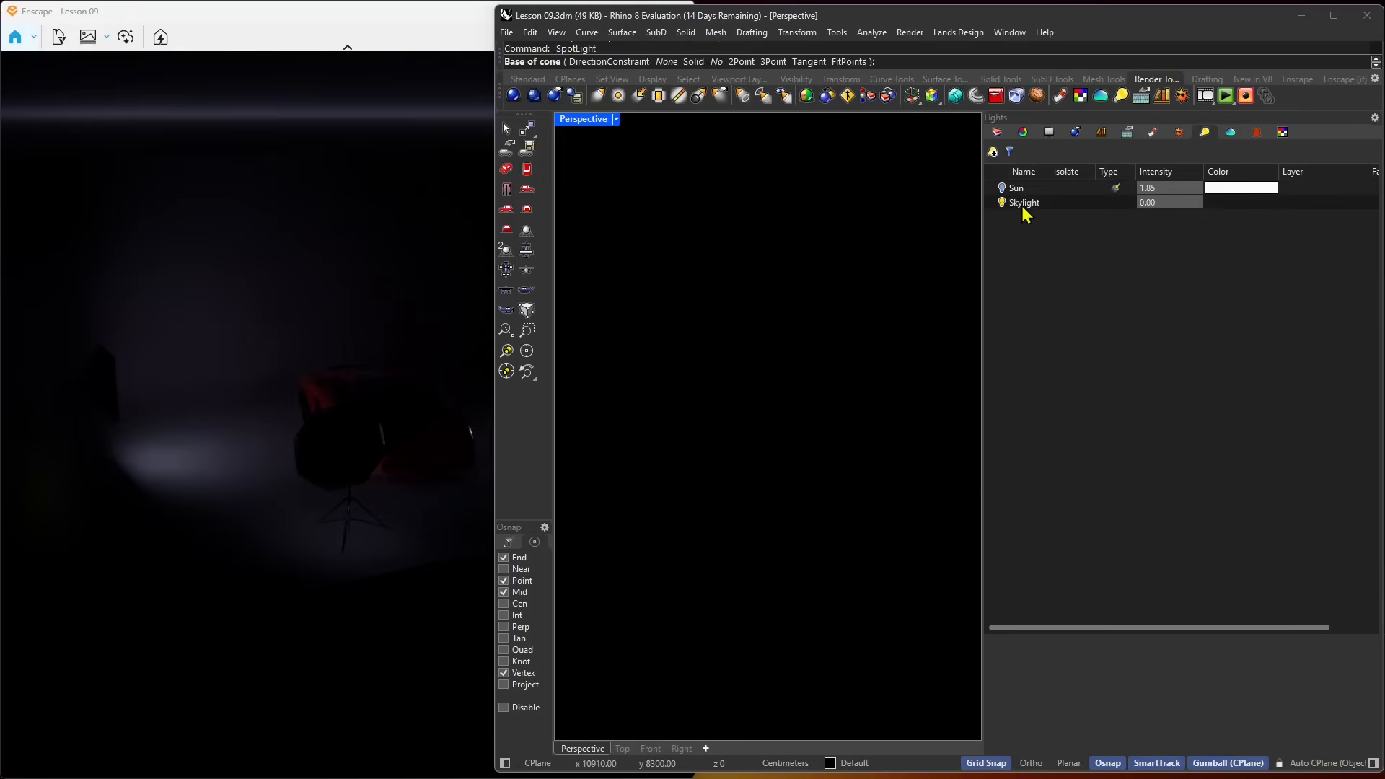
{"action": "double_click", "coordinate": [598, 120]}
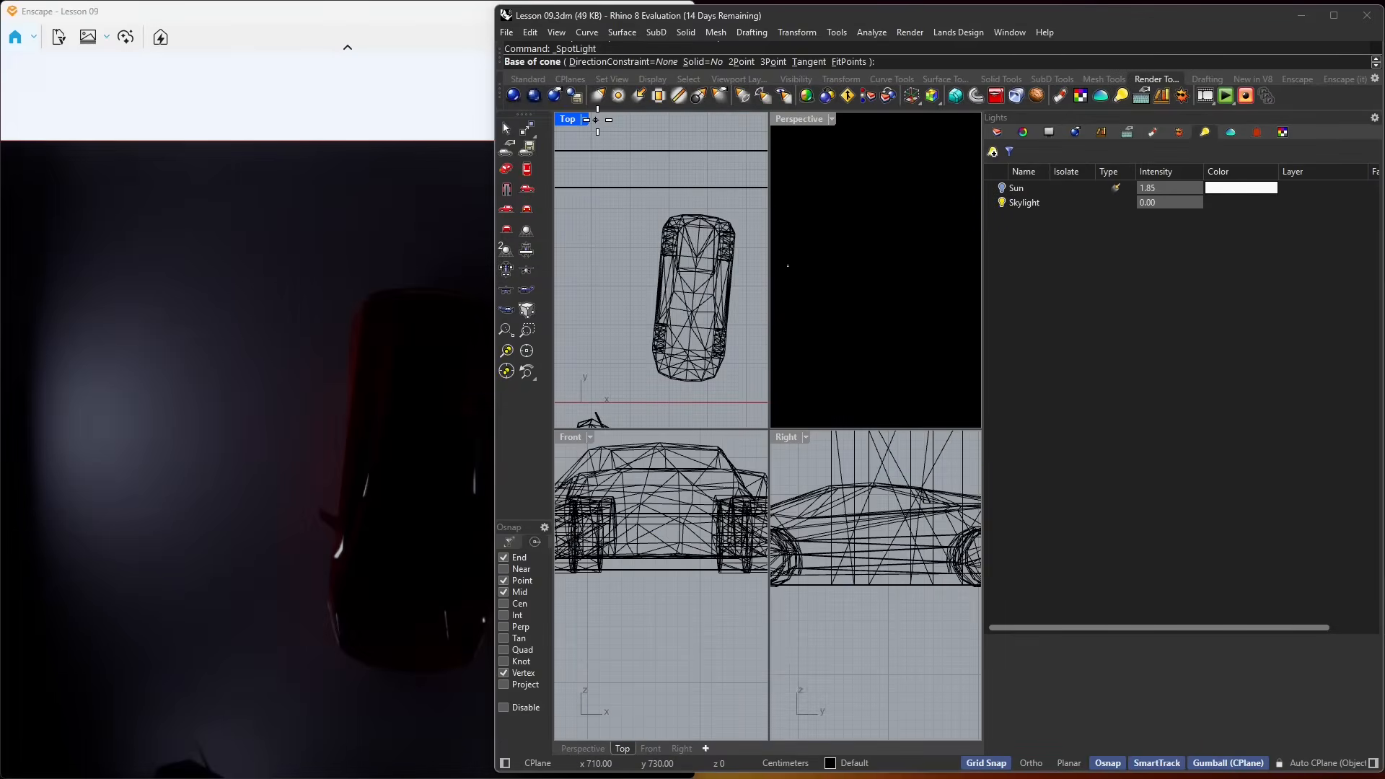
{"action": "scroll", "coordinate": [661, 312], "scroll_direction": "down", "scroll_amount": 3}
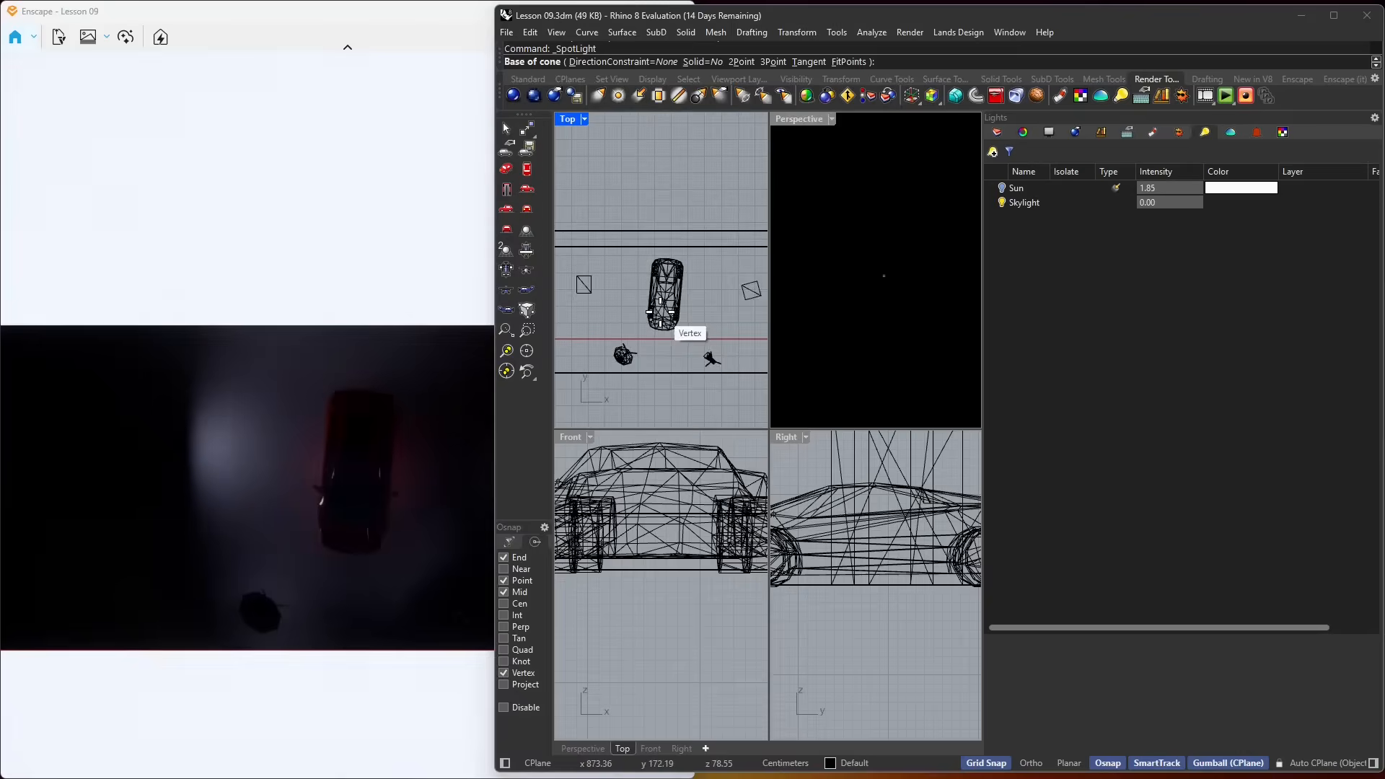
{"action": "scroll", "coordinate": [660, 311], "scroll_direction": "up", "scroll_amount": 4}
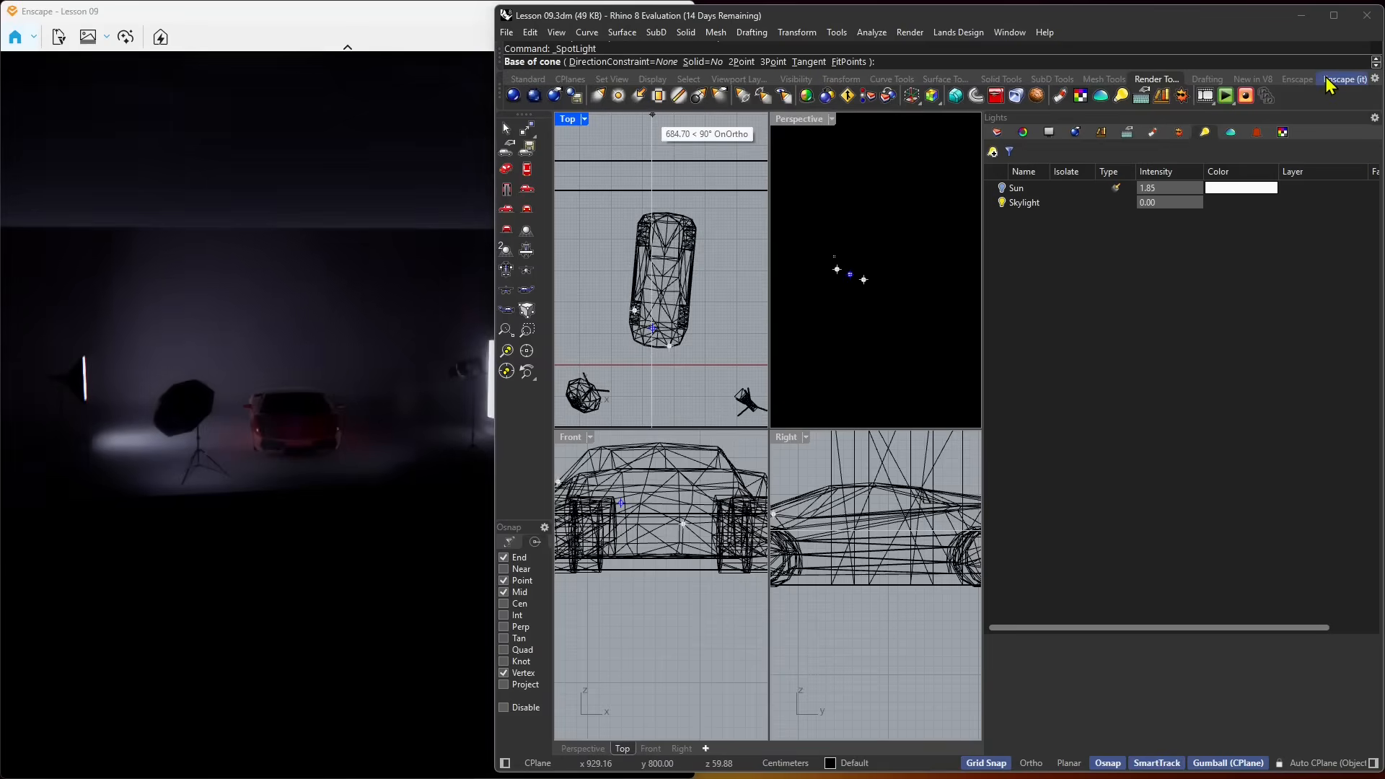
Turn off view synchronization with Enscape and frame the car between the studio lights in the Enscape render
{"action": "left_click", "coordinate": [1298, 79]}
{"action": "left_click", "coordinate": [559, 100]}
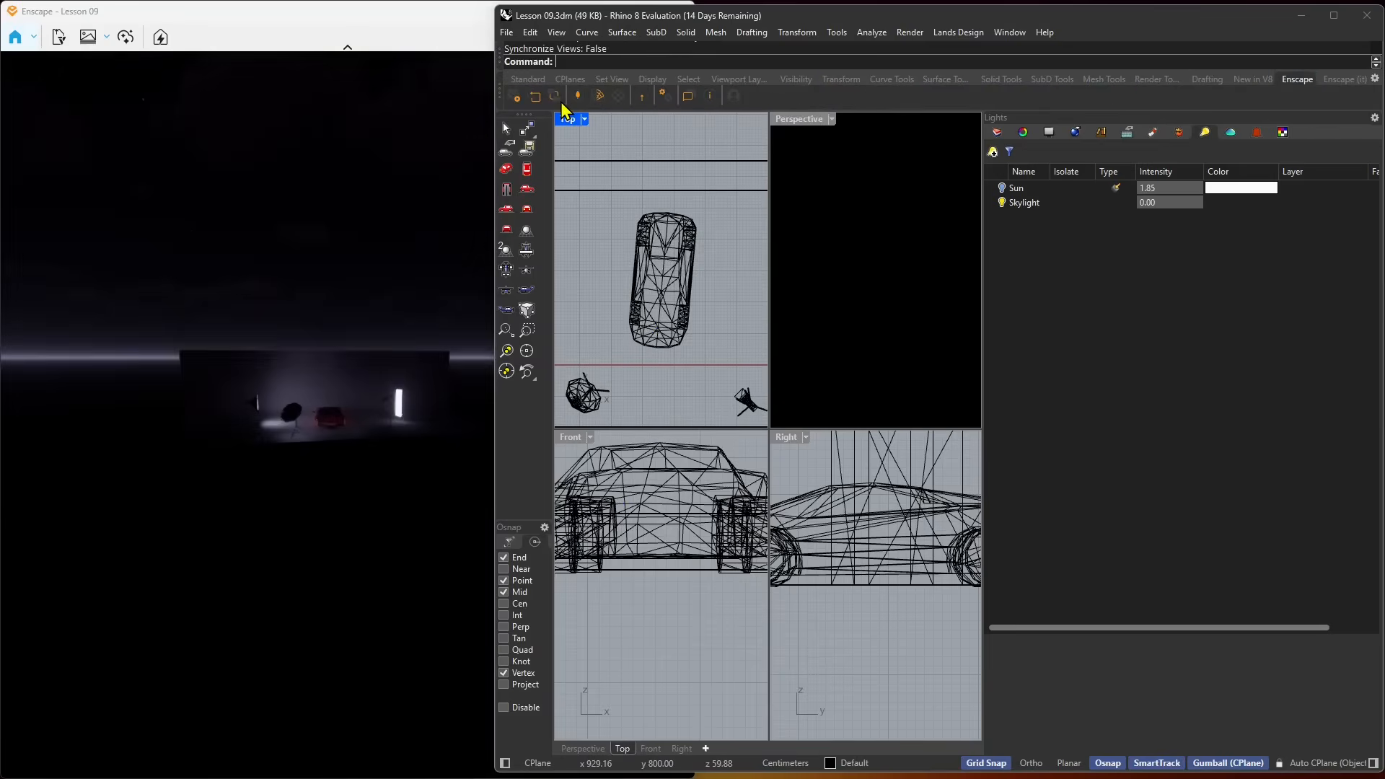
{"action": "scroll", "coordinate": [350, 434], "scroll_direction": "up", "scroll_amount": 5}
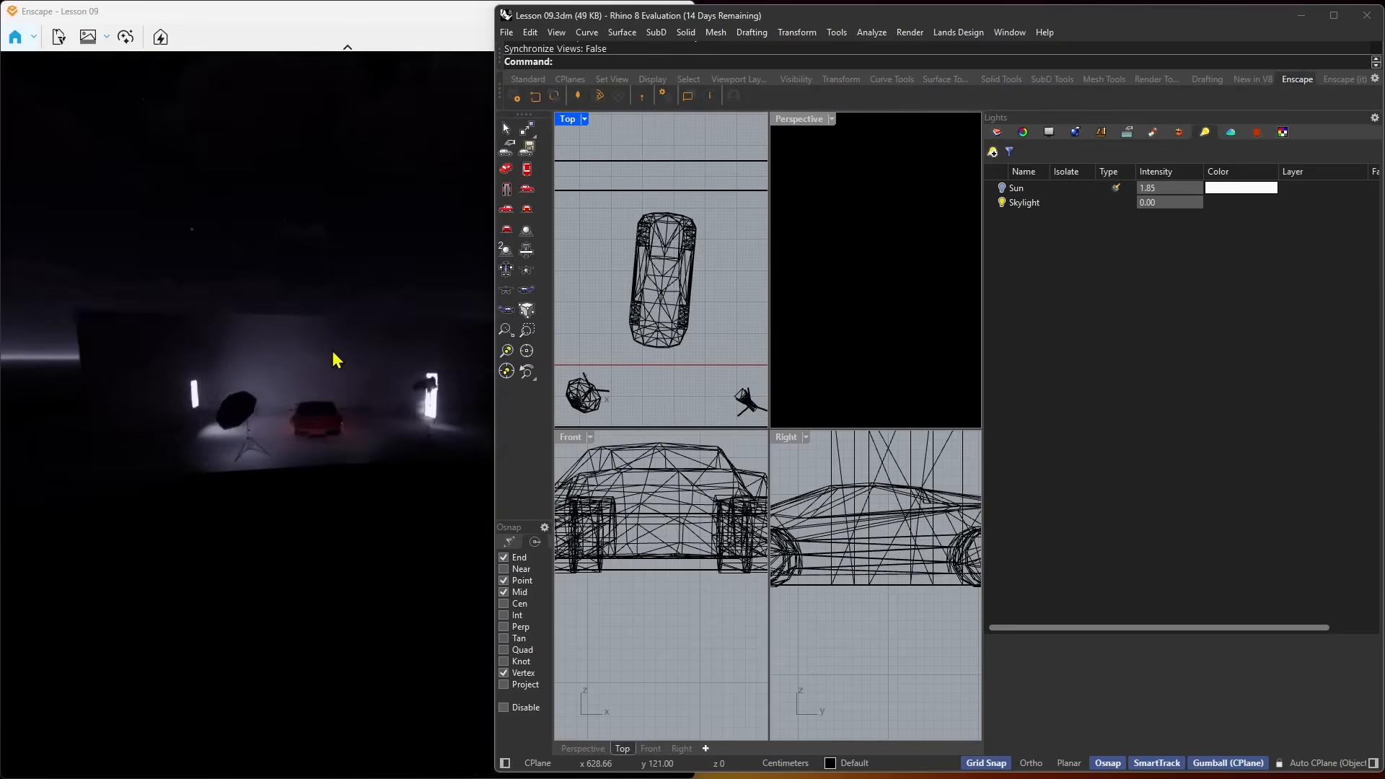
{"action": "scroll", "coordinate": [304, 339], "scroll_direction": "up", "scroll_amount": 5}
{"action": "right_click_drag", "start_coordinate": [335, 373], "coordinate": [389, 386]}
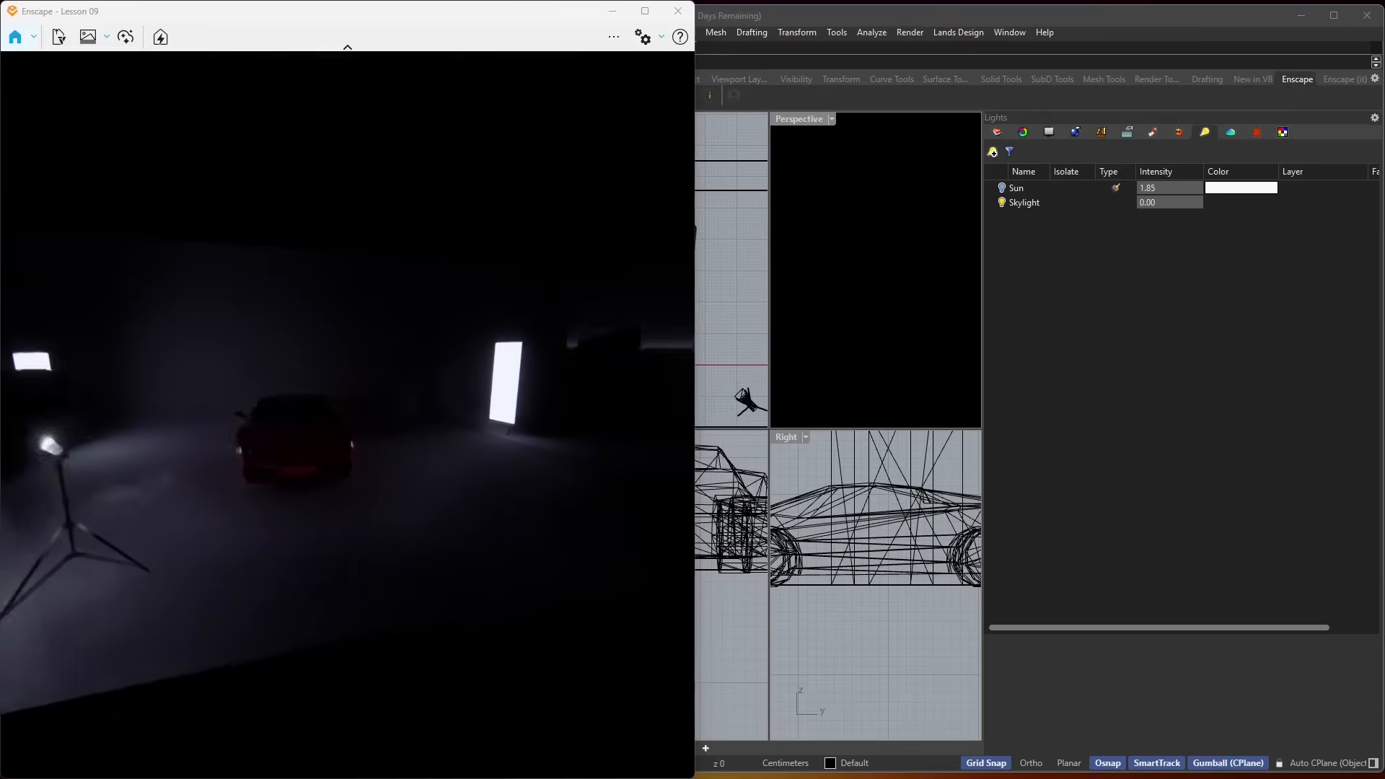
{"action": "mouse_move", "coordinate": [288, 398]}
{"action": "right_mouse_down"}
{"action": "mouse_move", "coordinate": [257, 409]}
{"action": "mouse_move", "coordinate": [270, 411]}
{"action": "right_mouse_up"}
{"action": "scroll", "coordinate": [257, 408], "scroll_direction": "up", "scroll_amount": 2}
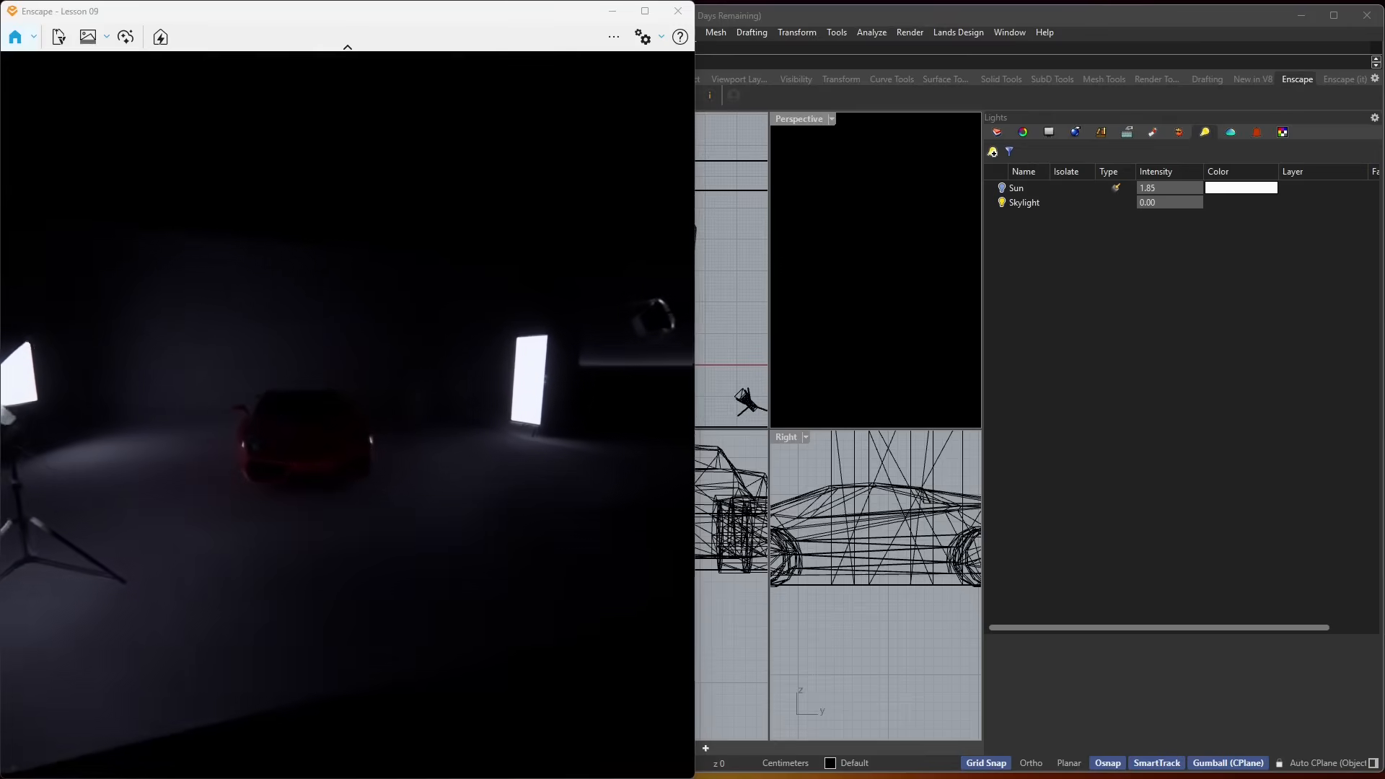
Save the current Enscape camera as a view named ProdViz, using the Custom Preset and including the sun position
{"action": "left_click", "coordinate": [34, 37]}
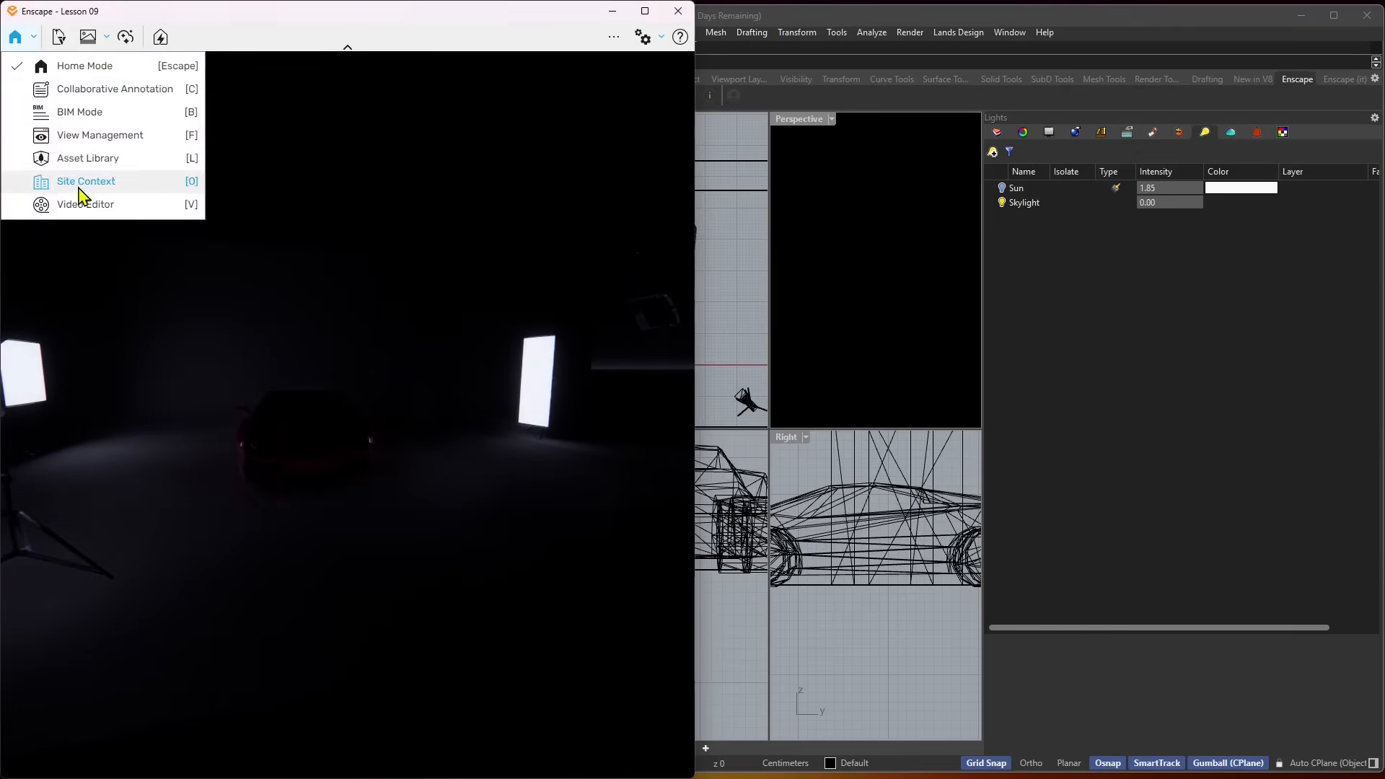
{"action": "left_click", "coordinate": [85, 136]}
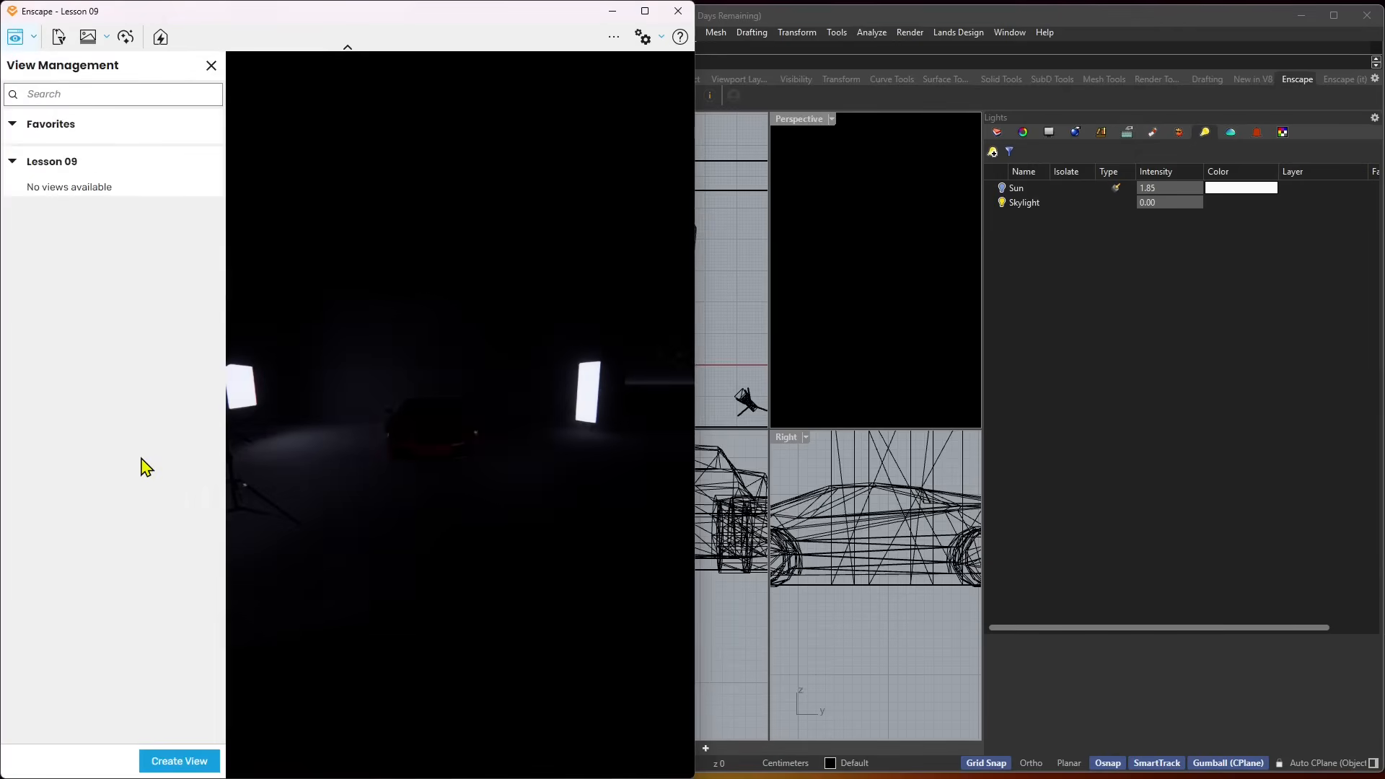
{"action": "left_click", "coordinate": [180, 759]}
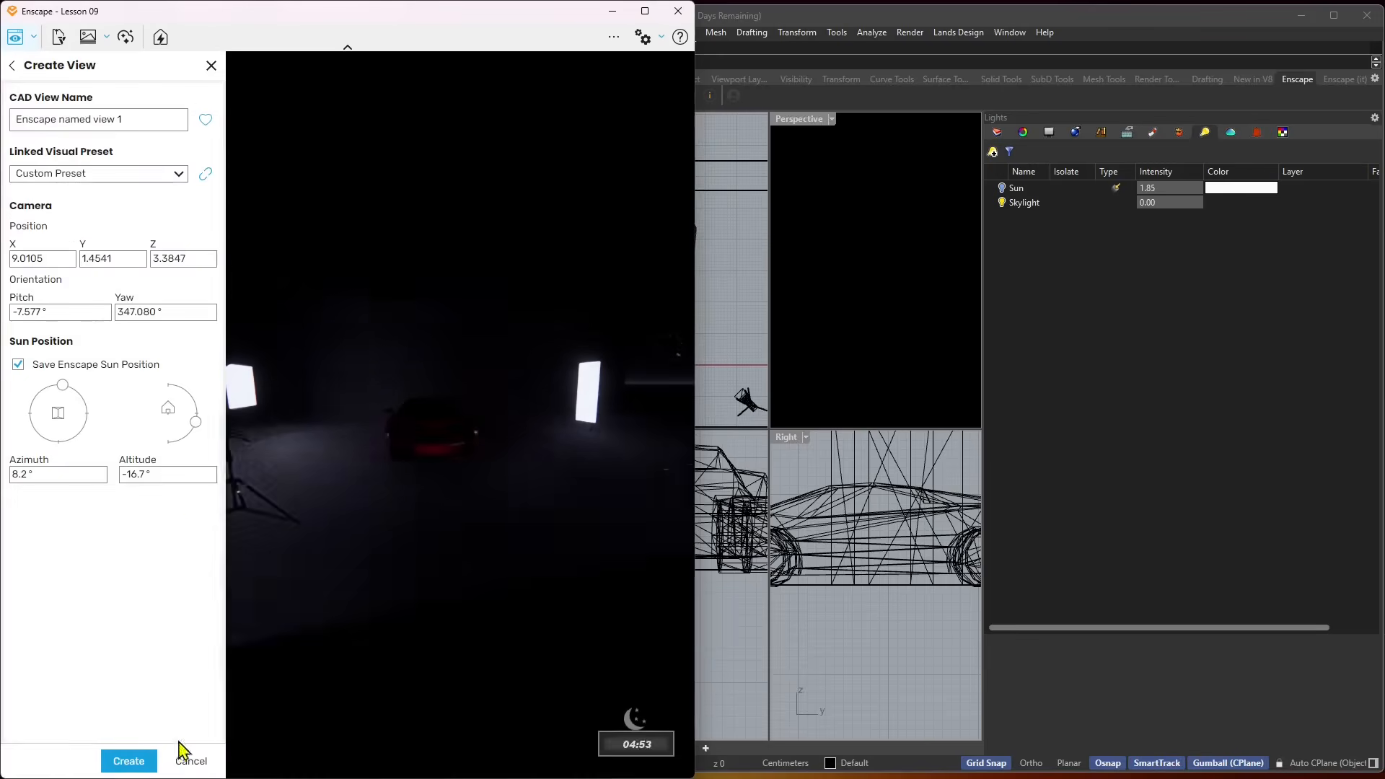
{"action": "left_click_drag", "start_coordinate": [136, 118], "coordinate": [7, 151]}
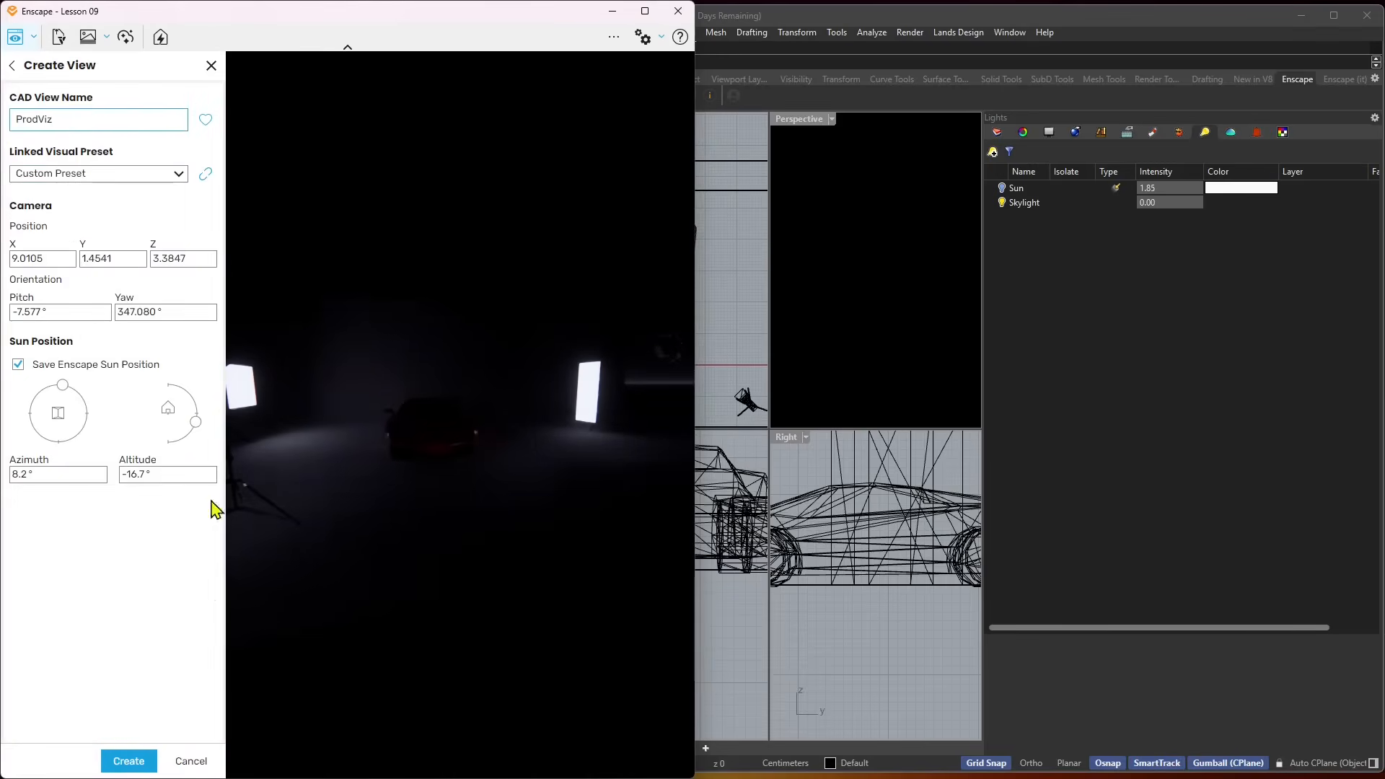
{"action": "left_click", "coordinate": [129, 761]}
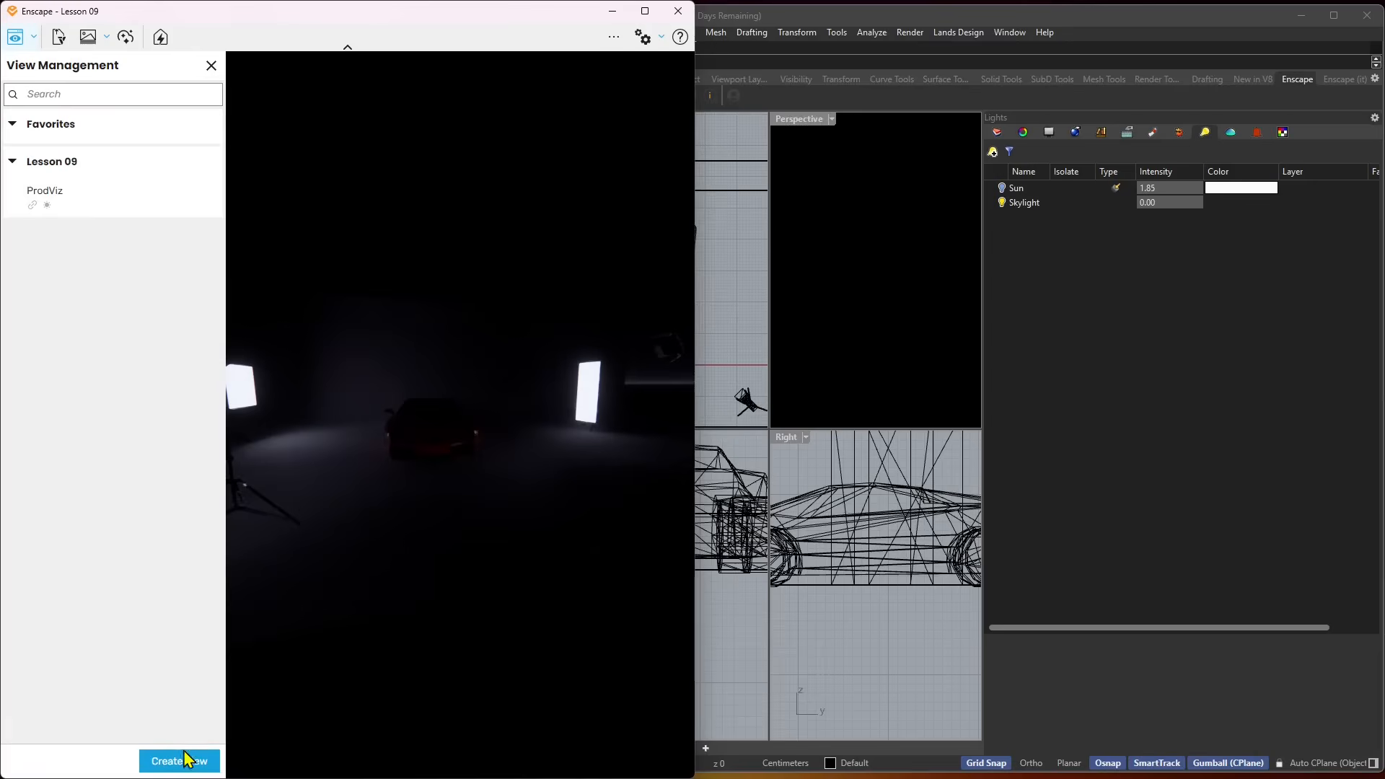
{"action": "left_click", "coordinate": [211, 65]}
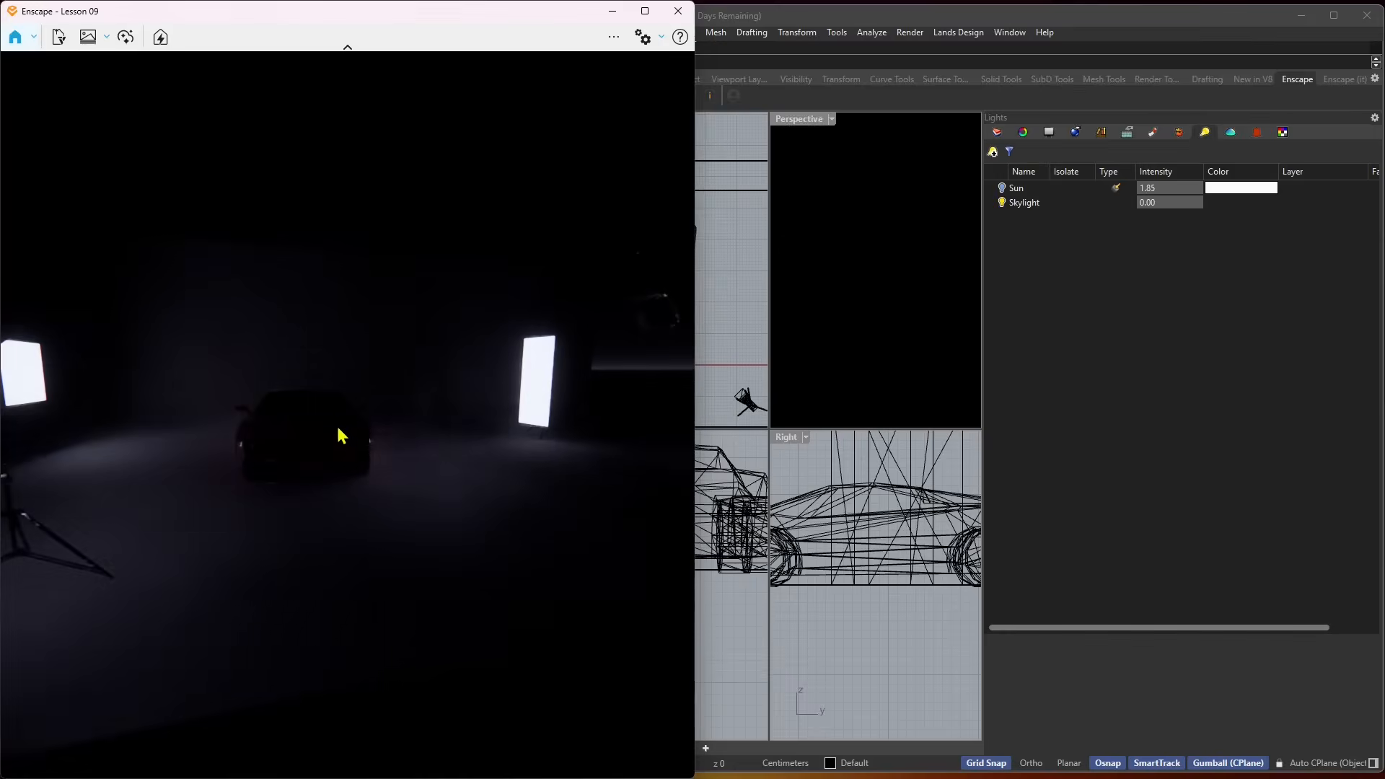
Start a new spotlight and centre its cone base on the car's roof in the Top view
{"action": "left_click", "coordinate": [1013, 12]}
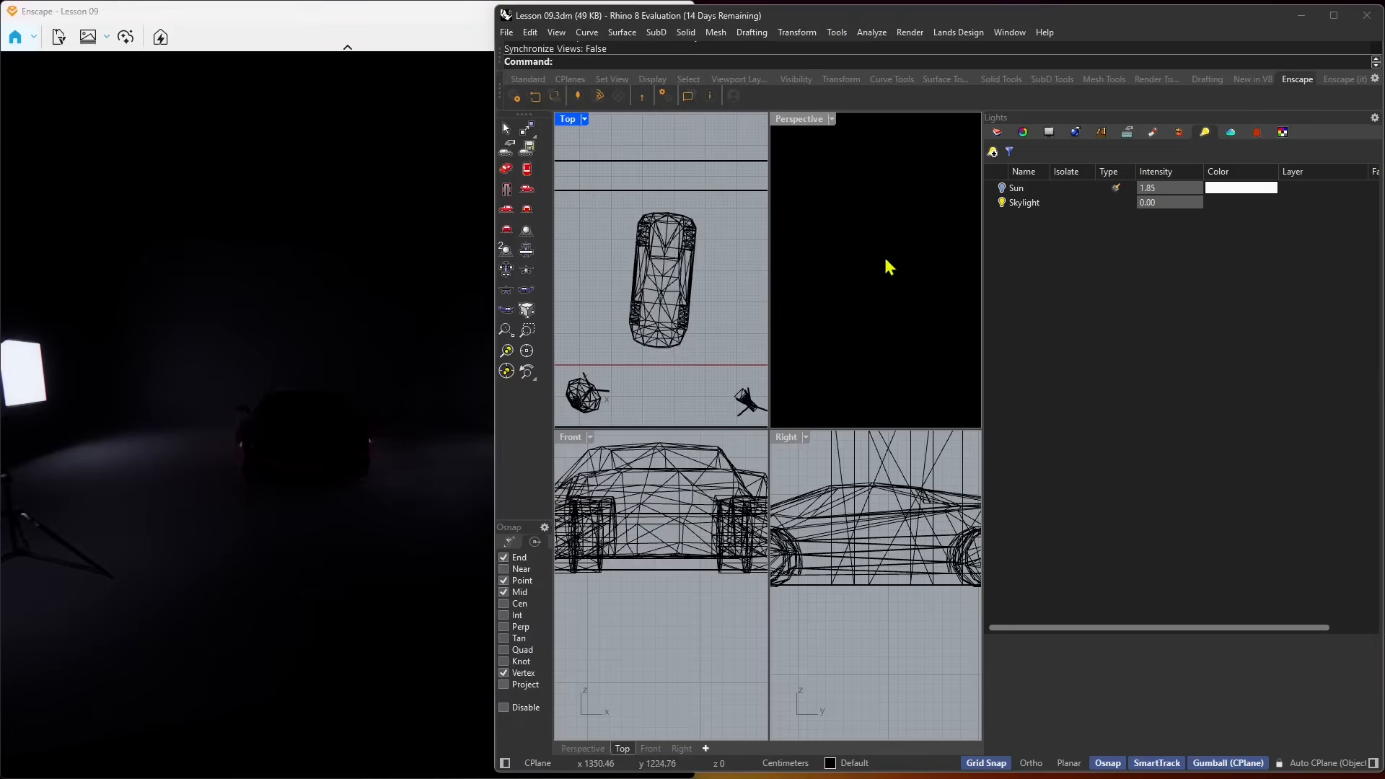
{"action": "left_click", "coordinate": [686, 316]}
{"action": "left_click", "coordinate": [758, 291]}
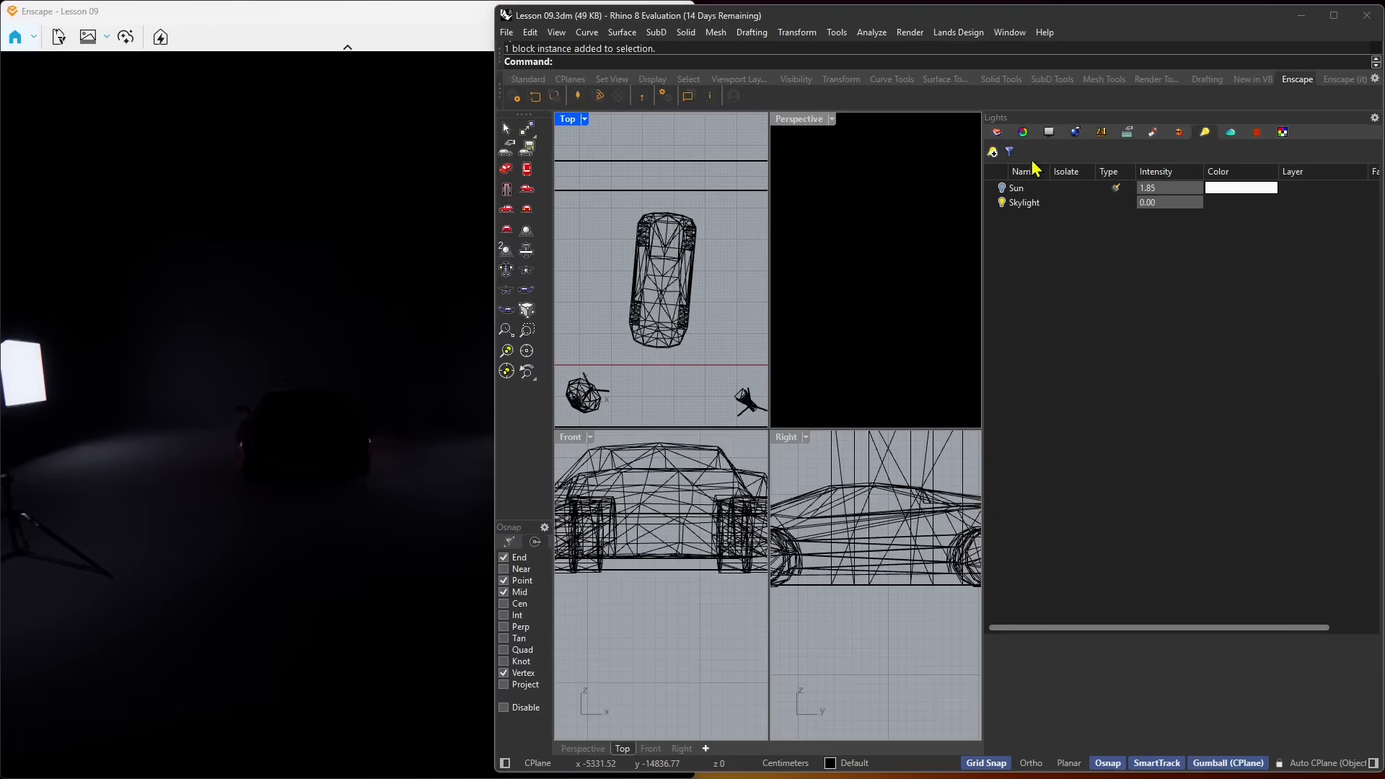
{"action": "left_click", "coordinate": [993, 153]}
{"action": "left_click", "coordinate": [1032, 183]}
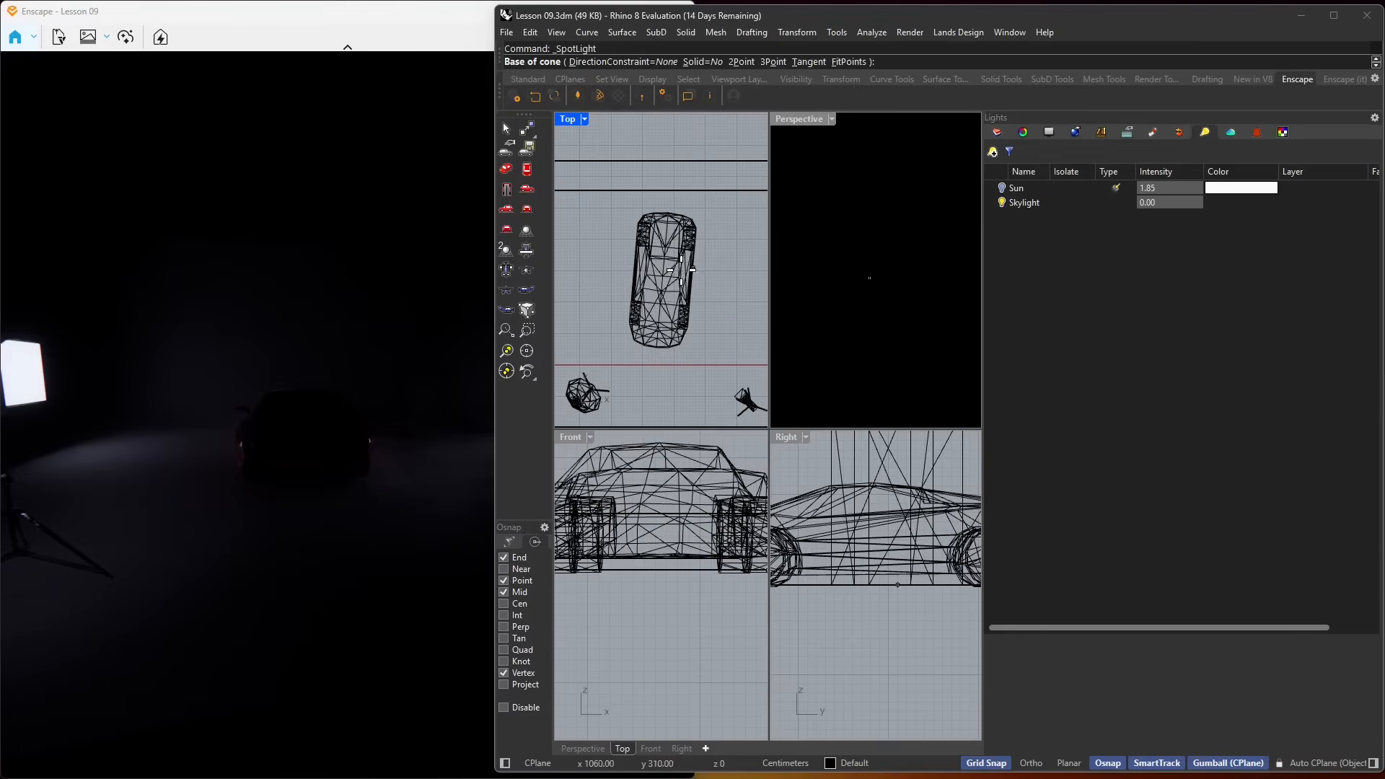
{"action": "left_click", "coordinate": [661, 277]}
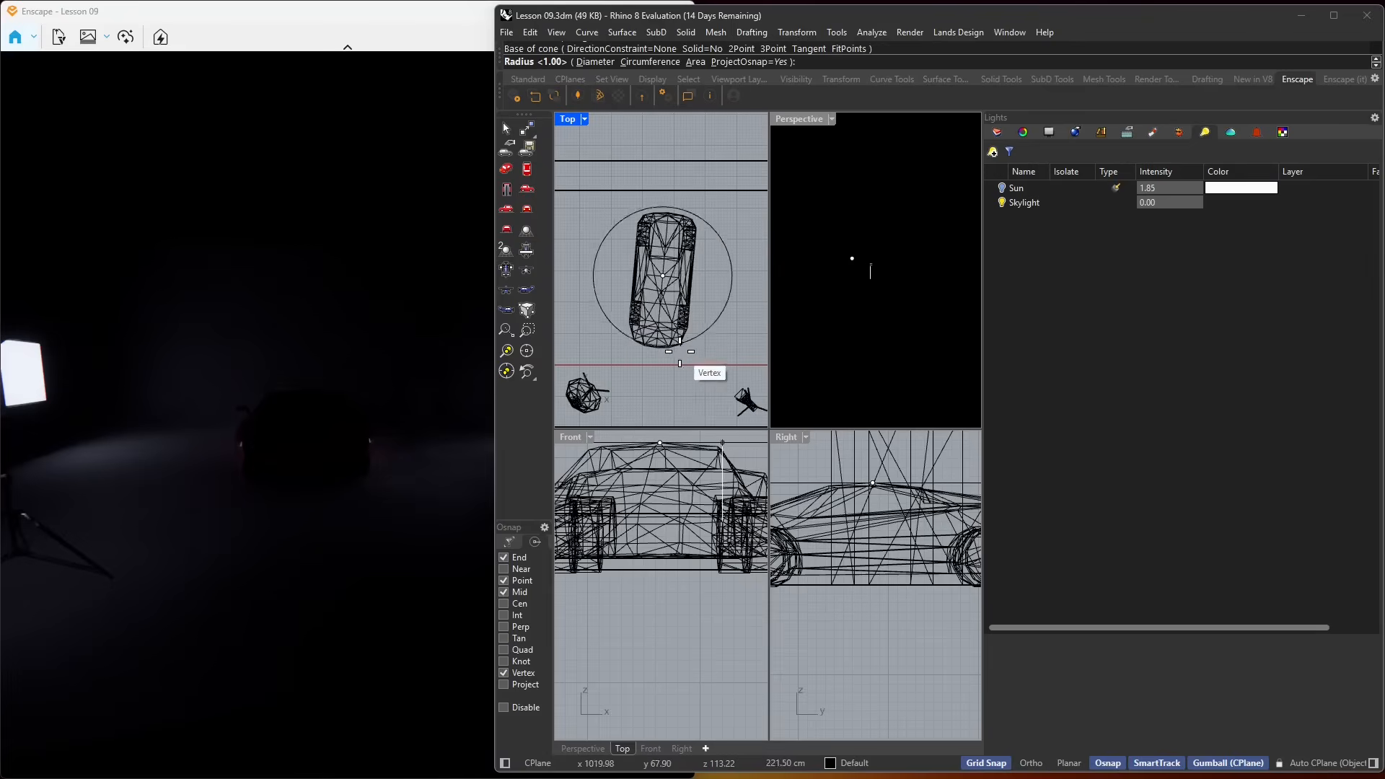
Snap the spotlight's base radius to the car's corner vertex and end the cone at a vertex on the nearby studio lamp
{"action": "scroll", "coordinate": [680, 352], "scroll_direction": "down", "scroll_amount": 4}
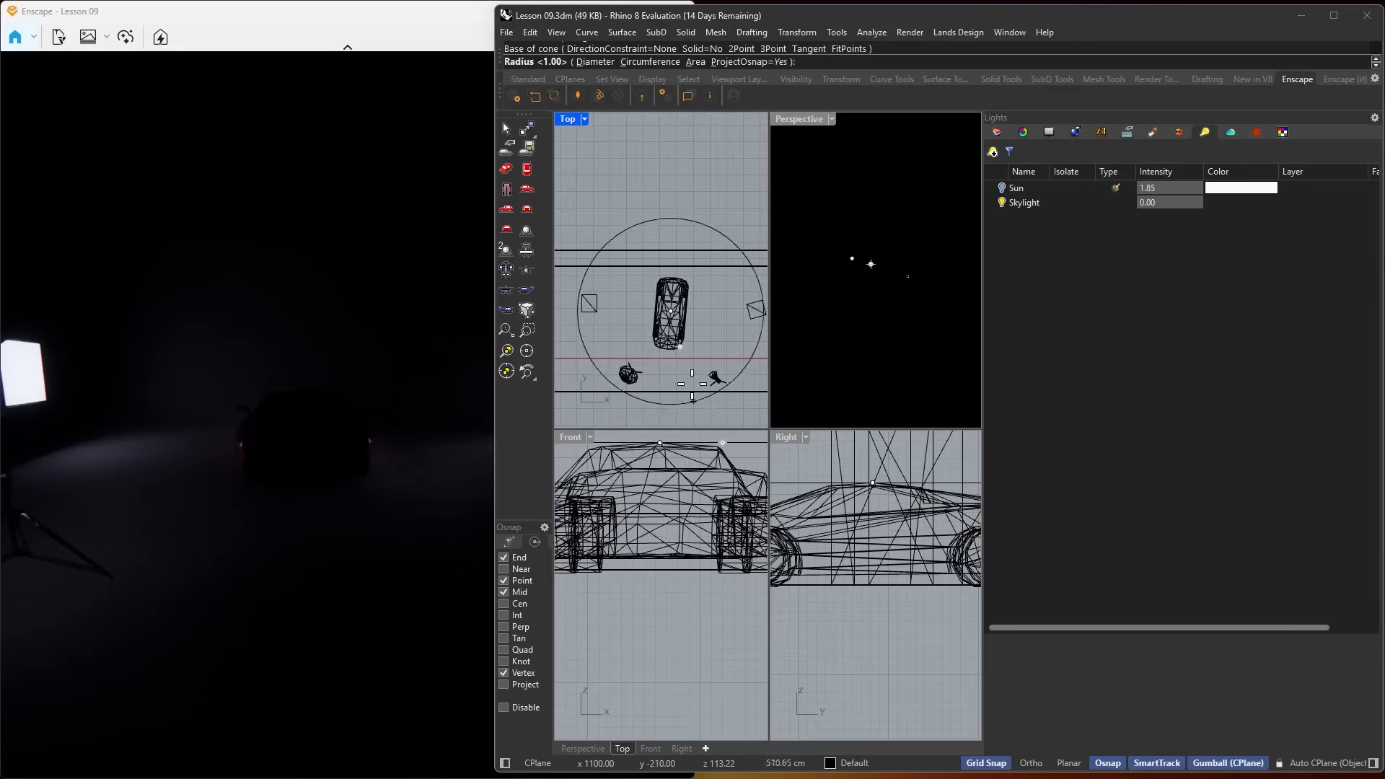
{"action": "scroll", "coordinate": [680, 331], "scroll_direction": "up", "scroll_amount": 2}
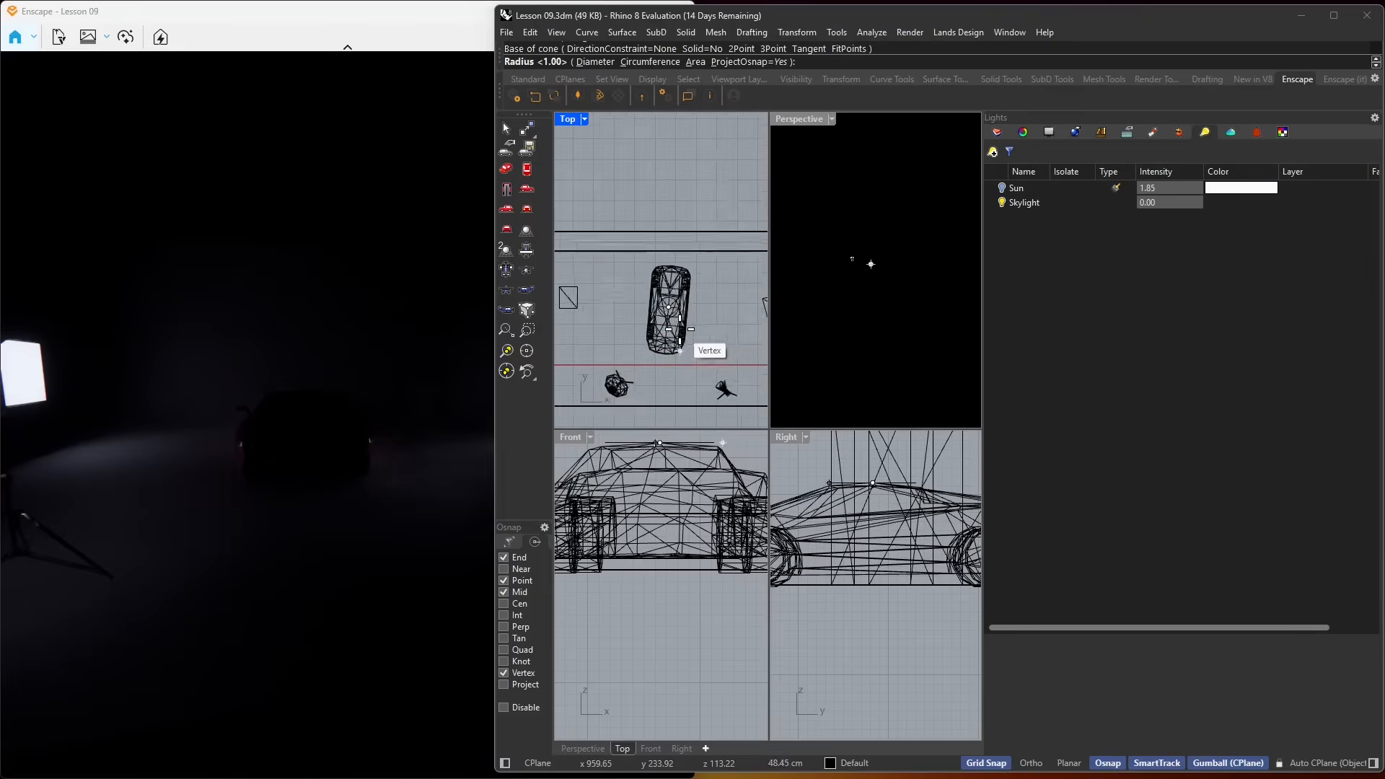
{"action": "scroll", "coordinate": [680, 329], "scroll_direction": "up", "scroll_amount": 3}
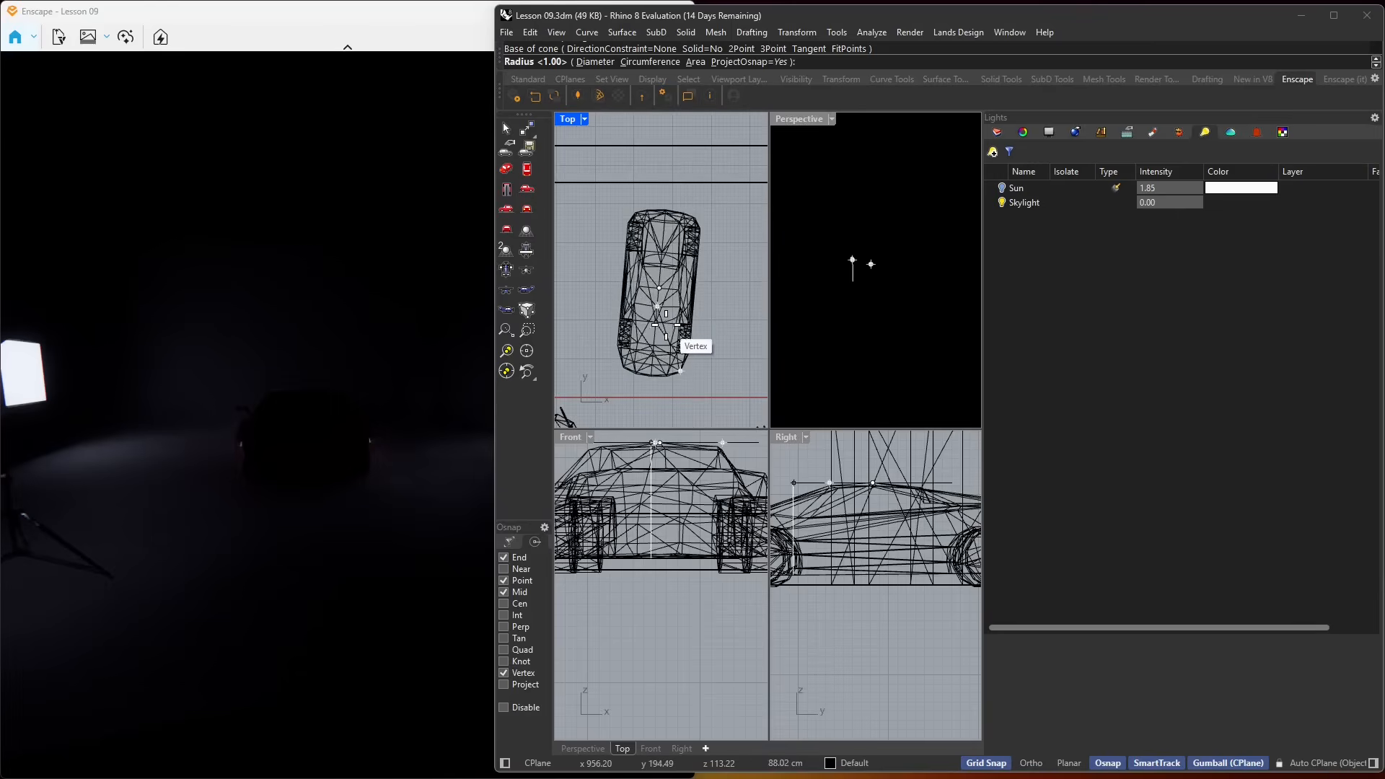
{"action": "left_click", "coordinate": [679, 366]}
{"action": "scroll", "coordinate": [655, 311], "scroll_direction": "down", "scroll_amount": 1}
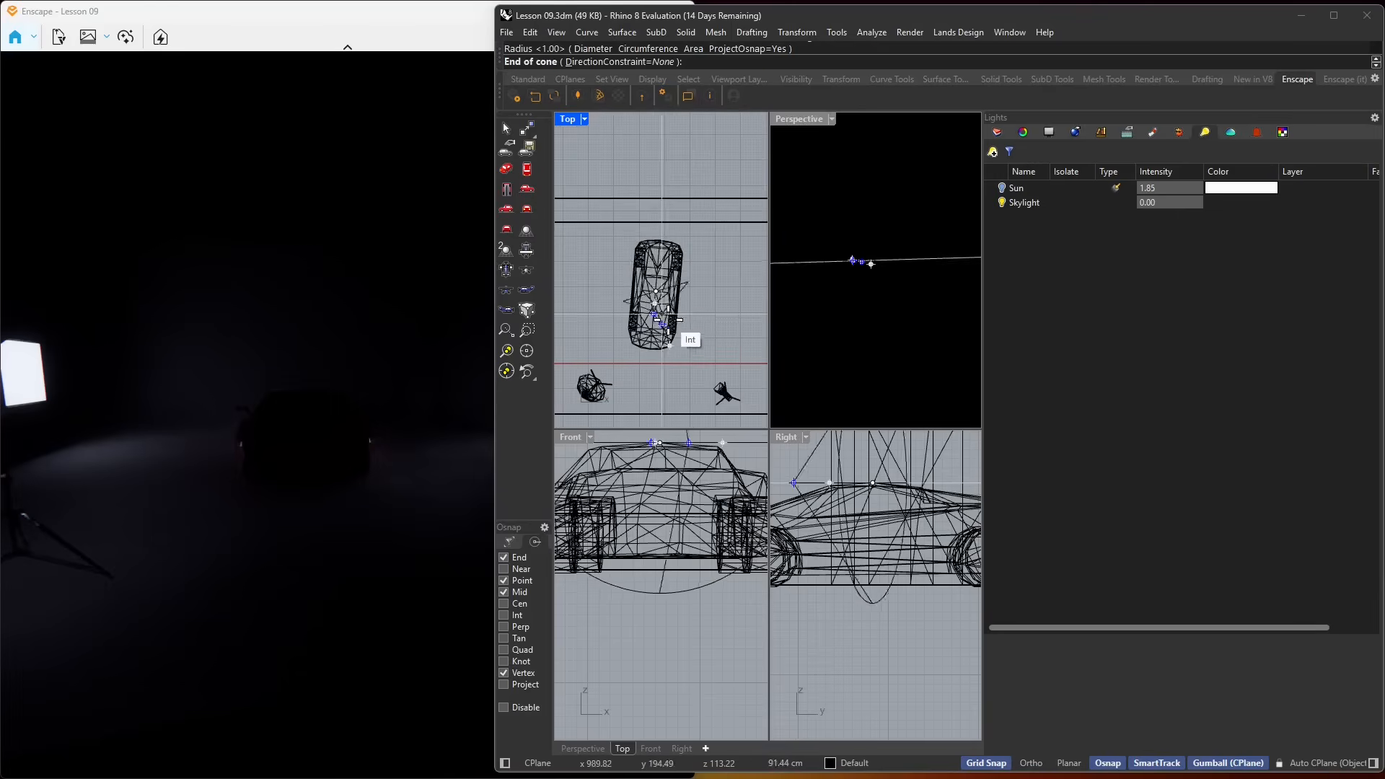
{"action": "scroll", "coordinate": [721, 396], "scroll_direction": "up", "scroll_amount": 4}
{"action": "left_click", "coordinate": [714, 393]}
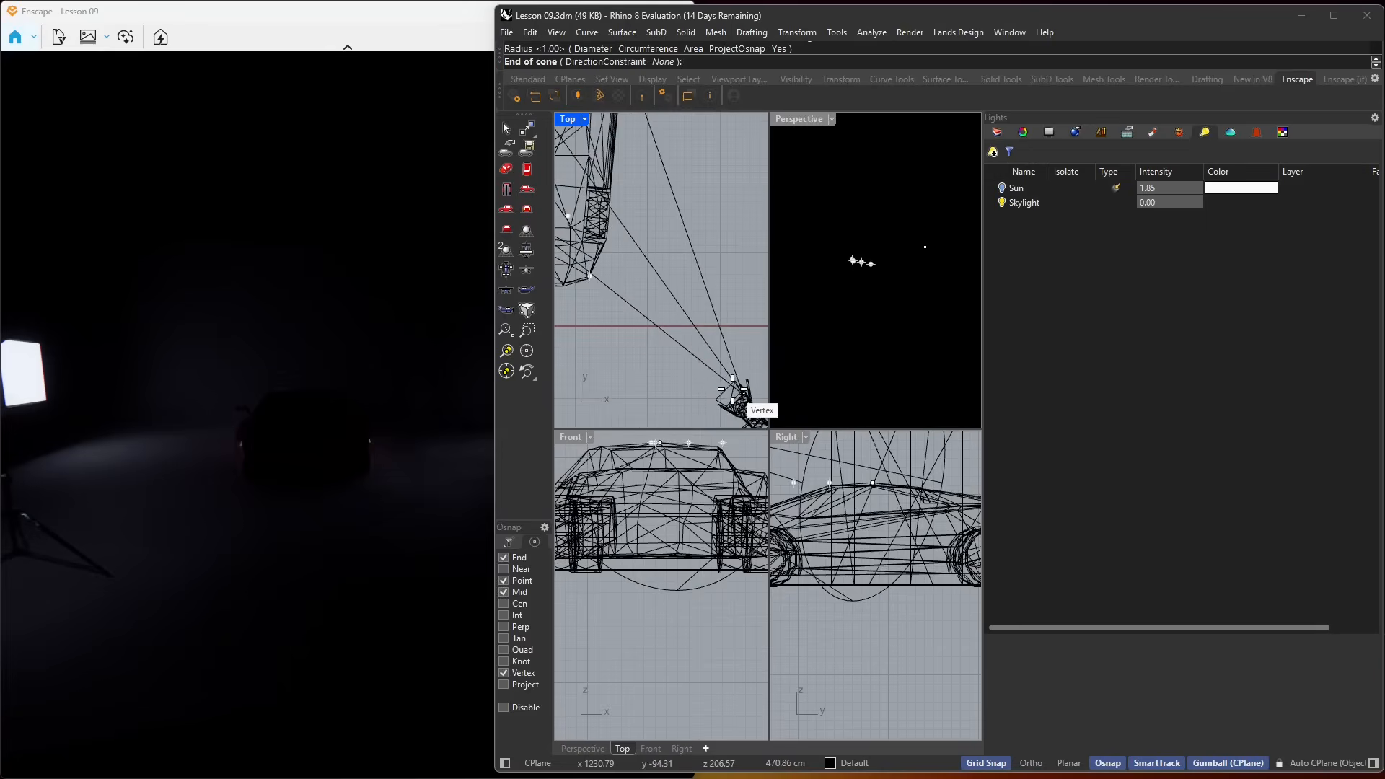
{"action": "scroll", "coordinate": [728, 405], "scroll_direction": "up", "scroll_amount": 2}
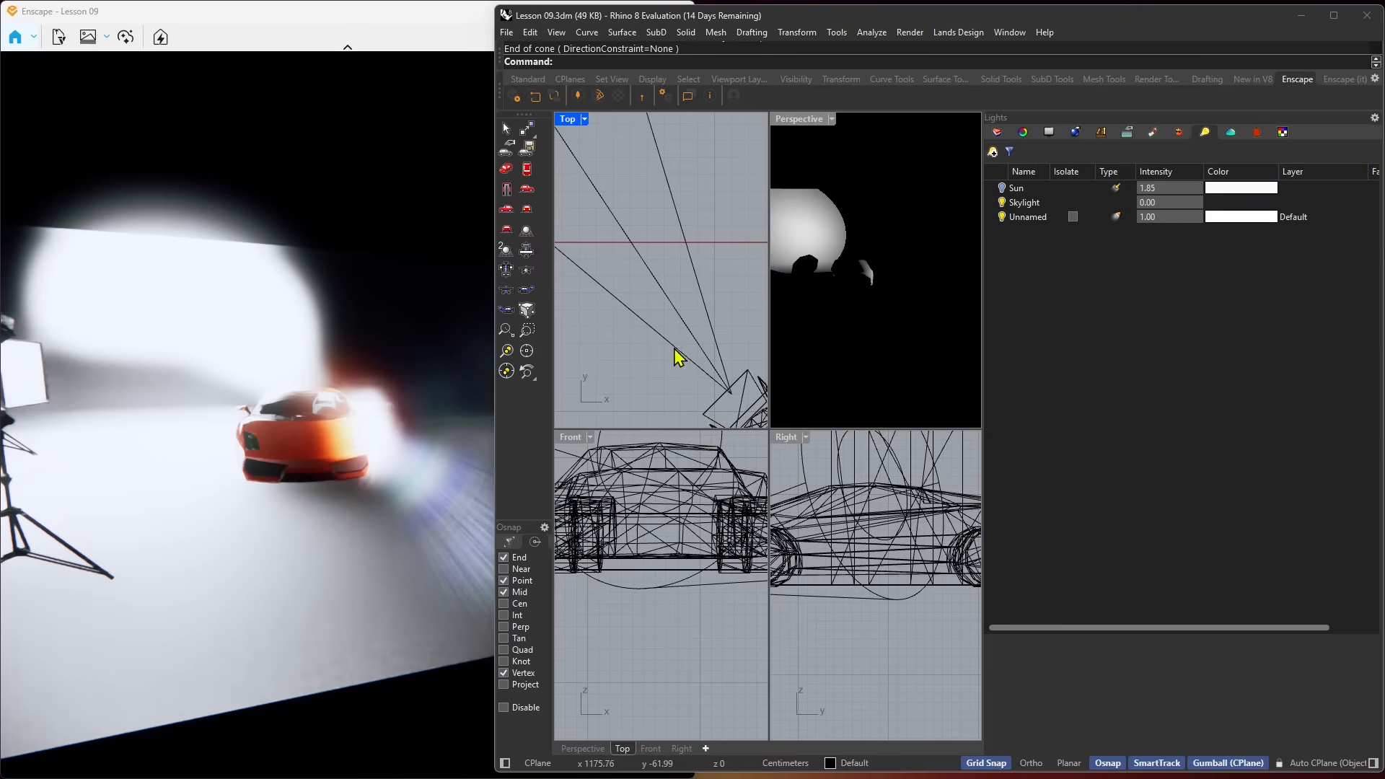
Select the new spotlight and raise it in the Front view until its source meets the studio lamp's head
{"action": "left_click", "coordinate": [705, 353]}
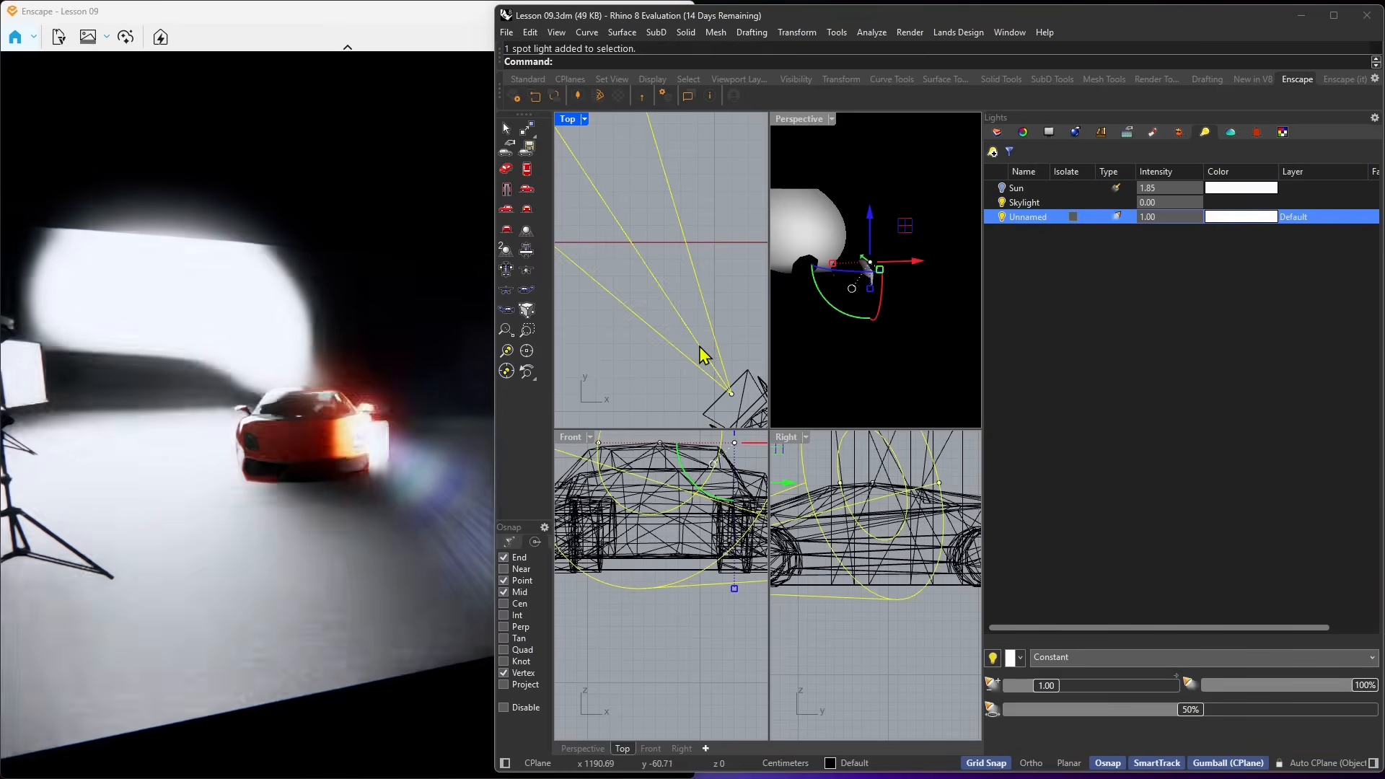
{"action": "scroll", "coordinate": [671, 570], "scroll_direction": "down", "scroll_amount": 5}
{"action": "scroll", "coordinate": [662, 575], "scroll_direction": "up", "scroll_amount": 3}
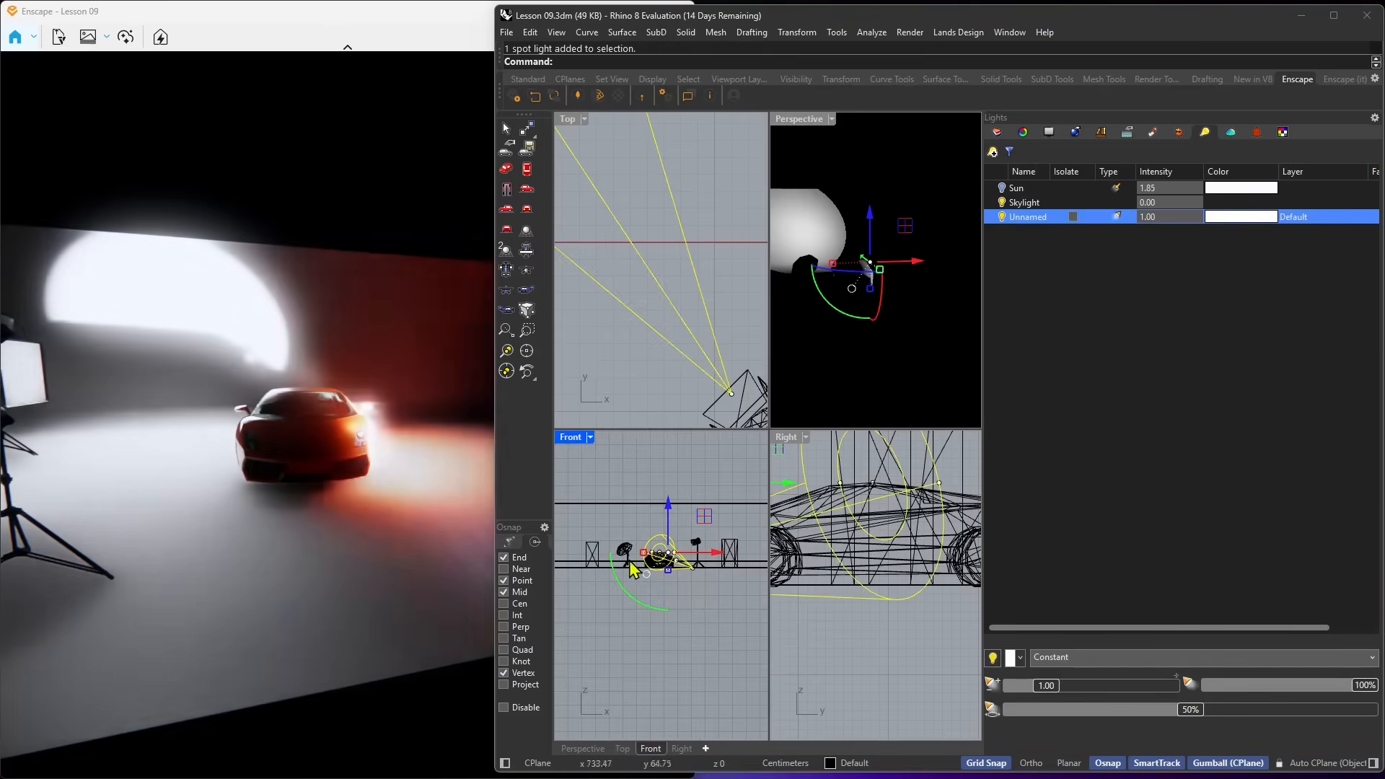
{"action": "left_click_drag", "start_coordinate": [639, 546], "coordinate": [656, 433]}
{"action": "scroll", "coordinate": [664, 525], "scroll_direction": "down", "scroll_amount": 8}
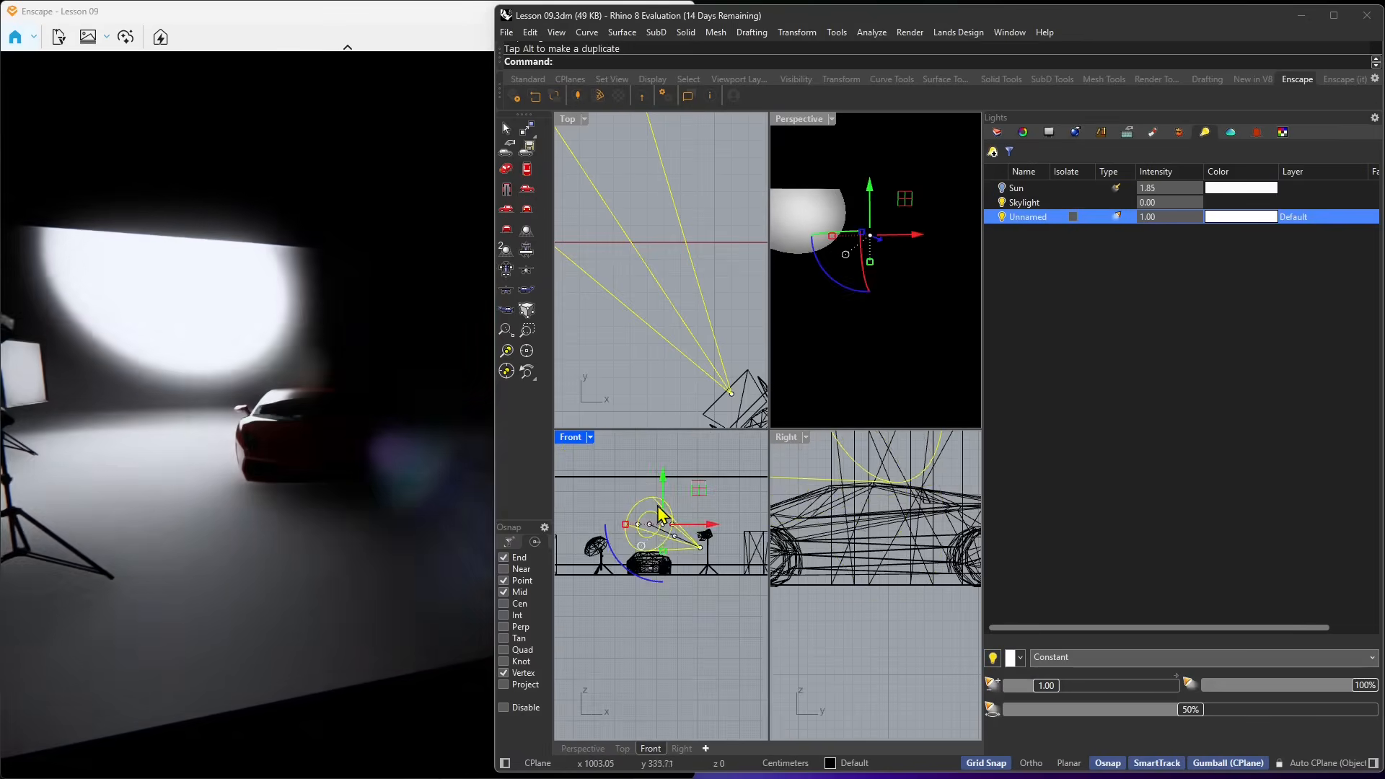
{"action": "scroll", "coordinate": [659, 509], "scroll_direction": "up", "scroll_amount": 6}
{"action": "left_click_drag", "start_coordinate": [670, 498], "coordinate": [674, 479]}
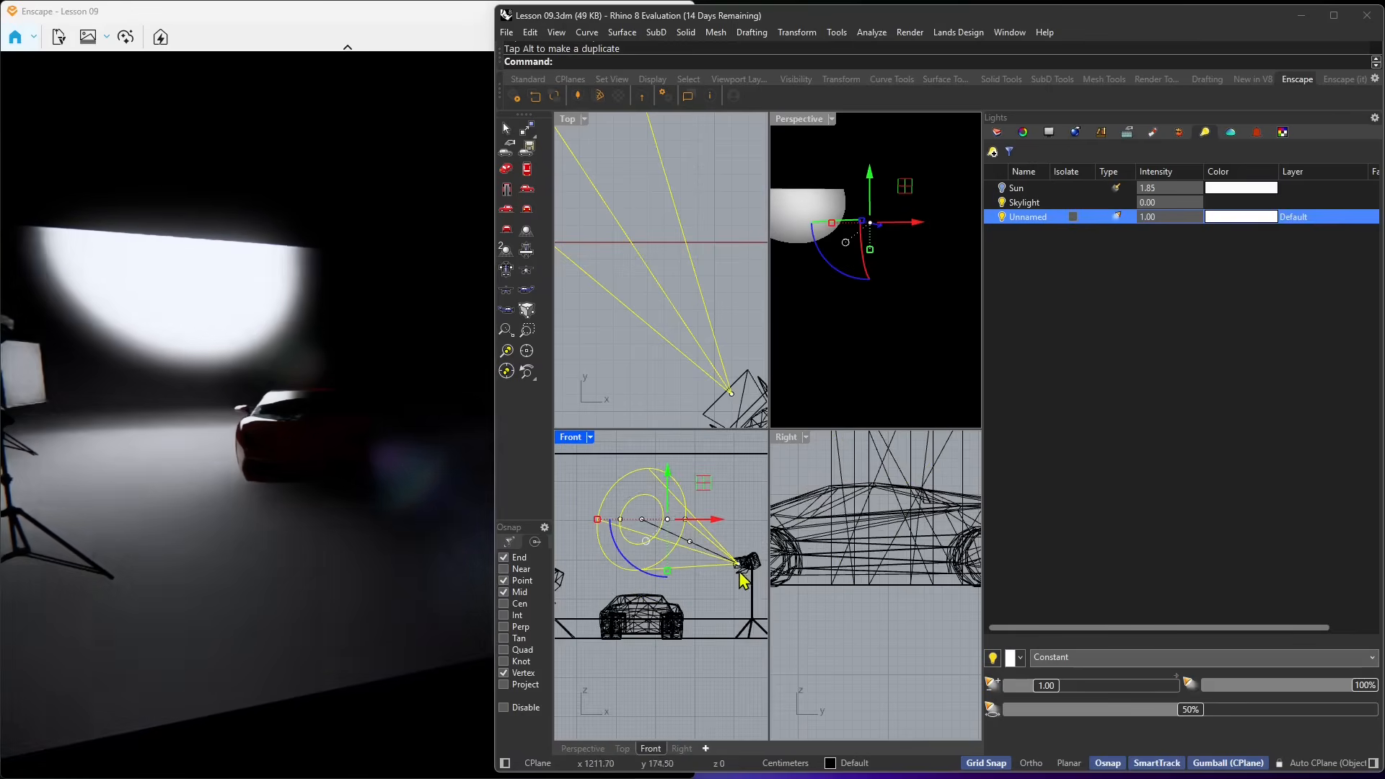
Select the spotlight, turn off the Gumball, and adjust the inner cone and widen the outer cone with their radius handles in the Front view
{"action": "left_click", "coordinate": [730, 526]}
{"action": "left_click", "coordinate": [691, 552]}
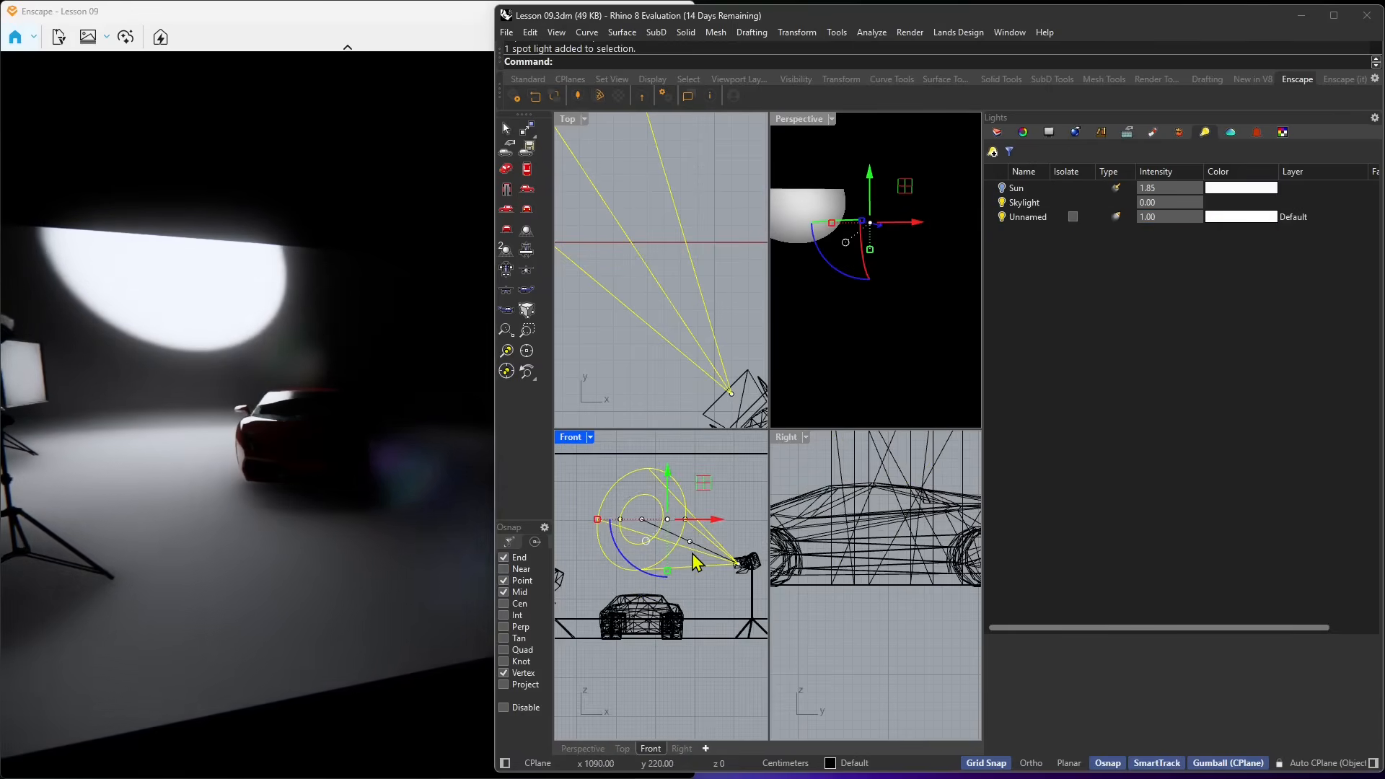
{"action": "scroll", "coordinate": [647, 542], "scroll_direction": "up", "scroll_amount": 6}
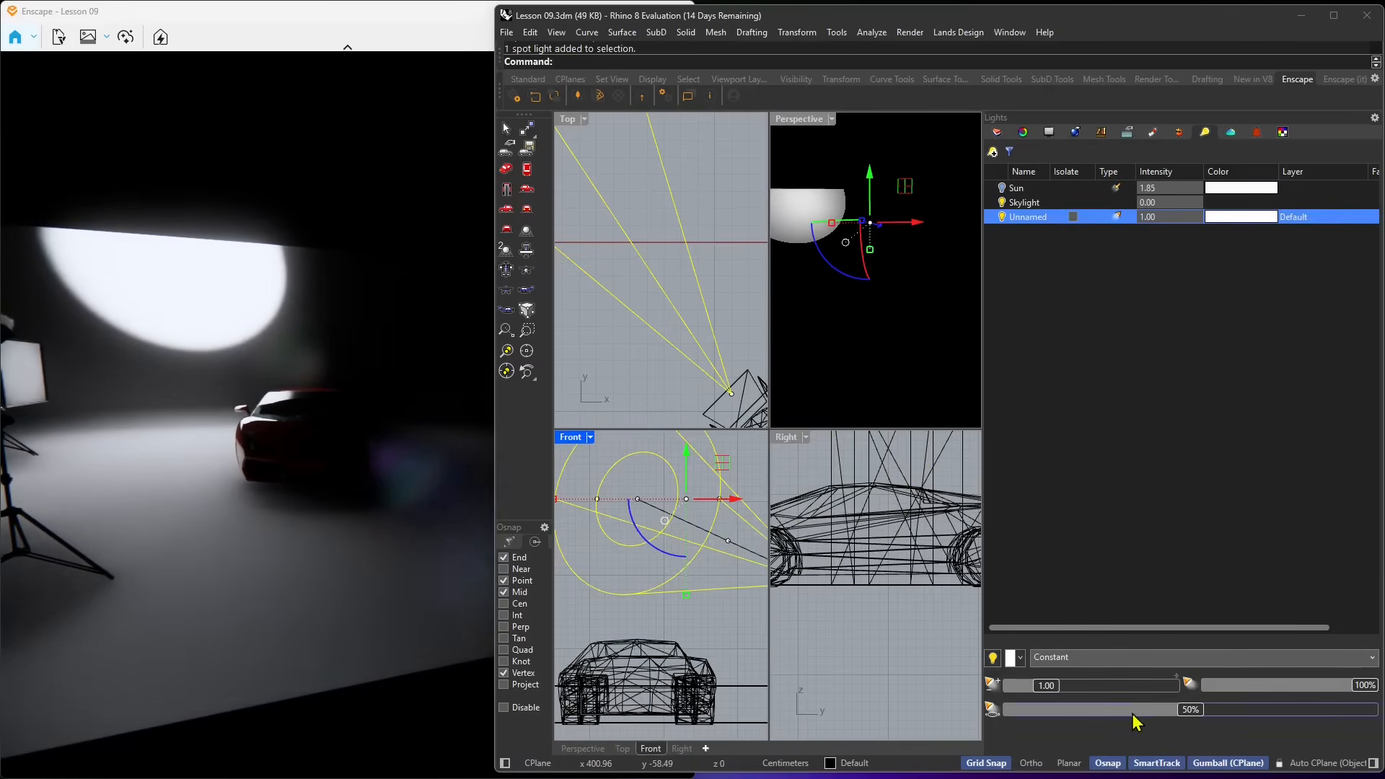
{"action": "left_click", "coordinate": [1204, 764]}
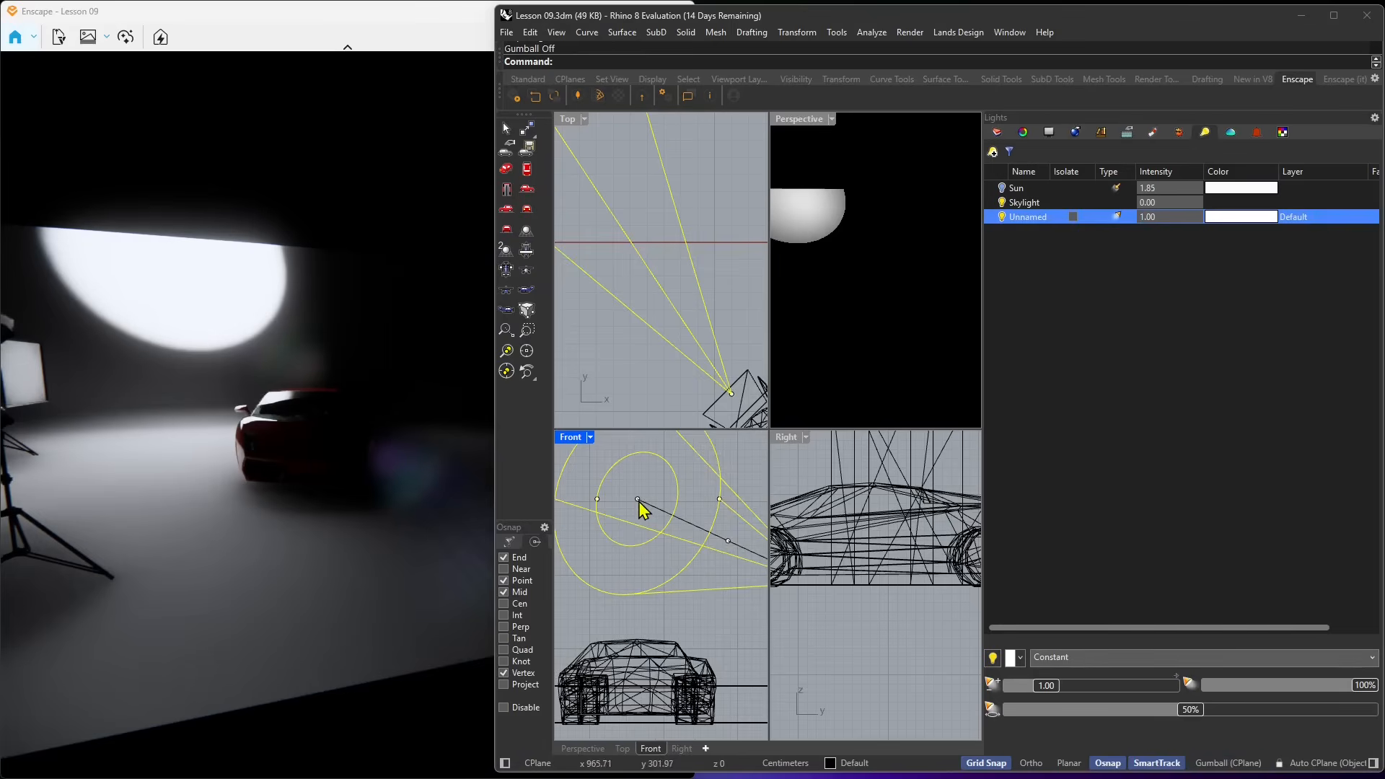
{"action": "left_click", "coordinate": [638, 500]}
{"action": "scroll", "coordinate": [643, 514], "scroll_direction": "down", "scroll_amount": 2}
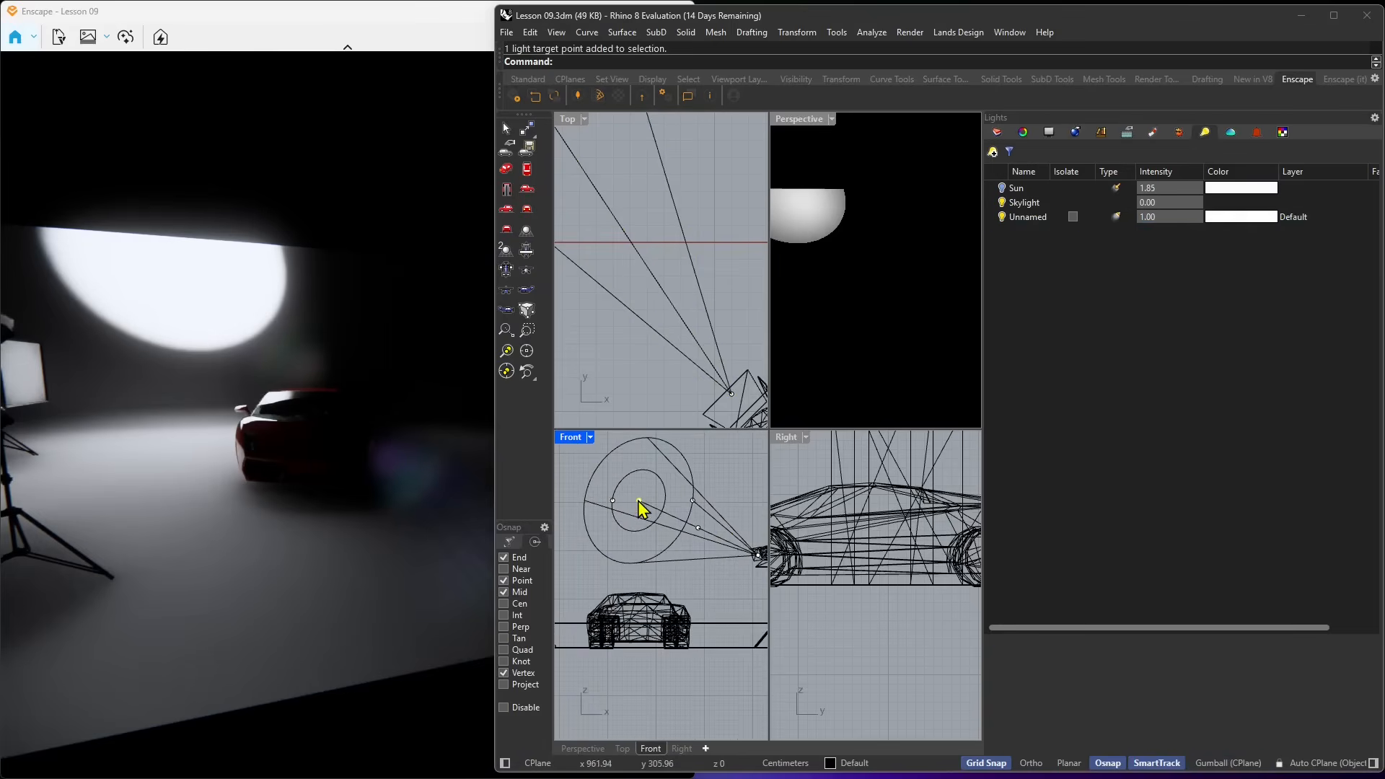
{"action": "left_click_drag", "start_coordinate": [608, 505], "coordinate": [599, 501]}
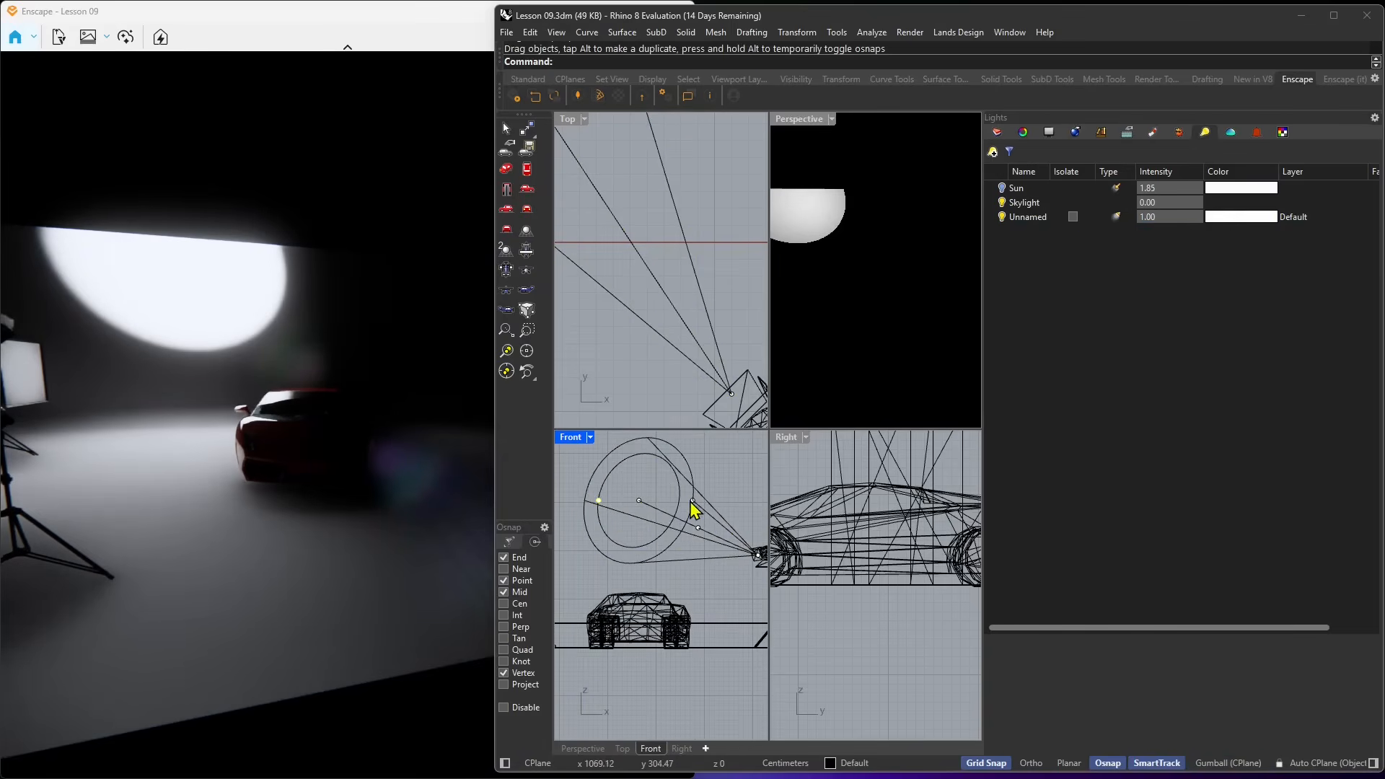
{"action": "left_click_drag", "start_coordinate": [693, 501], "coordinate": [707, 501]}
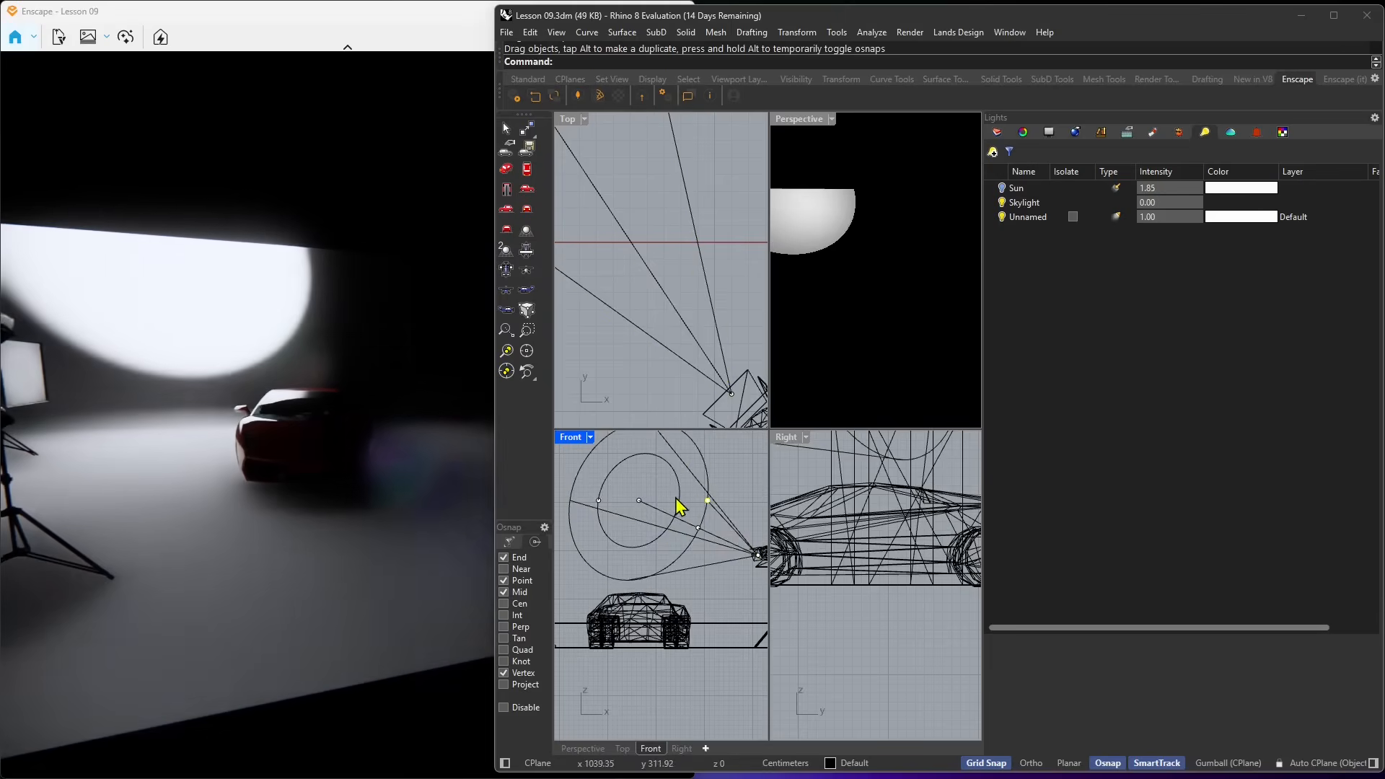
{"action": "mouse_move", "coordinate": [600, 501]}
{"action": "left_mouse_down"}
{"action": "mouse_move", "coordinate": [578, 501]}
{"action": "mouse_move", "coordinate": [608, 505]}
{"action": "left_mouse_up"}
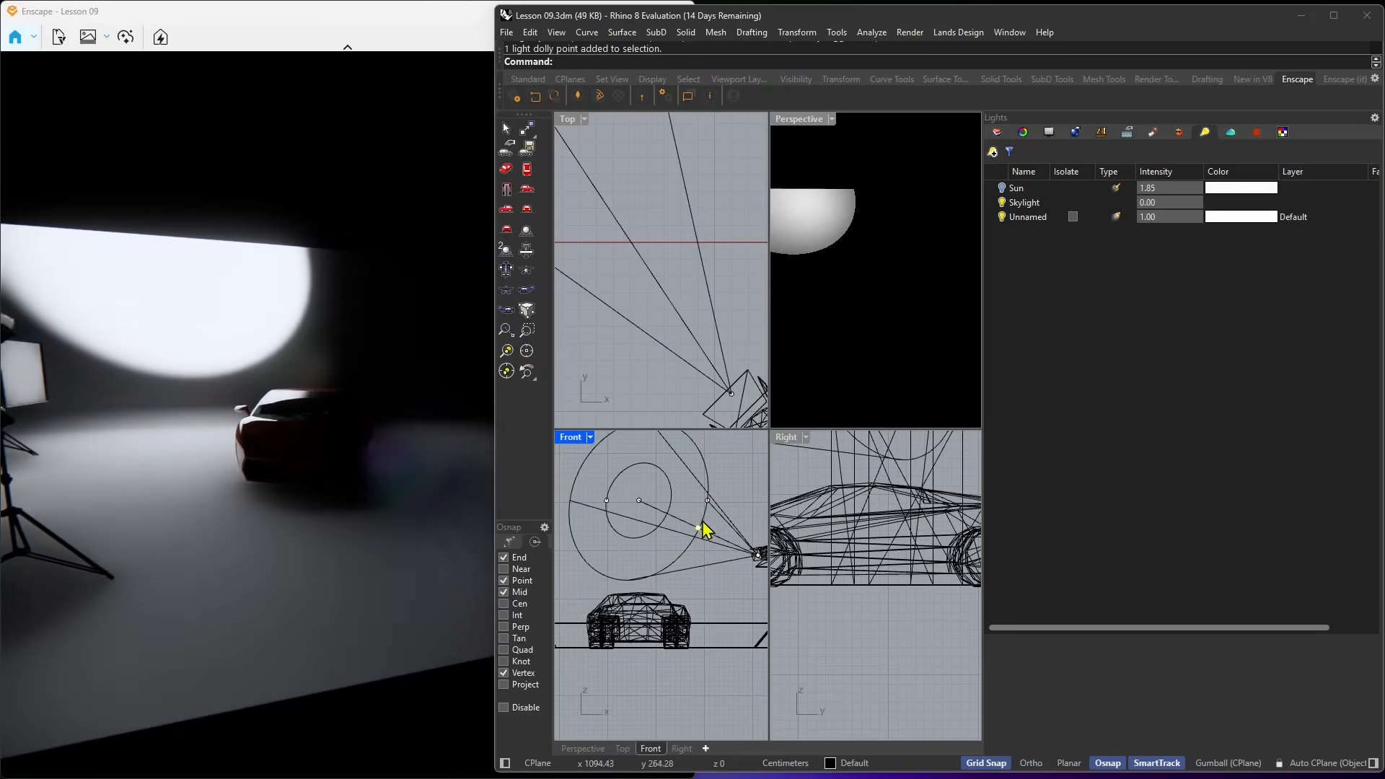
{"action": "mouse_move", "coordinate": [699, 529]}
{"action": "left_mouse_down"}
{"action": "mouse_move", "coordinate": [675, 546]}
{"action": "mouse_move", "coordinate": [698, 529]}
{"action": "left_mouse_up"}
Turn the Gumball back on and lower the spotlight's target point onto the car in the Front view
{"action": "scroll", "coordinate": [649, 500], "scroll_direction": "down", "scroll_amount": 2}
{"action": "left_click", "coordinate": [642, 501]}
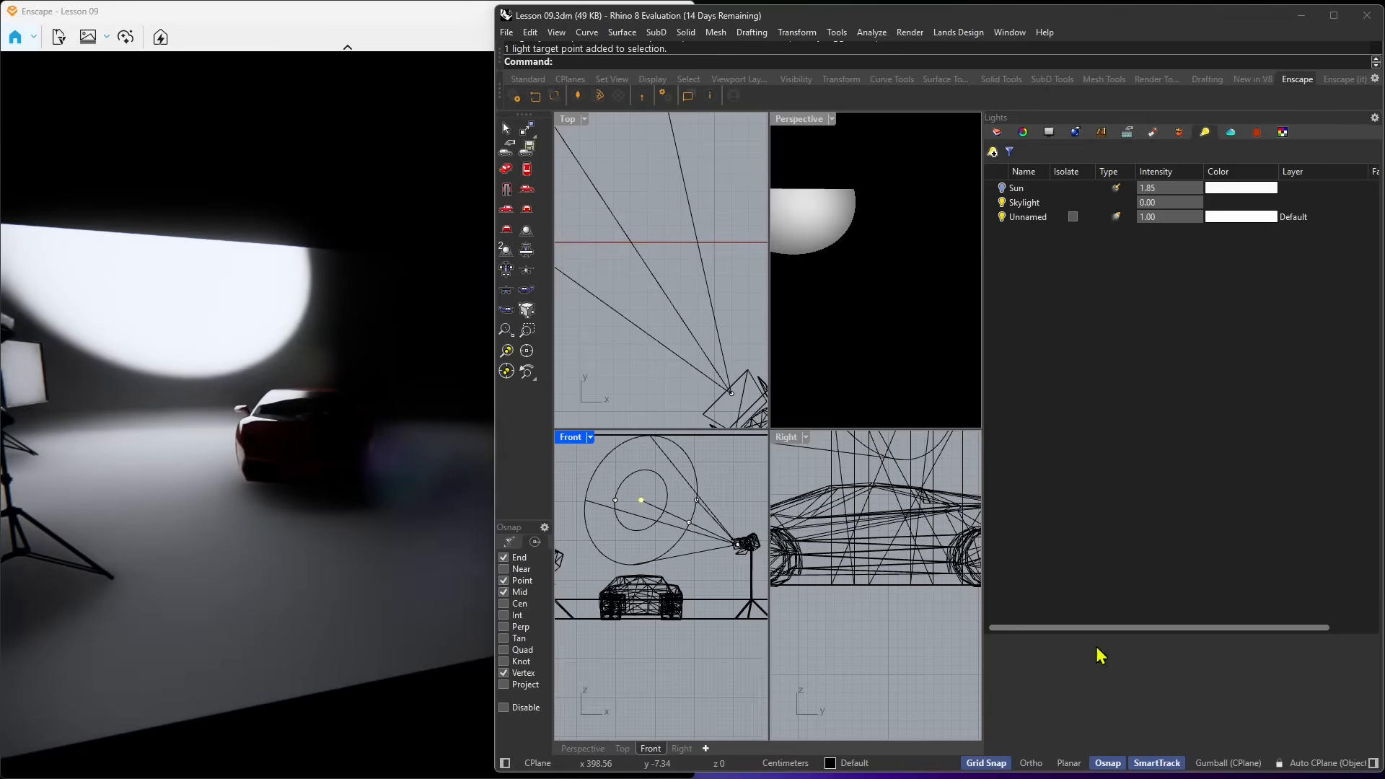
{"action": "left_click", "coordinate": [1222, 763]}
{"action": "left_click_drag", "start_coordinate": [643, 473], "coordinate": [661, 560]}
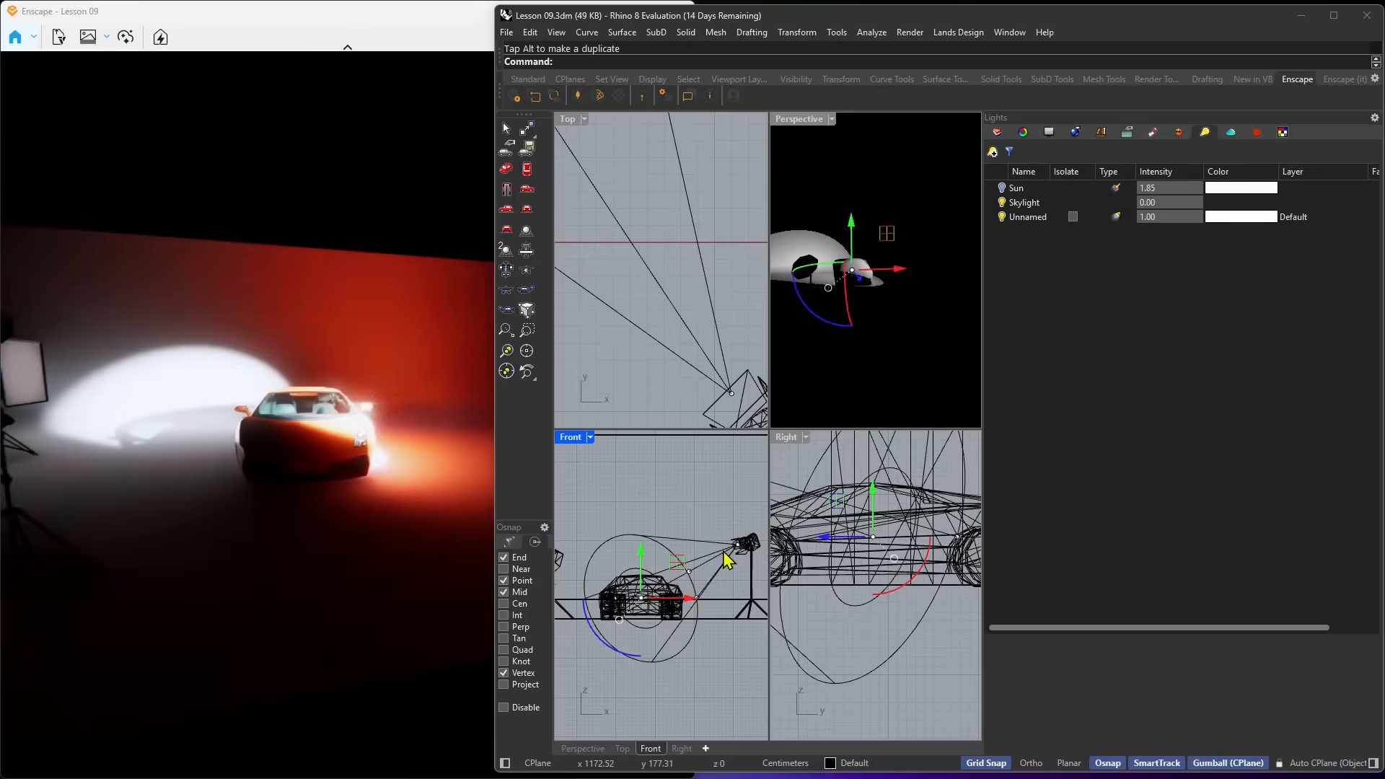
Move the spotlight's location point onto the studio lamp's head, adjusting it in the Front and Top views
{"action": "left_click", "coordinate": [740, 547]}
{"action": "scroll", "coordinate": [735, 550], "scroll_direction": "up", "scroll_amount": 3}
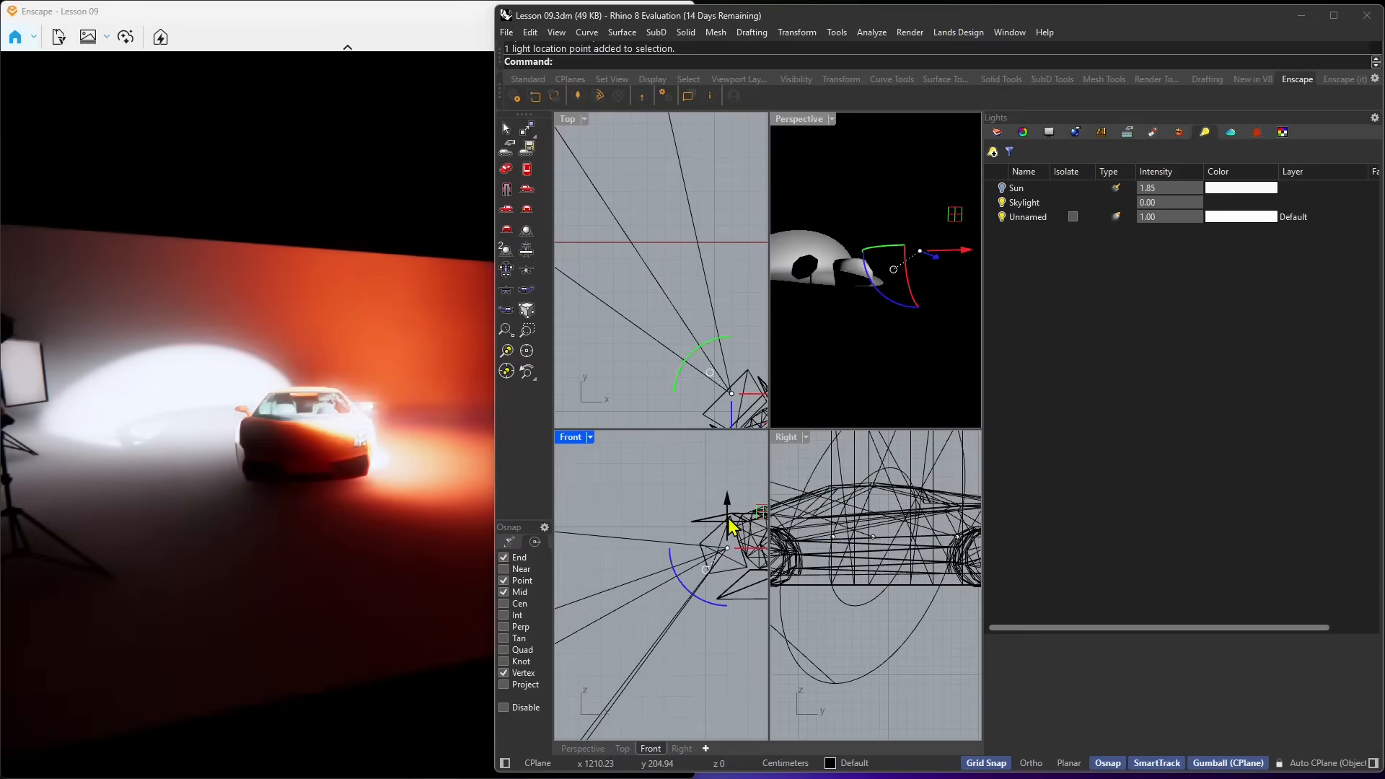
{"action": "mouse_move", "coordinate": [729, 520]}
{"action": "left_mouse_down"}
{"action": "mouse_move", "coordinate": [730, 500]}
{"action": "mouse_move", "coordinate": [729, 516]}
{"action": "left_mouse_up"}
{"action": "scroll", "coordinate": [685, 324], "scroll_direction": "down", "scroll_amount": 5}
{"action": "scroll", "coordinate": [705, 365], "scroll_direction": "up", "scroll_amount": 5}
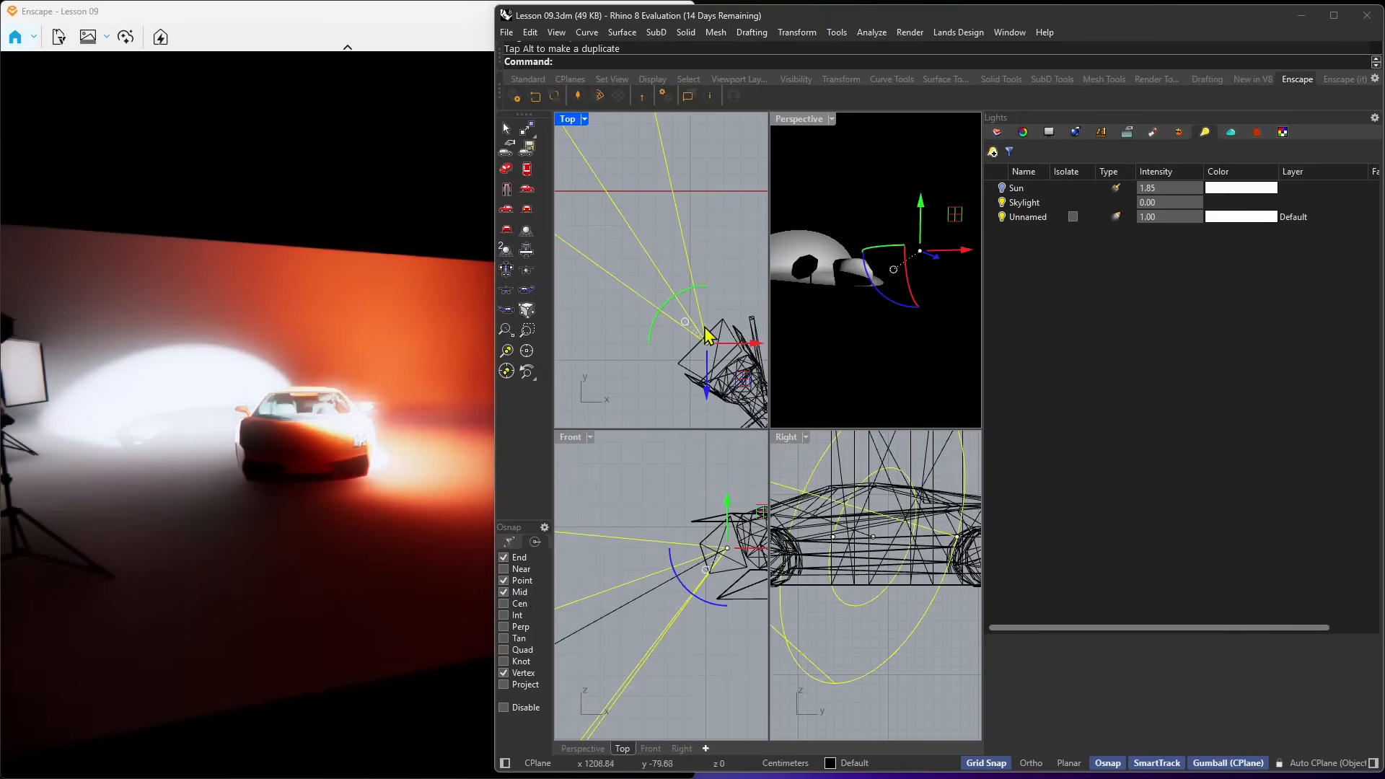
{"action": "left_click_drag", "start_coordinate": [710, 361], "coordinate": [742, 360]}
{"action": "scroll", "coordinate": [709, 359], "scroll_direction": "down", "scroll_amount": 8}
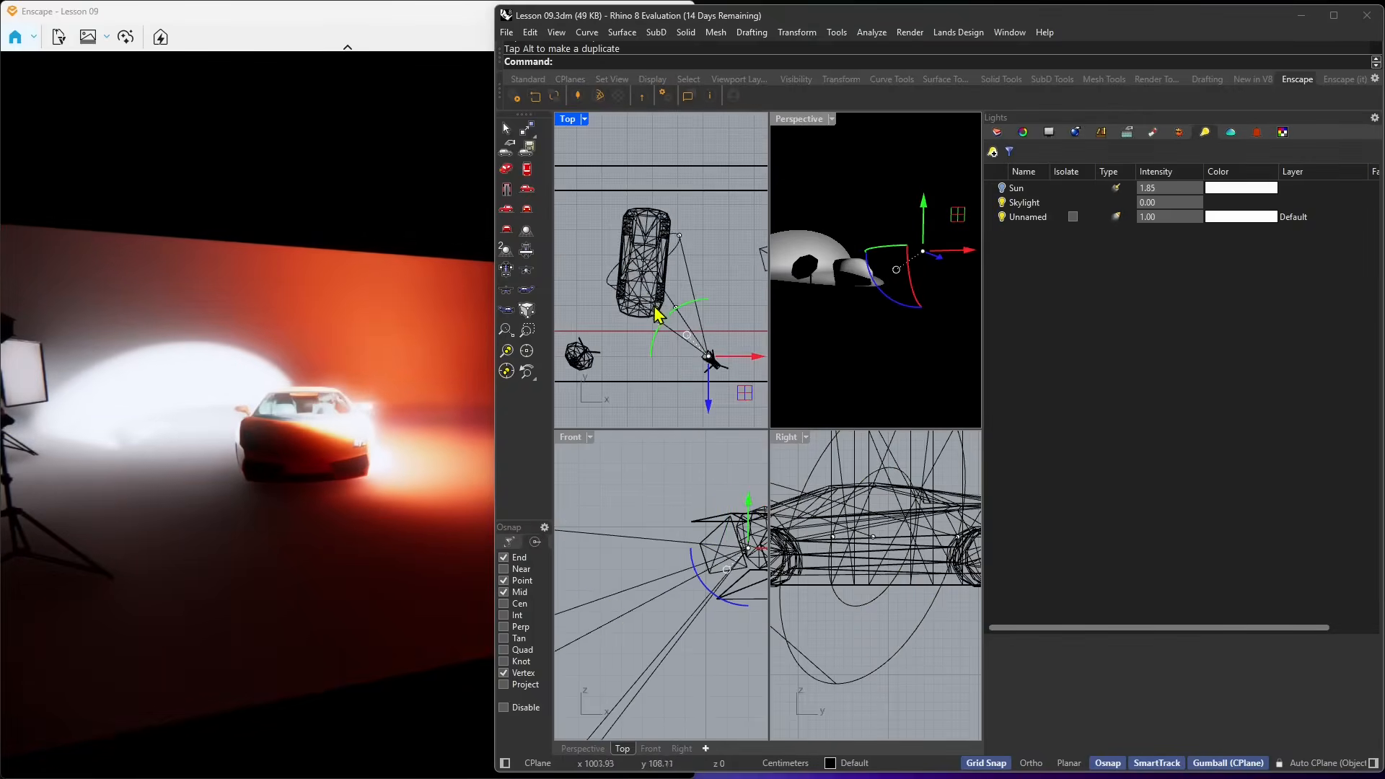
Lower the spotlight's target point further towards the car's underside in the Front view
{"action": "scroll", "coordinate": [654, 315], "scroll_direction": "up", "scroll_amount": 3}
{"action": "scroll", "coordinate": [720, 541], "scroll_direction": "down", "scroll_amount": 12}
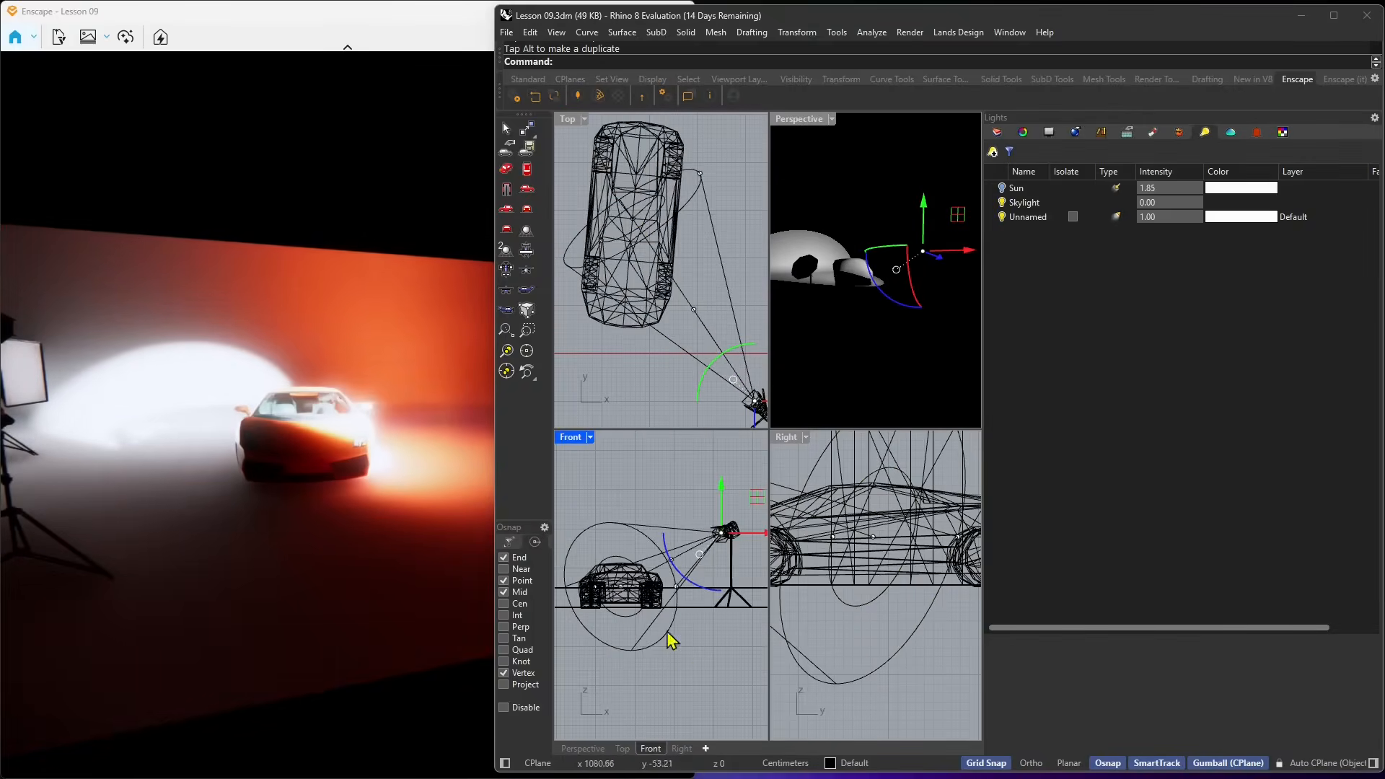
{"action": "left_click", "coordinate": [674, 648]}
{"action": "scroll", "coordinate": [618, 610], "scroll_direction": "up", "scroll_amount": 9}
{"action": "left_click", "coordinate": [695, 480]}
{"action": "scroll", "coordinate": [628, 545], "scroll_direction": "up", "scroll_amount": 5}
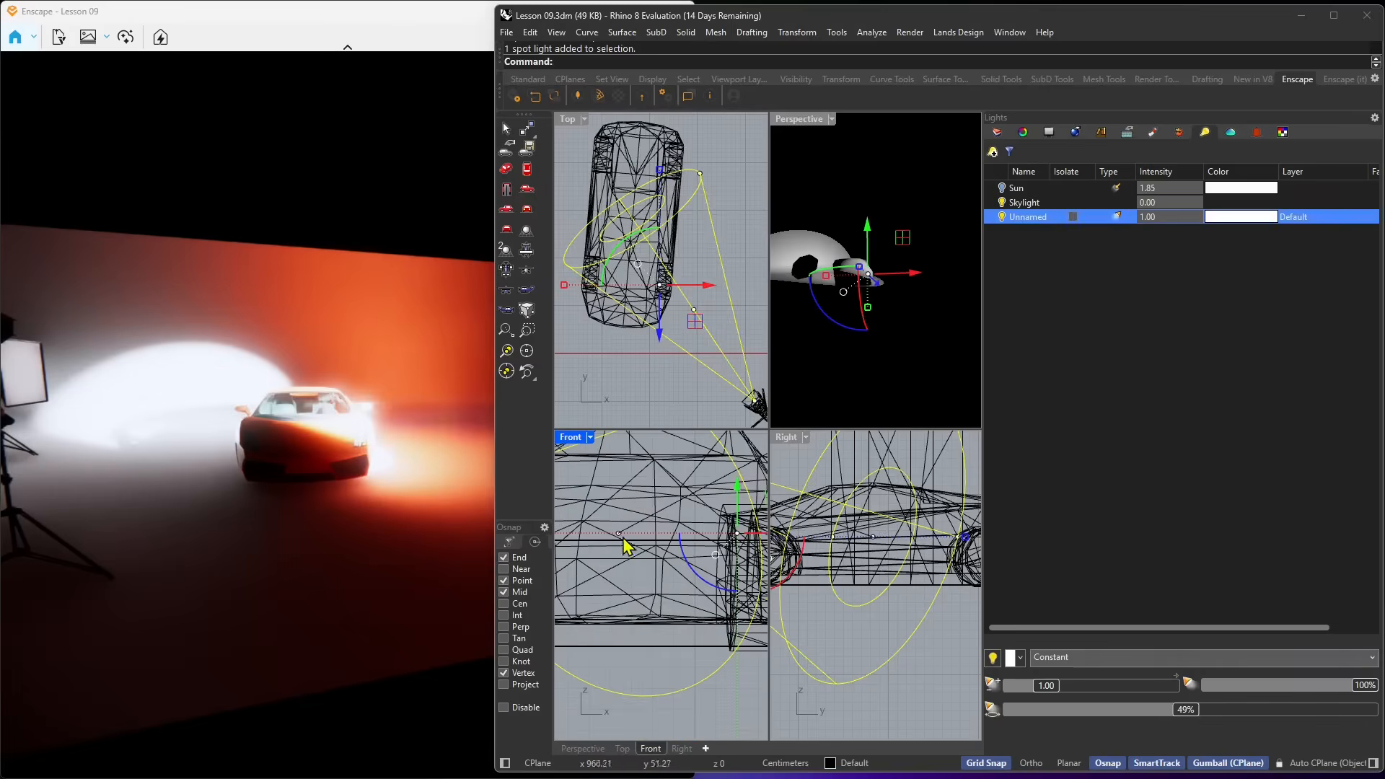
{"action": "left_click_drag", "start_coordinate": [620, 511], "coordinate": [619, 541]}
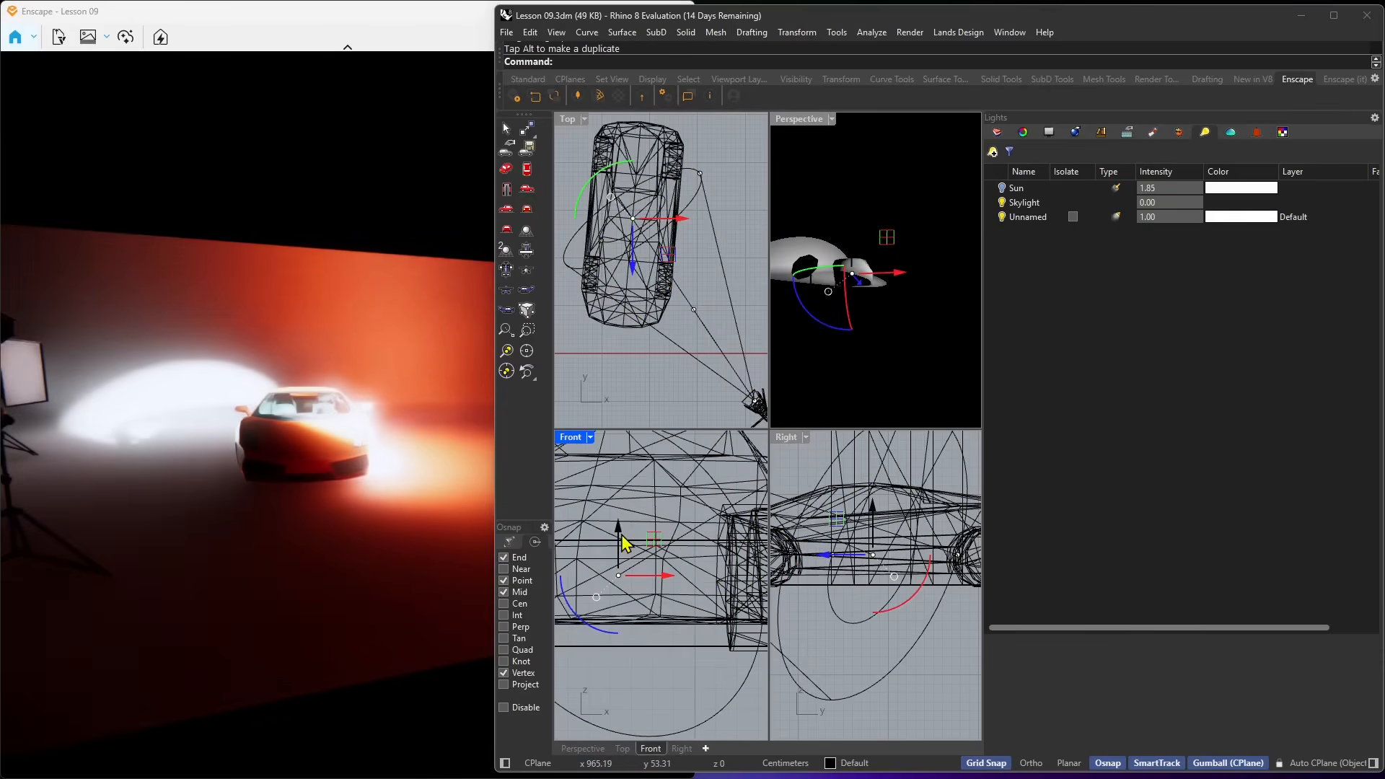
Shift the spotlight's target point to the car side facing away from the lamp in the Top view and check the lighting in Enscape
{"action": "scroll", "coordinate": [662, 296], "scroll_direction": "down", "scroll_amount": 2}
{"action": "left_click_drag", "start_coordinate": [672, 235], "coordinate": [644, 245]}
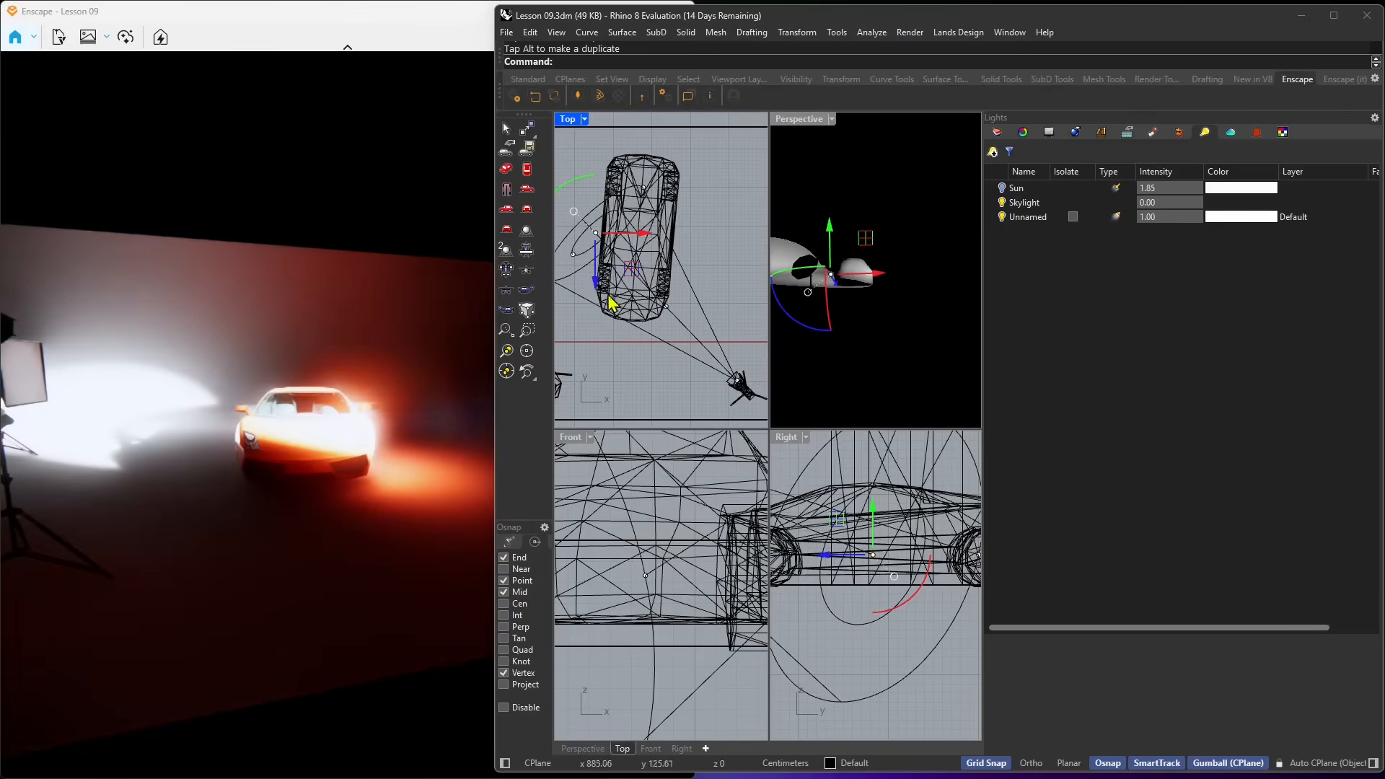
{"action": "left_click_drag", "start_coordinate": [636, 238], "coordinate": [647, 239]}
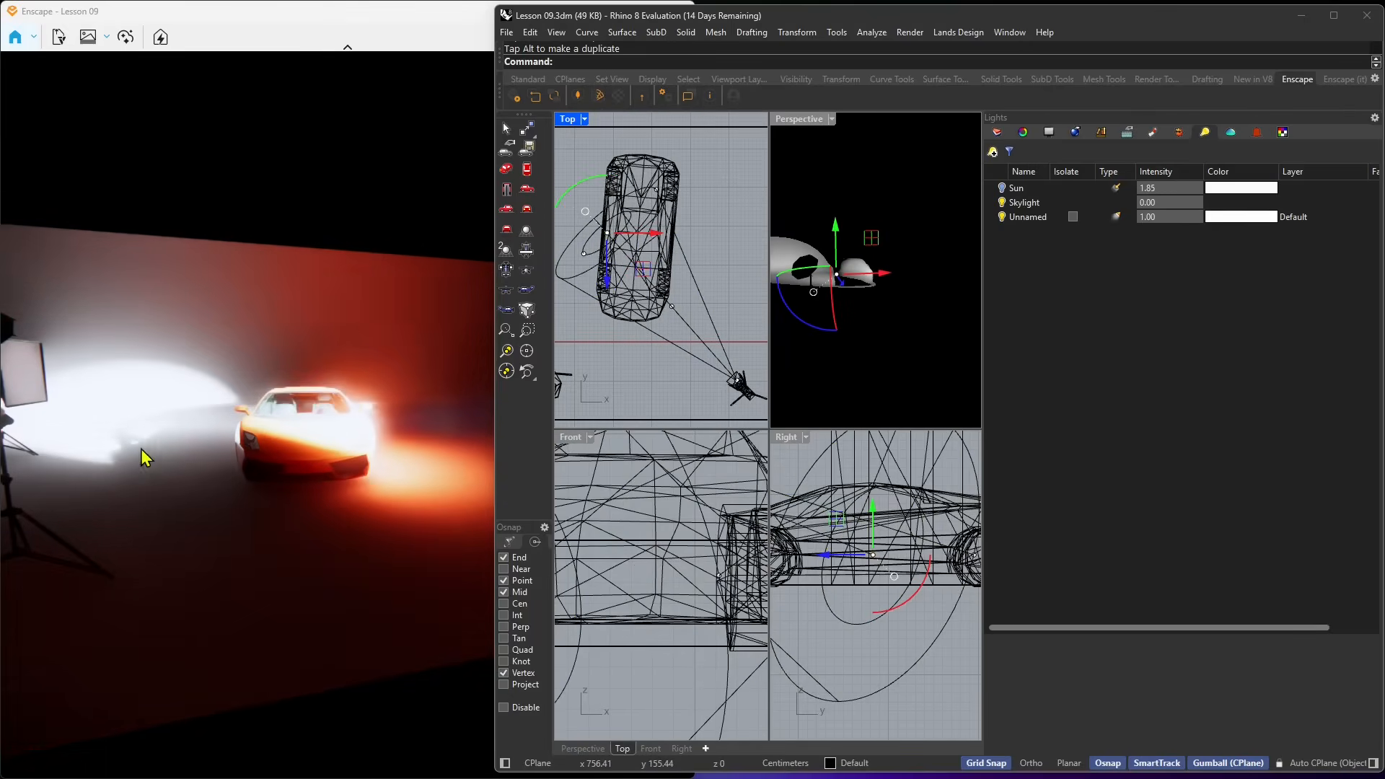
{"action": "right_click_drag", "start_coordinate": [134, 443], "coordinate": [329, 426]}
{"action": "scroll", "coordinate": [328, 407], "scroll_direction": "up", "scroll_amount": 3}
{"action": "right_click_drag", "start_coordinate": [192, 406], "coordinate": [464, 484]}
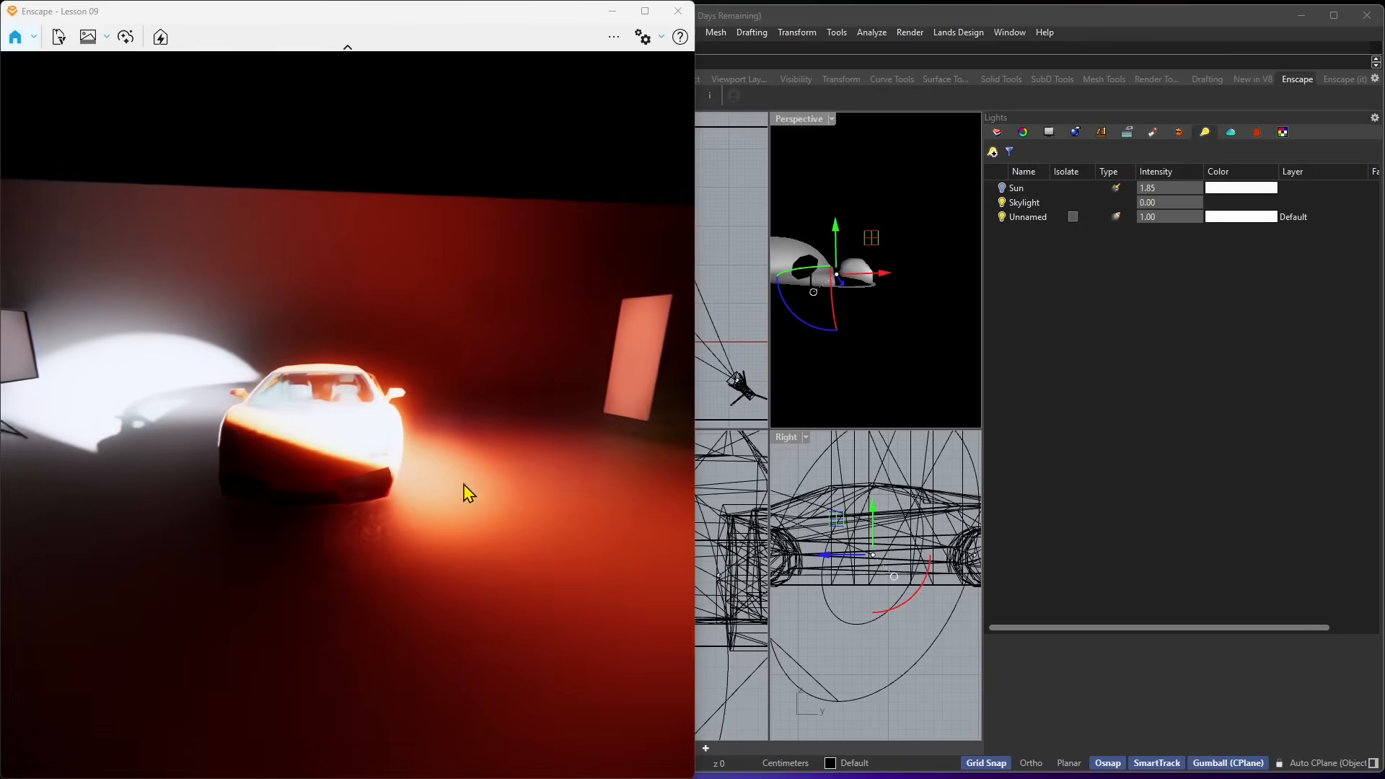
Select the spotlight and widen its outer cone in the Top view so it covers the whole car
{"action": "left_click", "coordinate": [729, 259]}
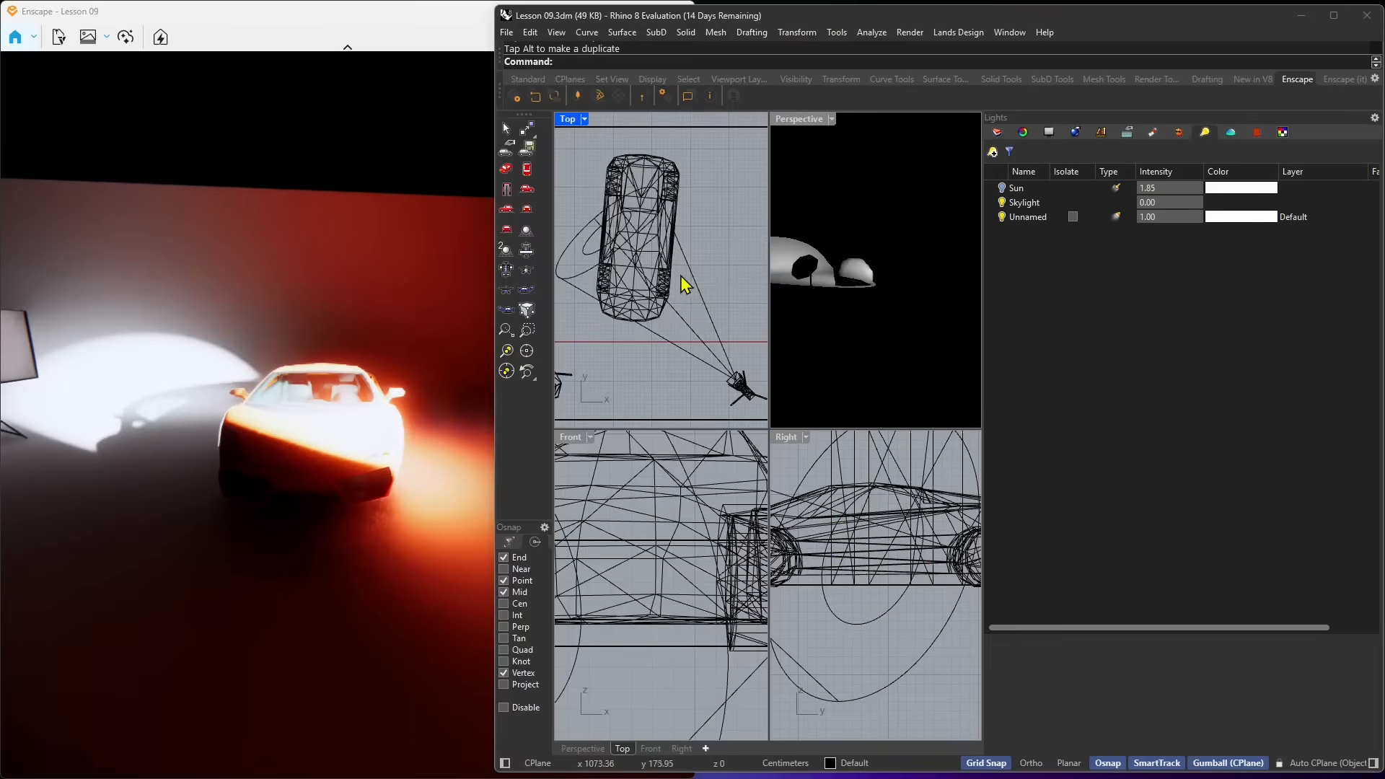
{"action": "left_click", "coordinate": [695, 283]}
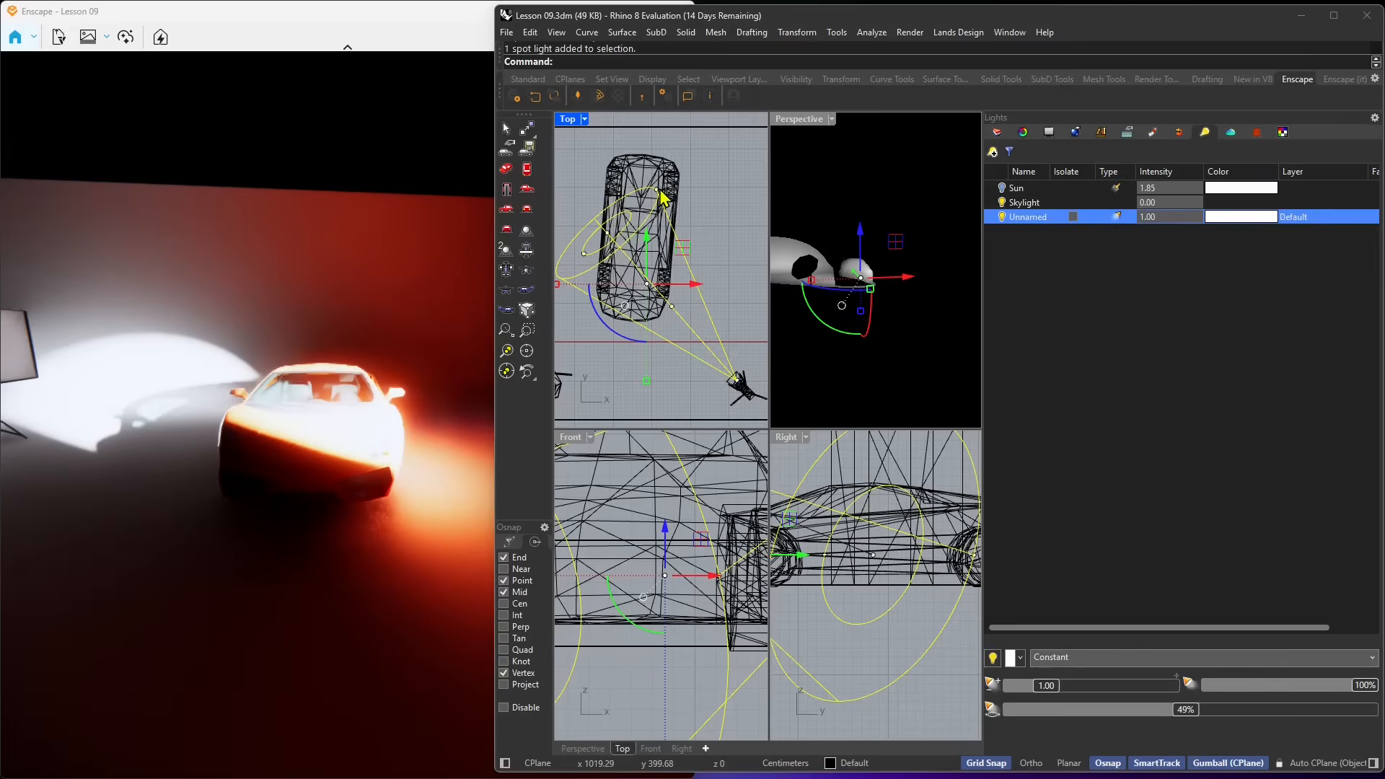
{"action": "left_click_drag", "start_coordinate": [662, 196], "coordinate": [708, 143]}
{"action": "left_click", "coordinate": [588, 264]}
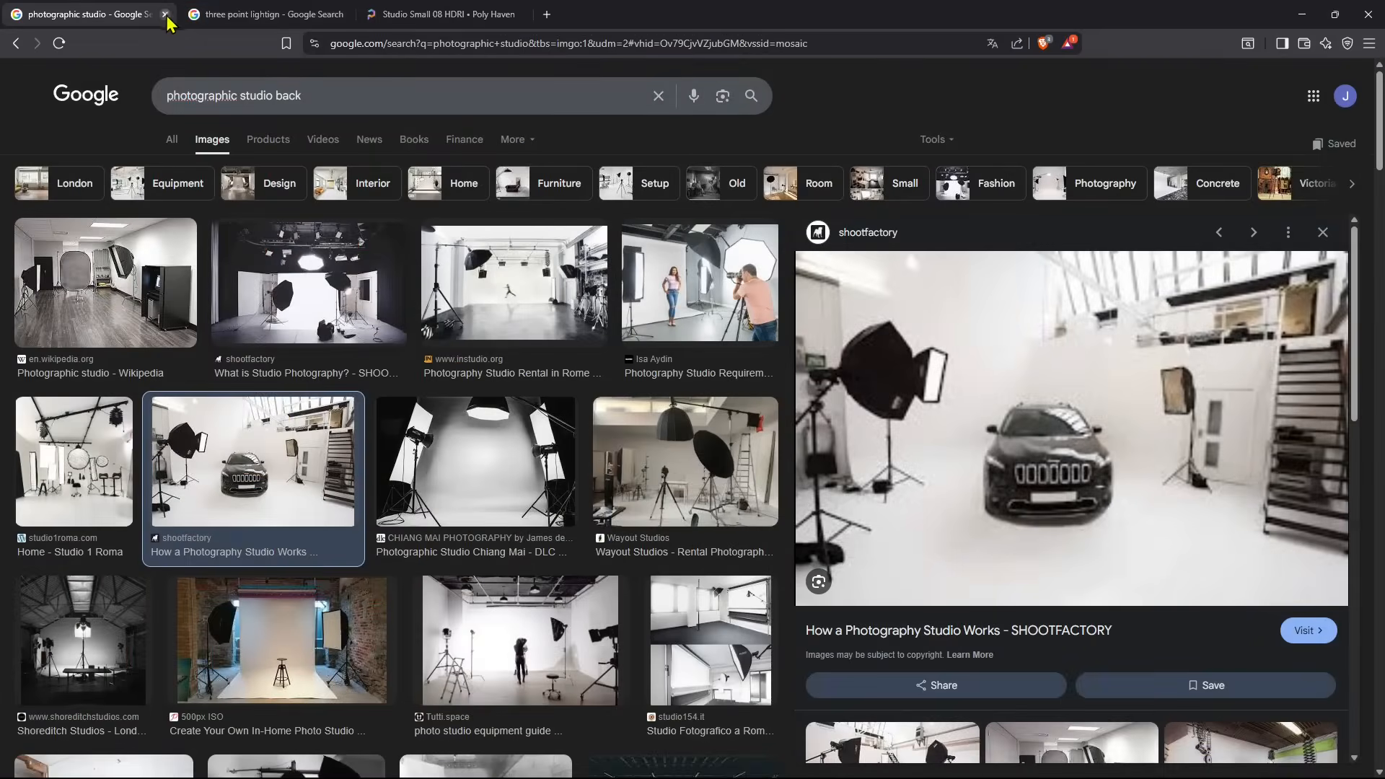
Switch to the browser, close the photographic studio search, and examine the three-point lighting diagram and portrait comparisons
{"action": "left_click", "coordinate": [164, 14]}
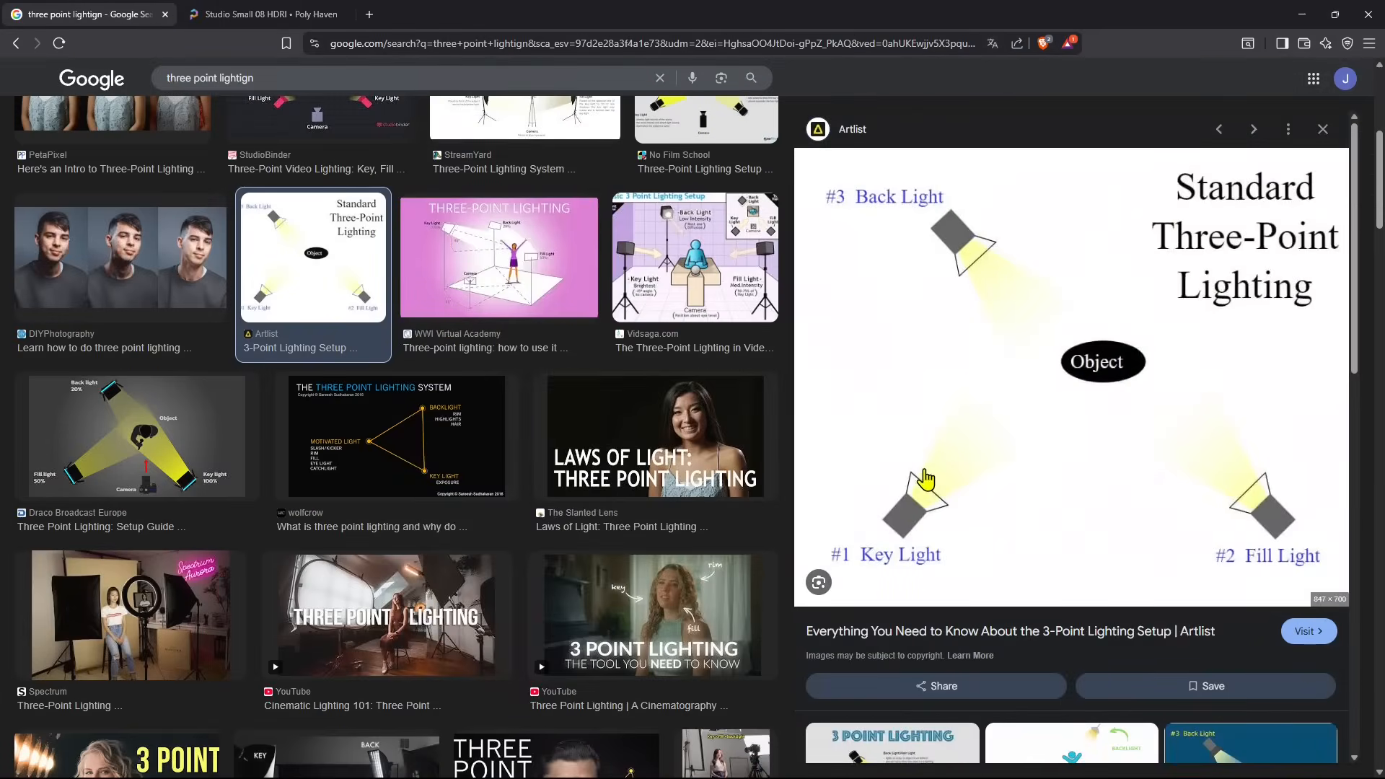
{"action": "scroll", "coordinate": [396, 322], "scroll_direction": "up", "scroll_amount": 6}
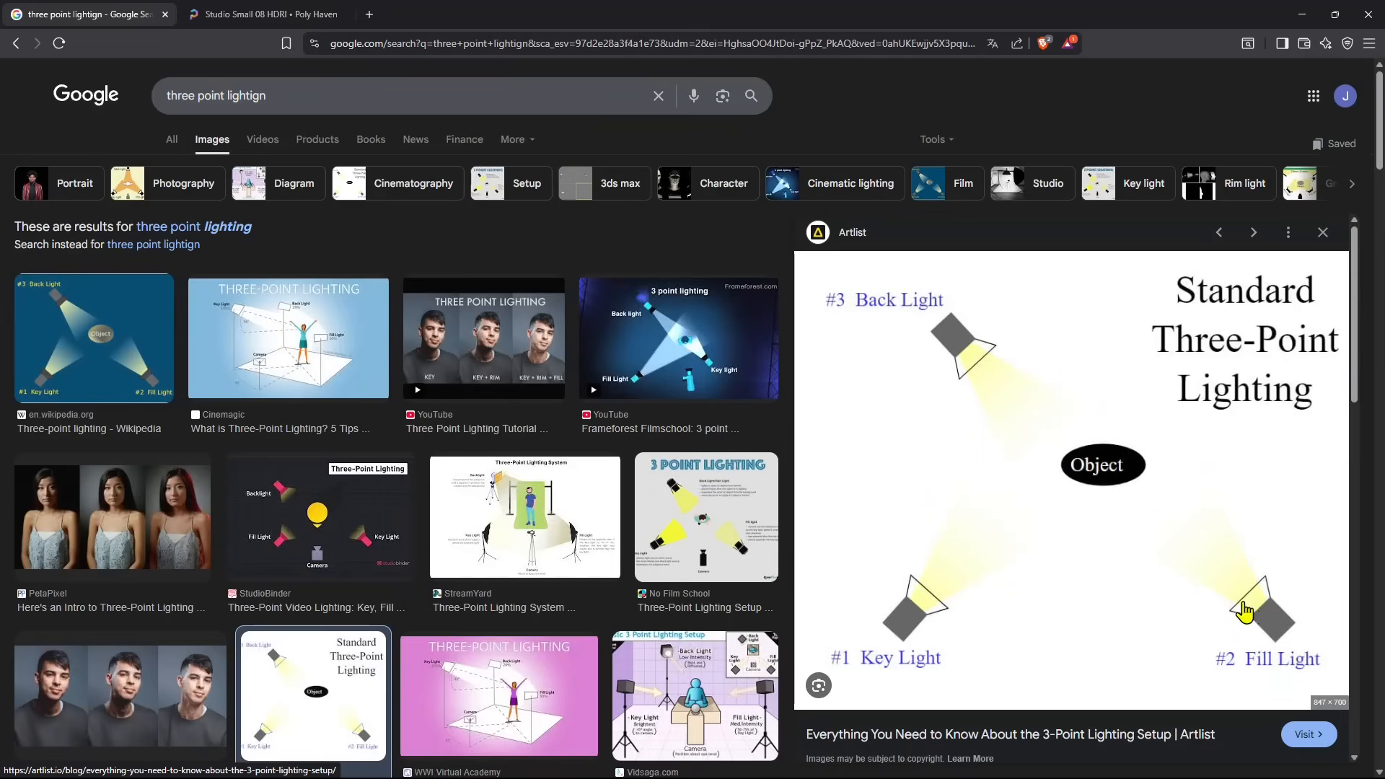
{"action": "left_click", "coordinate": [436, 350]}
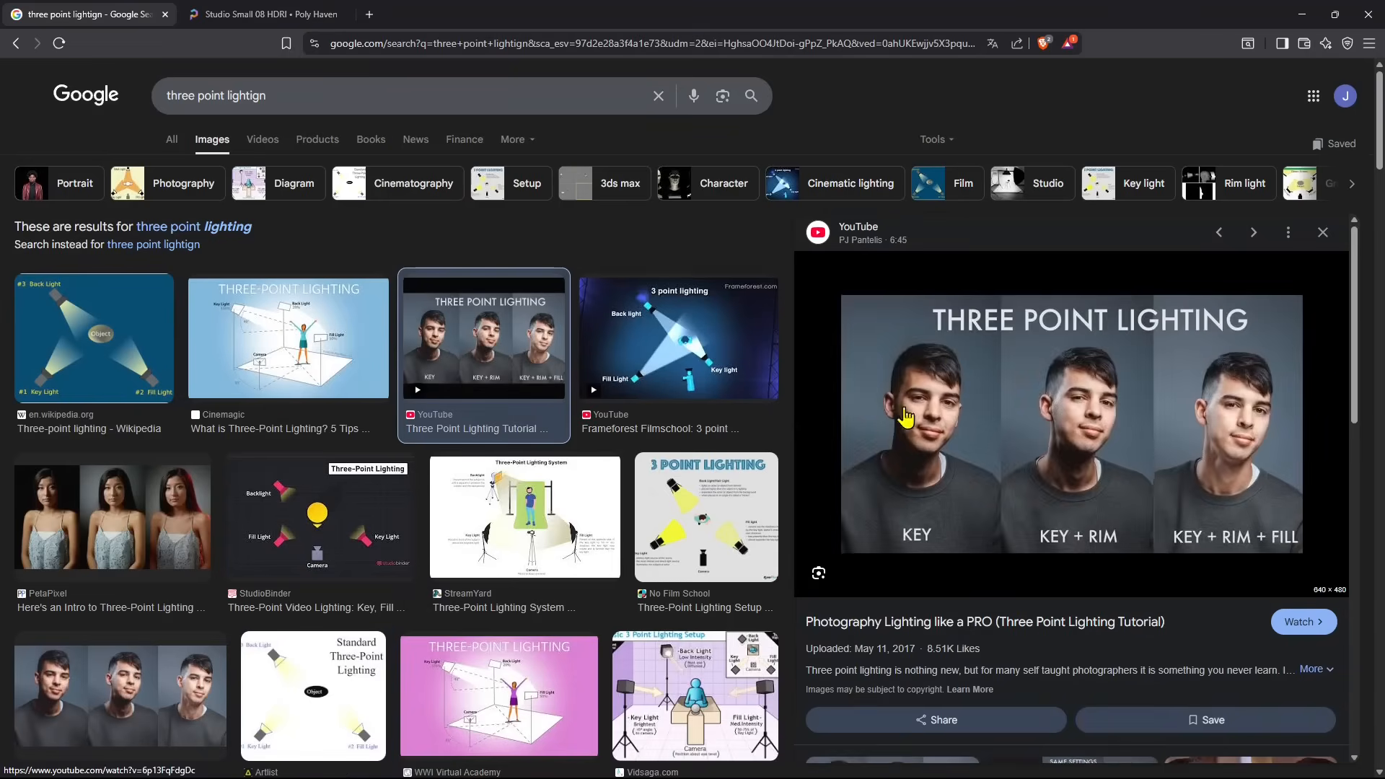
{"action": "scroll", "coordinate": [419, 458], "scroll_direction": "down", "scroll_amount": 2}
{"action": "left_click", "coordinate": [189, 458]}
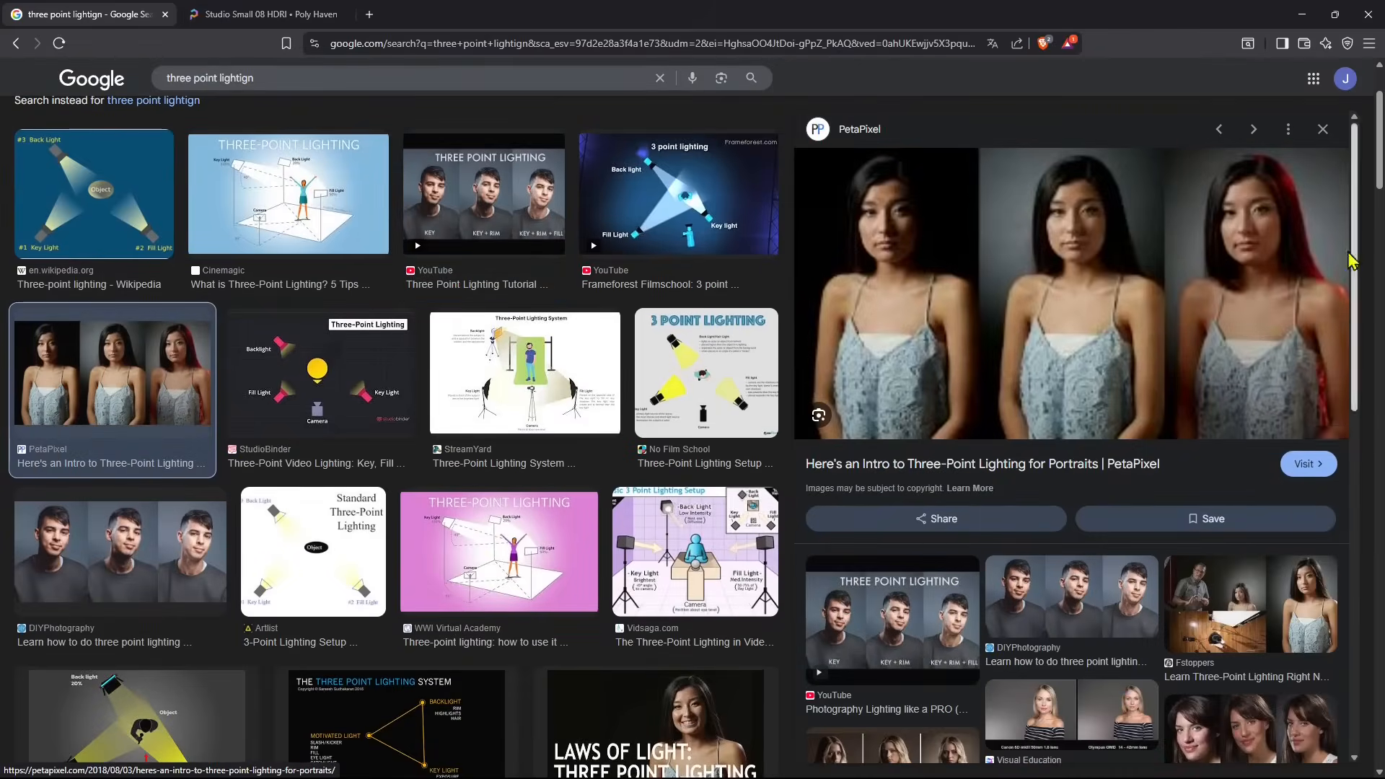
Browse further three-point lighting references, preview several diagrams and portrait examples, and close the search tab
{"action": "scroll", "coordinate": [766, 296], "scroll_direction": "down", "scroll_amount": 10}
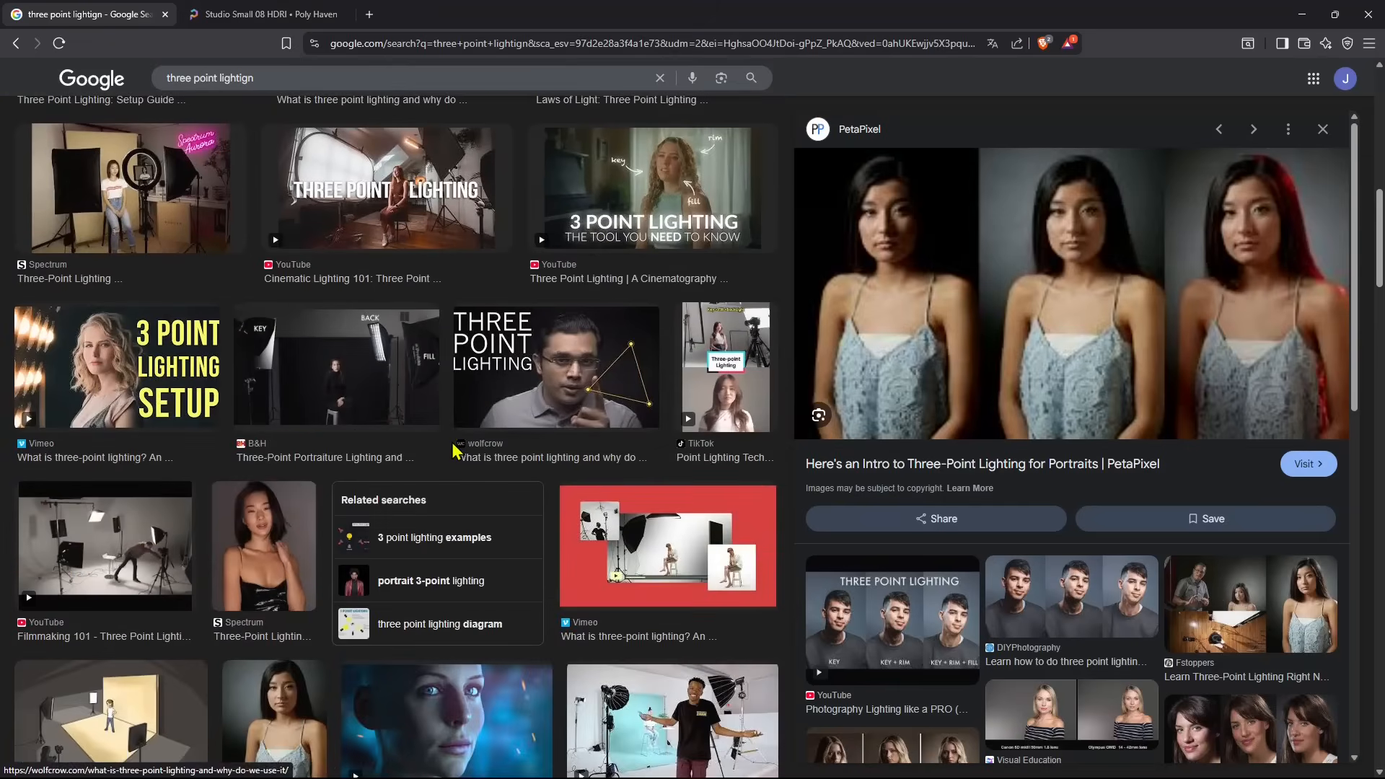
{"action": "scroll", "coordinate": [51, 448], "scroll_direction": "down", "scroll_amount": 4}
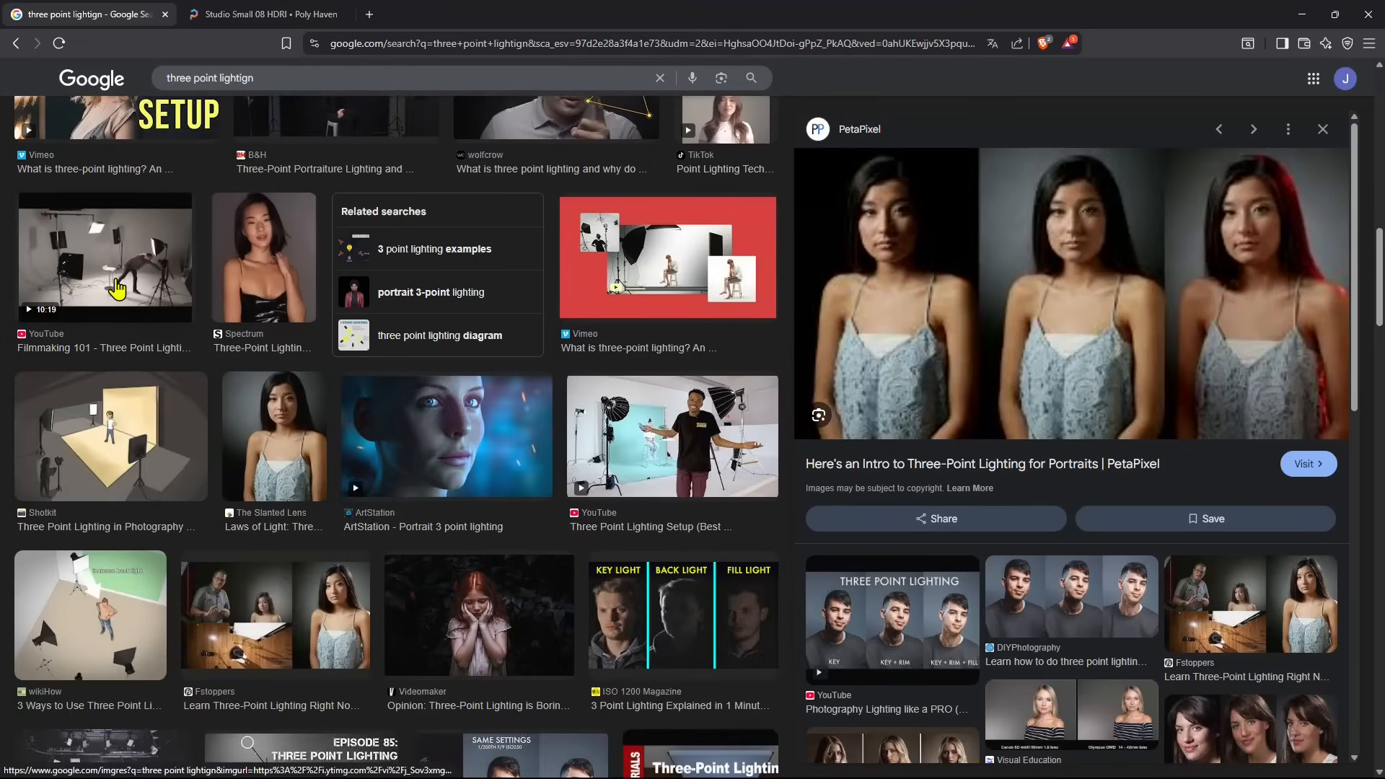
{"action": "scroll", "coordinate": [767, 478], "scroll_direction": "down", "scroll_amount": 7}
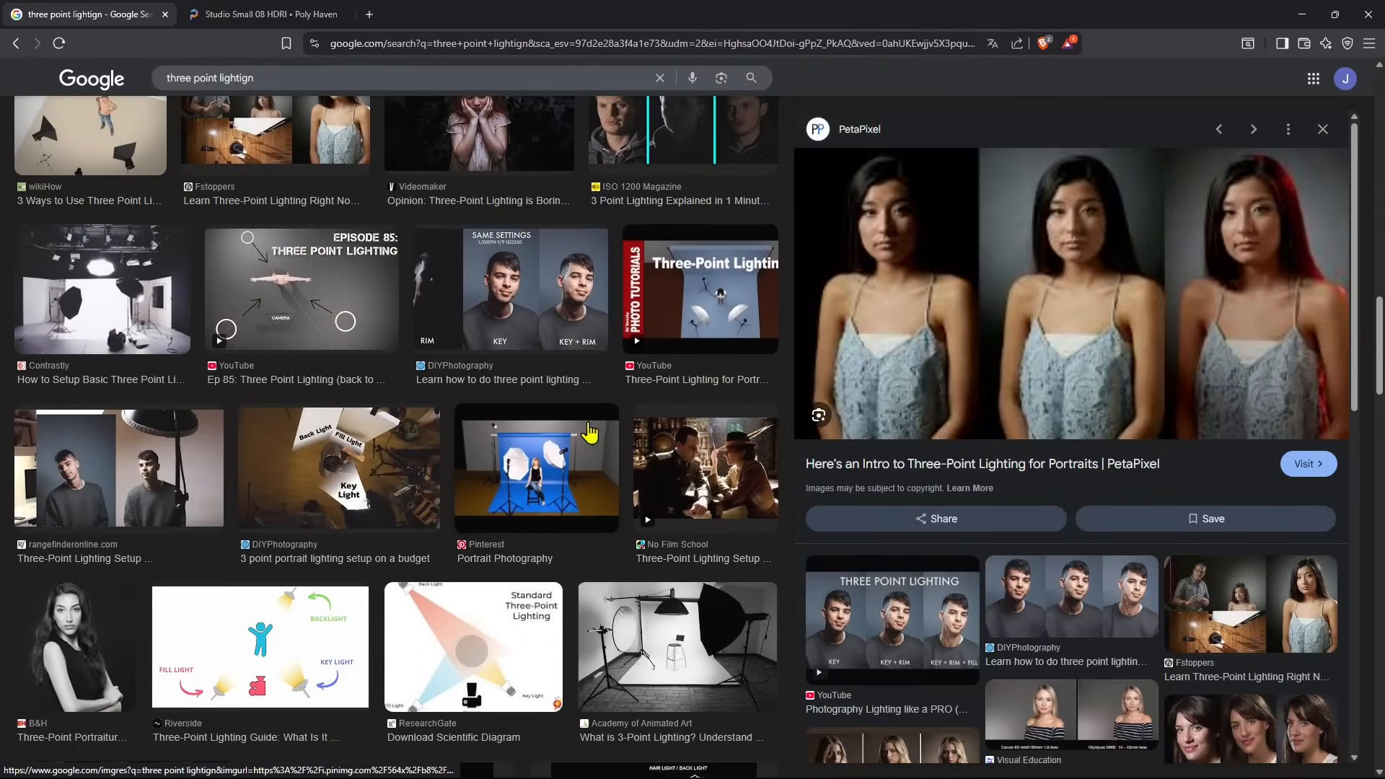
{"action": "left_click", "coordinate": [706, 468]}
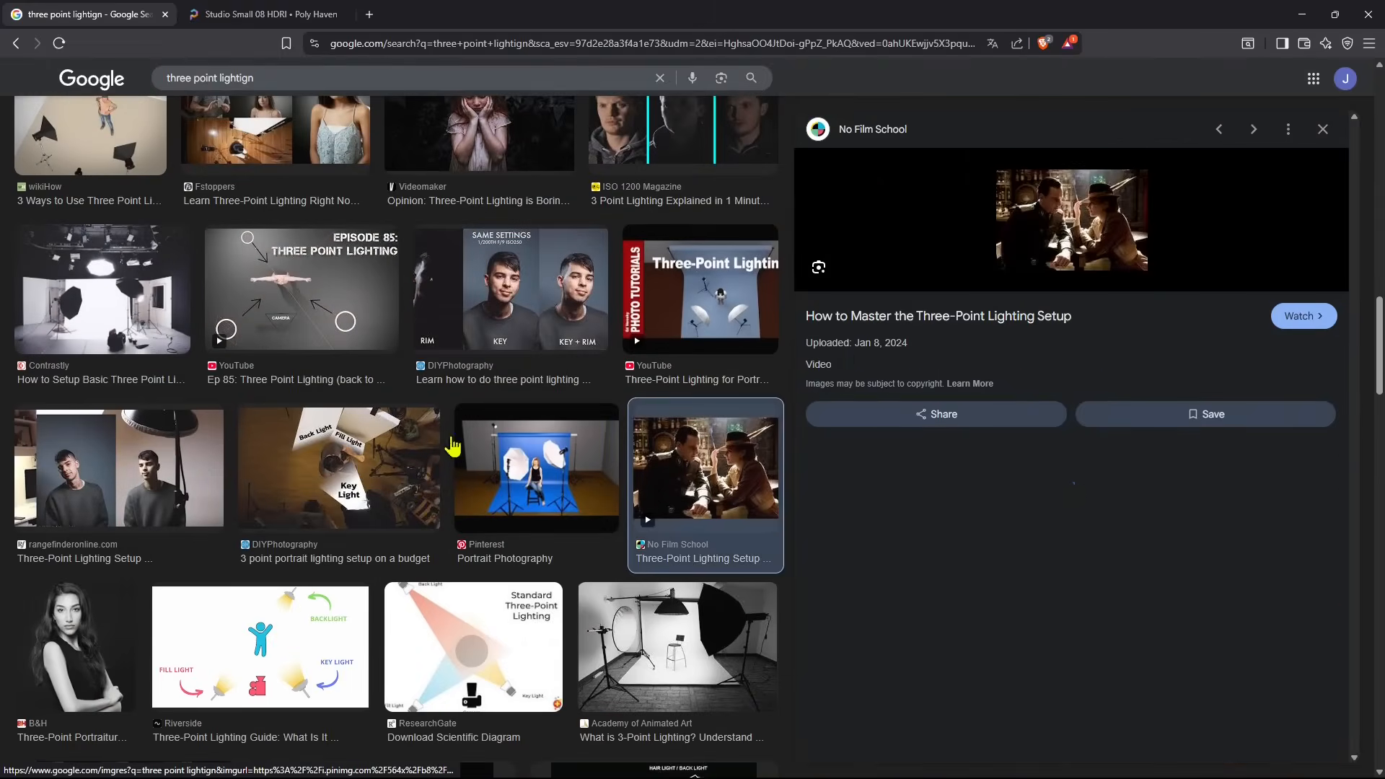
{"action": "scroll", "coordinate": [380, 412], "scroll_direction": "down", "scroll_amount": 3}
{"action": "left_click", "coordinate": [401, 611]}
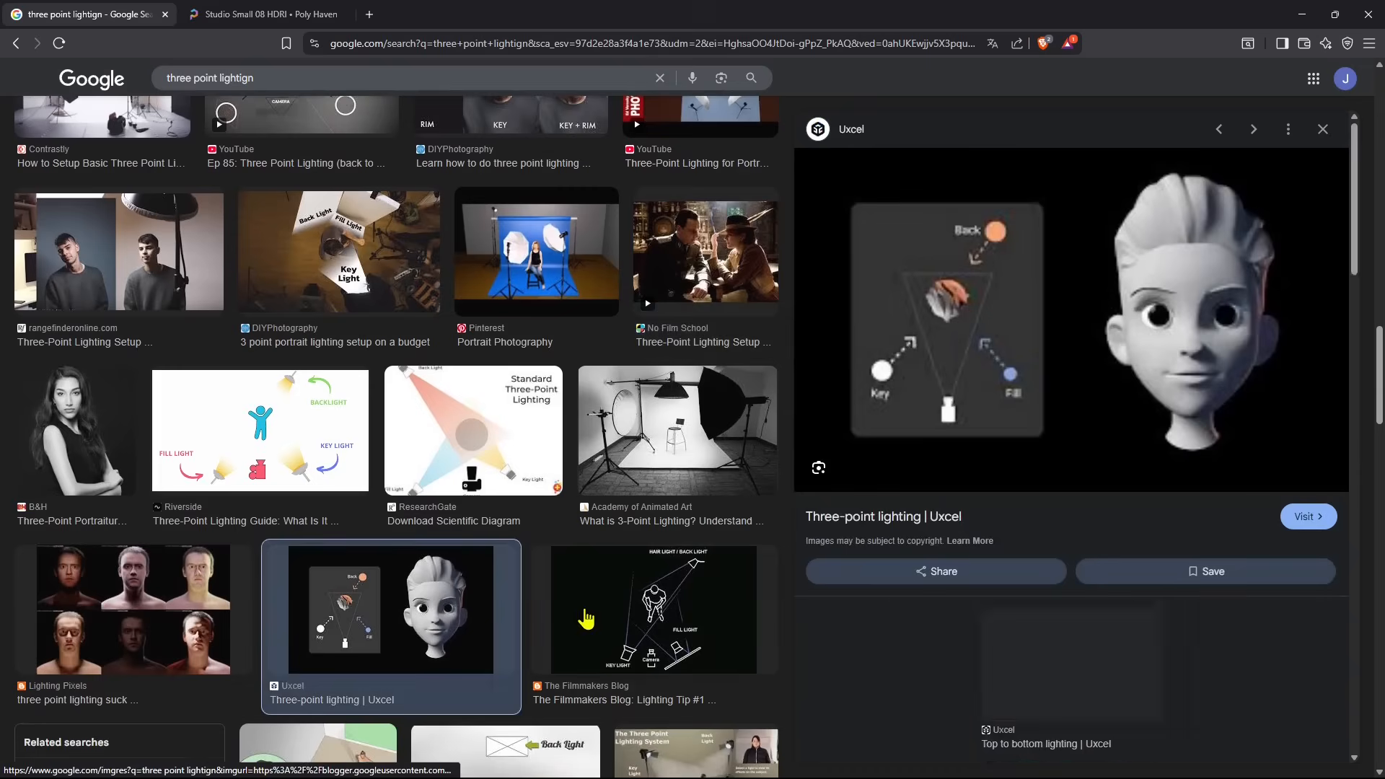
{"action": "left_click", "coordinate": [618, 634]}
{"action": "scroll", "coordinate": [189, 426], "scroll_direction": "down", "scroll_amount": 5}
{"action": "left_click", "coordinate": [165, 283]}
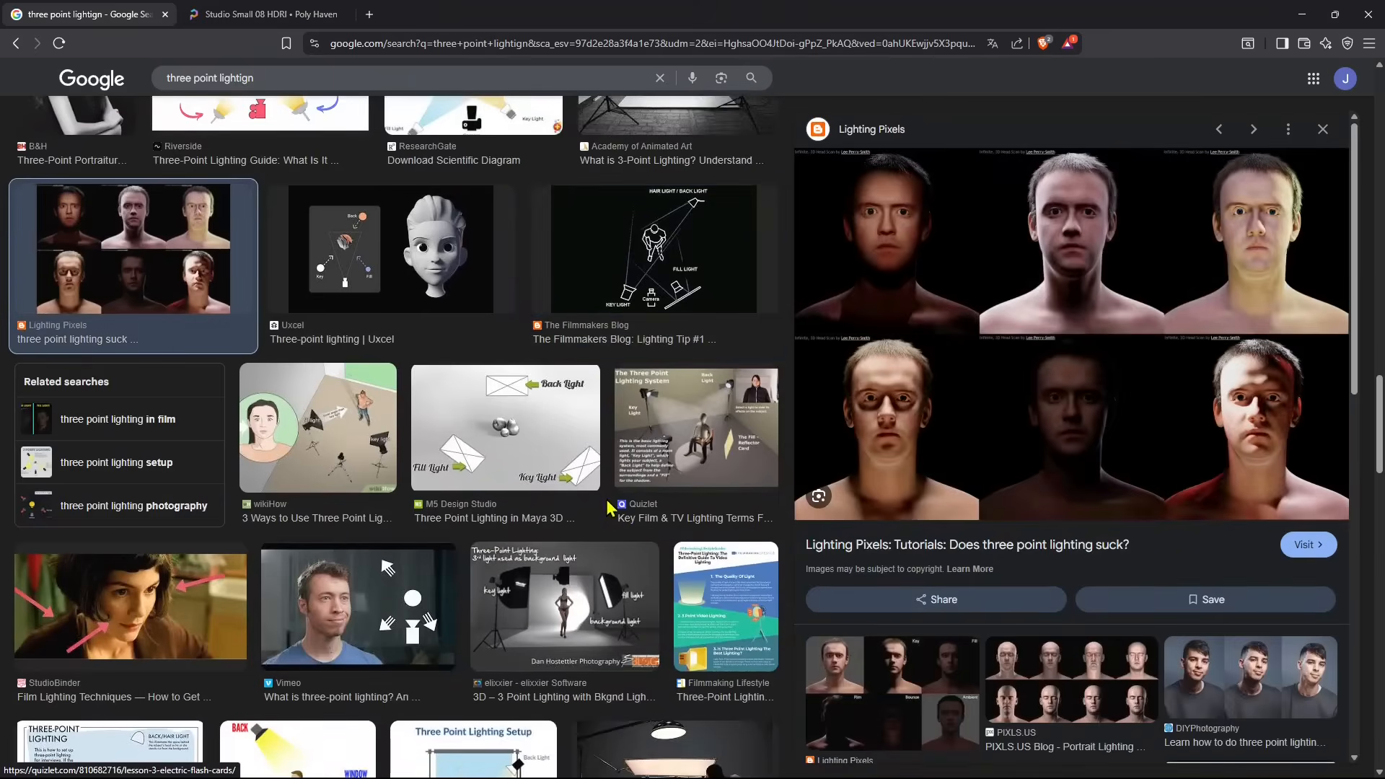
{"action": "scroll", "coordinate": [650, 549], "scroll_direction": "down", "scroll_amount": 4}
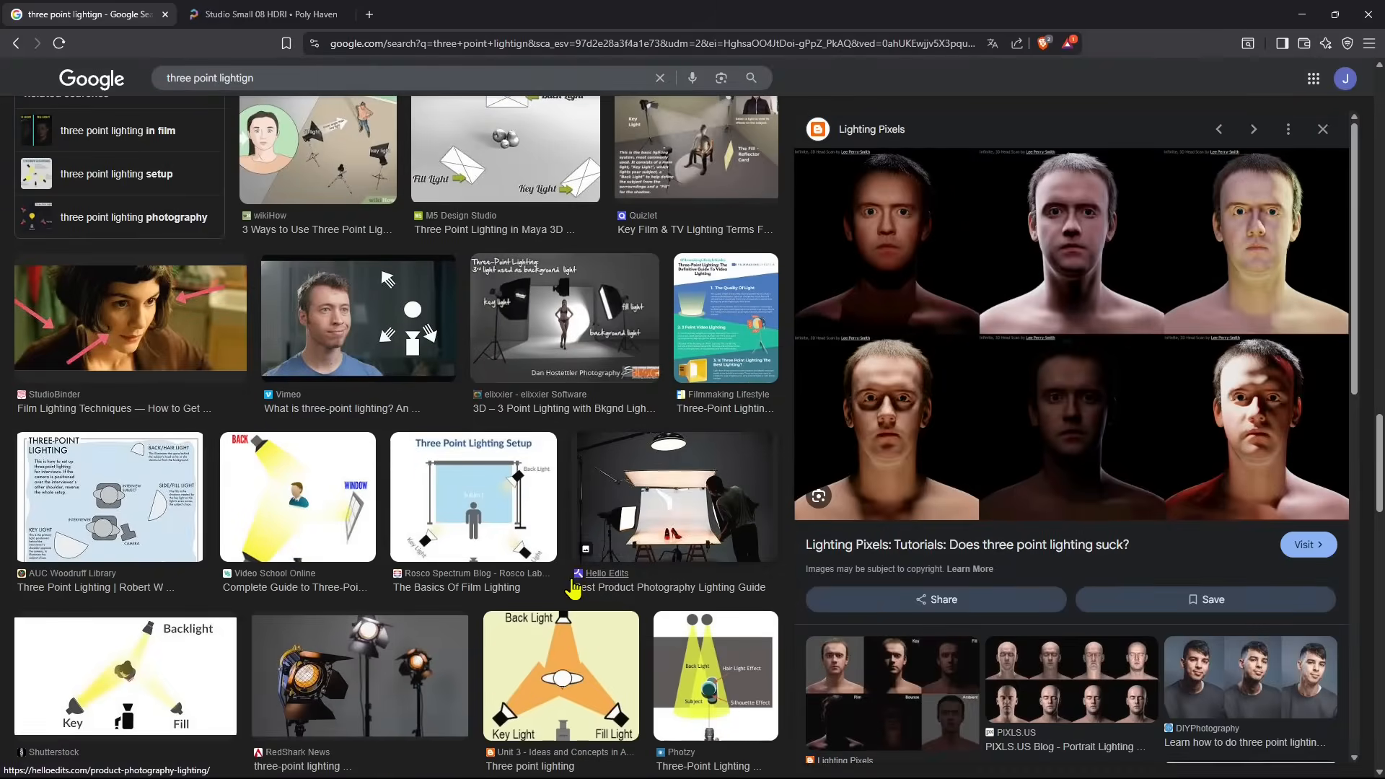
{"action": "scroll", "coordinate": [505, 520], "scroll_direction": "down", "scroll_amount": 3}
{"action": "scroll", "coordinate": [314, 432], "scroll_direction": "down", "scroll_amount": 3}
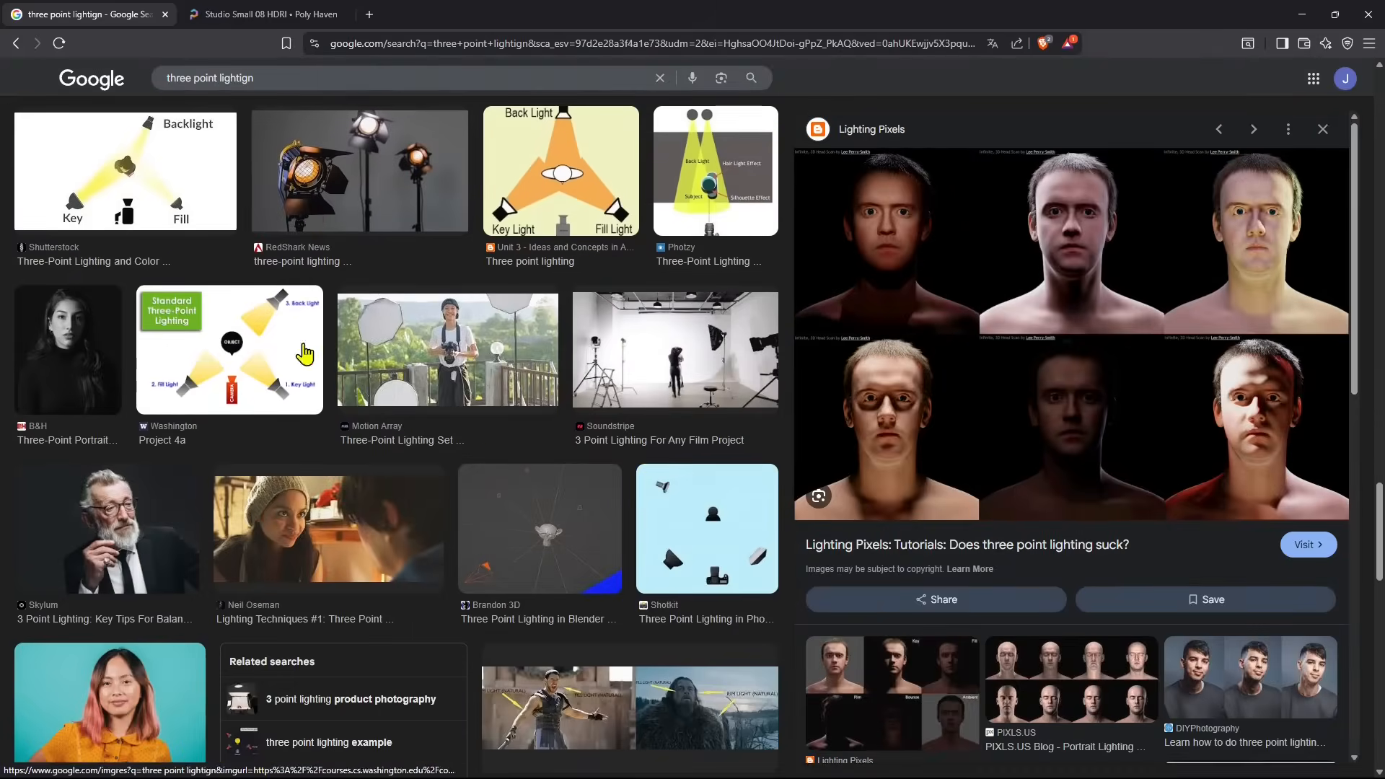
{"action": "left_click", "coordinate": [165, 15]}
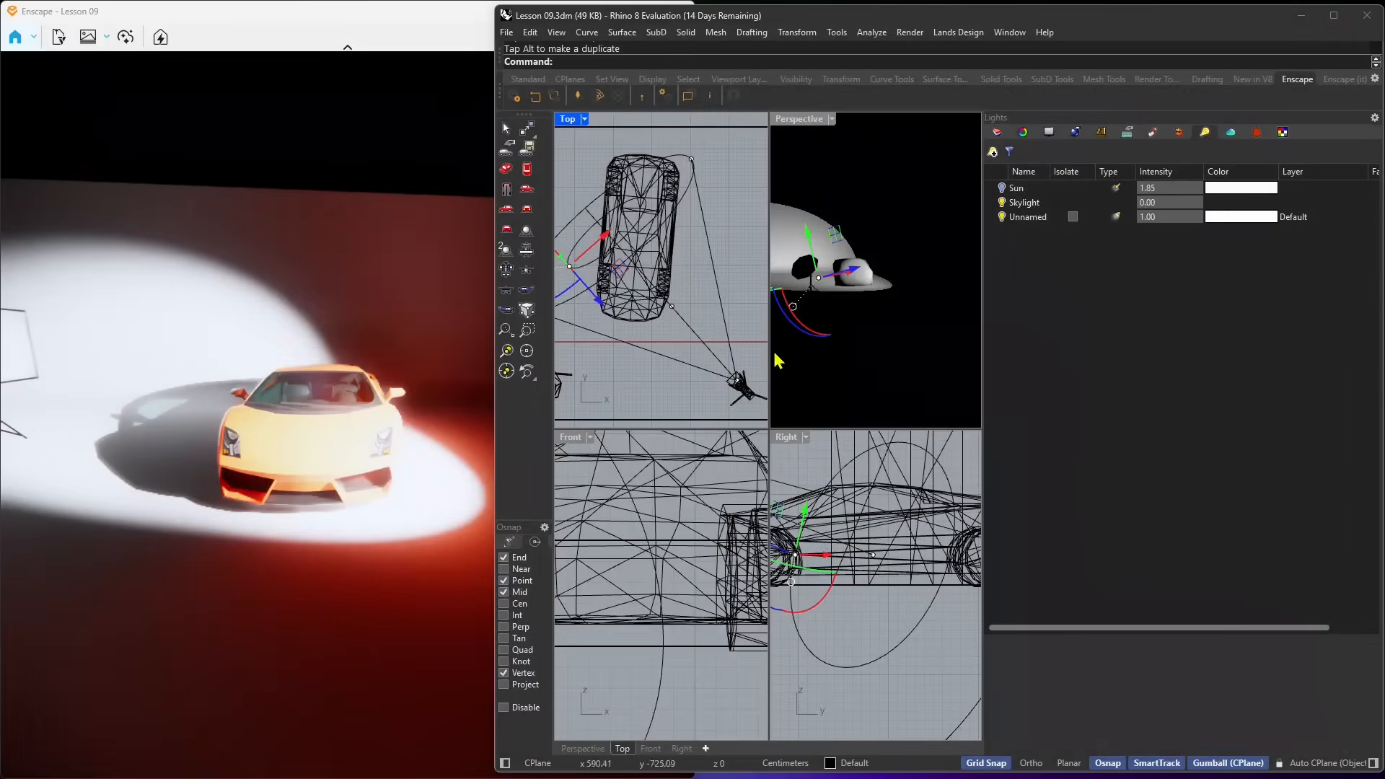
Open the unnamed spotlight's light properties and reduce its intensity to 0.54
{"action": "left_click", "coordinate": [1023, 218]}
{"action": "right_click", "coordinate": [1016, 217]}
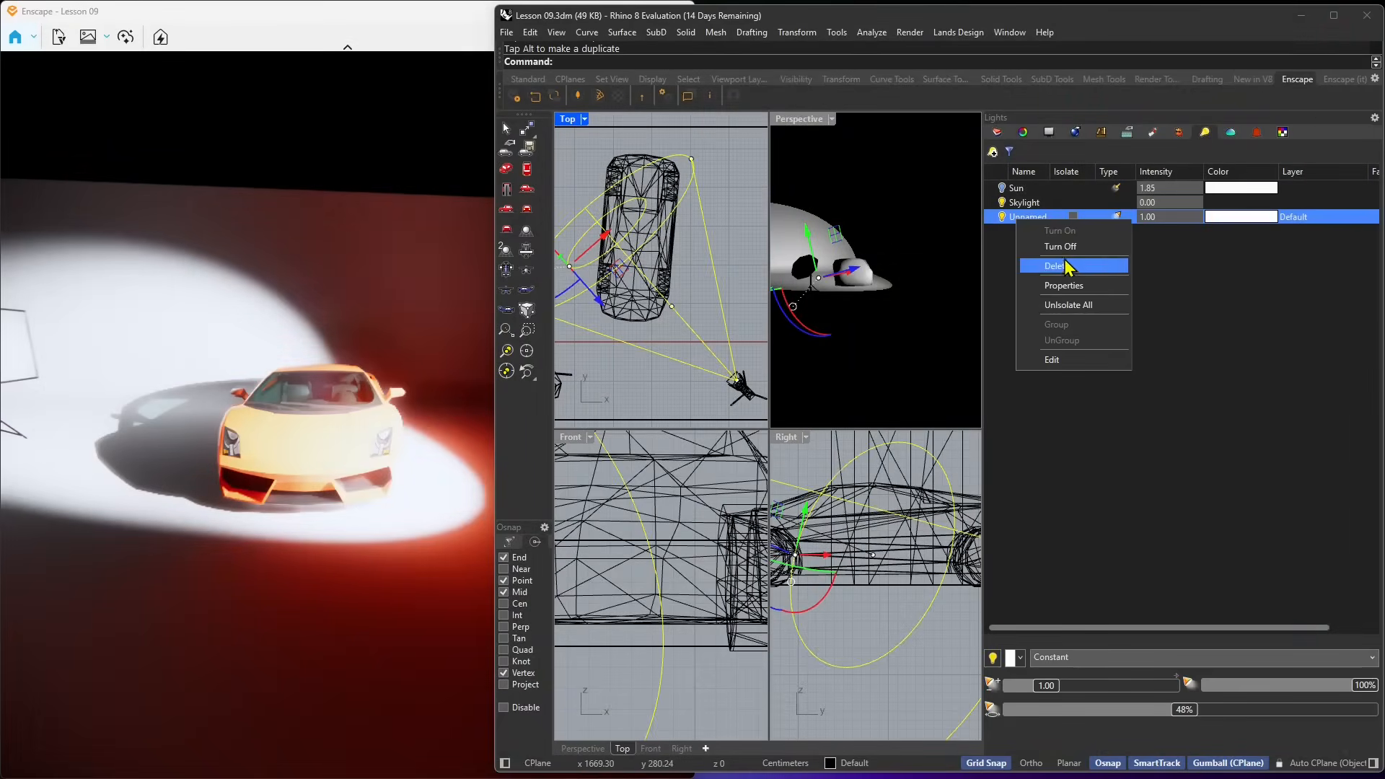
{"action": "left_click", "coordinate": [1064, 286]}
{"action": "mouse_move", "coordinate": [1089, 251]}
{"action": "left_mouse_down"}
{"action": "mouse_move", "coordinate": [1154, 249]}
{"action": "mouse_move", "coordinate": [1080, 251]}
{"action": "mouse_move", "coordinate": [1080, 264]}
{"action": "left_mouse_up"}
Switch to Enscape and disable Auto Exposure in the visual settings
{"action": "left_click", "coordinate": [436, 20]}
{"action": "left_click", "coordinate": [643, 36]}
{"action": "left_click", "coordinate": [682, 63]}
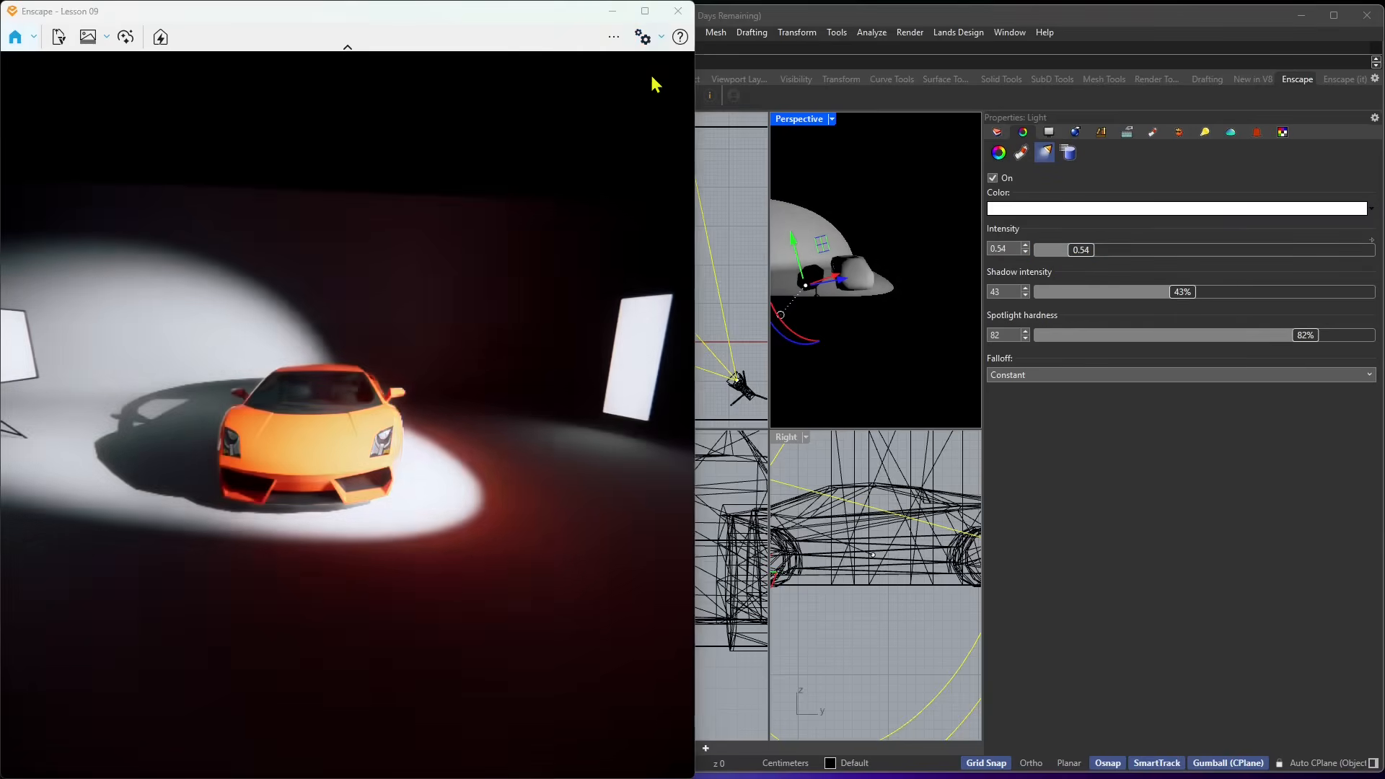
{"action": "left_click", "coordinate": [174, 359]}
{"action": "left_click", "coordinate": [539, 121]}
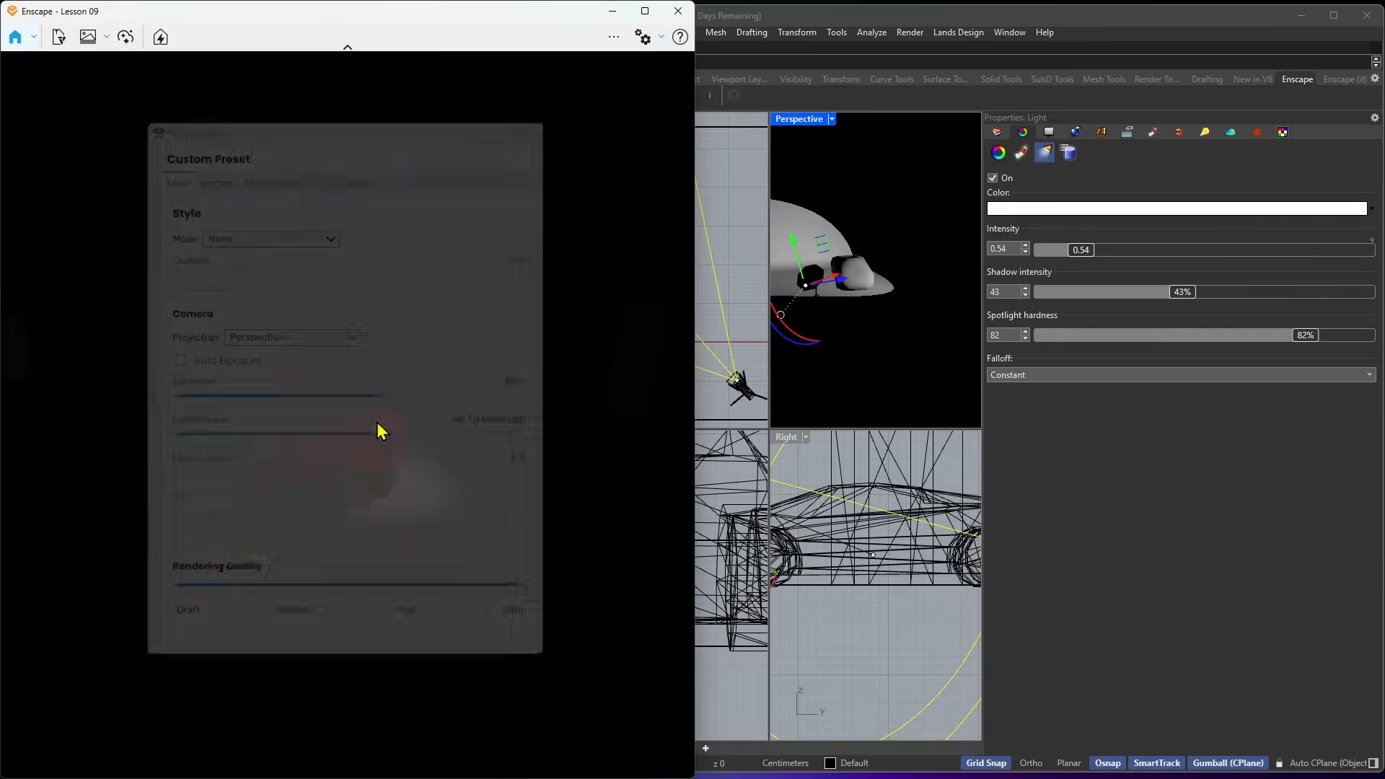
Back in Rhino, set the spotlight's intensity to 0.86, shadow intensity to 100% and spotlight hardness to 49%
{"action": "left_click", "coordinate": [1098, 253]}
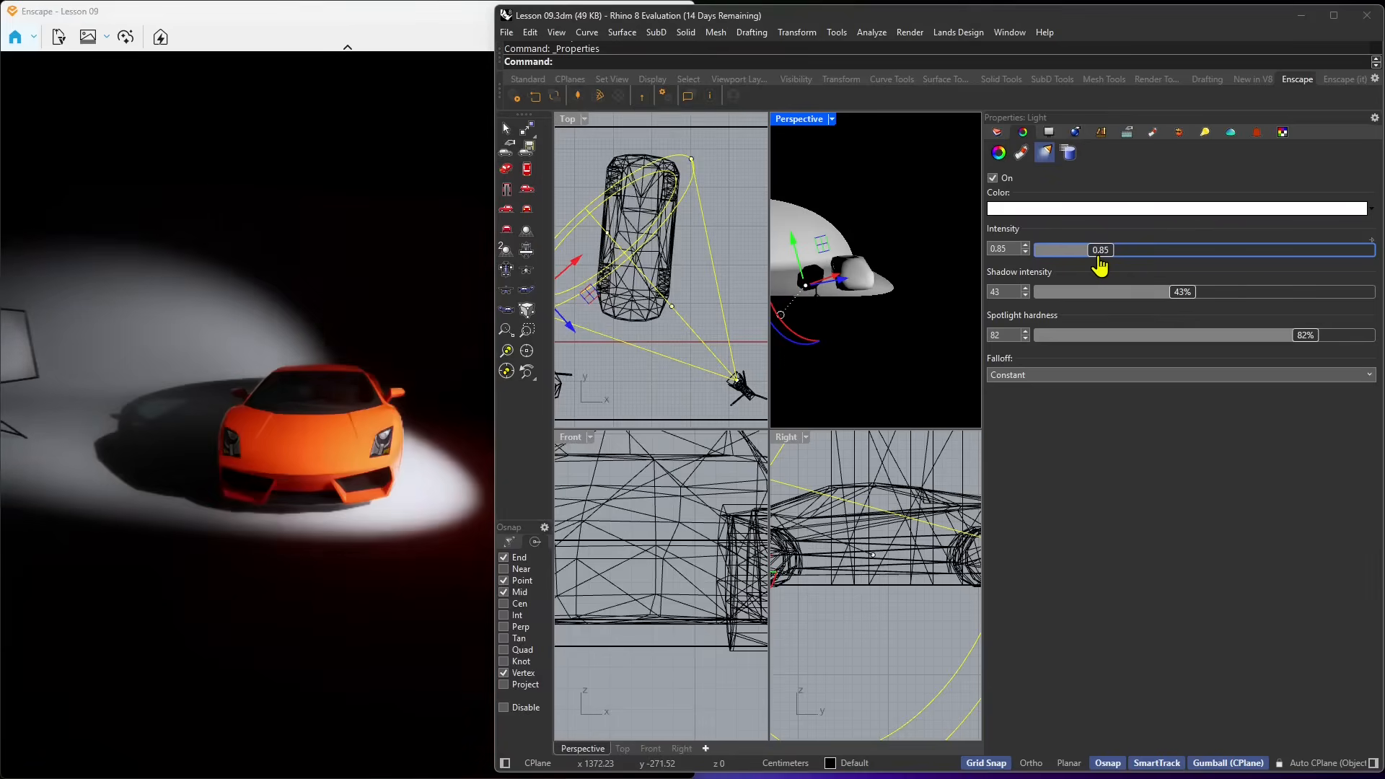
{"action": "mouse_move", "coordinate": [1100, 266]}
{"action": "left_mouse_down"}
{"action": "mouse_move", "coordinate": [1119, 269]}
{"action": "mouse_move", "coordinate": [1104, 269]}
{"action": "left_mouse_up"}
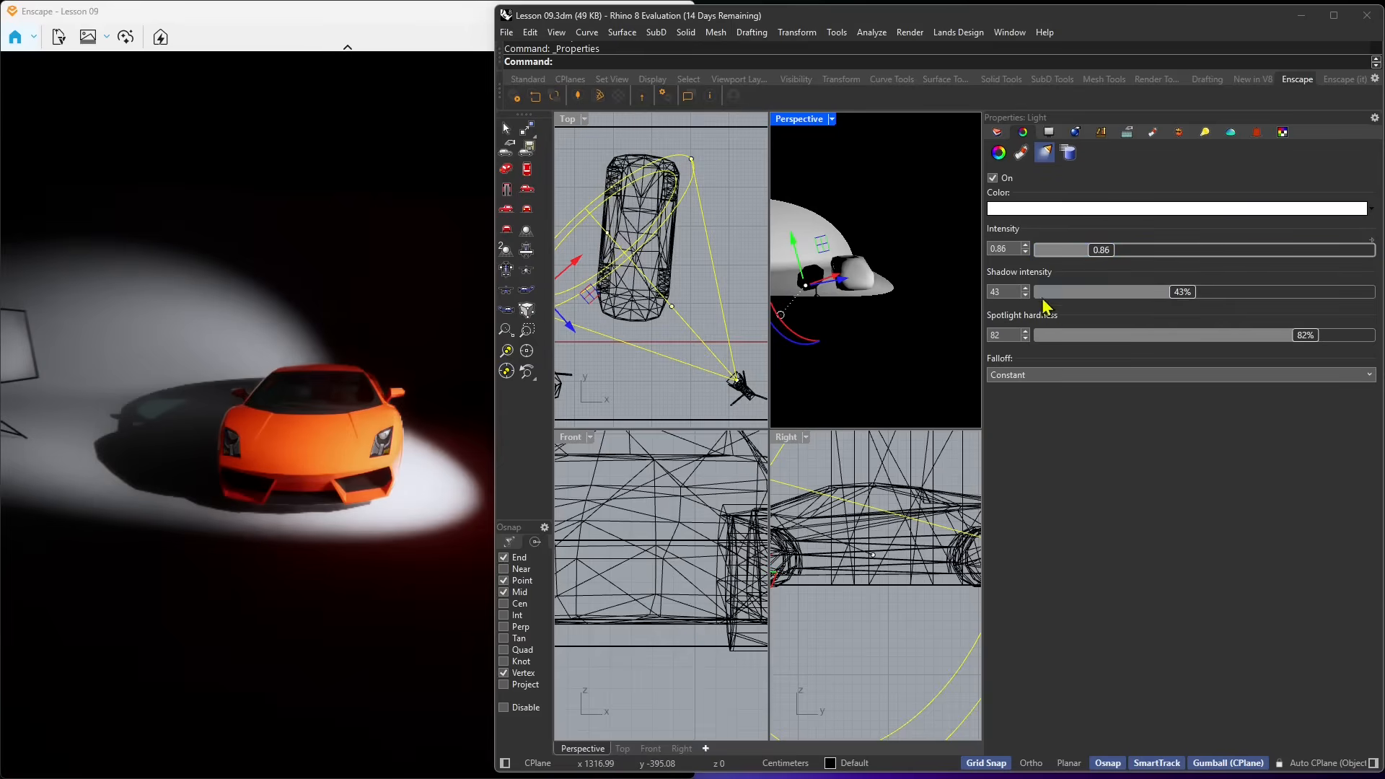
{"action": "left_click_drag", "start_coordinate": [1187, 300], "coordinate": [1156, 302]}
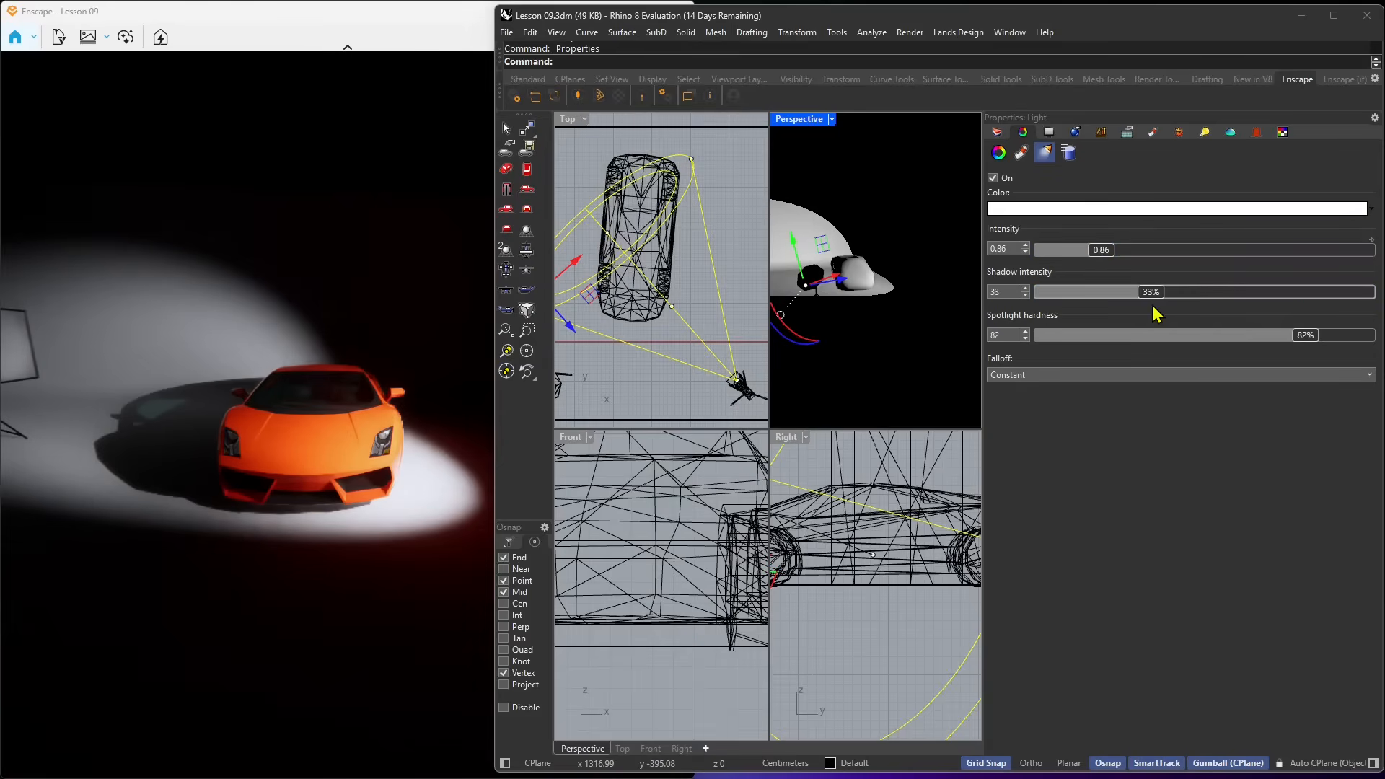
{"action": "left_click_drag", "start_coordinate": [1299, 297], "coordinate": [1374, 295]}
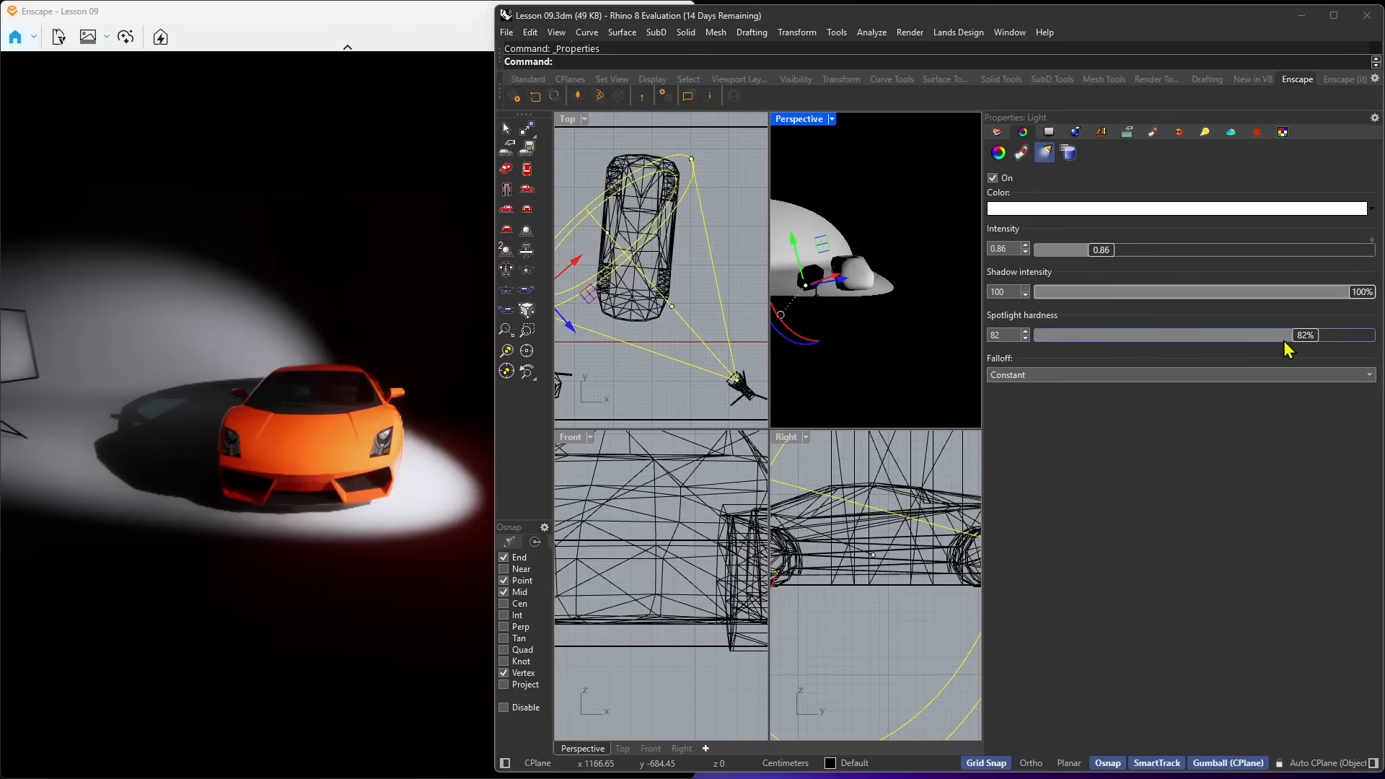
{"action": "left_click_drag", "start_coordinate": [1286, 339], "coordinate": [1190, 344]}
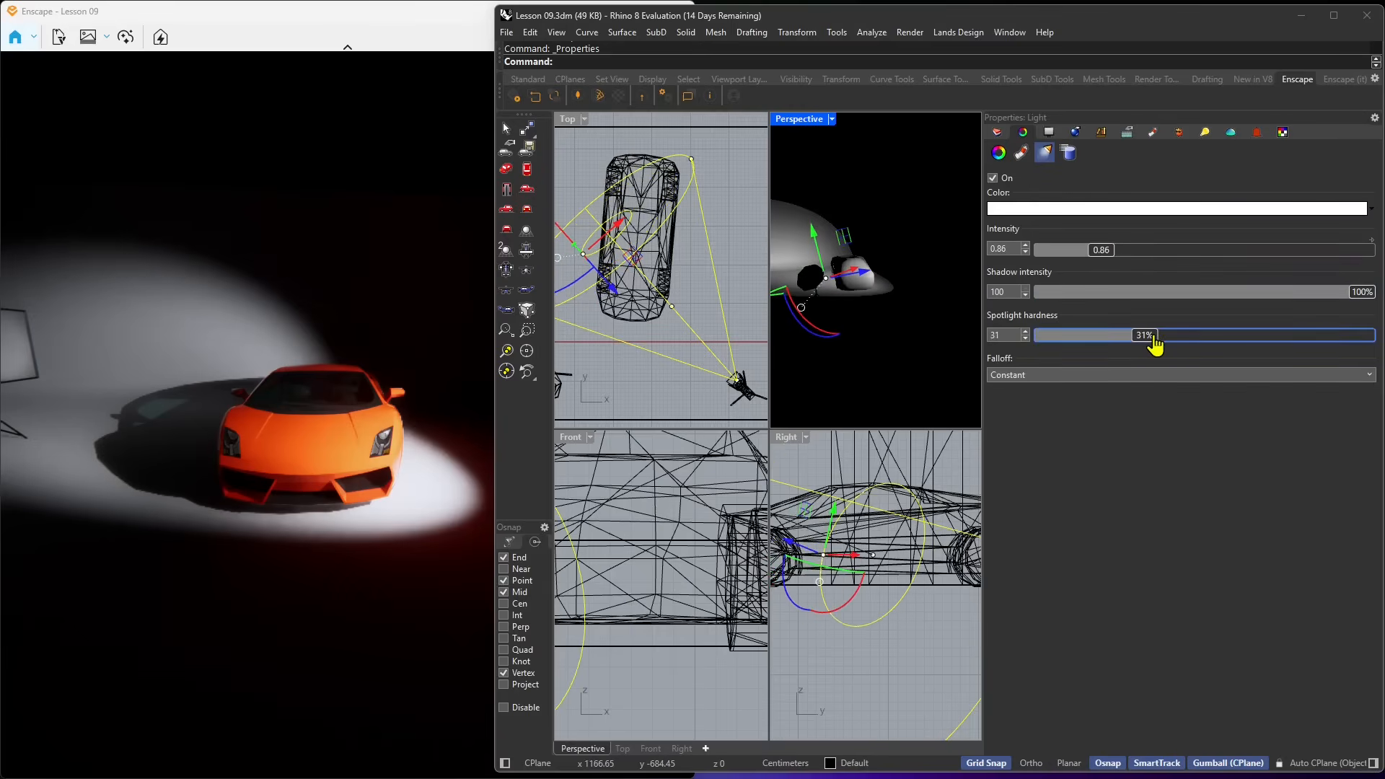
{"action": "left_click_drag", "start_coordinate": [1155, 345], "coordinate": [1189, 345]}
{"action": "mouse_move", "coordinate": [897, 306]}
{"action": "right_mouse_down"}
{"action": "mouse_move", "coordinate": [838, 290]}
{"action": "mouse_move", "coordinate": [874, 329]}
{"action": "mouse_move", "coordinate": [885, 303]}
{"action": "mouse_move", "coordinate": [879, 326]}
{"action": "mouse_move", "coordinate": [874, 310]}
{"action": "mouse_move", "coordinate": [887, 317]}
{"action": "right_mouse_up"}
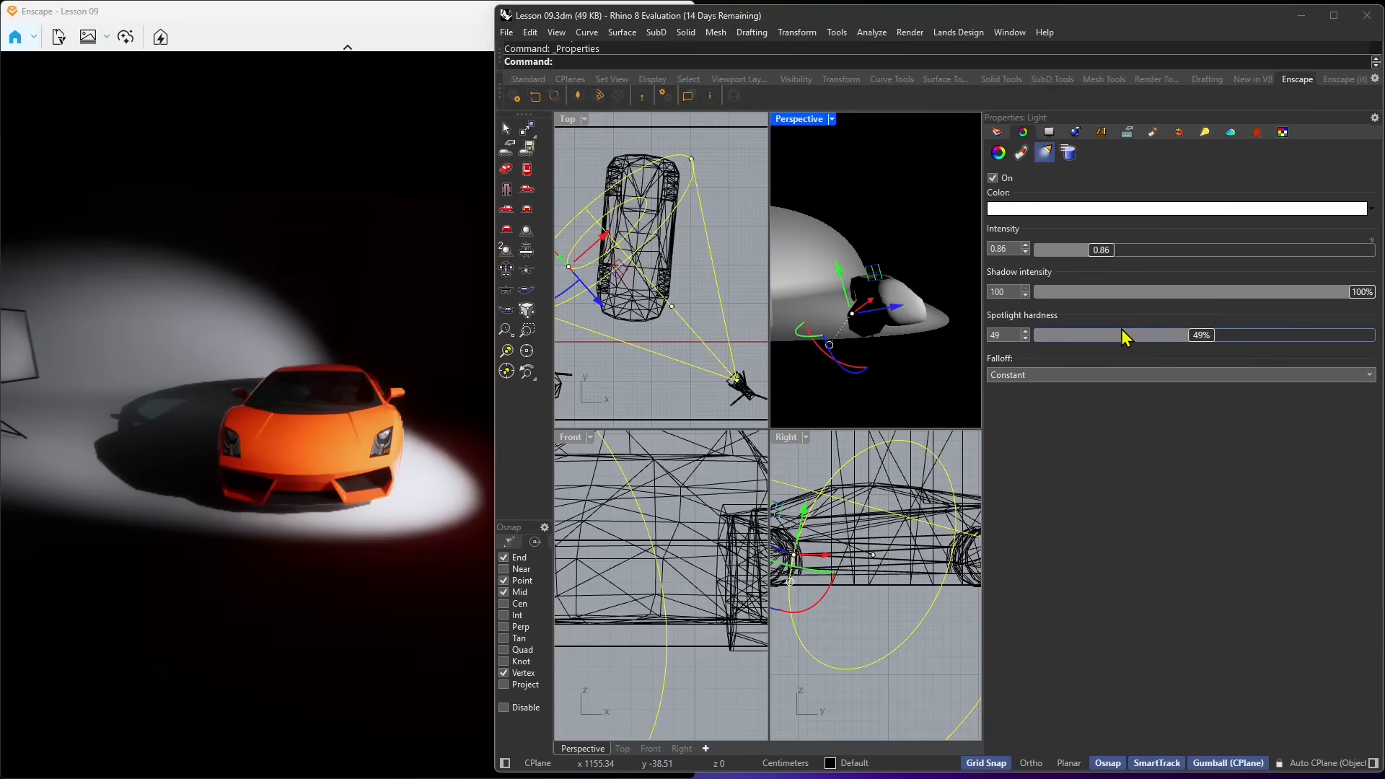
Try Linear and Inverse Squared falloff on the spotlight, lower its intensity to 0.83 and restore Constant falloff
{"action": "left_click", "coordinate": [1062, 375]}
{"action": "left_click", "coordinate": [1011, 403]}
{"action": "left_click", "coordinate": [1014, 375]}
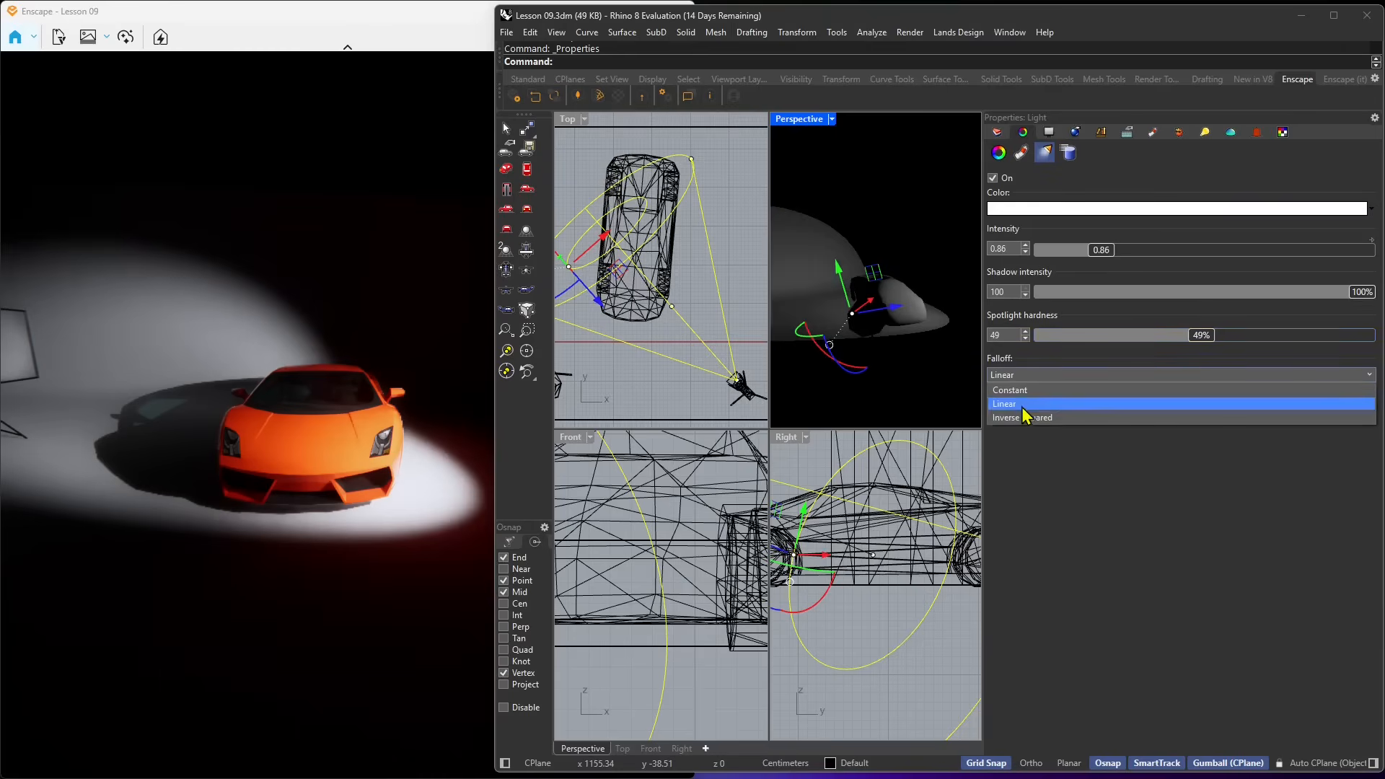
{"action": "left_click", "coordinate": [1021, 416]}
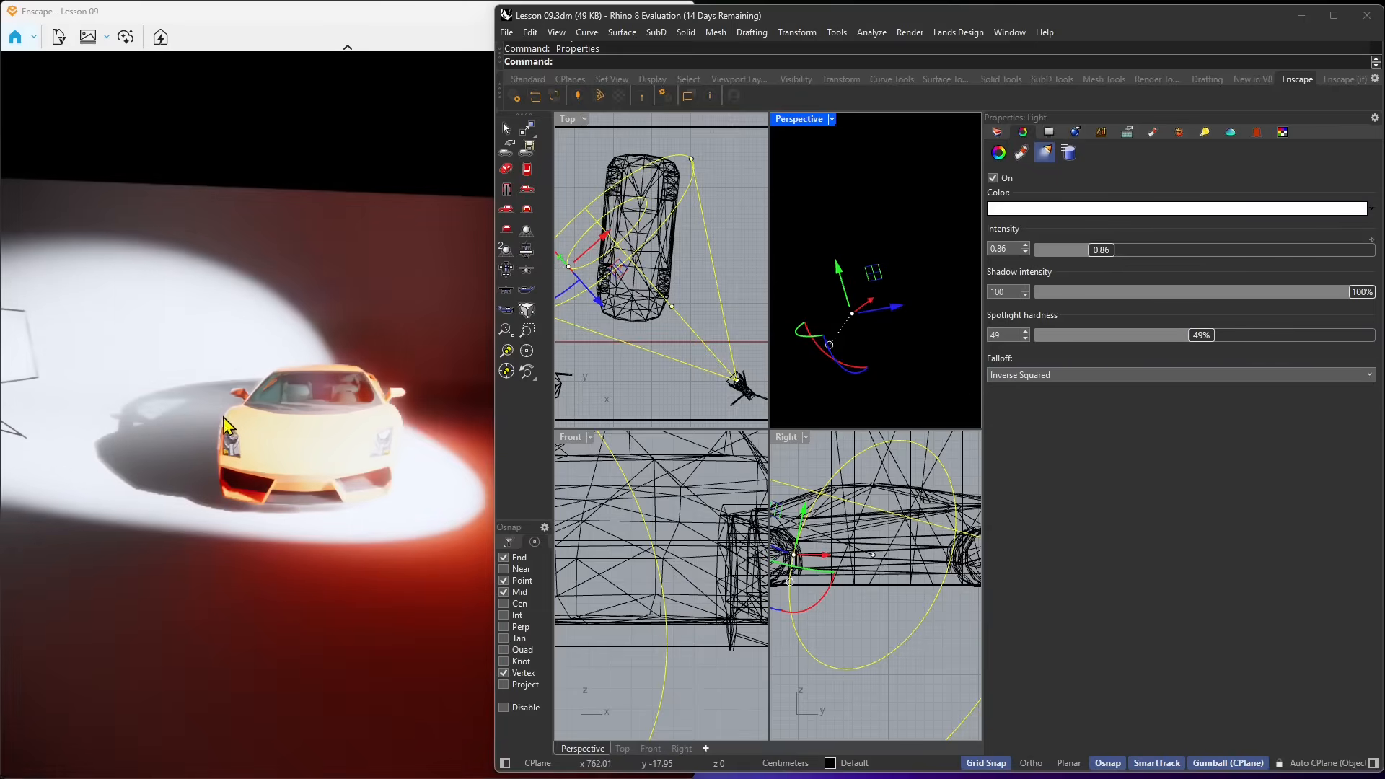
{"action": "mouse_move", "coordinate": [1106, 251]}
{"action": "left_mouse_down"}
{"action": "mouse_move", "coordinate": [1051, 258]}
{"action": "mouse_move", "coordinate": [1104, 258]}
{"action": "mouse_move", "coordinate": [1052, 287]}
{"action": "mouse_move", "coordinate": [1099, 261]}
{"action": "left_mouse_up"}
{"action": "left_click", "coordinate": [1078, 376]}
{"action": "left_click", "coordinate": [1026, 396]}
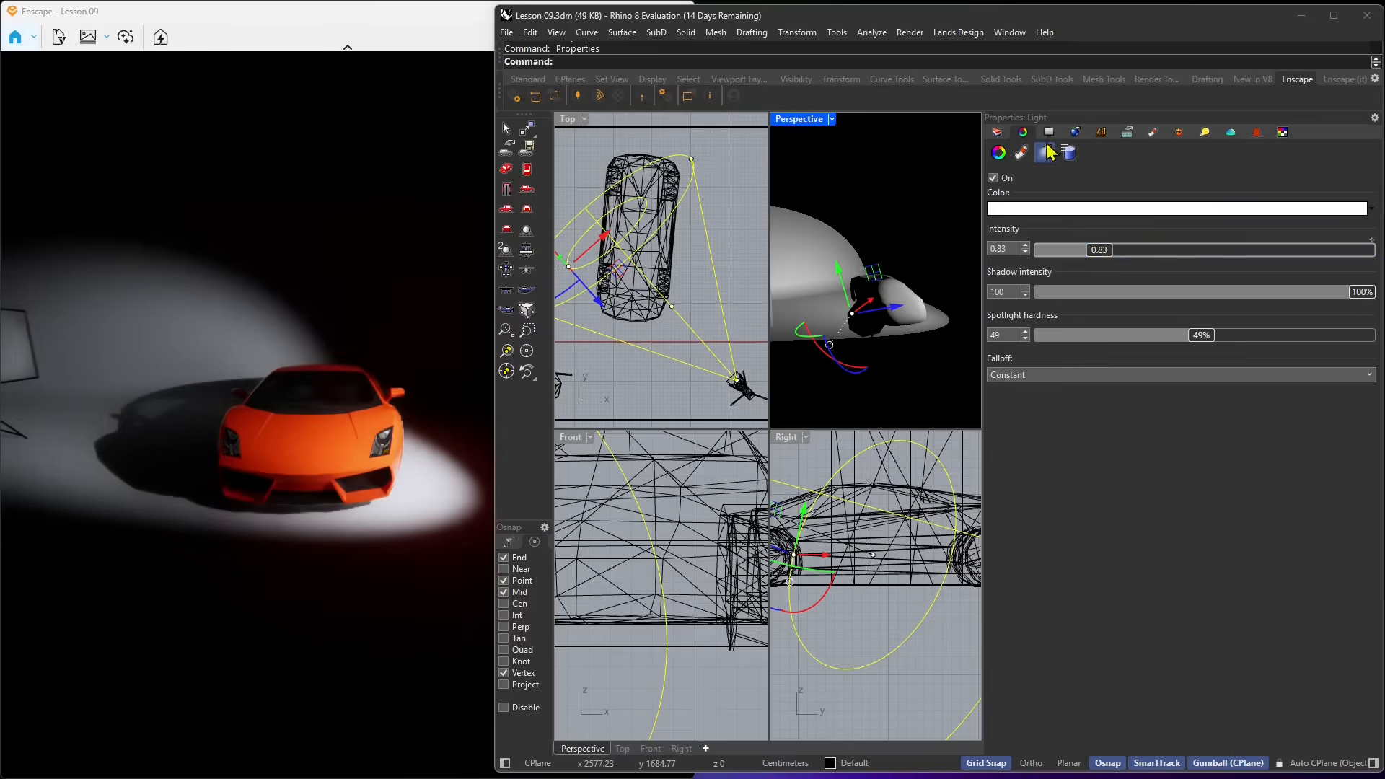
Name the spotlight Keylight in its object properties and return to the list of lights
{"action": "left_click", "coordinate": [1000, 135]}
{"action": "left_click", "coordinate": [1019, 136]}
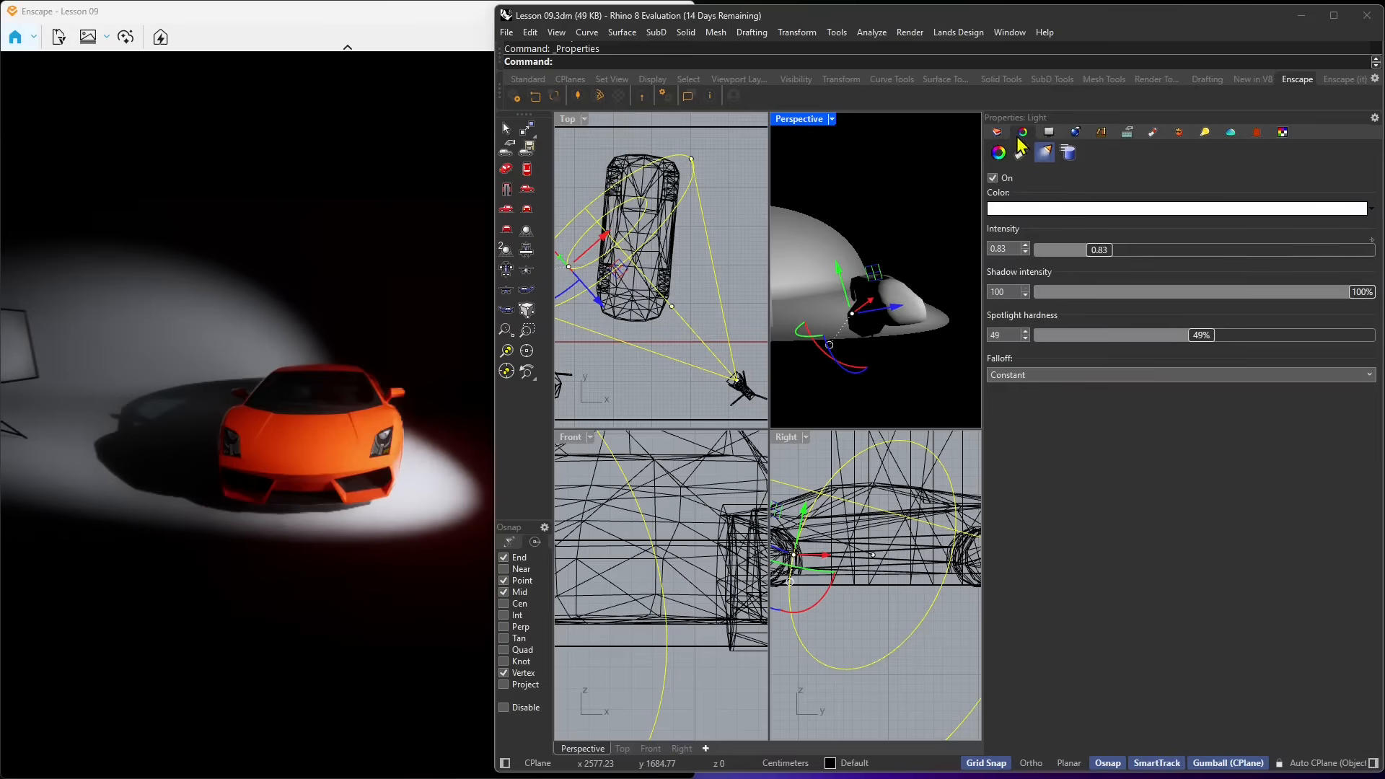
{"action": "left_click", "coordinate": [998, 153]}
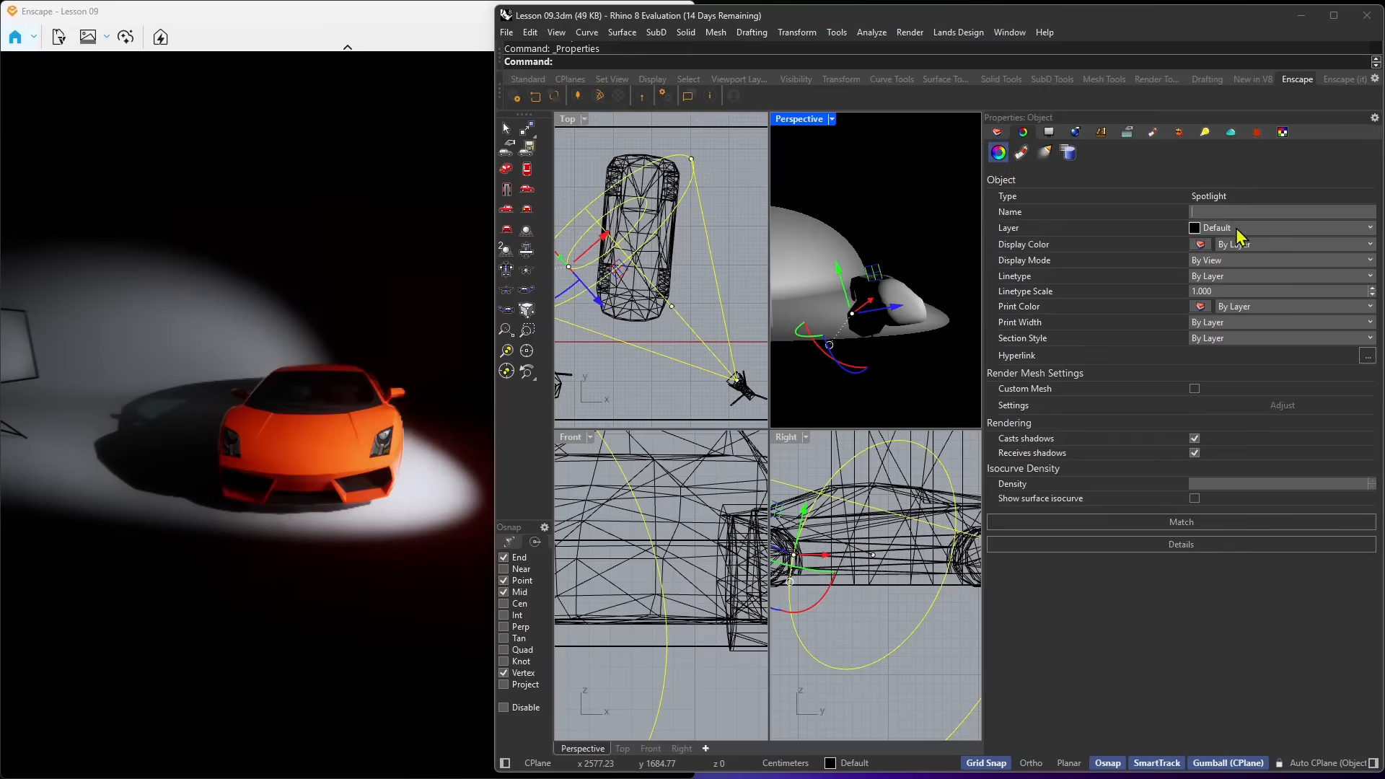
{"action": "type", "text": "Keylight"}
{"action": "left_click", "coordinate": [1205, 135]}
{"action": "left_click", "coordinate": [1036, 248]}
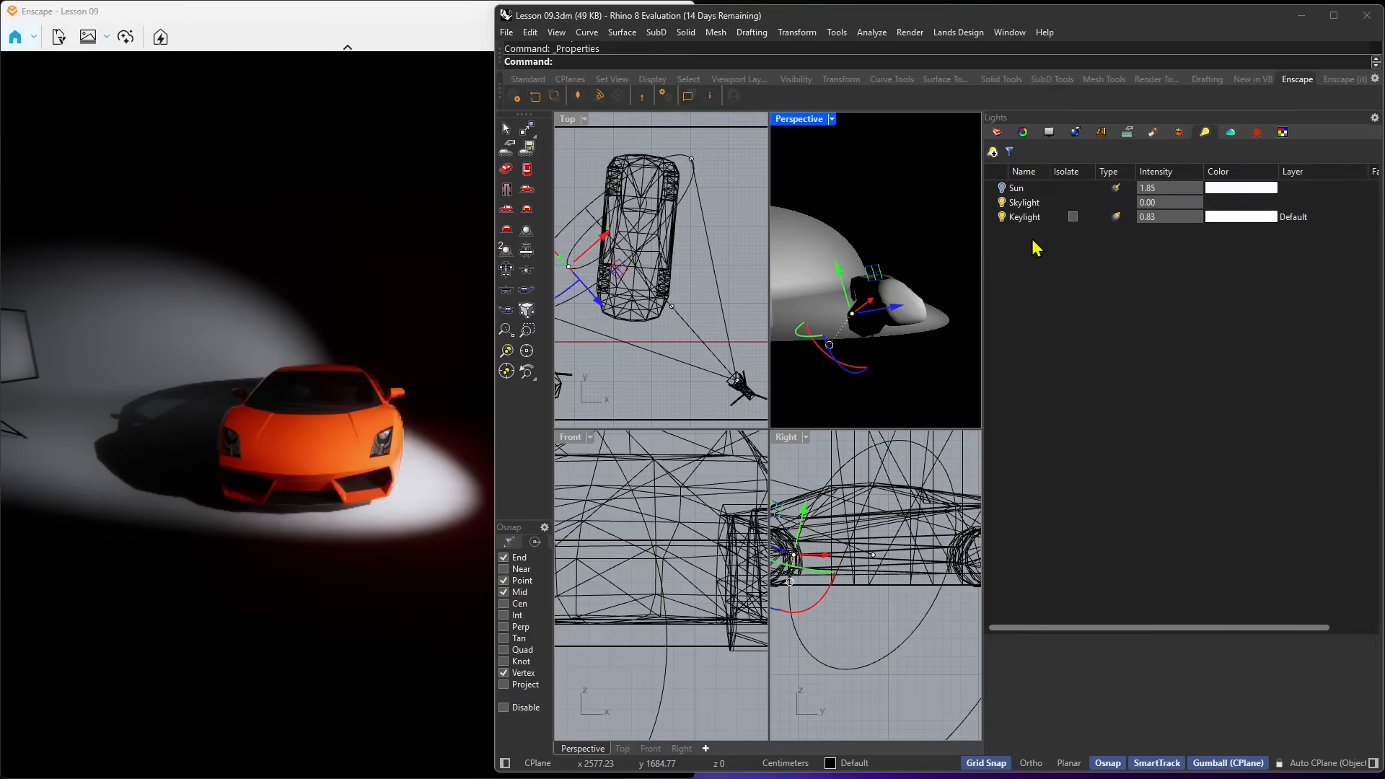
{"action": "left_click", "coordinate": [993, 151]}
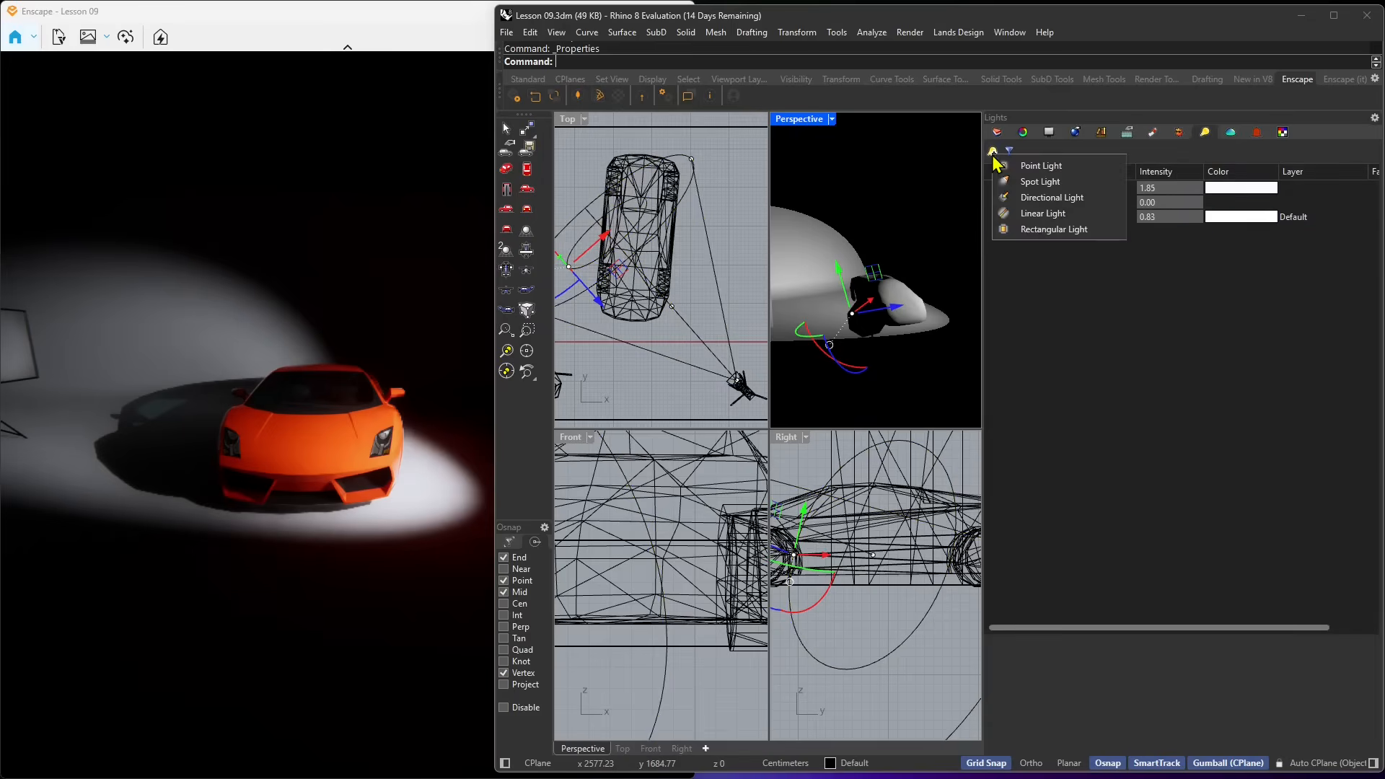
{"action": "left_click", "coordinate": [1039, 186]}
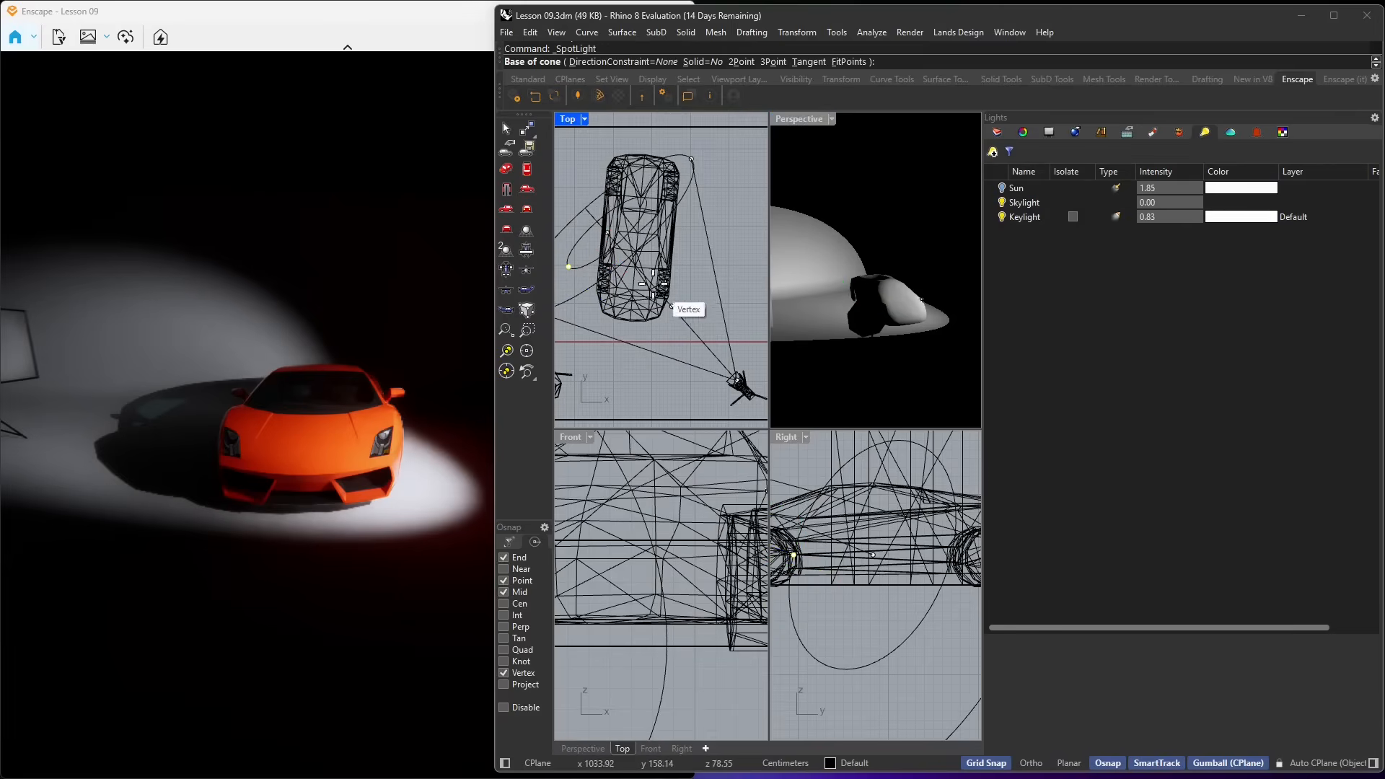
{"action": "scroll", "coordinate": [681, 298], "scroll_direction": "down", "scroll_amount": 2}
{"action": "scroll", "coordinate": [674, 306], "scroll_direction": "up", "scroll_amount": 2}
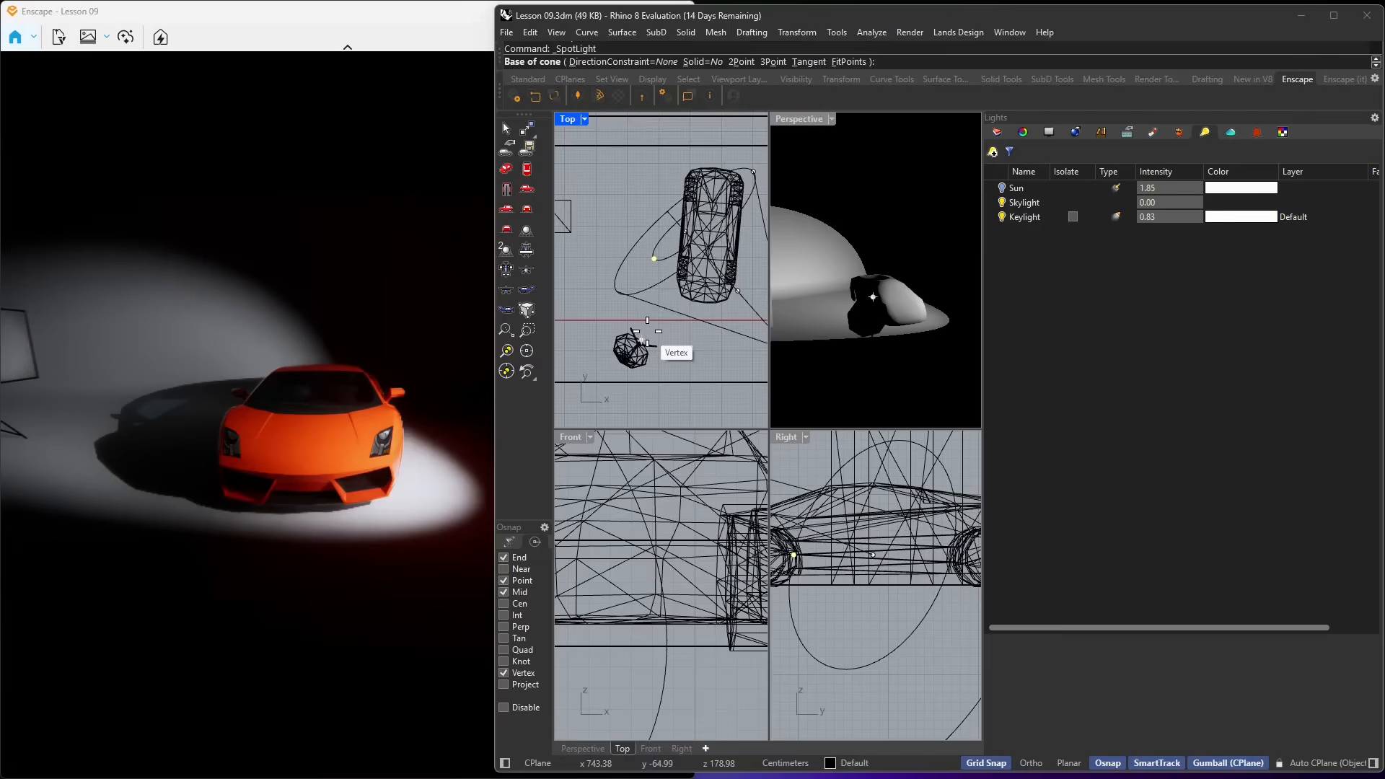
{"action": "scroll", "coordinate": [645, 344], "scroll_direction": "up", "scroll_amount": 2}
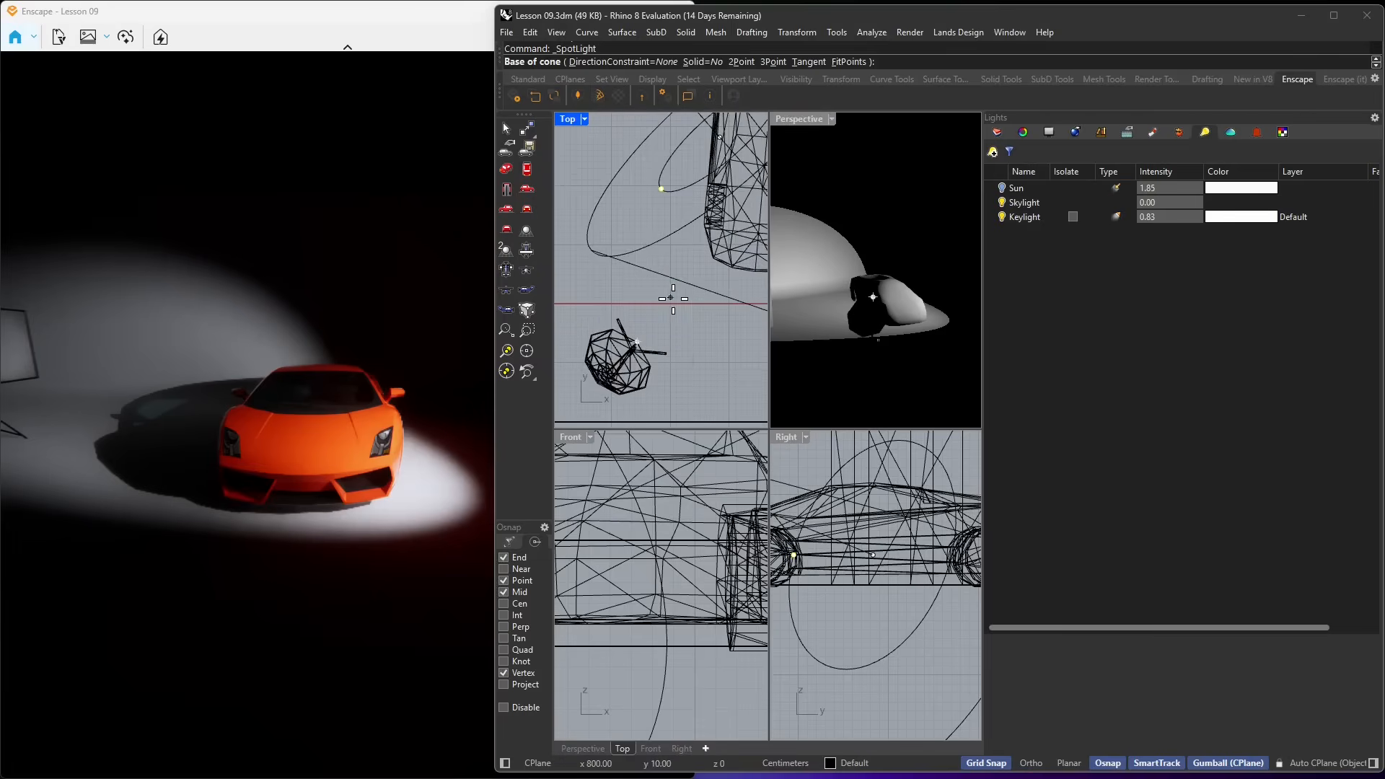
{"action": "scroll", "coordinate": [696, 598], "scroll_direction": "up", "scroll_amount": 5}
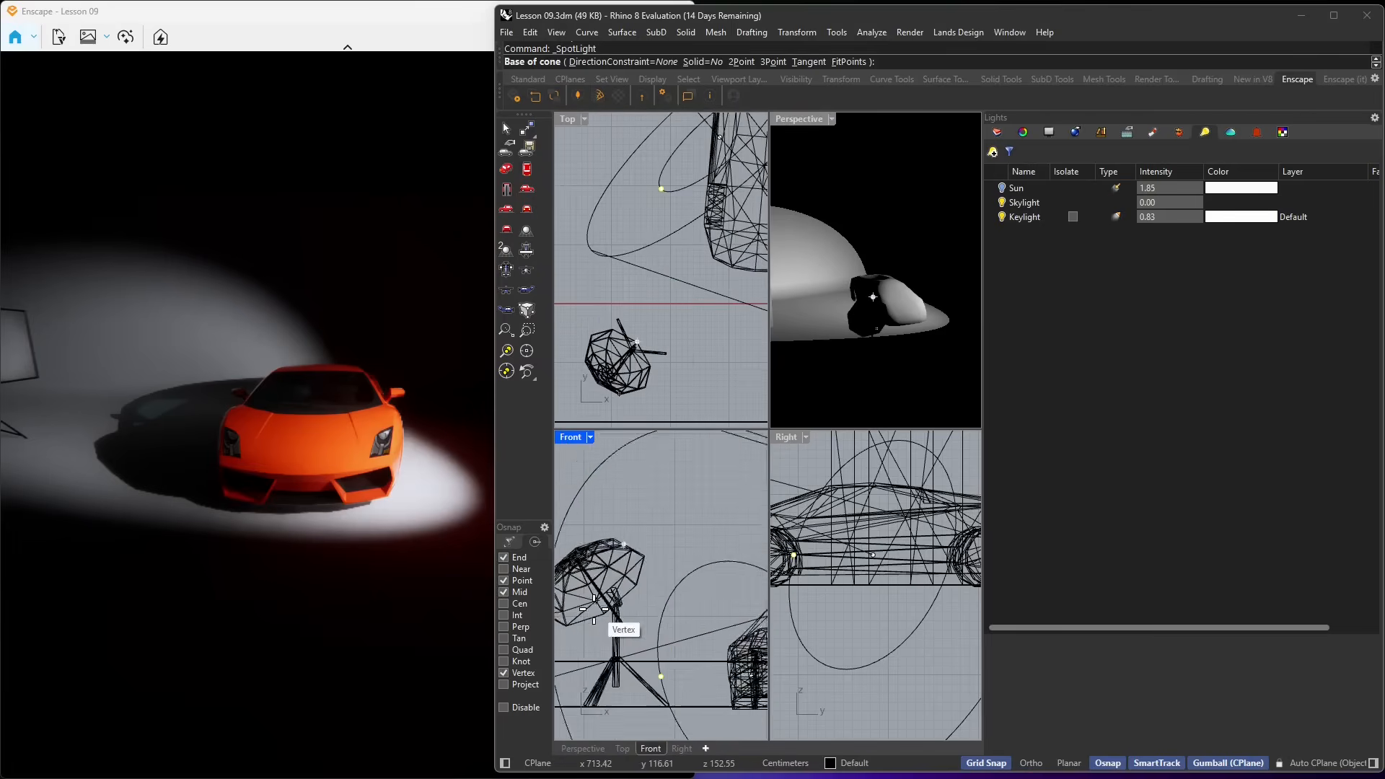
{"action": "scroll", "coordinate": [593, 609], "scroll_direction": "up", "scroll_amount": 2}
{"action": "left_click", "coordinate": [587, 561]}
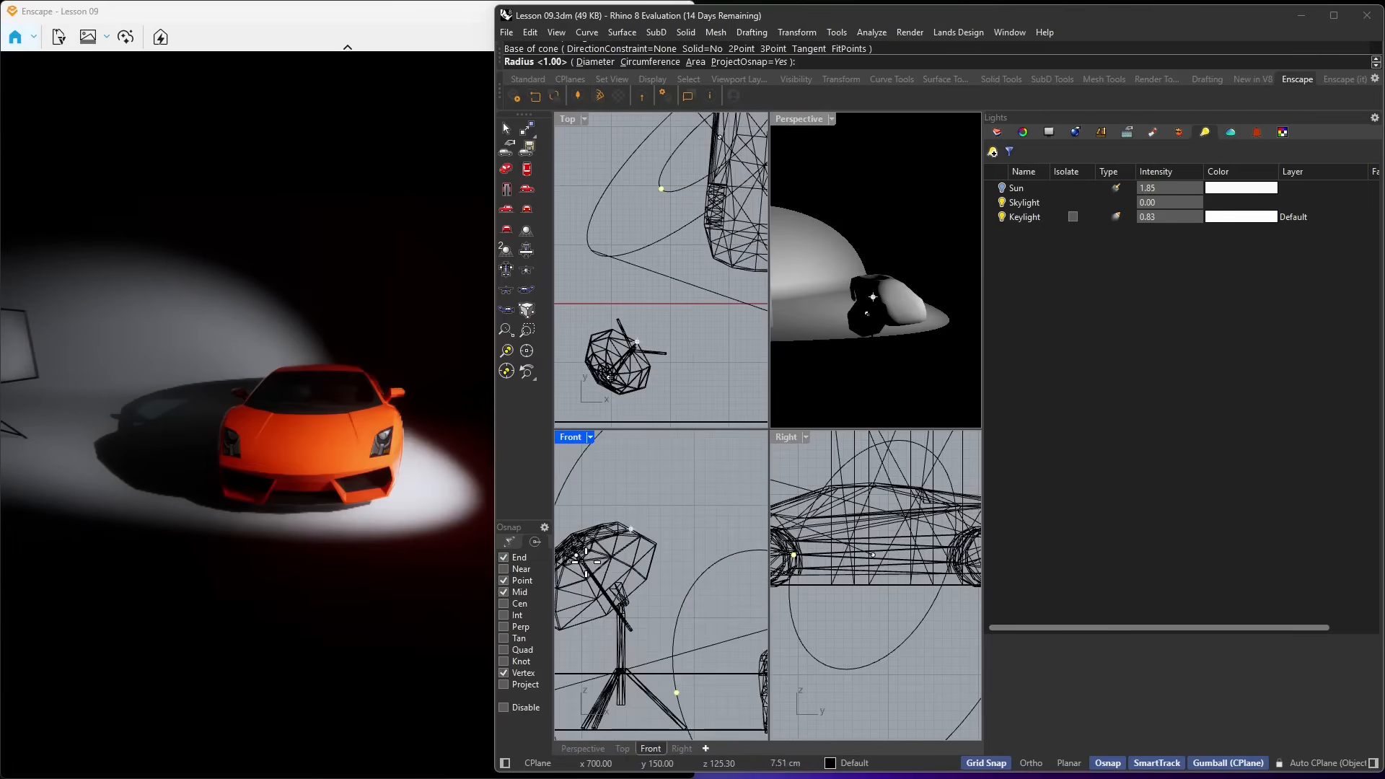
{"action": "key", "text": "Escape"}
Create a second spotlight with its cone base centred on the car and its end at the umbrella lamp
{"action": "scroll", "coordinate": [660, 332], "scroll_direction": "down", "scroll_amount": 3}
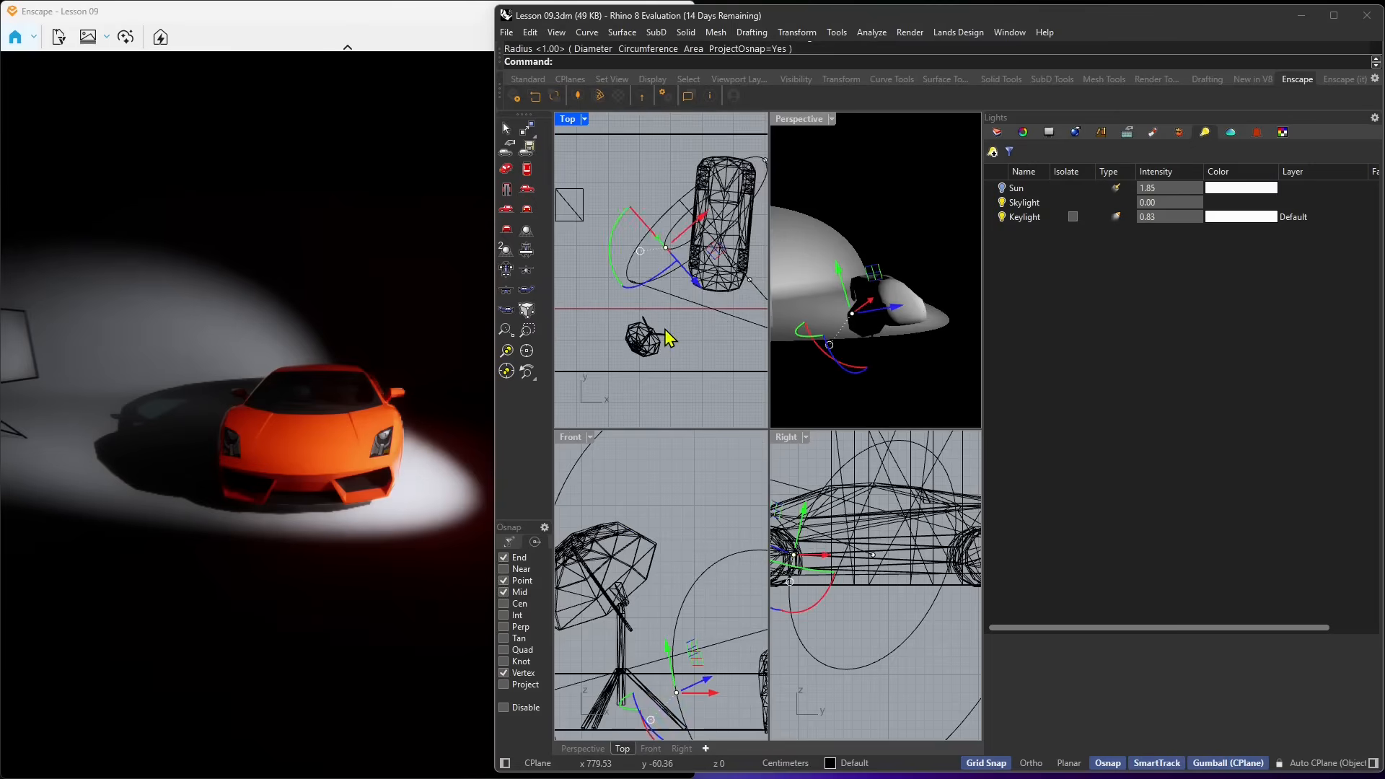
{"action": "left_click", "coordinate": [639, 192]}
{"action": "right_click", "coordinate": [631, 189]}
{"action": "scroll", "coordinate": [618, 283], "scroll_direction": "down", "scroll_amount": 2}
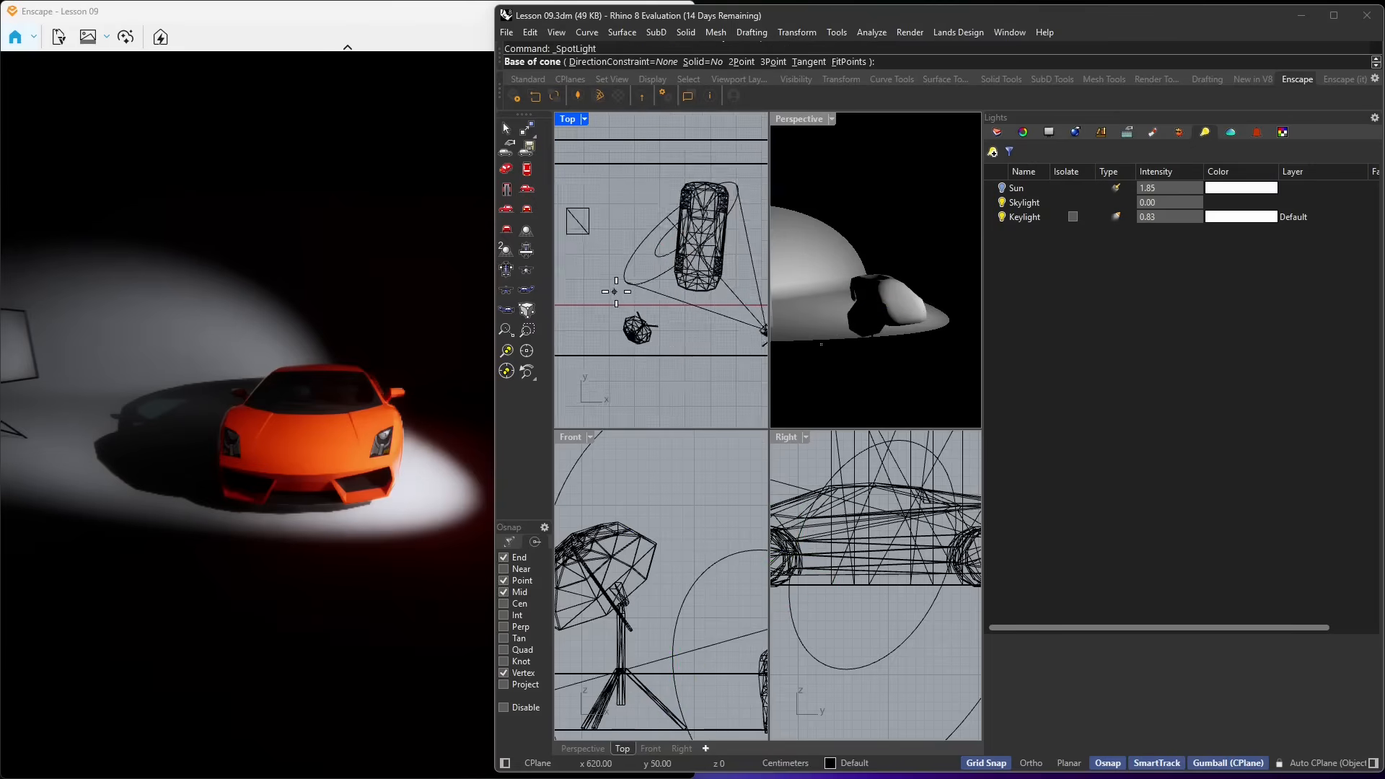
{"action": "scroll", "coordinate": [751, 205], "scroll_direction": "up", "scroll_amount": 4}
{"action": "left_click", "coordinate": [658, 238]}
{"action": "scroll", "coordinate": [660, 241], "scroll_direction": "down", "scroll_amount": 2}
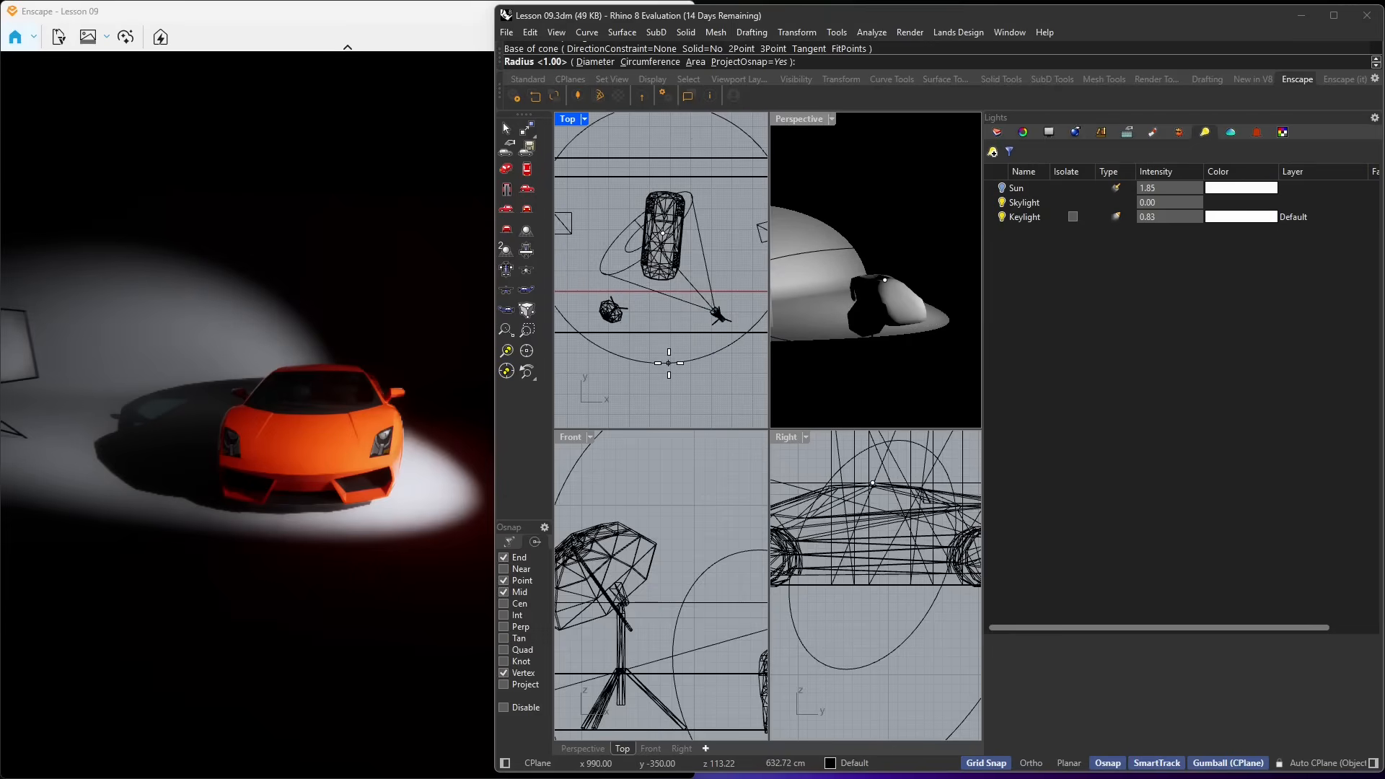
{"action": "left_click", "coordinate": [673, 332]}
{"action": "left_click", "coordinate": [613, 311]}
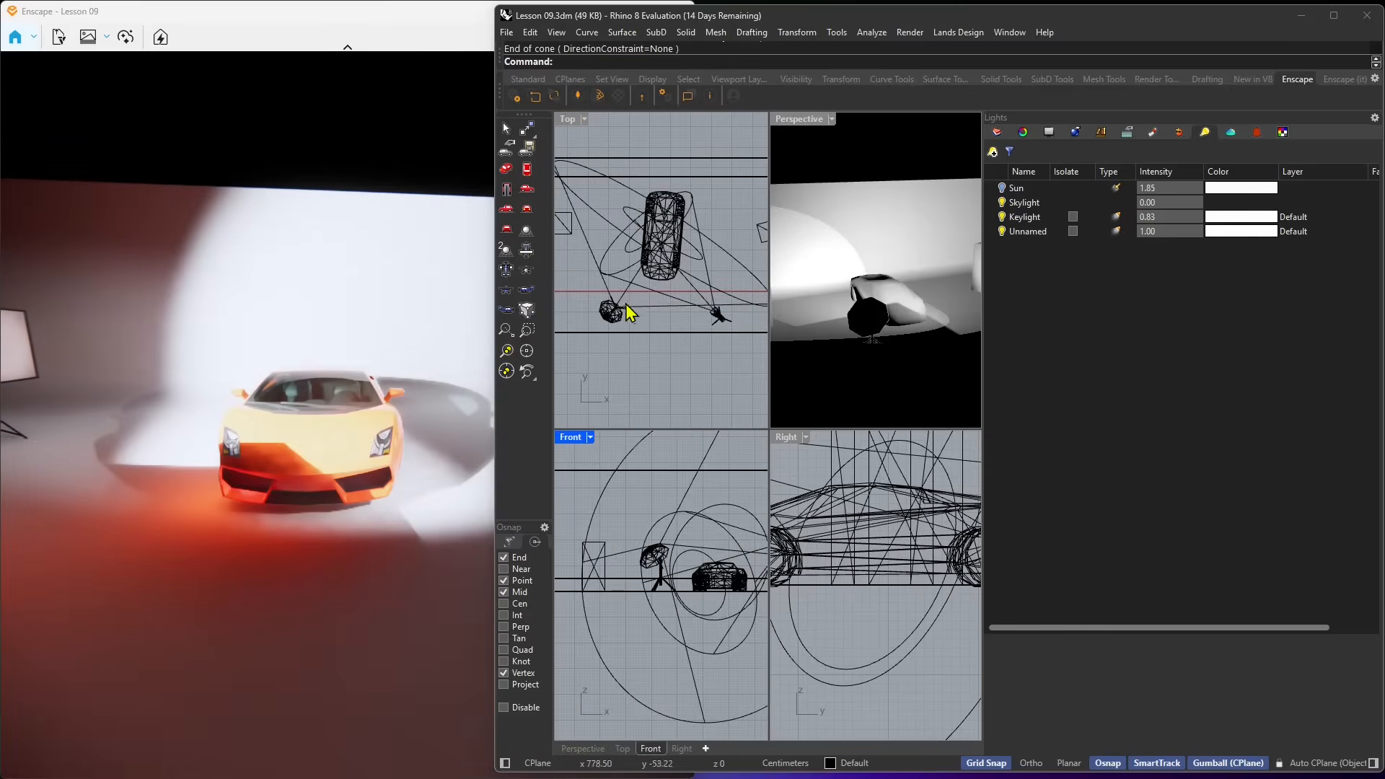
Select the new spotlight and move it slightly in the Top view so its source clears the umbrella lamp
{"action": "left_click", "coordinate": [627, 308]}
{"action": "right_click_drag", "start_coordinate": [702, 563], "coordinate": [658, 578]}
{"action": "scroll", "coordinate": [658, 578], "scroll_direction": "up", "scroll_amount": 6}
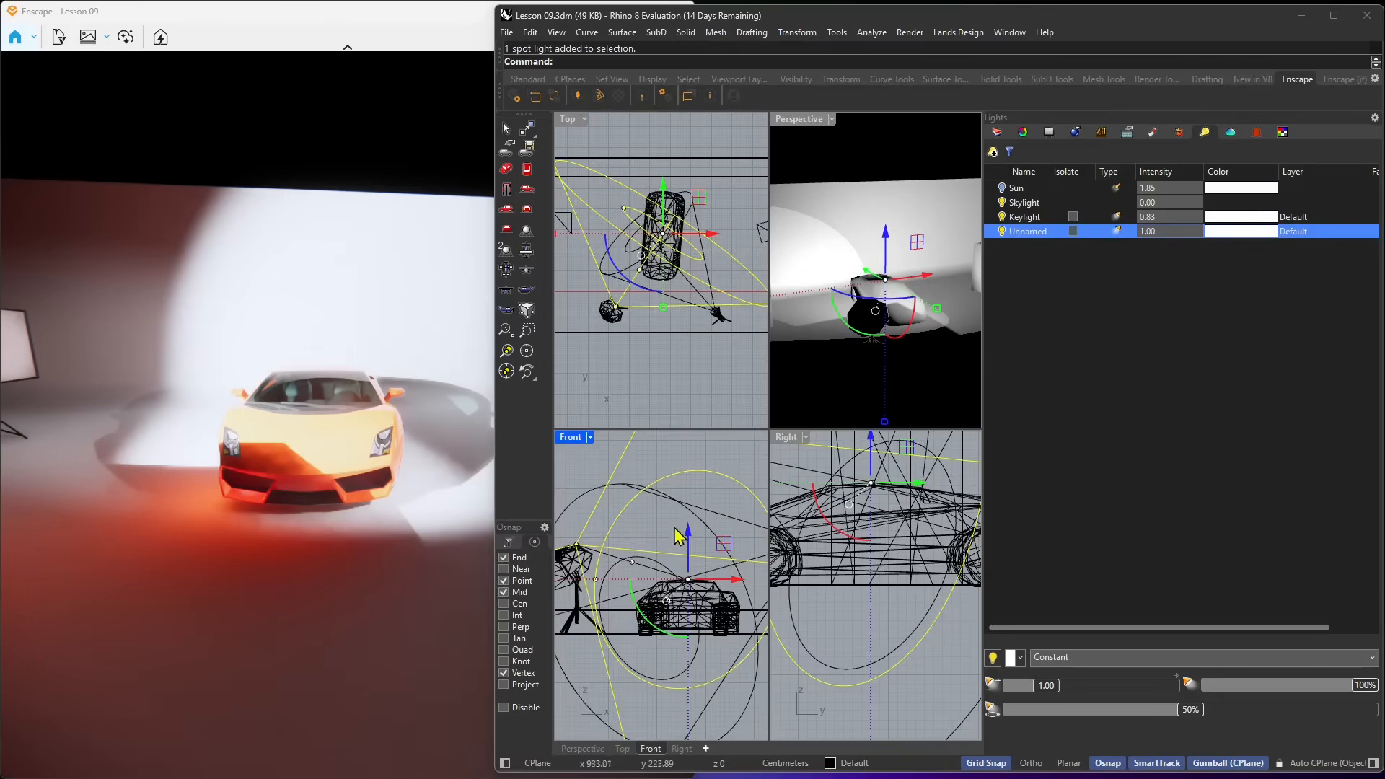
{"action": "scroll", "coordinate": [619, 300], "scroll_direction": "up", "scroll_amount": 4}
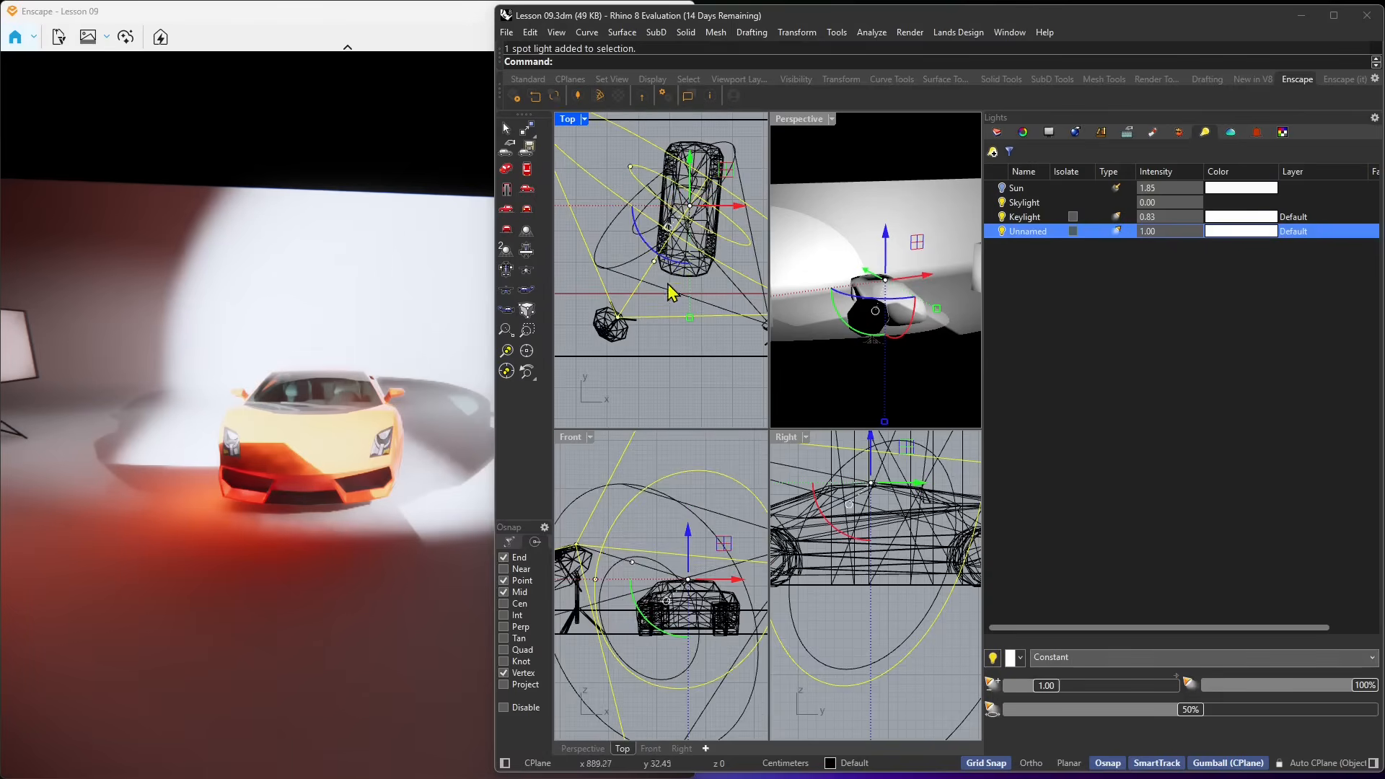
{"action": "left_click_drag", "start_coordinate": [700, 186], "coordinate": [734, 173]}
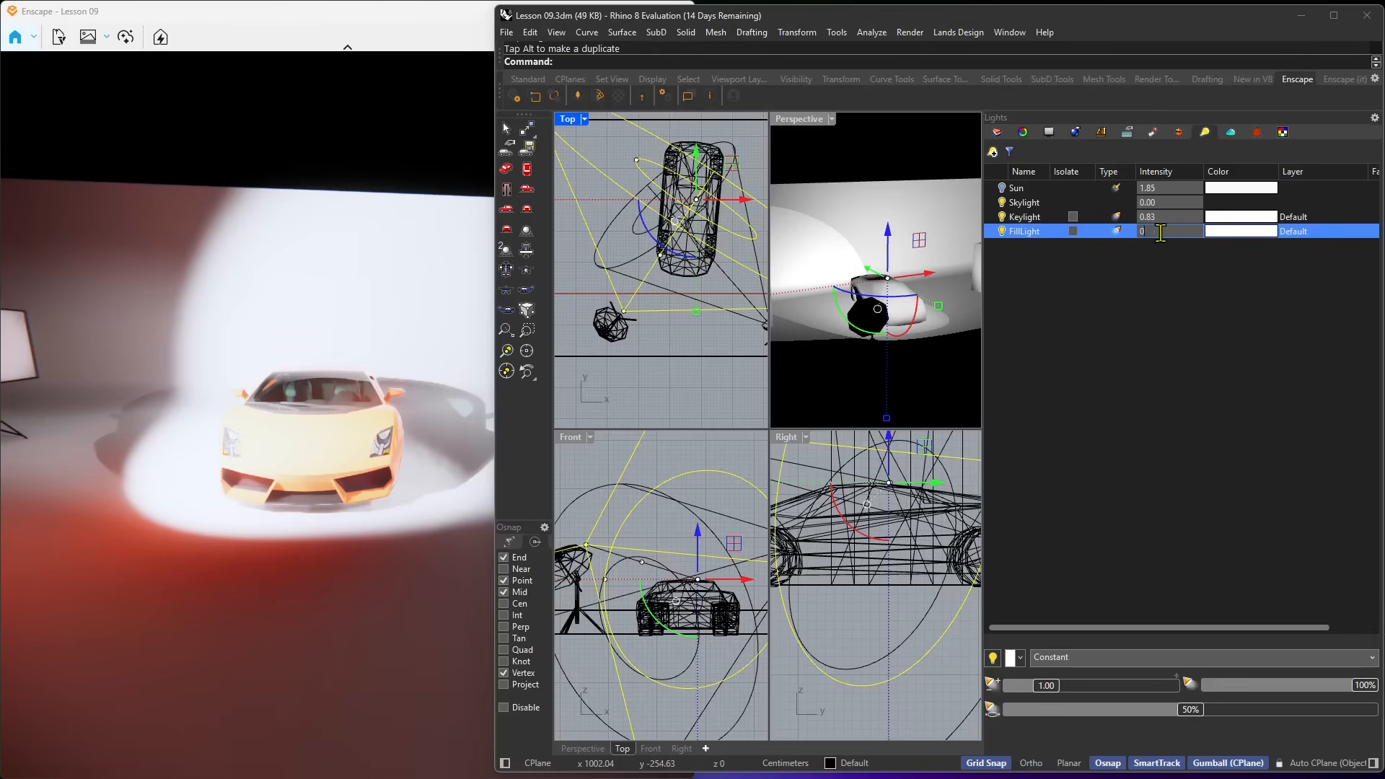
Name the second spotlight FillLight, set its intensity to 0.30 and give it an orange light color
{"action": "key", "text": "Return"}
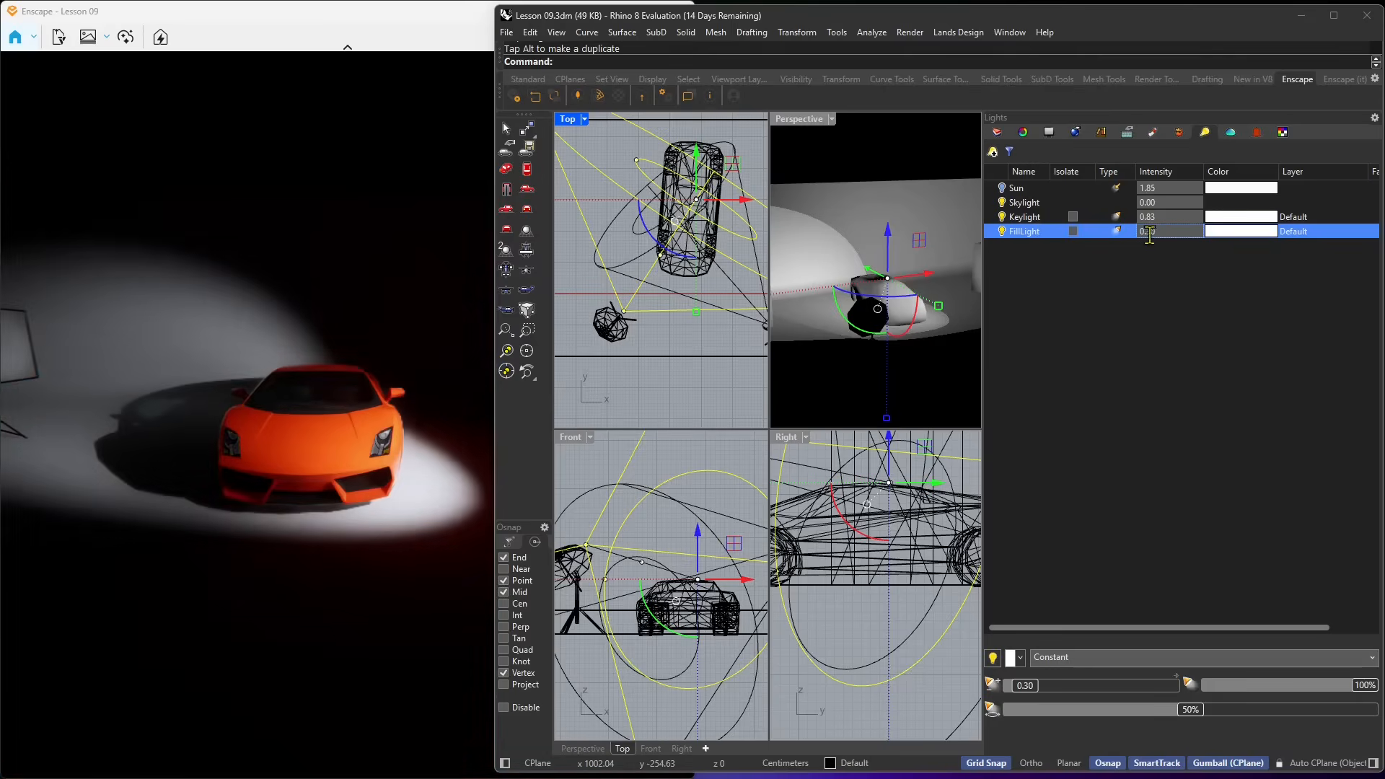
{"action": "double_click", "coordinate": [1166, 232]}
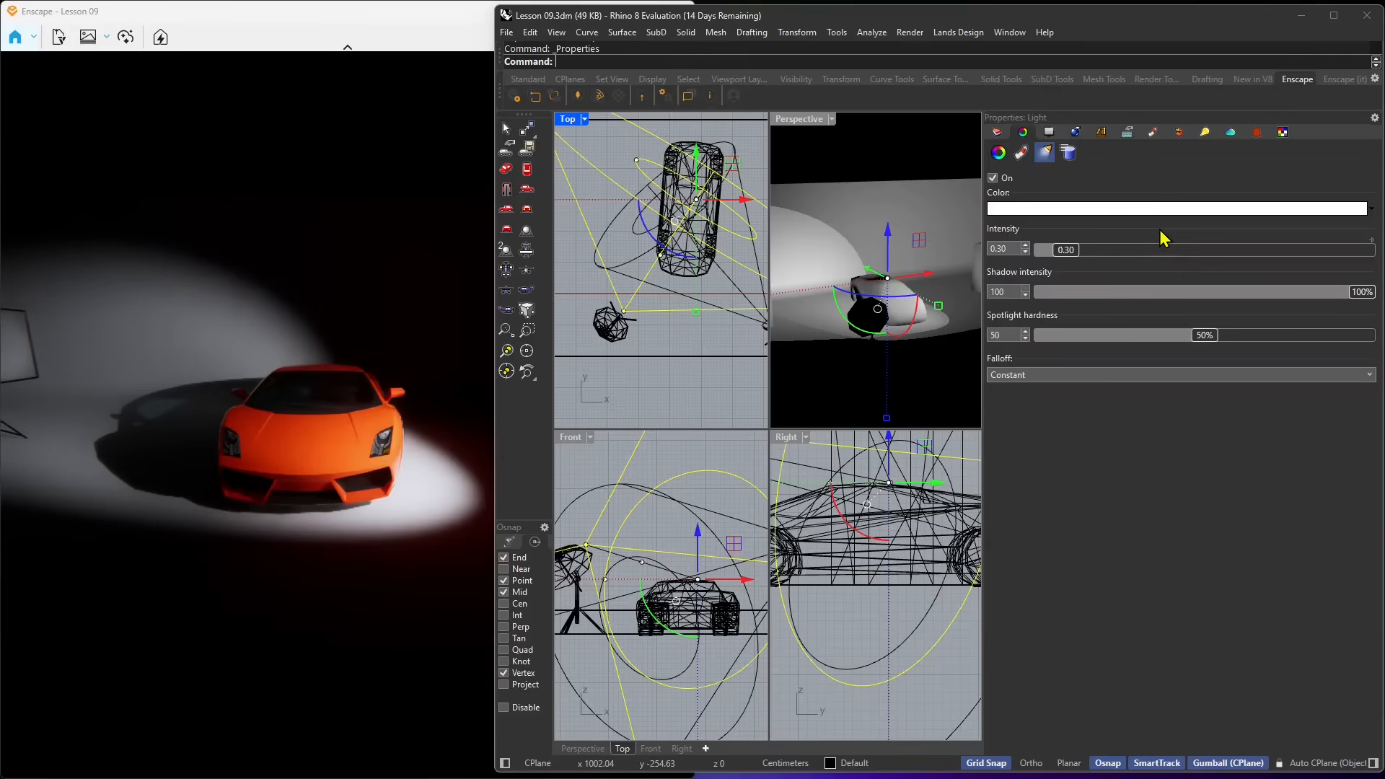
{"action": "left_click", "coordinate": [1090, 208]}
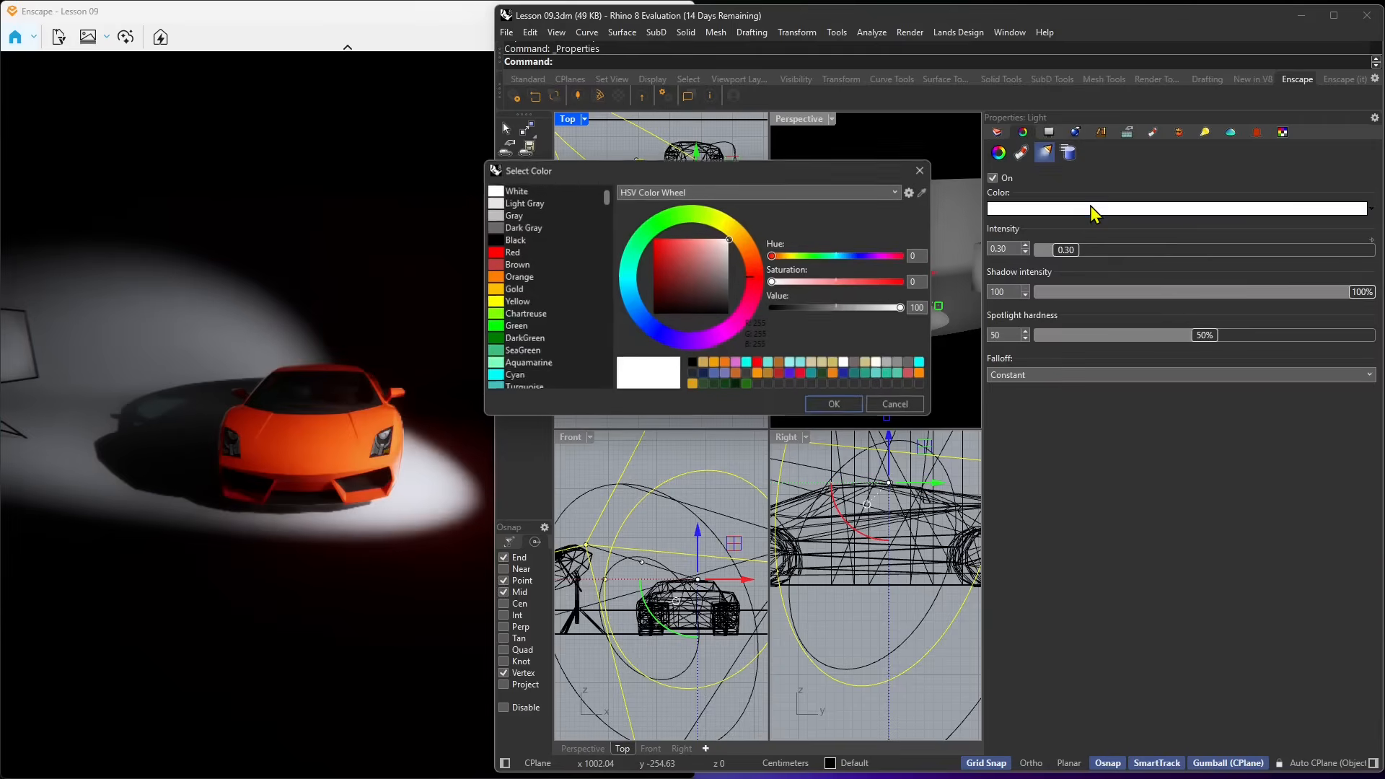
{"action": "left_click", "coordinate": [737, 238]}
{"action": "left_click", "coordinate": [664, 246]}
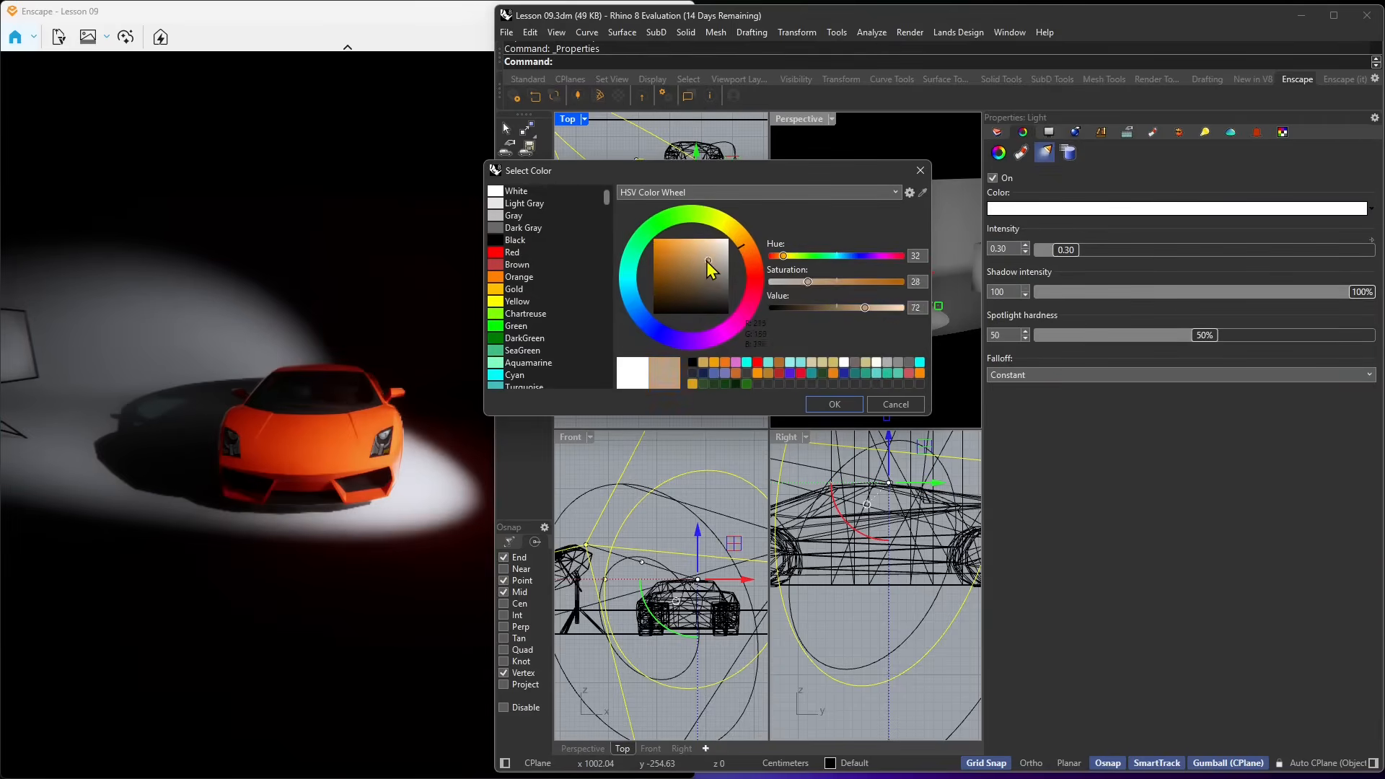
{"action": "left_click", "coordinate": [836, 405]}
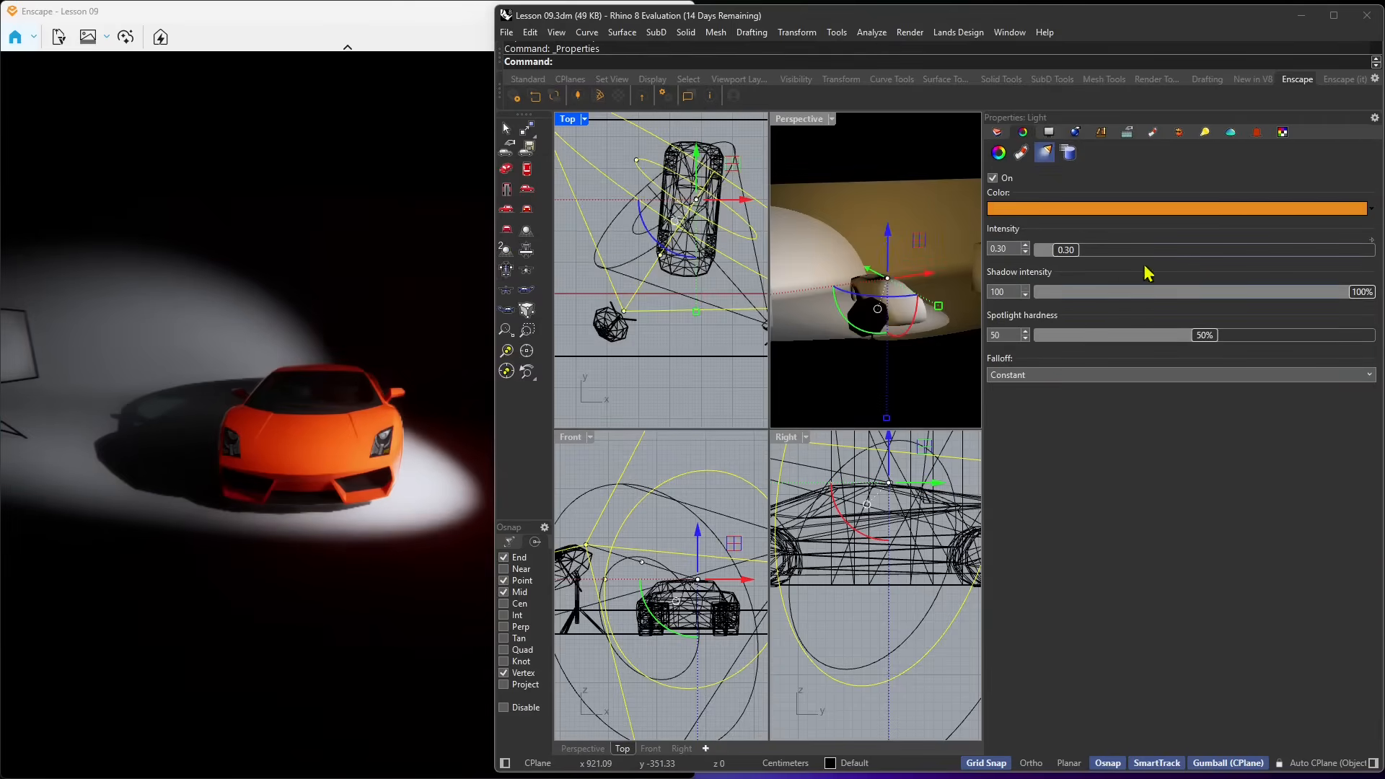
{"action": "left_click", "coordinate": [1205, 132]}
{"action": "left_click", "coordinate": [1036, 310]}
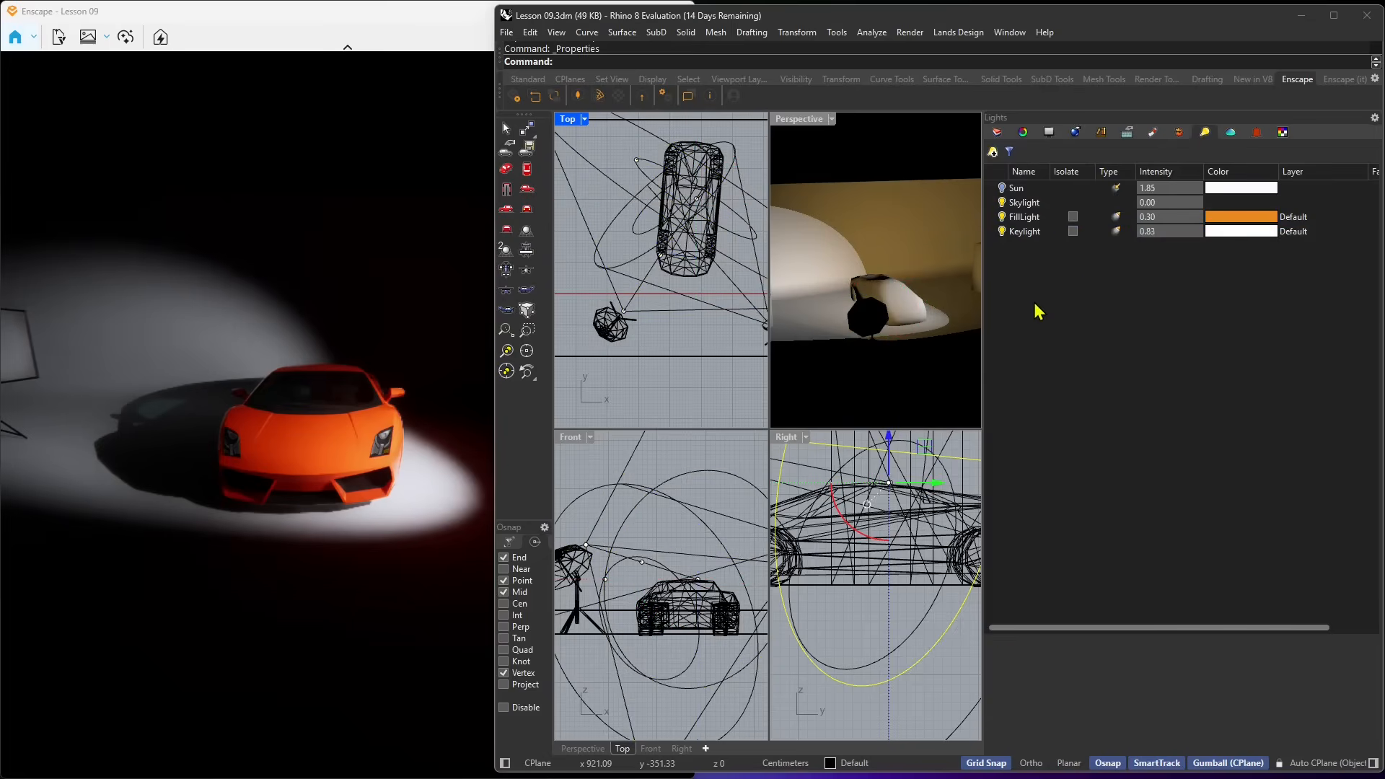
Set the FillLight's intensity to 0.63 in its light properties and return to the list of lights
{"action": "left_click", "coordinate": [1059, 223]}
{"action": "scroll", "coordinate": [683, 306], "scroll_direction": "down", "scroll_amount": 2}
{"action": "scroll", "coordinate": [638, 598], "scroll_direction": "down", "scroll_amount": 2}
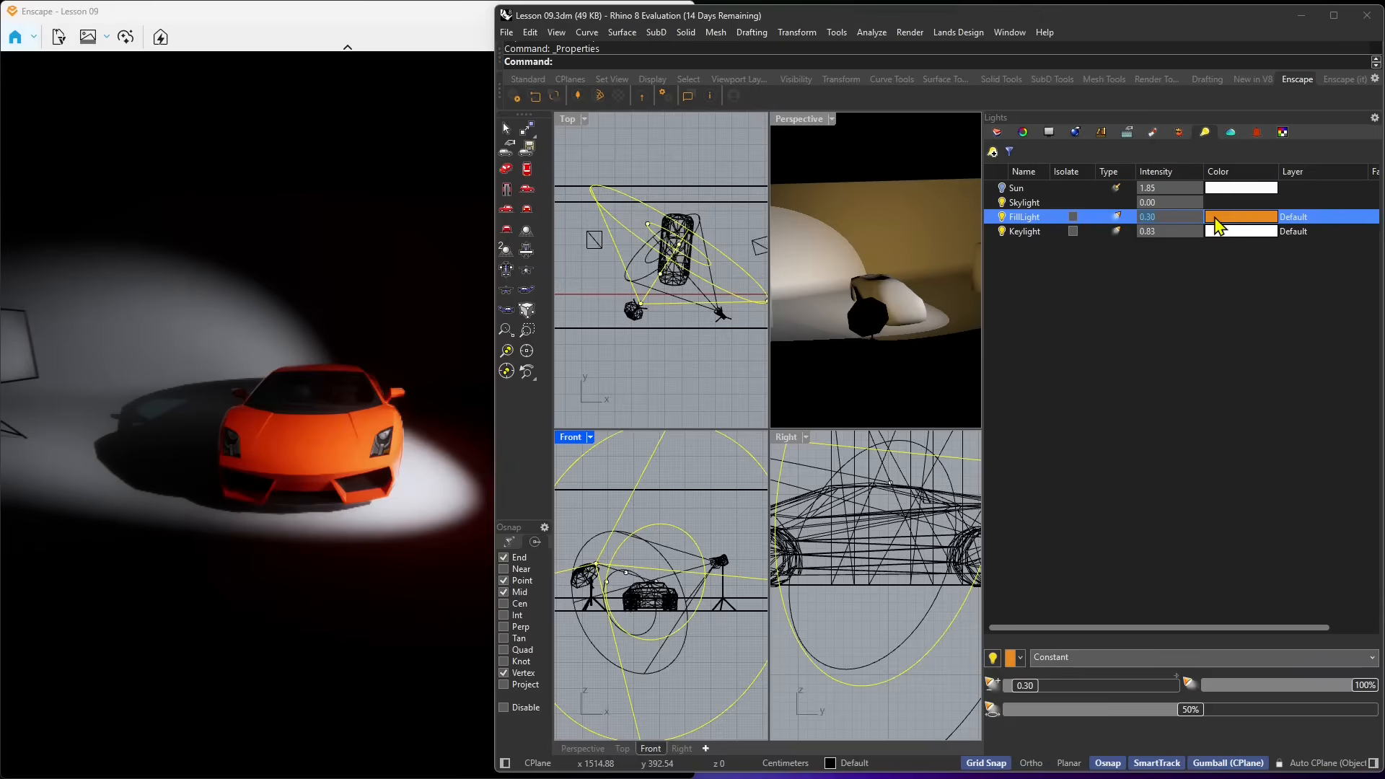
{"action": "double_click", "coordinate": [1171, 220]}
{"action": "mouse_move", "coordinate": [1085, 256]}
{"action": "left_mouse_down"}
{"action": "mouse_move", "coordinate": [1120, 259]}
{"action": "mouse_move", "coordinate": [1085, 262]}
{"action": "left_mouse_up"}
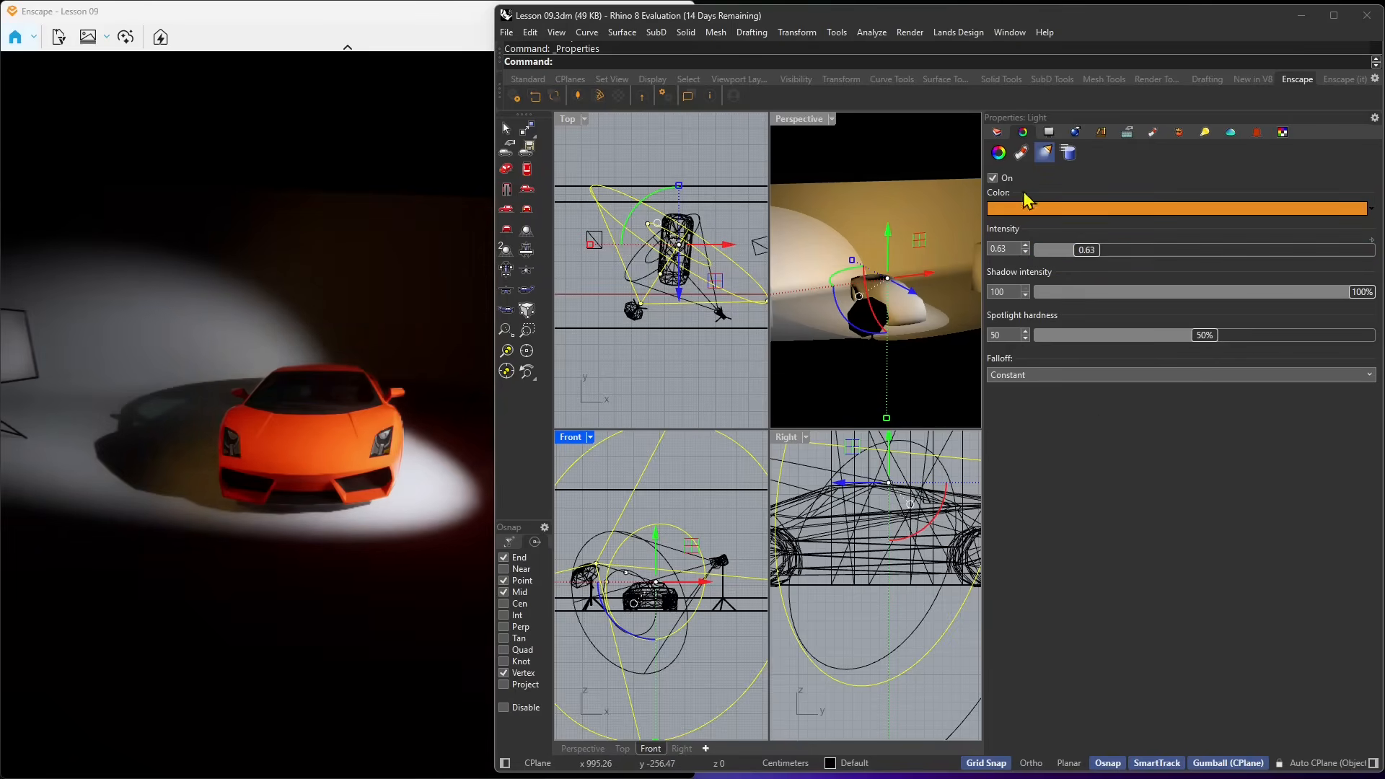
{"action": "left_click", "coordinate": [1176, 134]}
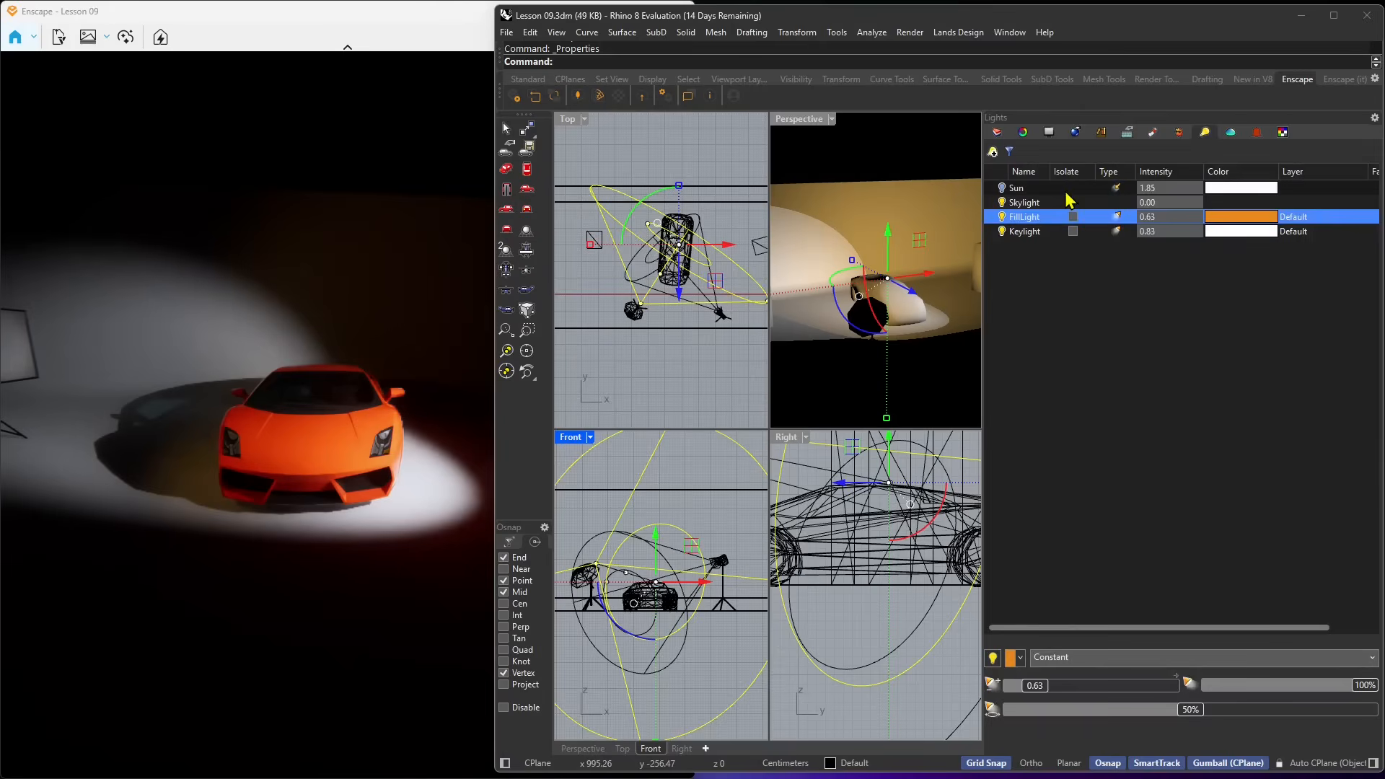
Create a linear light in the Top view, running crosswise just behind the car
{"action": "left_click", "coordinate": [994, 154]}
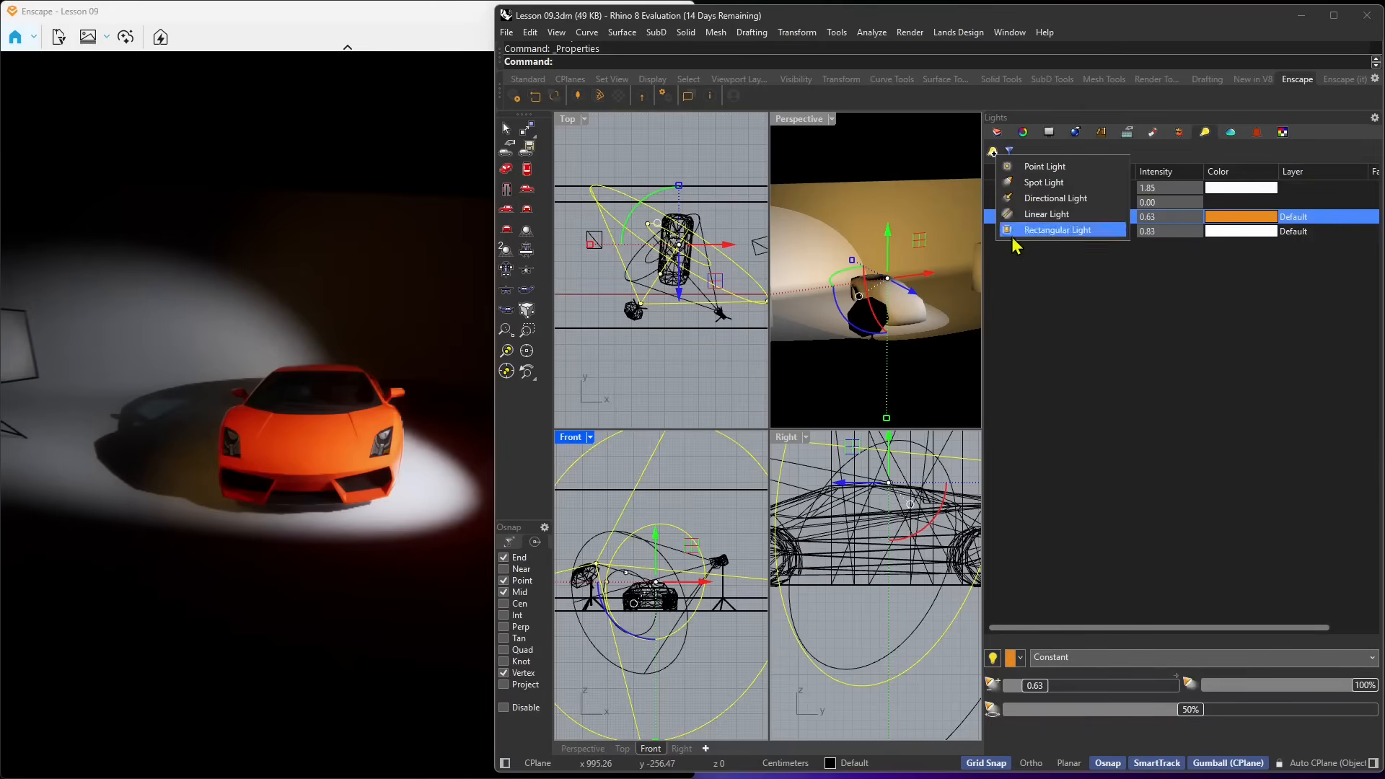
{"action": "left_click", "coordinate": [1050, 216]}
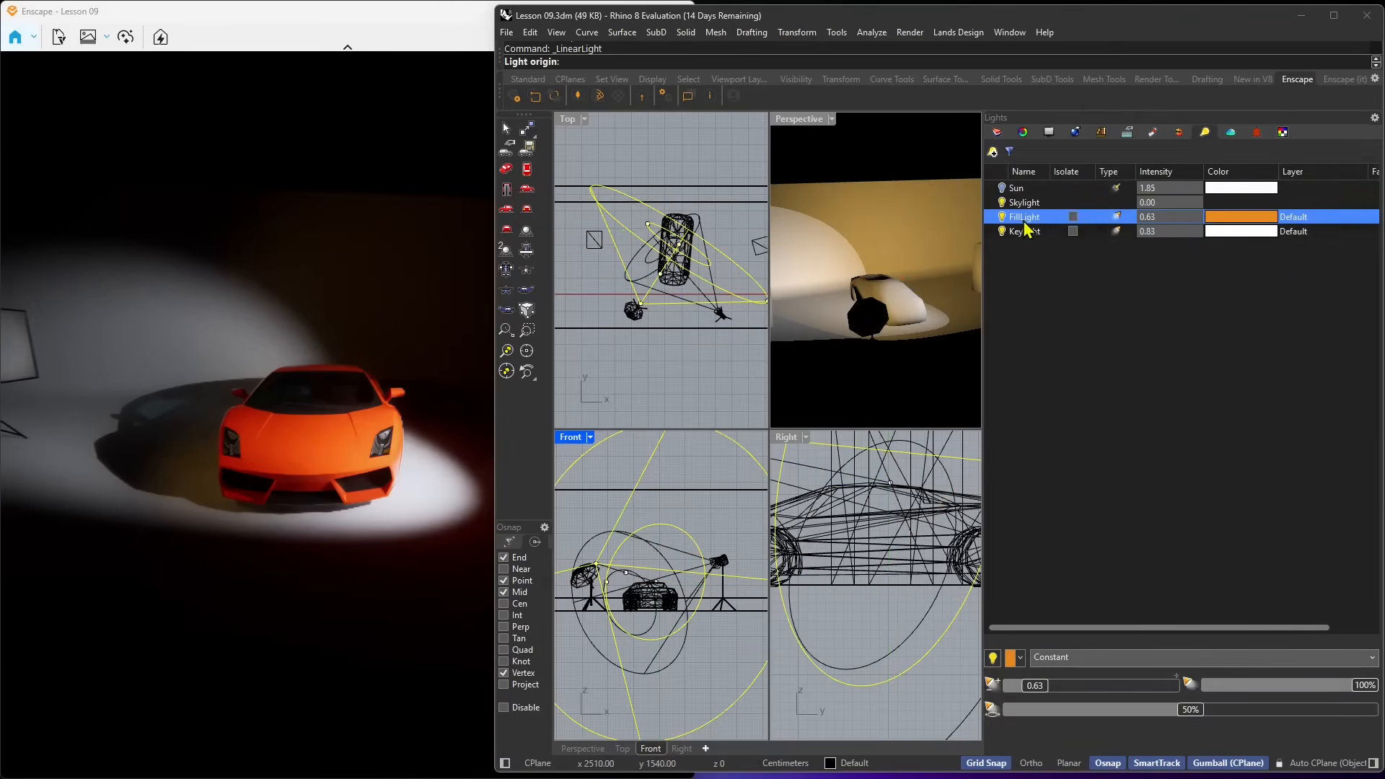
{"action": "scroll", "coordinate": [633, 217], "scroll_direction": "up", "scroll_amount": 5}
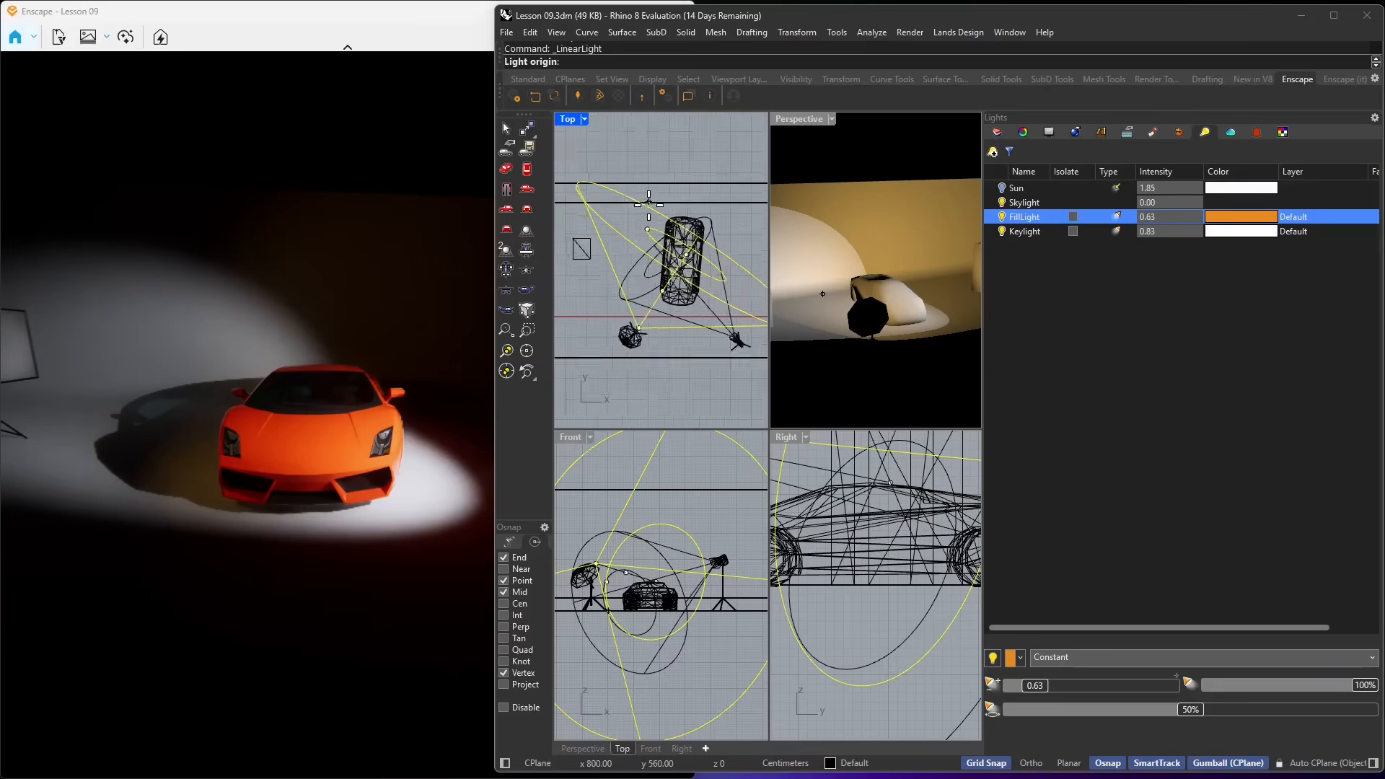
{"action": "left_click", "coordinate": [633, 216]}
{"action": "scroll", "coordinate": [634, 216], "scroll_direction": "down", "scroll_amount": 5}
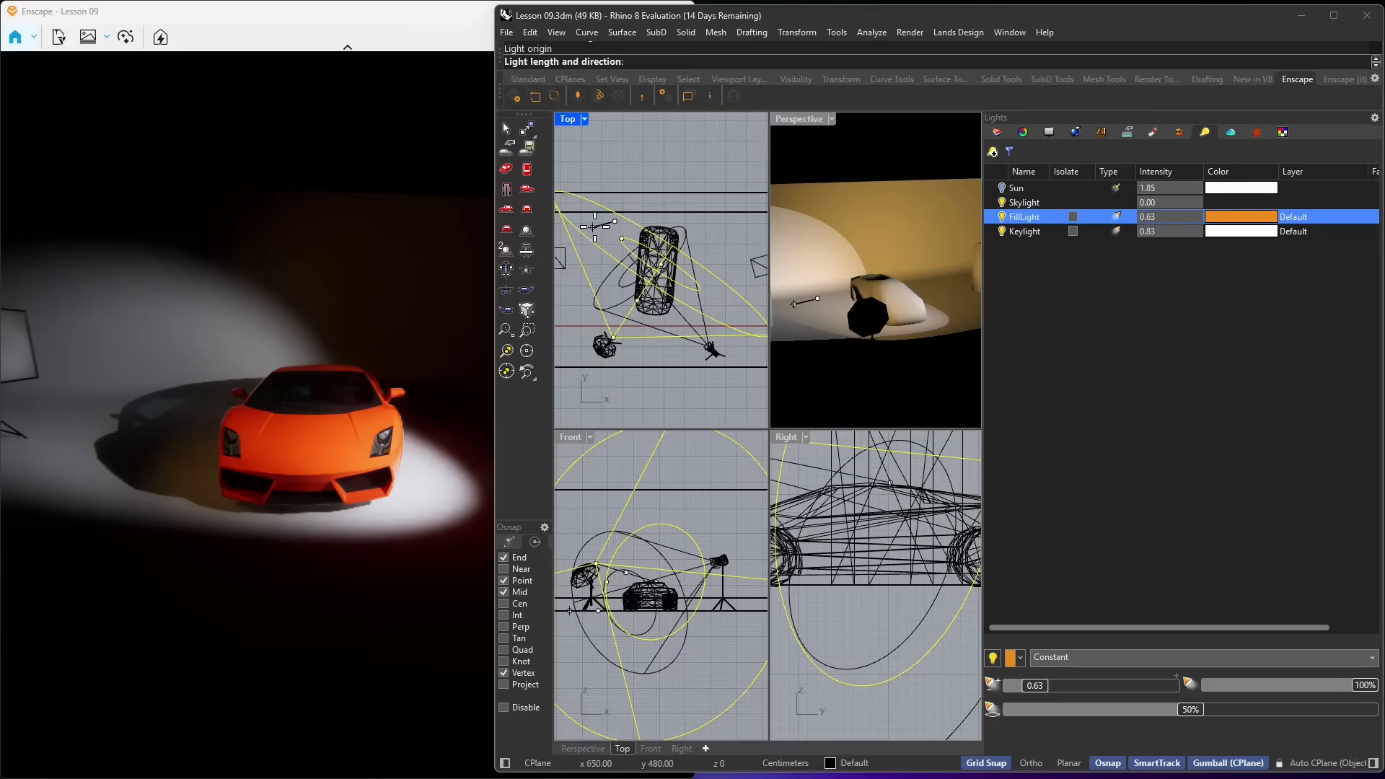
{"action": "left_click", "coordinate": [708, 225]}
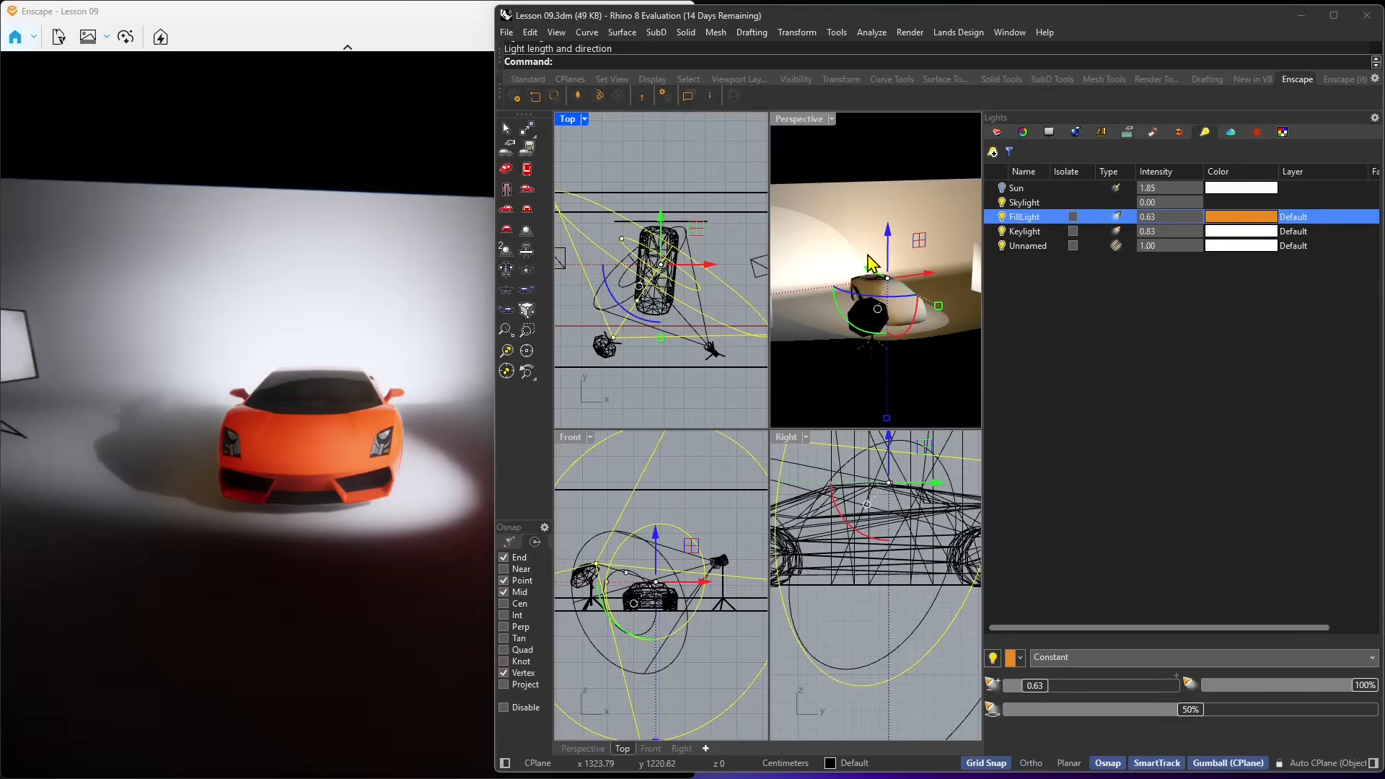
Move the still-selected FillLight slightly up in the Perspective view and lower it in the Front view
{"action": "left_click_drag", "start_coordinate": [889, 249], "coordinate": [893, 240]}
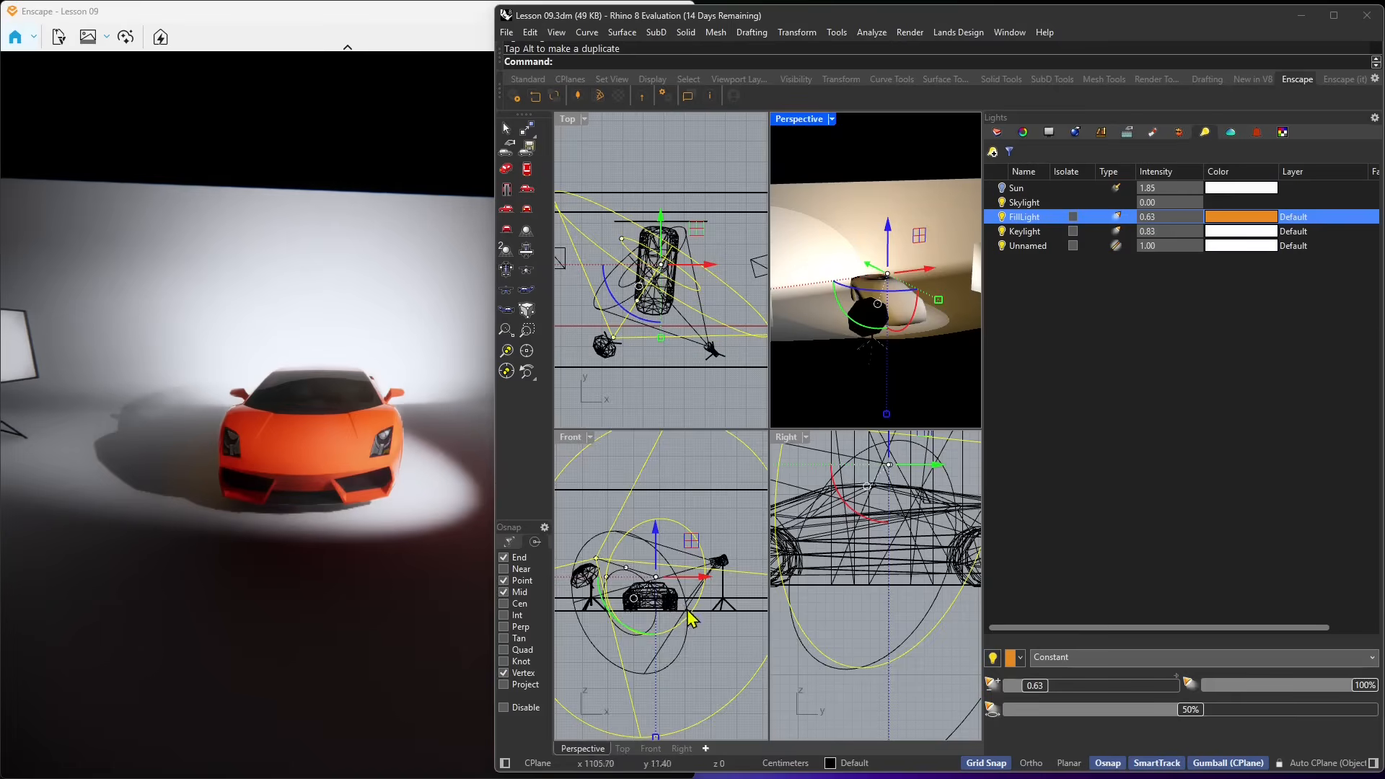
{"action": "scroll", "coordinate": [635, 556], "scroll_direction": "up", "scroll_amount": 4}
{"action": "left_click_drag", "start_coordinate": [621, 498], "coordinate": [619, 559]}
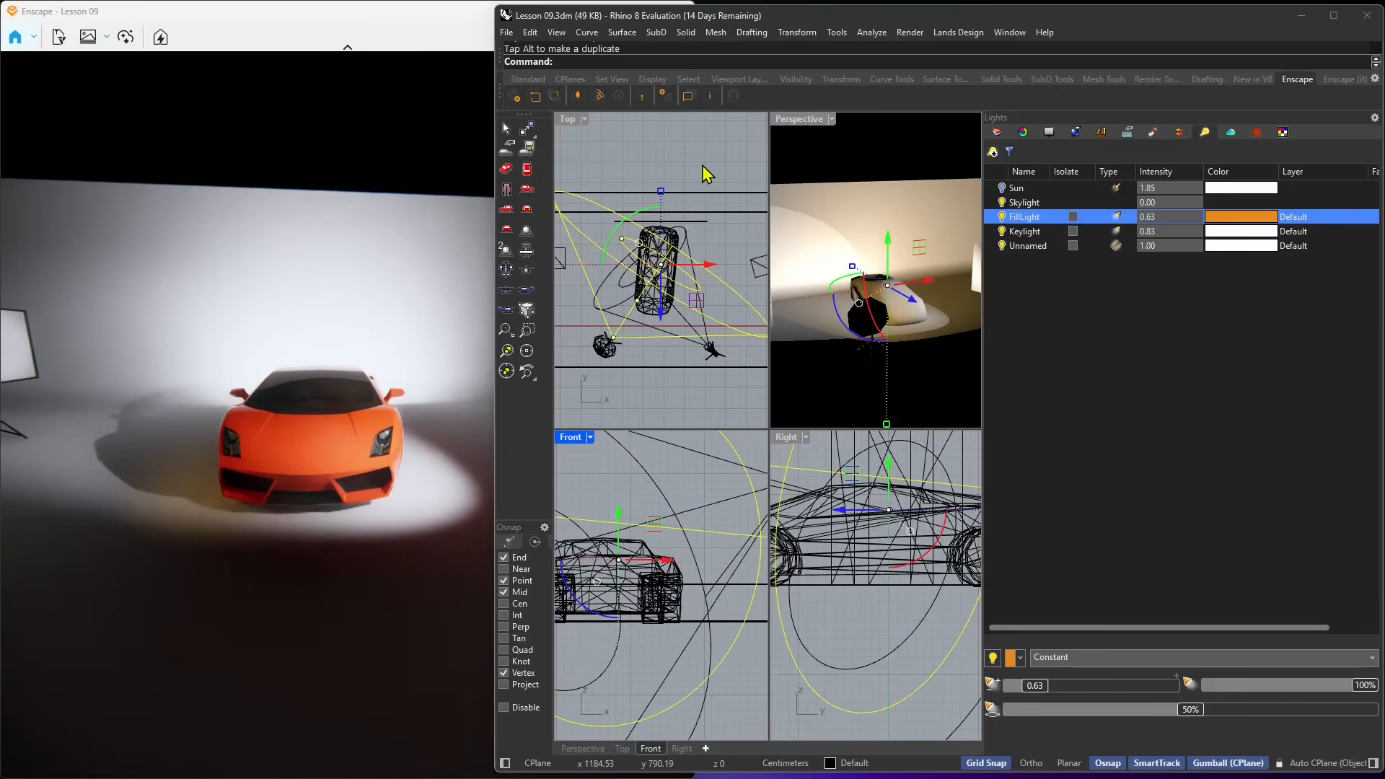
Select the linear light behind the car and raise it slightly above the floor in the Front view
{"action": "left_click", "coordinate": [690, 165]}
{"action": "left_click", "coordinate": [687, 222]}
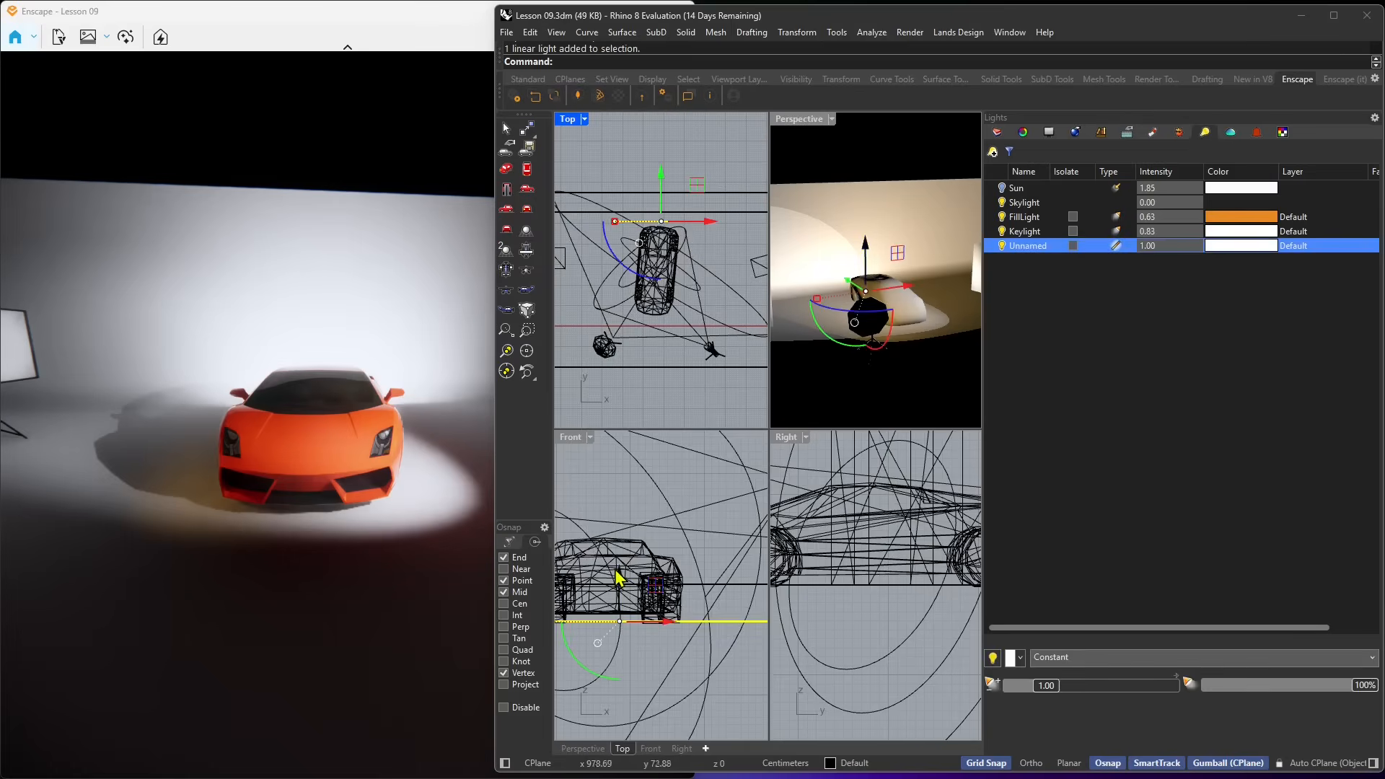
{"action": "left_click_drag", "start_coordinate": [619, 571], "coordinate": [621, 565]}
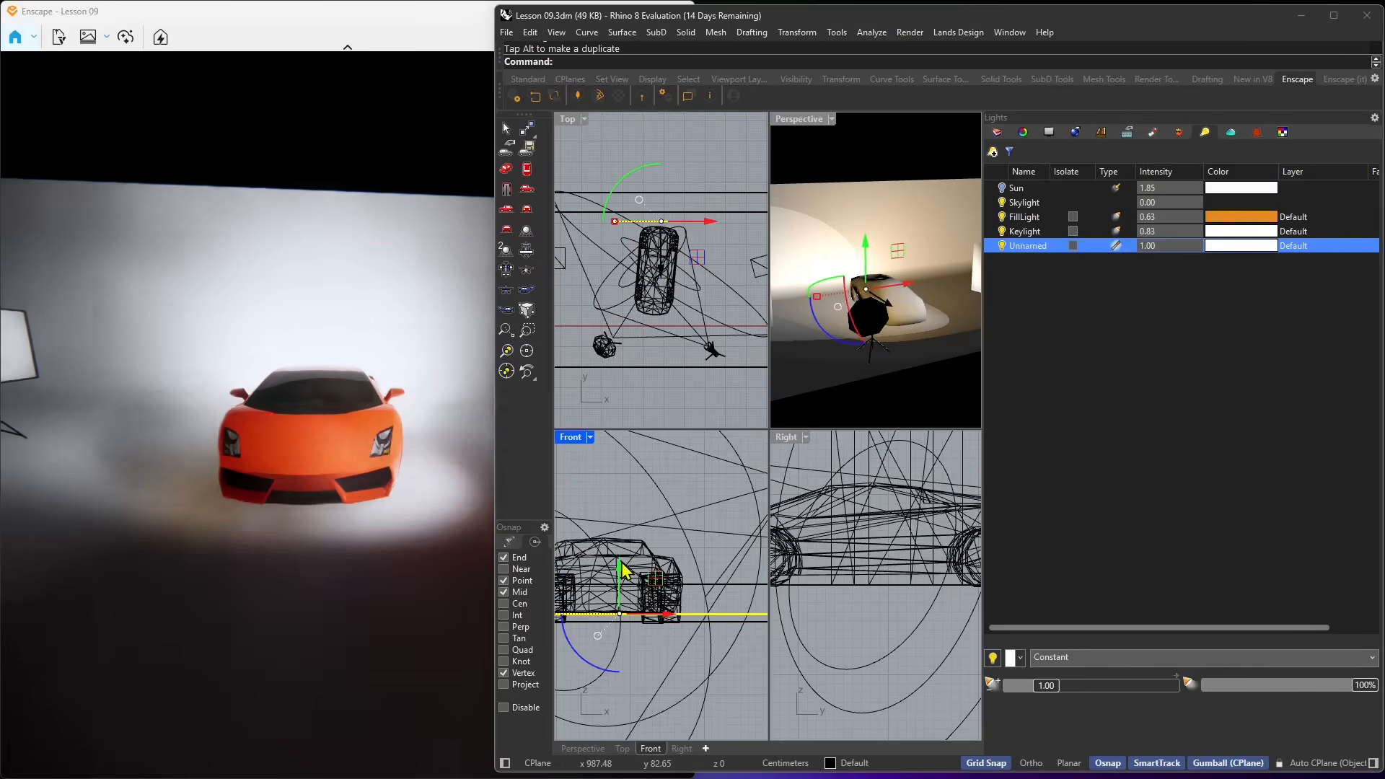
Give the linear light a red color with hue 7, saturation 100 and value 90
{"action": "left_click", "coordinate": [1225, 253]}
{"action": "left_click", "coordinate": [743, 279]}
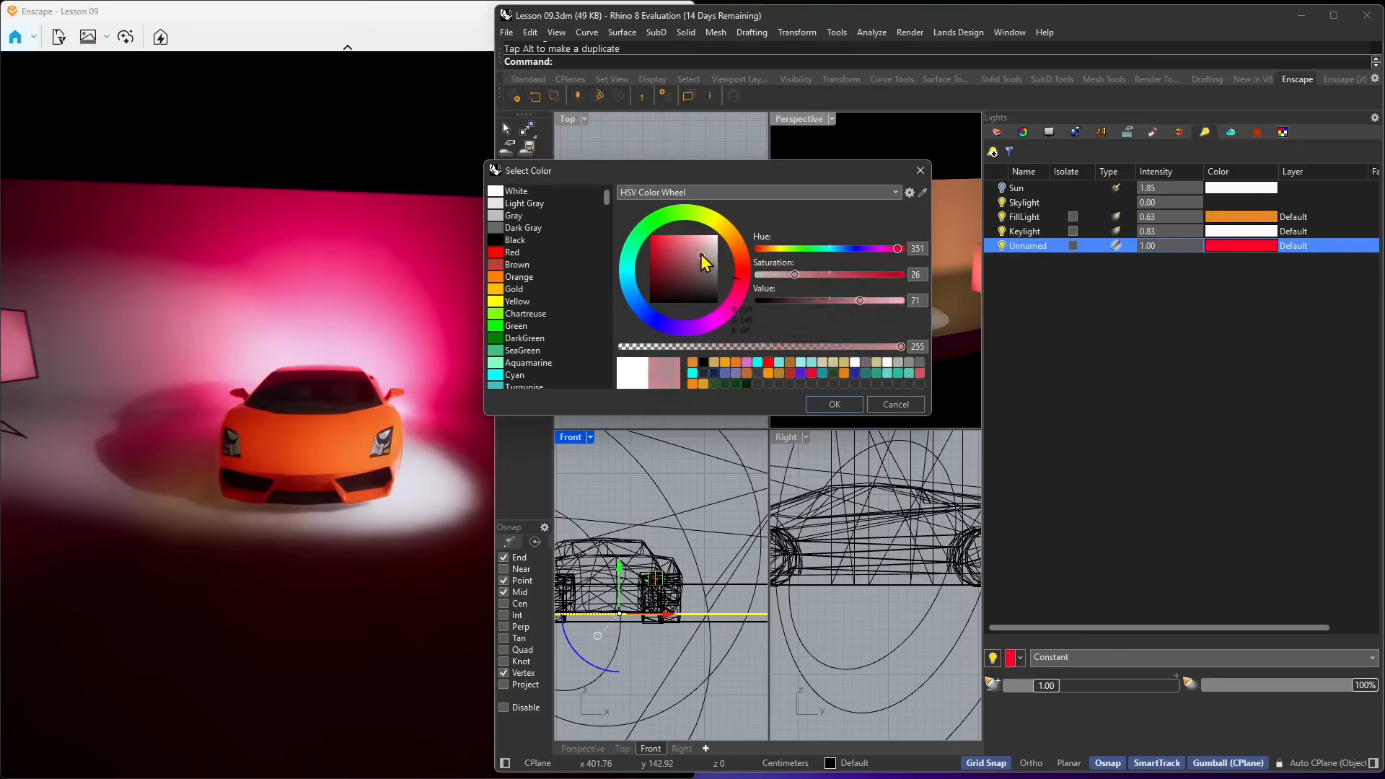
{"action": "left_click", "coordinate": [655, 239]}
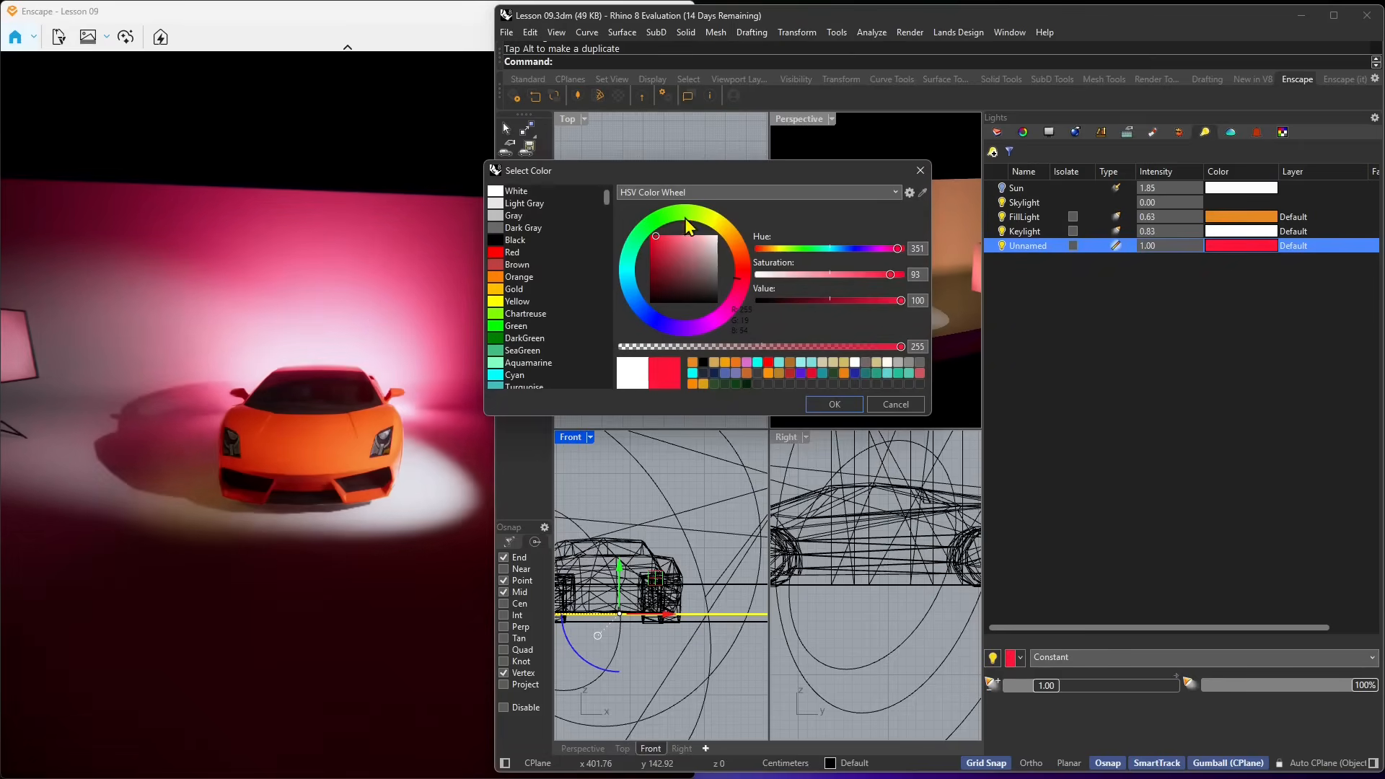
{"action": "left_click", "coordinate": [734, 249]}
{"action": "left_click", "coordinate": [736, 254]}
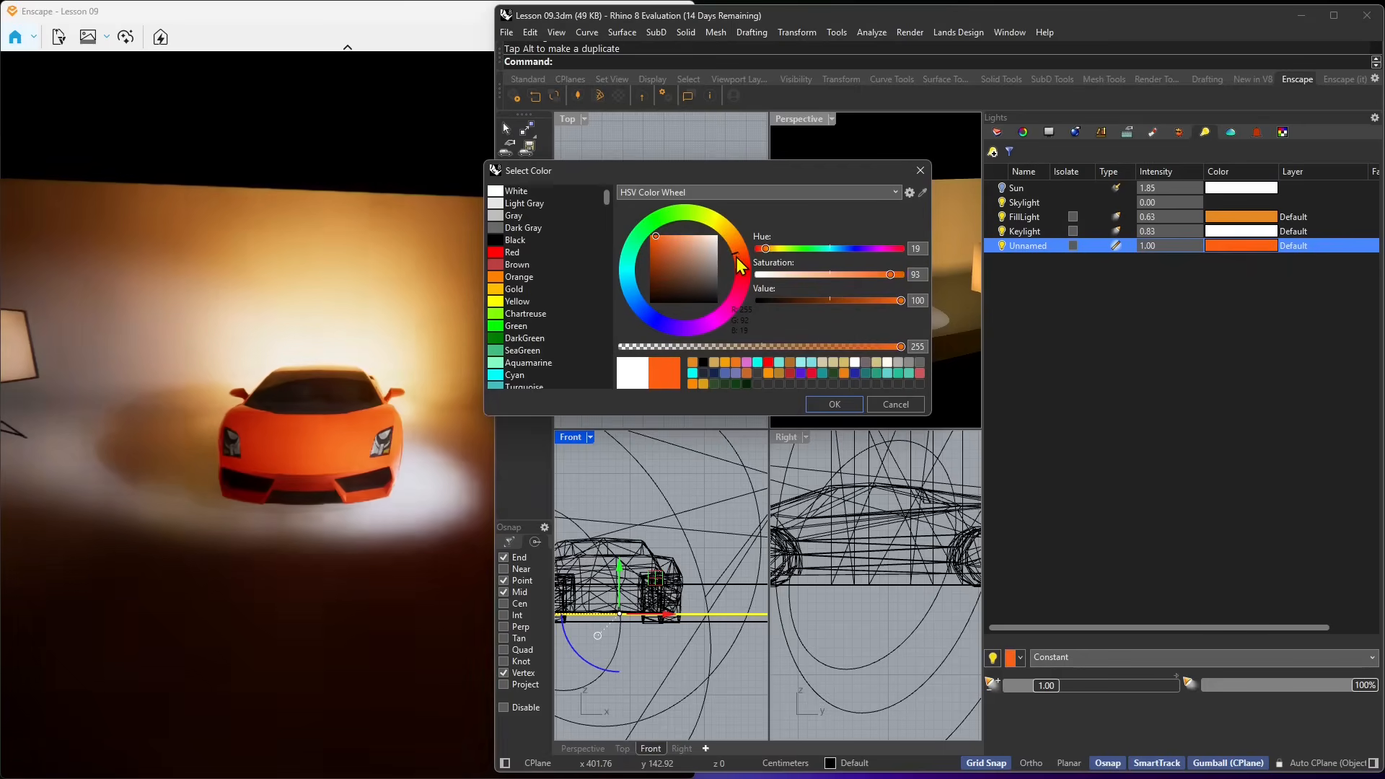
{"action": "left_click", "coordinate": [674, 252]}
{"action": "left_click", "coordinate": [648, 243]}
{"action": "left_click", "coordinate": [741, 263]}
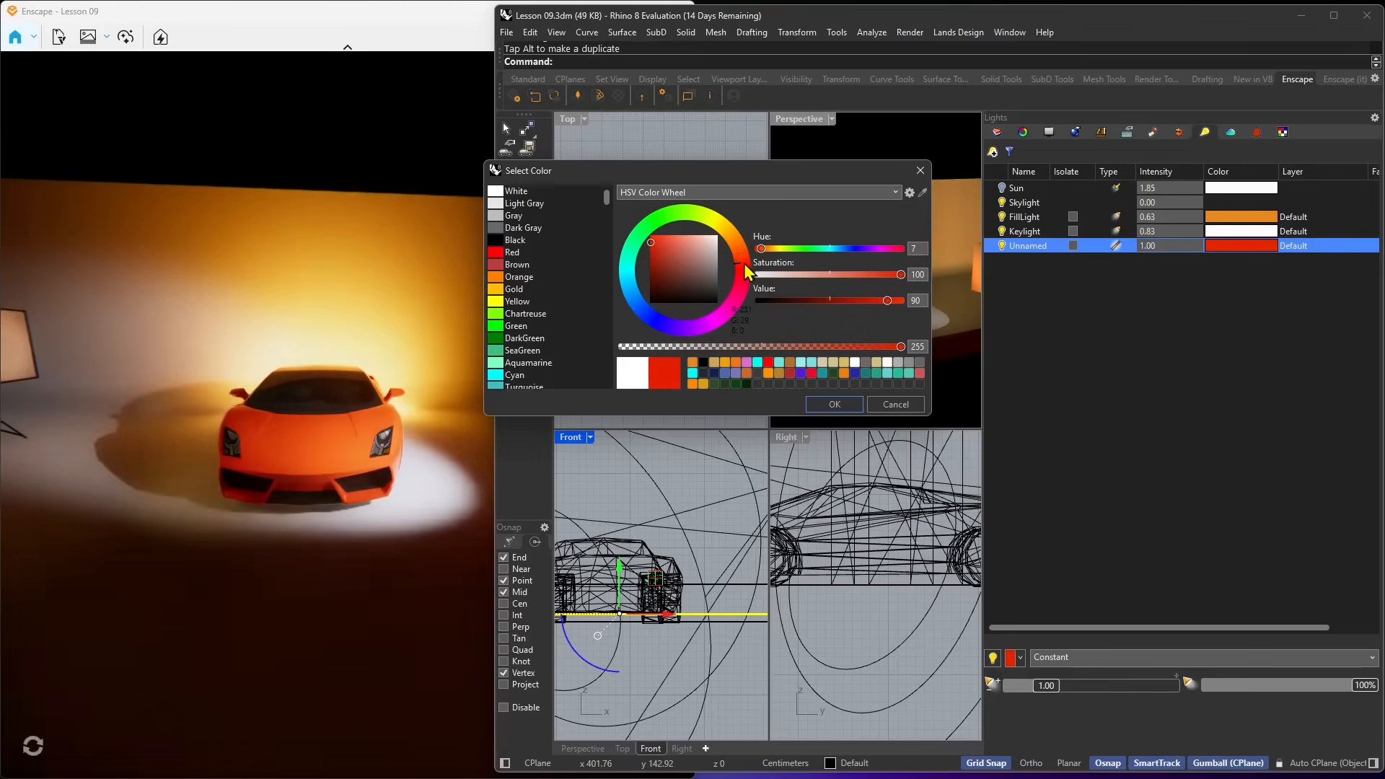
{"action": "left_click", "coordinate": [835, 404]}
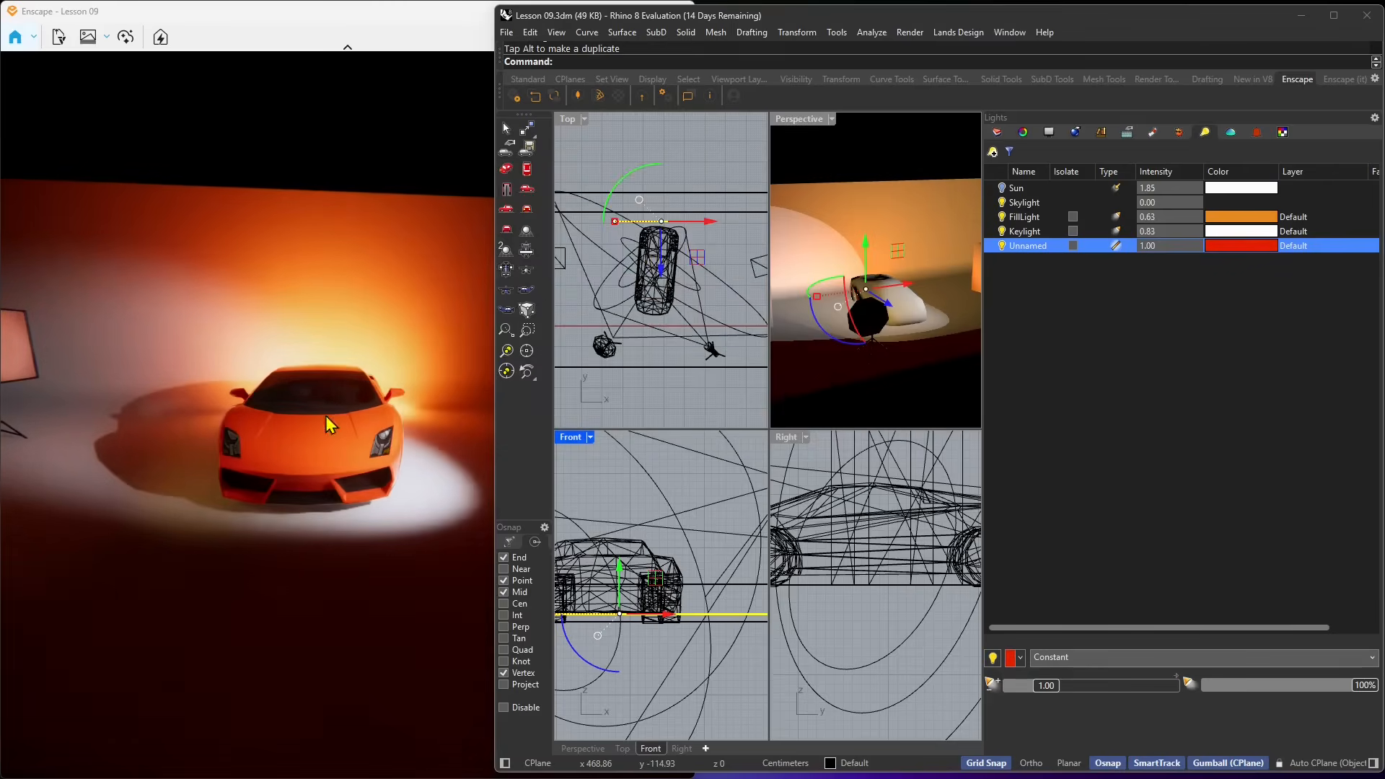
Inspect the red glow from an angle in Enscape, then select the linear light and nudge it vertically in Rhino's Front view
{"action": "right_click_drag", "start_coordinate": [326, 442], "coordinate": [461, 442]}
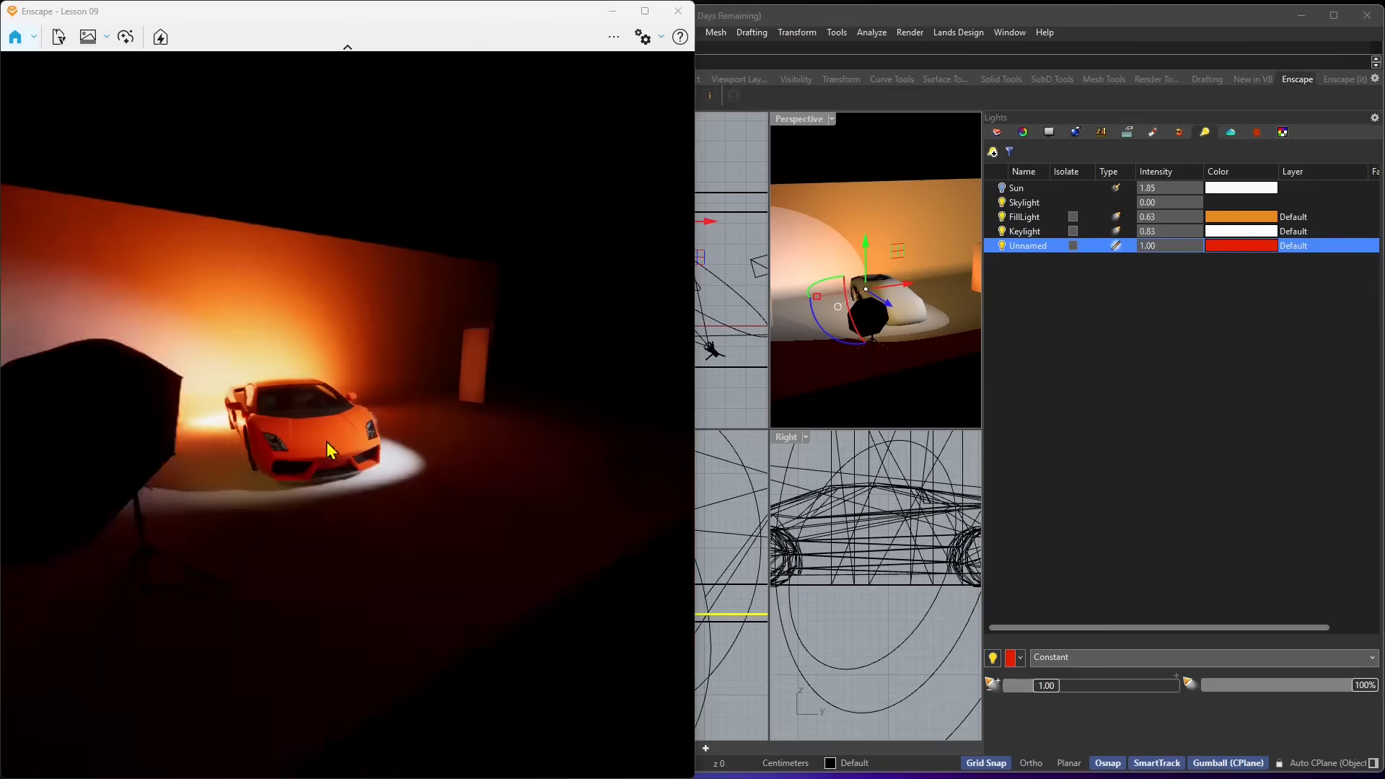
{"action": "scroll", "coordinate": [326, 441], "scroll_direction": "up", "scroll_amount": 1}
{"action": "scroll", "coordinate": [341, 436], "scroll_direction": "up", "scroll_amount": 1}
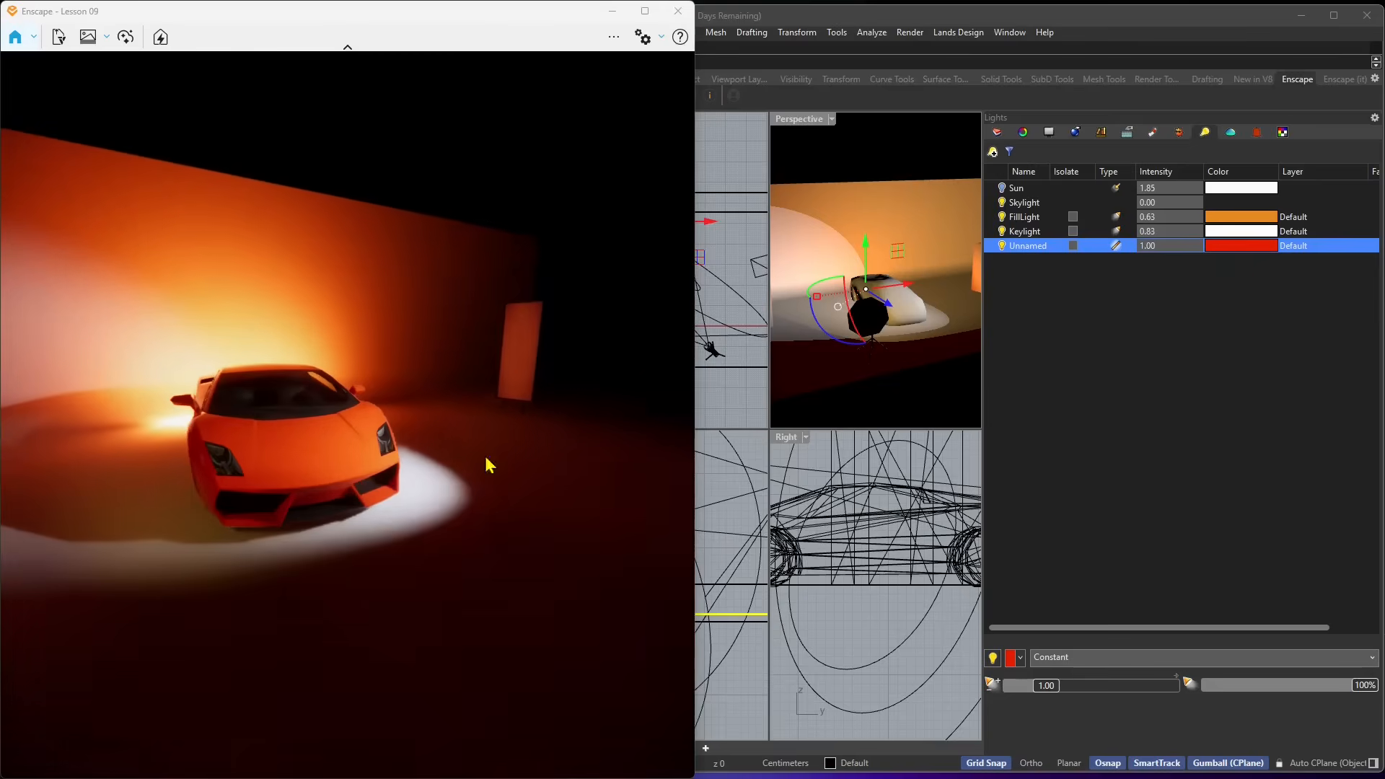
{"action": "left_click", "coordinate": [764, 614]}
{"action": "left_click", "coordinate": [711, 624]}
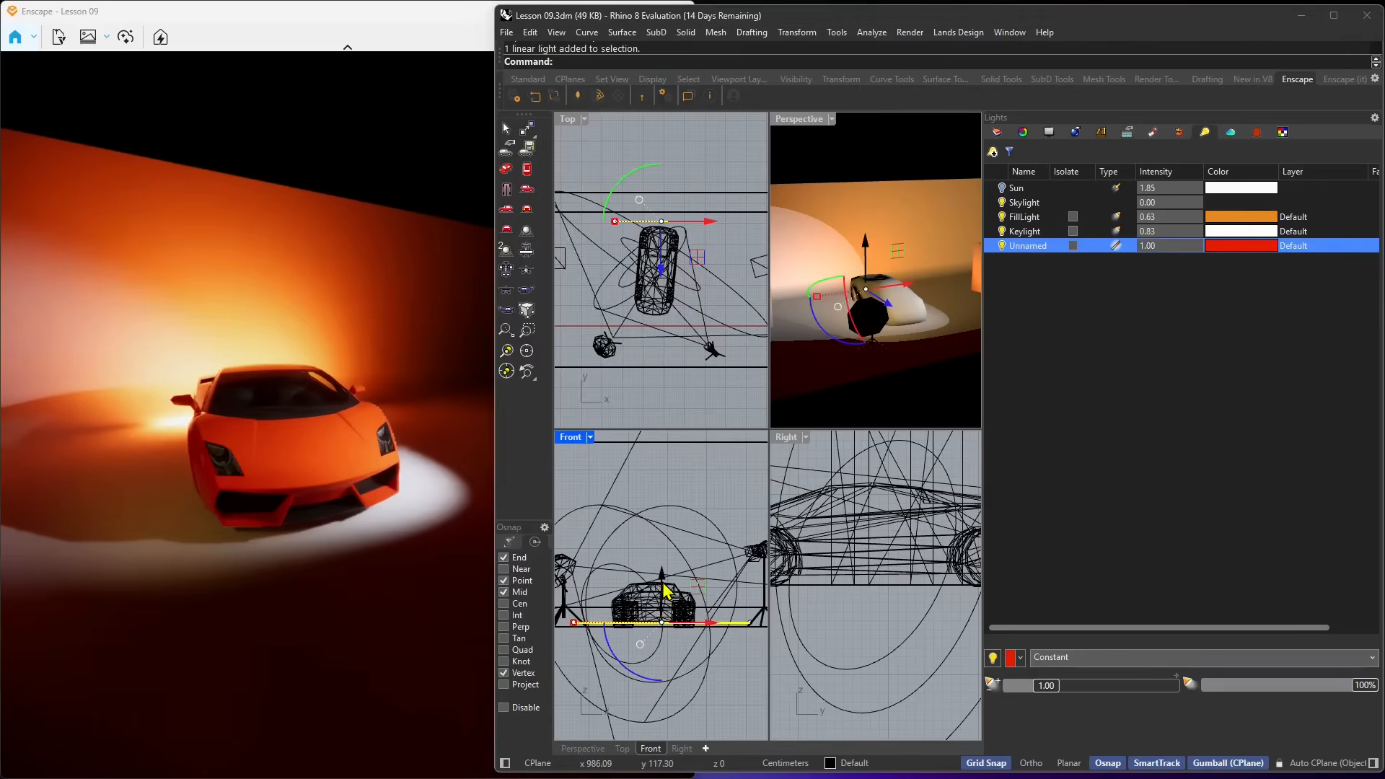
{"action": "left_click_drag", "start_coordinate": [664, 590], "coordinate": [668, 589]}
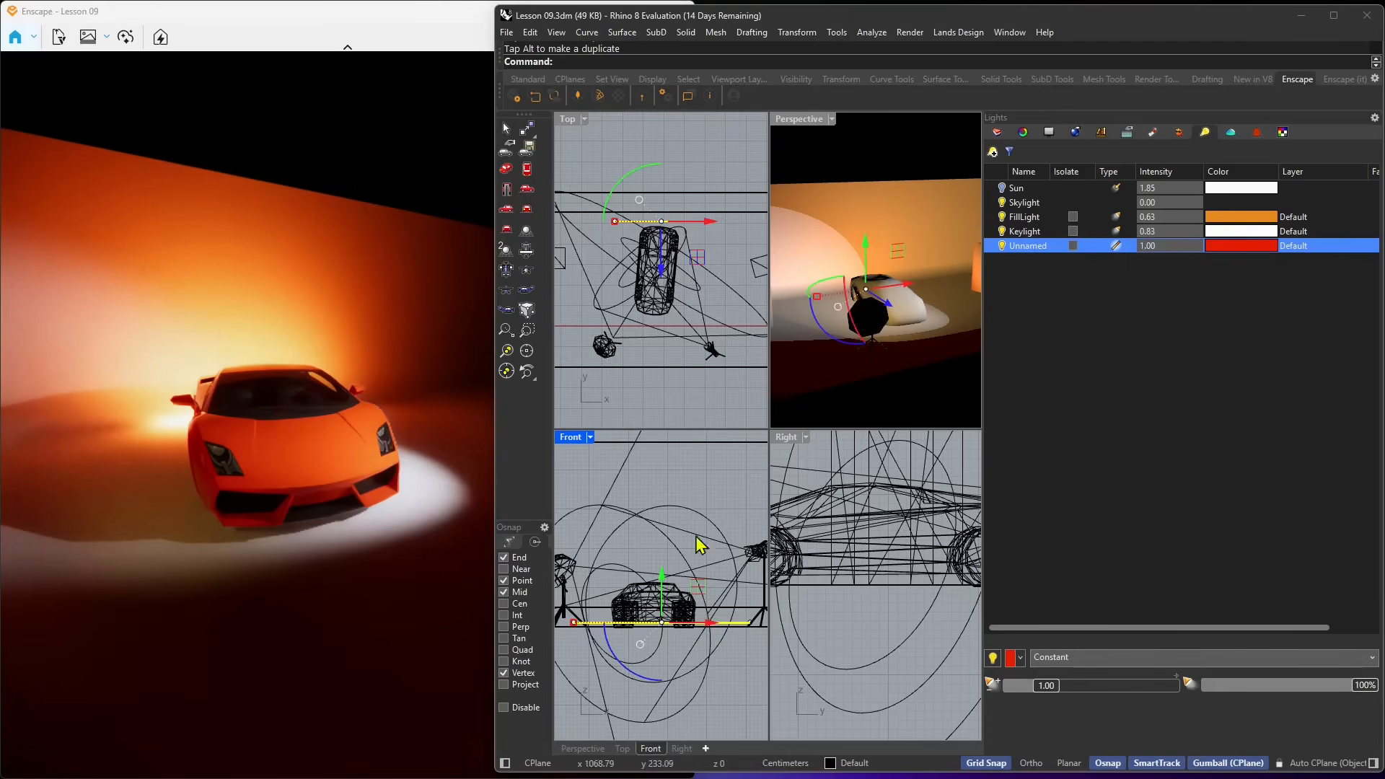
Identify the umbrella lamp and the softboxes around the car in the Perspective view and clear the selection
{"action": "right_click_drag", "start_coordinate": [874, 338], "coordinate": [840, 339]}
{"action": "left_click", "coordinate": [817, 334]}
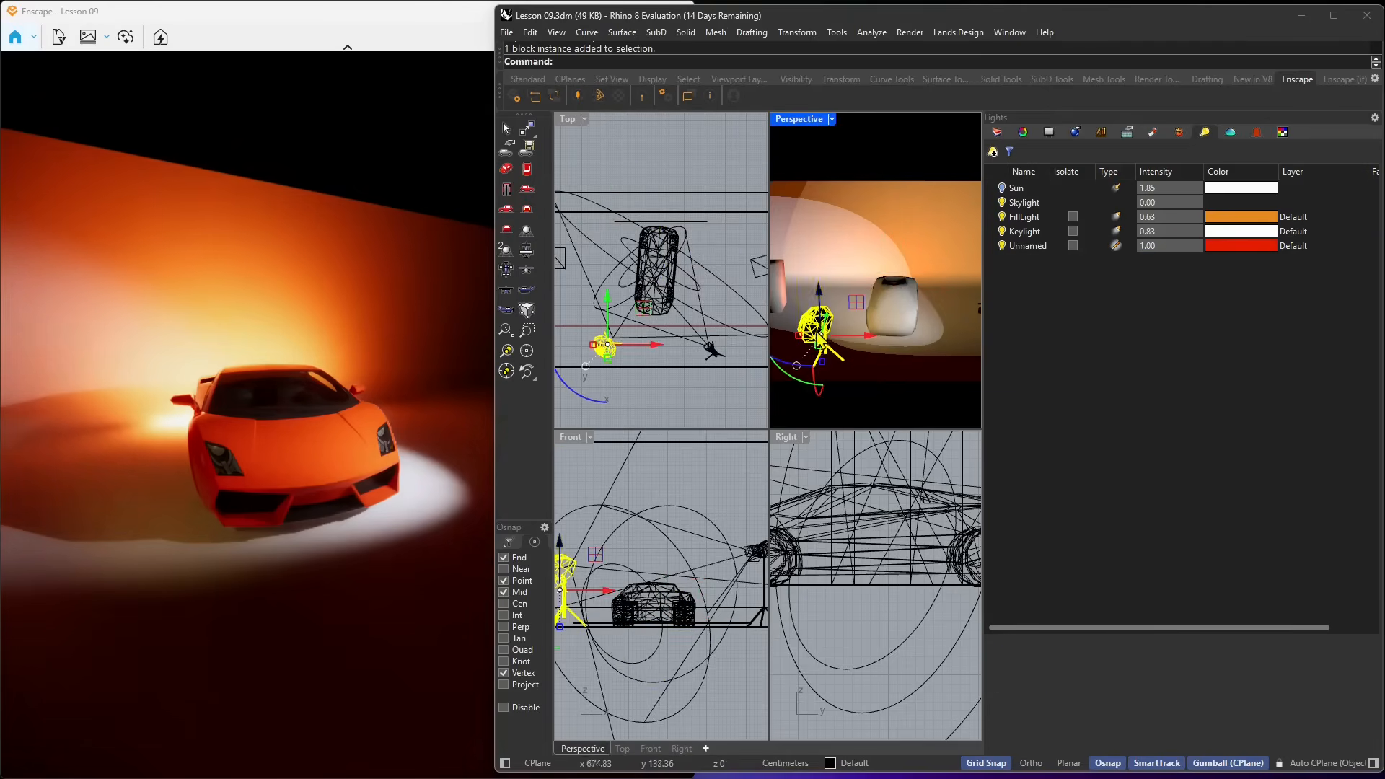
{"action": "scroll", "coordinate": [842, 333], "scroll_direction": "down", "scroll_amount": 4}
{"action": "left_click", "coordinate": [800, 306]}
{"action": "left_click", "coordinate": [966, 313]}
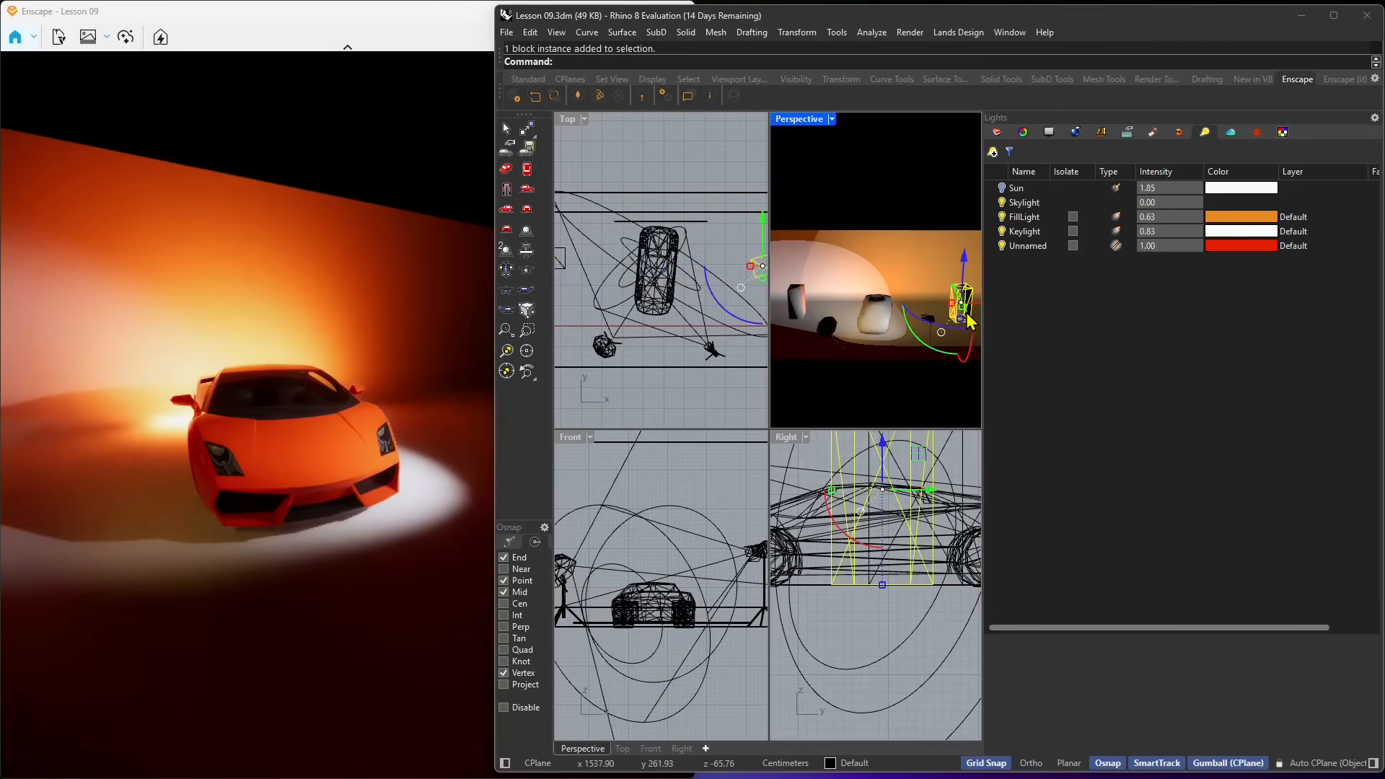
{"action": "left_click", "coordinate": [861, 205]}
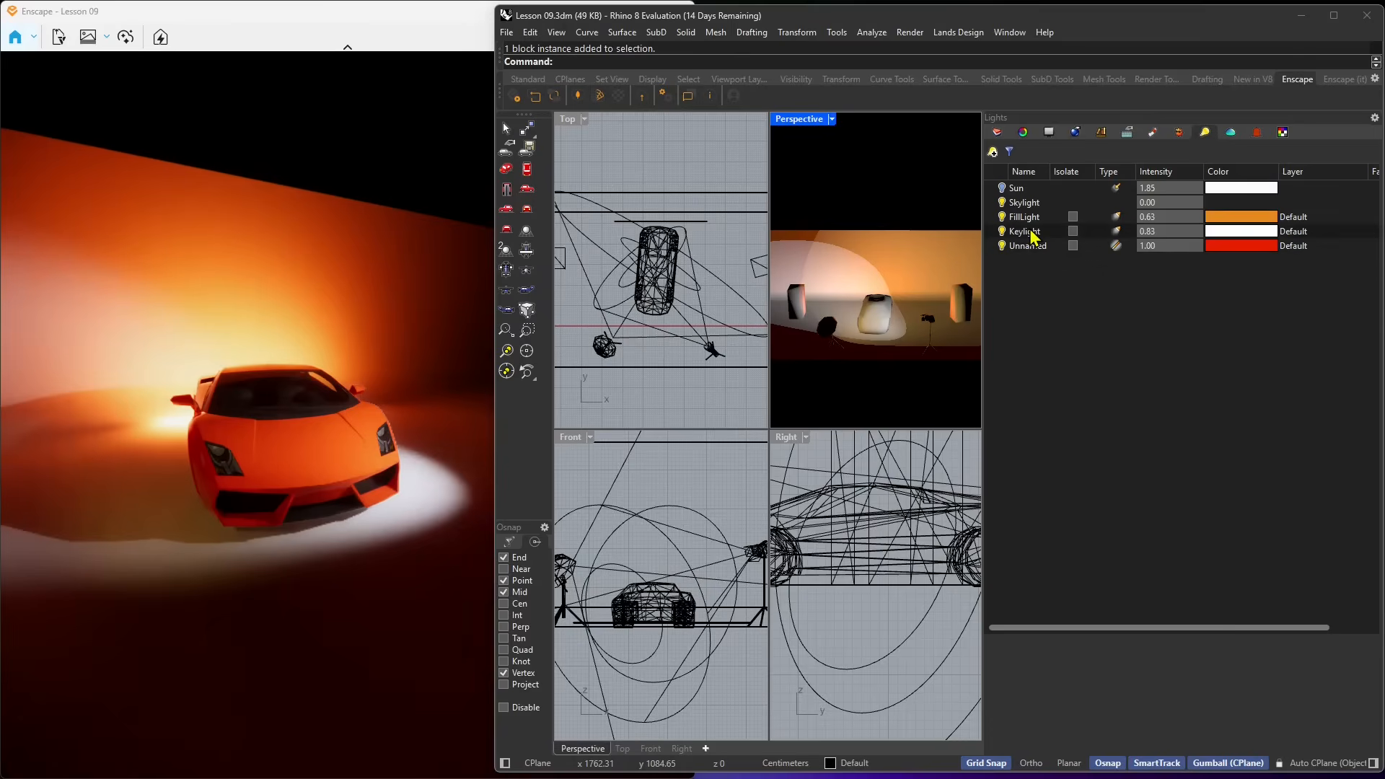
Create an upright rectangular light about 80 cm wide in the Right view, just behind the car
{"action": "left_click", "coordinate": [993, 154]}
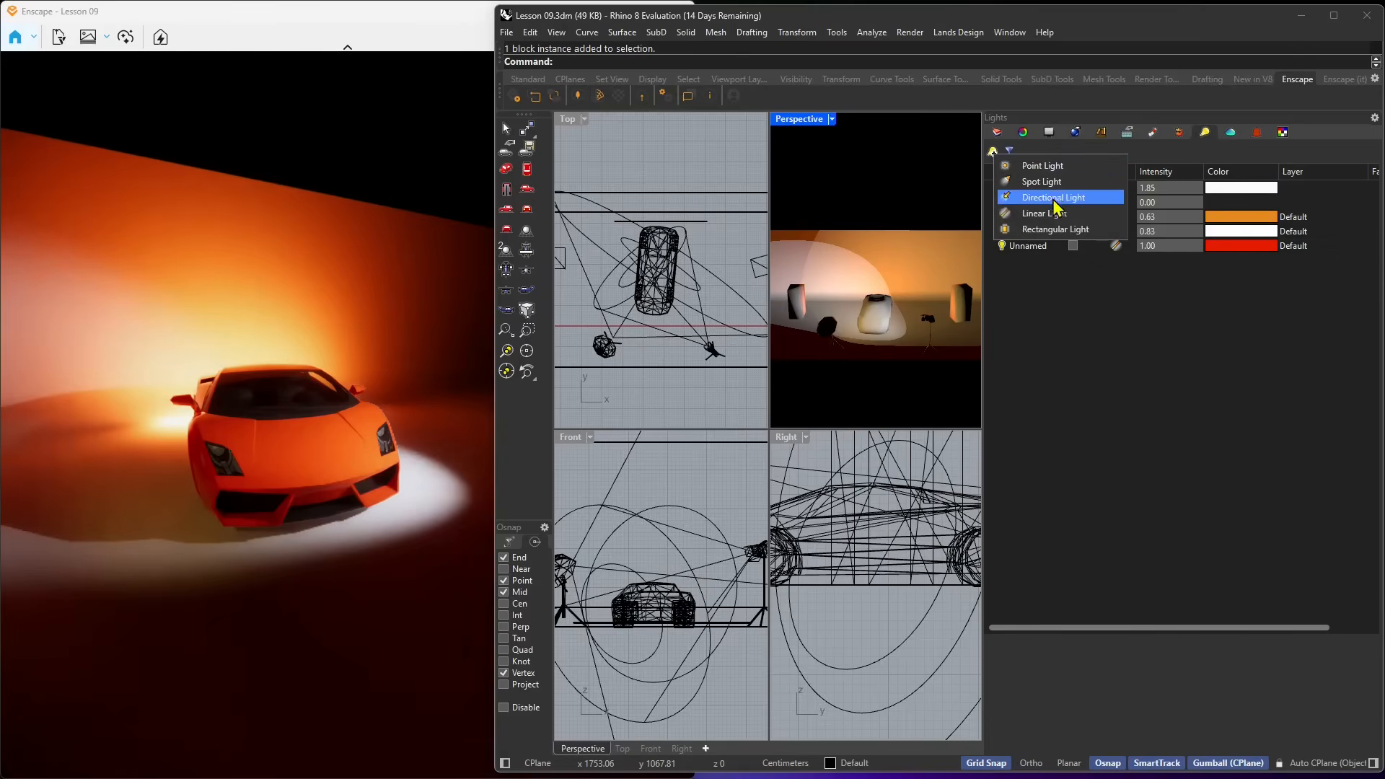
{"action": "left_click", "coordinate": [1049, 230]}
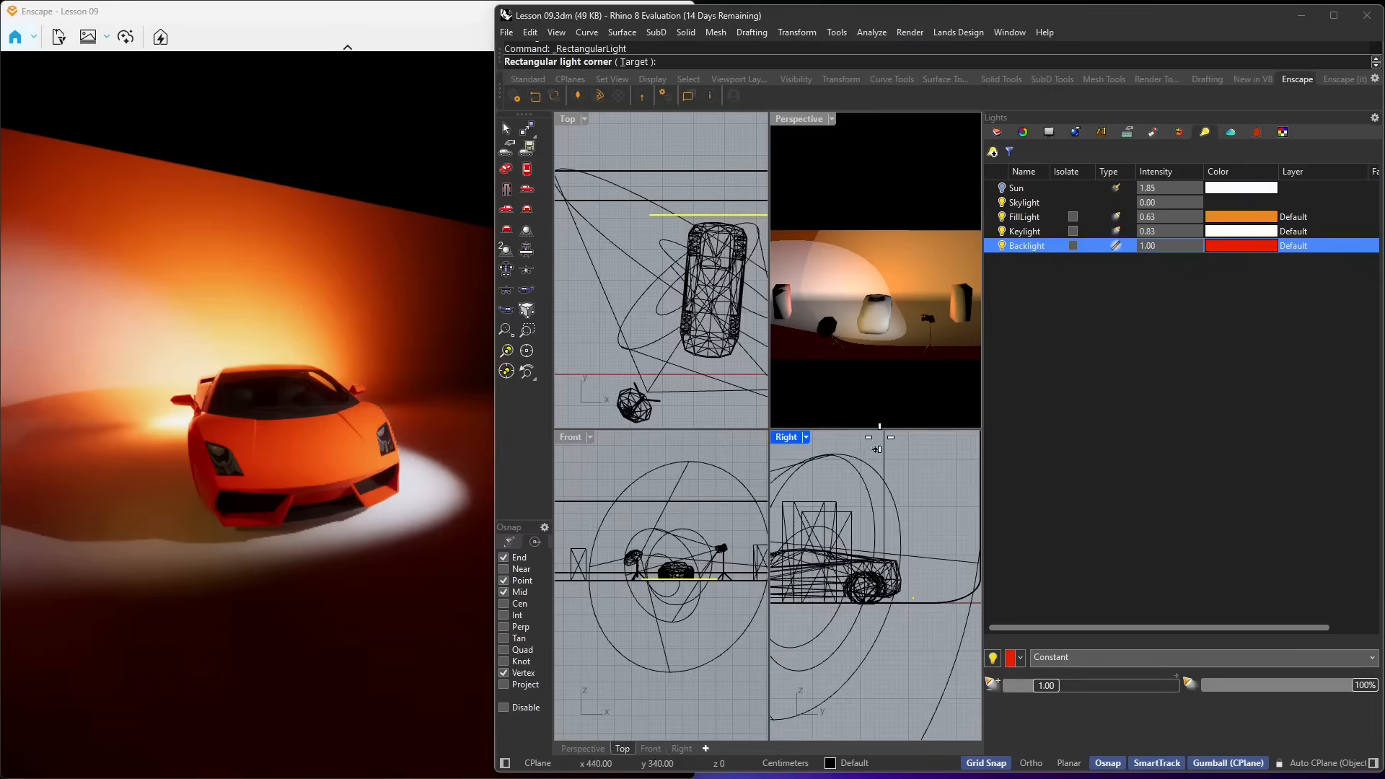
{"action": "scroll", "coordinate": [902, 499], "scroll_direction": "up", "scroll_amount": 6}
{"action": "left_click", "coordinate": [914, 526]}
{"action": "scroll", "coordinate": [873, 613], "scroll_direction": "down", "scroll_amount": 6}
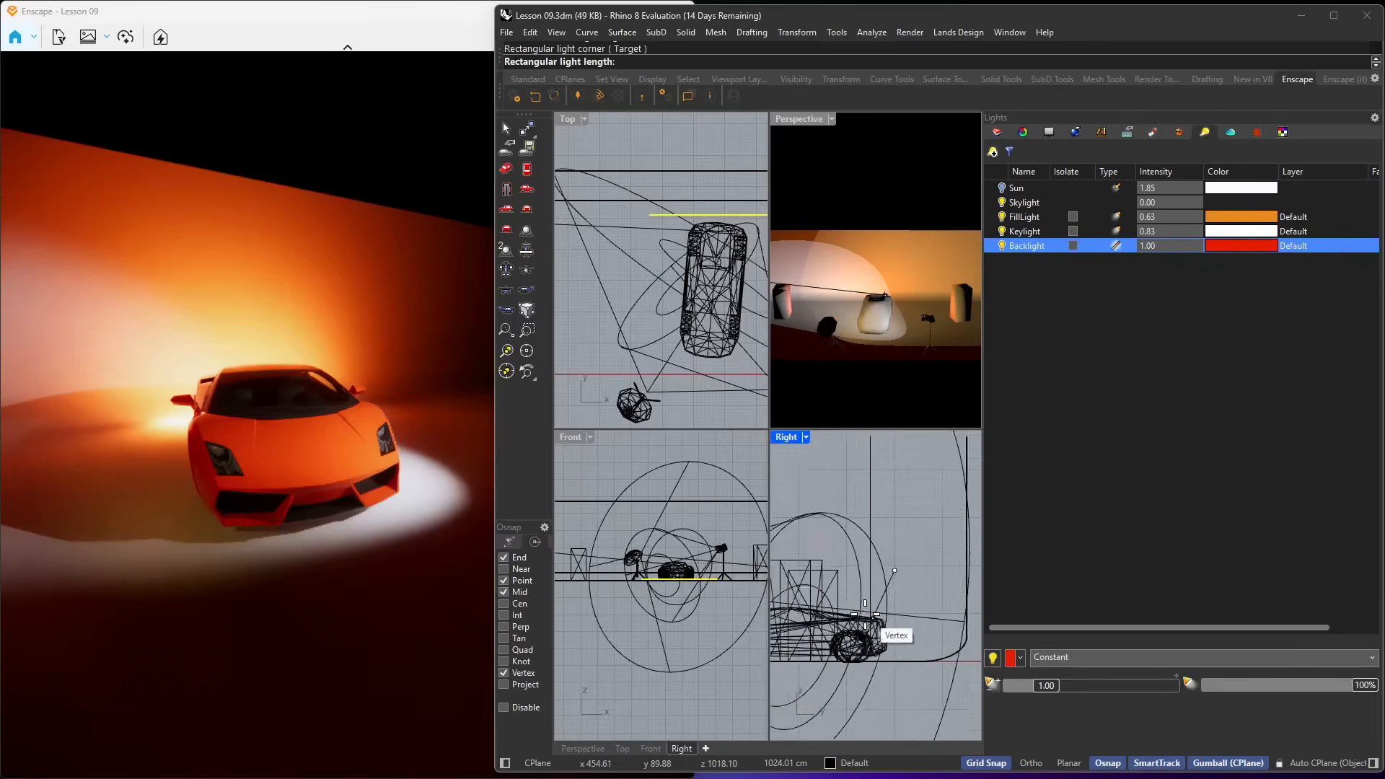
{"action": "scroll", "coordinate": [886, 633], "scroll_direction": "up", "scroll_amount": 4}
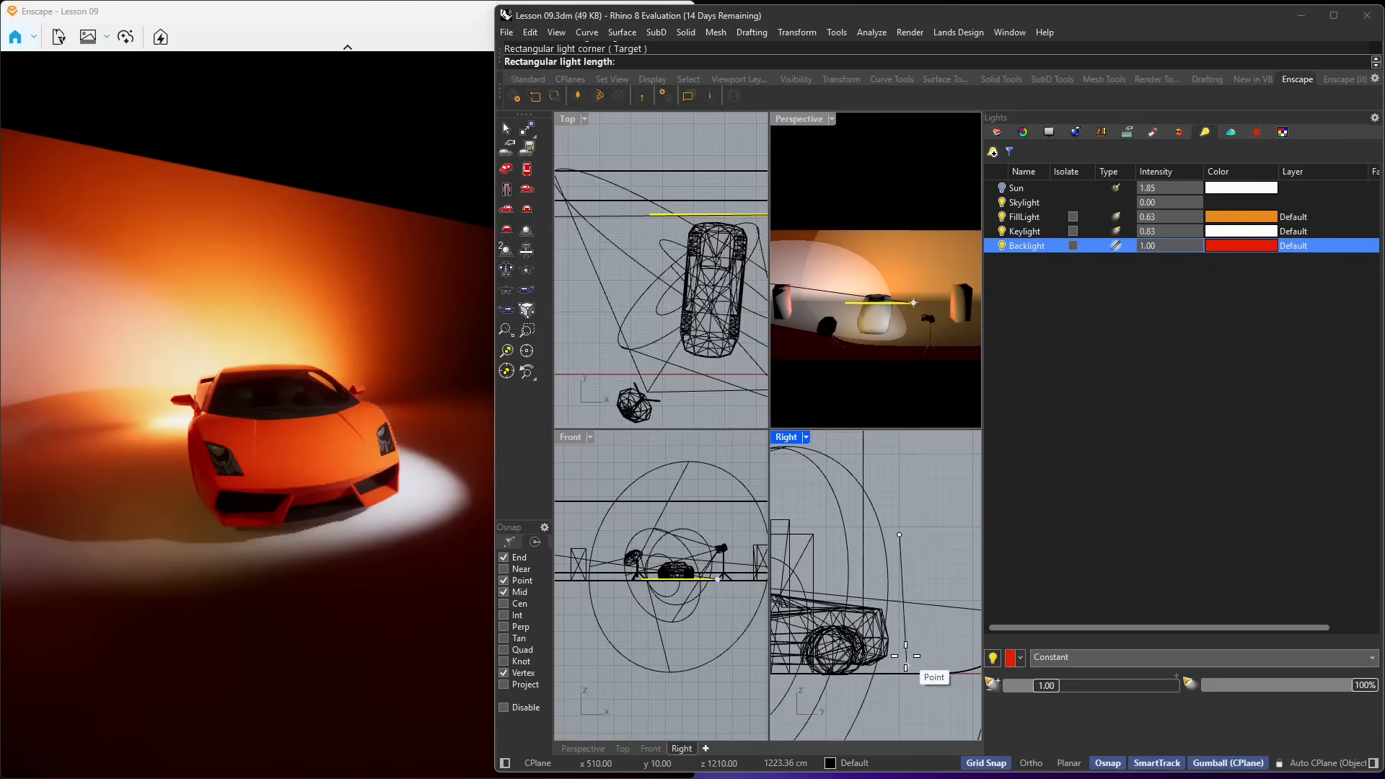
{"action": "scroll", "coordinate": [892, 642], "scroll_direction": "up", "scroll_amount": 3}
{"action": "scroll", "coordinate": [893, 643], "scroll_direction": "down", "scroll_amount": 3}
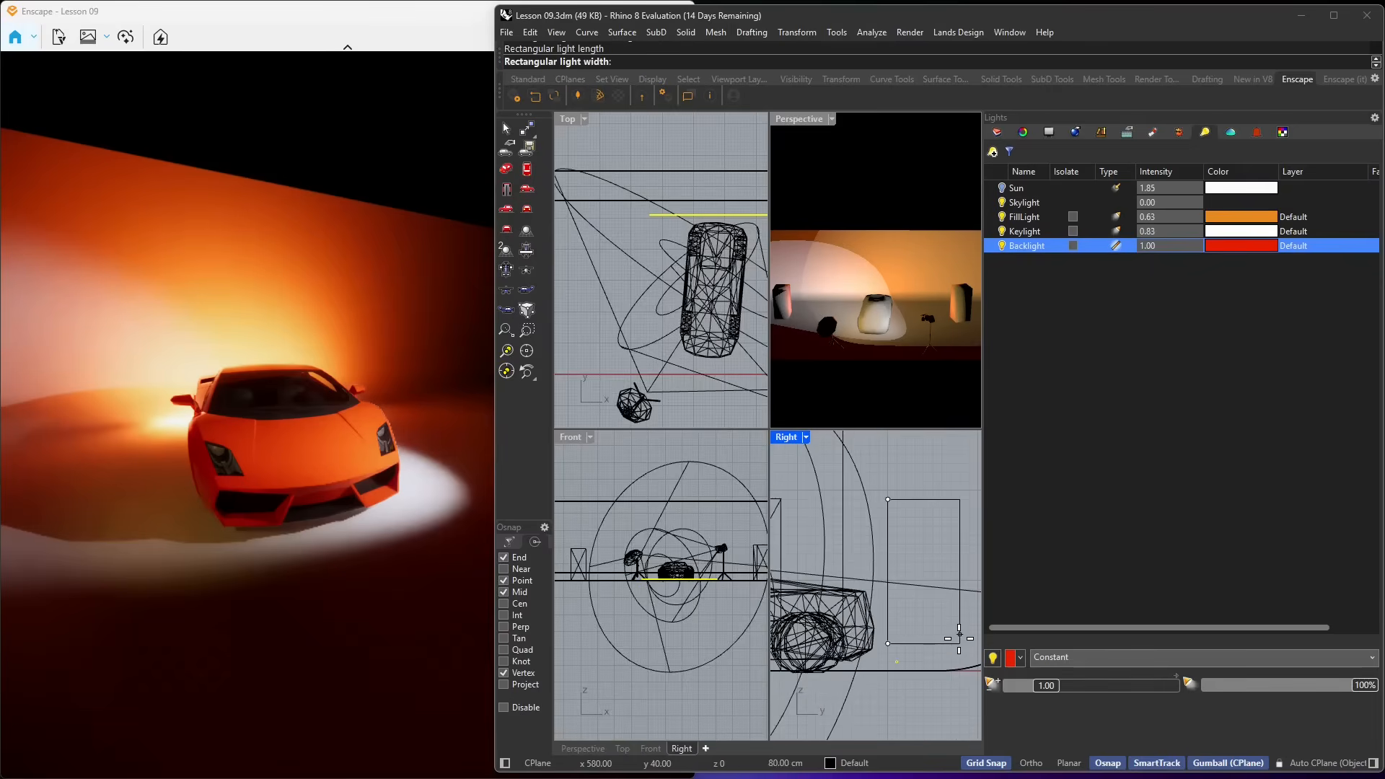
{"action": "left_click", "coordinate": [960, 639]}
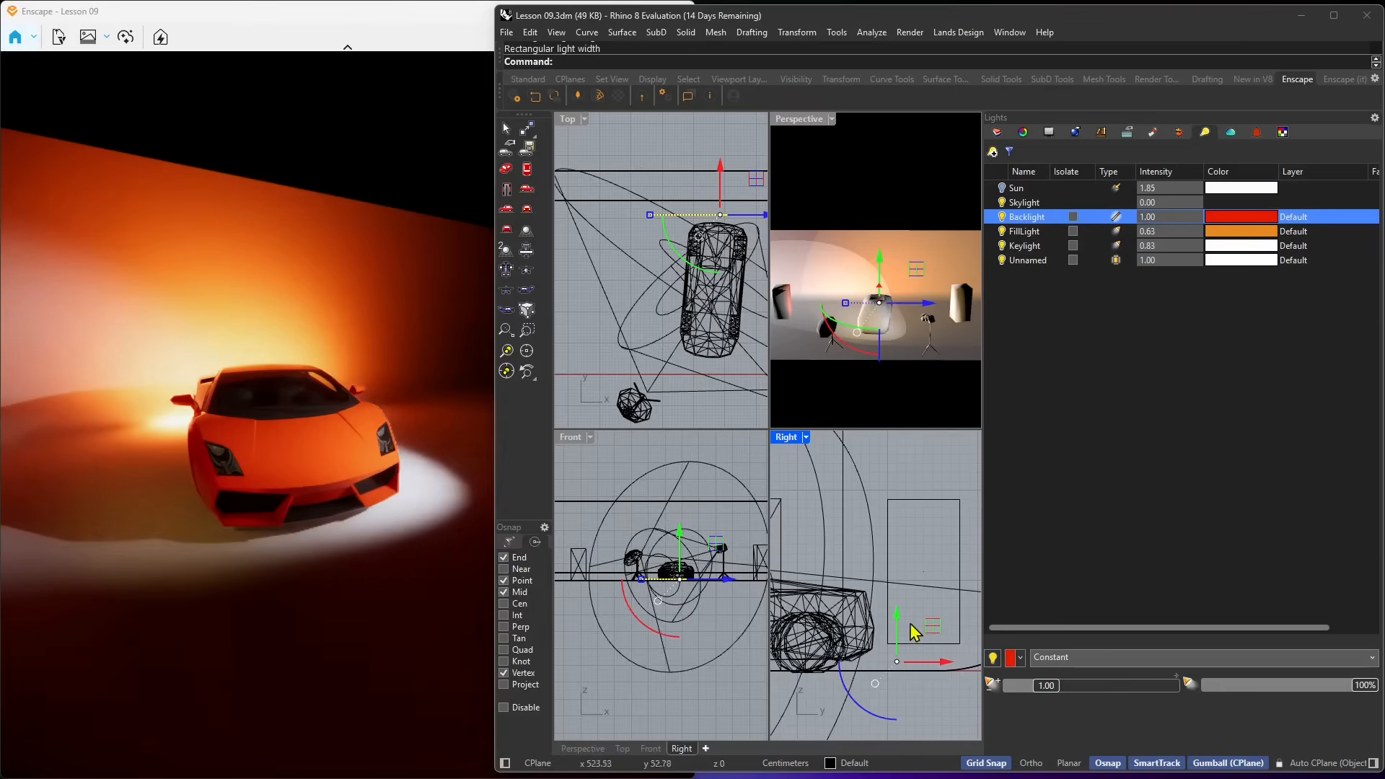
Select the rectangular light and move it in the Top view to the car-facing side of the softbox opposite the umbrella lamp
{"action": "left_click", "coordinate": [924, 500]}
{"action": "scroll", "coordinate": [677, 308], "scroll_direction": "down", "scroll_amount": 10}
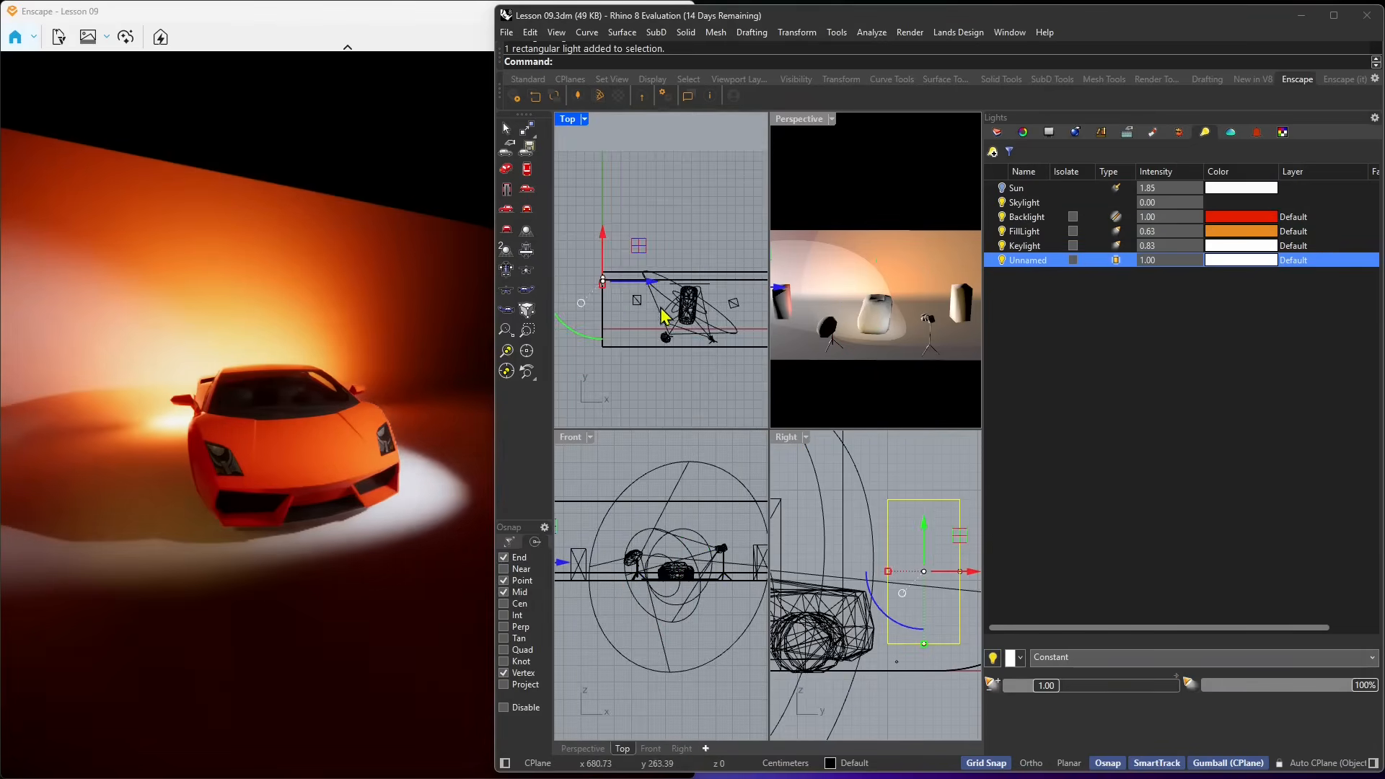
{"action": "scroll", "coordinate": [610, 298], "scroll_direction": "up", "scroll_amount": 6}
{"action": "scroll", "coordinate": [598, 261], "scroll_direction": "up", "scroll_amount": 4}
{"action": "left_click_drag", "start_coordinate": [596, 240], "coordinate": [792, 321]}
{"action": "scroll", "coordinate": [588, 331], "scroll_direction": "up", "scroll_amount": 14}
{"action": "scroll", "coordinate": [582, 325], "scroll_direction": "down", "scroll_amount": 6}
{"action": "scroll", "coordinate": [637, 315], "scroll_direction": "down", "scroll_amount": 6}
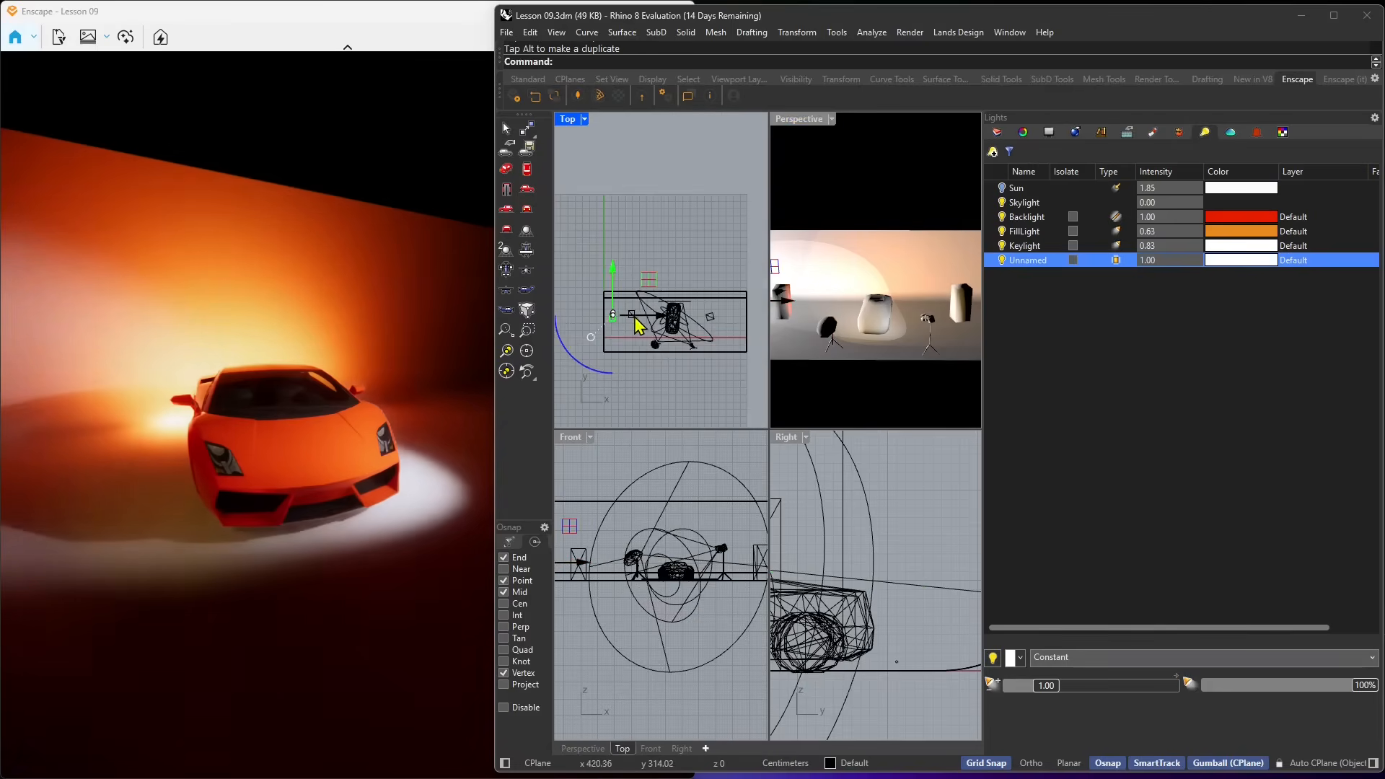
{"action": "left_click_drag", "start_coordinate": [647, 315], "coordinate": [706, 274]}
{"action": "scroll", "coordinate": [722, 321], "scroll_direction": "up", "scroll_amount": 8}
{"action": "scroll", "coordinate": [331, 455], "scroll_direction": "down", "scroll_amount": 8}
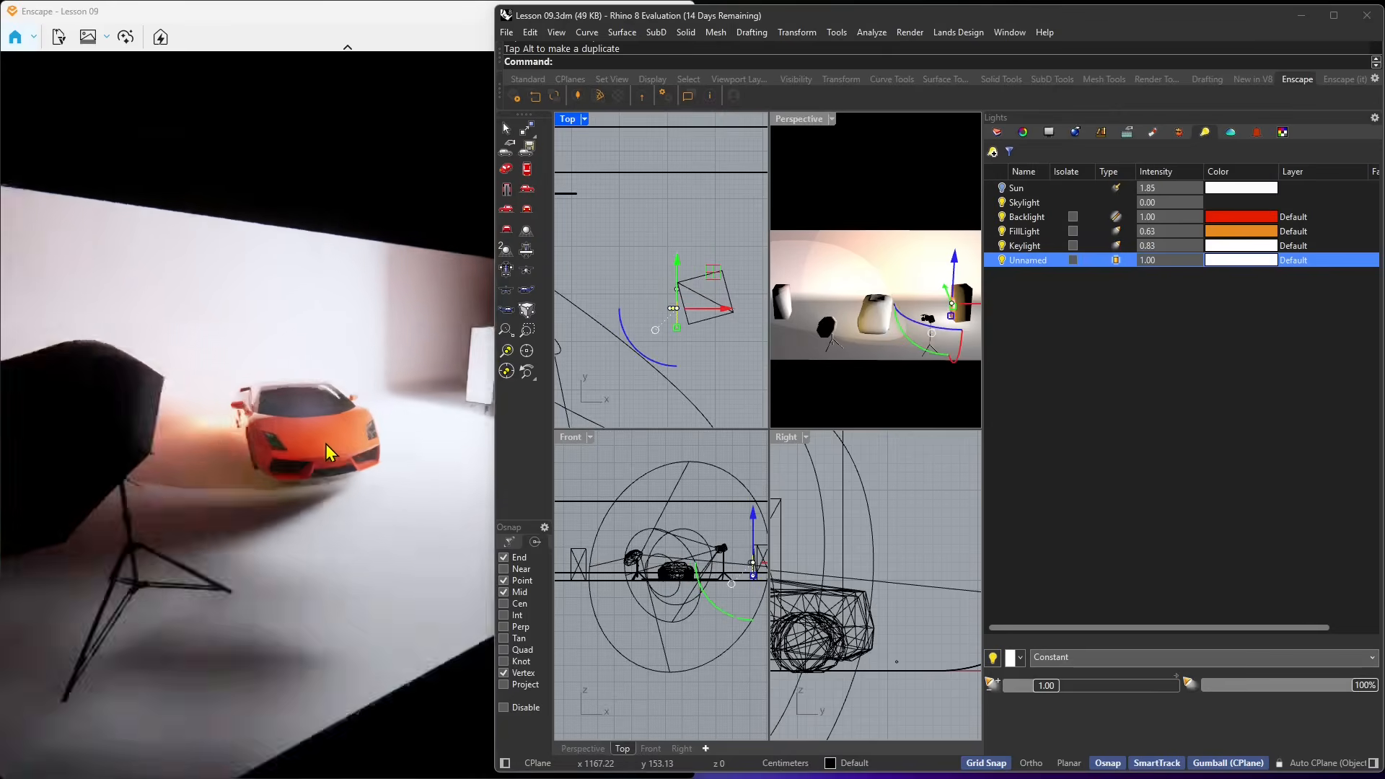
Change the new rectangular light's color from white to a cyan with a hue of 182
{"action": "left_click", "coordinate": [330, 454]}
{"action": "scroll", "coordinate": [481, 376], "scroll_direction": "up", "scroll_amount": 3}
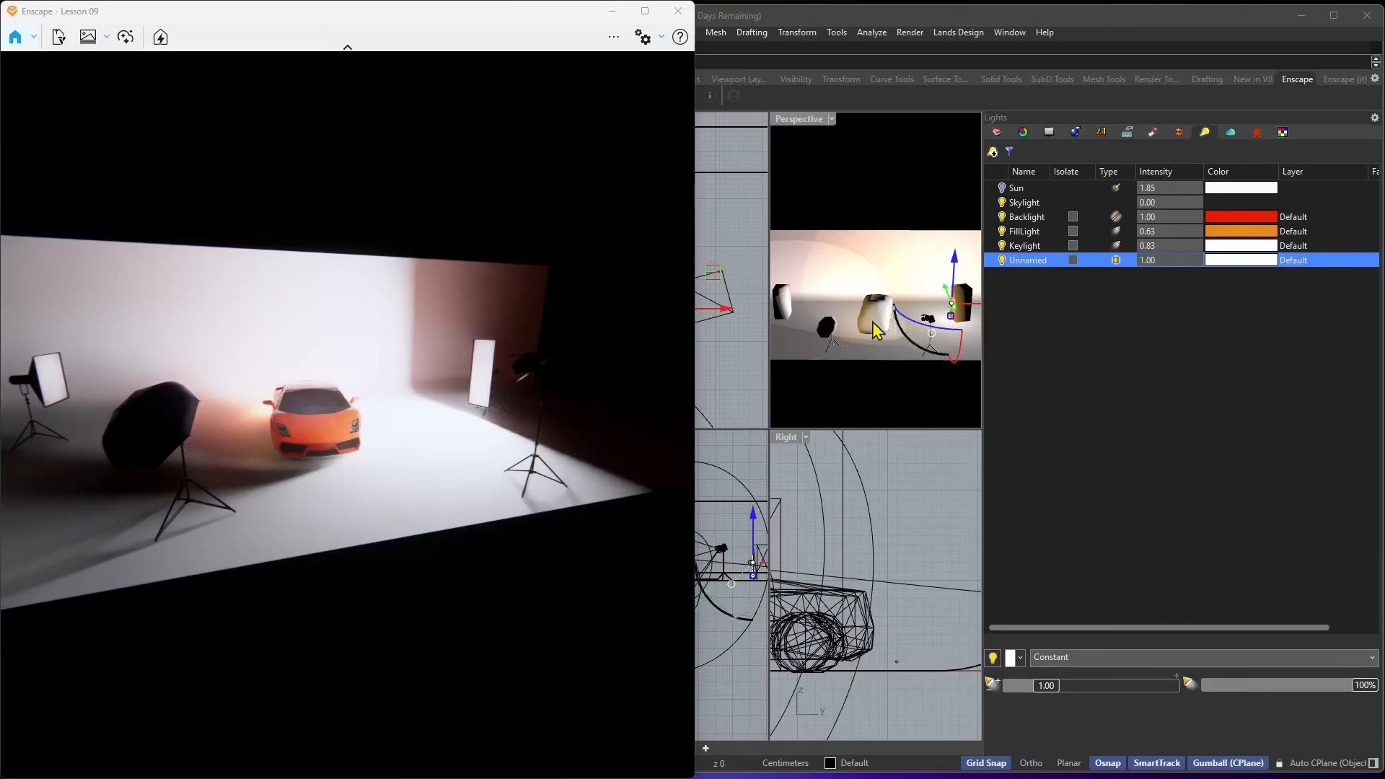
{"action": "left_click", "coordinate": [1234, 263]}
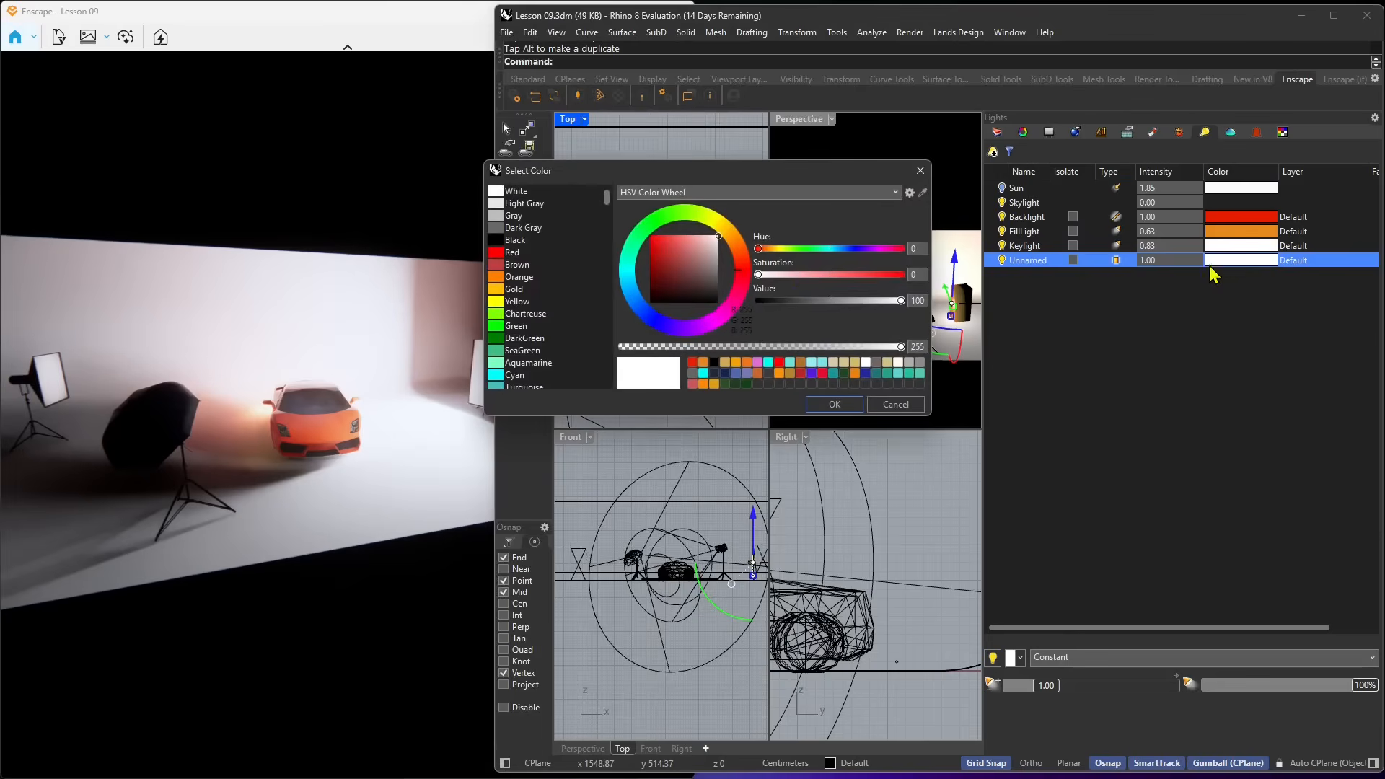
{"action": "left_click", "coordinate": [831, 249]}
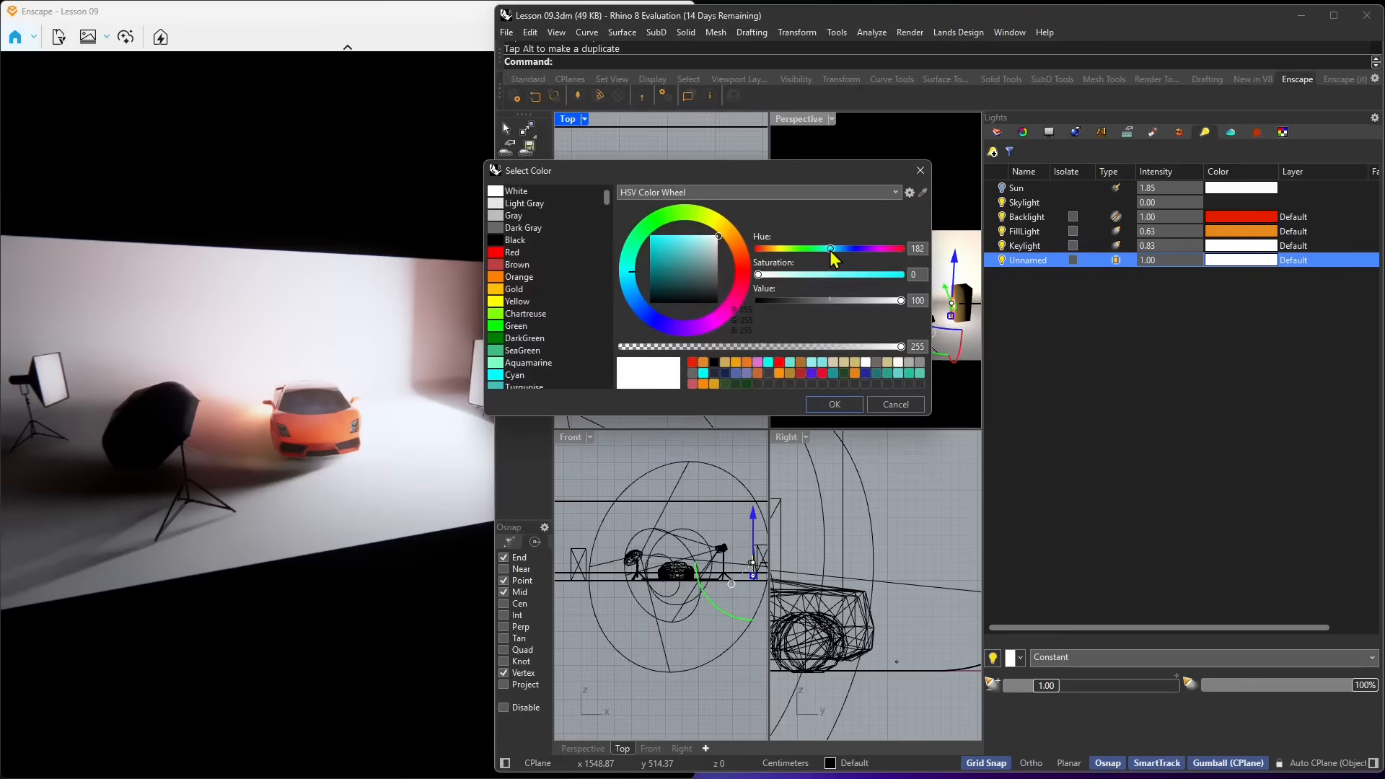
{"action": "left_click", "coordinate": [650, 243]}
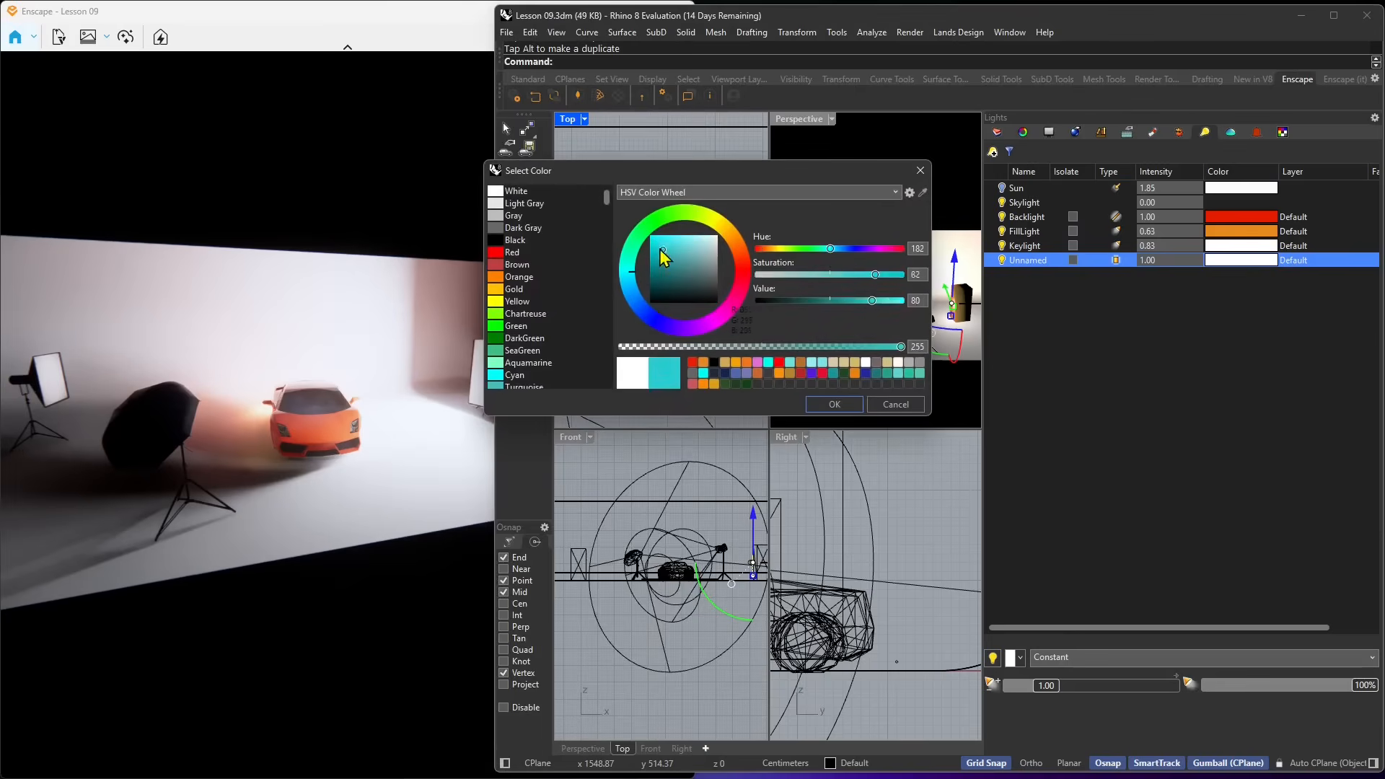
{"action": "left_click", "coordinate": [823, 404]}
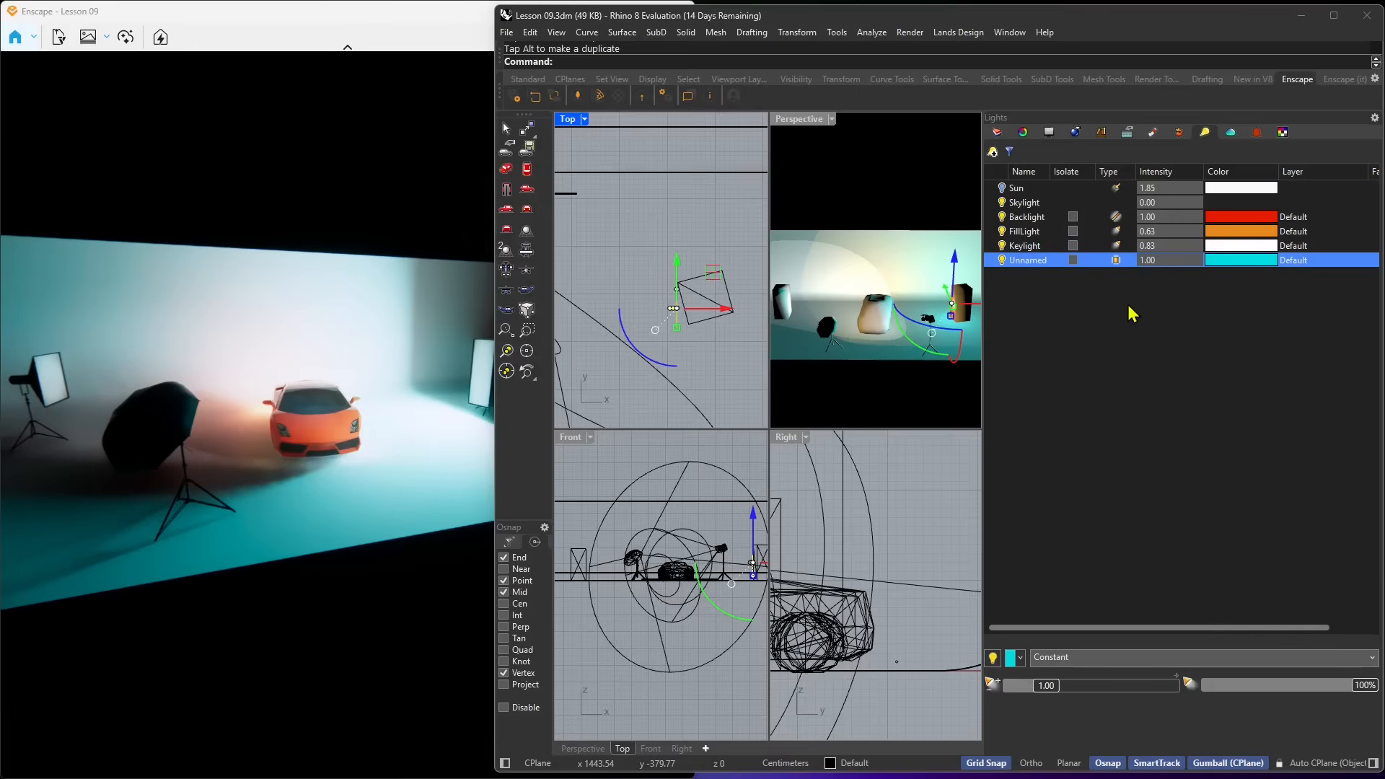
Lower the cyan rectangular light's intensity to 0.80 and check its glow around the car in Enscape
{"action": "left_click", "coordinate": [1166, 261]}
{"action": "type", "text": "0.5"}
{"action": "key", "text": "Return"}
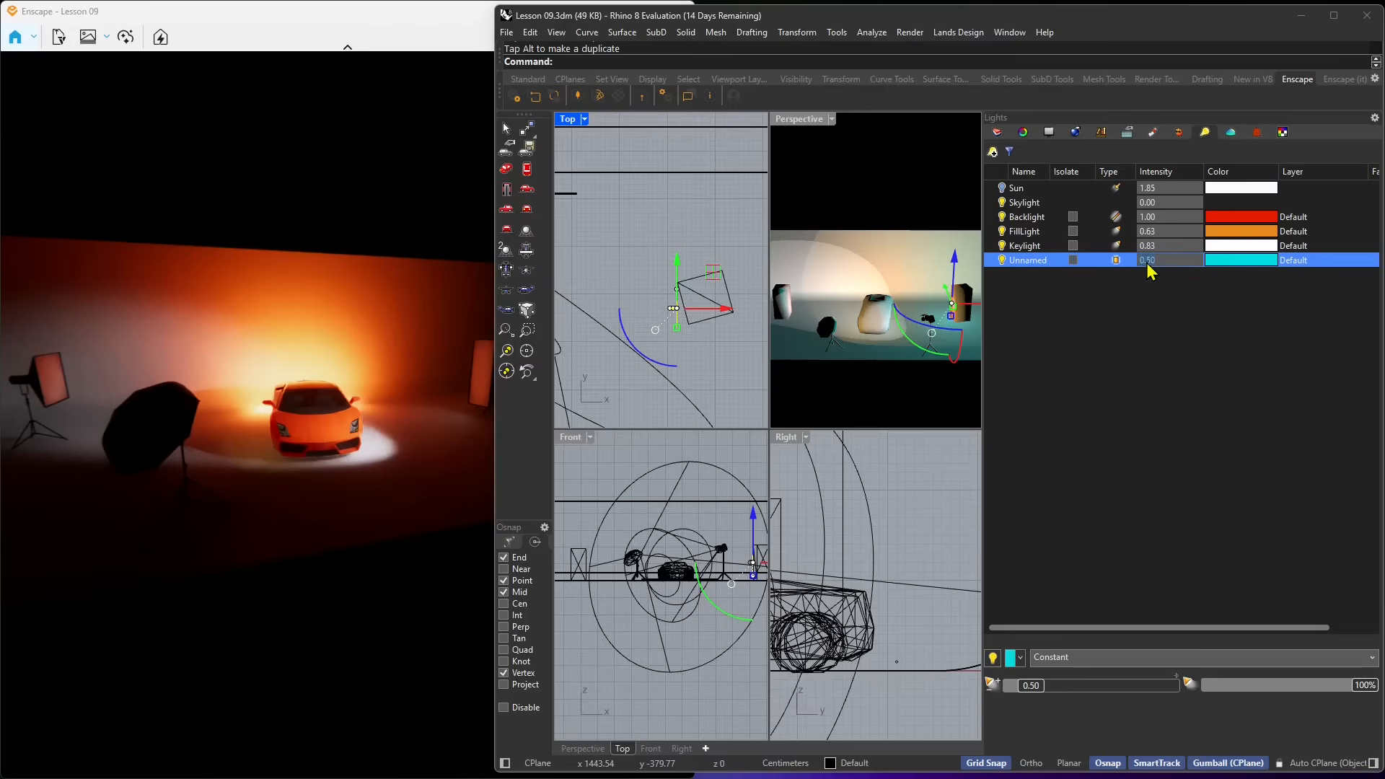
{"action": "double_click", "coordinate": [1151, 264]}
{"action": "left_click_drag", "start_coordinate": [1080, 250], "coordinate": [1105, 251]}
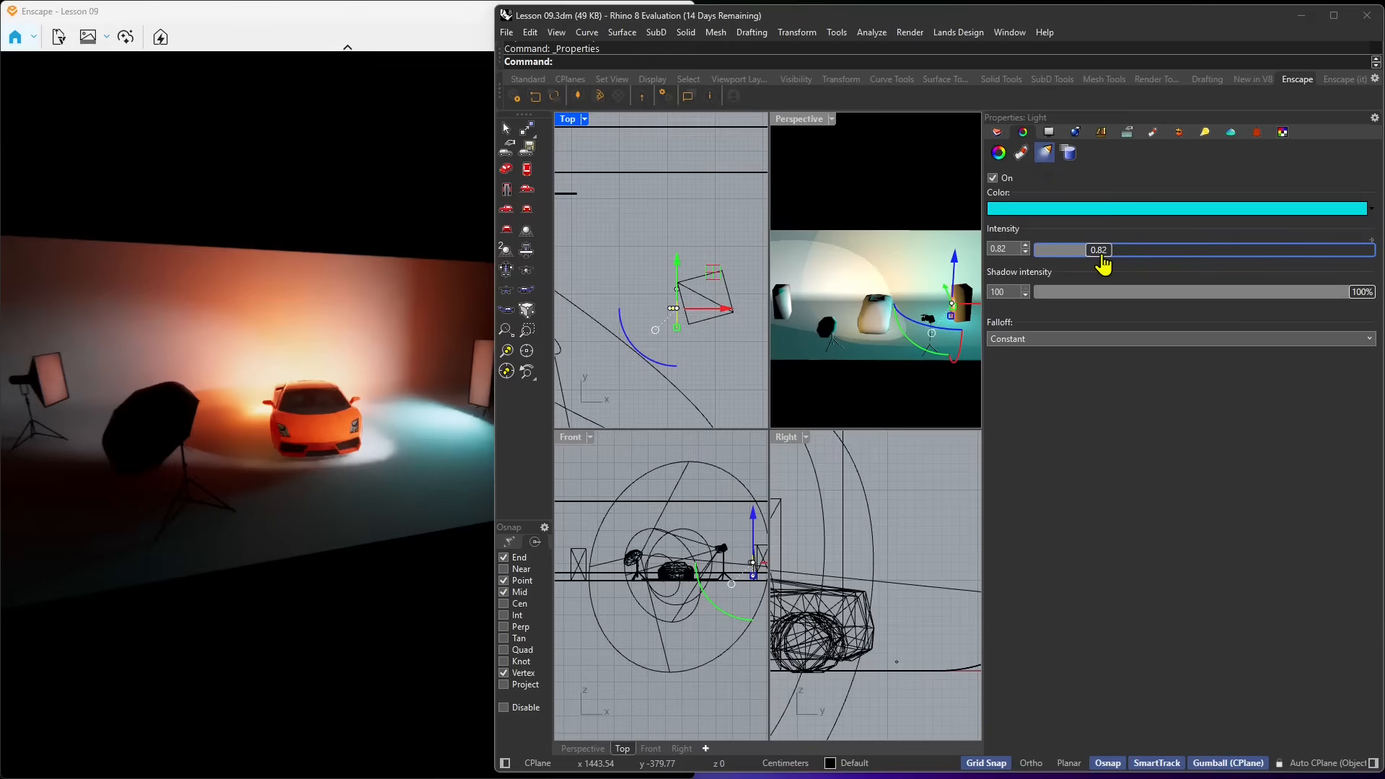
{"action": "left_click_drag", "start_coordinate": [1100, 266], "coordinate": [1102, 265]}
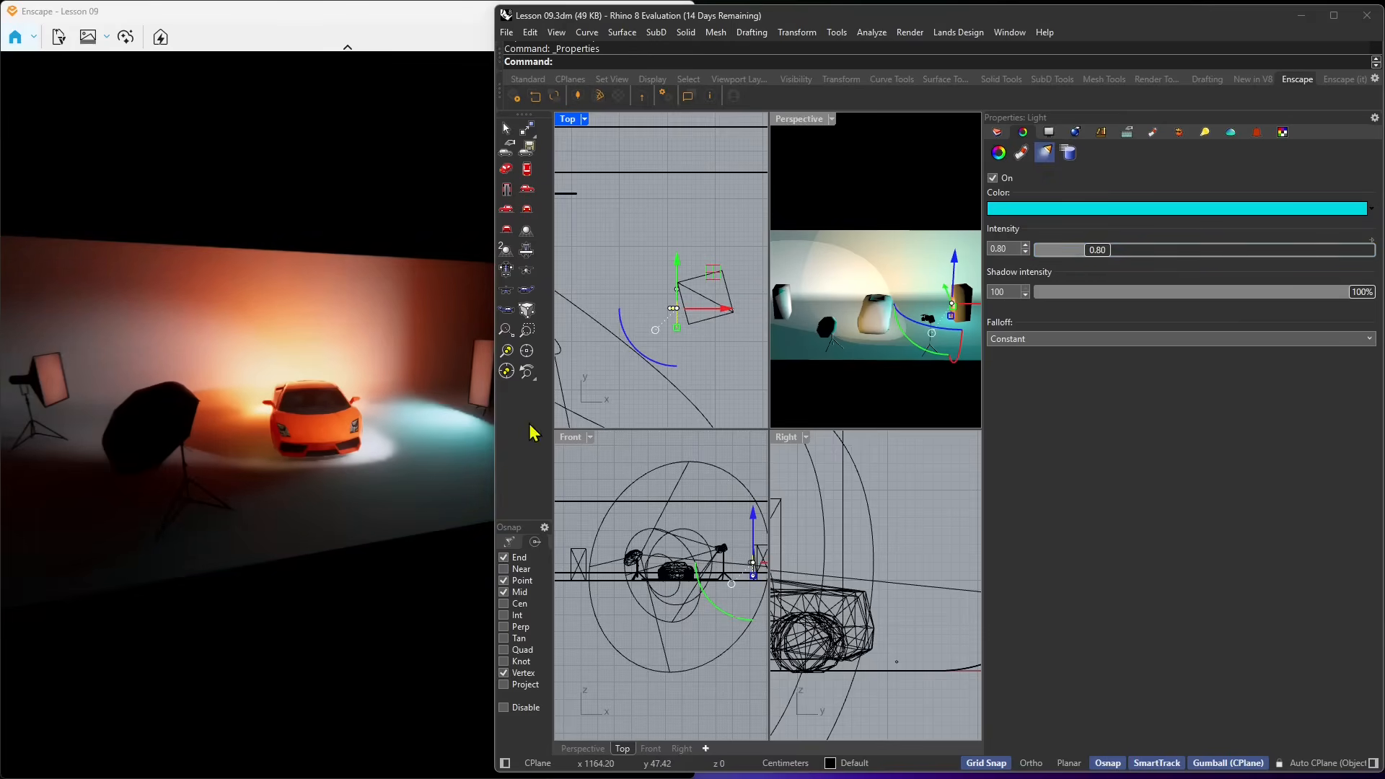
{"action": "right_click_drag", "start_coordinate": [425, 428], "coordinate": [326, 429]}
{"action": "scroll", "coordinate": [289, 436], "scroll_direction": "up", "scroll_amount": 5}
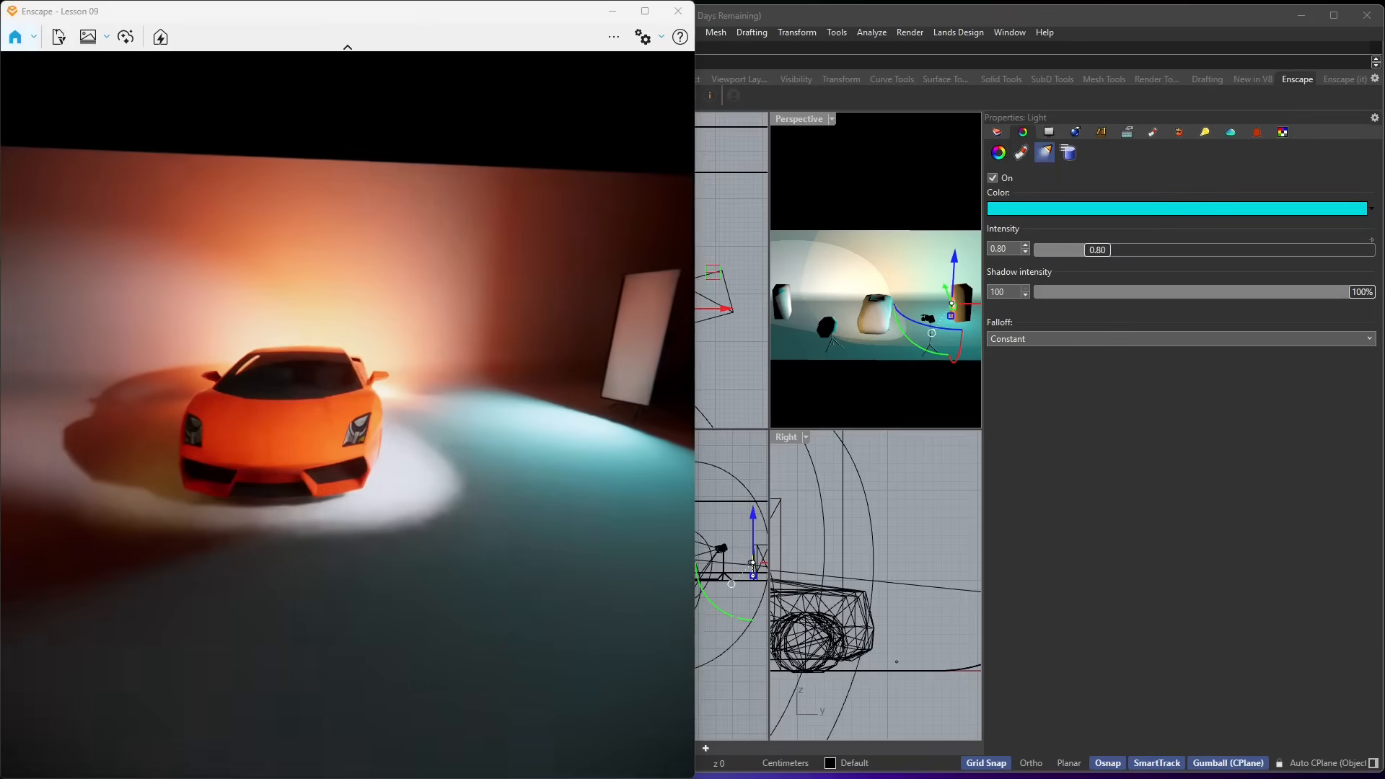
{"action": "scroll", "coordinate": [470, 436], "scroll_direction": "down", "scroll_amount": 5}
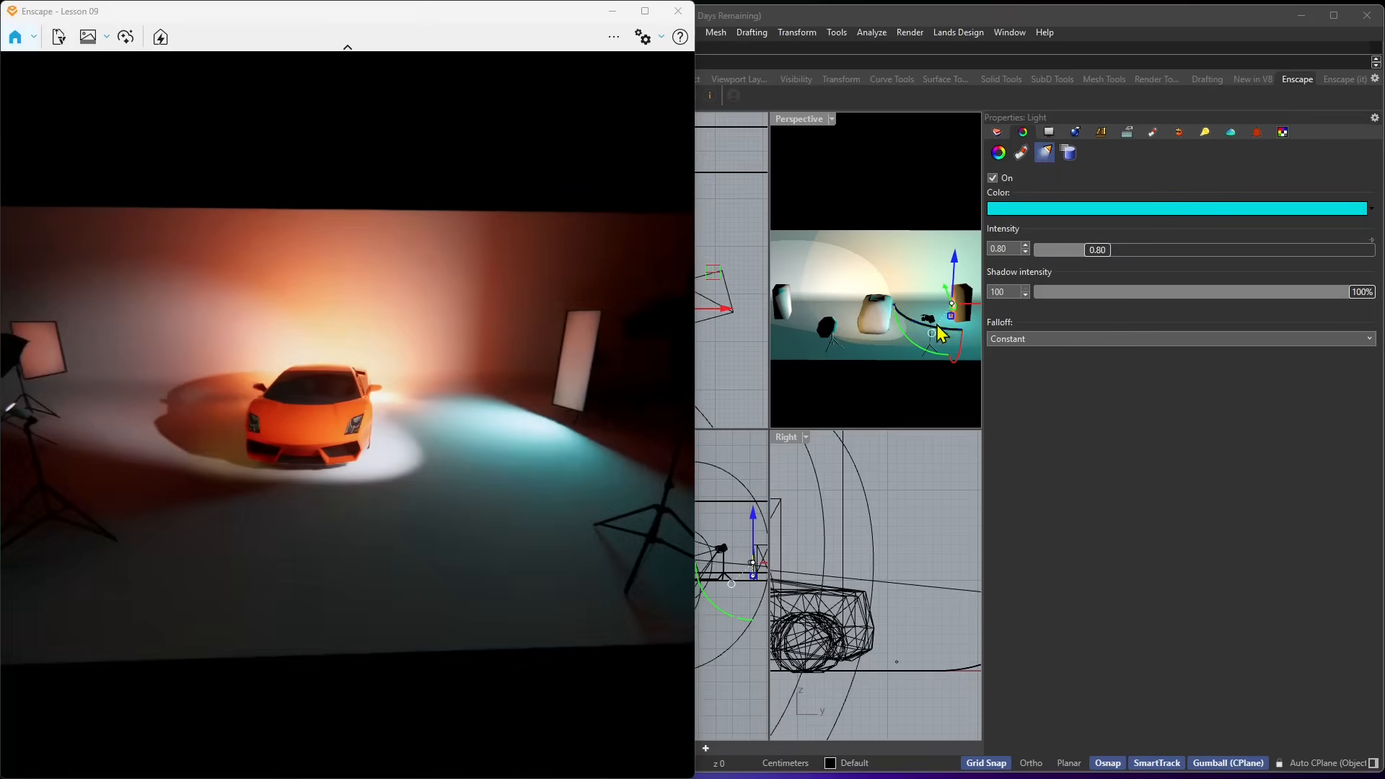
Copy the cyan rectangular light to the softbox on the opposite side, facing the car, and color the copy magenta
{"action": "scroll", "coordinate": [938, 333], "scroll_direction": "down", "scroll_amount": 4}
{"action": "scroll", "coordinate": [737, 319], "scroll_direction": "up", "scroll_amount": 2}
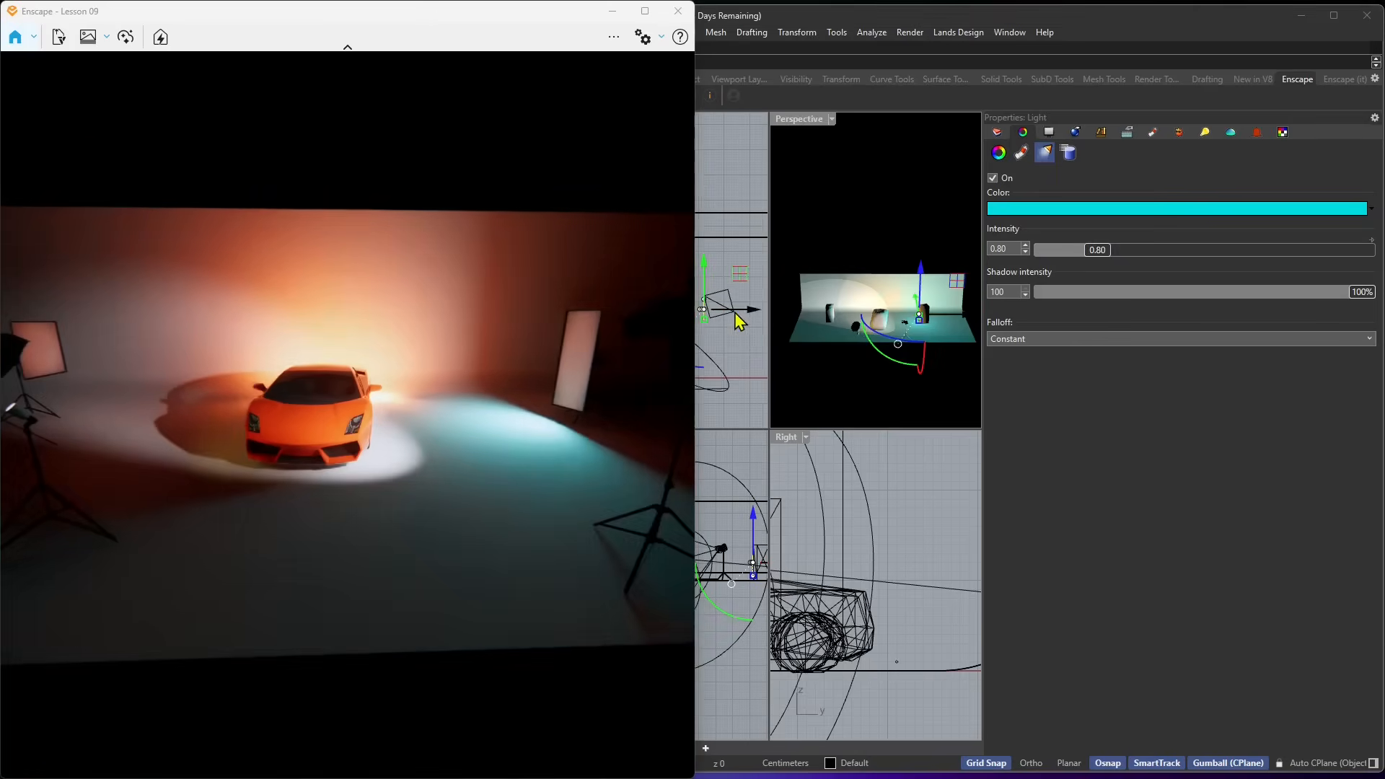
{"action": "left_click", "coordinate": [833, 22]}
{"action": "scroll", "coordinate": [698, 333], "scroll_direction": "up", "scroll_amount": 6}
{"action": "left_click", "coordinate": [706, 340]}
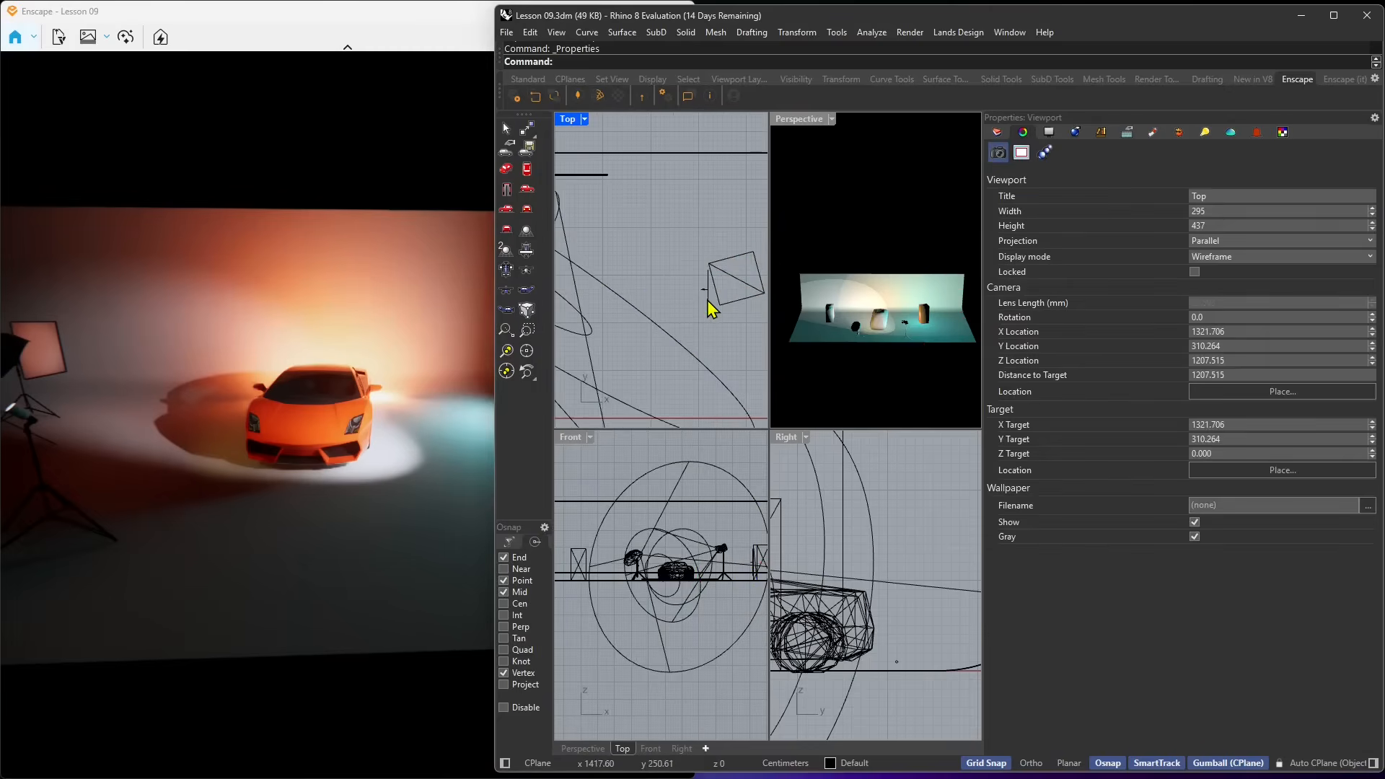
{"action": "left_click", "coordinate": [707, 301]}
{"action": "key", "text": "ctrl+v"}
{"action": "scroll", "coordinate": [727, 346], "scroll_direction": "down", "scroll_amount": 3}
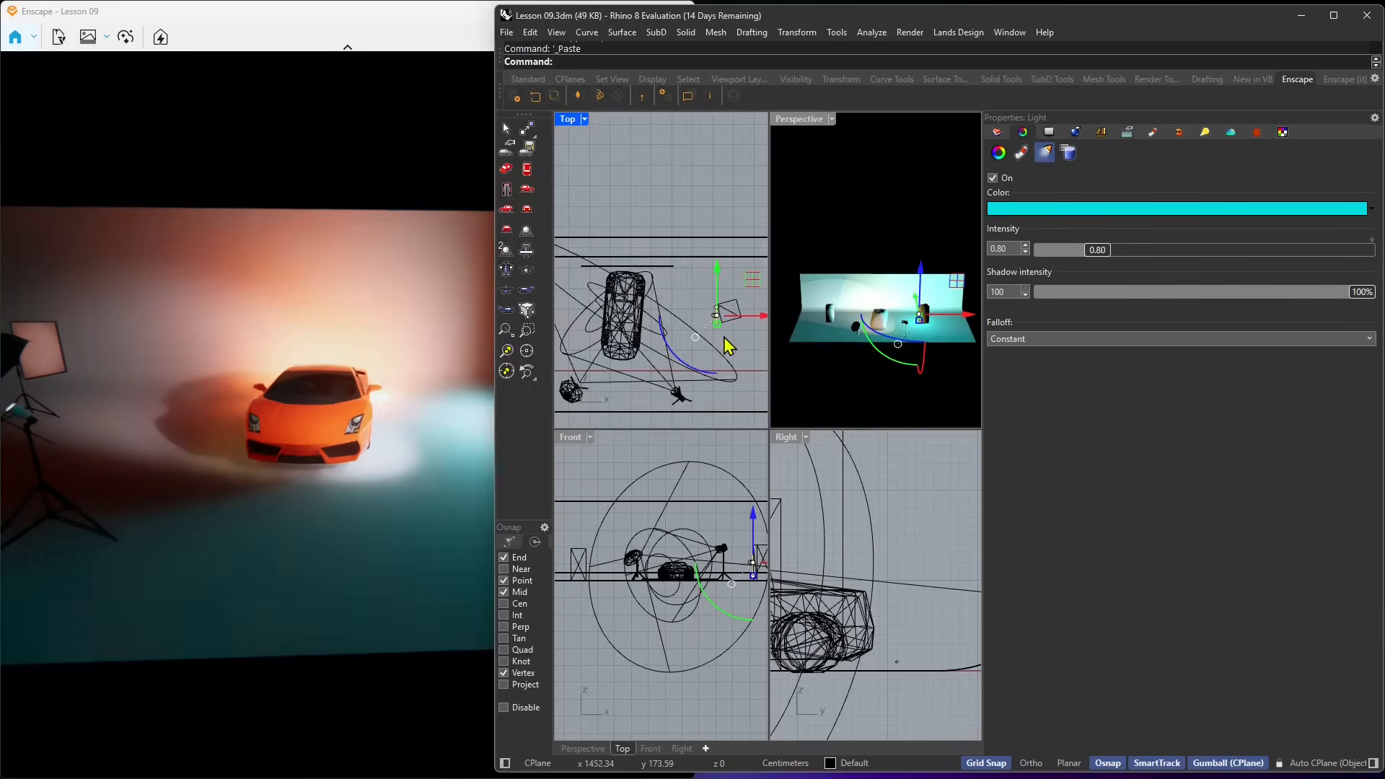
{"action": "left_click_drag", "start_coordinate": [742, 331], "coordinate": [622, 334]}
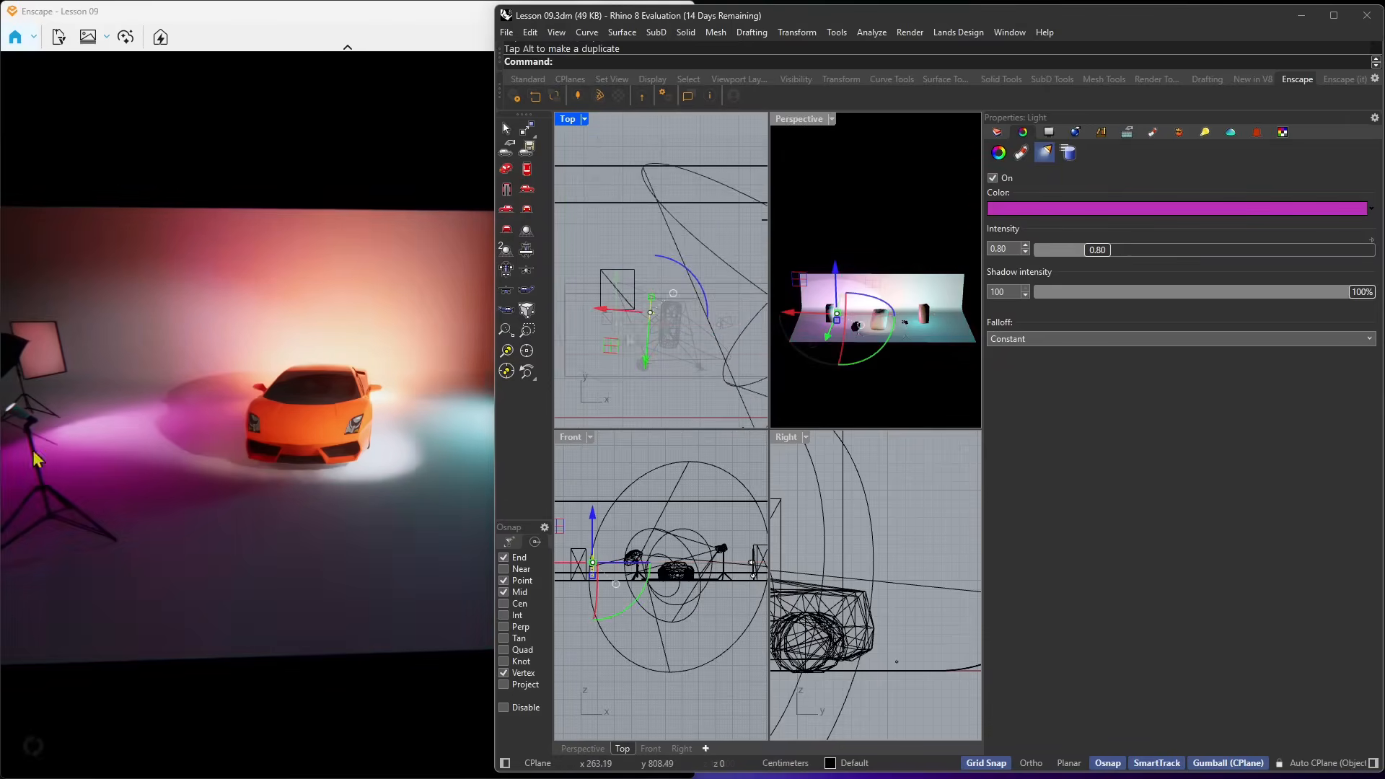
Inspect the cyan and magenta lighting from several angles in Enscape and set the time of day to 05:35
{"action": "right_click_drag", "start_coordinate": [288, 444], "coordinate": [382, 451]}
{"action": "scroll", "coordinate": [394, 451], "scroll_direction": "down", "scroll_amount": 5}
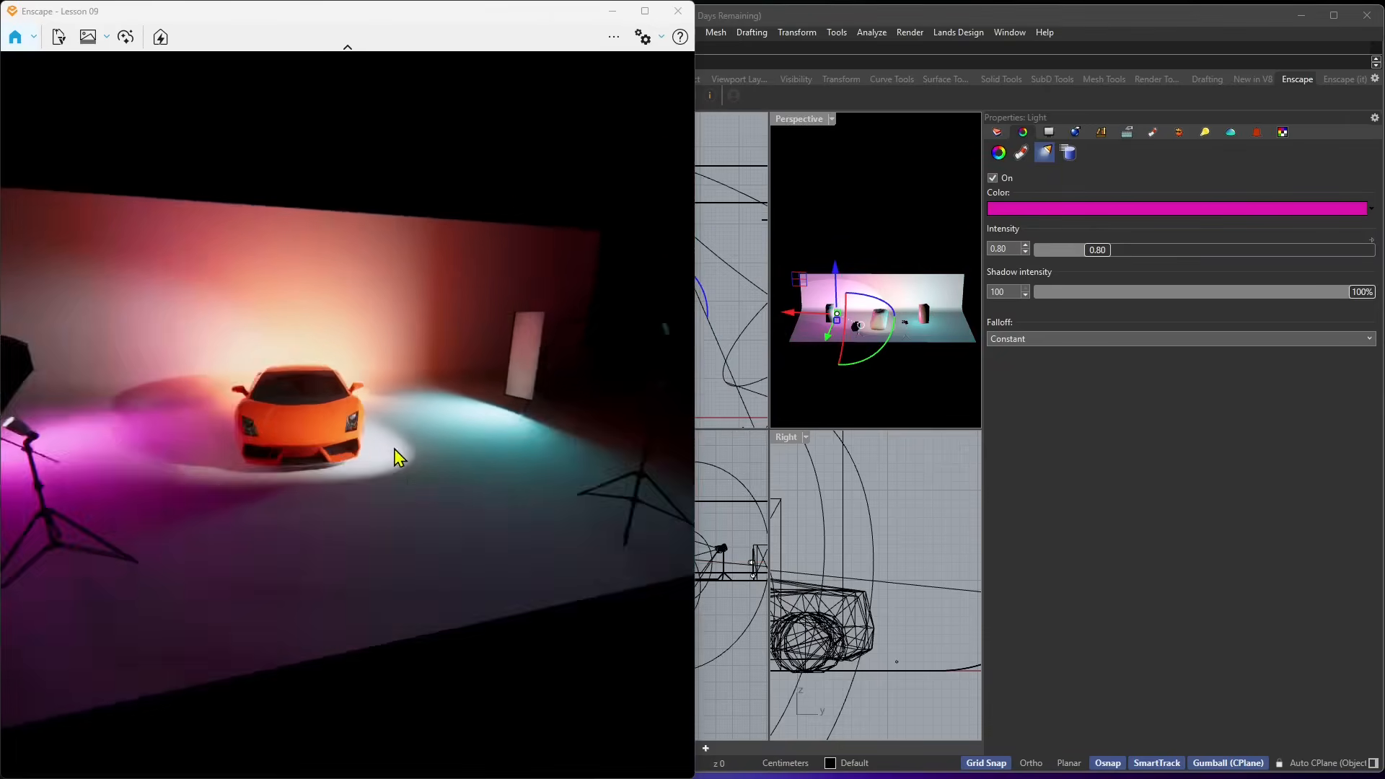
{"action": "scroll", "coordinate": [272, 423], "scroll_direction": "up", "scroll_amount": 4}
{"action": "right_click_drag", "start_coordinate": [273, 422], "coordinate": [375, 415]}
{"action": "scroll", "coordinate": [354, 437], "scroll_direction": "down", "scroll_amount": 4}
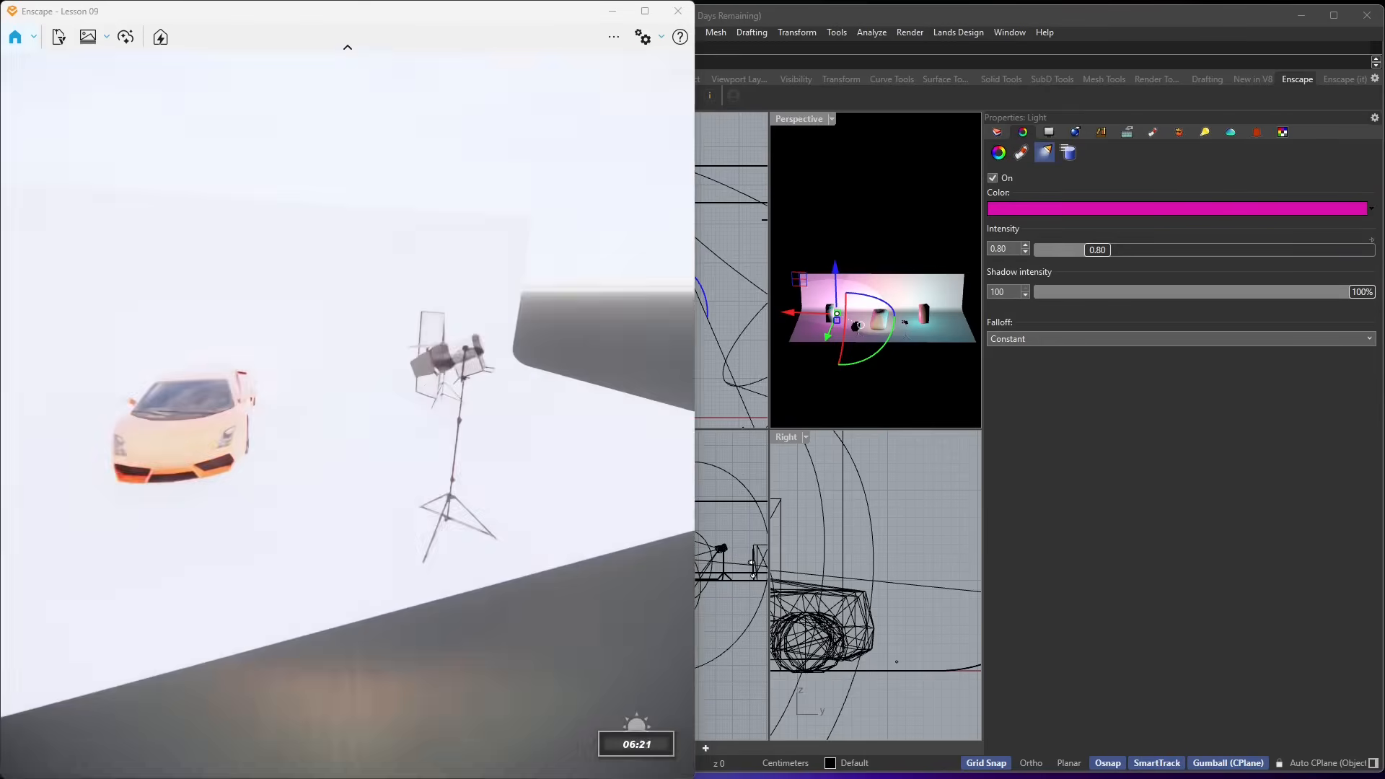
{"action": "right_click_drag", "start_coordinate": [375, 414], "coordinate": [350, 414], "text": "shift"}
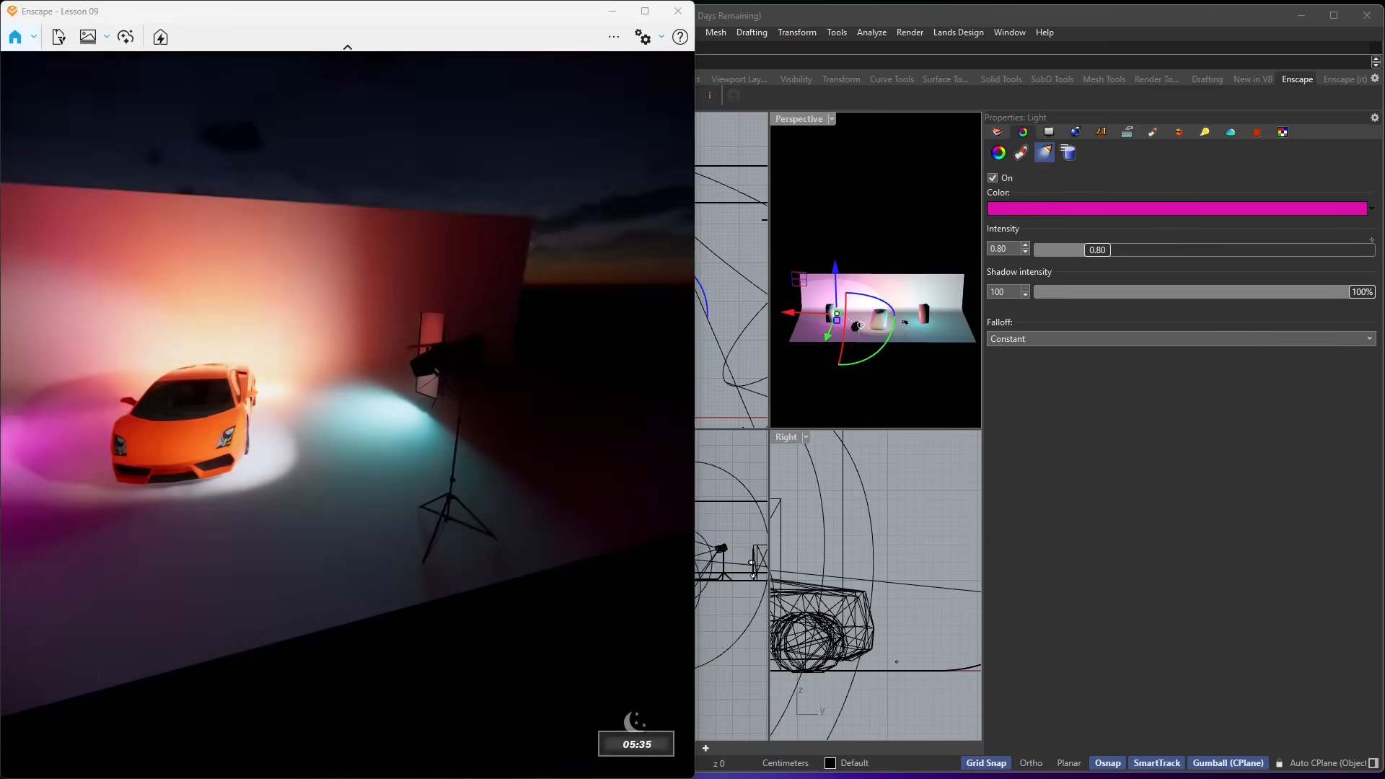
{"action": "scroll", "coordinate": [218, 412], "scroll_direction": "down", "scroll_amount": 5}
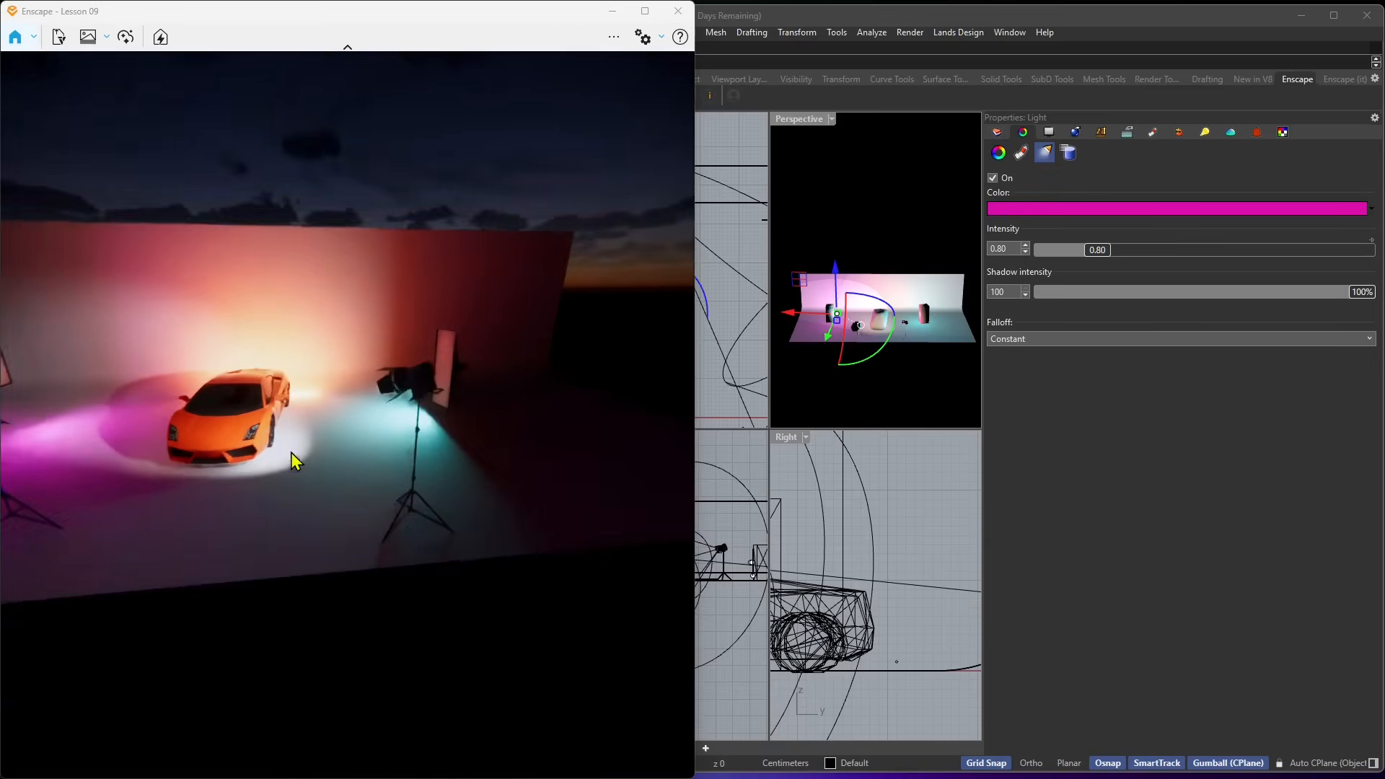
{"action": "scroll", "coordinate": [207, 418], "scroll_direction": "up", "scroll_amount": 6}
{"action": "scroll", "coordinate": [223, 396], "scroll_direction": "down", "scroll_amount": 5}
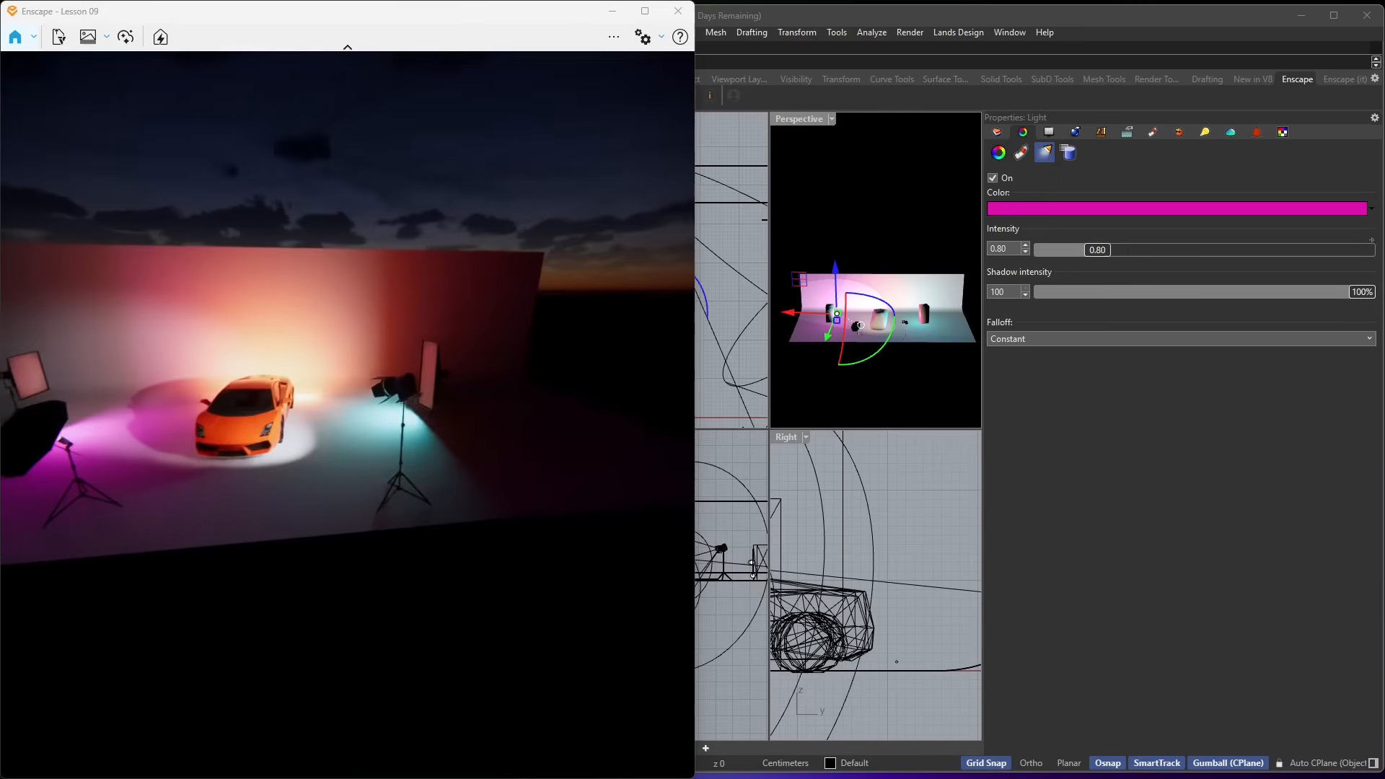
Widen Rhino's viewport area and maximize the Perspective view, framing the whole studio set
{"action": "scroll", "coordinate": [350, 463], "scroll_direction": "down", "scroll_amount": 3}
{"action": "right_click_drag", "start_coordinate": [878, 322], "coordinate": [900, 326]}
{"action": "scroll", "coordinate": [900, 326], "scroll_direction": "up", "scroll_amount": 3}
{"action": "scroll", "coordinate": [902, 333], "scroll_direction": "up", "scroll_amount": 4}
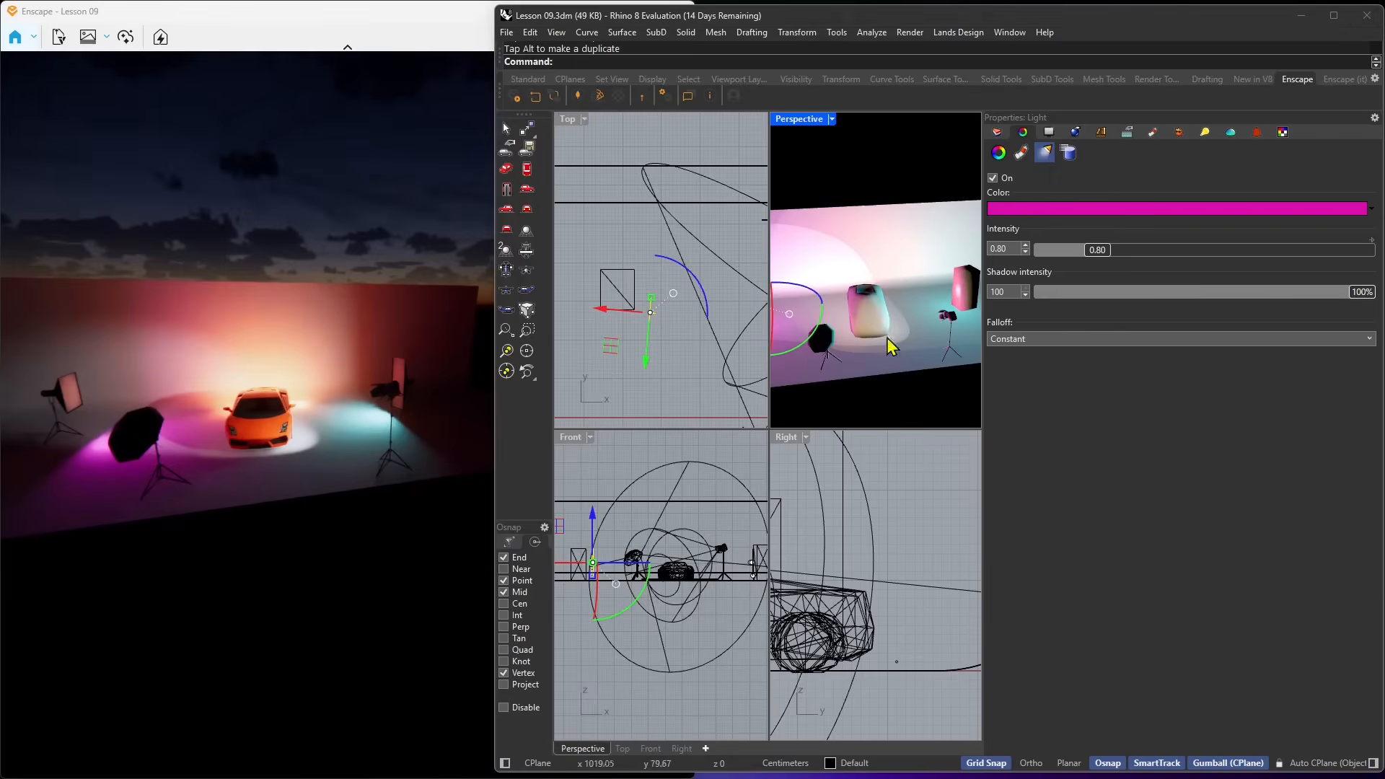
{"action": "left_click_drag", "start_coordinate": [983, 357], "coordinate": [1072, 356]}
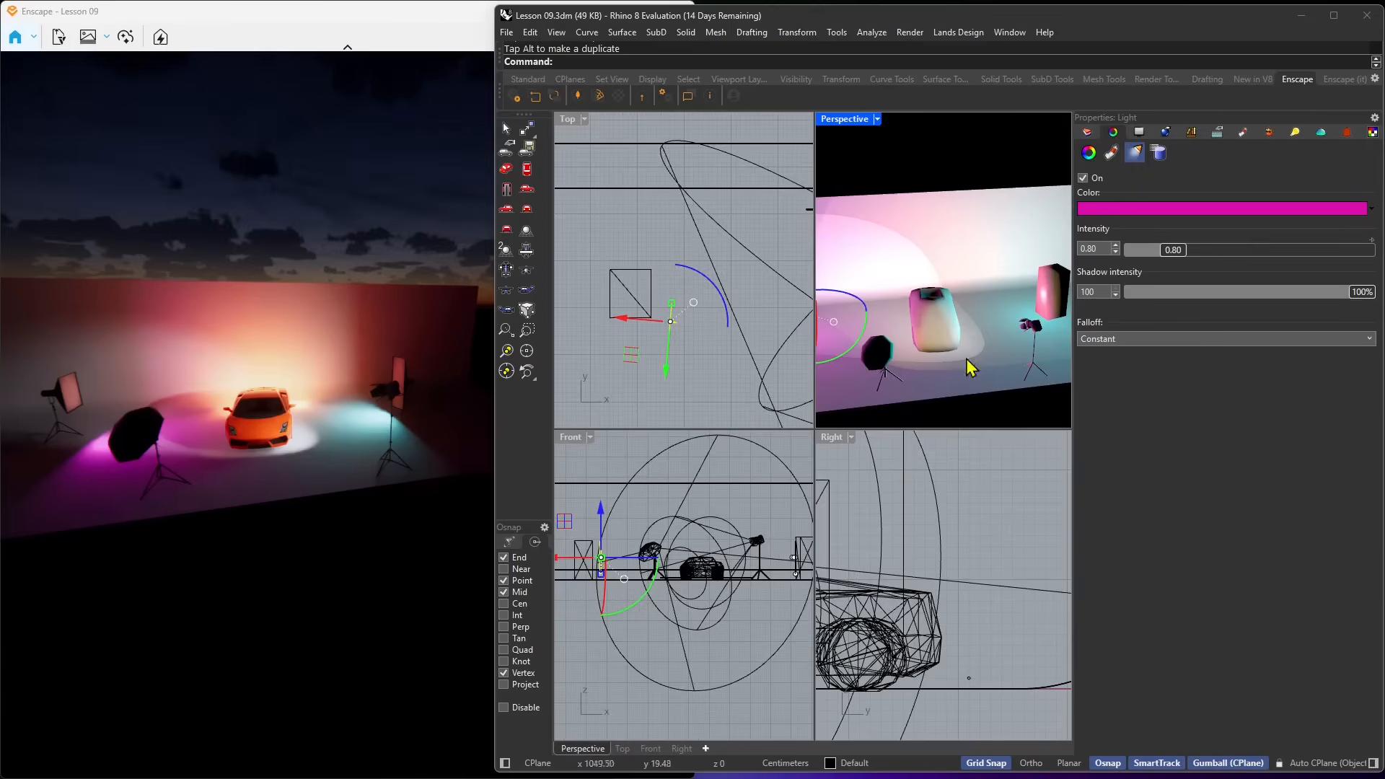
{"action": "double_click", "coordinate": [844, 119]}
{"action": "scroll", "coordinate": [811, 462], "scroll_direction": "down", "scroll_amount": 3}
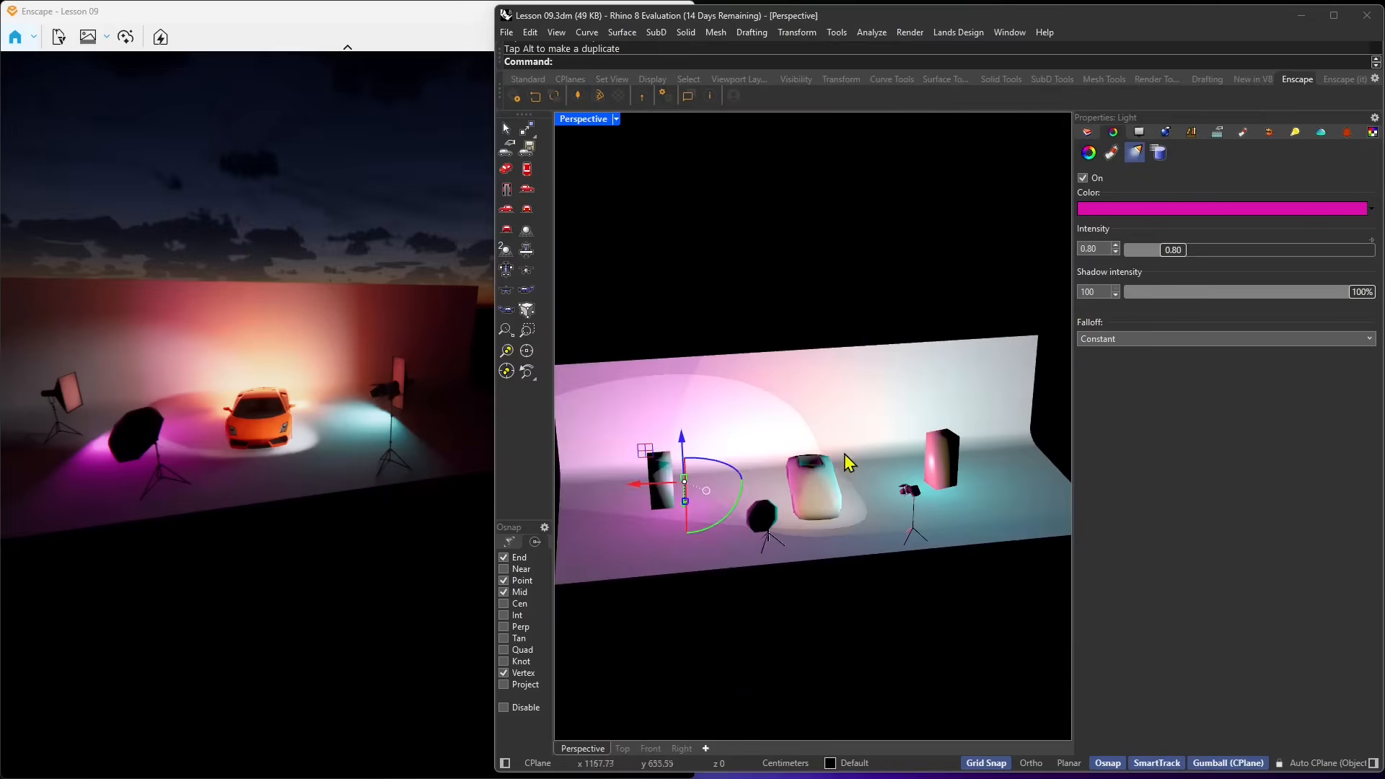
{"action": "scroll", "coordinate": [808, 460], "scroll_direction": "up", "scroll_amount": 1}
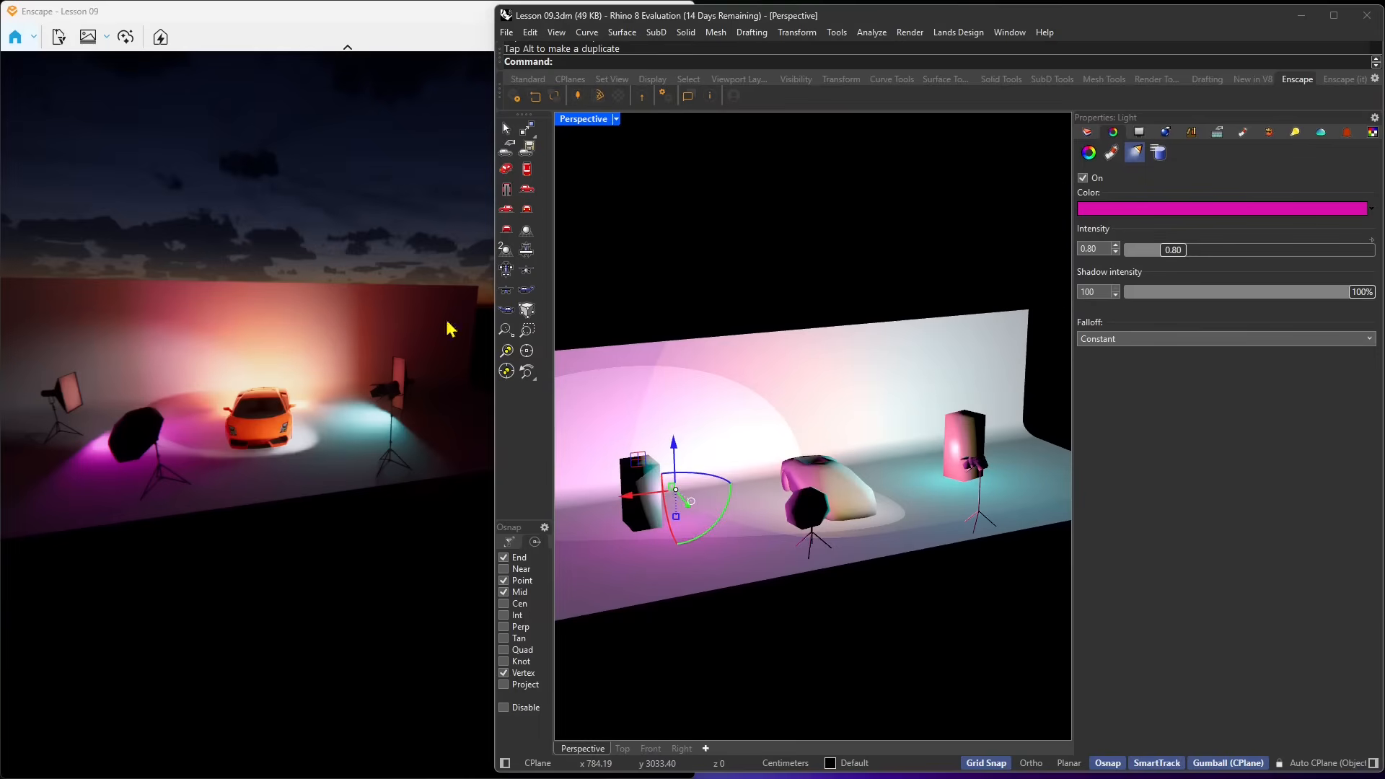
Frame the car and umbrella lamp in the Perspective view and synchronize Enscape's camera with it
{"action": "scroll", "coordinate": [195, 454], "scroll_direction": "up", "scroll_amount": 3}
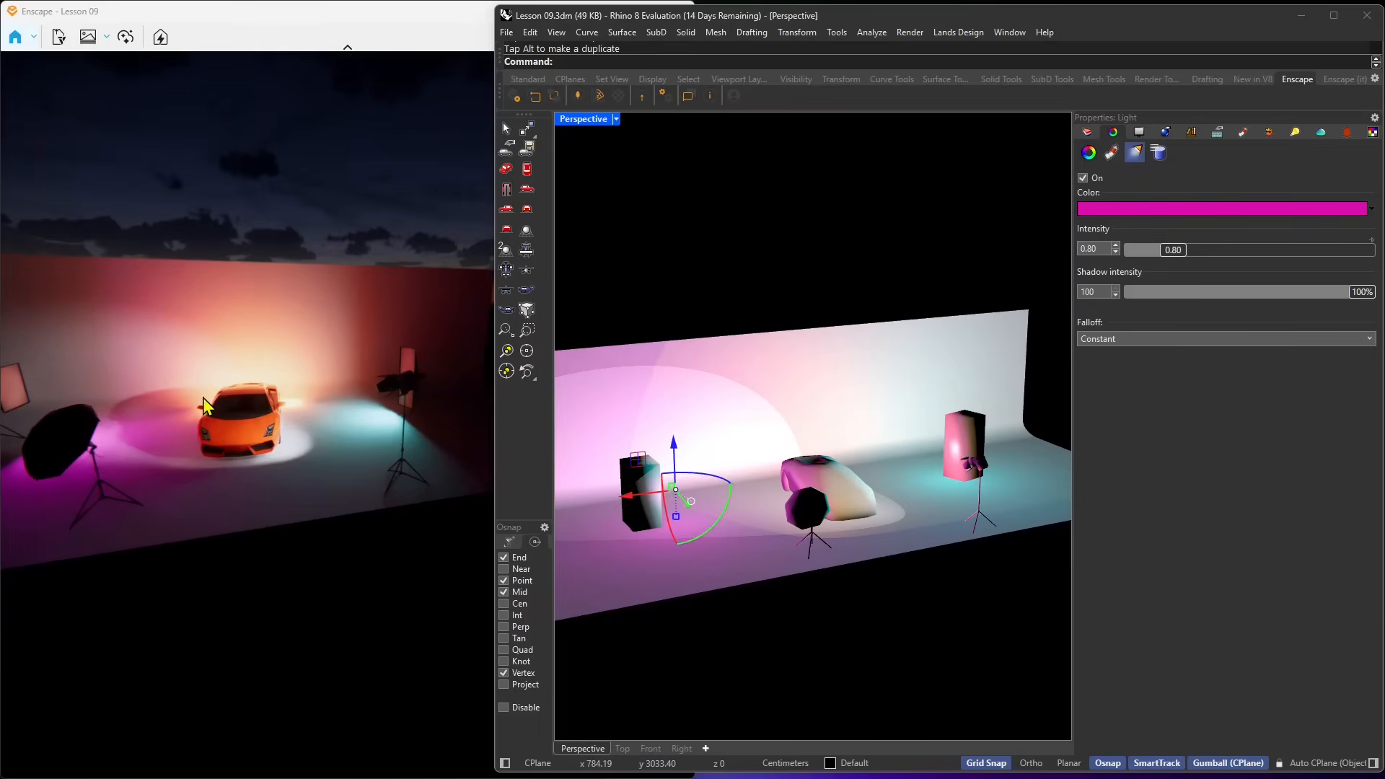
{"action": "left_click", "coordinate": [204, 407]}
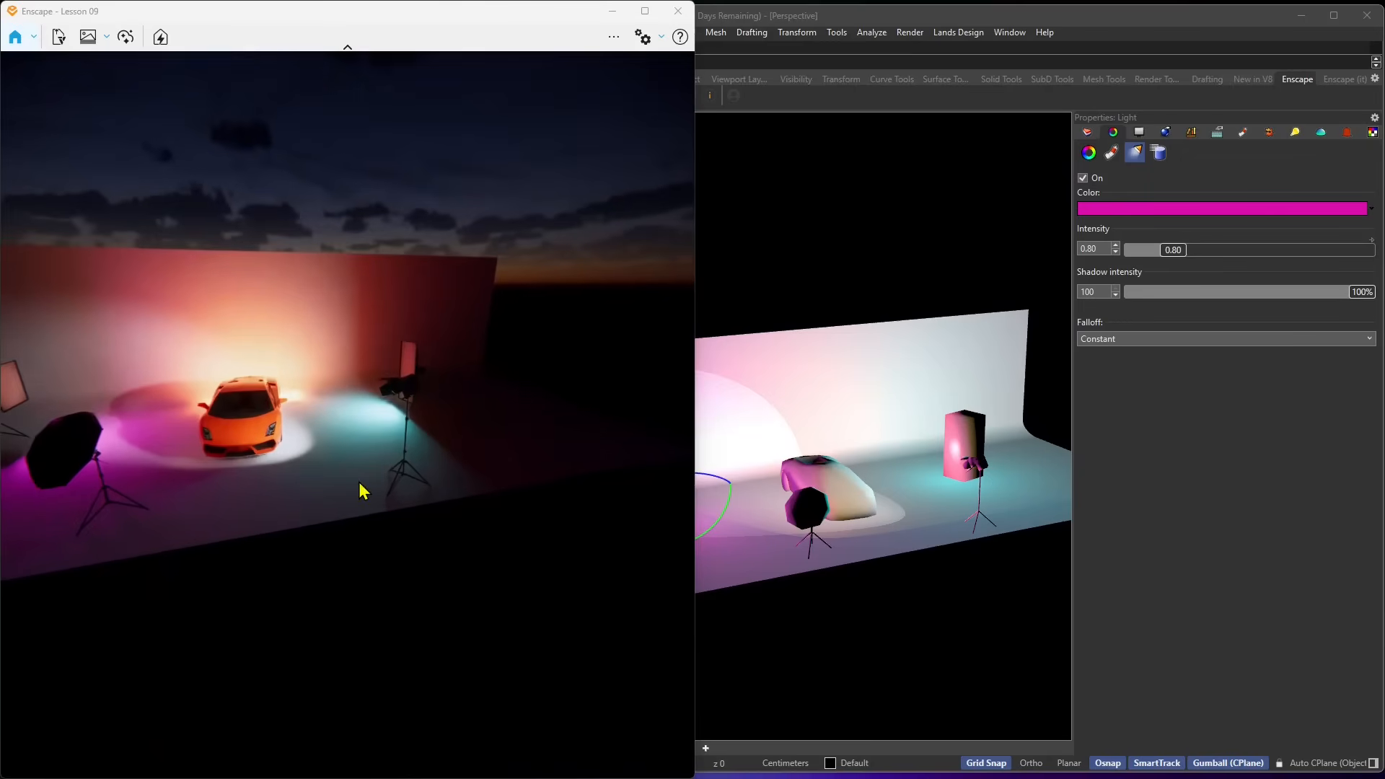
{"action": "right_click_drag", "start_coordinate": [869, 431], "coordinate": [838, 493]}
{"action": "scroll", "coordinate": [823, 449], "scroll_direction": "up", "scroll_amount": 4}
{"action": "left_click", "coordinate": [553, 101]}
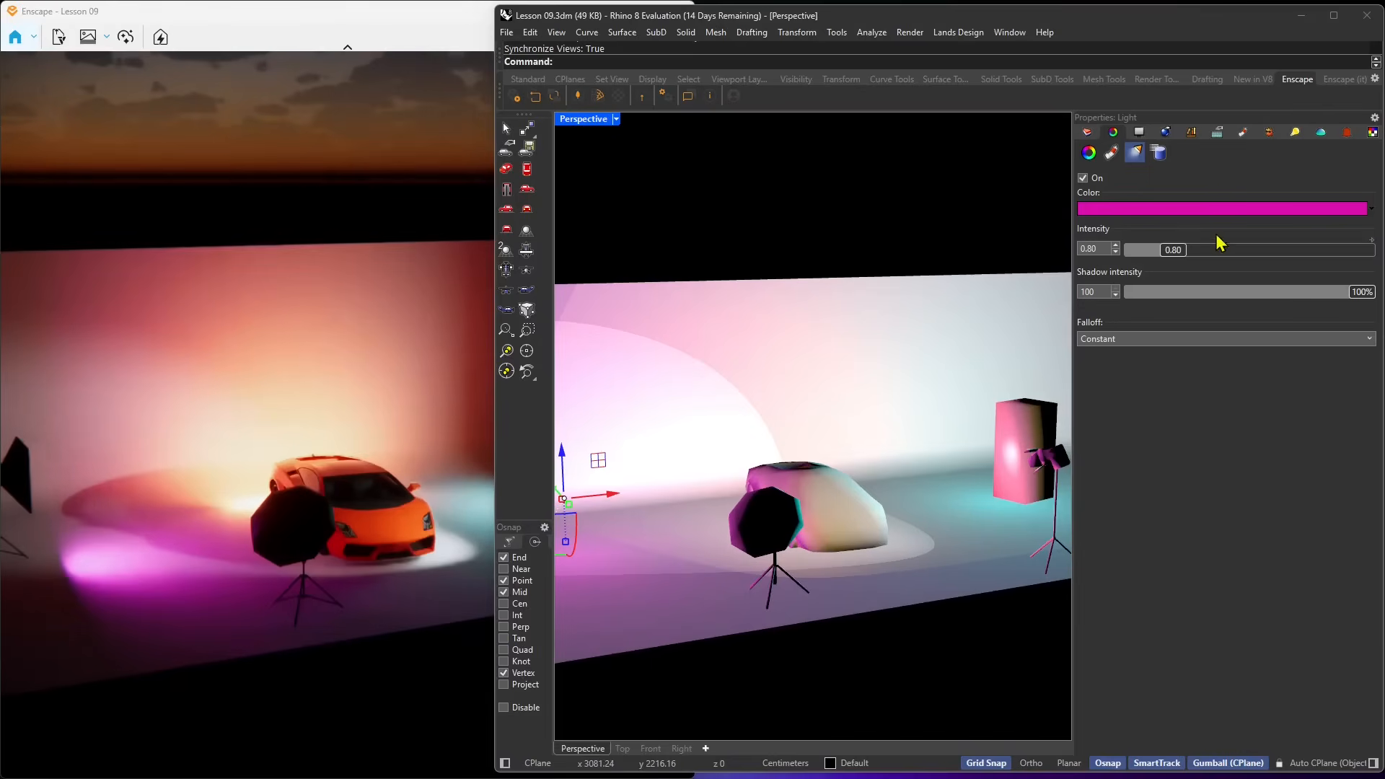
Turn off Backlight, FillLight, Keylight and both rectangular lights in the Lights list
{"action": "left_click", "coordinate": [1293, 134]}
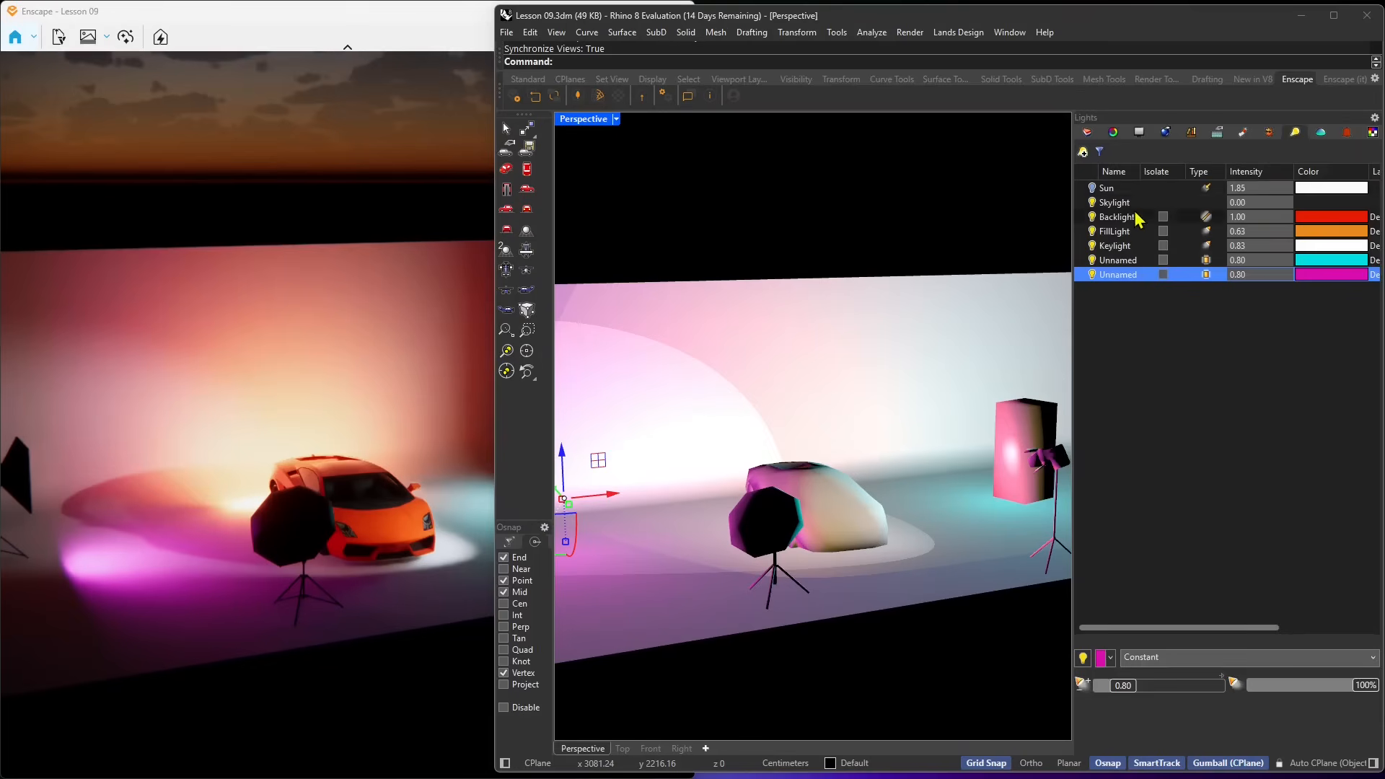
{"action": "left_click", "coordinate": [1092, 217]}
{"action": "left_click", "coordinate": [1092, 230]}
{"action": "left_click", "coordinate": [1093, 245]}
{"action": "left_click", "coordinate": [1092, 259]}
{"action": "left_click", "coordinate": [1092, 274]}
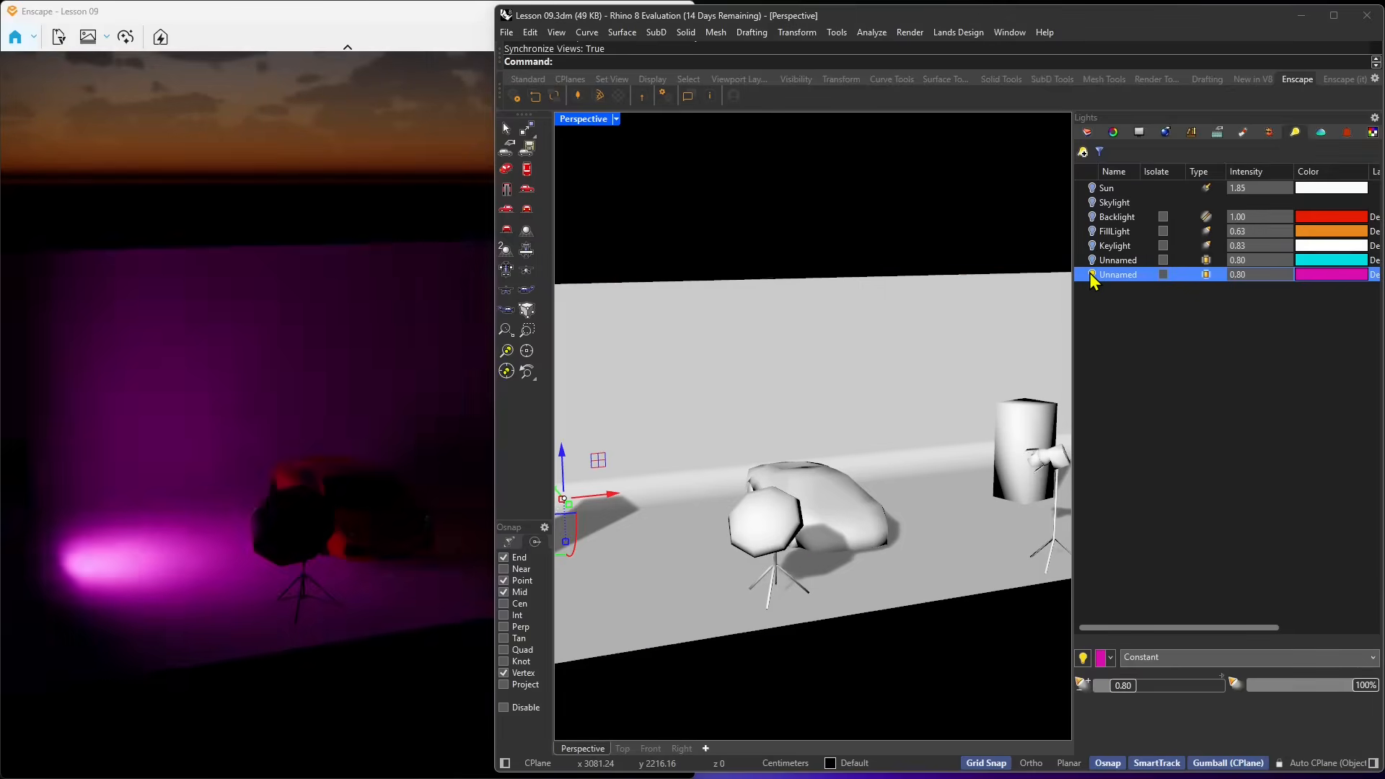
Preview FillLight, Keylight and Backlight individually by switching each one on and off
{"action": "left_click", "coordinate": [1093, 231]}
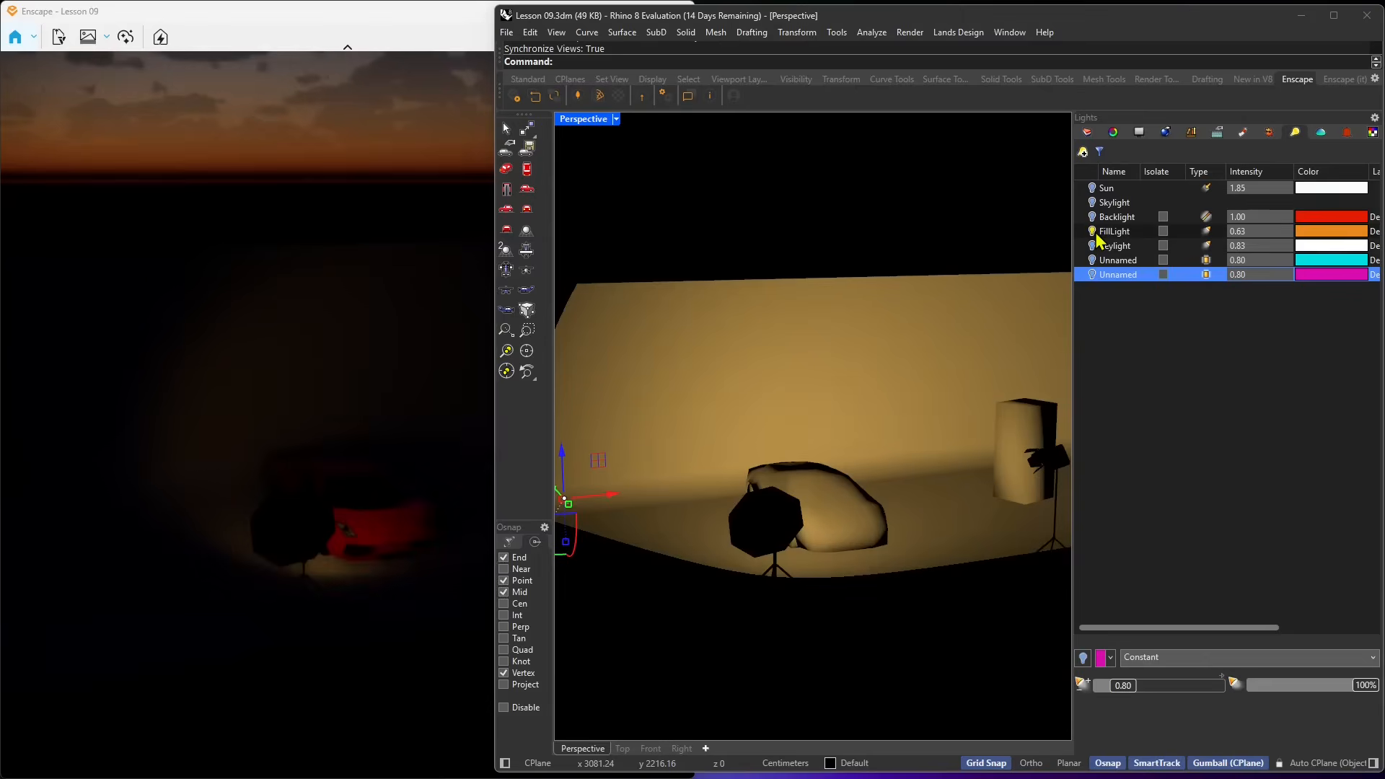
{"action": "left_click", "coordinate": [1092, 230]}
{"action": "left_click", "coordinate": [1093, 245]}
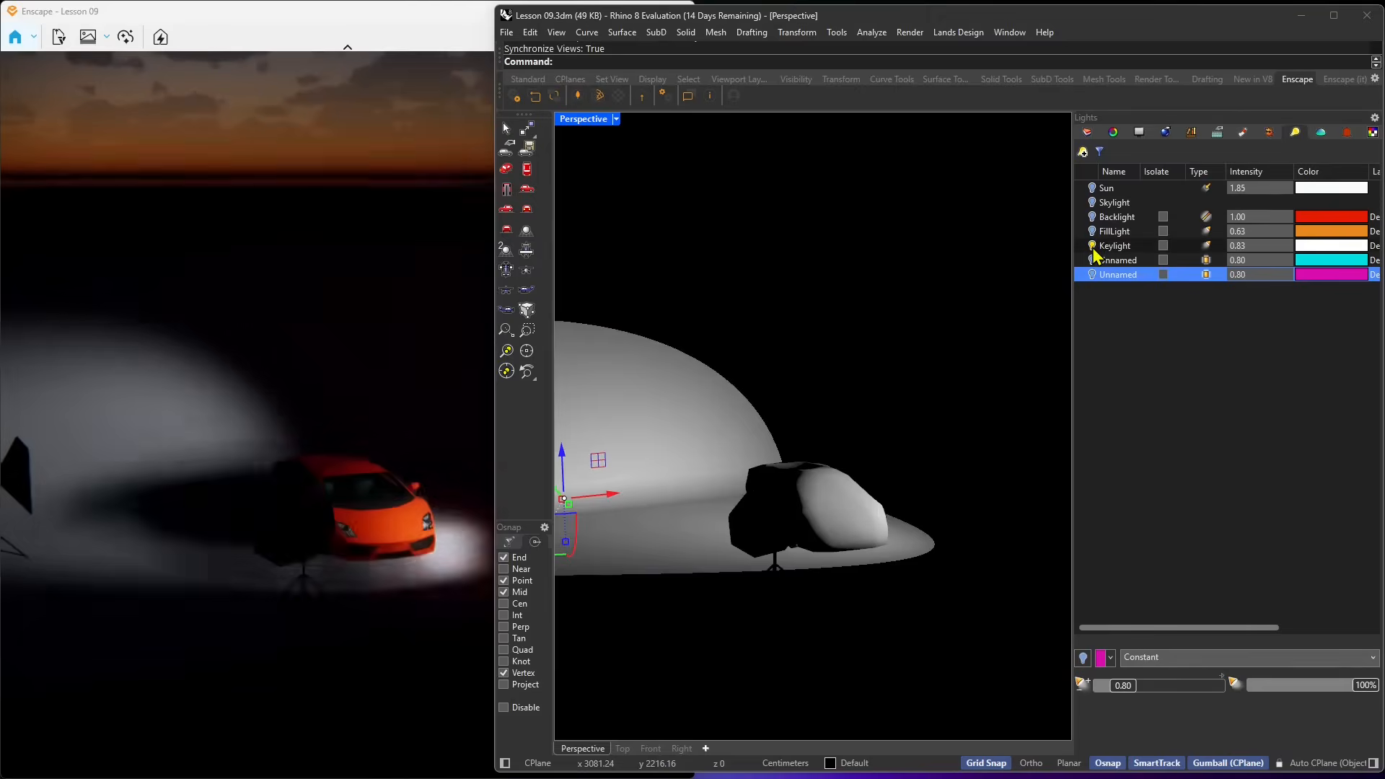
{"action": "left_click", "coordinate": [1092, 245]}
{"action": "left_click", "coordinate": [1093, 260]}
{"action": "left_click", "coordinate": [1092, 231]}
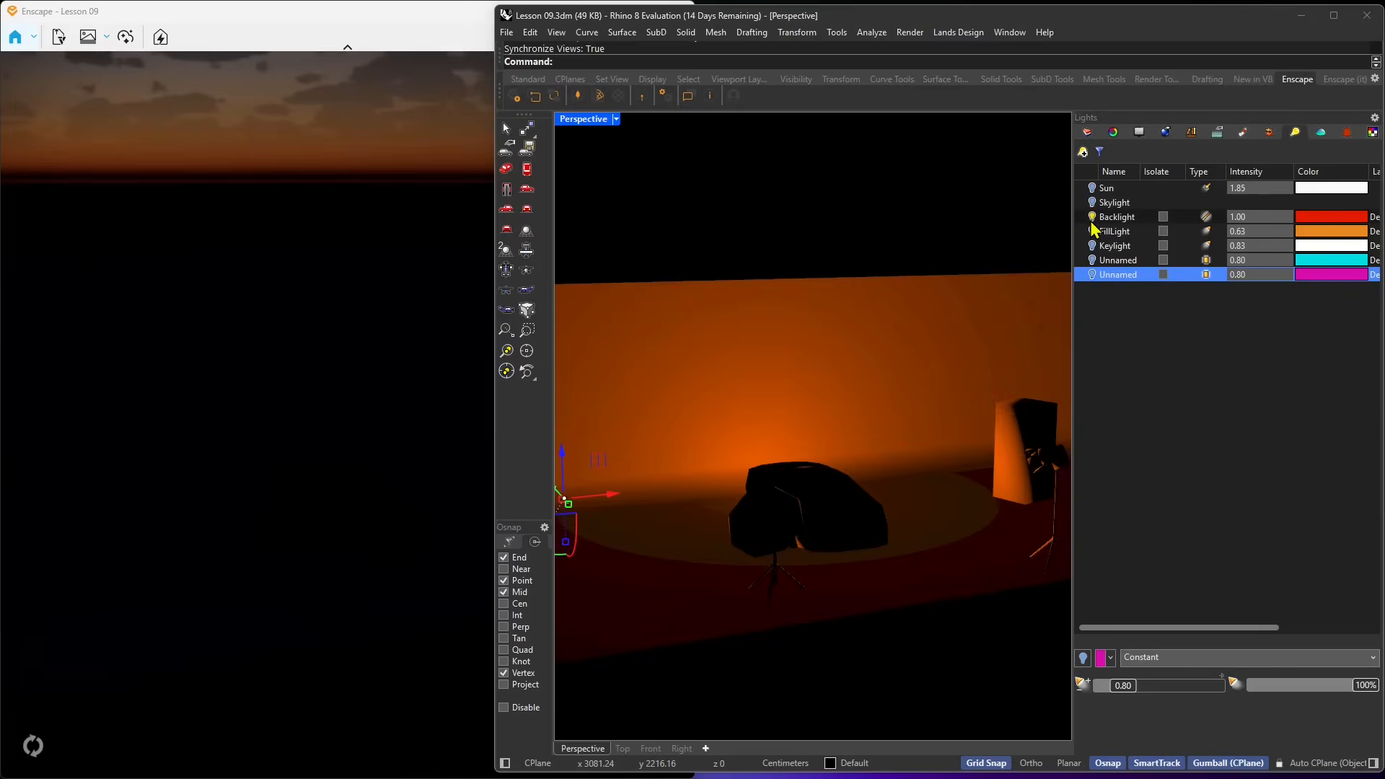
{"action": "left_click", "coordinate": [1093, 231]}
Switch FillLight on by itself and change its color to a deeper orange with hue 21
{"action": "left_click", "coordinate": [1093, 231]}
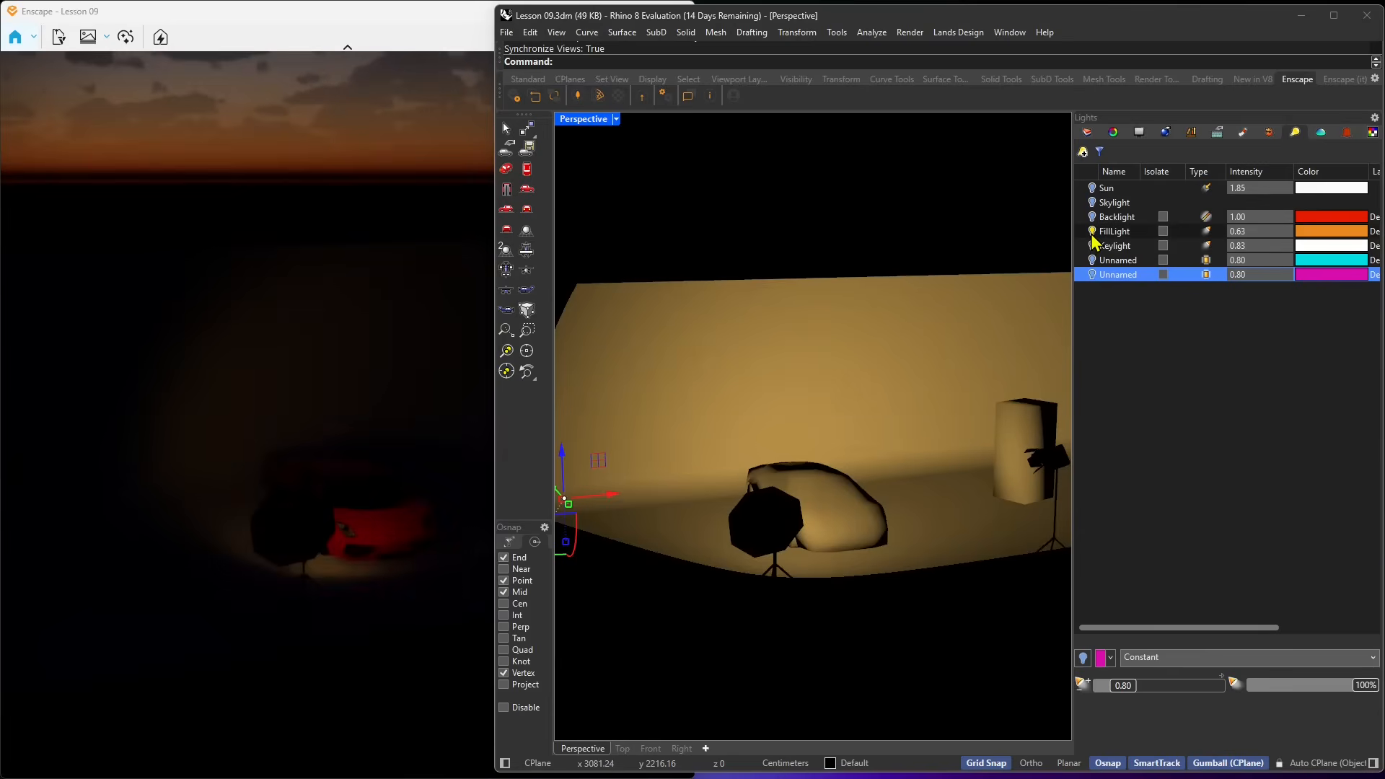
{"action": "left_click", "coordinate": [1126, 235]}
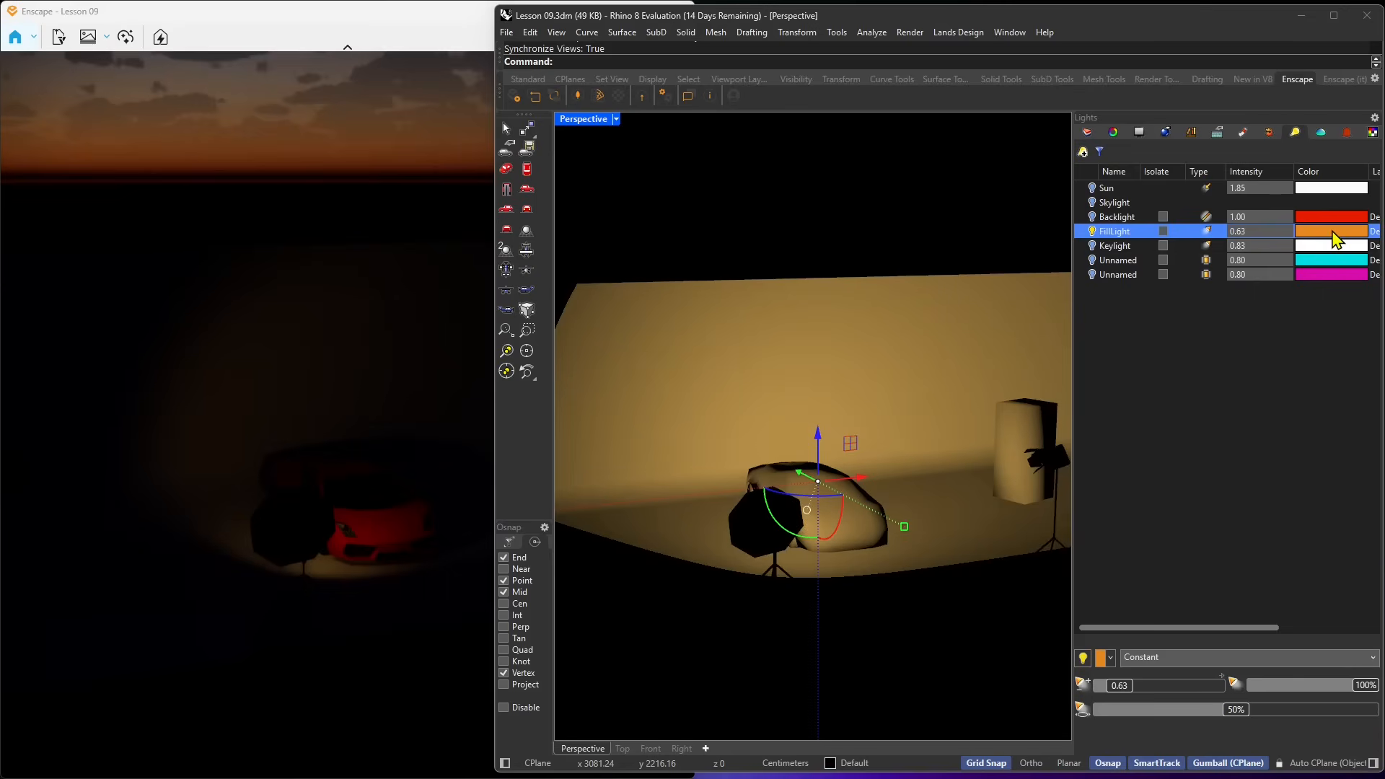
{"action": "left_click", "coordinate": [1335, 232]}
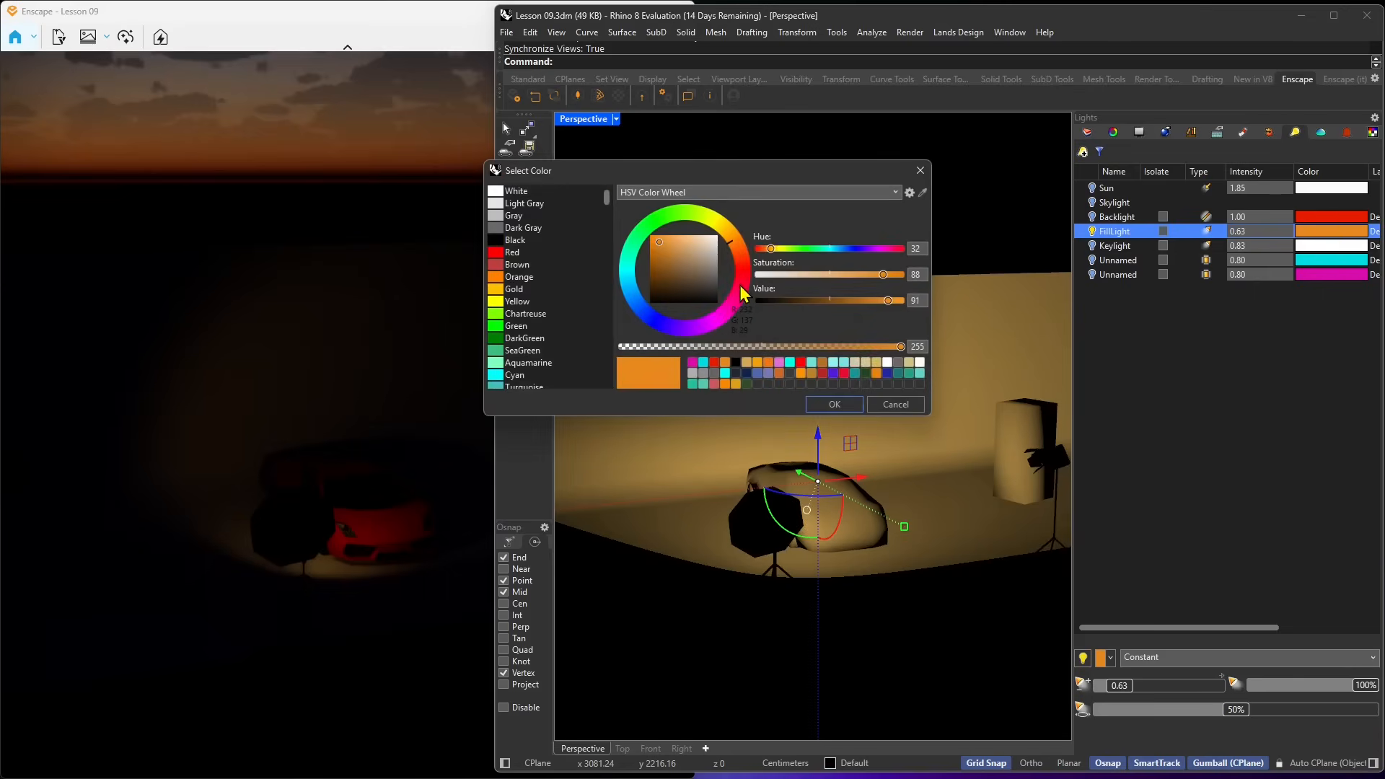
{"action": "left_click", "coordinate": [738, 253]}
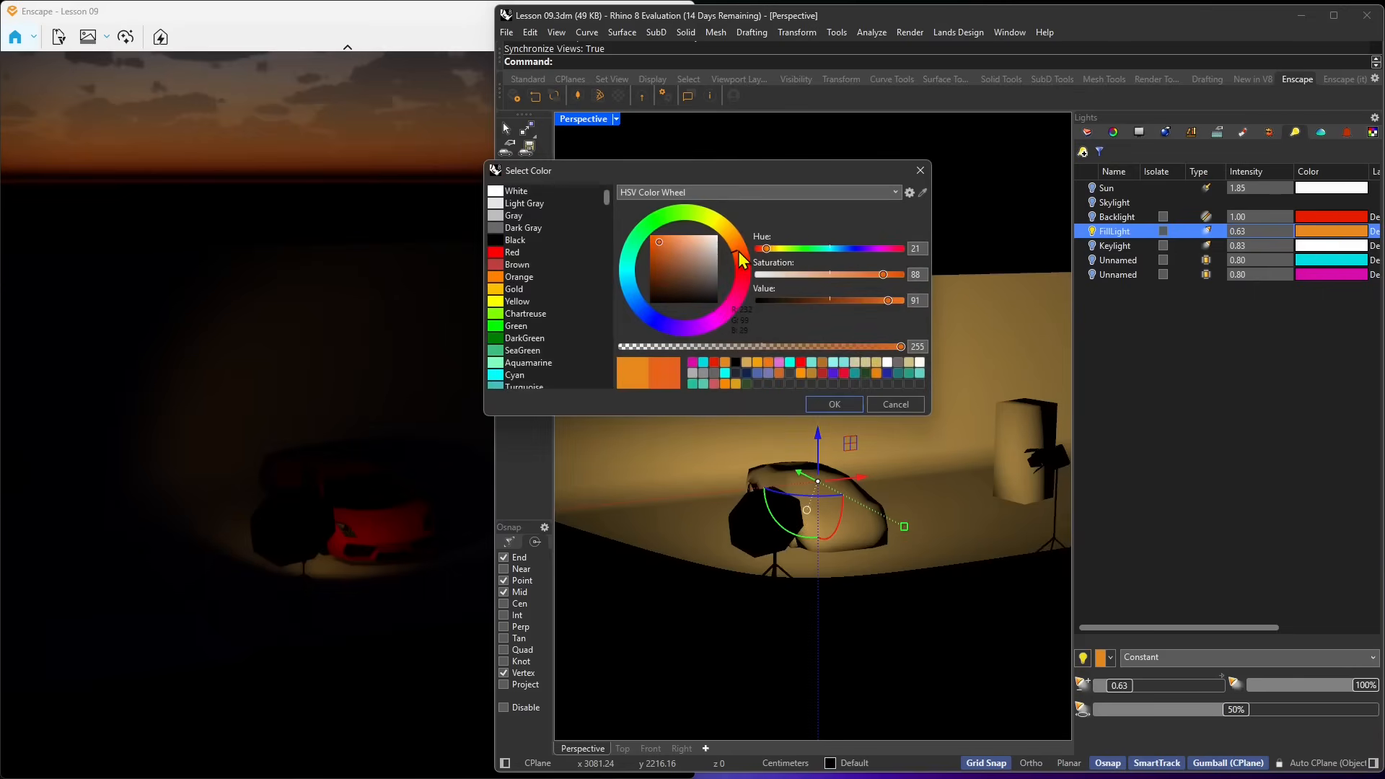
{"action": "left_click", "coordinate": [837, 404]}
Show Backlight on its own and reduce its intensity to 0.80, keeping its red color
{"action": "left_click", "coordinate": [1092, 220]}
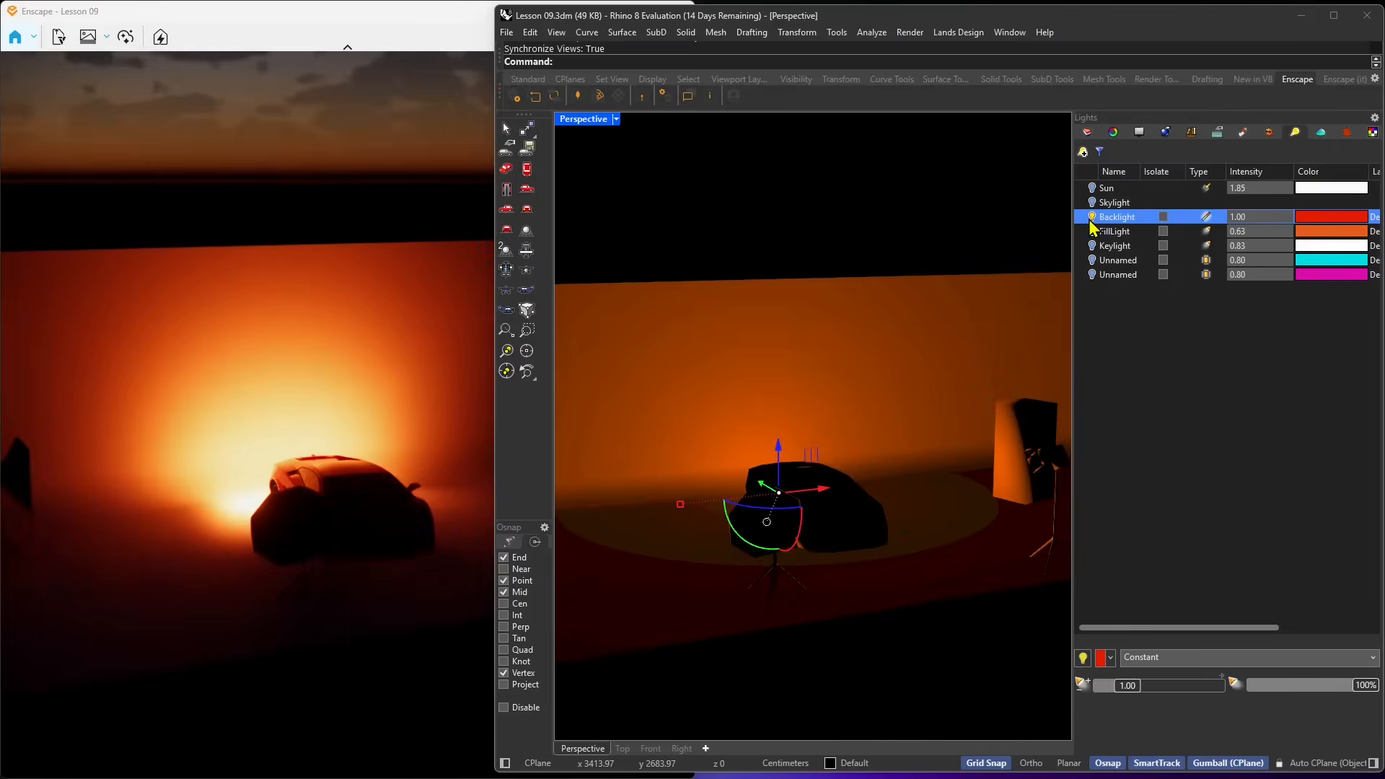
{"action": "left_click", "coordinate": [1308, 219]}
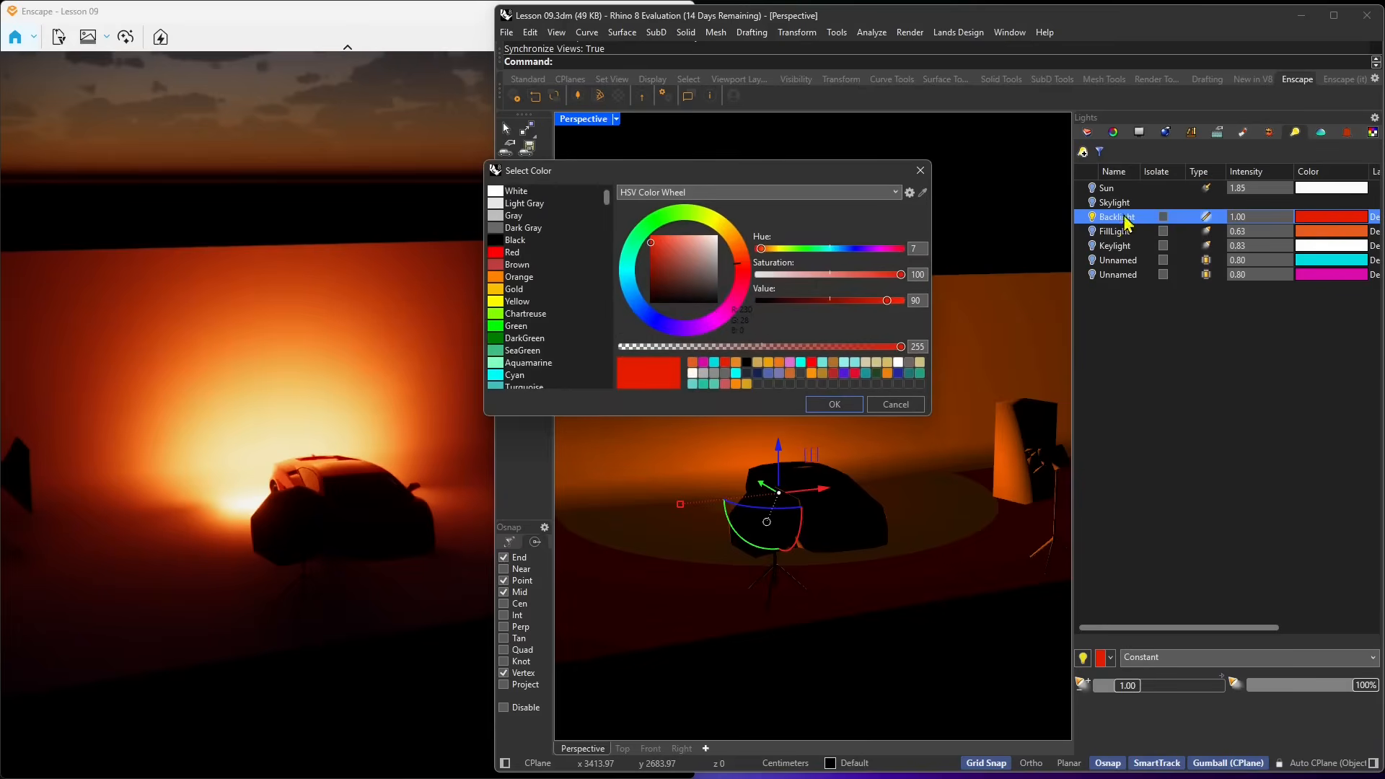
{"action": "left_click", "coordinate": [922, 171]}
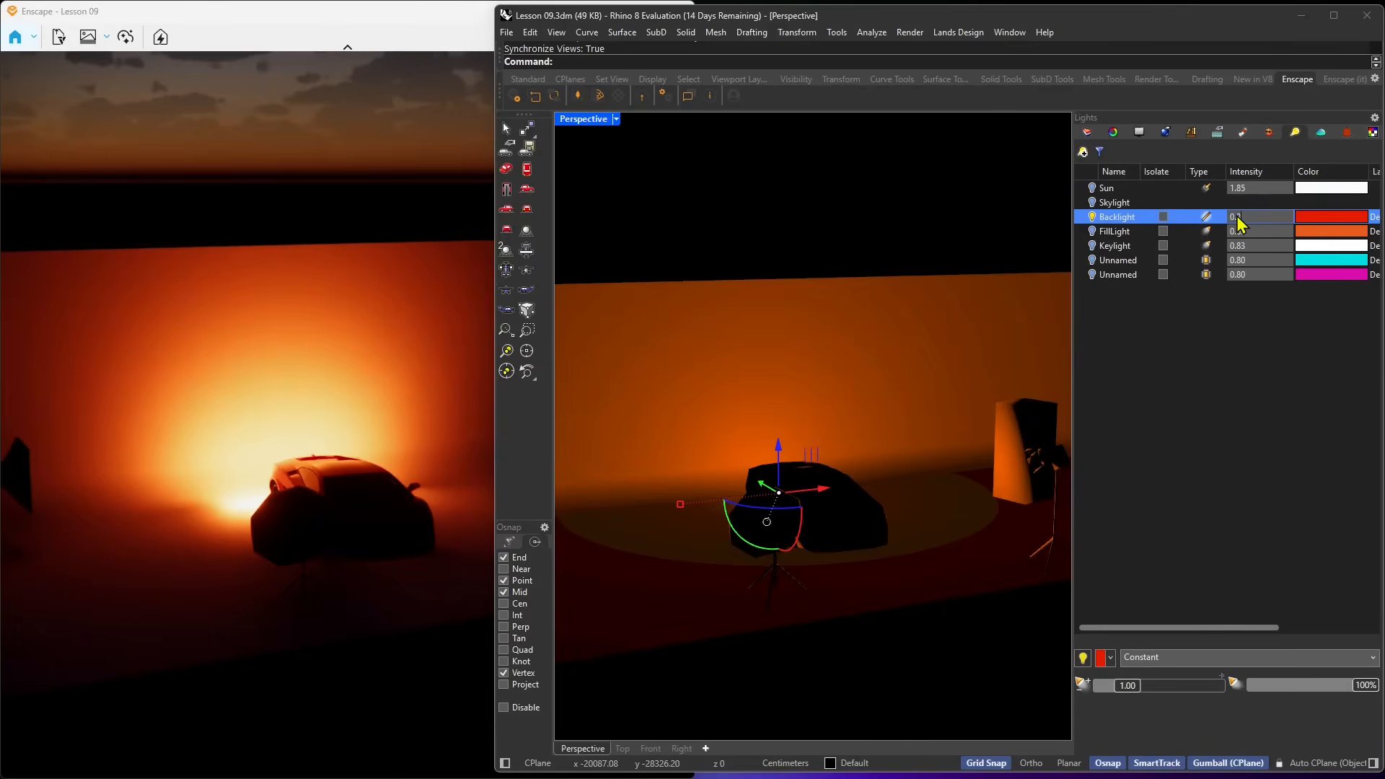
{"action": "key", "text": "Return"}
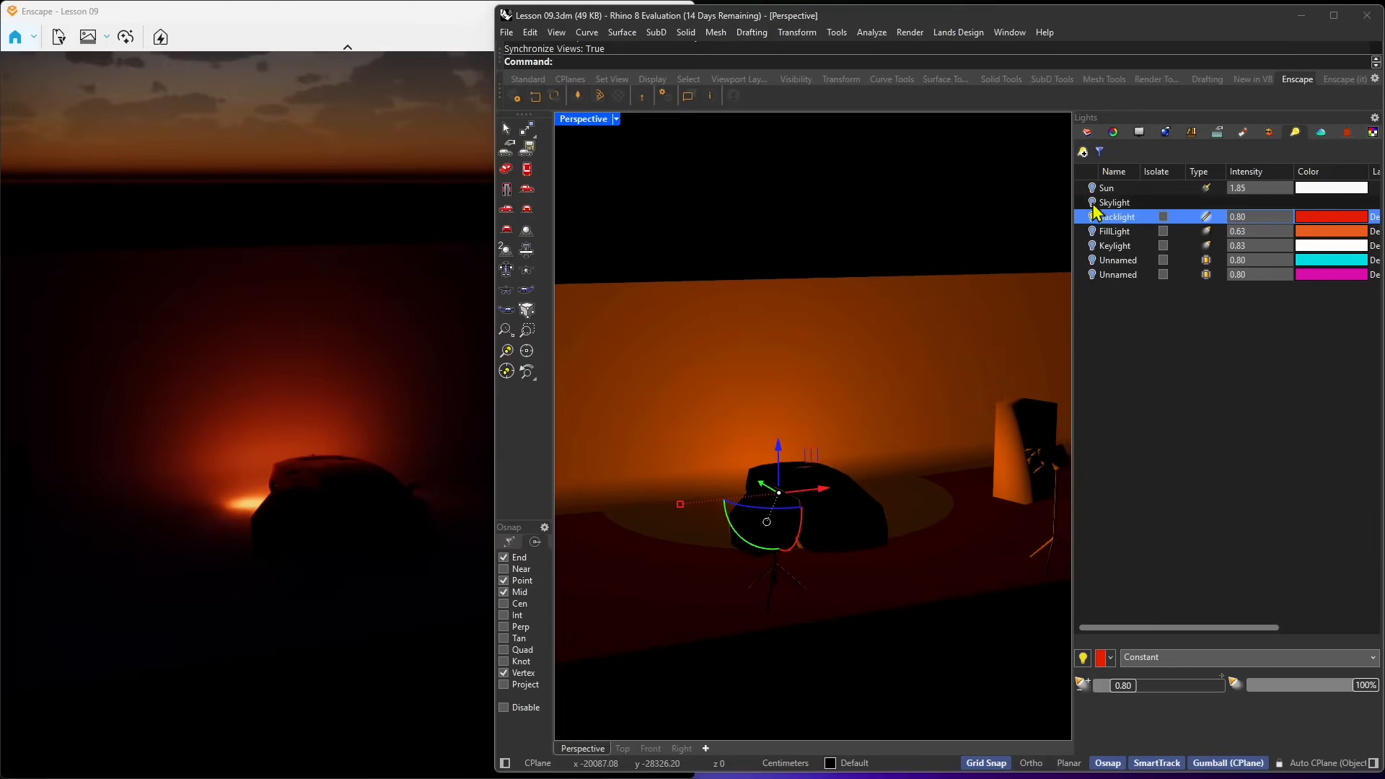
Leave only the cyan and magenta rectangular lights on and view their effect in Enscape
{"action": "left_click", "coordinate": [1096, 228]}
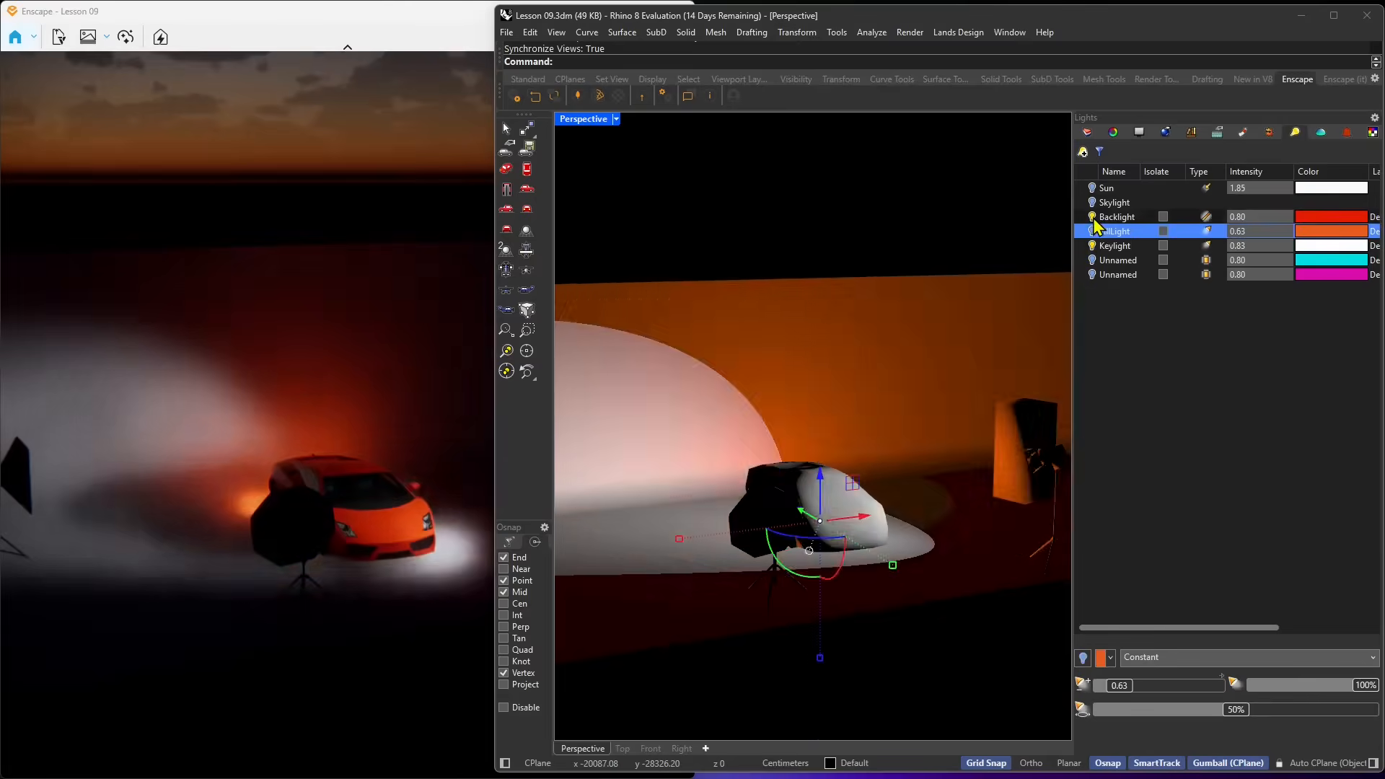
{"action": "left_click", "coordinate": [1093, 217]}
{"action": "left_click", "coordinate": [1092, 260]}
{"action": "left_click", "coordinate": [1092, 246]}
{"action": "left_click", "coordinate": [1092, 275]}
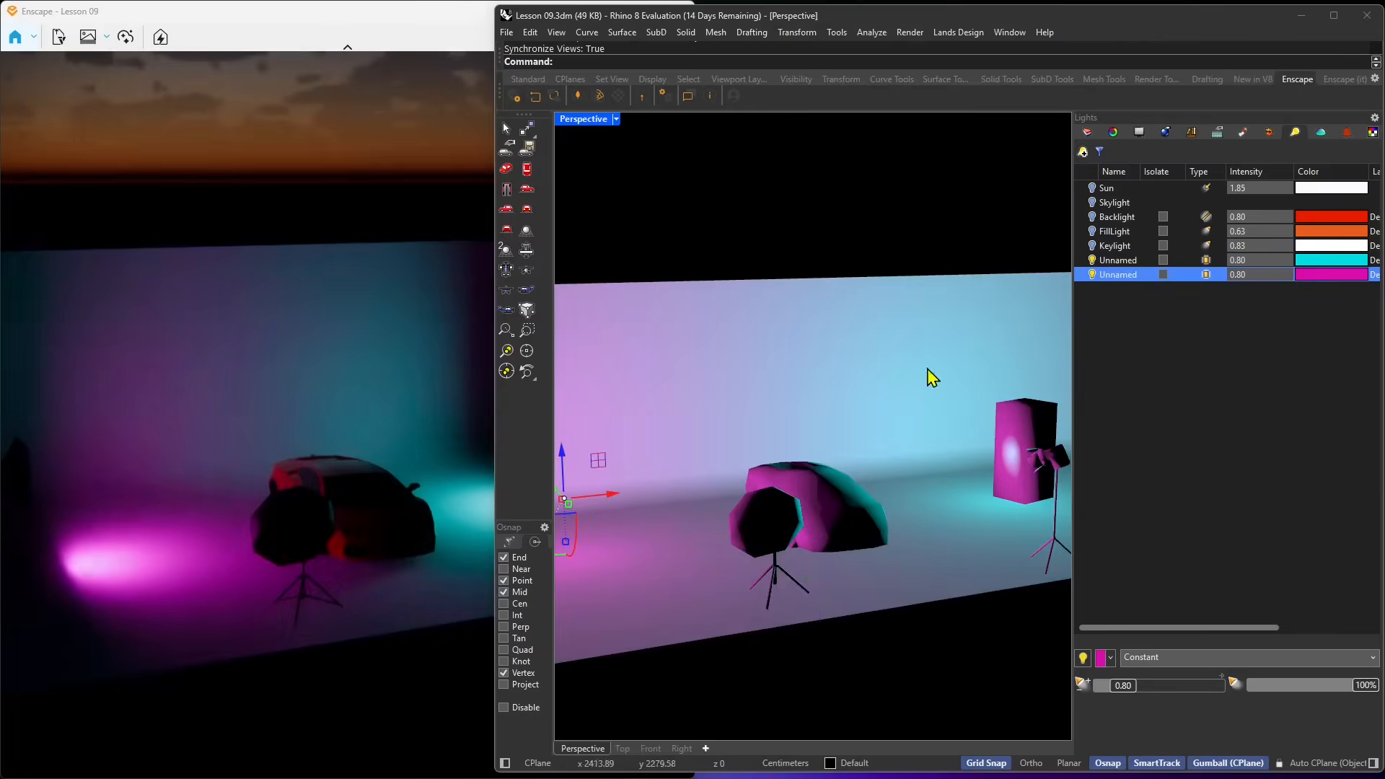
{"action": "left_click", "coordinate": [262, 501]}
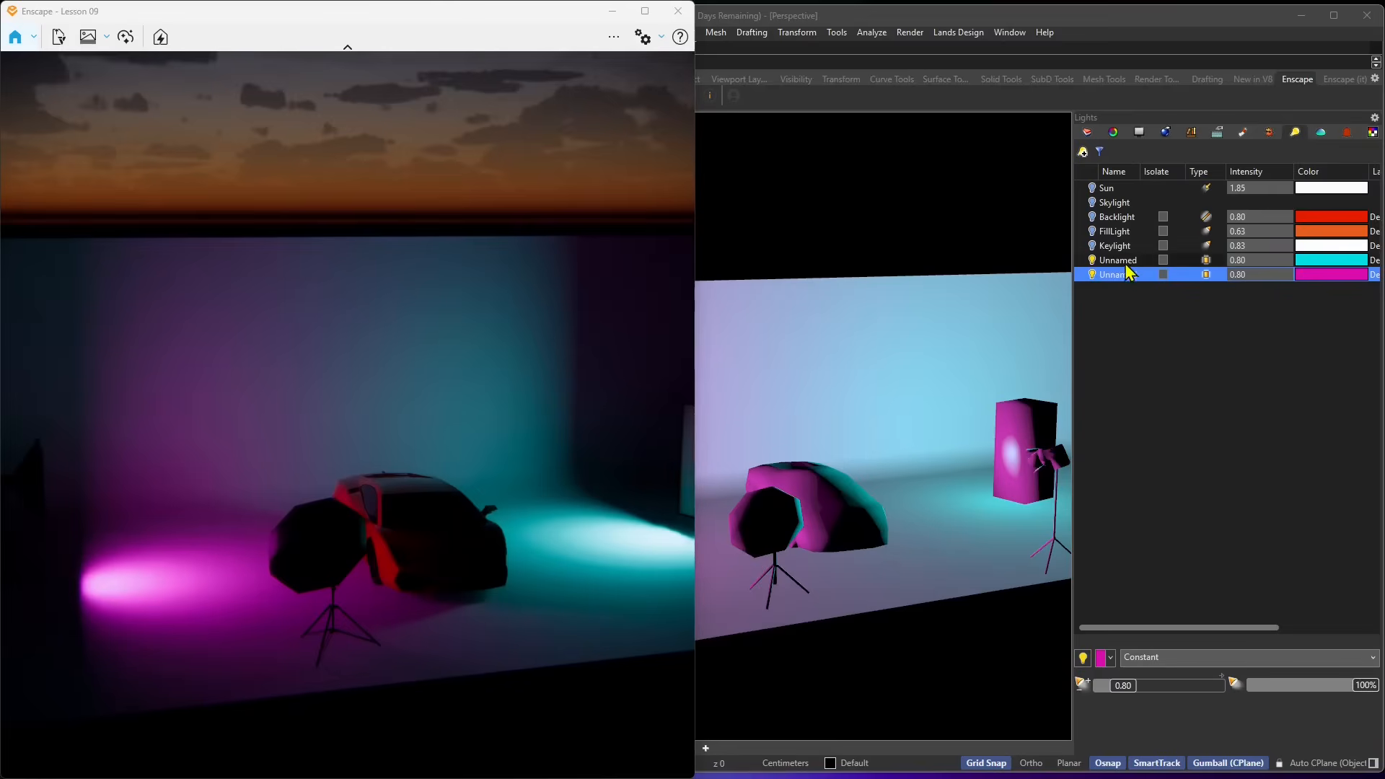
Turn Keylight, FillLight and Backlight back on alongside the two rectangular lights
{"action": "left_click", "coordinate": [1092, 246]}
{"action": "left_click", "coordinate": [1092, 232]}
{"action": "left_click", "coordinate": [1093, 217]}
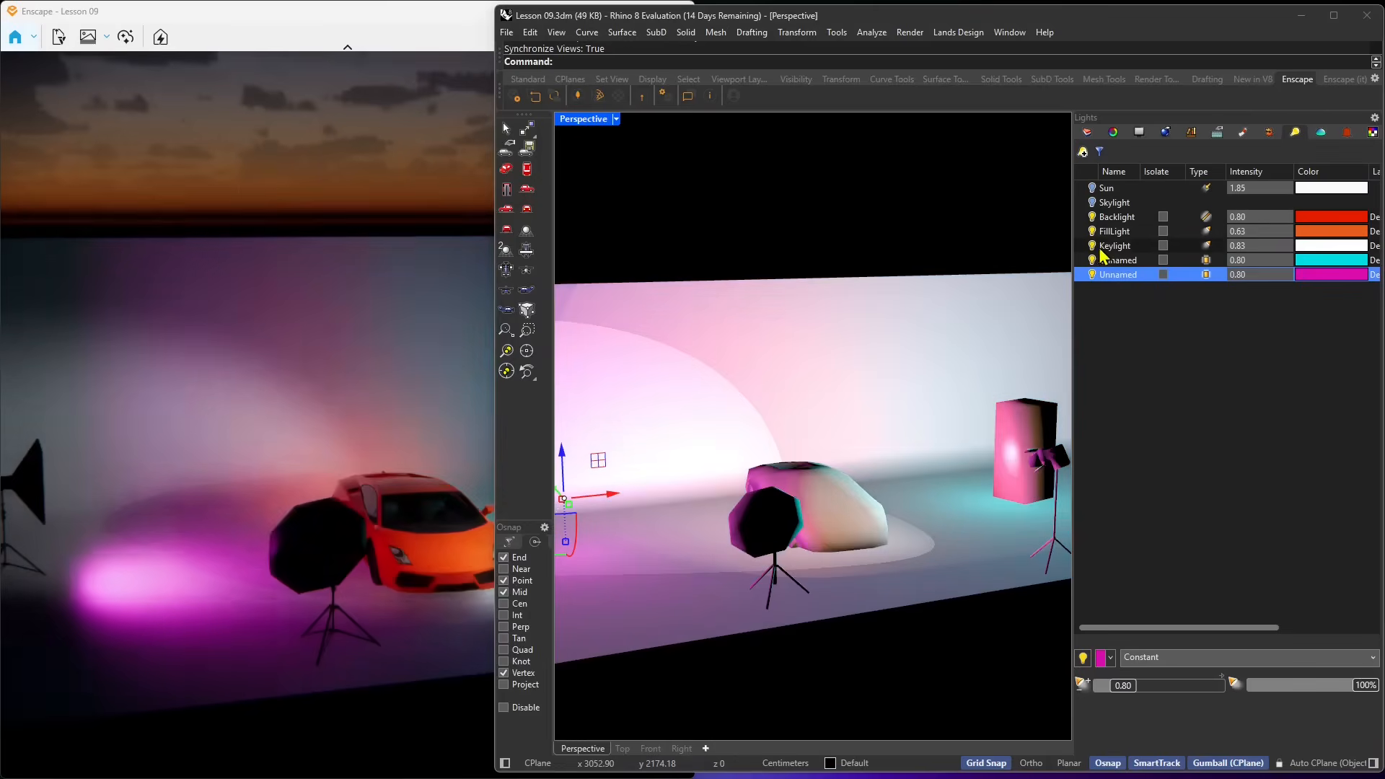
Isolate Keylight to examine its effect on the car, and release the isolation to restore all lights
{"action": "left_click", "coordinate": [1163, 245]}
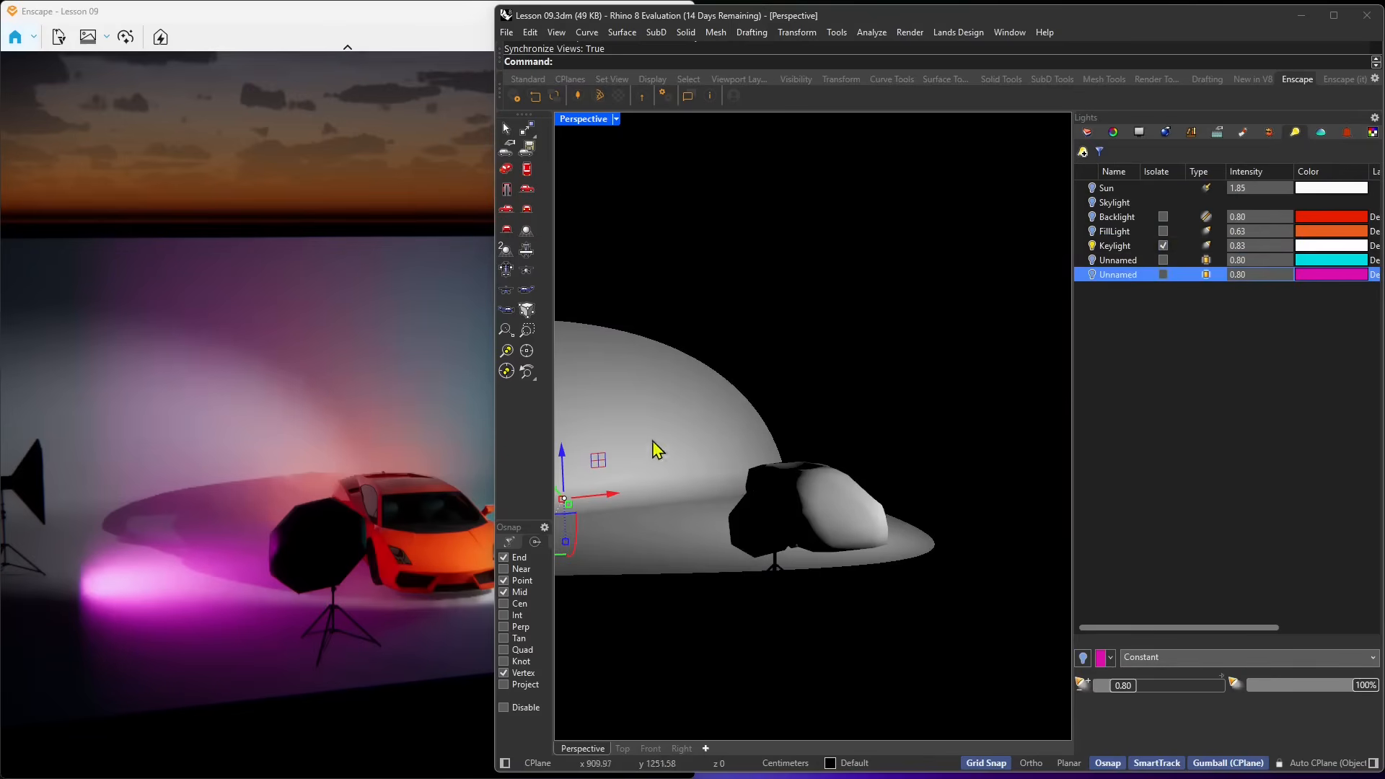
{"action": "right_click_drag", "start_coordinate": [658, 448], "coordinate": [814, 524]}
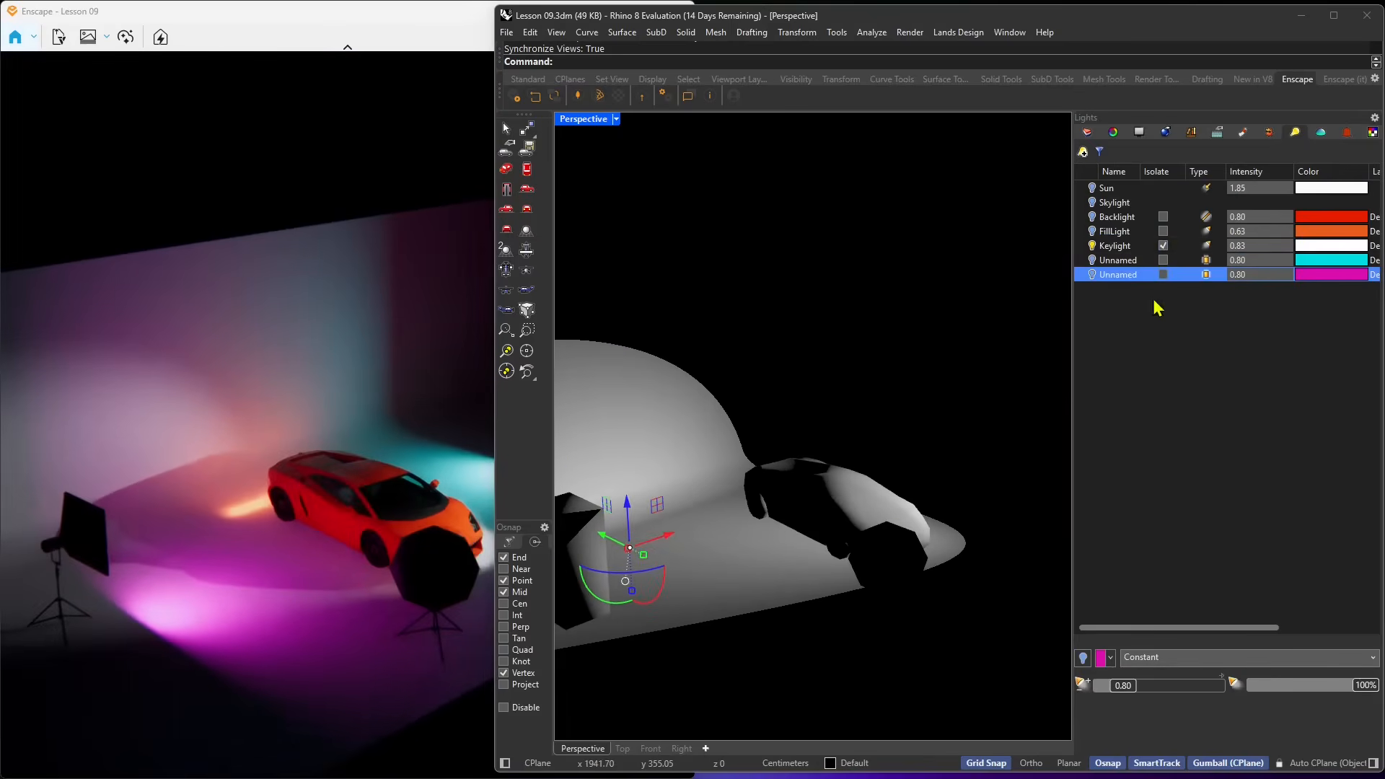
{"action": "left_click", "coordinate": [1162, 245]}
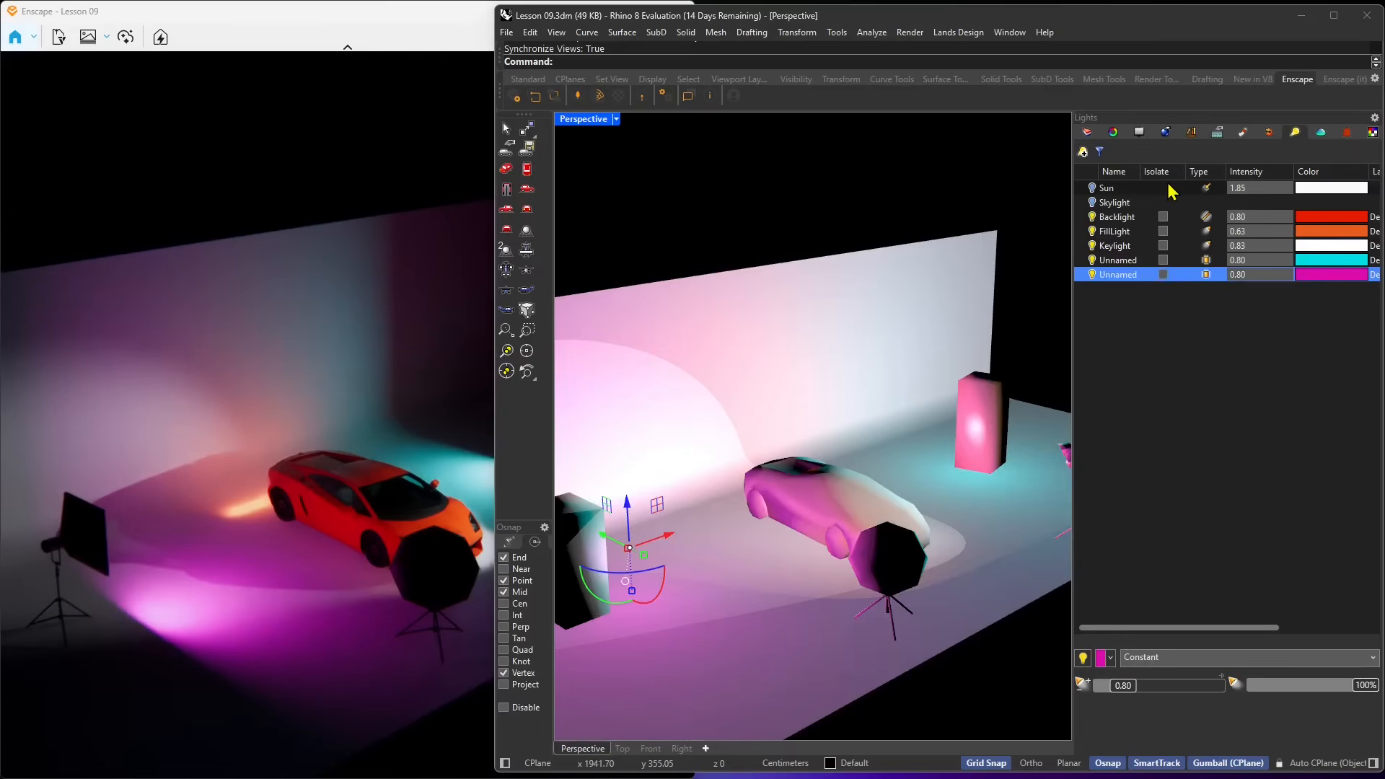
Add a directional light in the Top view, placed in front of the studio floor and aimed toward the car
{"action": "left_click", "coordinate": [1084, 153]}
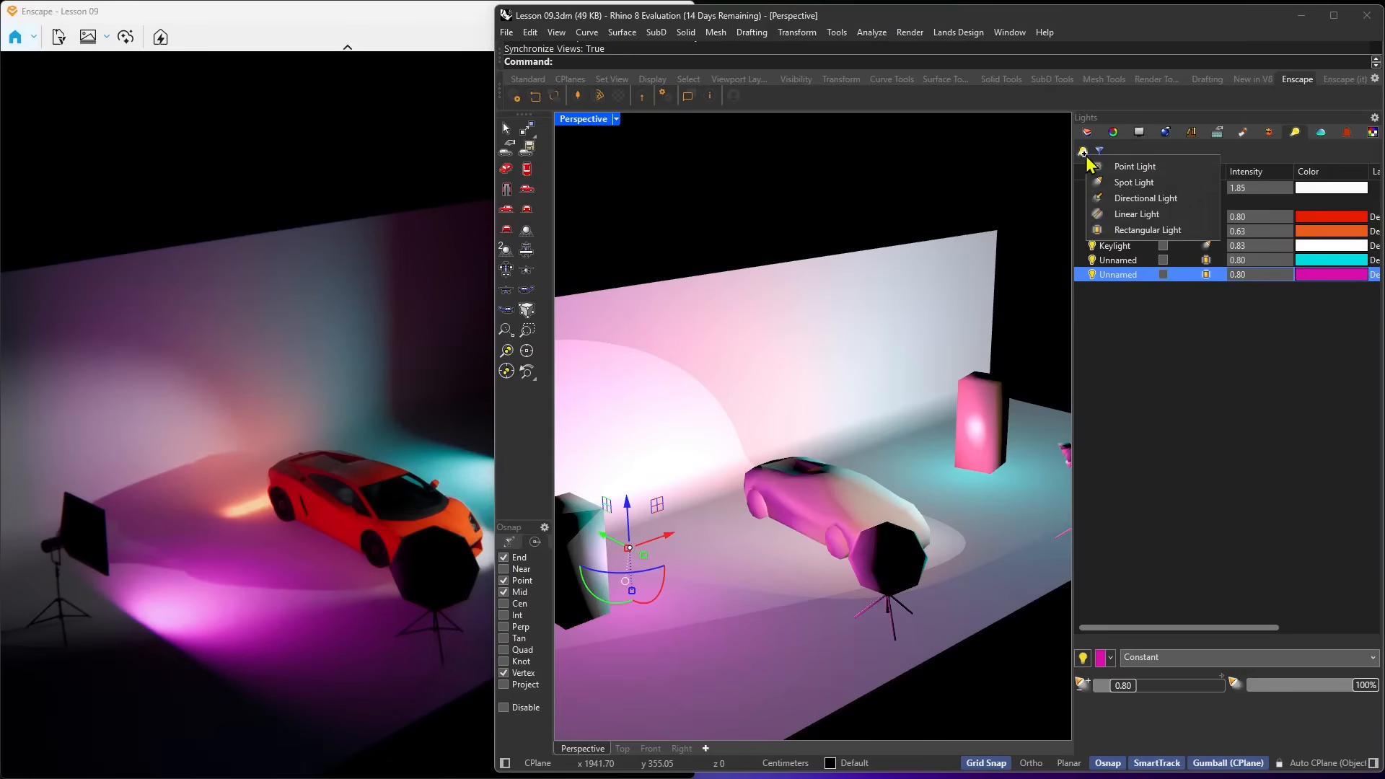
{"action": "left_click", "coordinate": [1130, 205]}
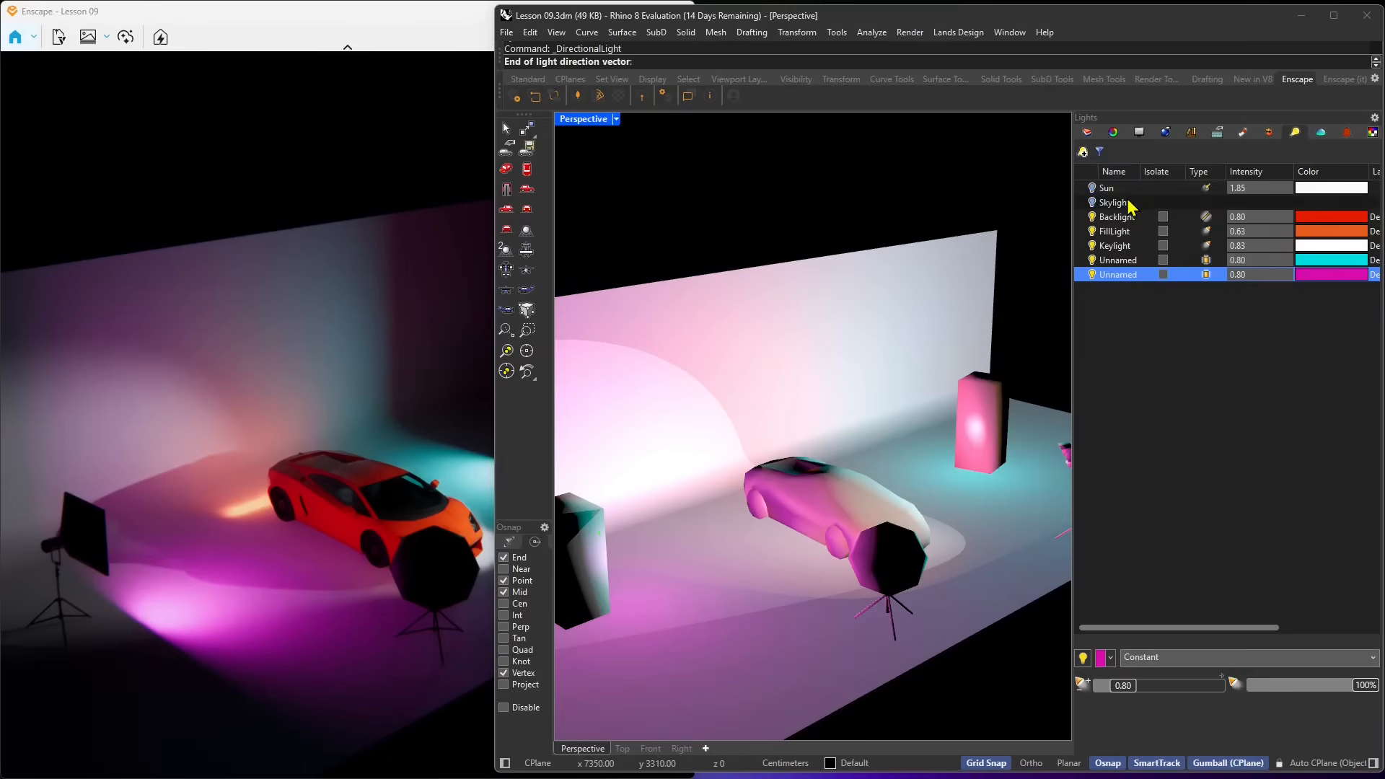
{"action": "double_click", "coordinate": [592, 121]}
{"action": "scroll", "coordinate": [728, 326], "scroll_direction": "down", "scroll_amount": 6}
{"action": "scroll", "coordinate": [729, 354], "scroll_direction": "up", "scroll_amount": 8}
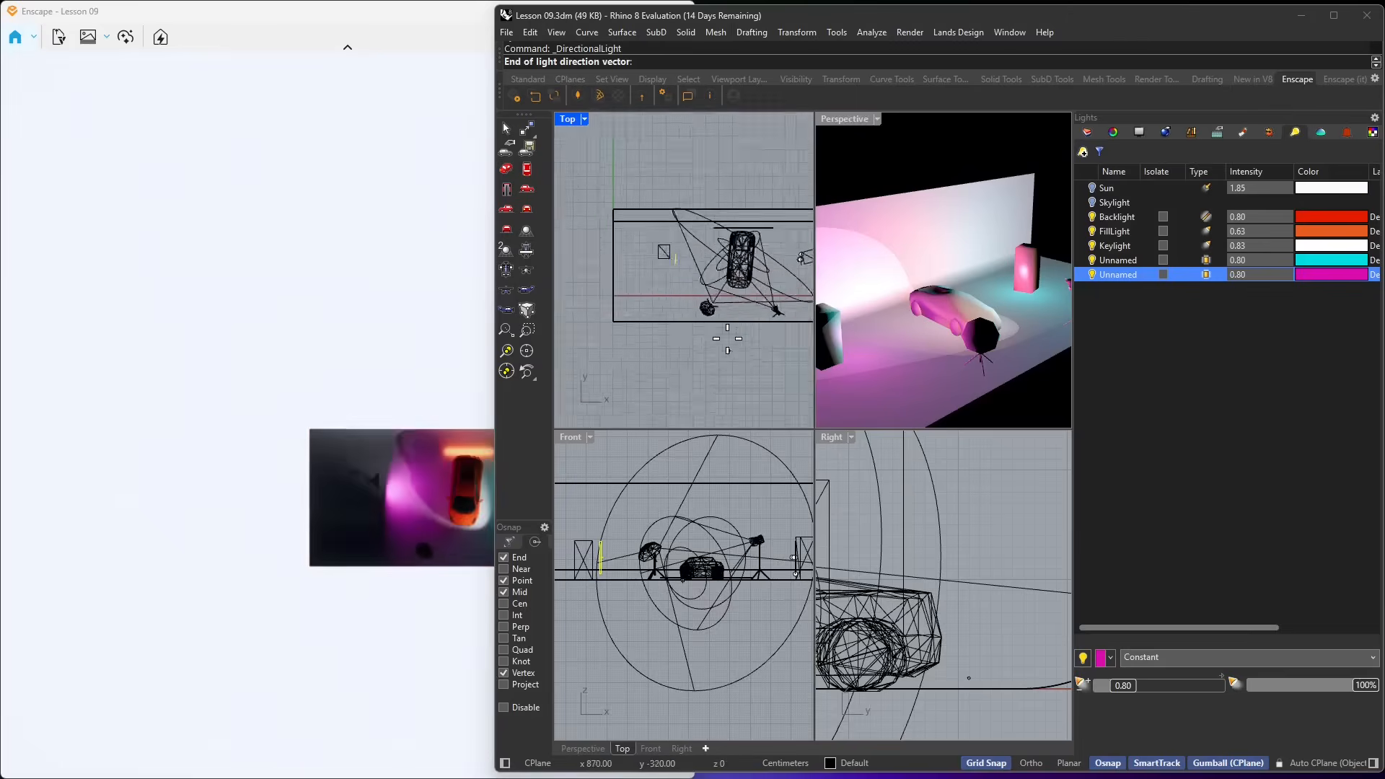
{"action": "left_click", "coordinate": [749, 316]}
{"action": "left_click", "coordinate": [761, 358]}
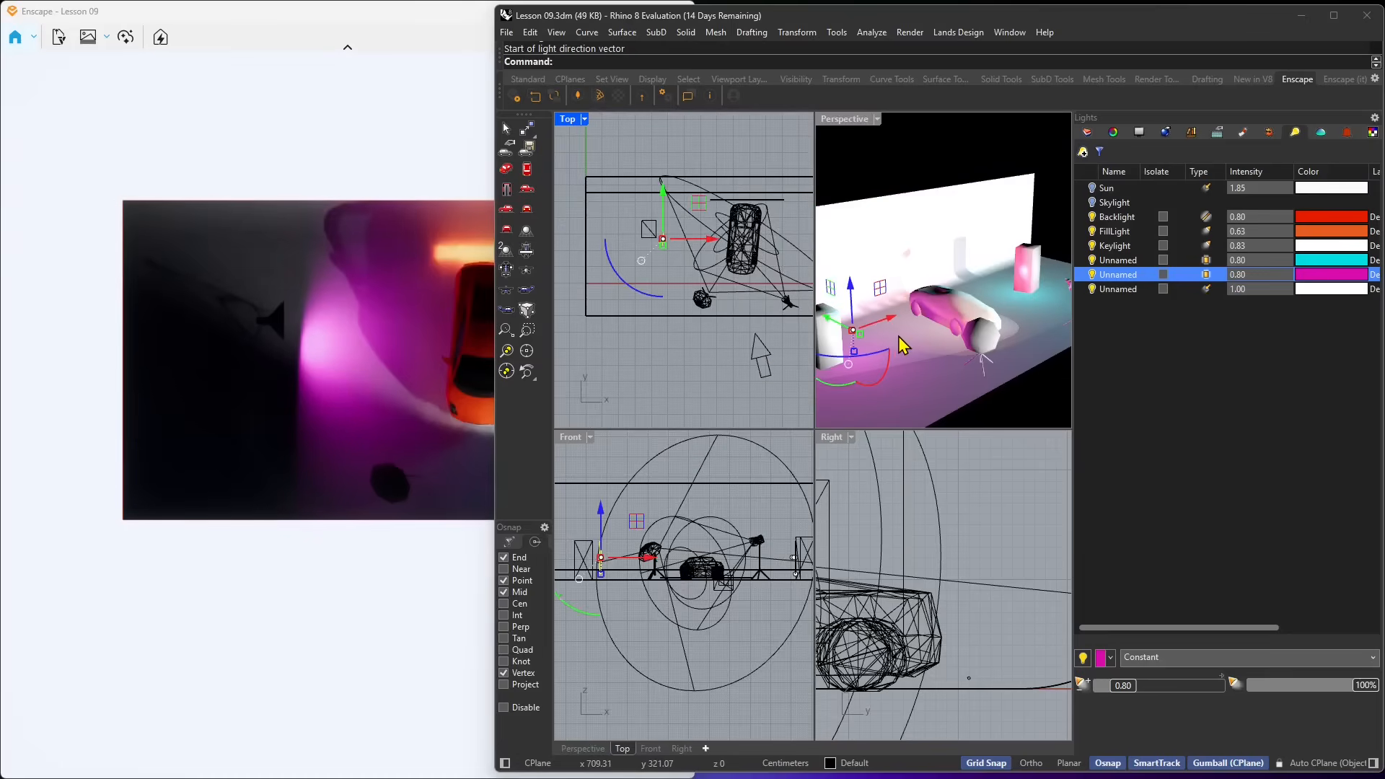
Raise the new directional light vertically above the studio floor, checking its position in the Perspective view
{"action": "left_click", "coordinate": [773, 371]}
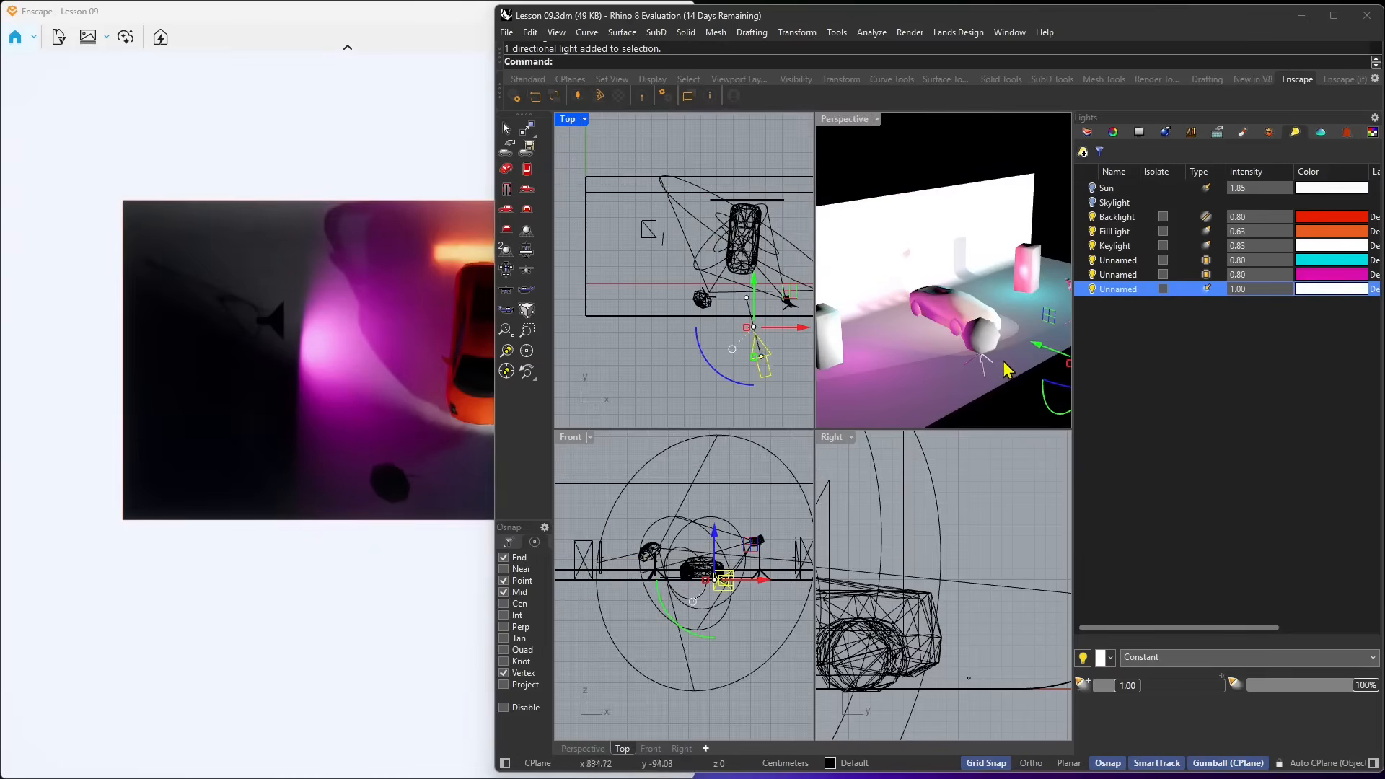
{"action": "scroll", "coordinate": [1005, 362], "scroll_direction": "down", "scroll_amount": 5}
{"action": "left_click_drag", "start_coordinate": [1027, 312], "coordinate": [1025, 287]}
{"action": "right_click_drag", "start_coordinate": [1007, 359], "coordinate": [996, 338]}
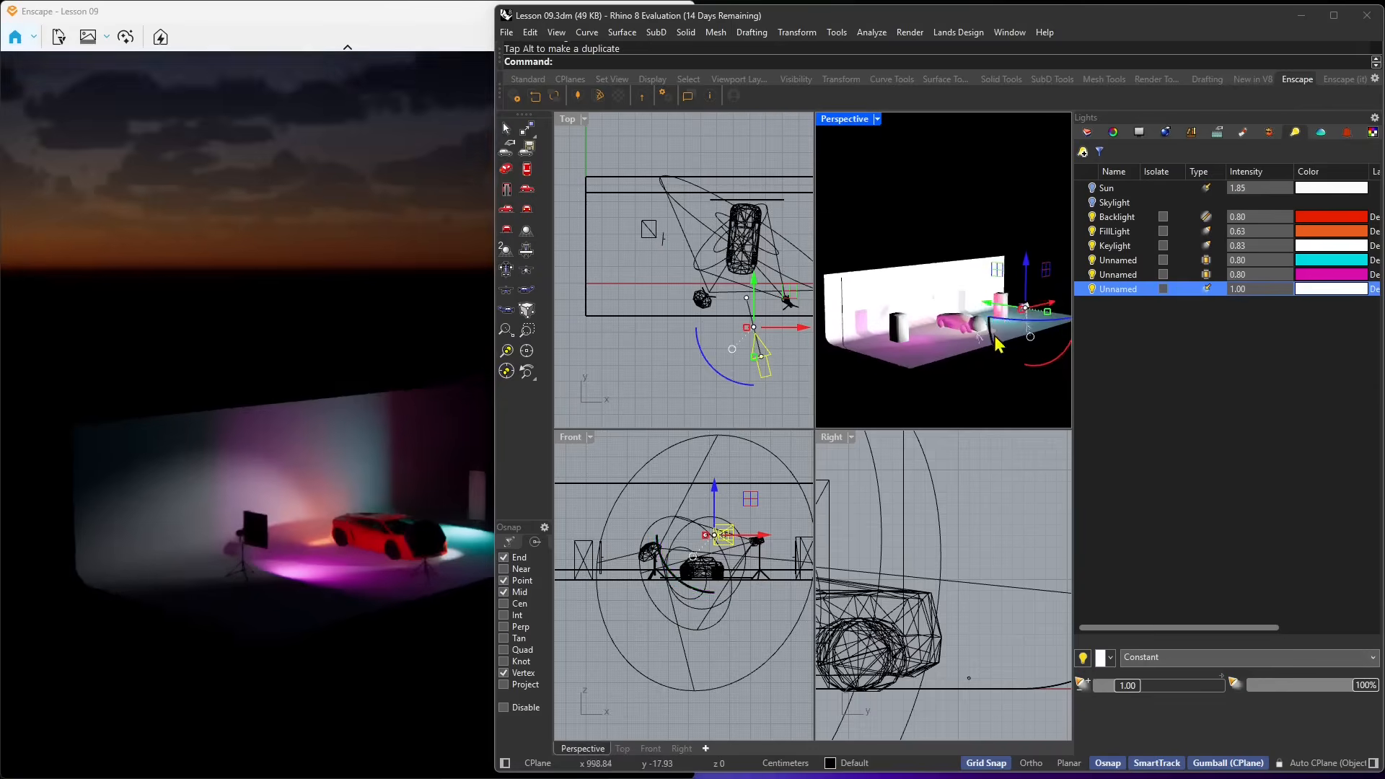
{"action": "scroll", "coordinate": [998, 345], "scroll_direction": "up", "scroll_amount": 3}
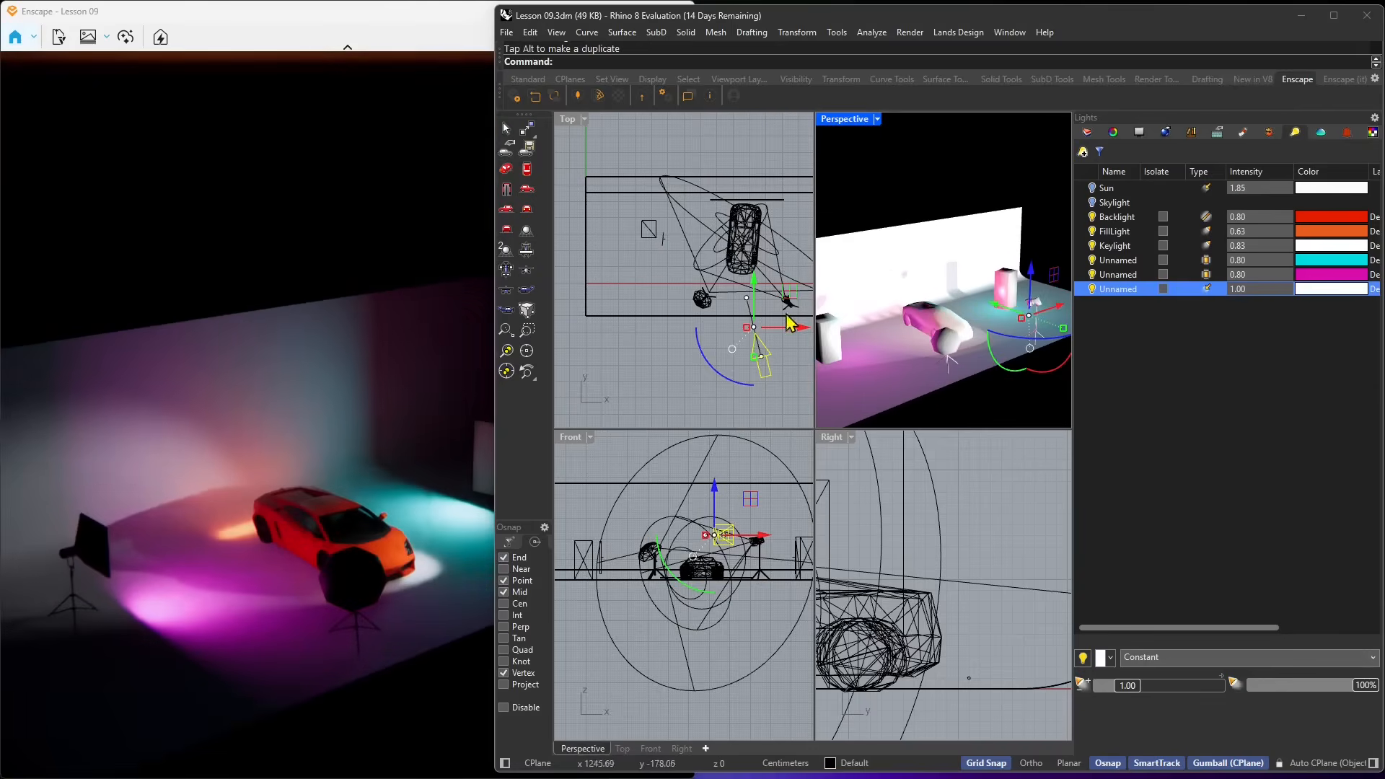
{"action": "left_click", "coordinate": [748, 298]}
{"action": "left_click_drag", "start_coordinate": [994, 277], "coordinate": [949, 359]}
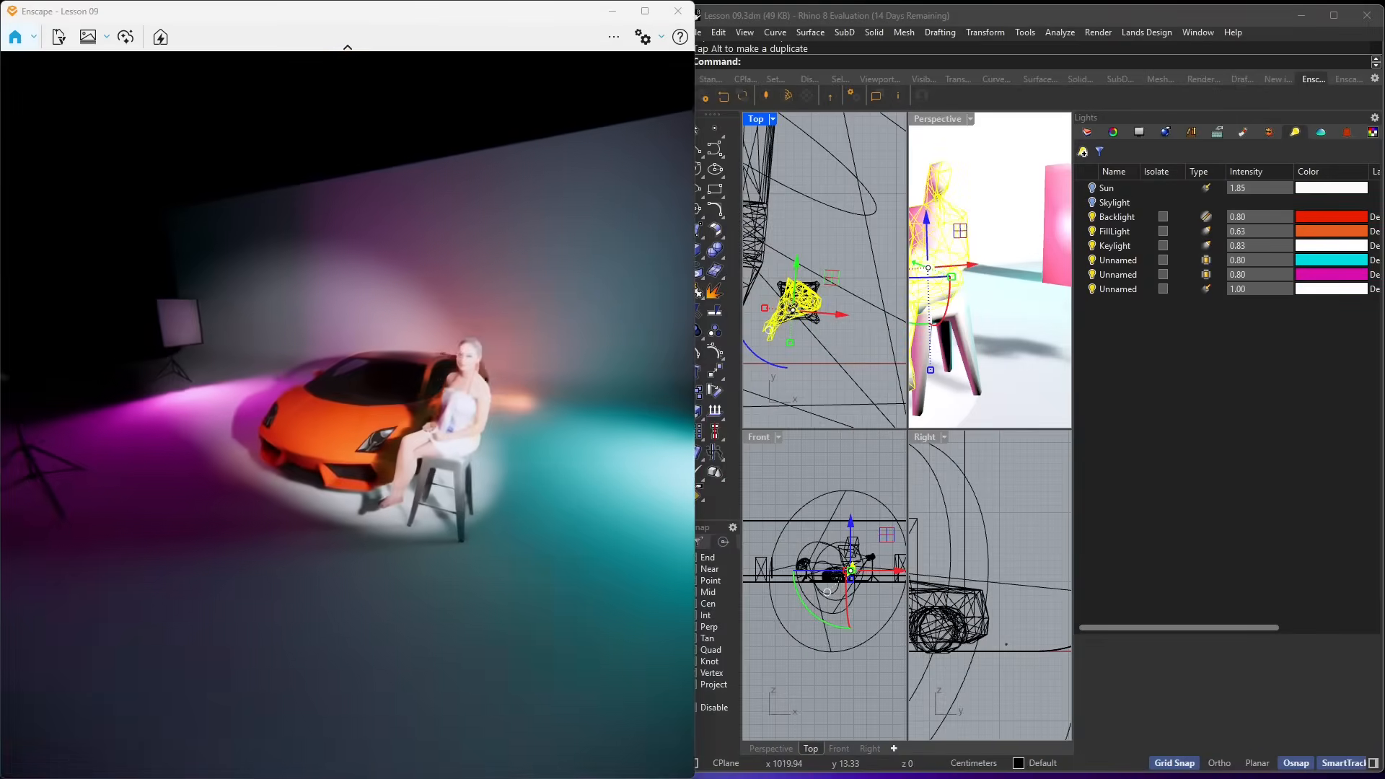
Frame the car and seated woman from the front in Enscape and shift the time of day to a lighter twilight sky
{"action": "right_click_drag", "start_coordinate": [462, 433], "coordinate": [399, 426]}
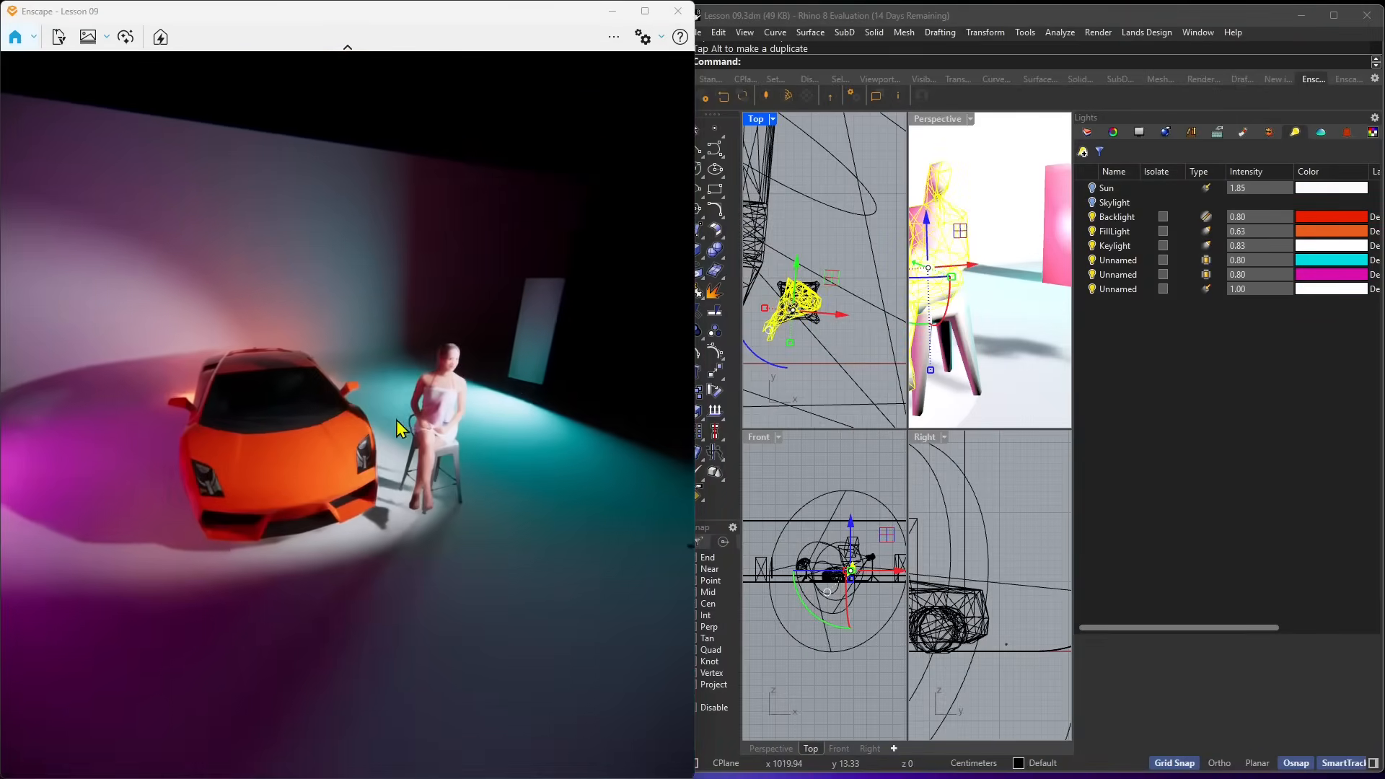
{"action": "right_click_drag", "start_coordinate": [291, 471], "coordinate": [227, 435]}
{"action": "scroll", "coordinate": [227, 434], "scroll_direction": "down", "scroll_amount": 4}
{"action": "scroll", "coordinate": [227, 437], "scroll_direction": "up", "scroll_amount": 4}
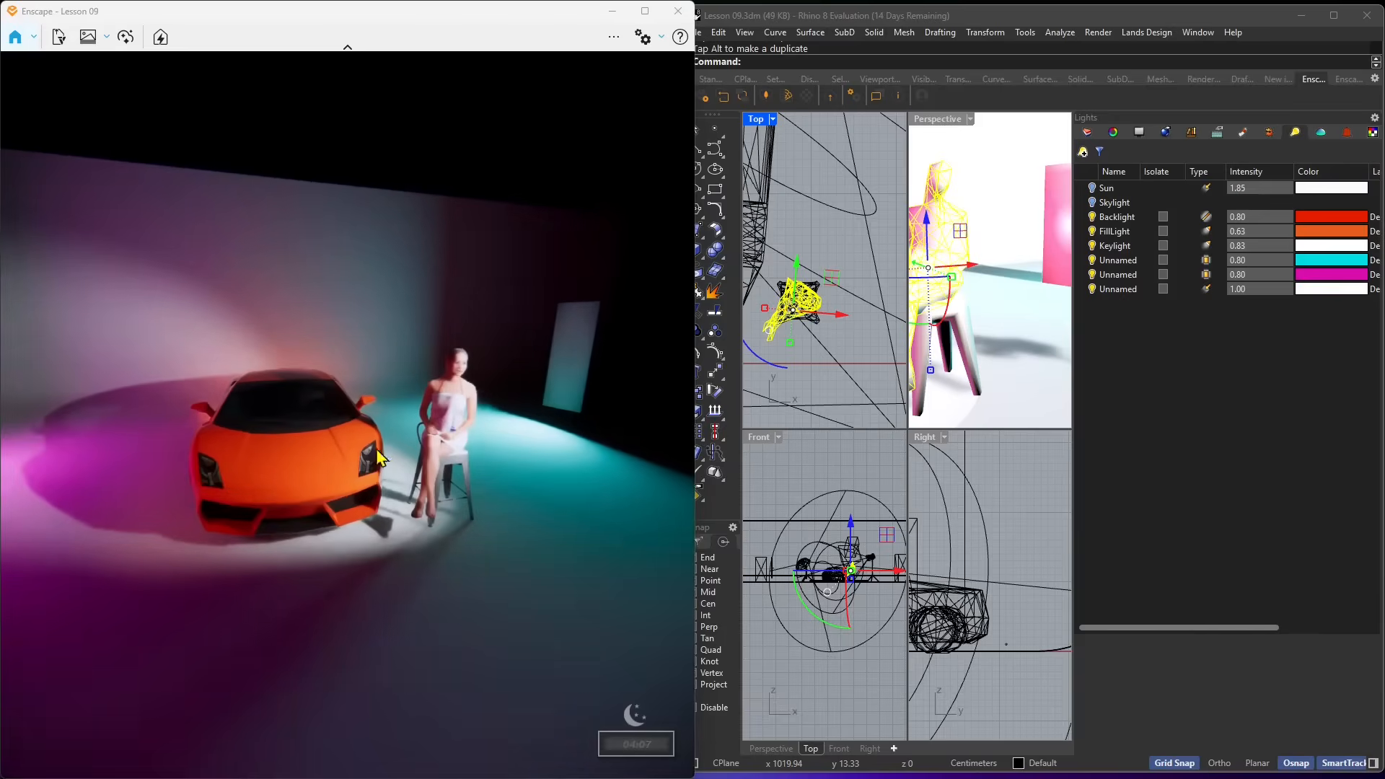
{"action": "scroll", "coordinate": [377, 451], "scroll_direction": "down", "scroll_amount": 4}
{"action": "scroll", "coordinate": [364, 431], "scroll_direction": "up", "scroll_amount": 1}
{"action": "right_click_drag", "start_coordinate": [363, 431], "coordinate": [427, 432], "text": "shift"}
{"action": "scroll", "coordinate": [338, 395], "scroll_direction": "down", "scroll_amount": 5}
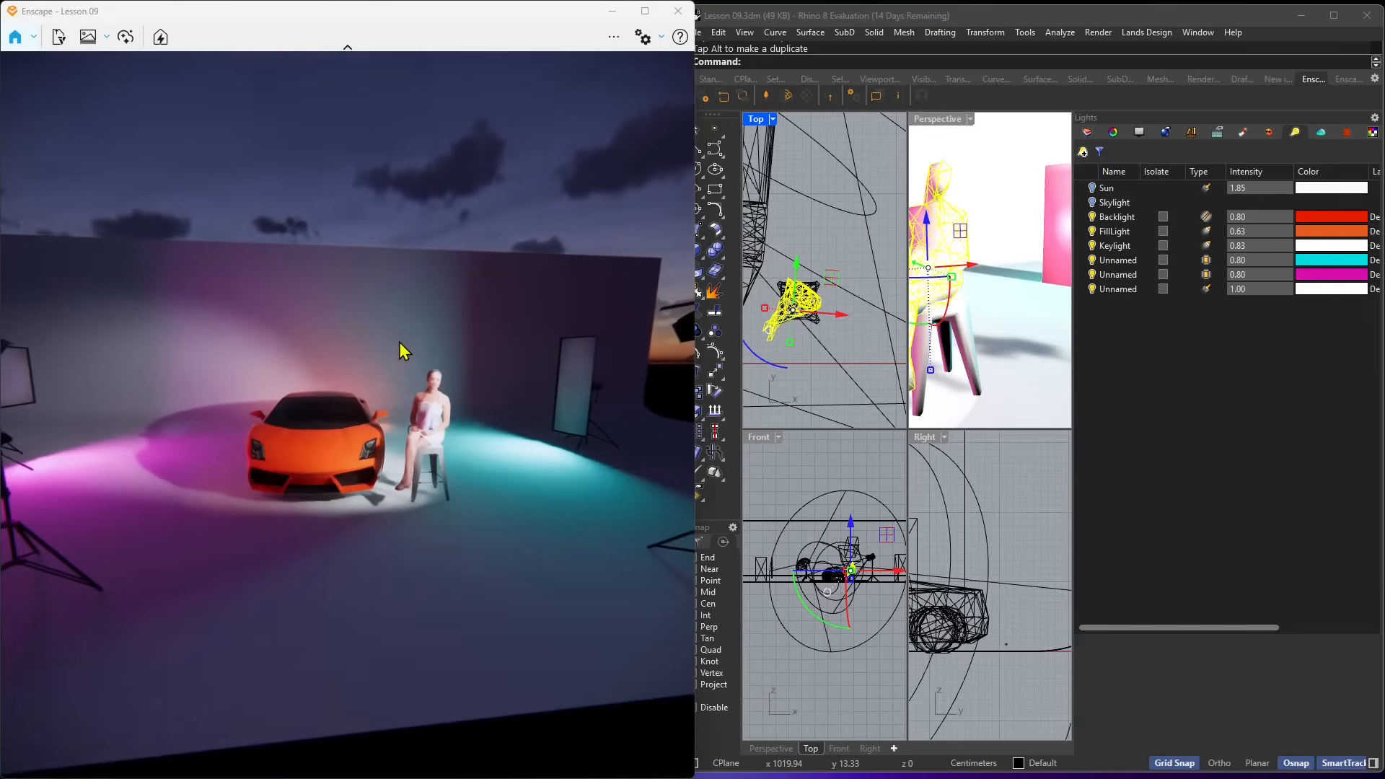
{"action": "scroll", "coordinate": [403, 351], "scroll_direction": "up", "scroll_amount": 2}
In Enscape's Visual Settings, keep Auto Exposure off and set exposure to 58% and field of view to 62°
{"action": "left_click", "coordinate": [662, 37]}
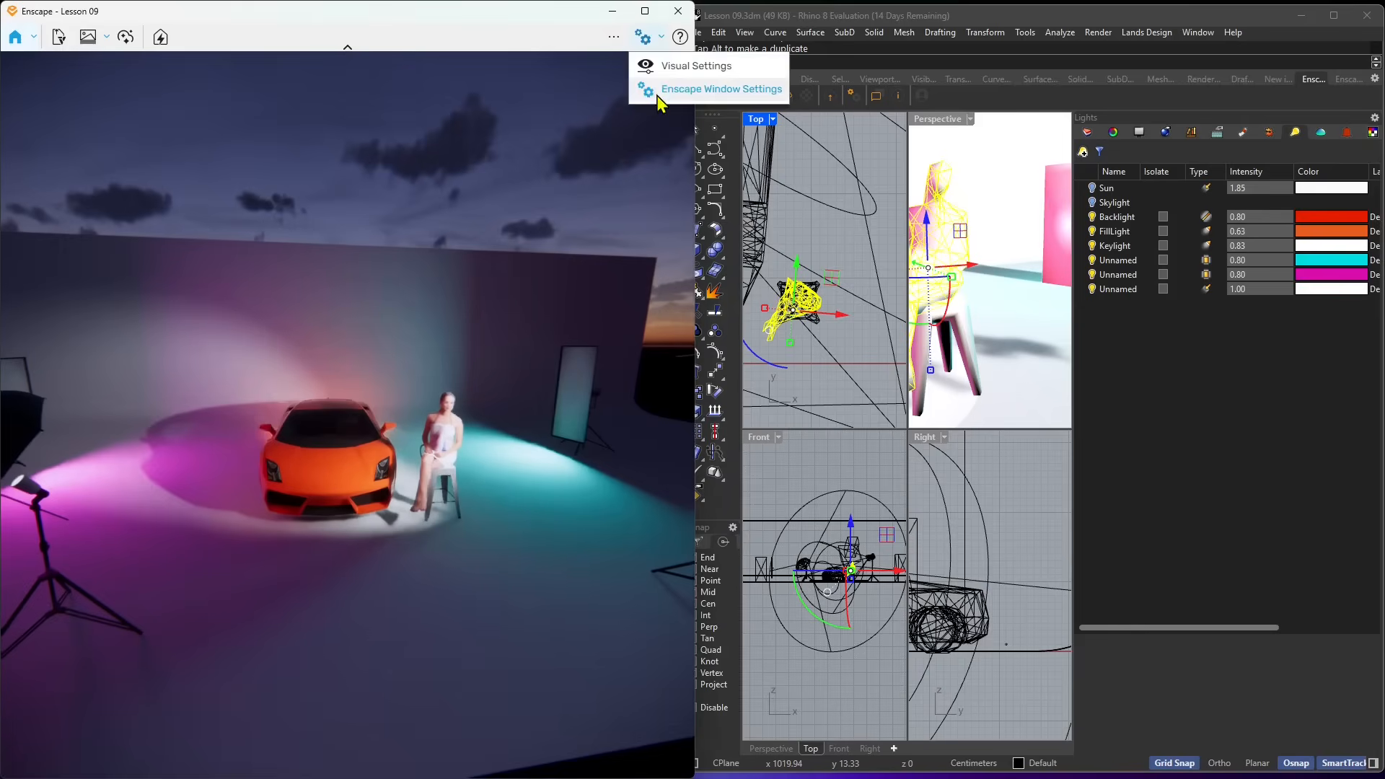
{"action": "left_click", "coordinate": [669, 59]}
{"action": "left_click_drag", "start_coordinate": [633, 143], "coordinate": [786, 105]}
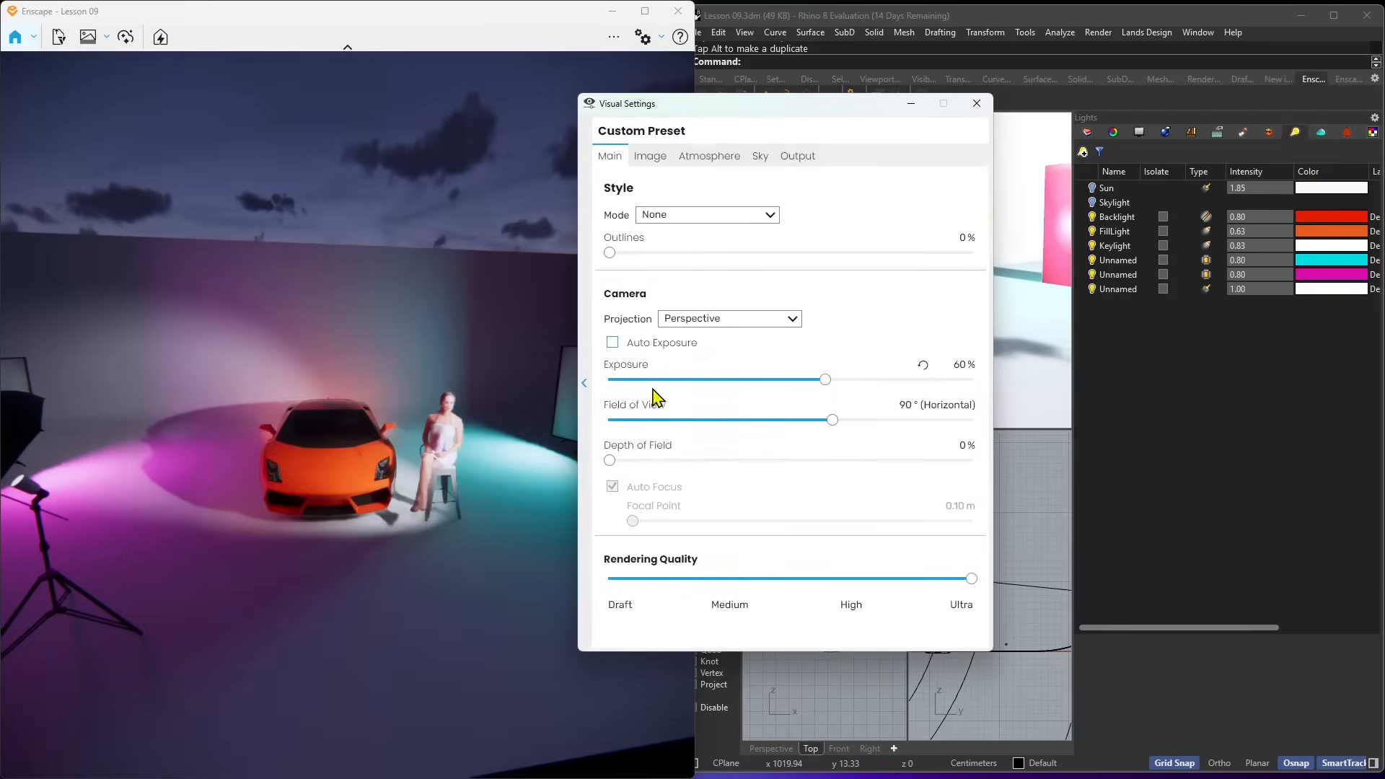
{"action": "left_click", "coordinate": [612, 344]}
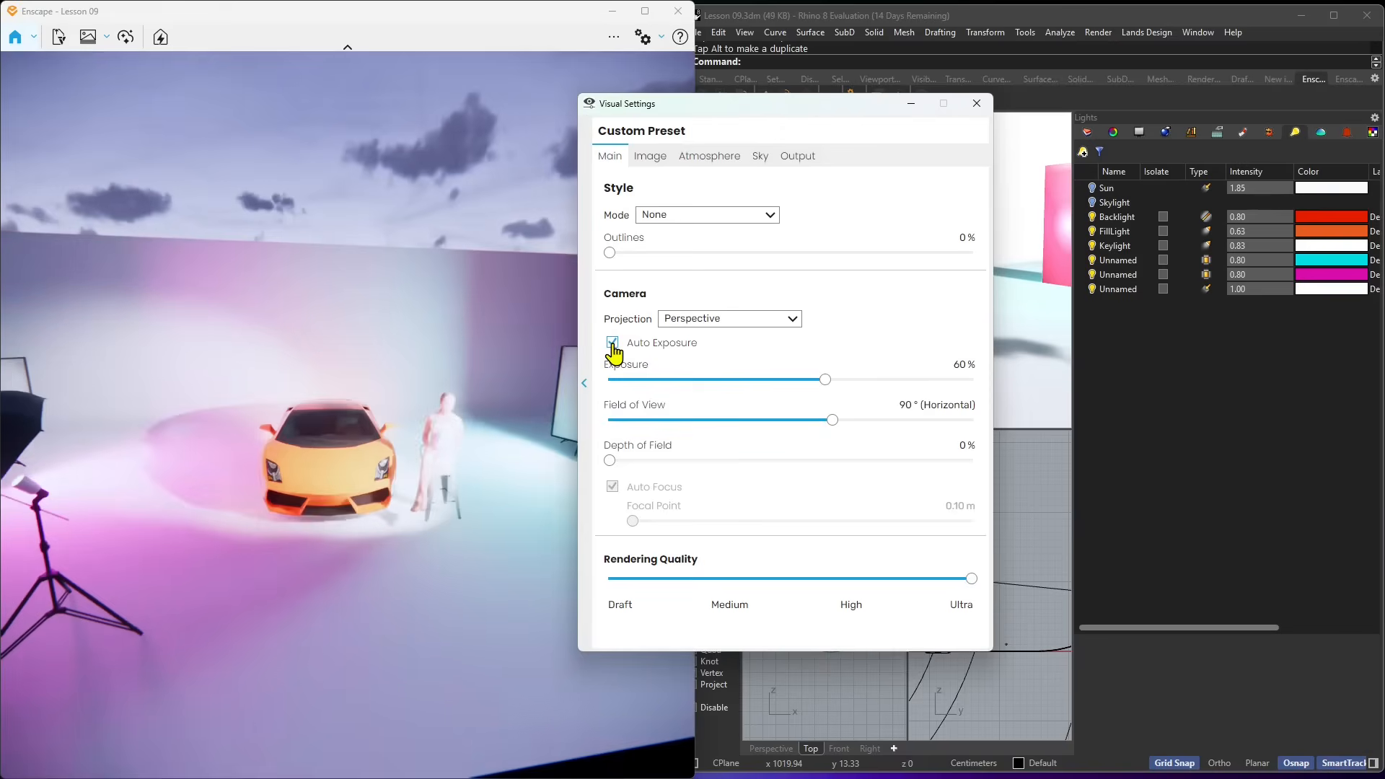
{"action": "left_click", "coordinate": [612, 344]}
{"action": "left_click_drag", "start_coordinate": [825, 380], "coordinate": [757, 442]}
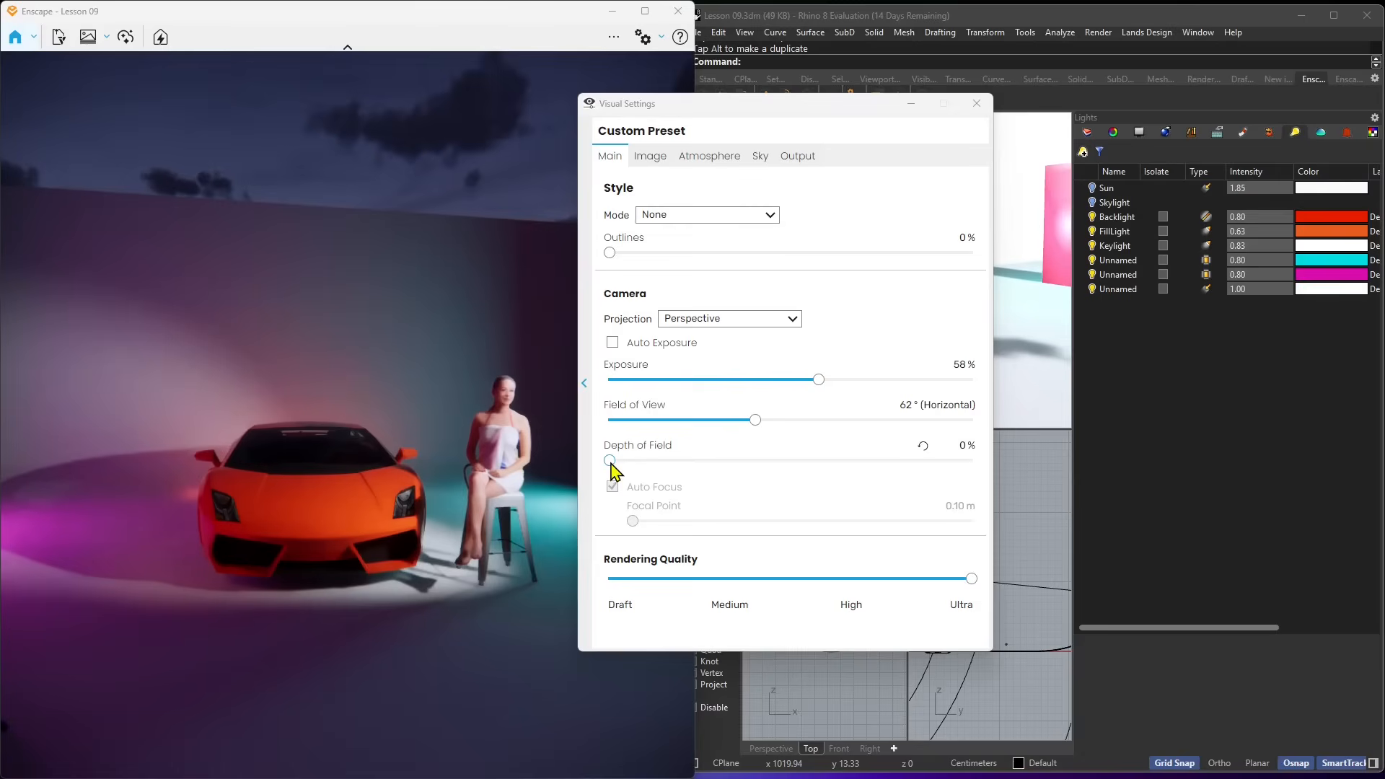
Set depth of field to 8% with Auto Focus off and the focal point at 4.18 m
{"action": "left_click_drag", "start_coordinate": [610, 461], "coordinate": [741, 472]}
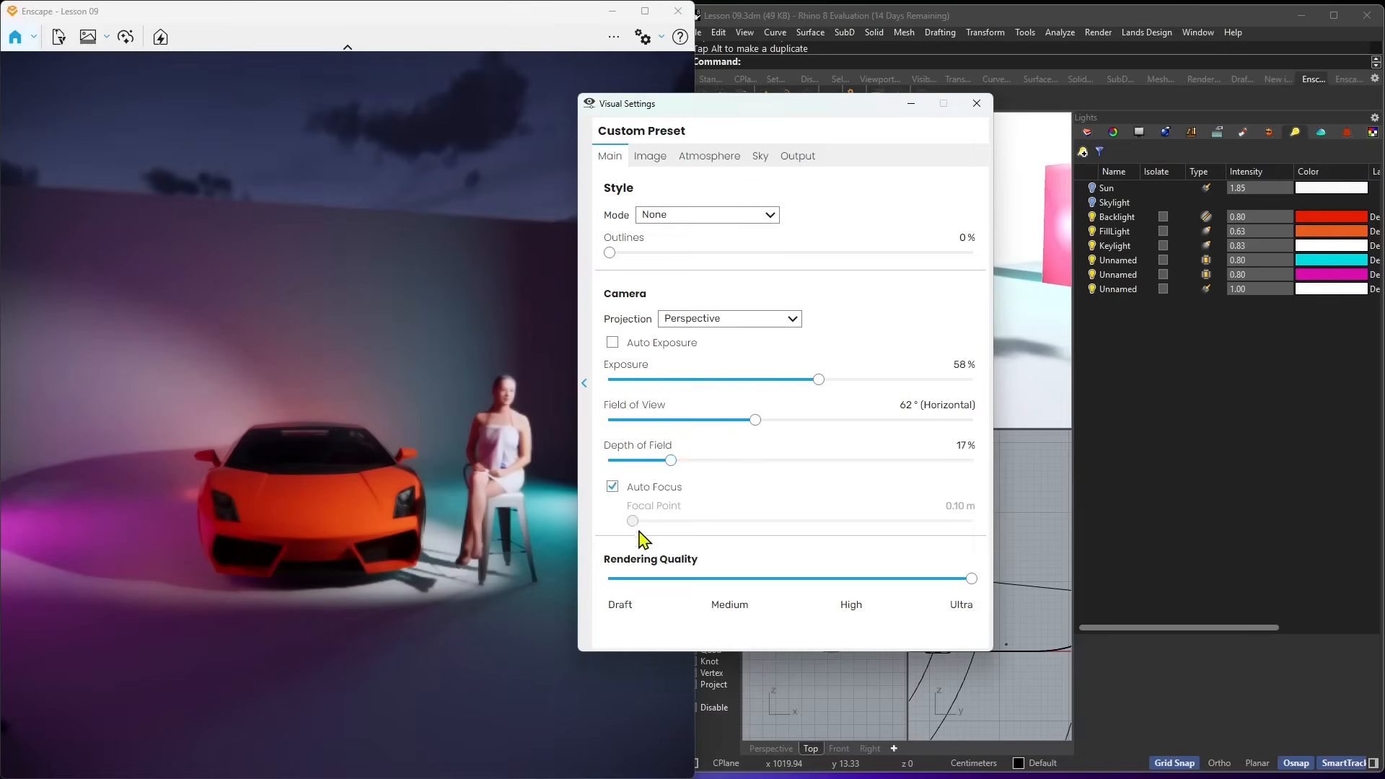
{"action": "left_click", "coordinate": [613, 487]}
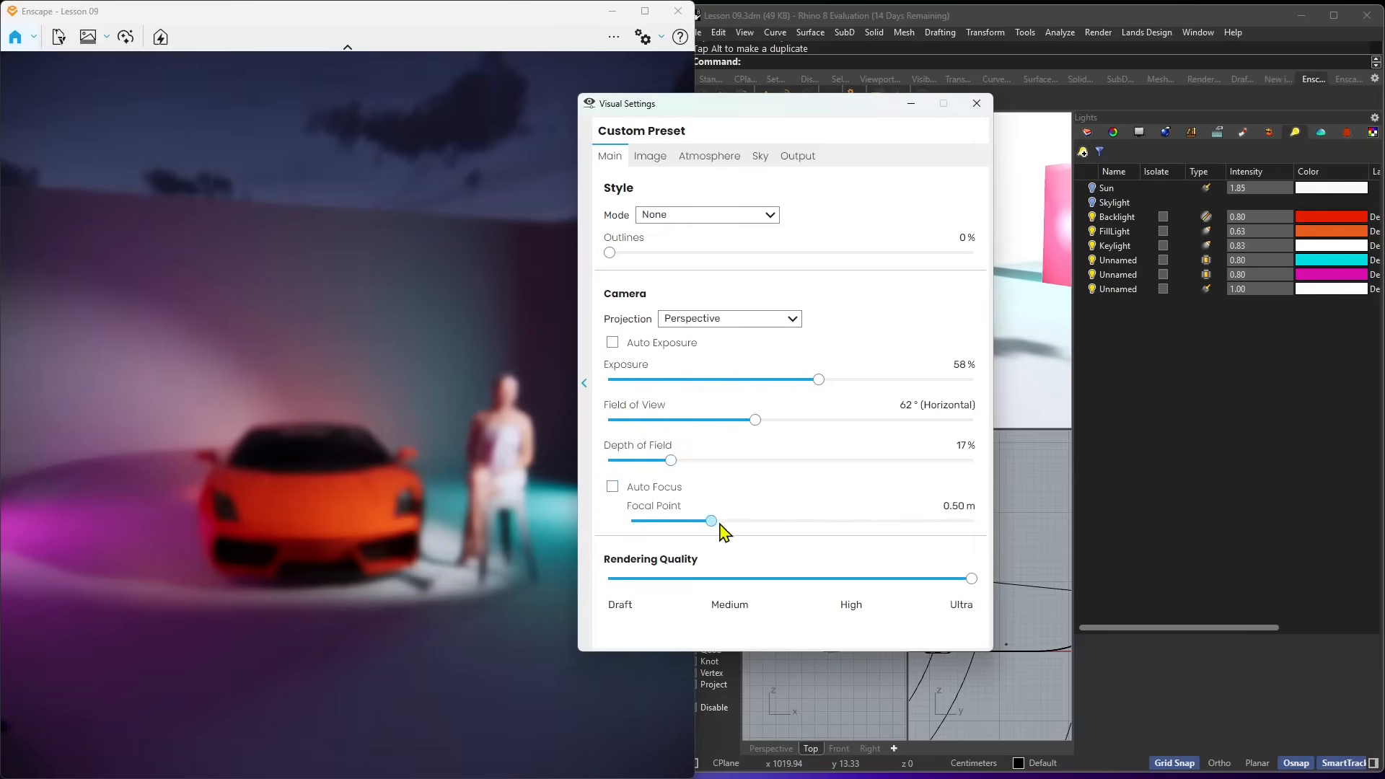
{"action": "left_click_drag", "start_coordinate": [720, 525], "coordinate": [818, 535]}
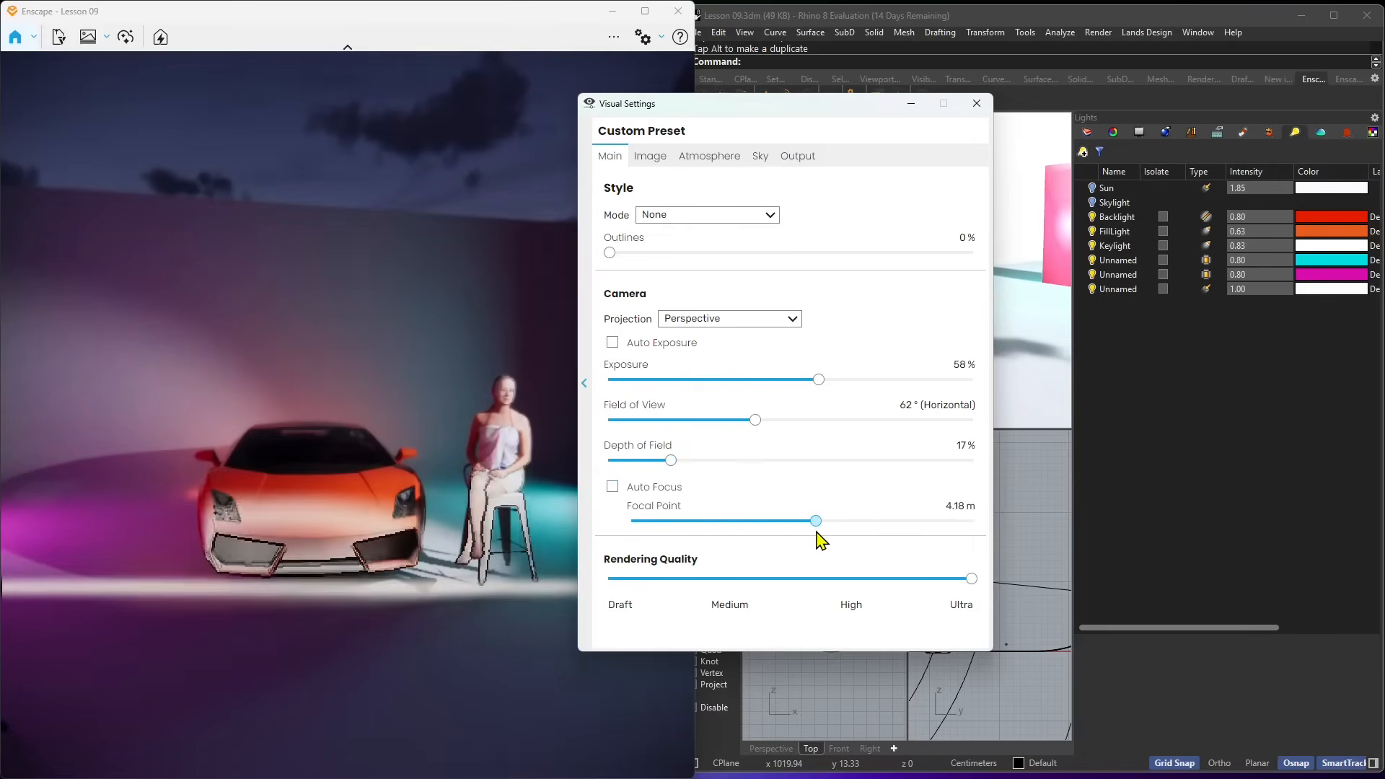
{"action": "left_click_drag", "start_coordinate": [671, 461], "coordinate": [666, 462]}
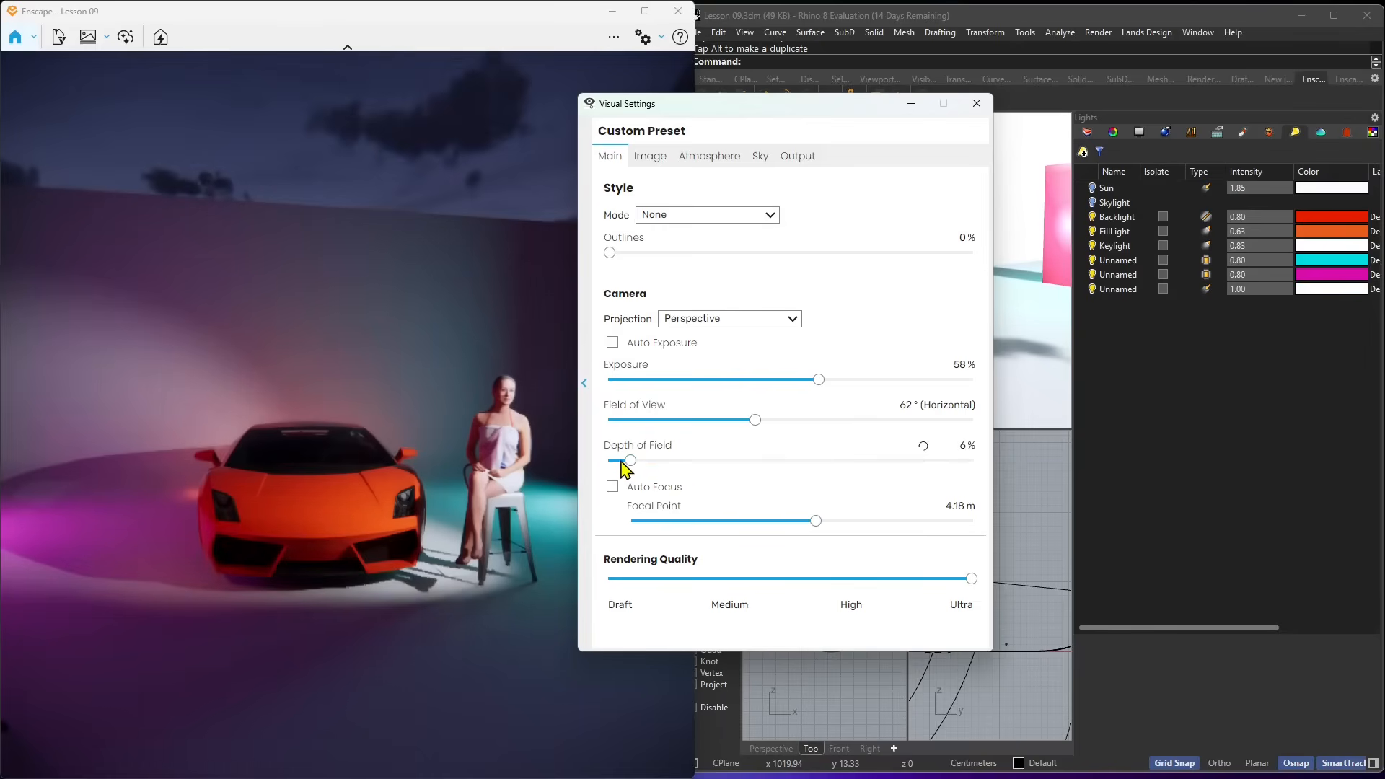
{"action": "left_click_drag", "start_coordinate": [626, 469], "coordinate": [645, 472]}
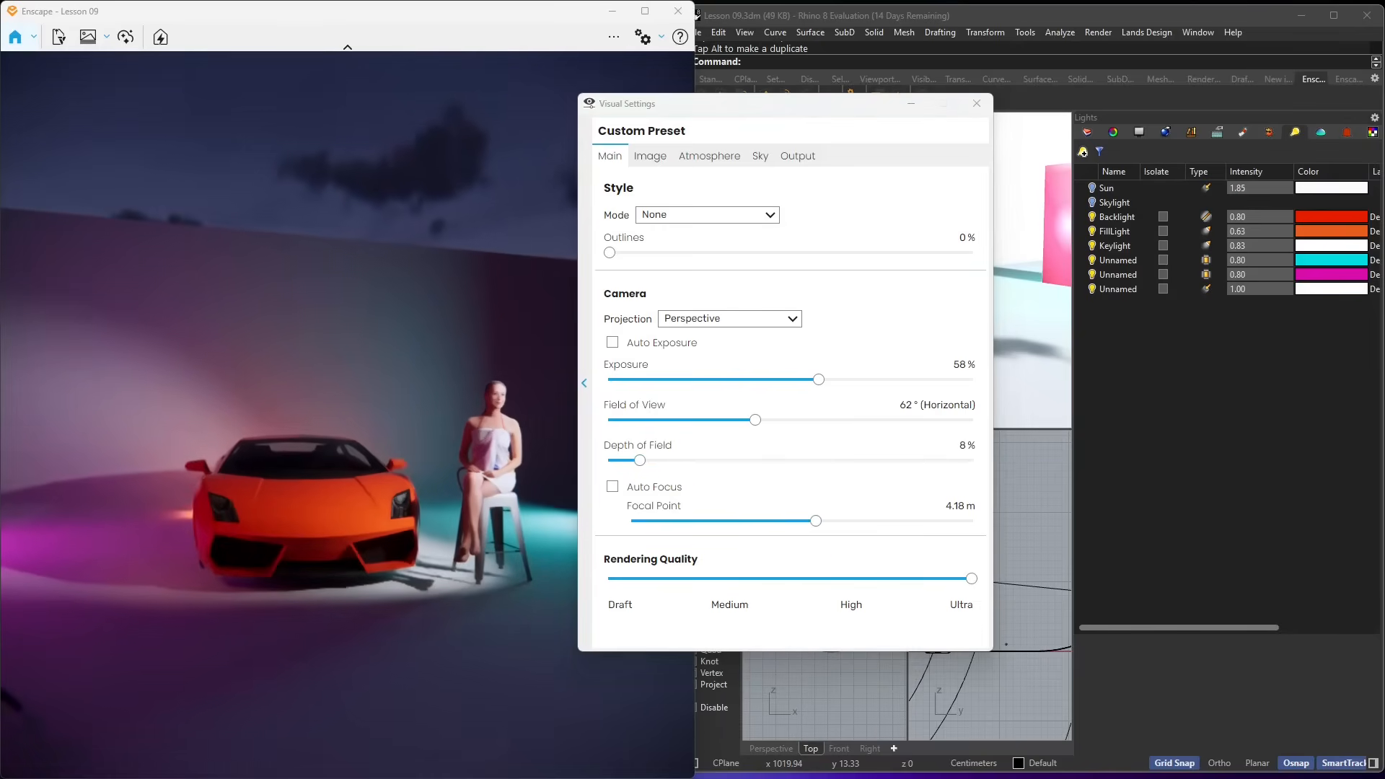
Set the focal point to 4.24 m, and with Auto Contrast off set Highlights to -100% and Shadows to 5%
{"action": "mouse_move", "coordinate": [815, 521]}
{"action": "left_mouse_down"}
{"action": "mouse_move", "coordinate": [773, 523]}
{"action": "mouse_move", "coordinate": [817, 540]}
{"action": "left_mouse_up"}
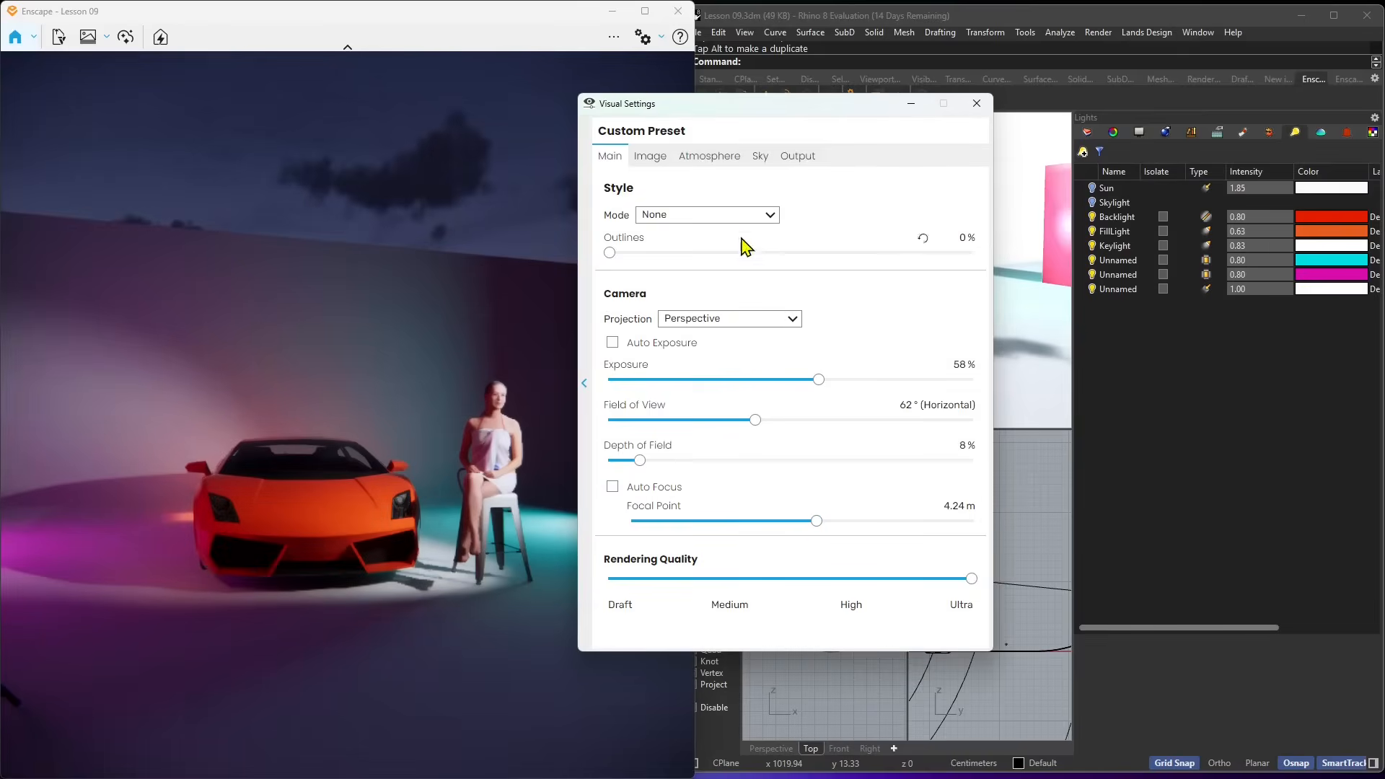
{"action": "left_click", "coordinate": [650, 156]}
{"action": "left_click", "coordinate": [612, 214]}
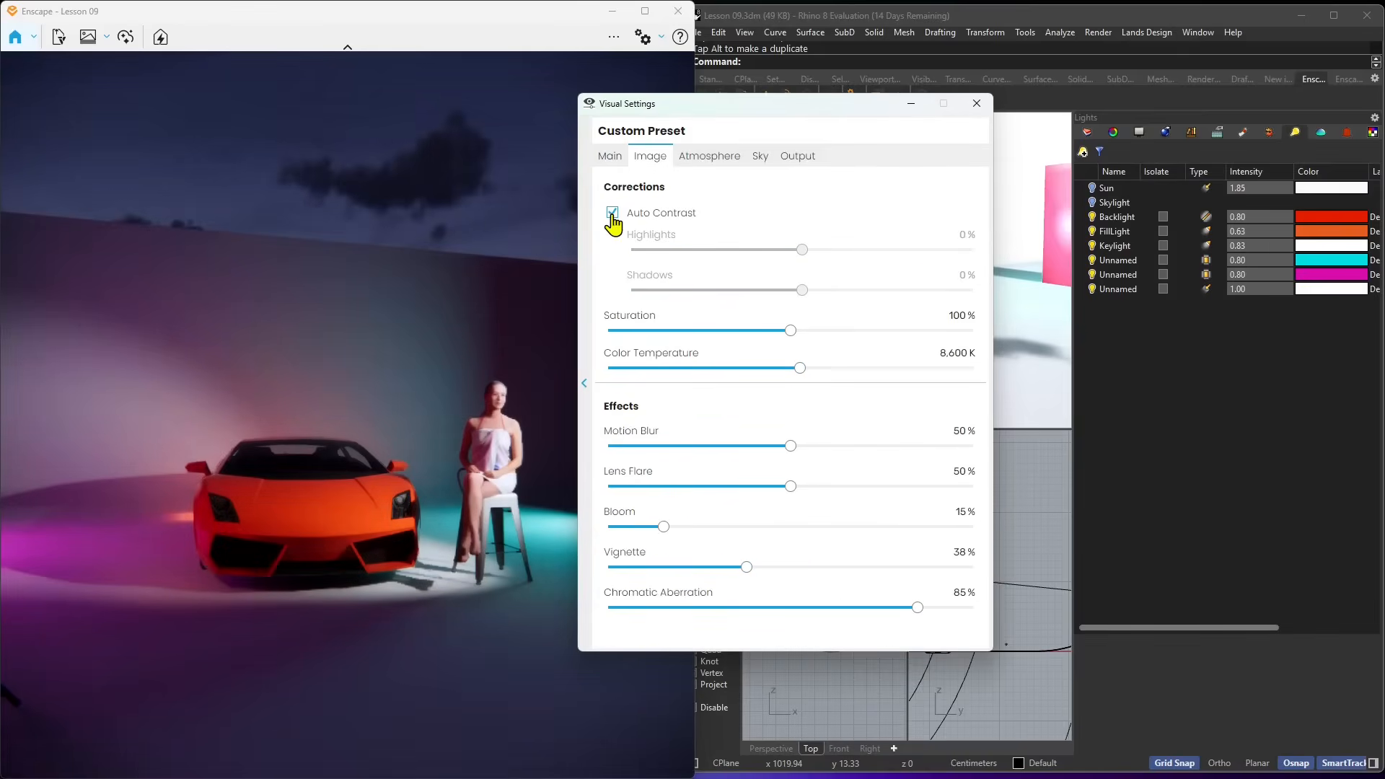
{"action": "left_click", "coordinate": [612, 213]}
{"action": "left_click", "coordinate": [613, 213]}
{"action": "left_click", "coordinate": [613, 213]}
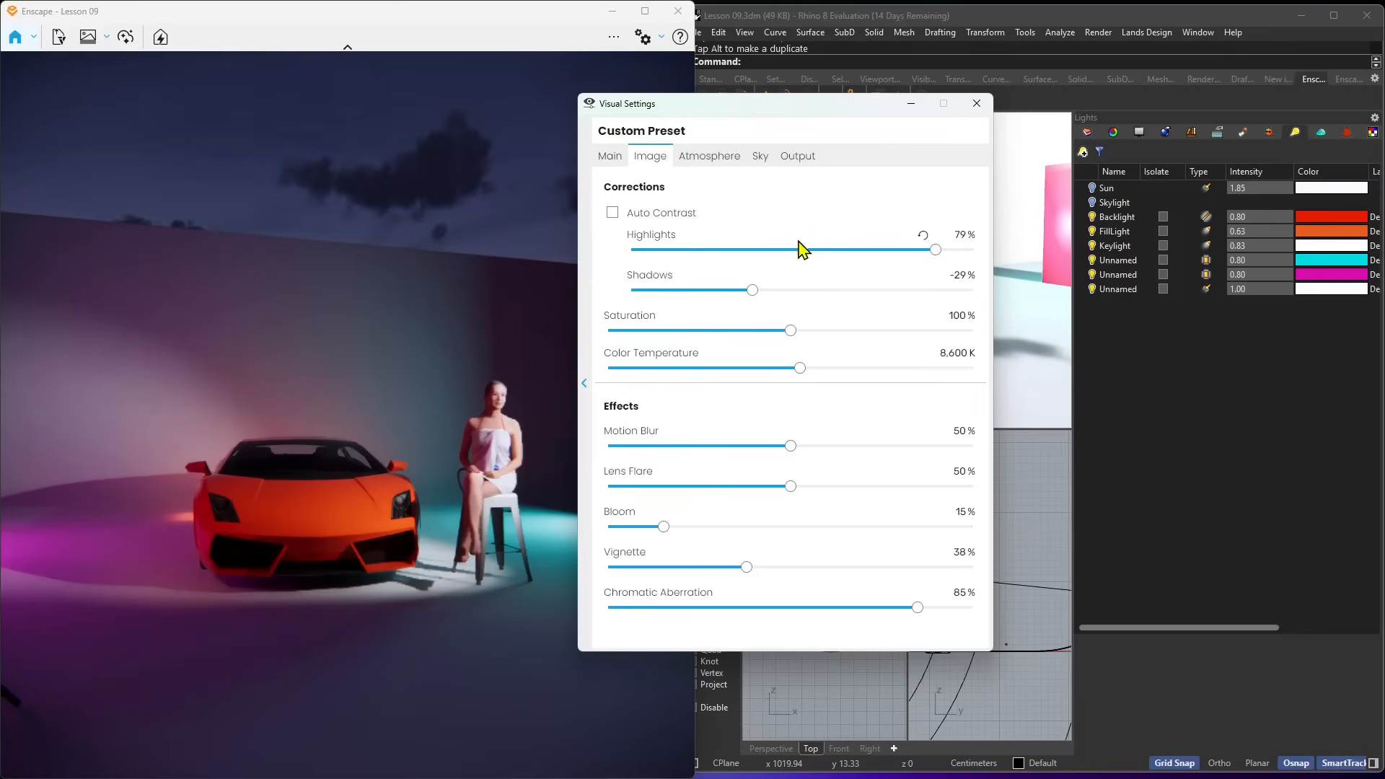
{"action": "left_click_drag", "start_coordinate": [834, 253], "coordinate": [625, 291]}
{"action": "left_click_drag", "start_coordinate": [788, 289], "coordinate": [810, 313]}
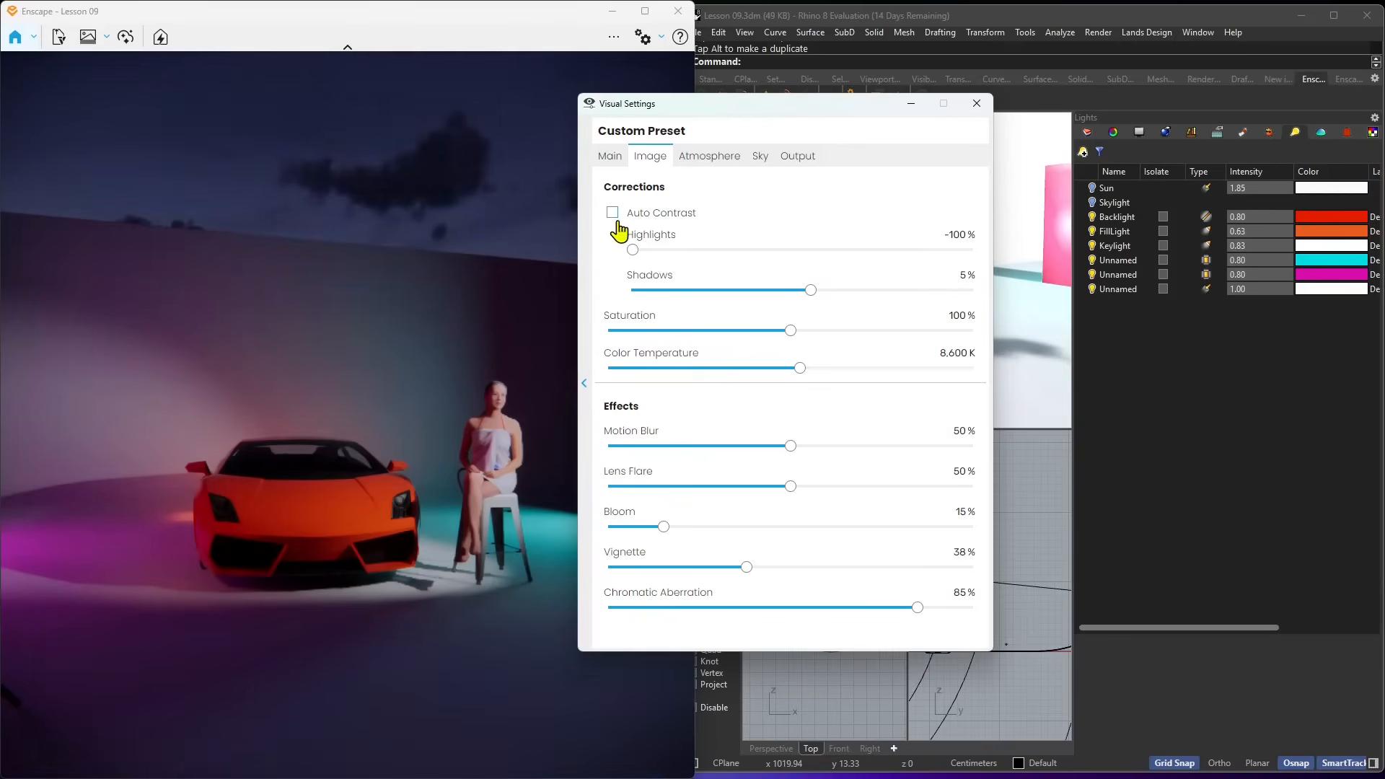
Set color temperature to 5,507 K, lens flare to 52%, bloom to 40%, vignette to 40% and chromatic aberration to 100%
{"action": "left_click_drag", "start_coordinate": [800, 368], "coordinate": [721, 390]}
{"action": "mouse_move", "coordinate": [826, 457]}
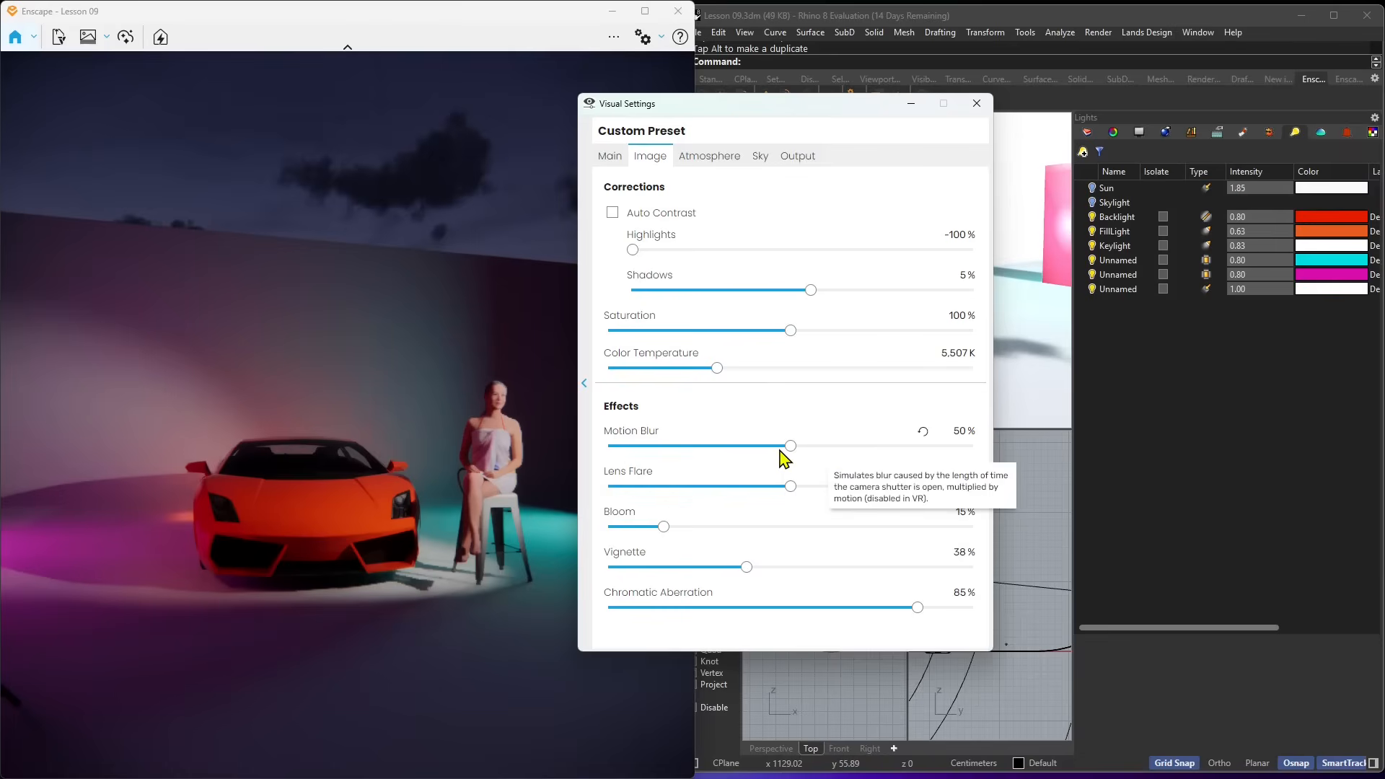
{"action": "mouse_move", "coordinate": [750, 498]}
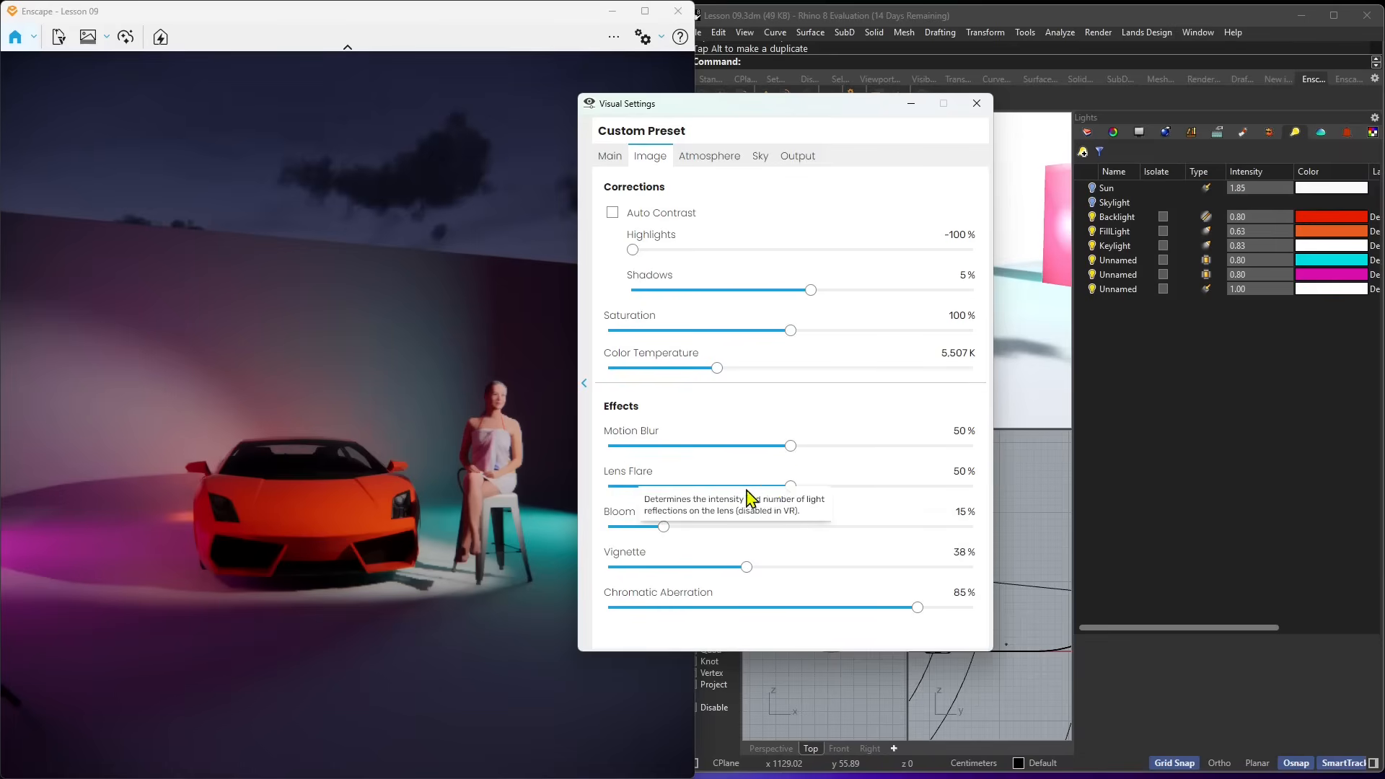
{"action": "mouse_move", "coordinate": [790, 486]}
{"action": "left_mouse_down"}
{"action": "mouse_move", "coordinate": [840, 488]}
{"action": "mouse_move", "coordinate": [798, 491]}
{"action": "left_mouse_up"}
{"action": "left_click_drag", "start_coordinate": [665, 528], "coordinate": [755, 568]}
{"action": "left_click_drag", "start_coordinate": [918, 607], "coordinate": [982, 627]}
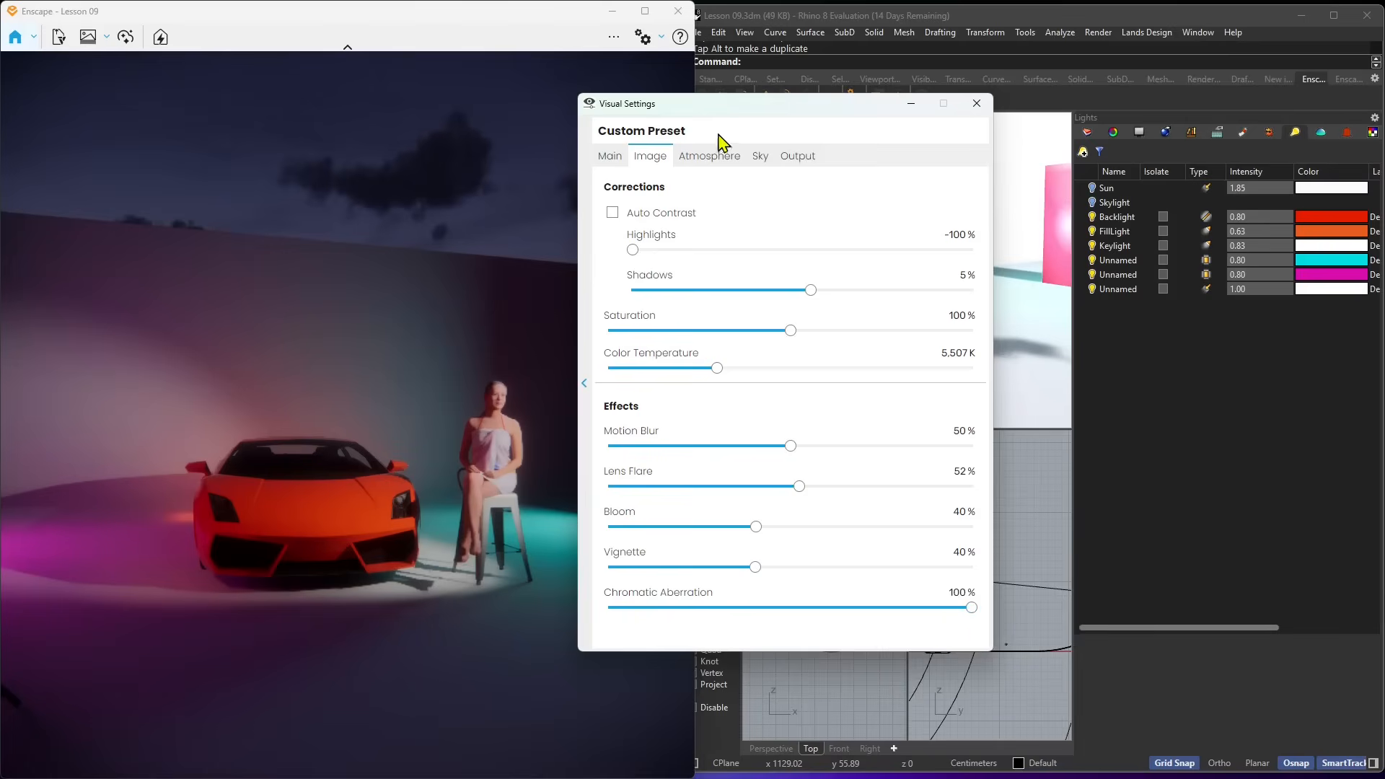
Keep the sky's white background off and set the horizon source to Construction Site
{"action": "left_click", "coordinate": [710, 156]}
{"action": "left_click", "coordinate": [761, 155]}
{"action": "left_click", "coordinate": [615, 191]}
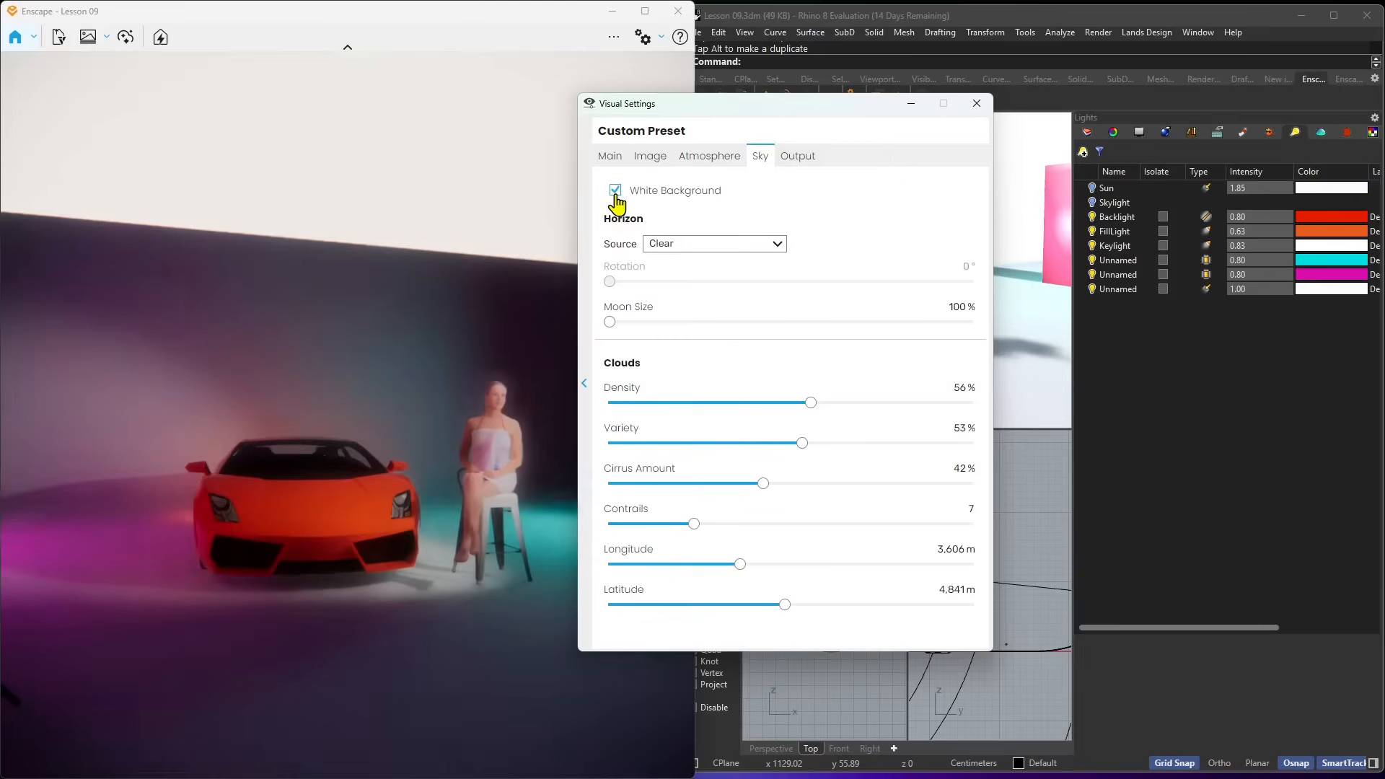
{"action": "left_click", "coordinate": [614, 190]}
{"action": "left_click", "coordinate": [715, 244]}
{"action": "left_click", "coordinate": [667, 345]}
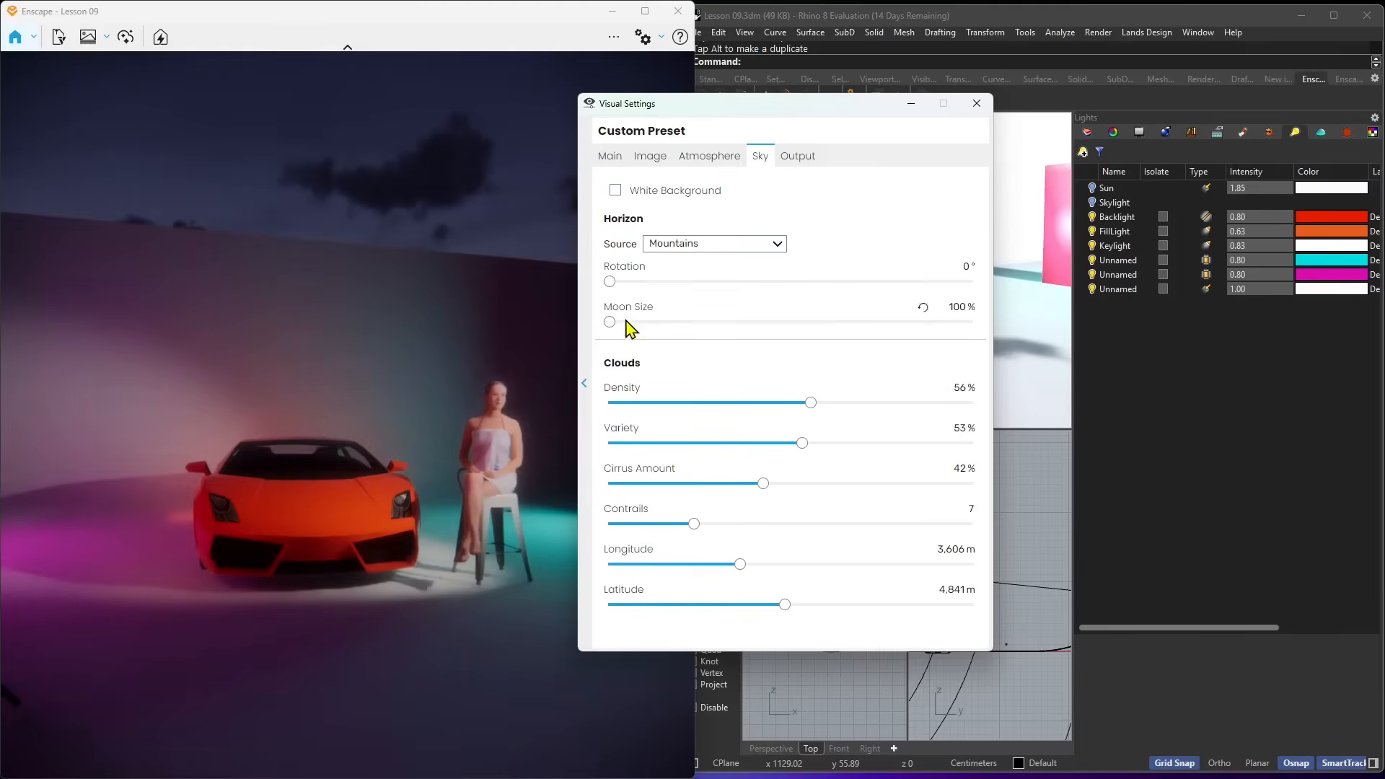
{"action": "left_click", "coordinate": [668, 244]}
{"action": "left_click", "coordinate": [671, 353]}
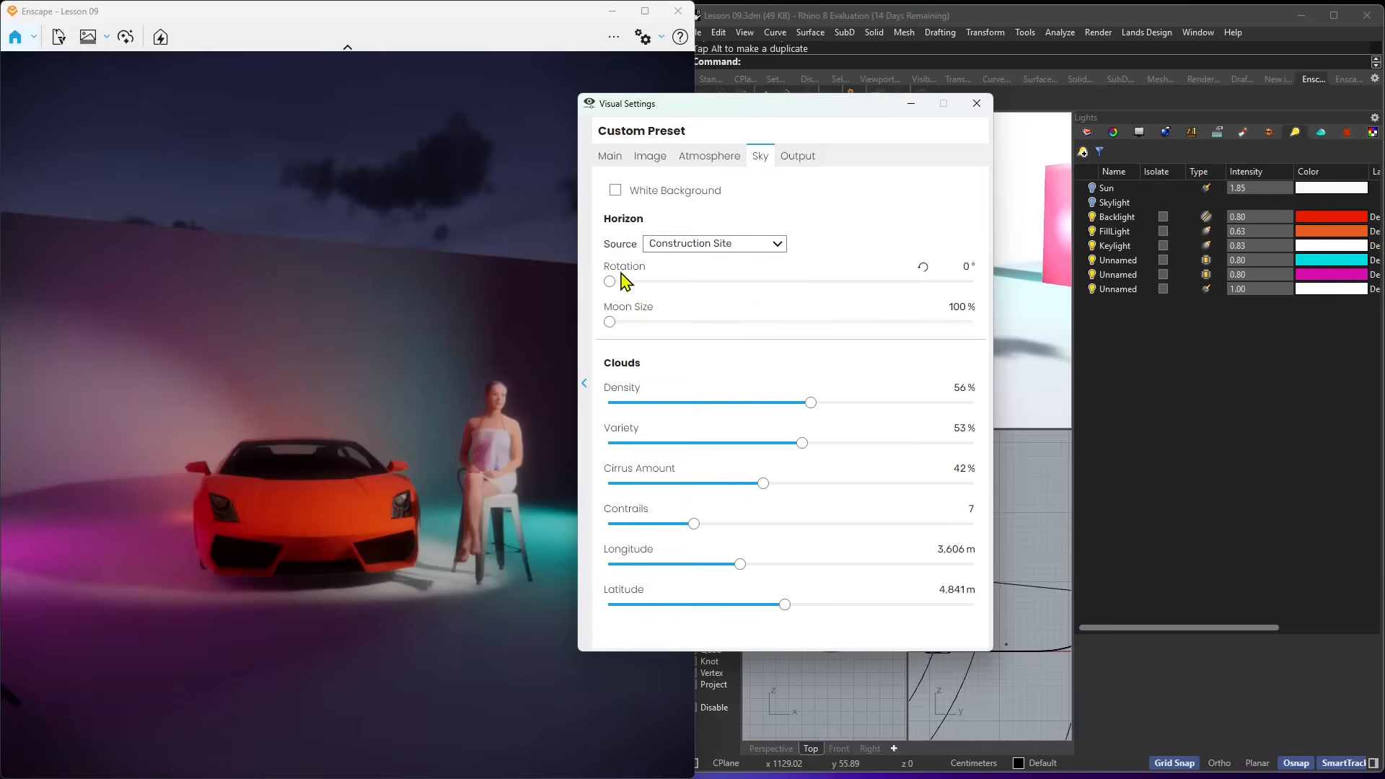
Rotate the horizon to 77°, set the moon size to 505% and slightly reduce the cloud density
{"action": "left_click_drag", "start_coordinate": [612, 281], "coordinate": [686, 281]}
{"action": "left_click_drag", "start_coordinate": [612, 322], "coordinate": [777, 335]}
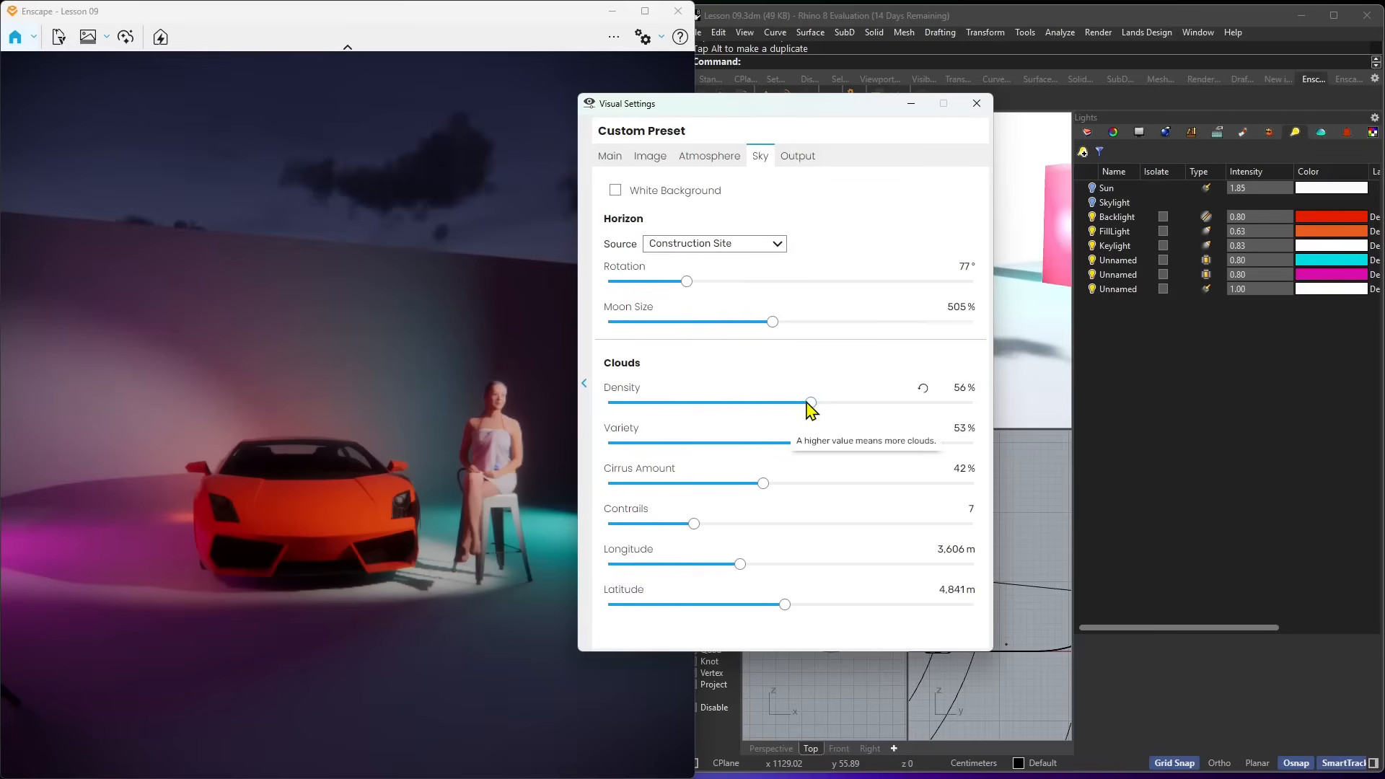
{"action": "left_click_drag", "start_coordinate": [810, 403], "coordinate": [798, 404]}
Set a custom output resolution of 2000 x 1000 pixels
{"action": "left_click", "coordinate": [797, 156]}
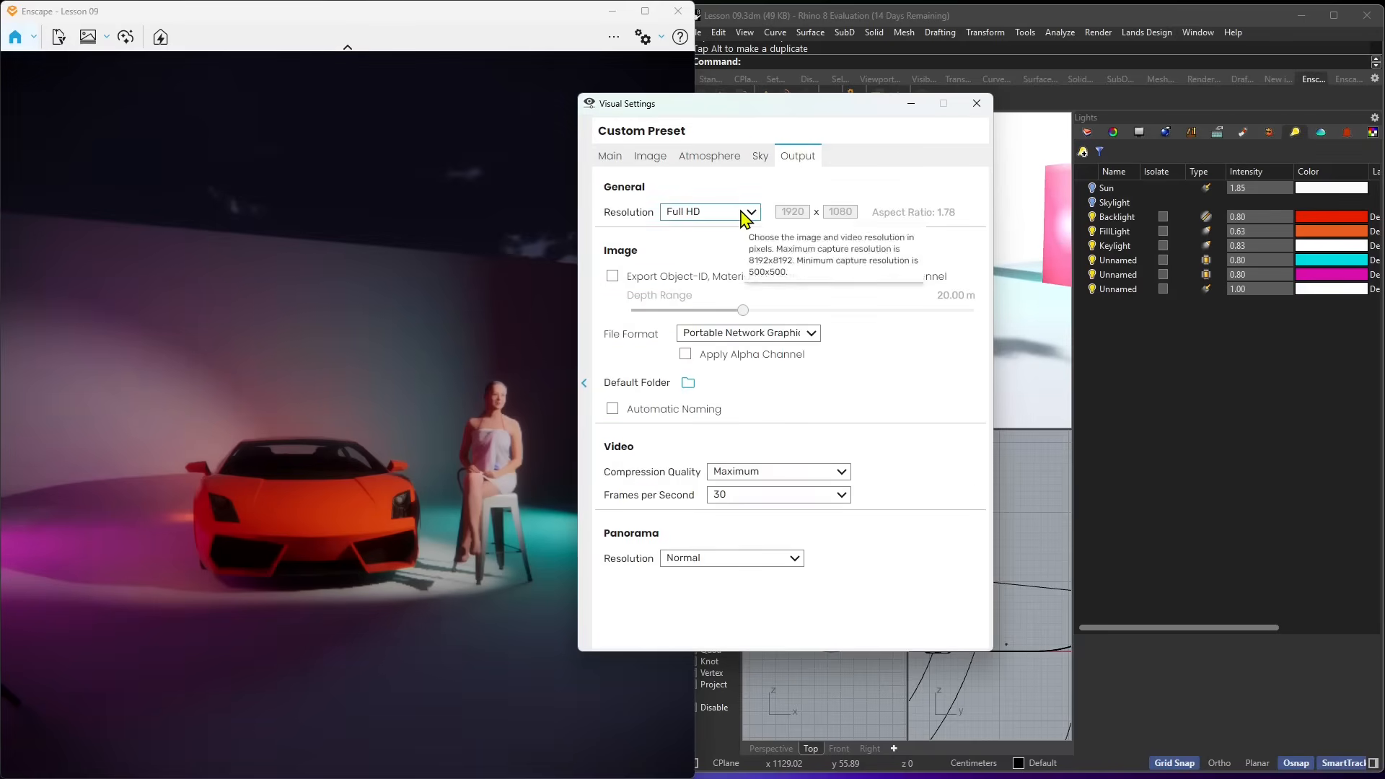
{"action": "left_click", "coordinate": [747, 214]}
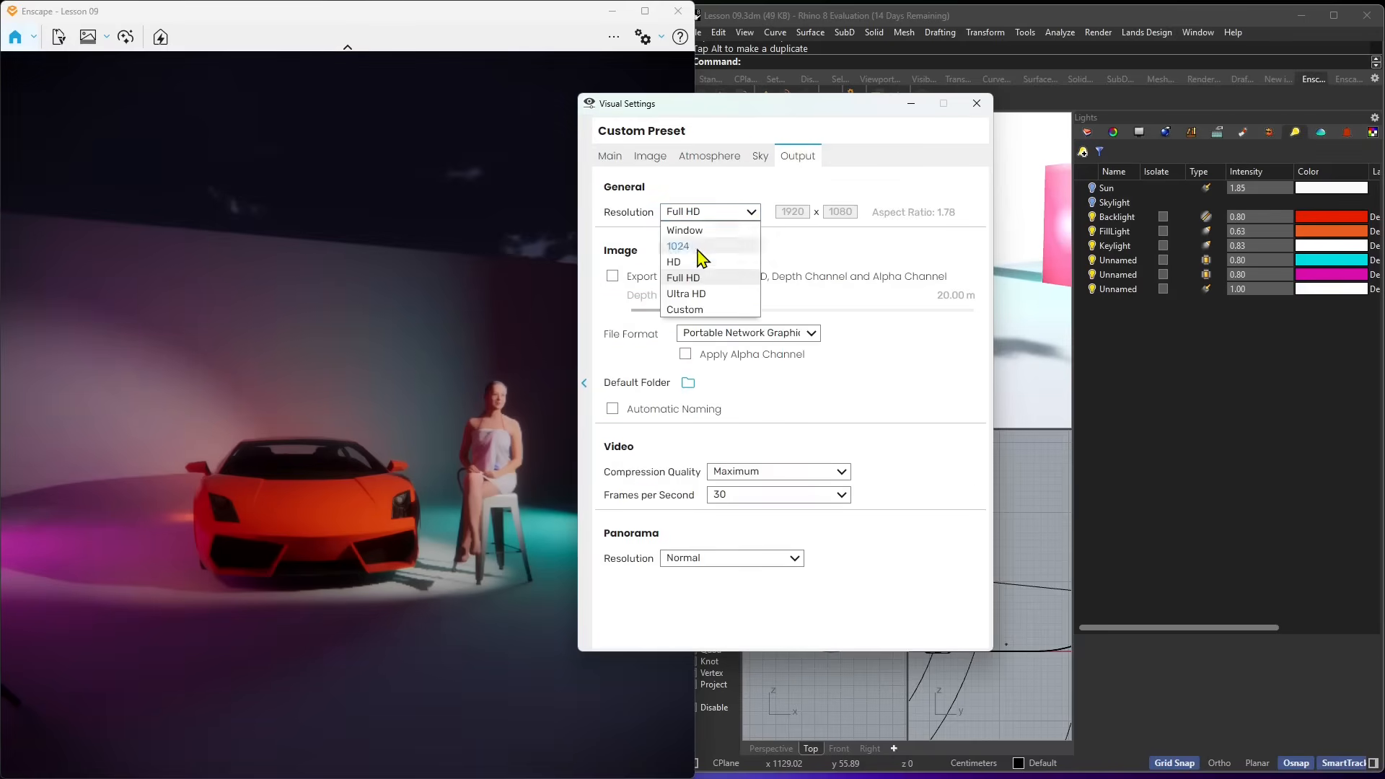
{"action": "left_click", "coordinate": [685, 293]}
{"action": "left_click", "coordinate": [692, 216]}
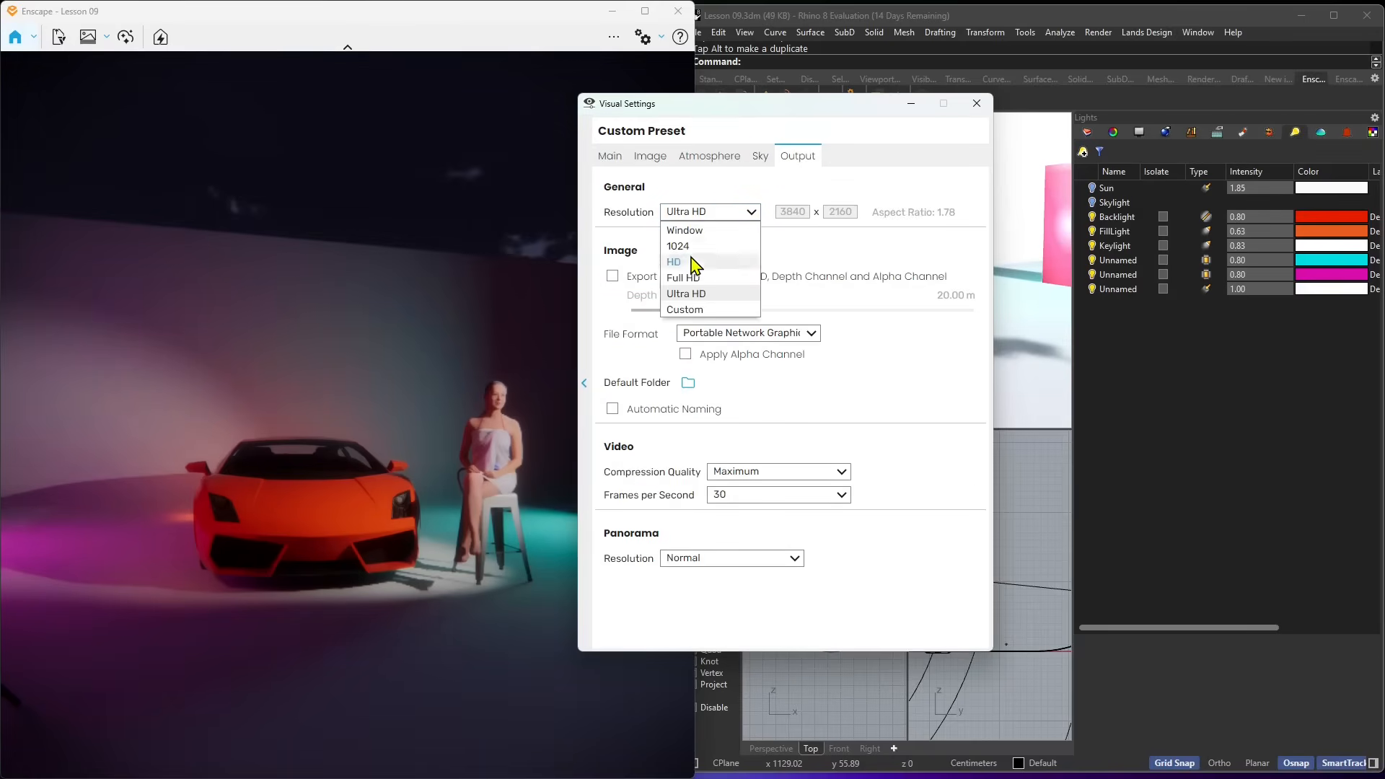
{"action": "left_click", "coordinate": [694, 315]}
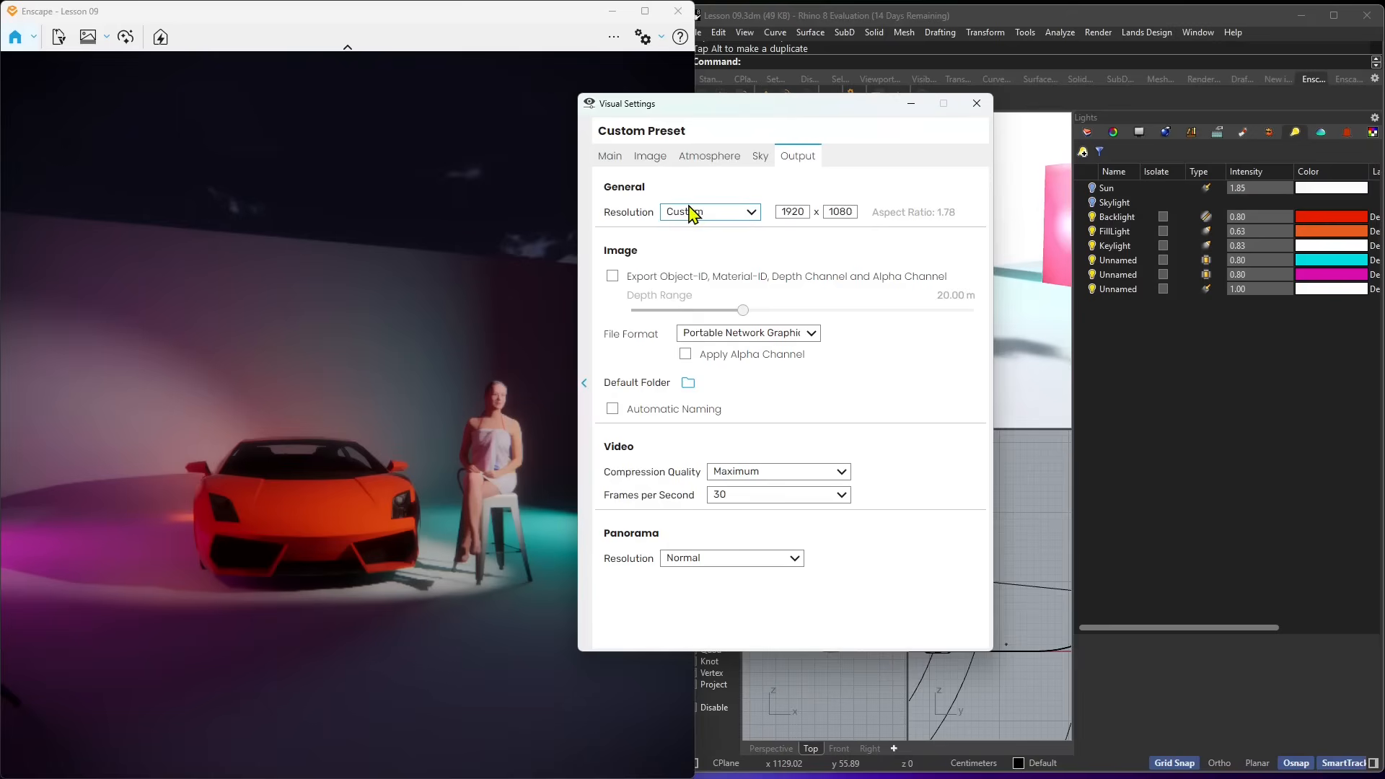
{"action": "double_click", "coordinate": [791, 211]}
{"action": "type", "text": "2"}
Enable export of the Object-ID, Material-ID, depth and alpha channels, using PNG format with the alpha channel applied
{"action": "left_click", "coordinate": [610, 277]}
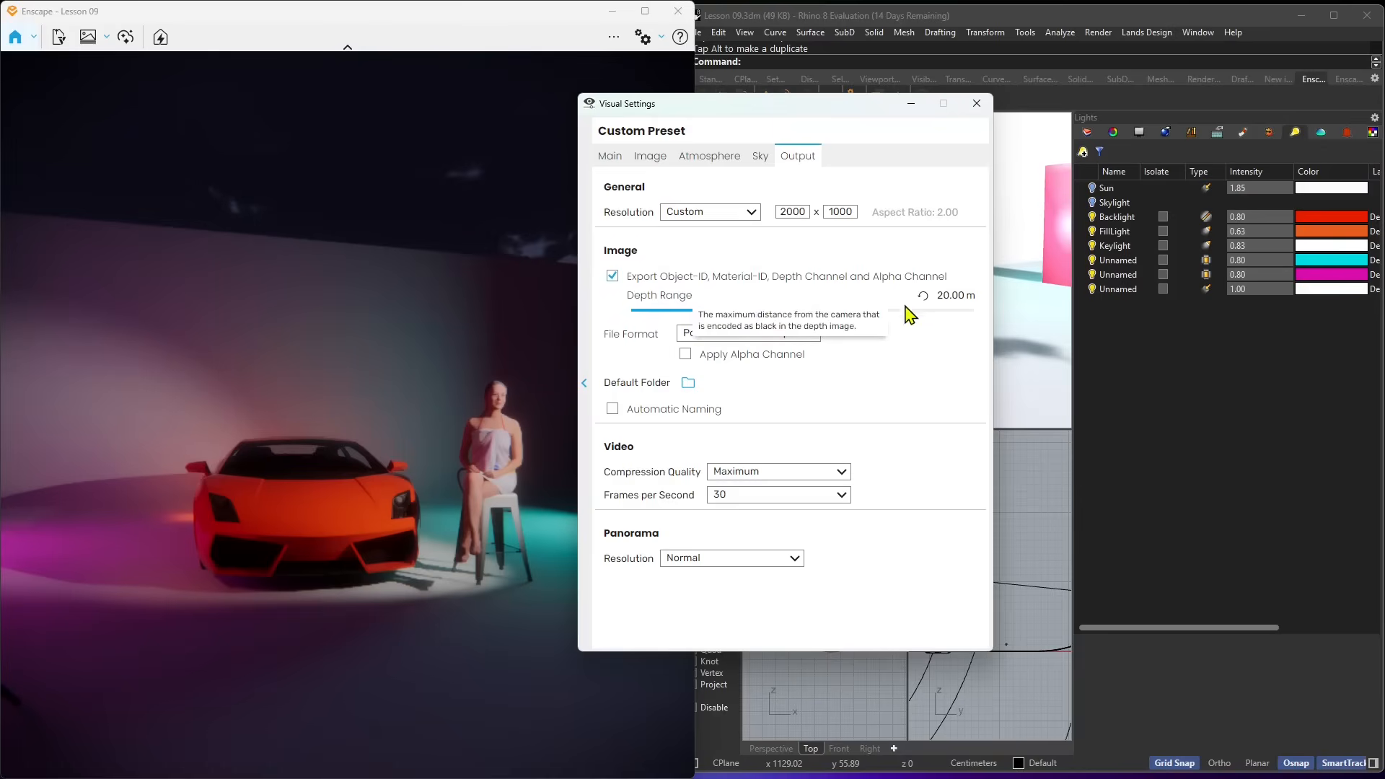
{"action": "left_click", "coordinate": [781, 335]}
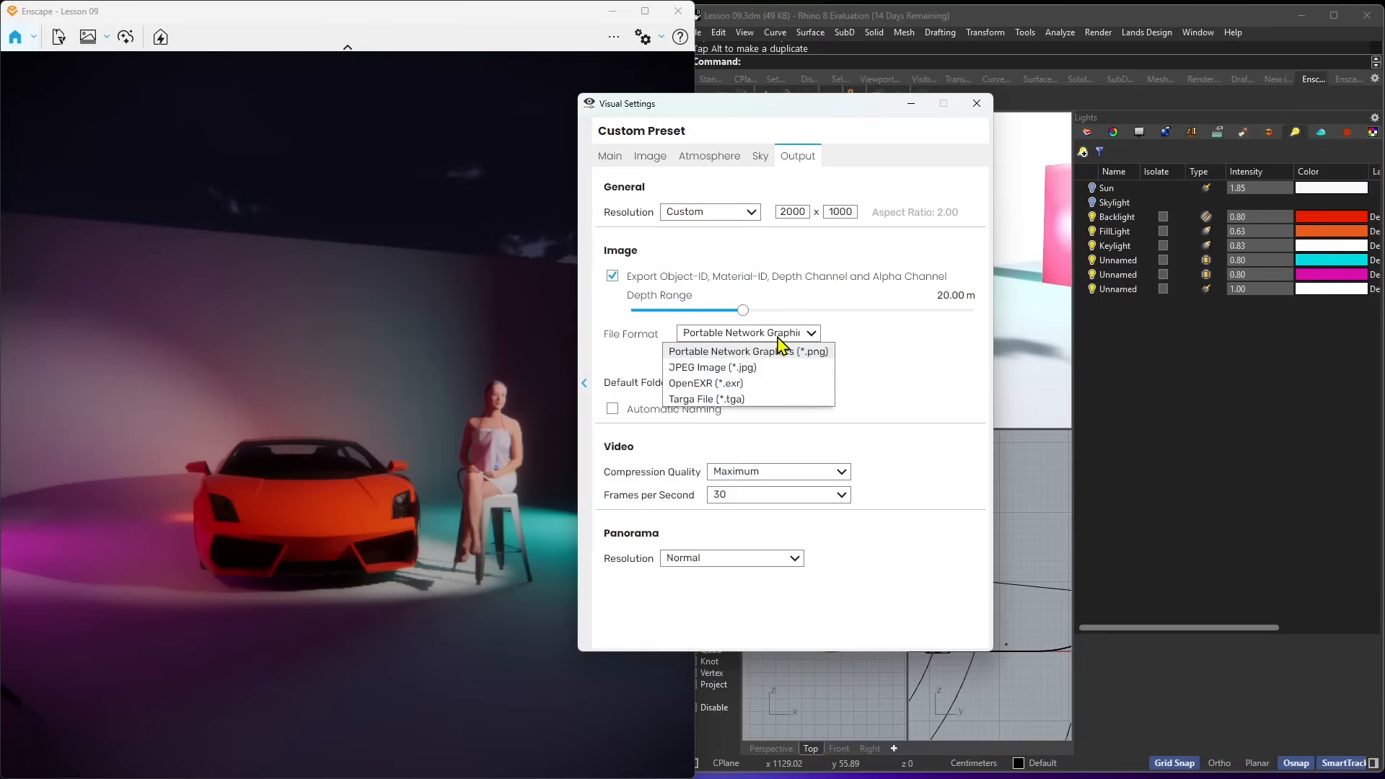
{"action": "left_click", "coordinate": [724, 354]}
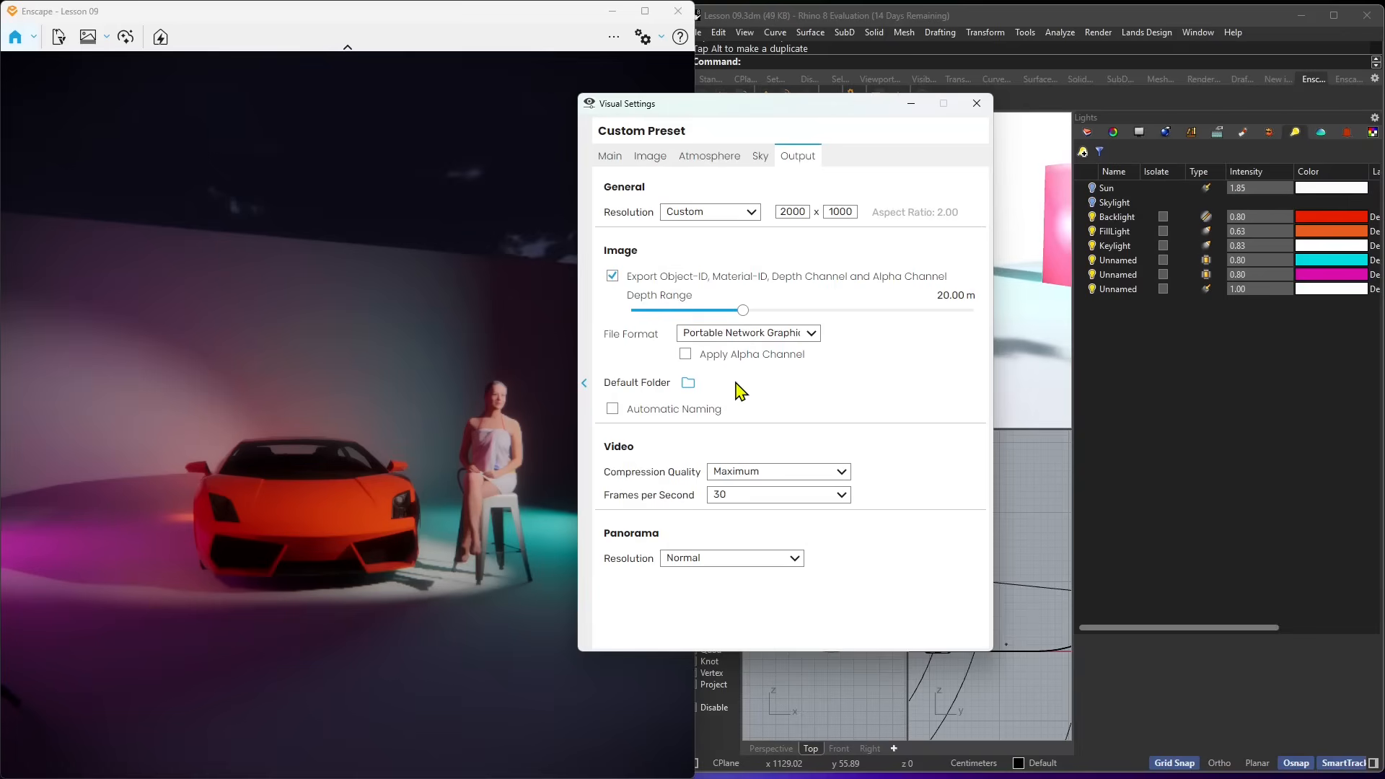
{"action": "left_click", "coordinate": [686, 354]}
Set the default output folder to SCREENSHOT in ENSCAPE for RHINO, enable Automatic Naming and close the visual settings
{"action": "left_click", "coordinate": [687, 384]}
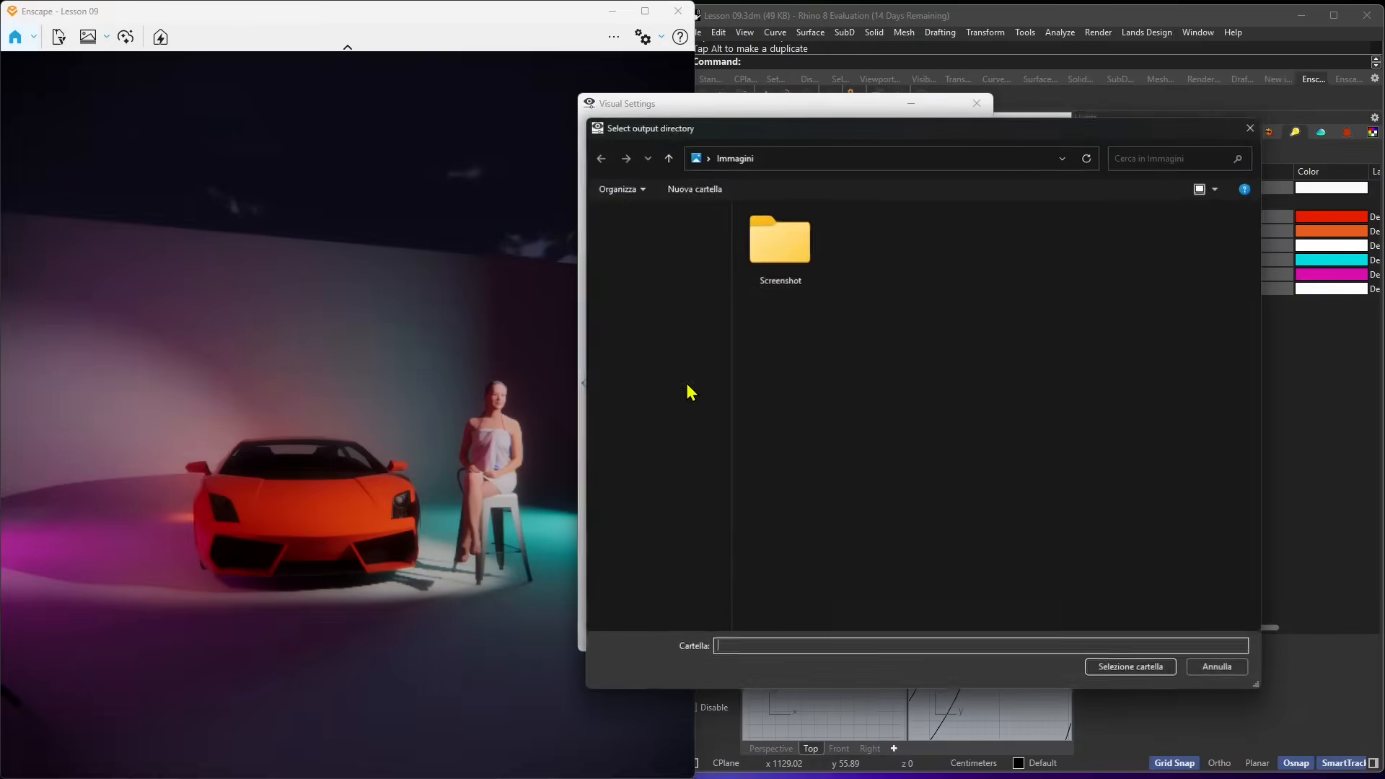
{"action": "left_click", "coordinate": [786, 278]}
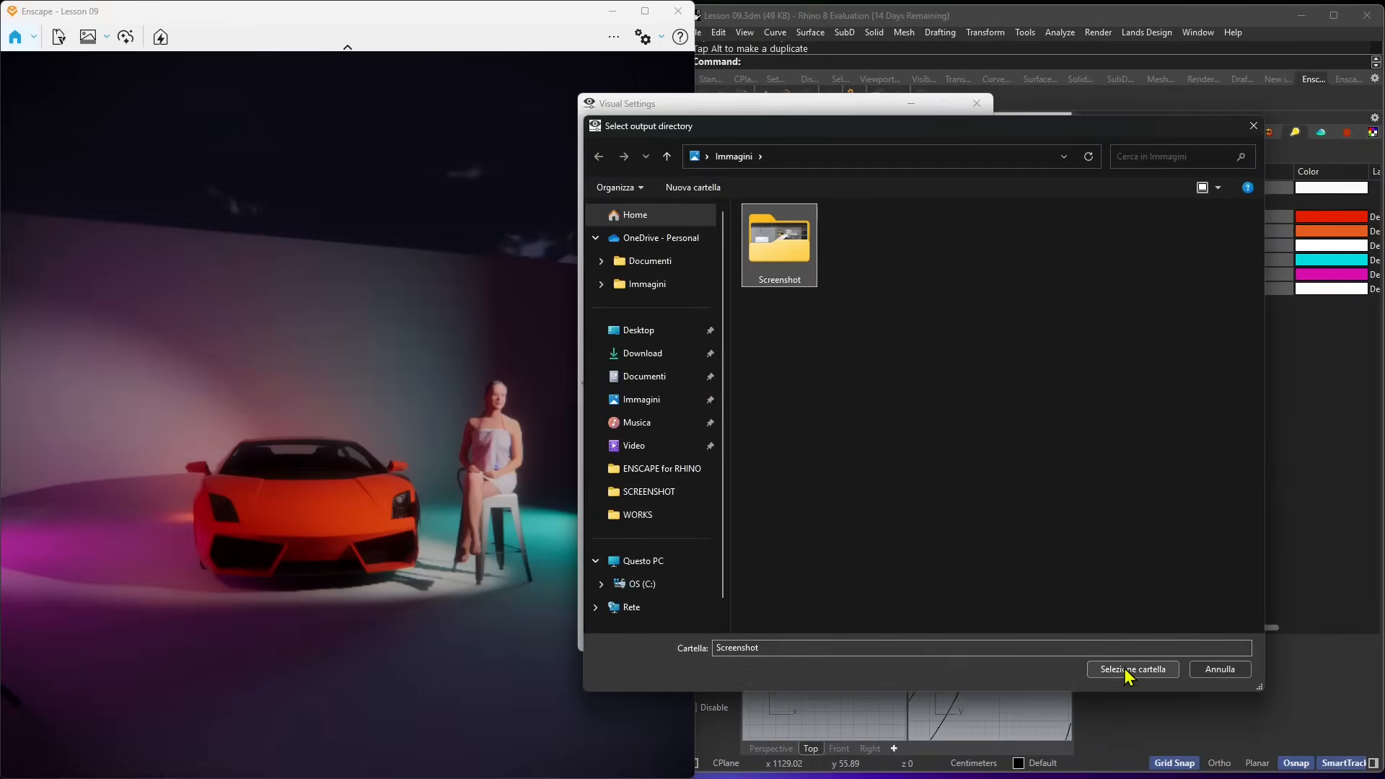
{"action": "left_click", "coordinate": [653, 493]}
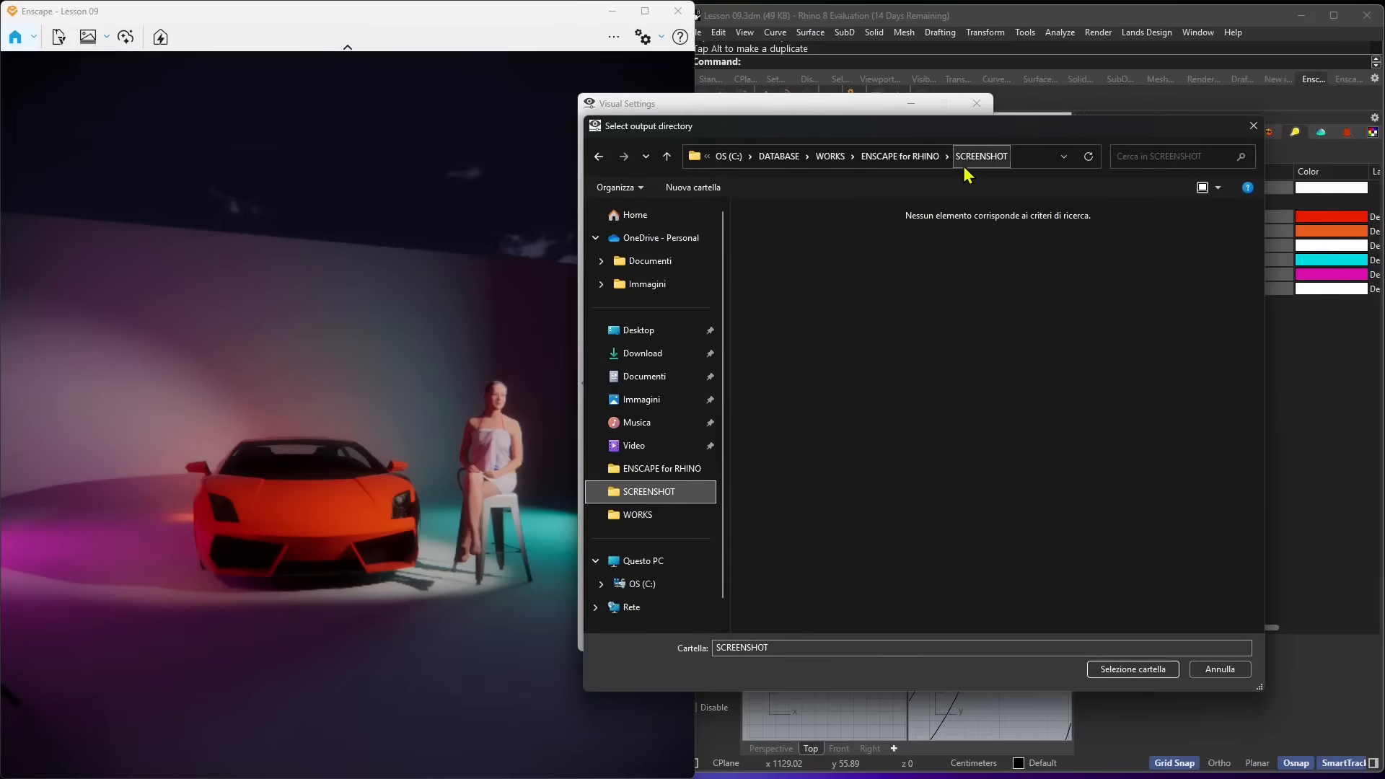
{"action": "left_click", "coordinate": [1131, 668]}
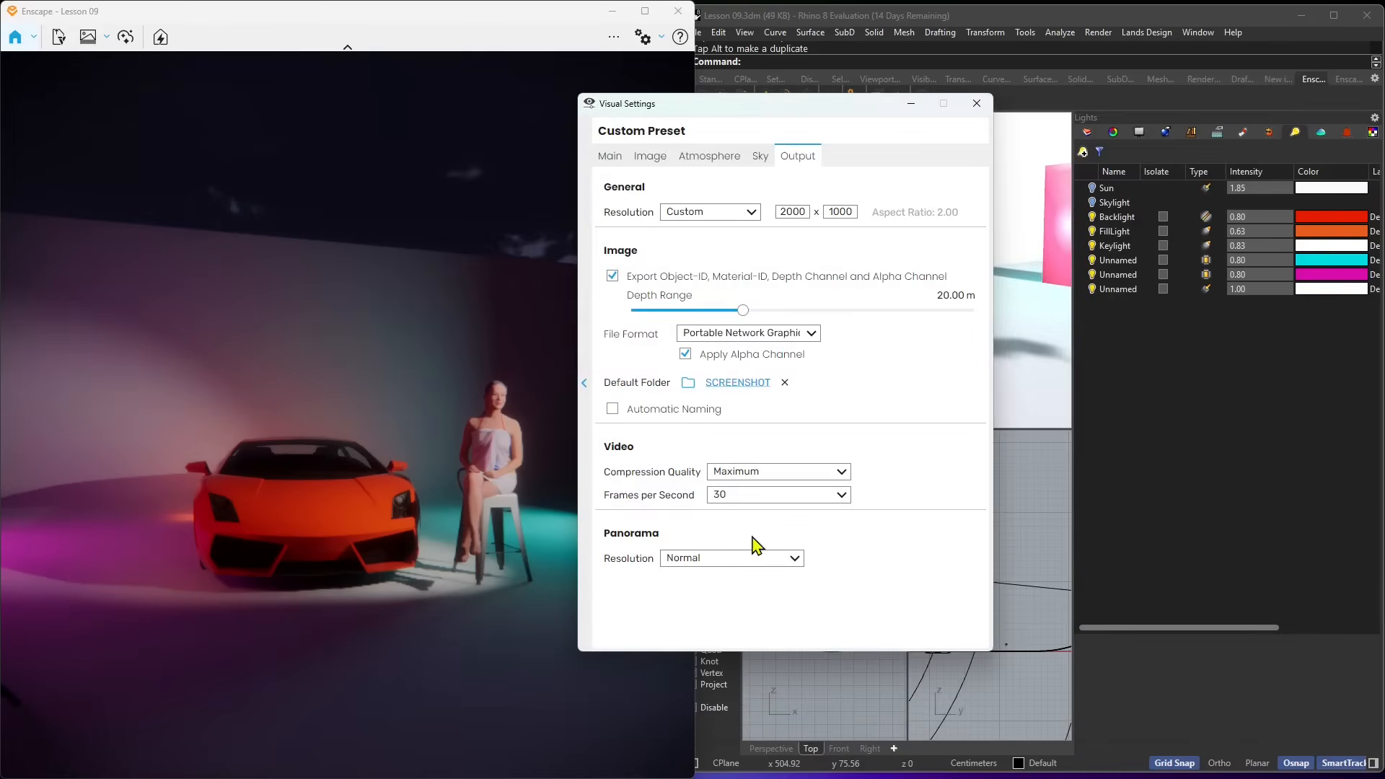
{"action": "left_click", "coordinate": [614, 409]}
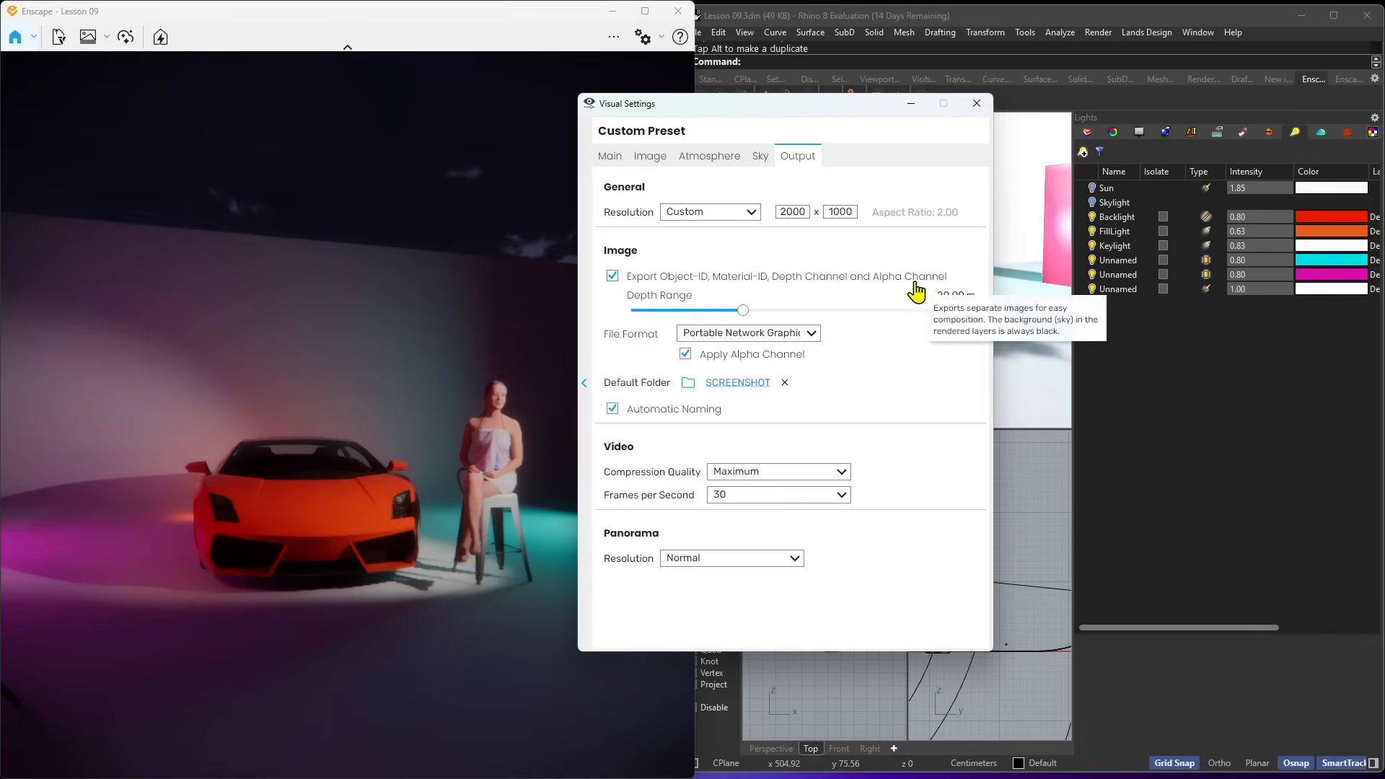
{"action": "left_click", "coordinate": [975, 105]}
Turn on the Safe Frame overlay in the Enscape view
{"action": "left_click", "coordinate": [653, 42]}
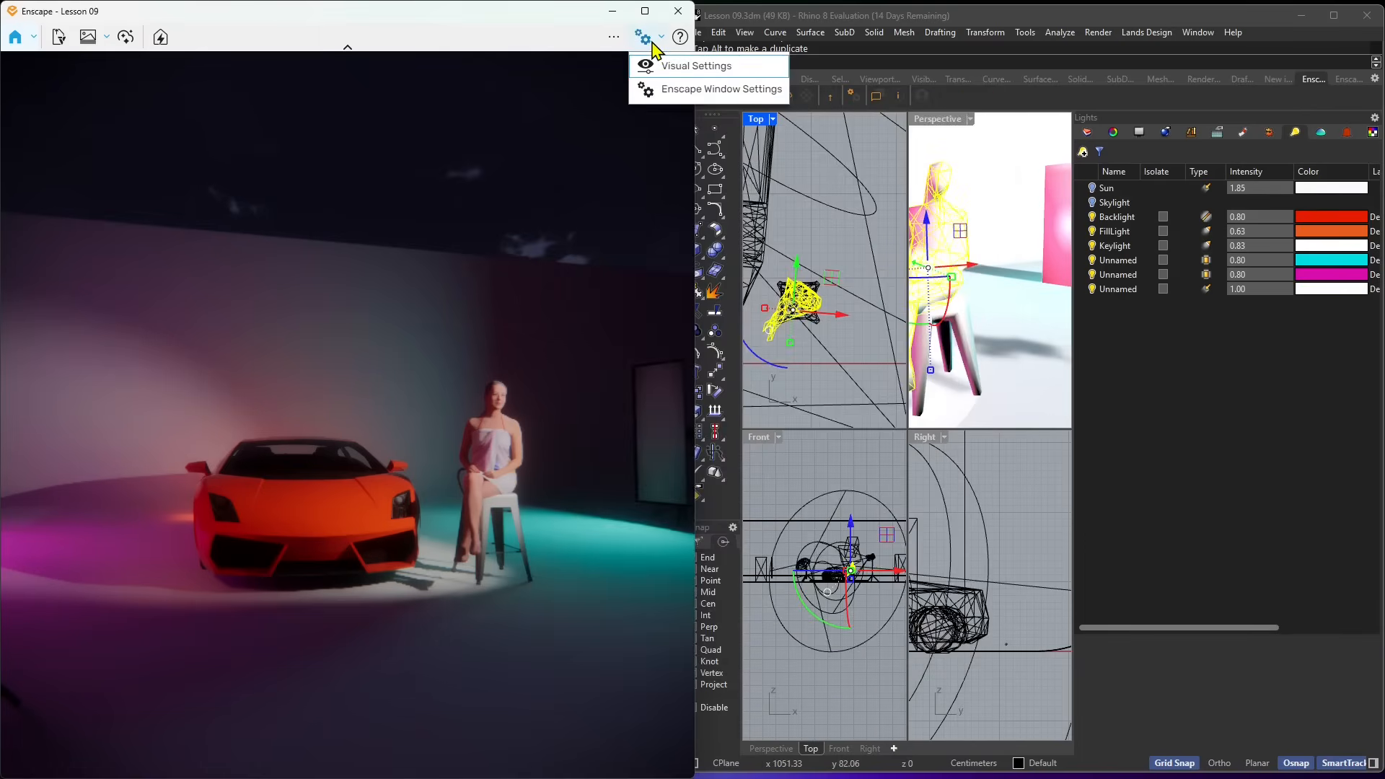
{"action": "left_click", "coordinate": [614, 37]}
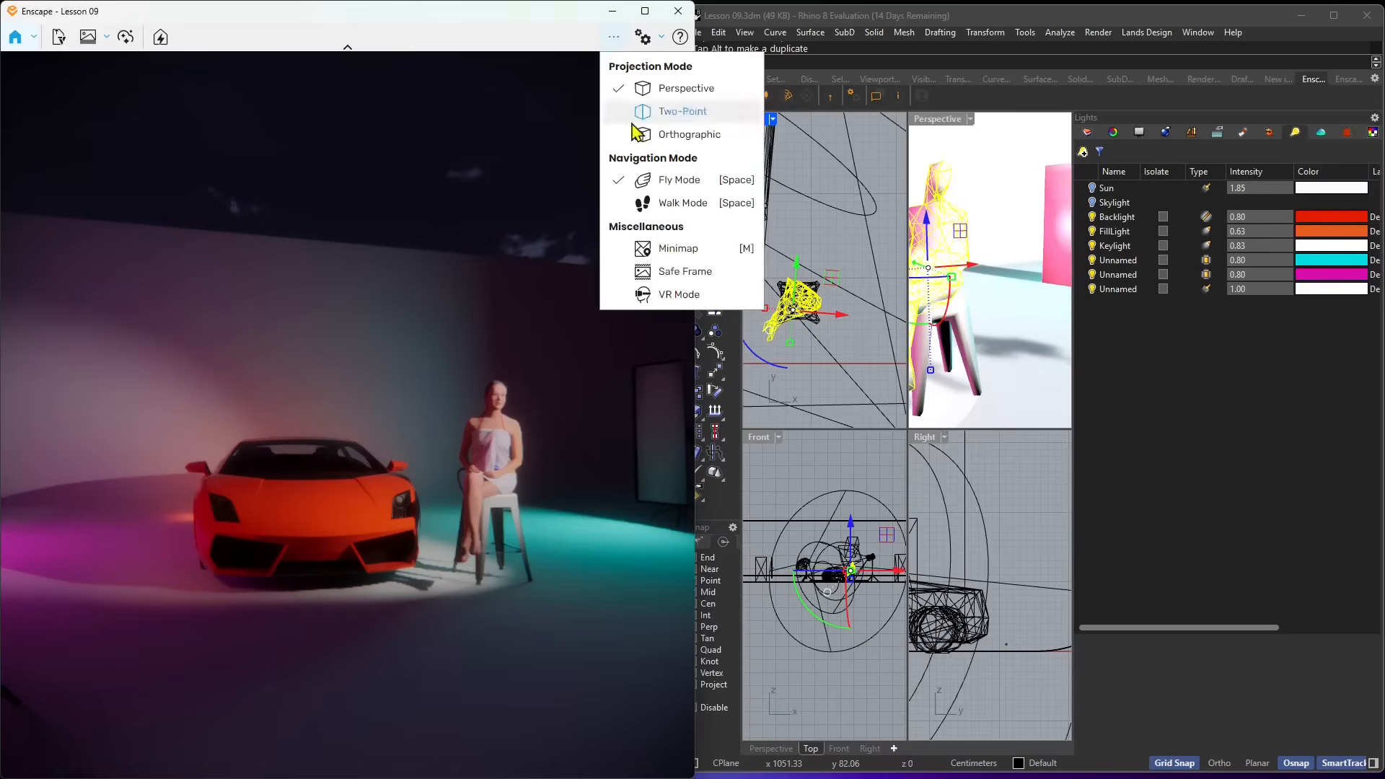
{"action": "left_click", "coordinate": [684, 272]}
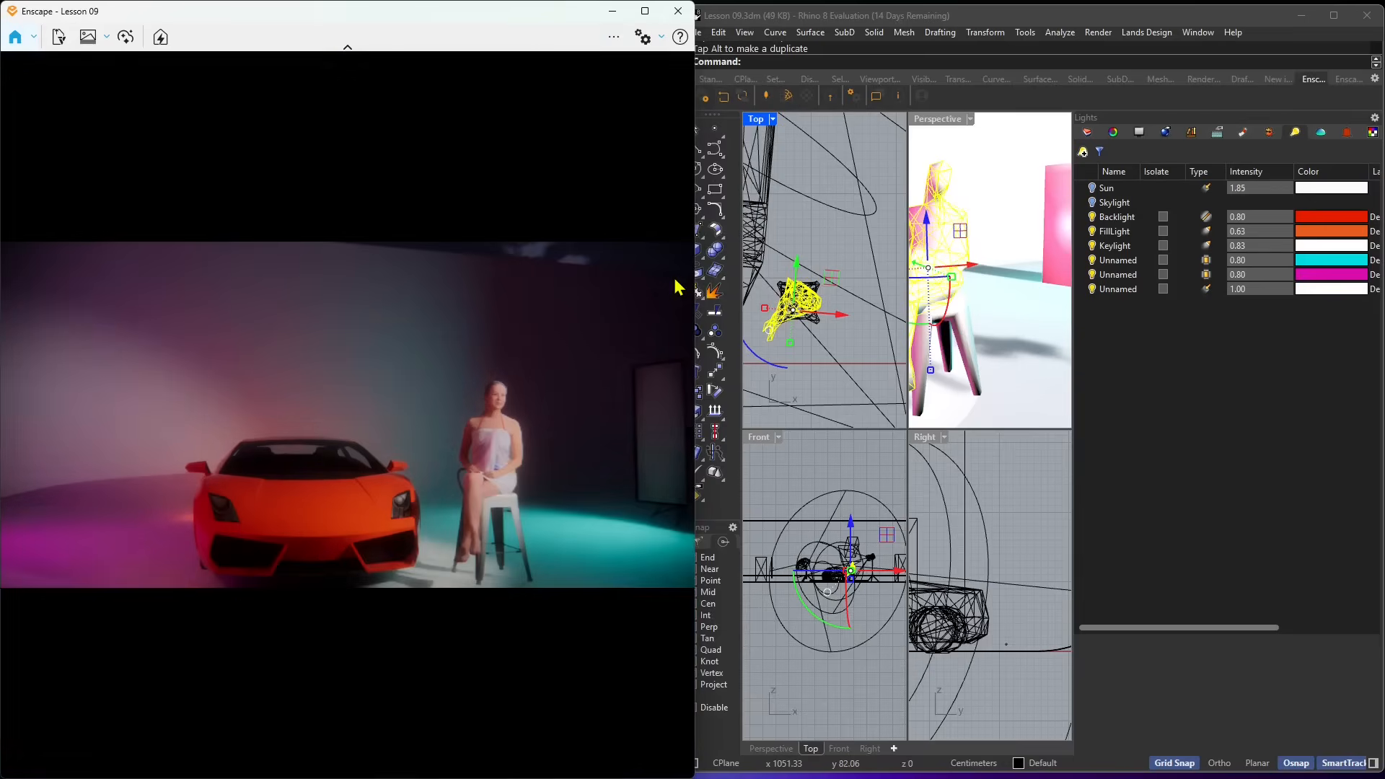
Move the Enscape camera closer to the car and the seated woman
{"action": "mouse_move", "coordinate": [412, 465]}
{"action": "right_mouse_down"}
{"action": "mouse_move", "coordinate": [428, 444]}
{"action": "mouse_move", "coordinate": [375, 441]}
{"action": "mouse_move", "coordinate": [443, 468]}
{"action": "mouse_move", "coordinate": [421, 466]}
{"action": "right_mouse_up"}
{"action": "left_click", "coordinate": [423, 464]}
{"action": "scroll", "coordinate": [422, 466], "scroll_direction": "up", "scroll_amount": 4}
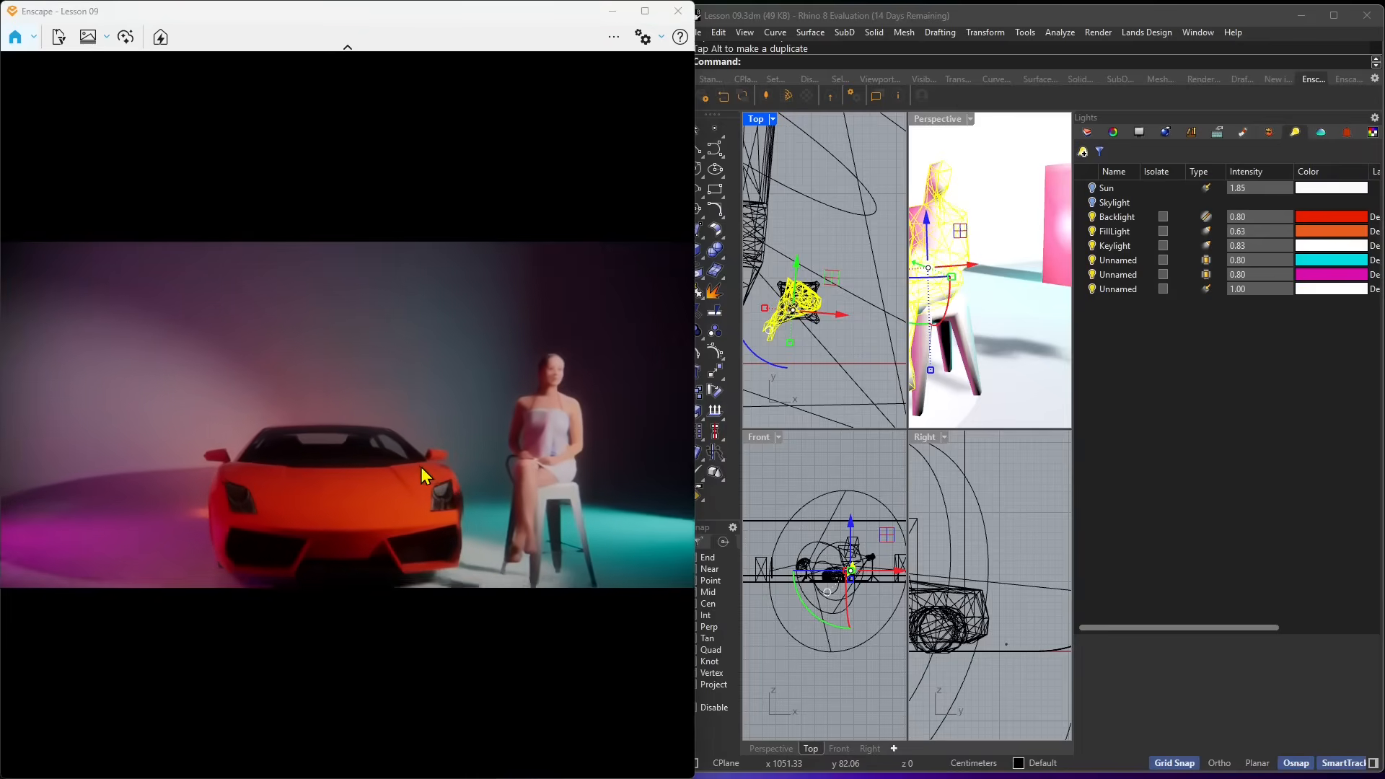
{"action": "right_click", "coordinate": [427, 435]}
{"action": "left_click", "coordinate": [435, 369]}
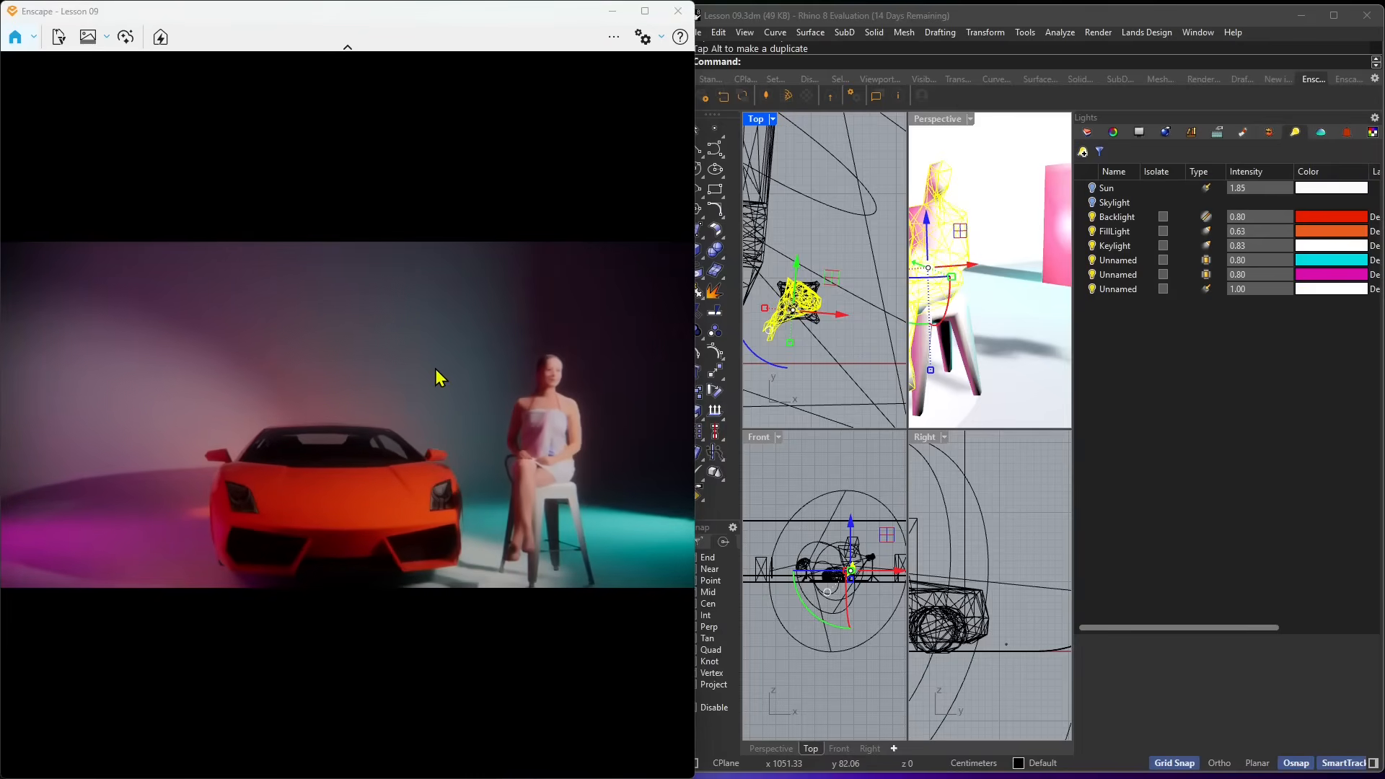
Adjust the camera's height, tilt and sideways position so the whole car and the woman's stool fit inside the safe frame
{"action": "key", "text": "e"}
{"action": "key", "text": "q"}
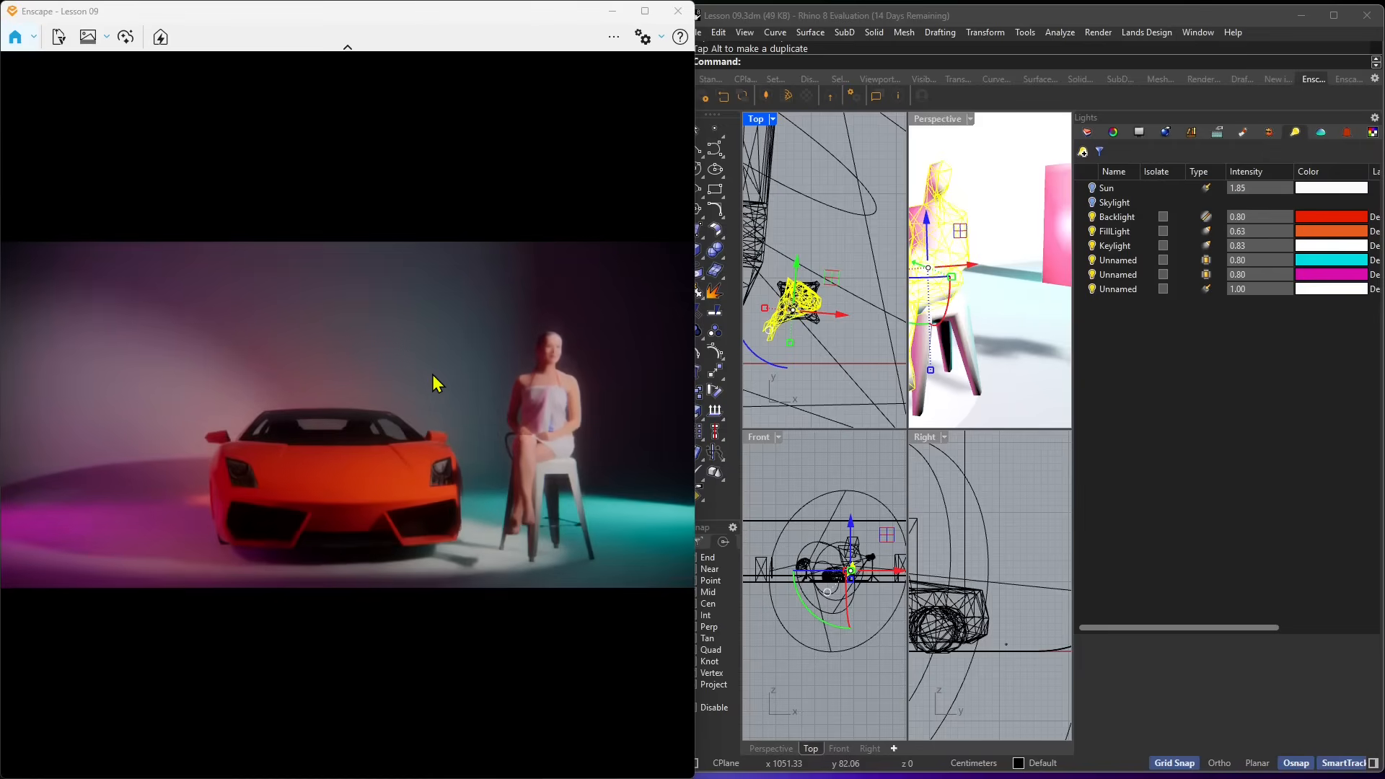
{"action": "right_click_drag", "start_coordinate": [431, 374], "coordinate": [431, 394]}
{"action": "key", "text": "d"}
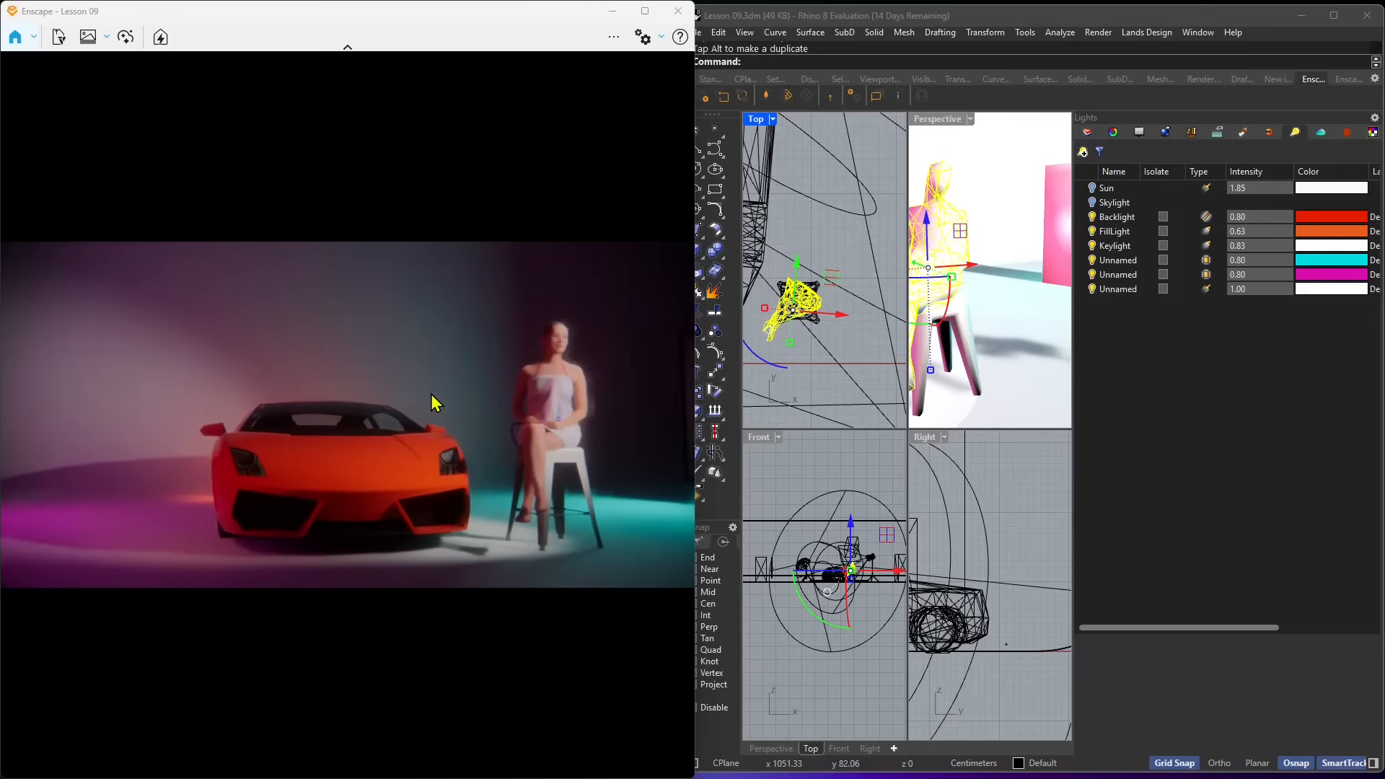
{"action": "key", "text": "a"}
{"action": "key", "text": "w"}
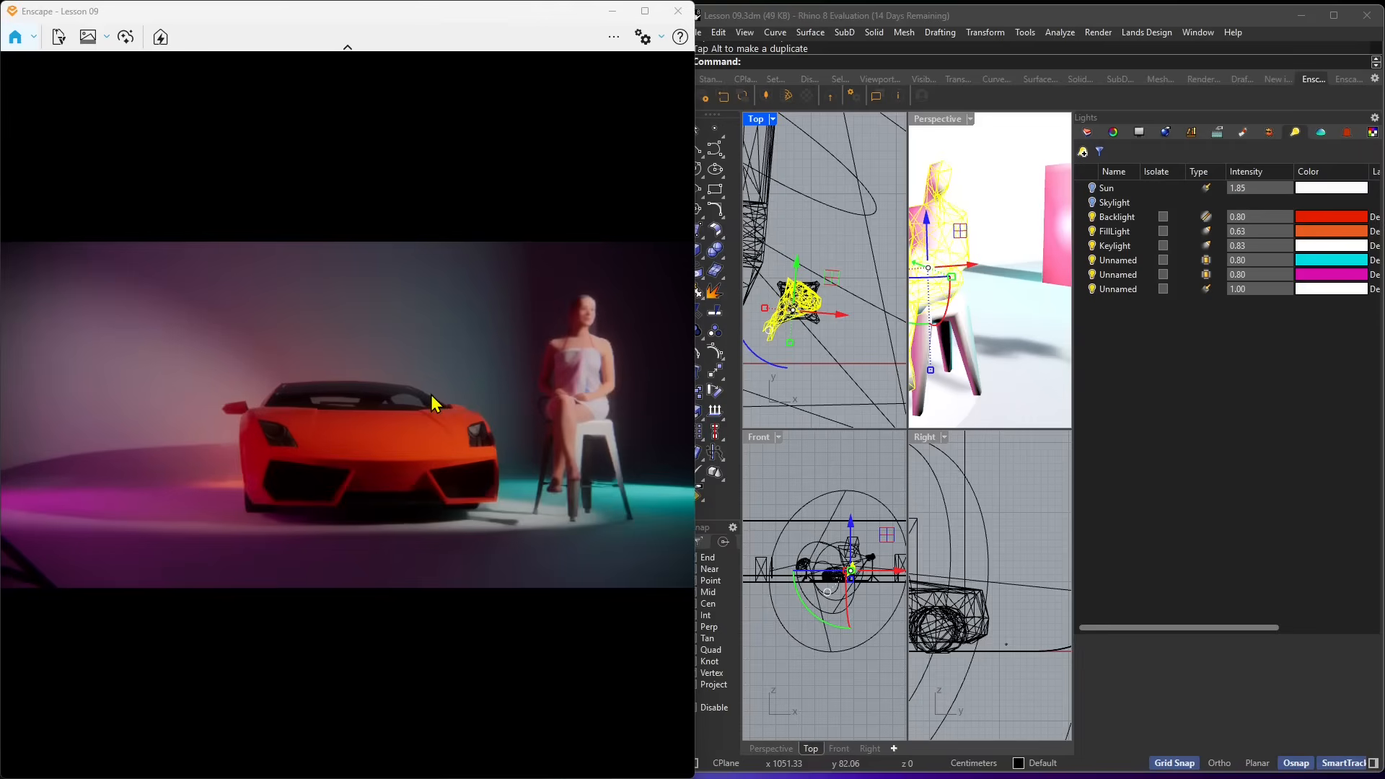
{"action": "key", "text": "e"}
{"action": "key", "text": "d"}
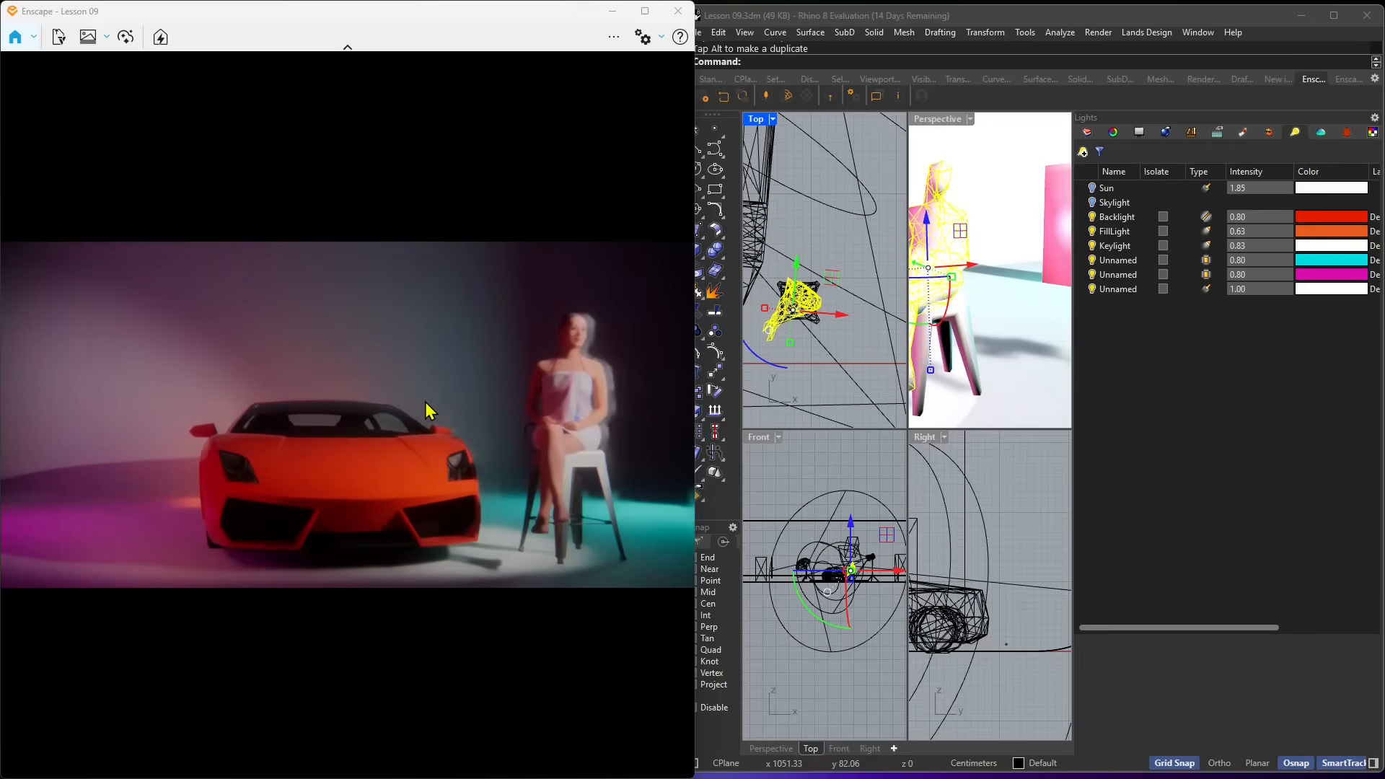
{"action": "right_click_drag", "start_coordinate": [425, 401], "coordinate": [424, 424]}
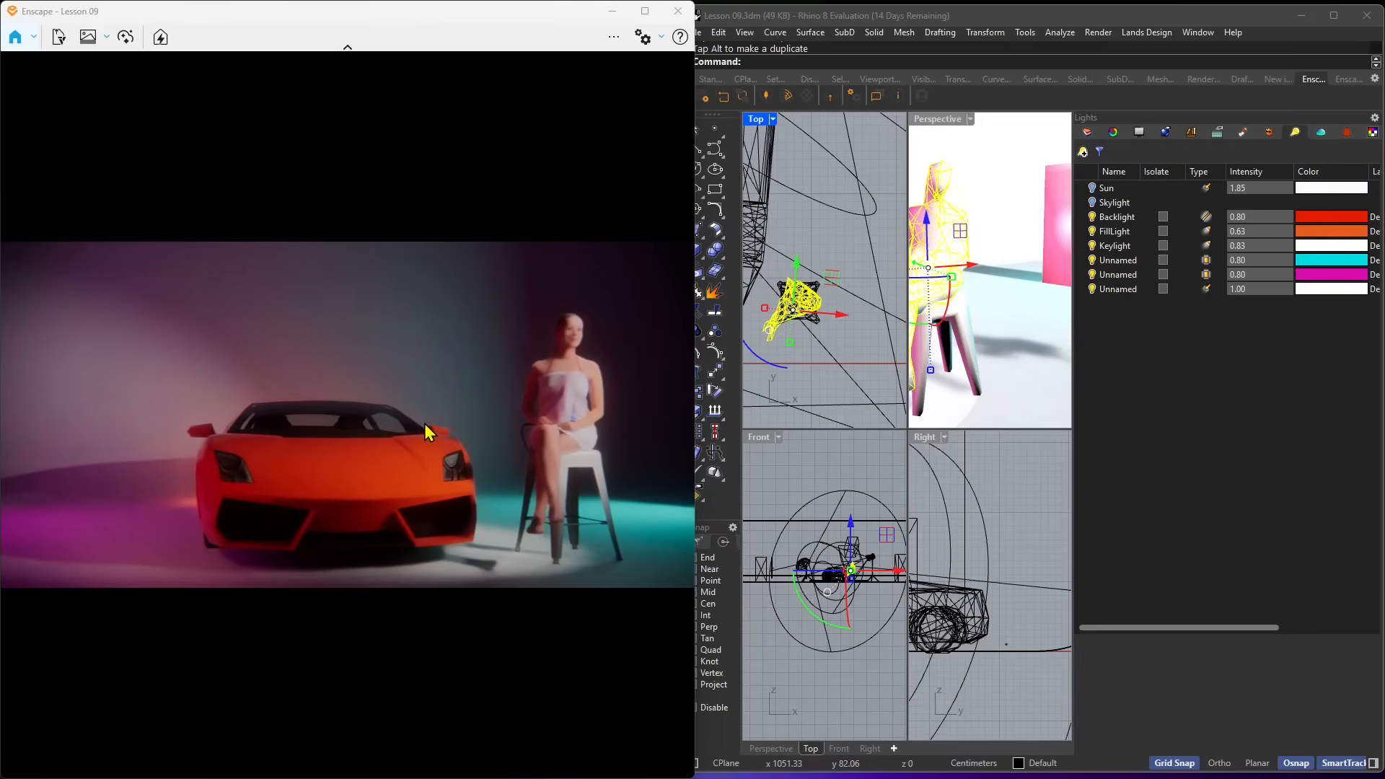
Render the framed view of the car and seated woman as an image in Enscape
{"action": "left_click", "coordinate": [109, 39]}
{"action": "left_click", "coordinate": [151, 94]}
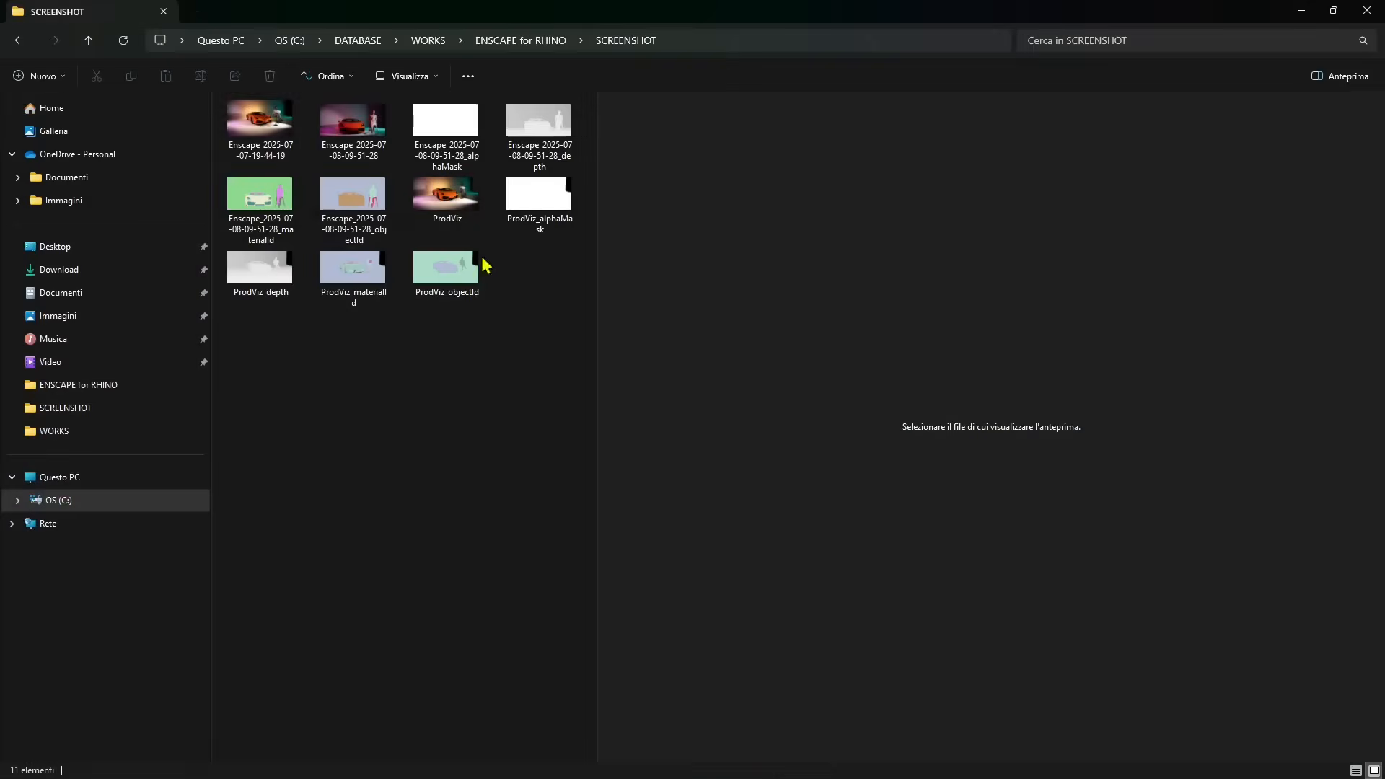
{"action": "left_click", "coordinate": [285, 141]}
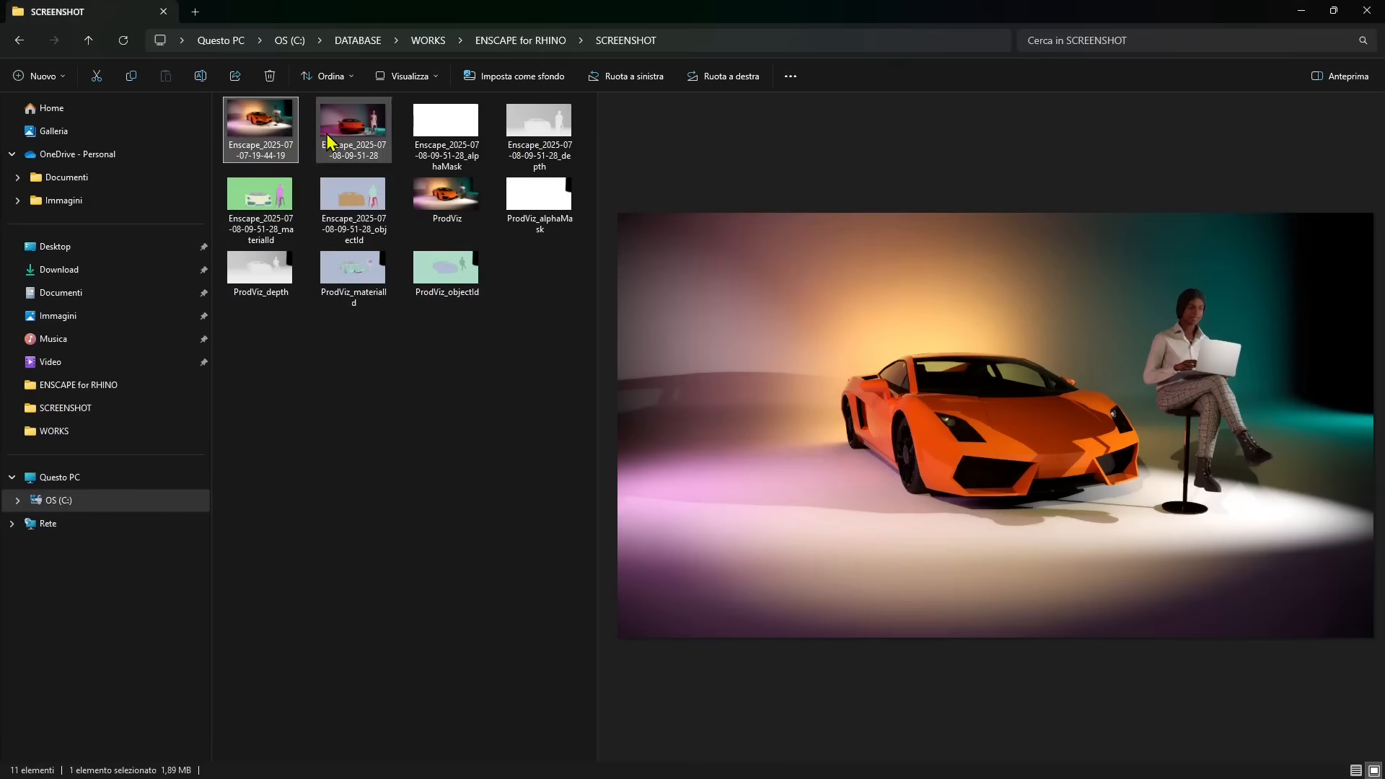
{"action": "left_click", "coordinate": [332, 139]}
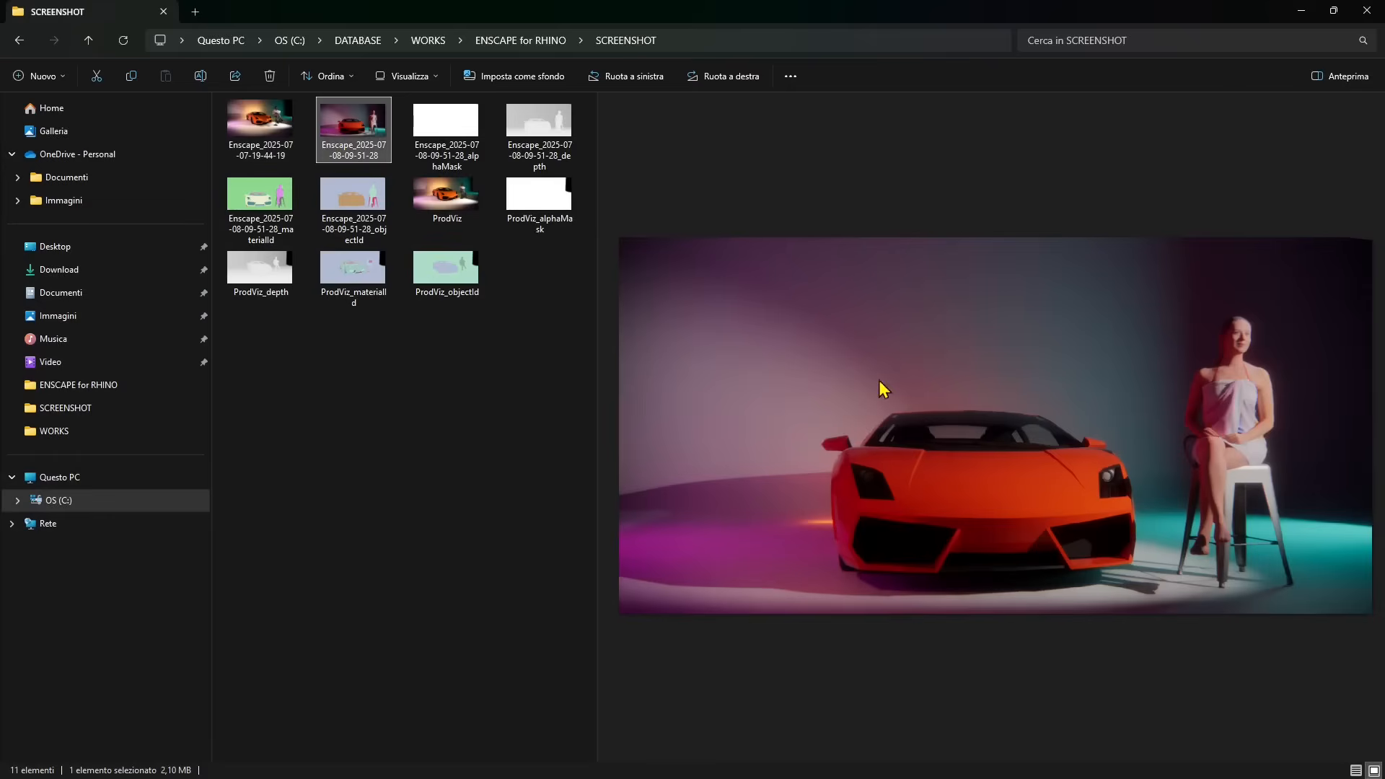
{"action": "left_click", "coordinate": [564, 135]}
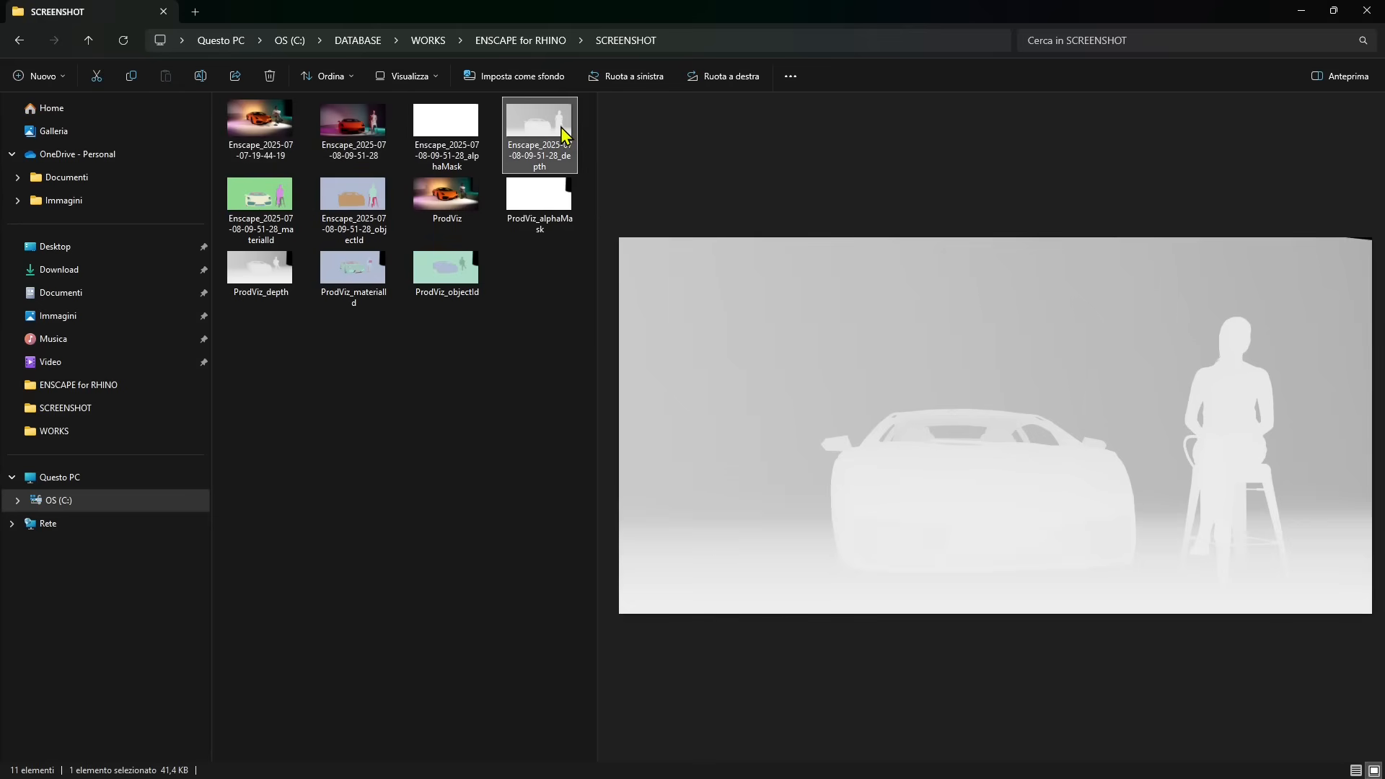
{"action": "left_click", "coordinate": [465, 149]}
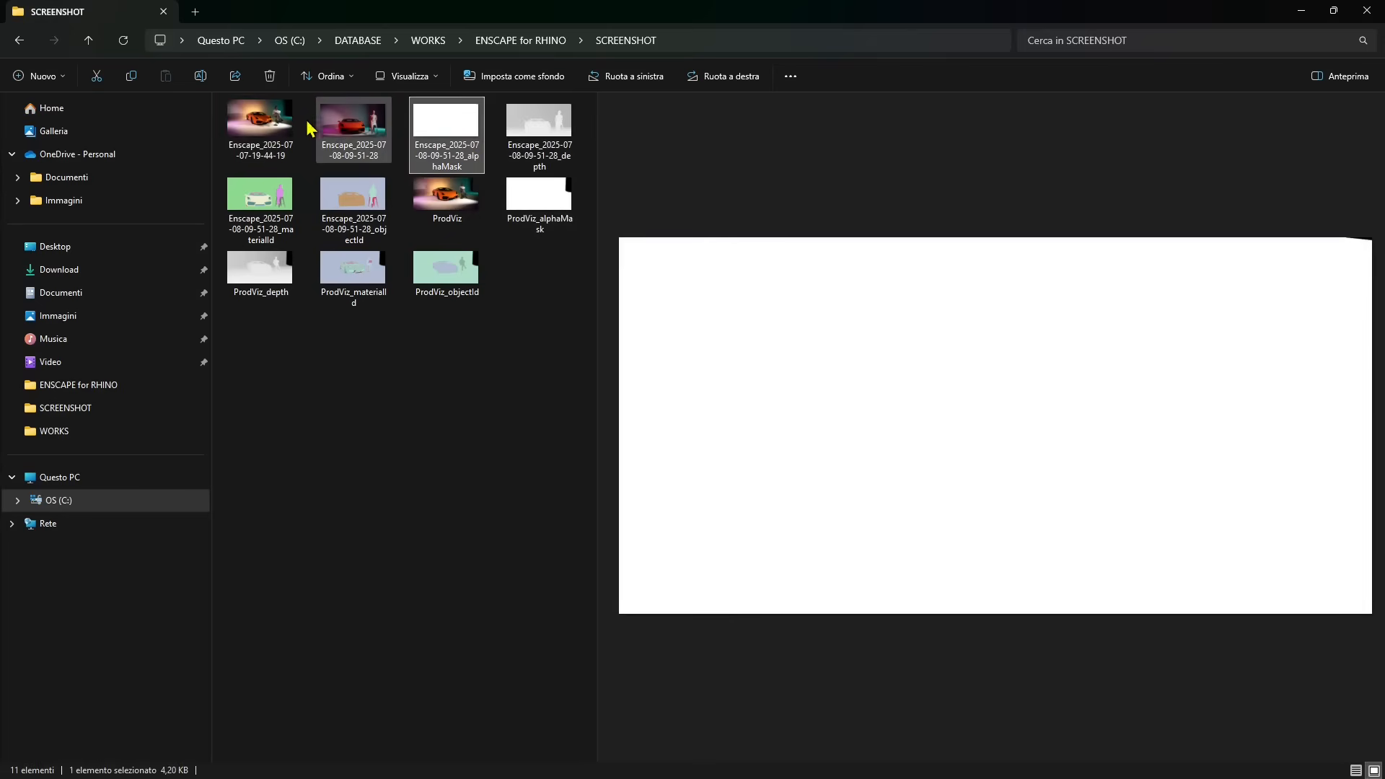
Preview the ProdViz render and its alphaMask, objectId, depth and materialId passes
{"action": "left_click", "coordinate": [476, 213]}
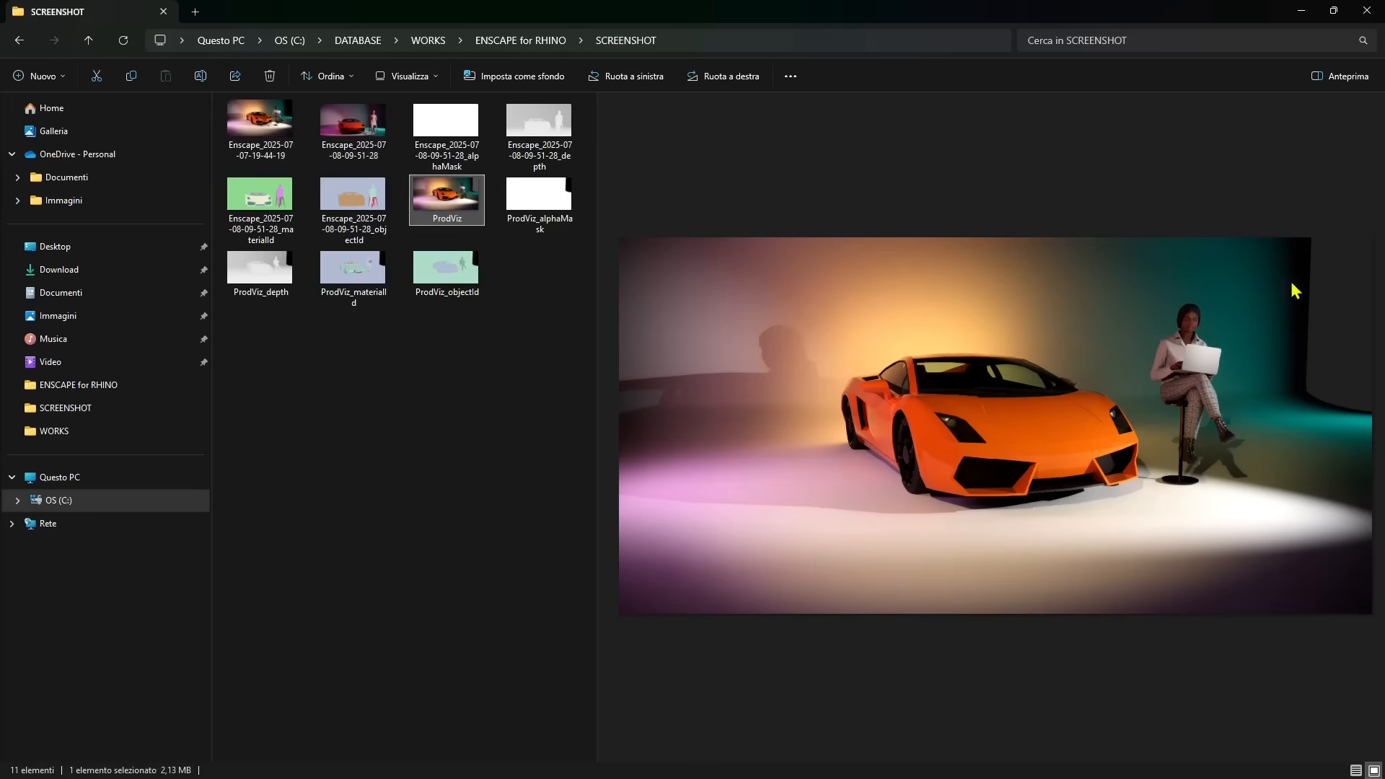
{"action": "left_click", "coordinate": [540, 199]}
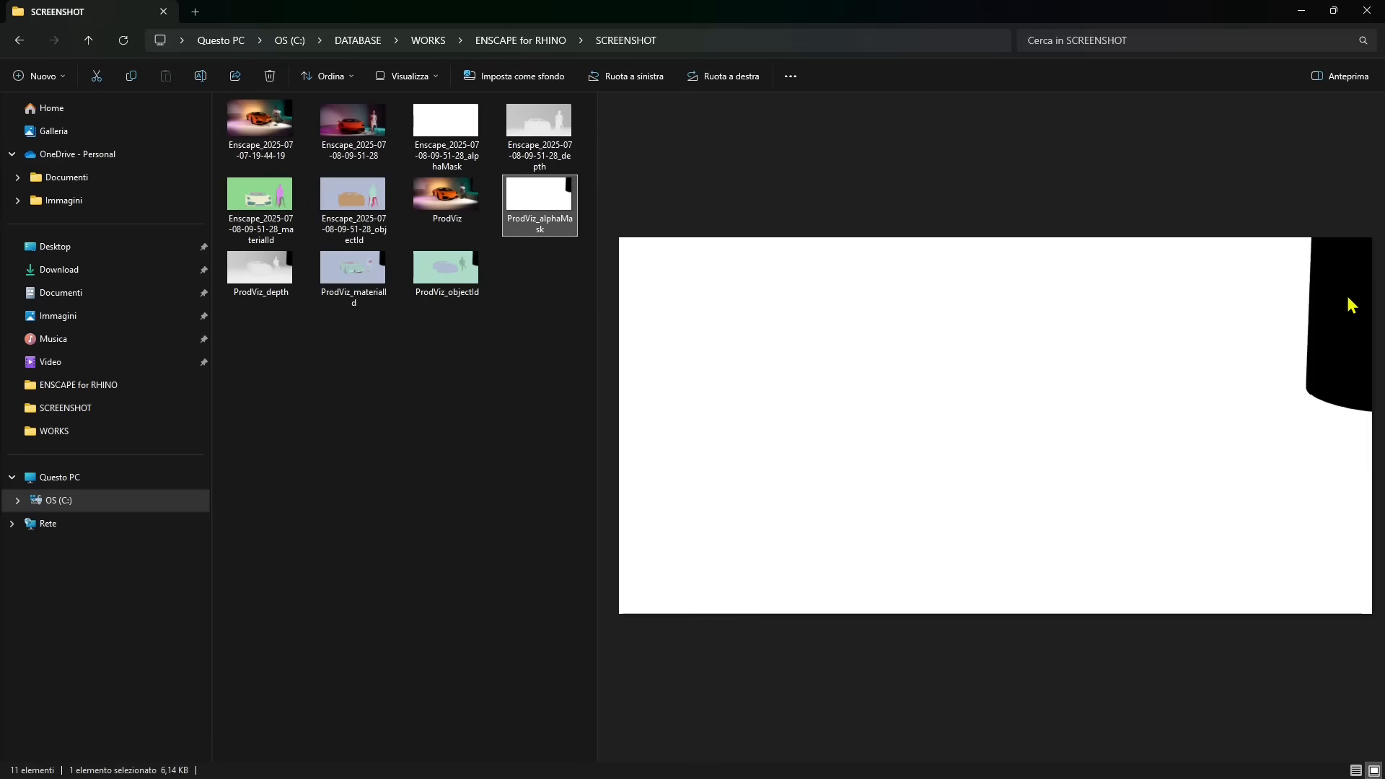
{"action": "left_click", "coordinate": [451, 272]}
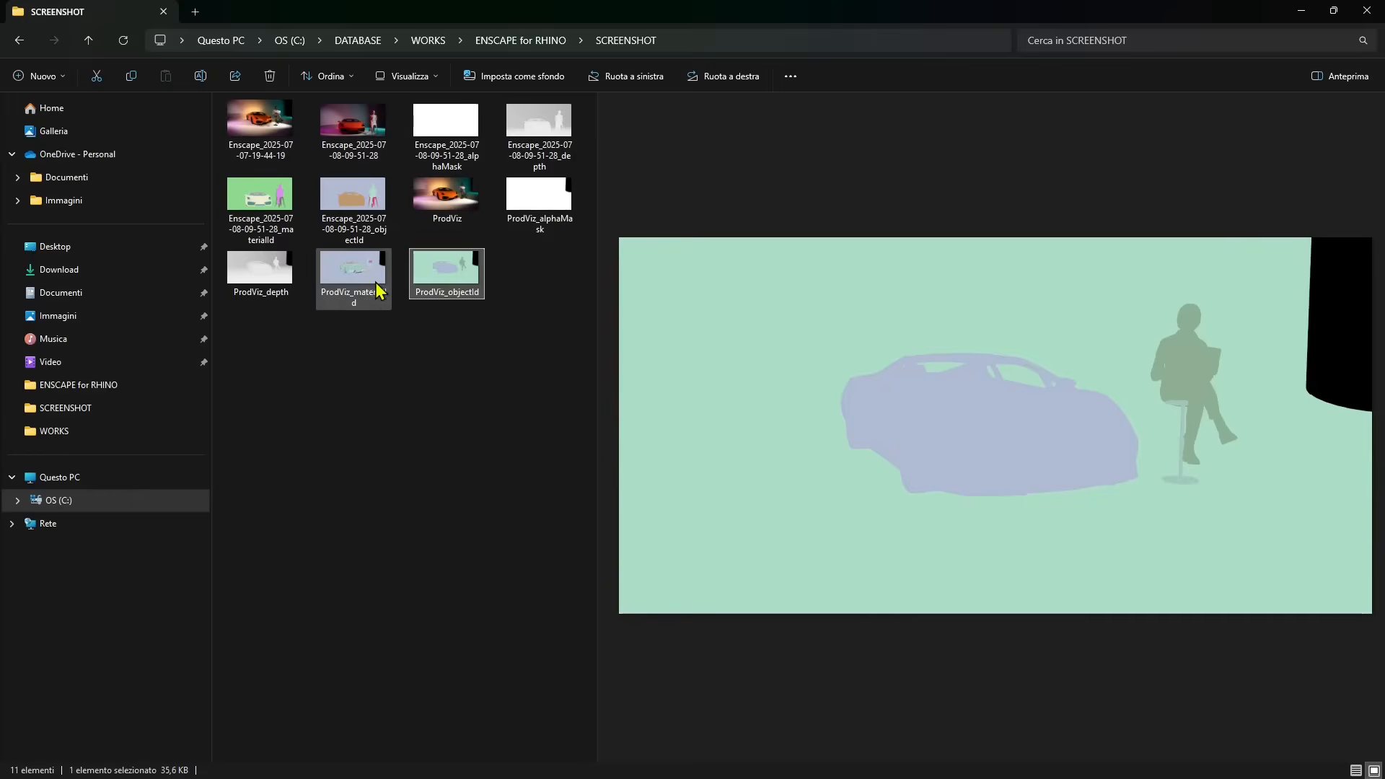
{"action": "left_click", "coordinate": [360, 272]}
{"action": "left_click", "coordinate": [292, 276]}
{"action": "left_click", "coordinate": [348, 288]}
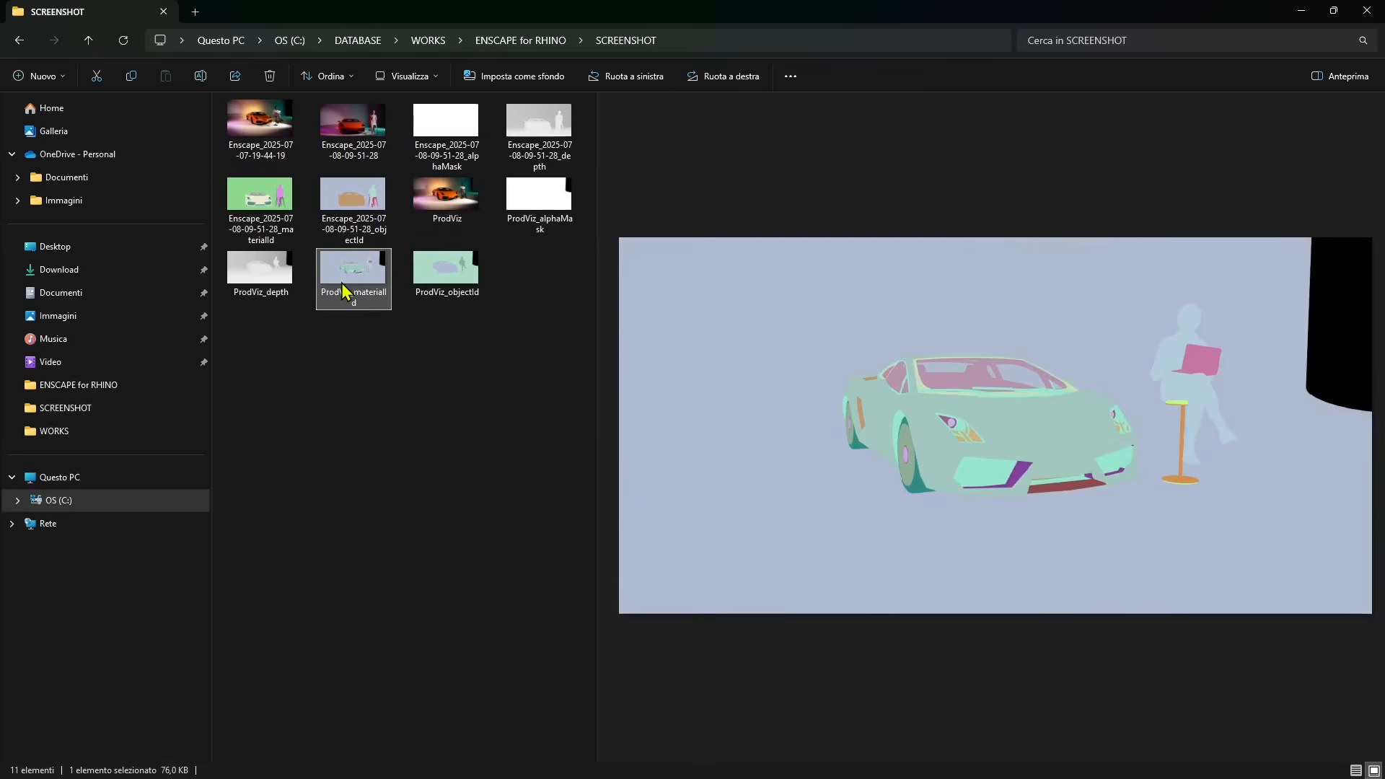
{"action": "left_click", "coordinate": [352, 211]}
{"action": "left_click", "coordinate": [254, 215]}
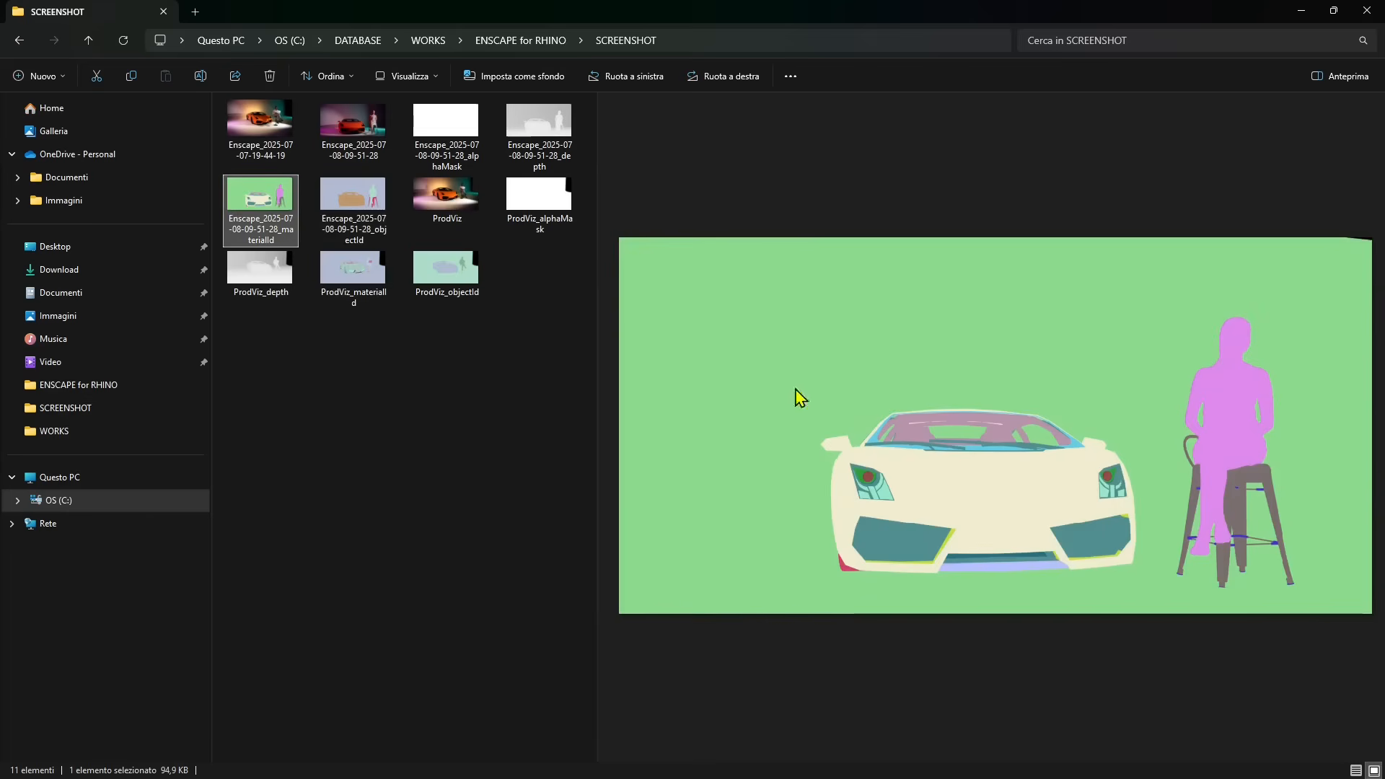
{"action": "left_click", "coordinate": [372, 225]}
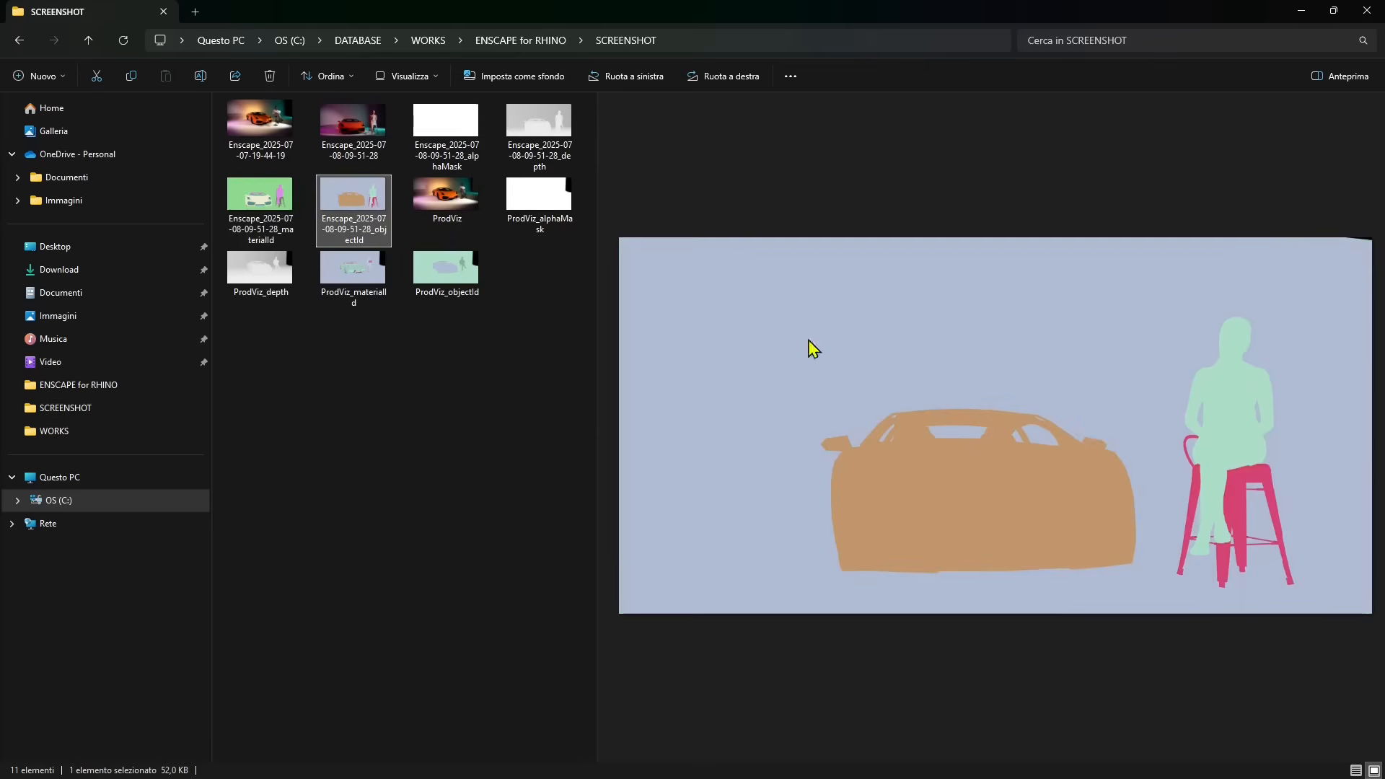
{"action": "left_click", "coordinate": [261, 206]}
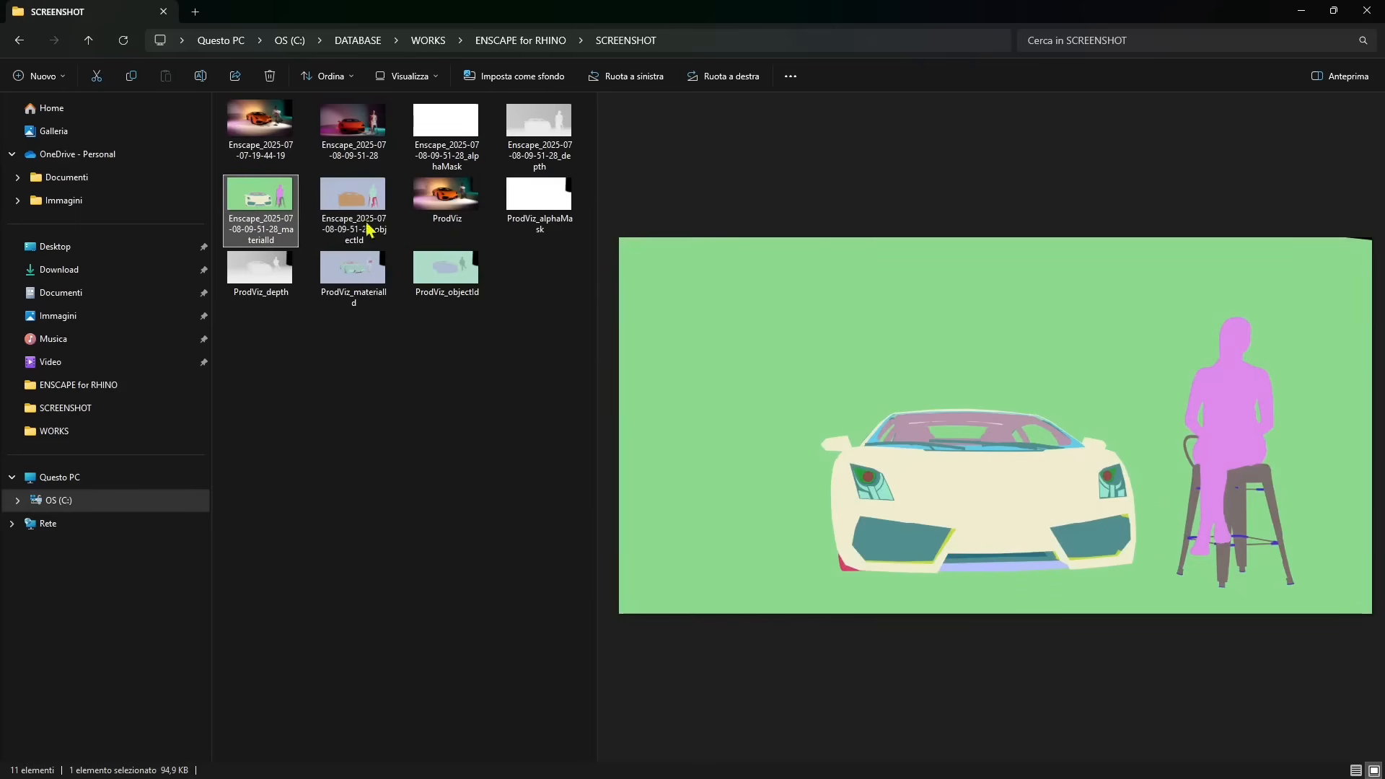
{"action": "left_click", "coordinate": [358, 143]}
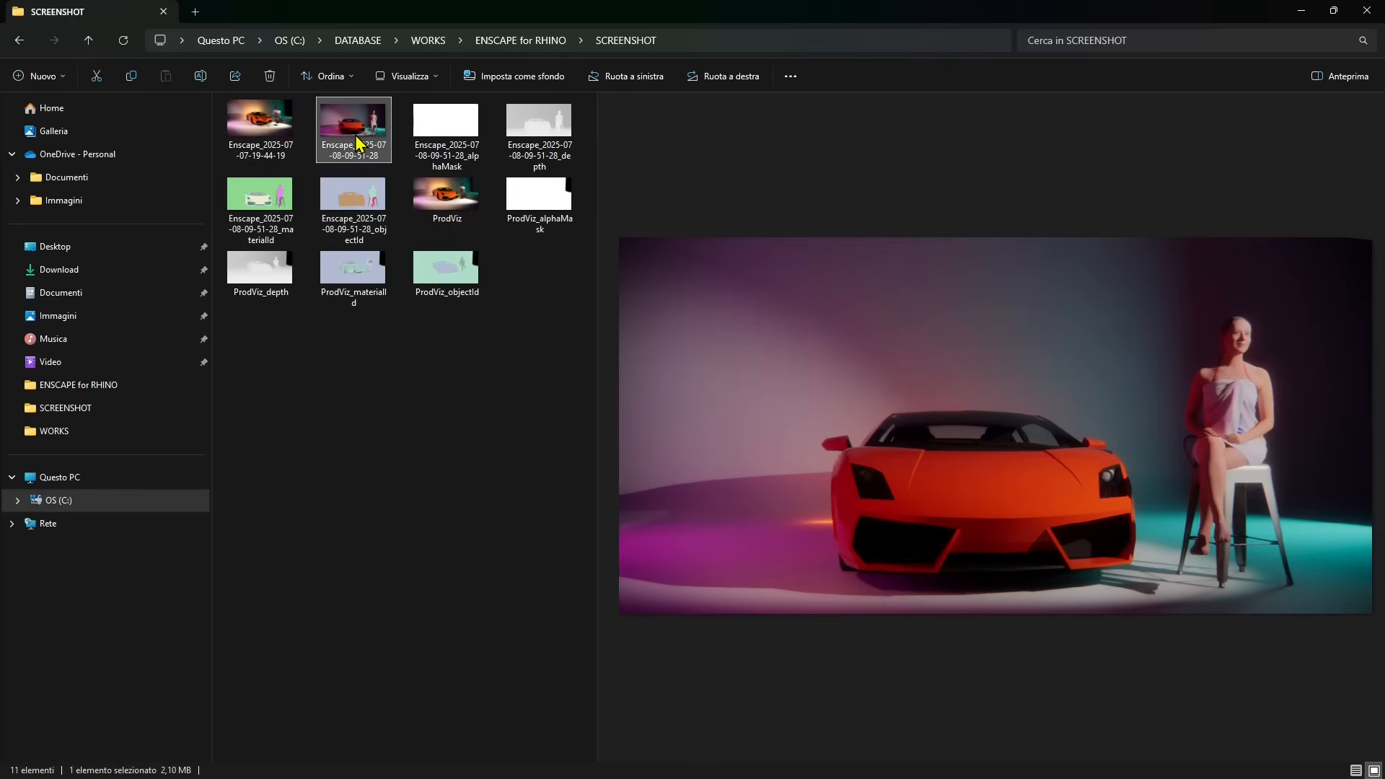
{"action": "left_click", "coordinate": [428, 464]}
{"action": "left_click", "coordinate": [365, 153]}
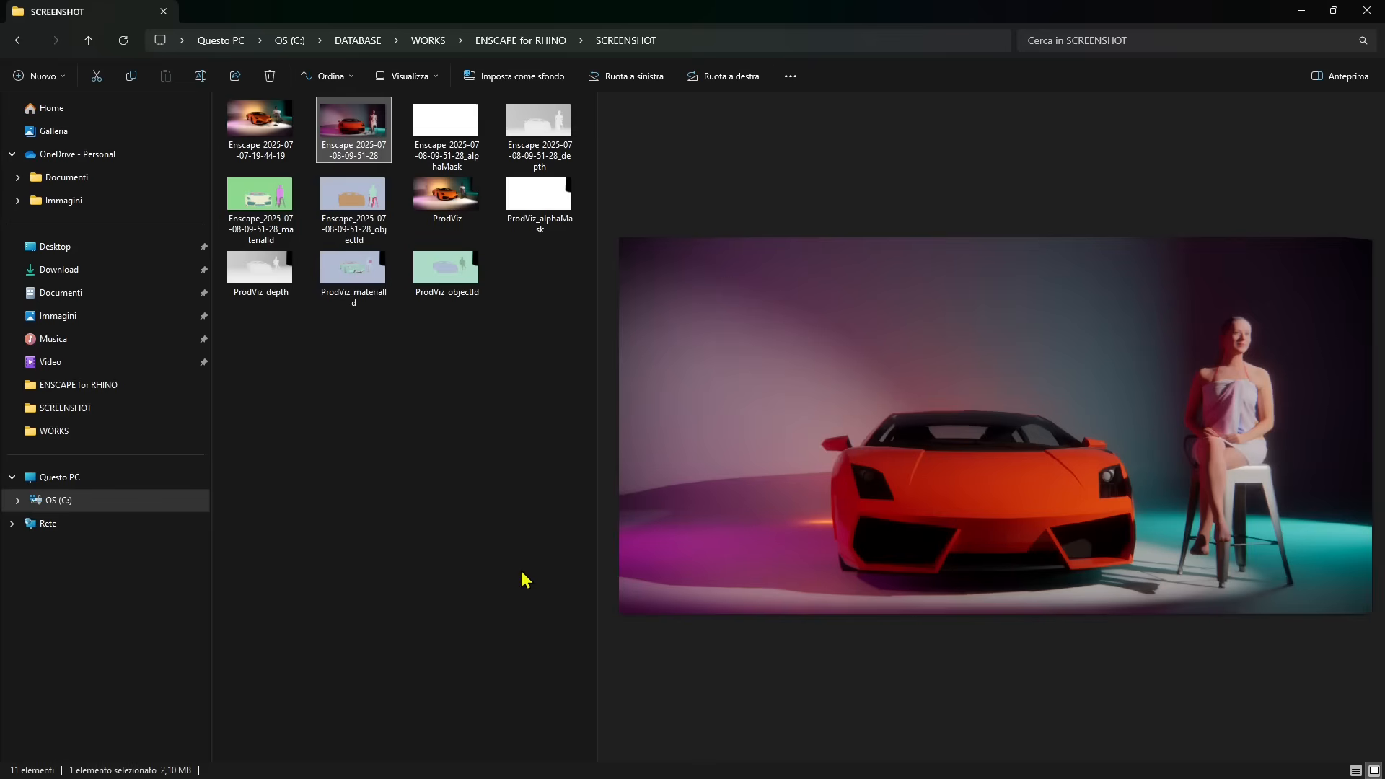